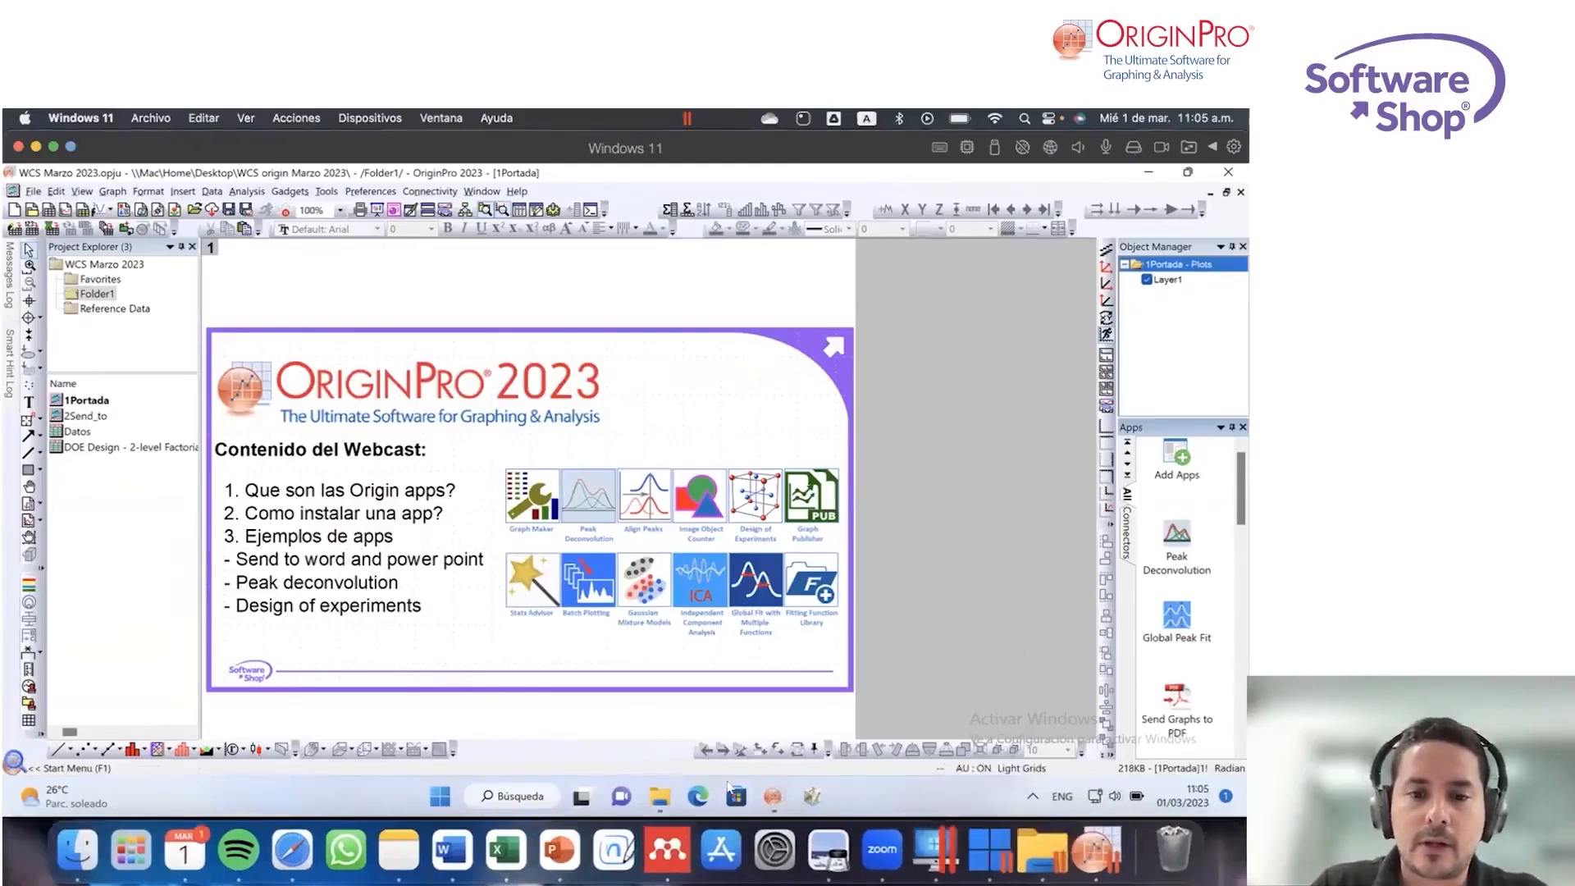
# Step: Switch to the Edge browser, load the OriginLab website from the "origin" address suggestion and go to its home page
pyautogui.click(700, 798)
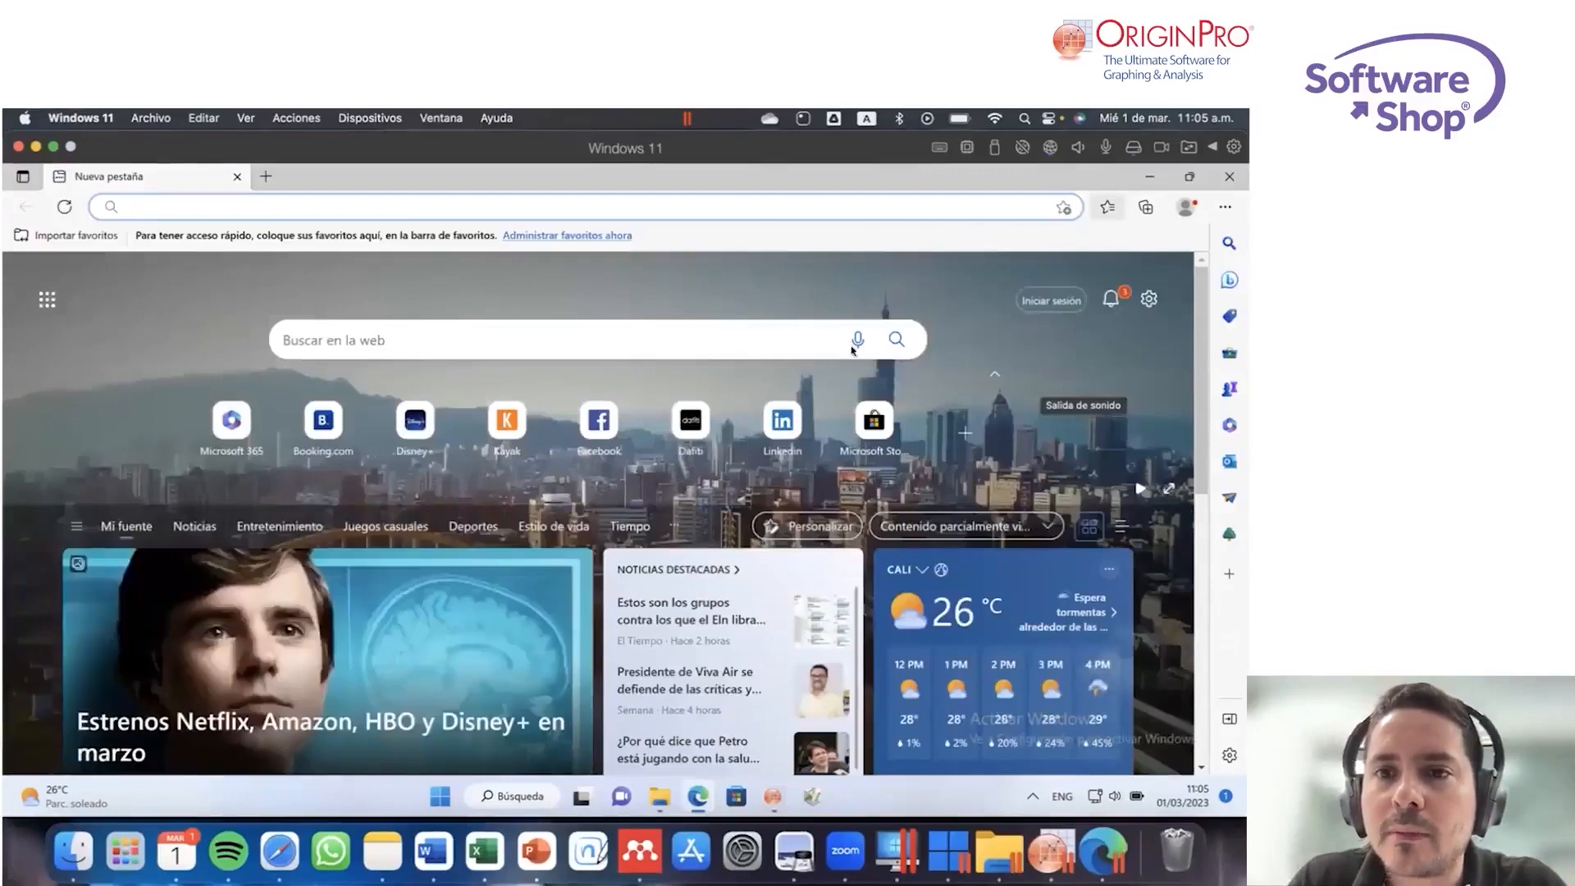
pyautogui.click(430, 197)
pyautogui.write('origin')
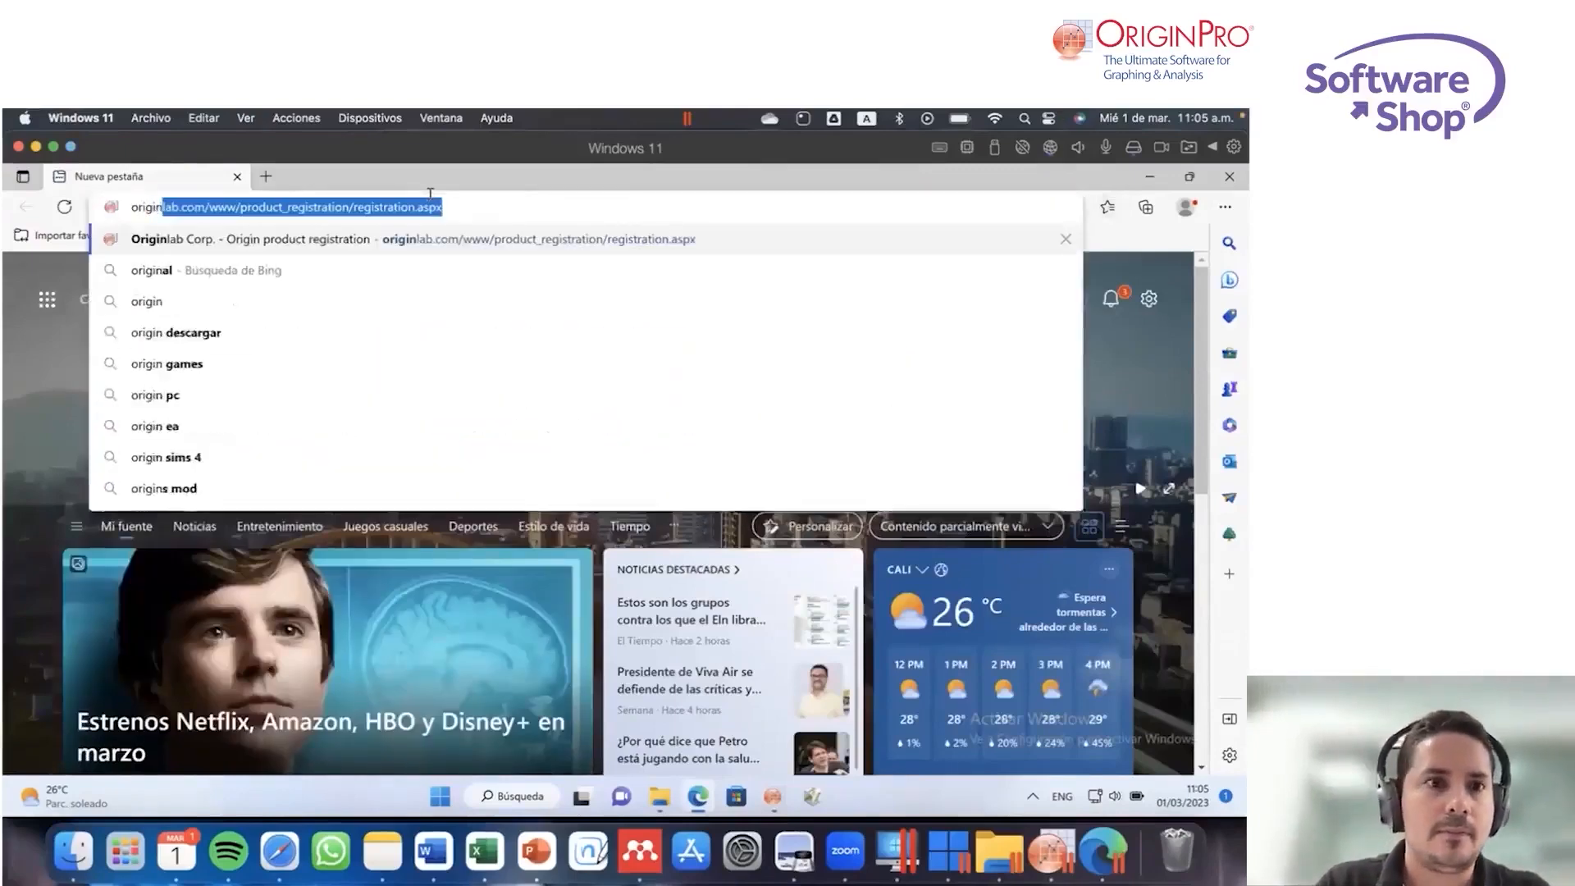
pyautogui.press('Return')
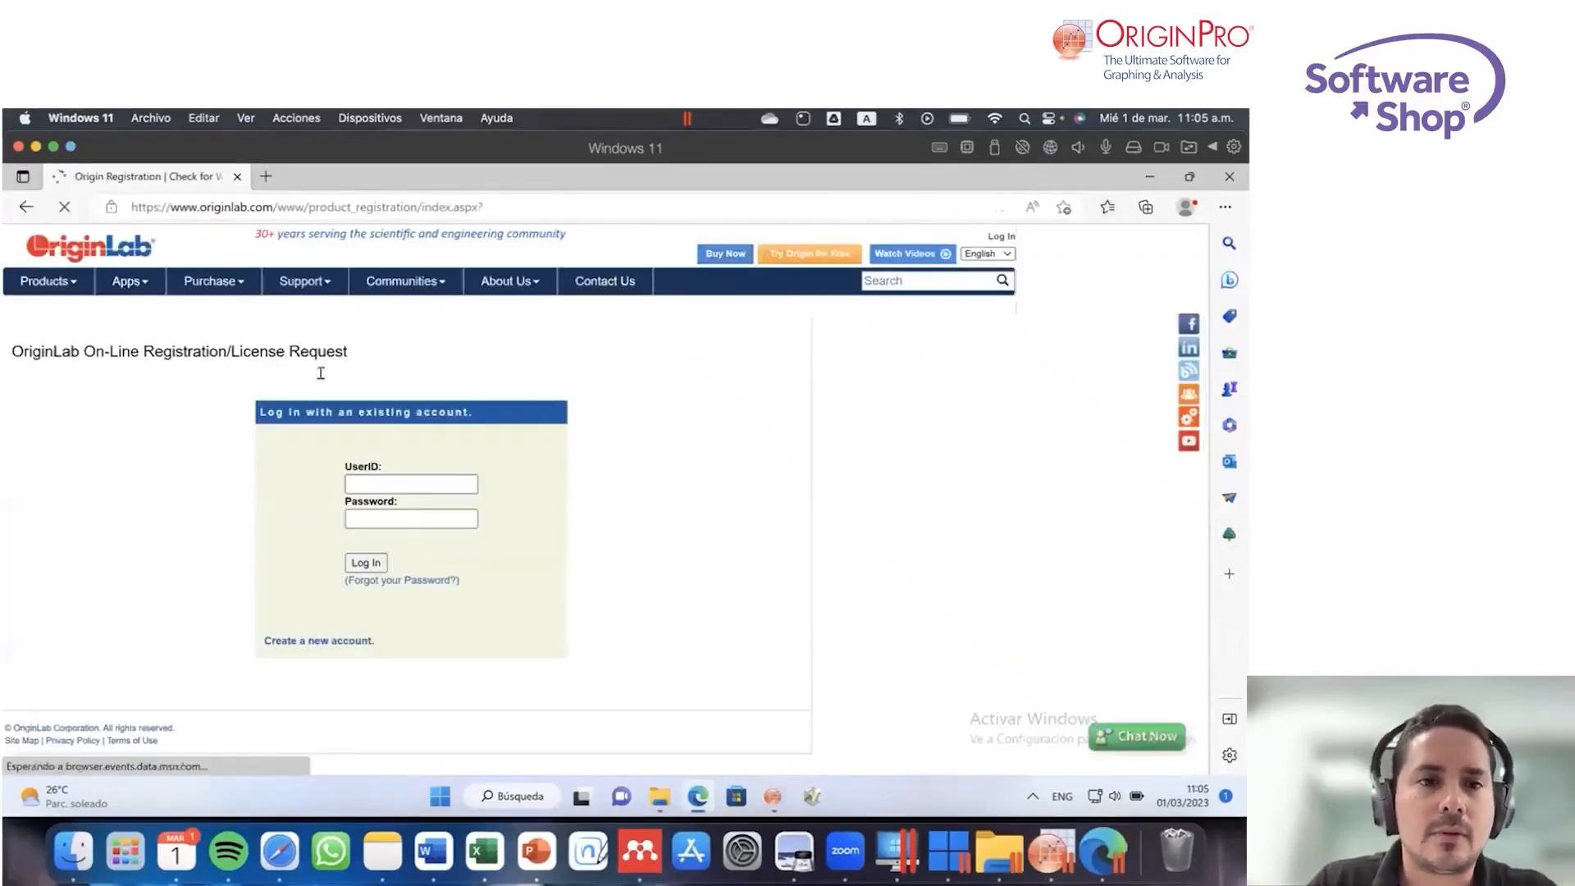
pyautogui.moveTo(131, 287)
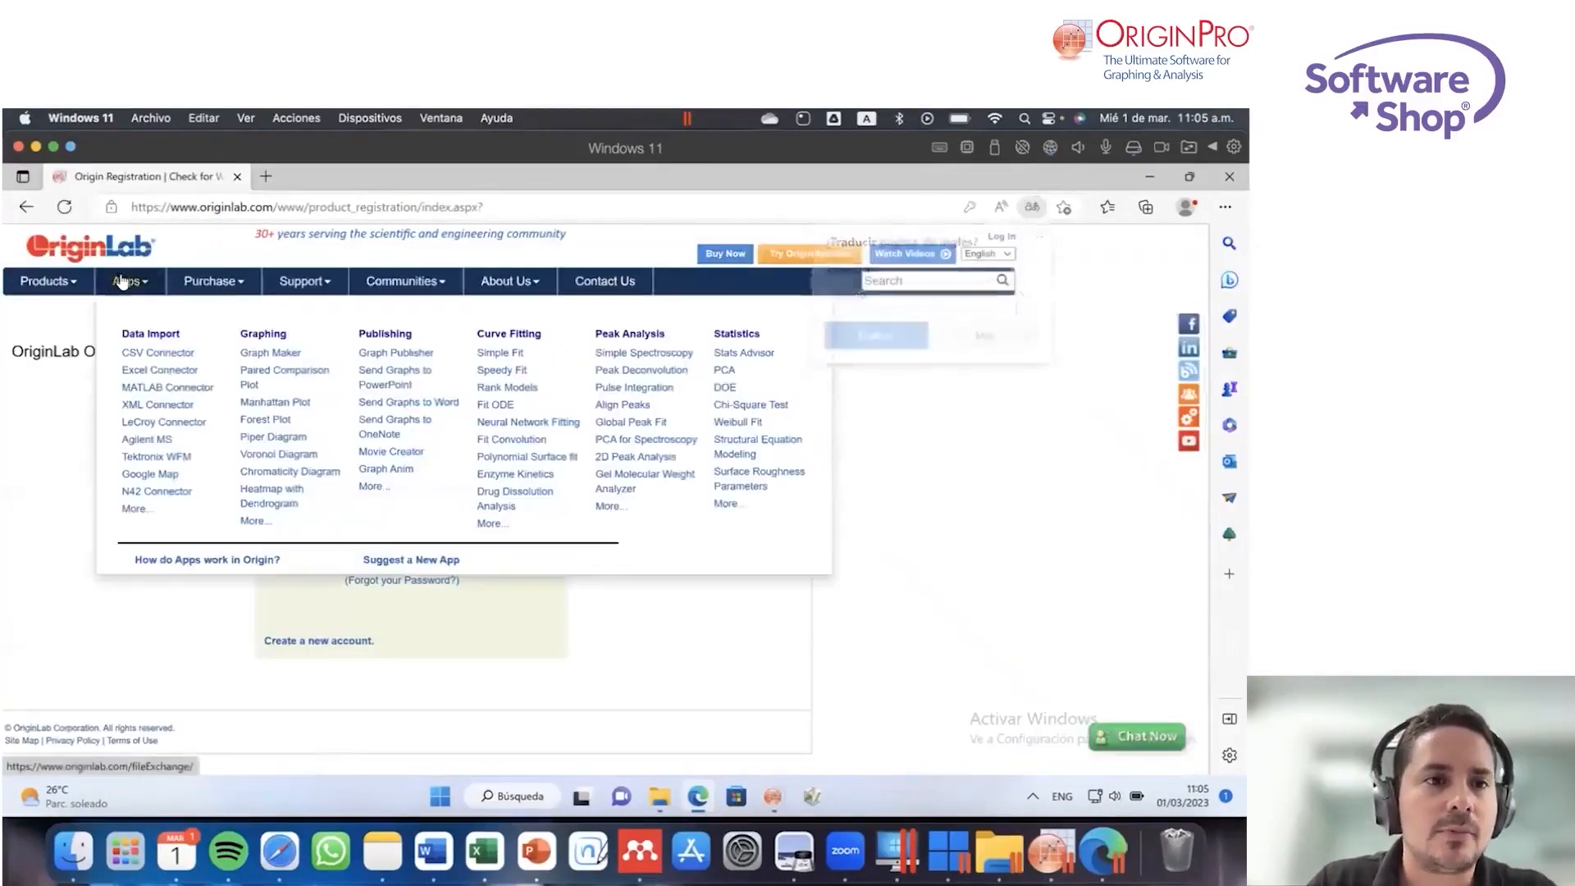
pyautogui.click(69, 250)
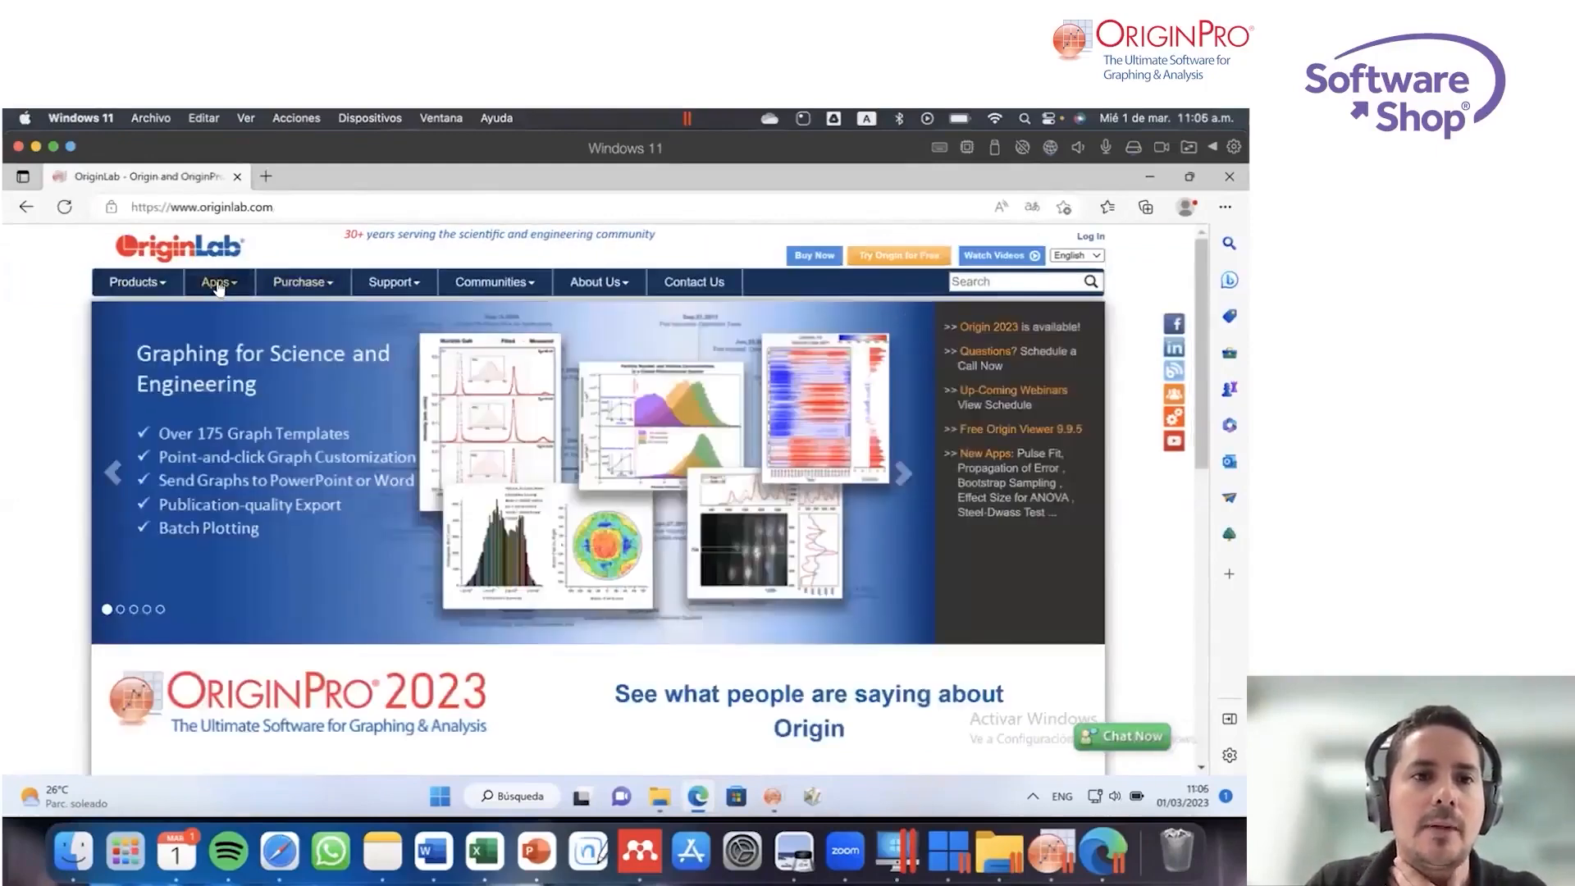
# Step: Show the OriginLab site's app categories and open the CSV Connector's File Exchange page
pyautogui.moveTo(220, 287)
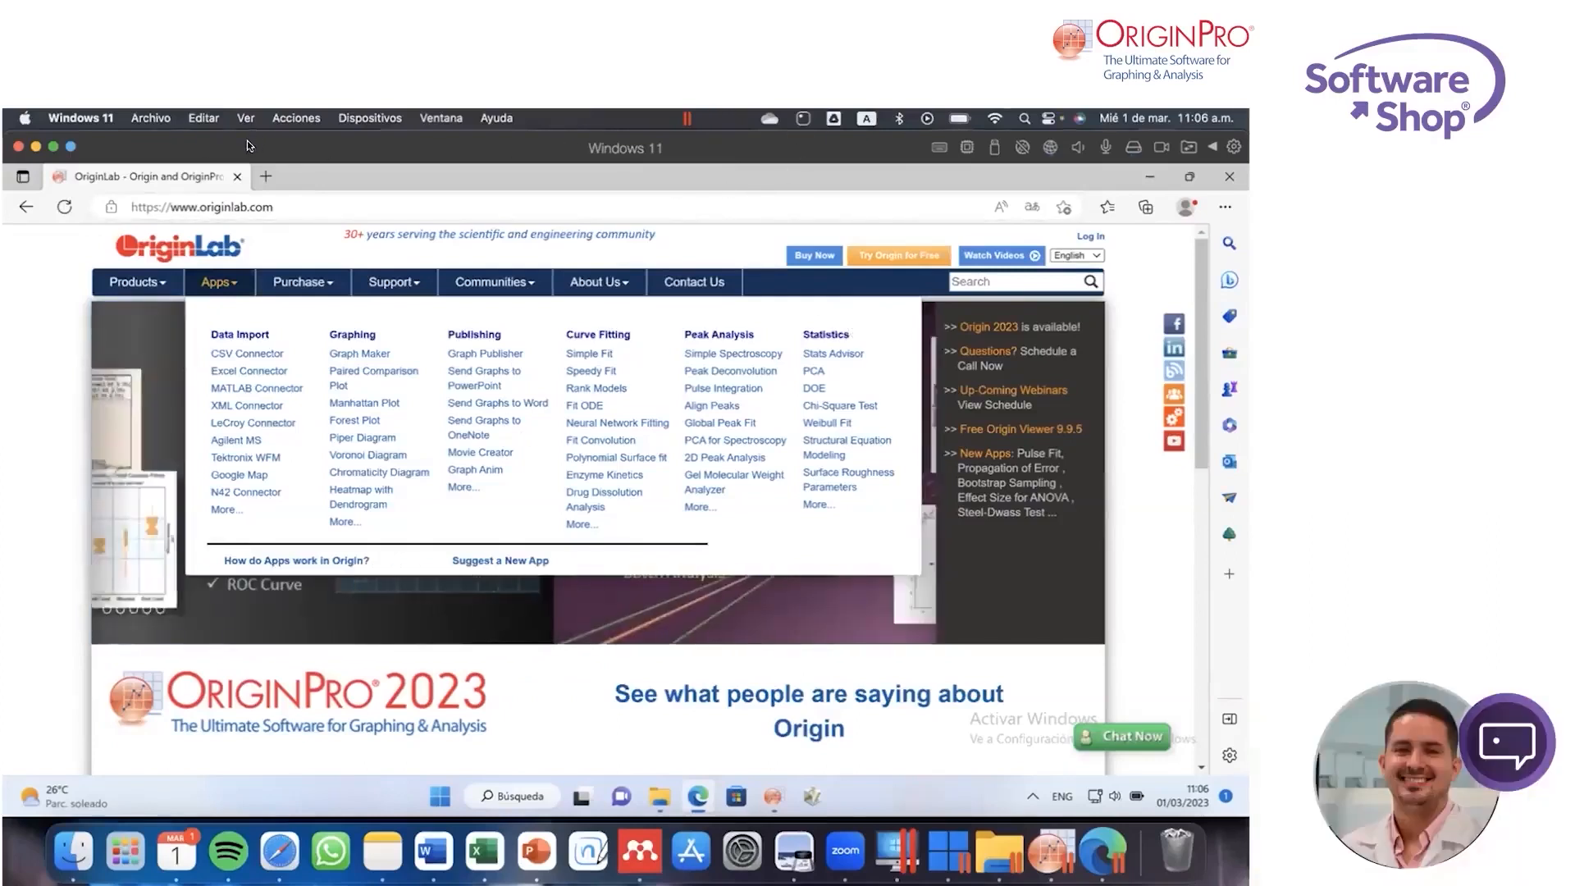
pyautogui.click(869, 215)
pyautogui.click(1132, 475)
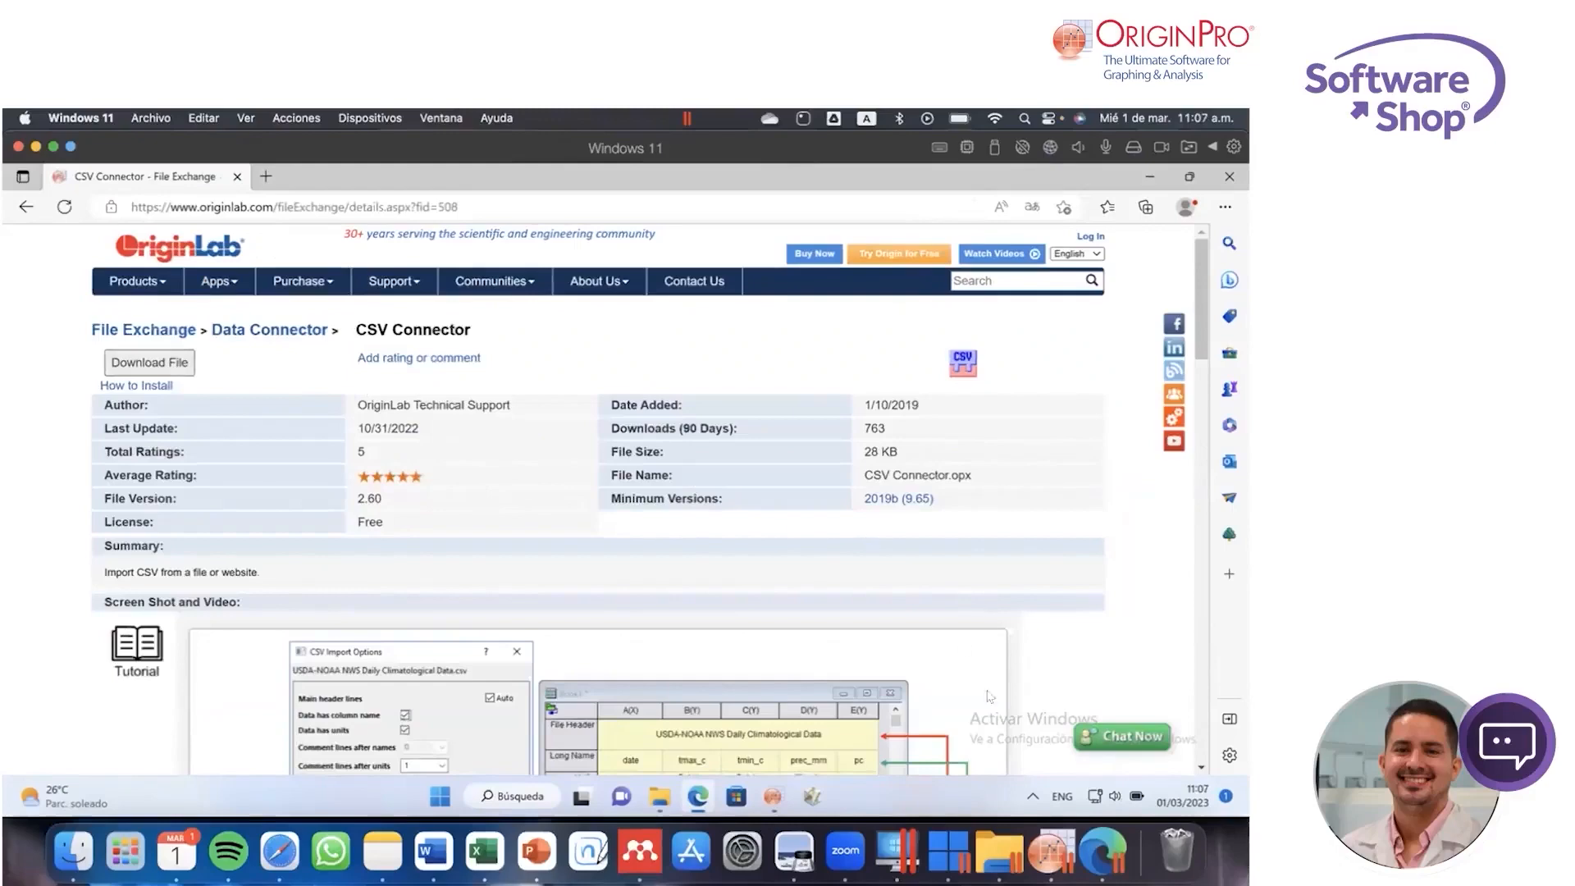
# Step: Switch to OriginPro, open the App Center, check for app updates and return to the searchable app list
pyautogui.click(1053, 850)
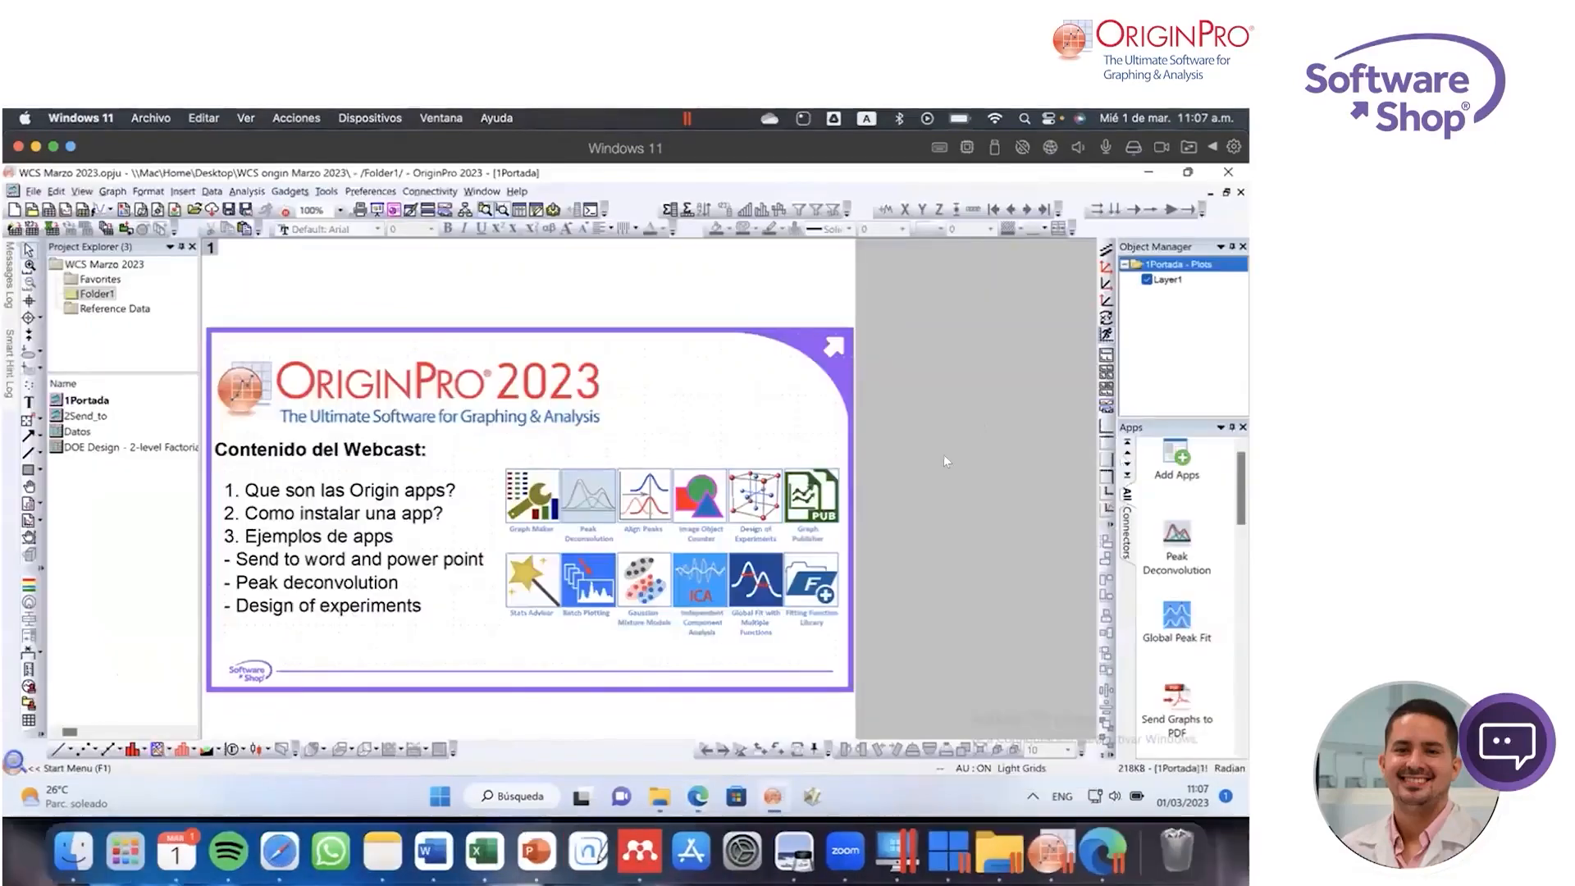
pyautogui.click(1182, 462)
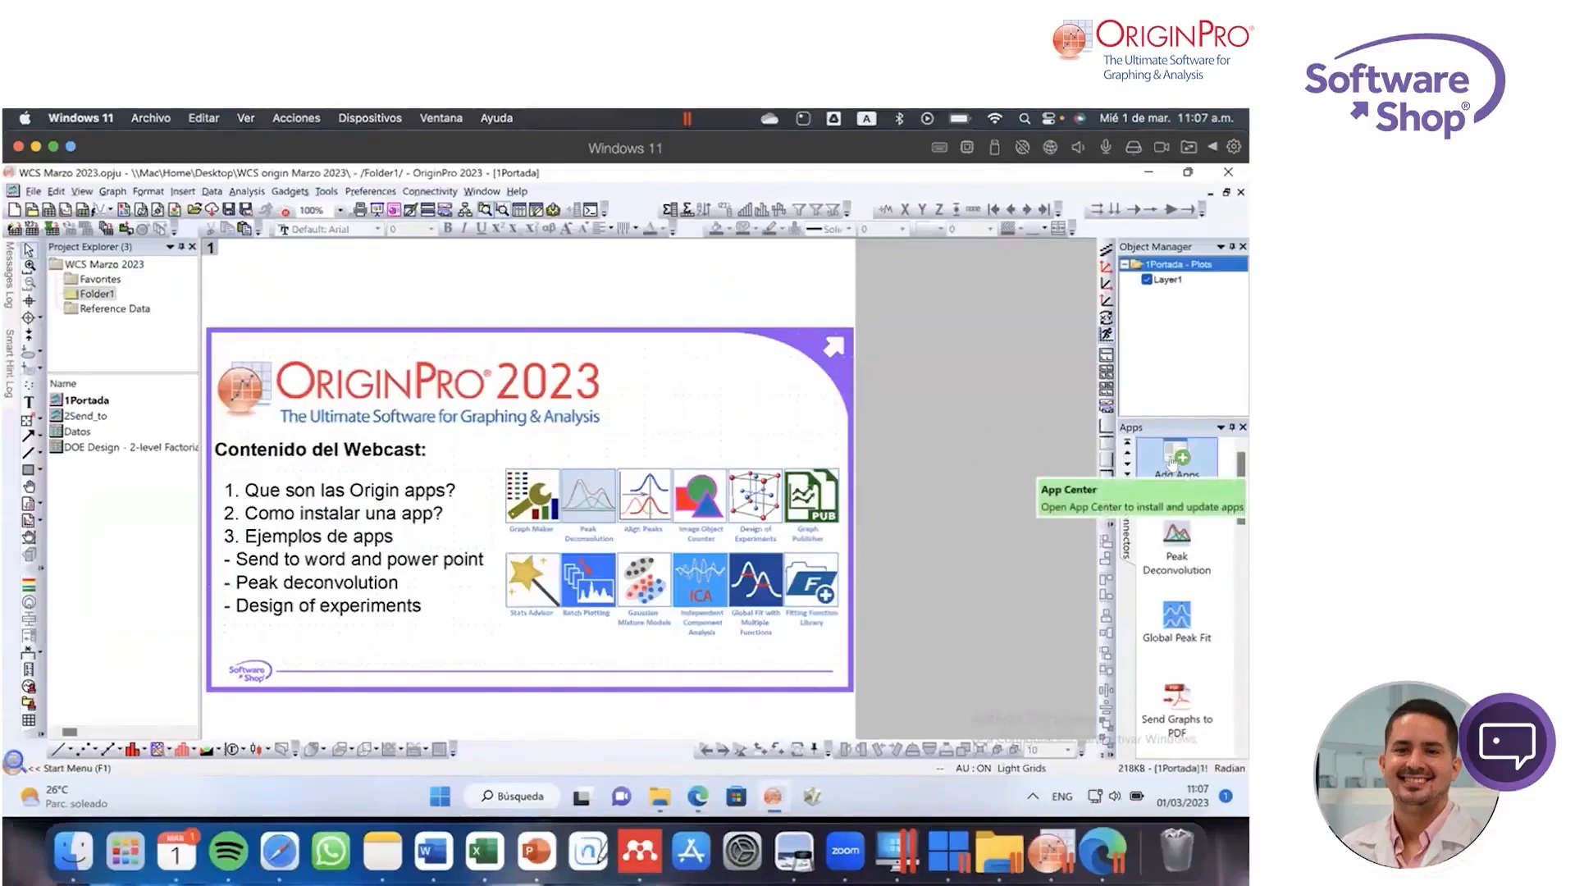
pyautogui.click(1173, 461)
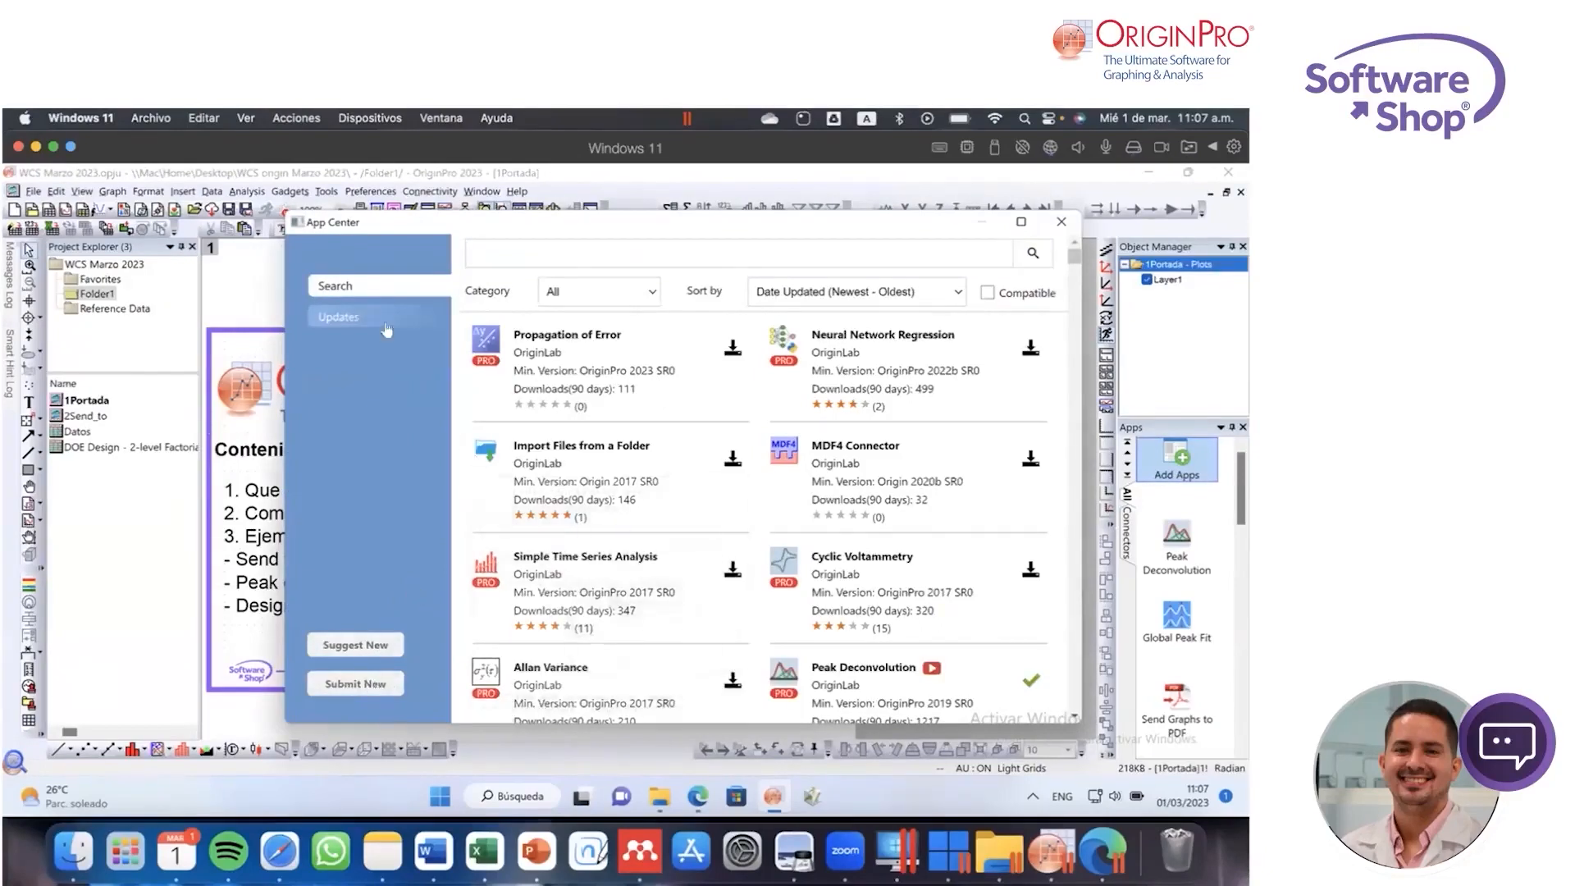
pyautogui.click(348, 318)
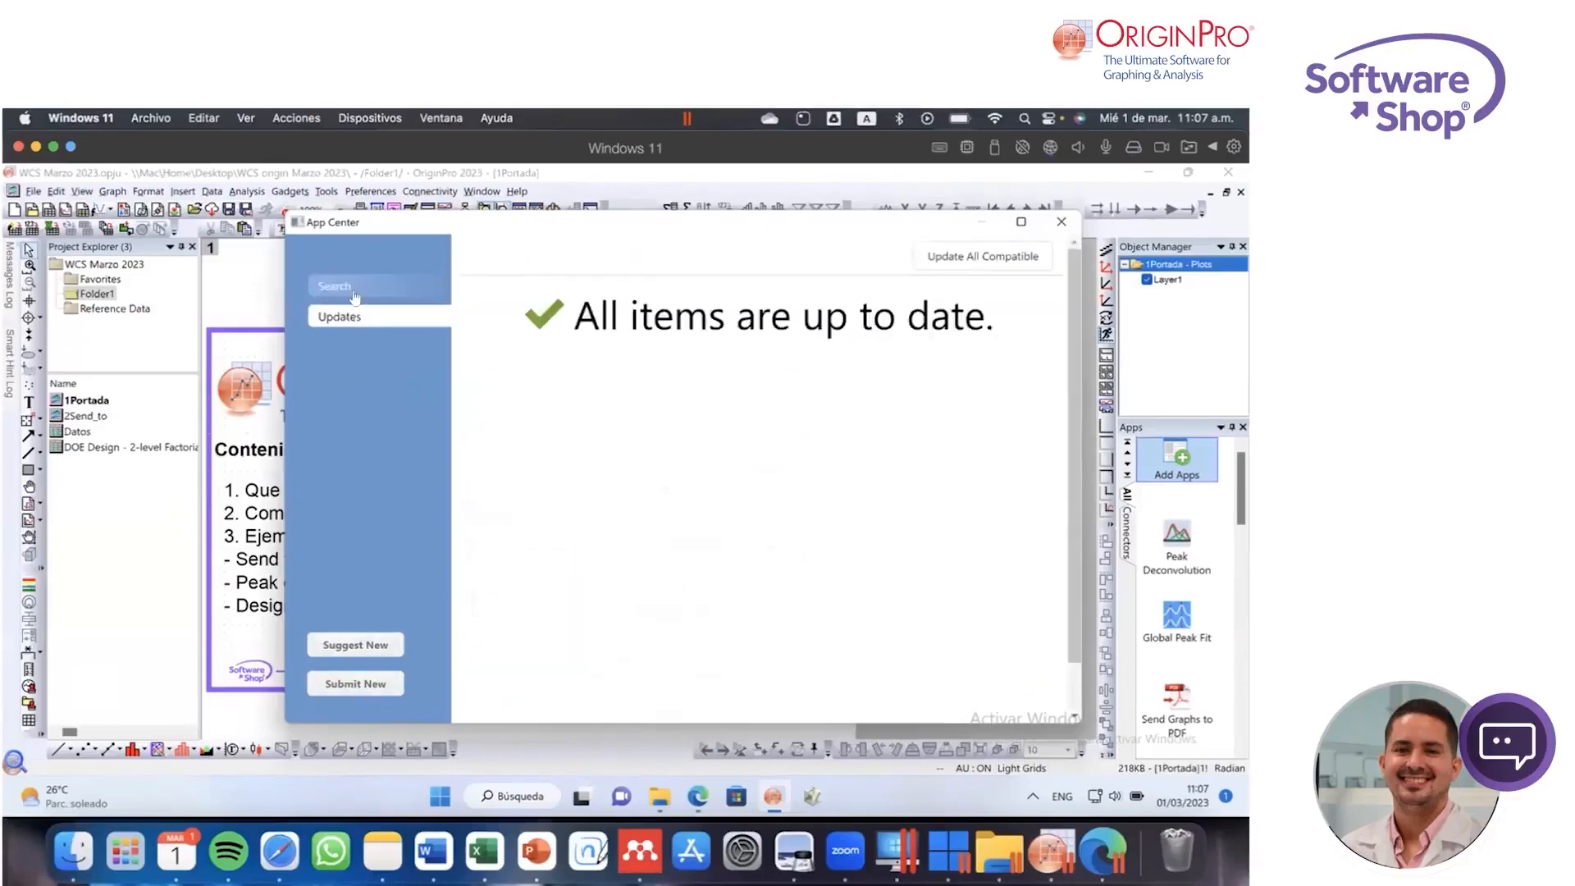
pyautogui.click(353, 287)
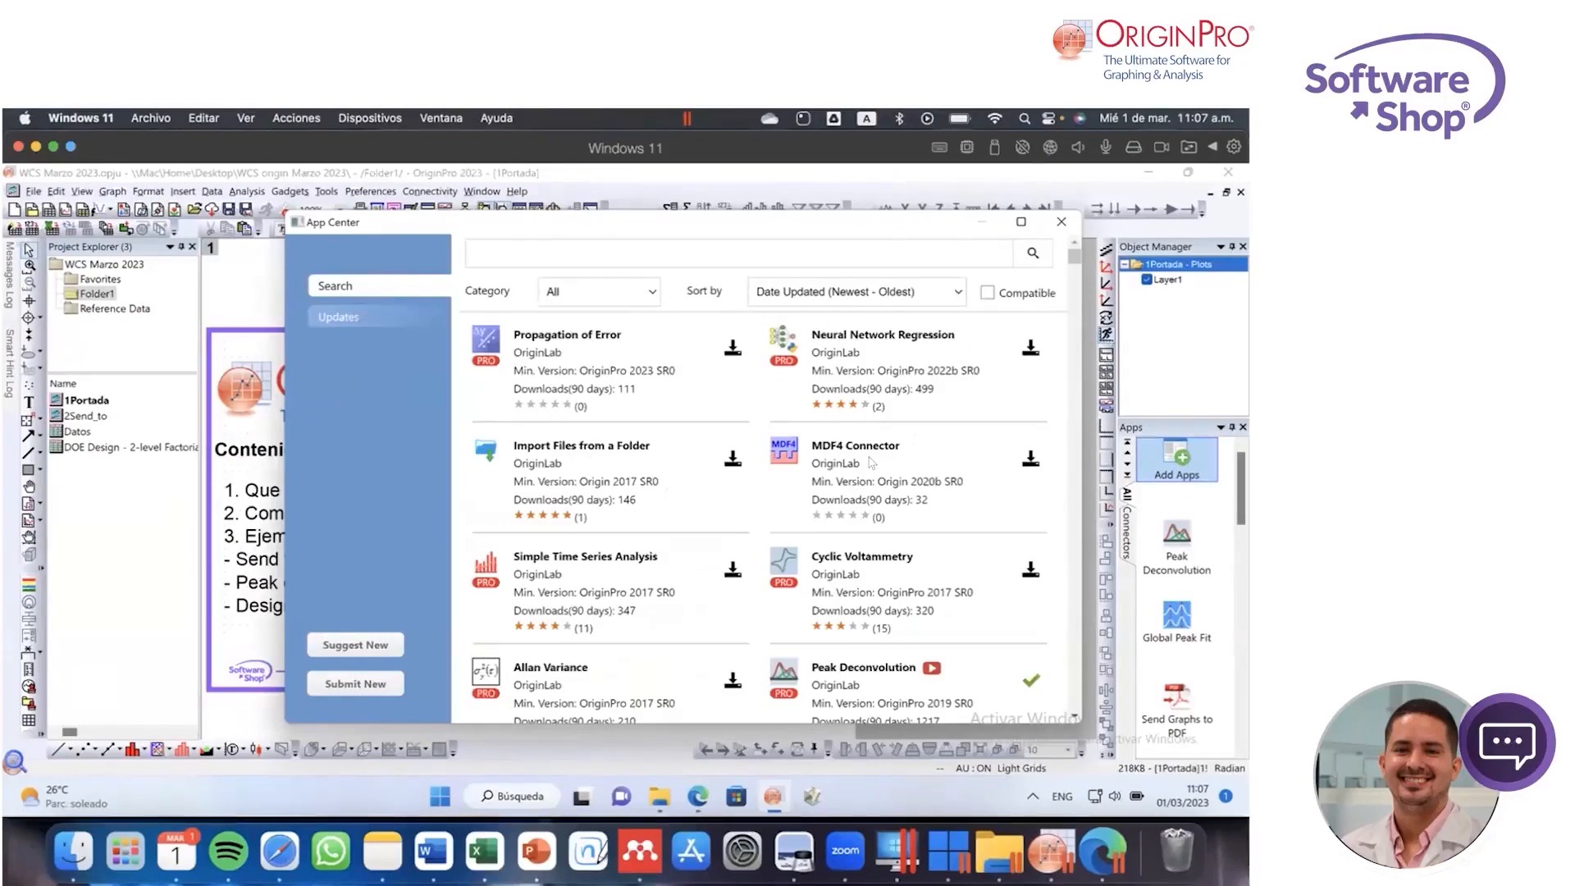
# Step: Browse the App Center's available apps, sorted by most recent update, with their minimum versions, downloads and ratings
pyautogui.scroll(-2, 868, 464)
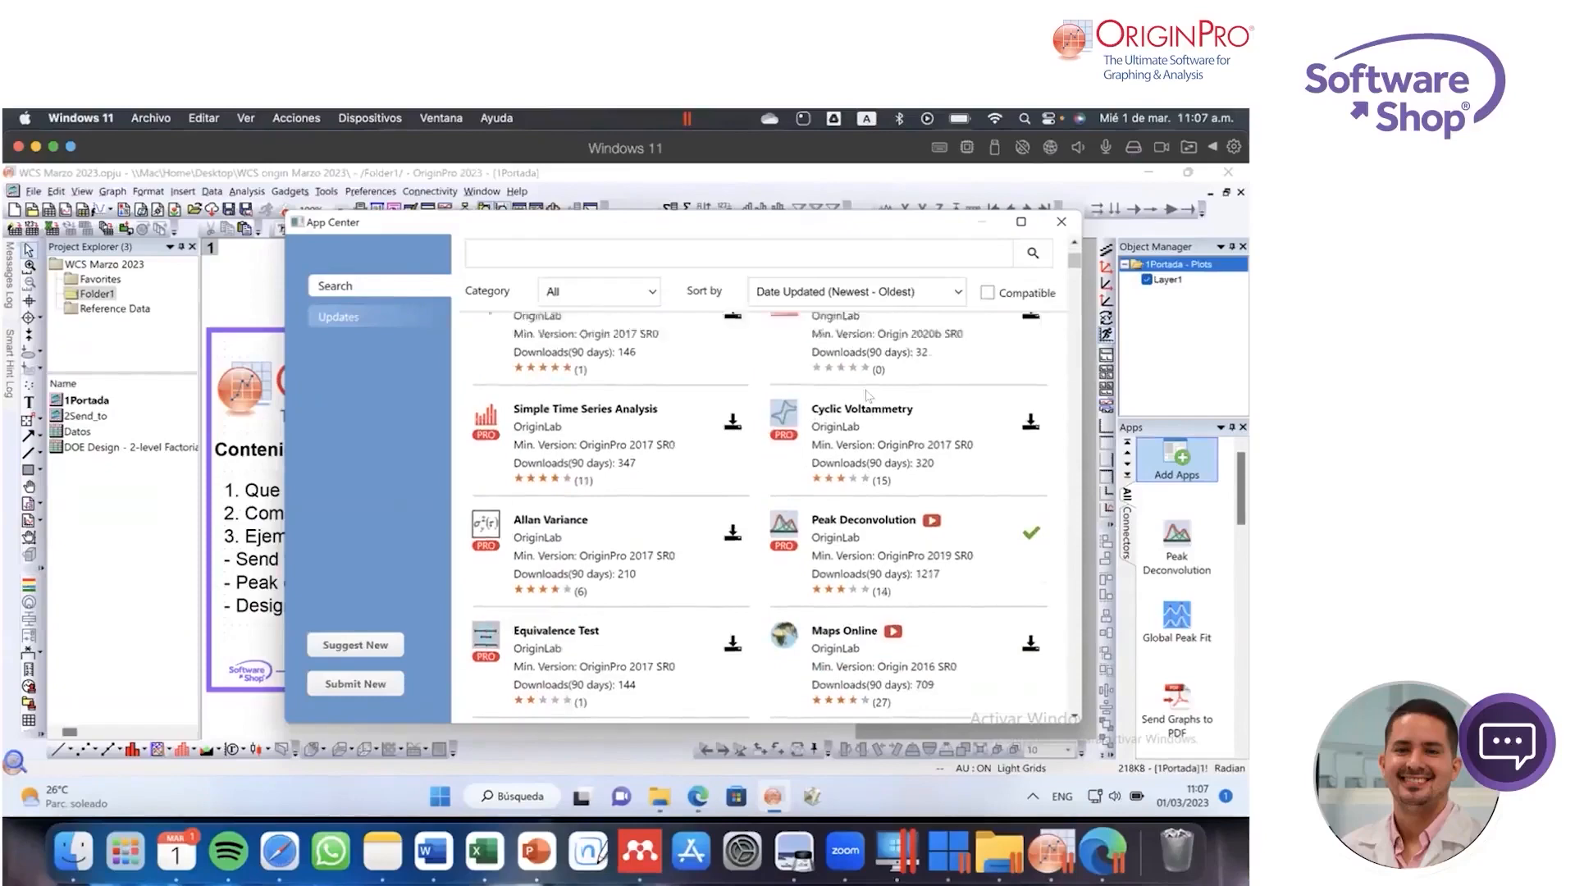
pyautogui.scroll(2, 868, 394)
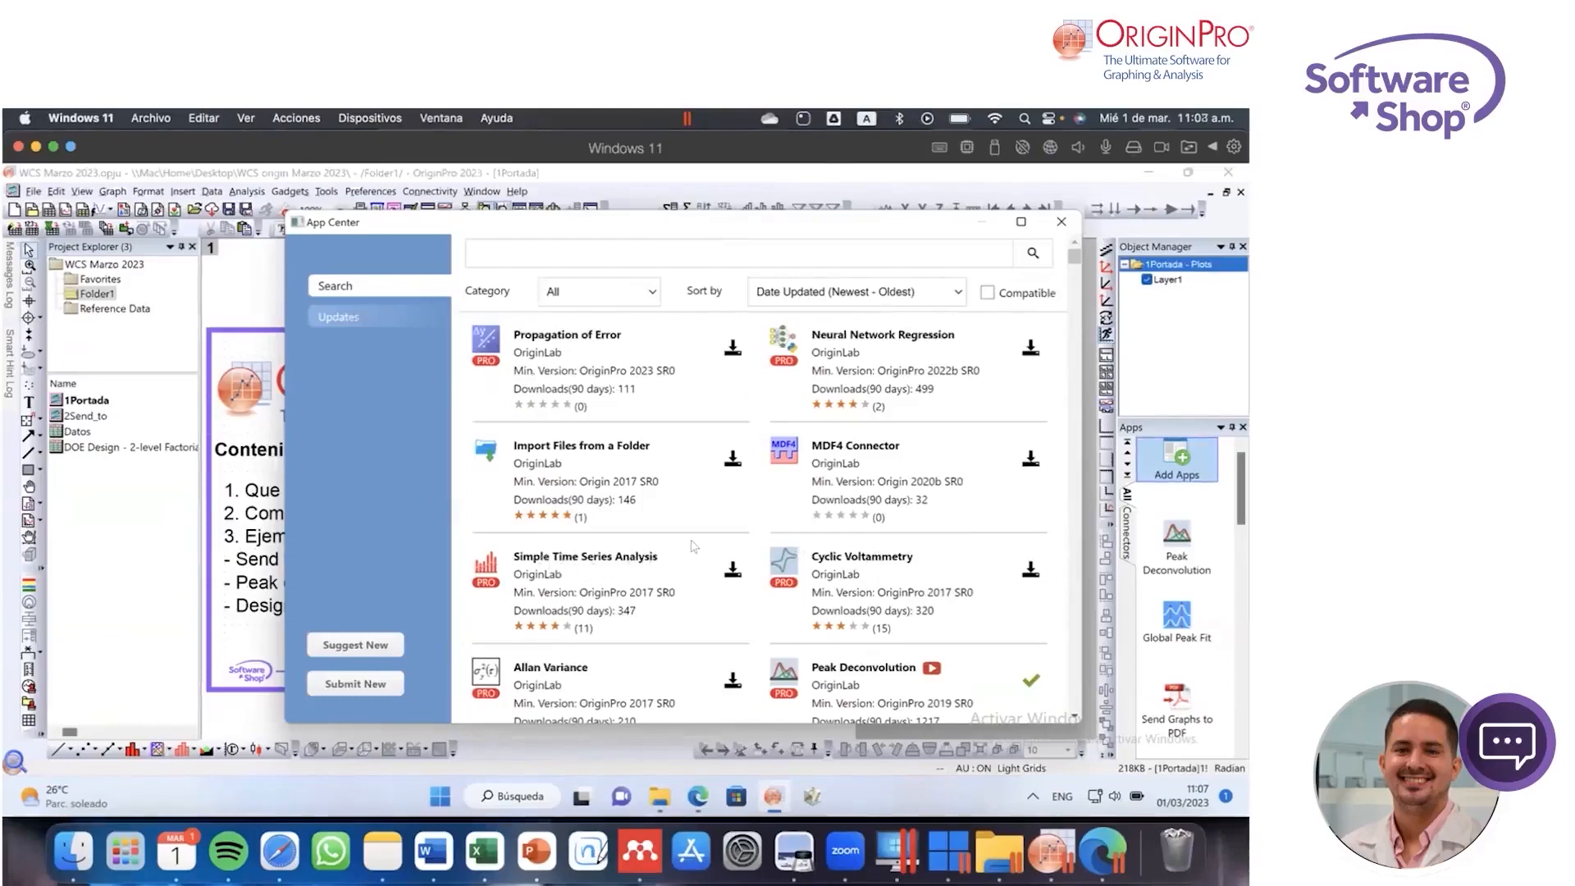
pyautogui.scroll(-3, 694, 548)
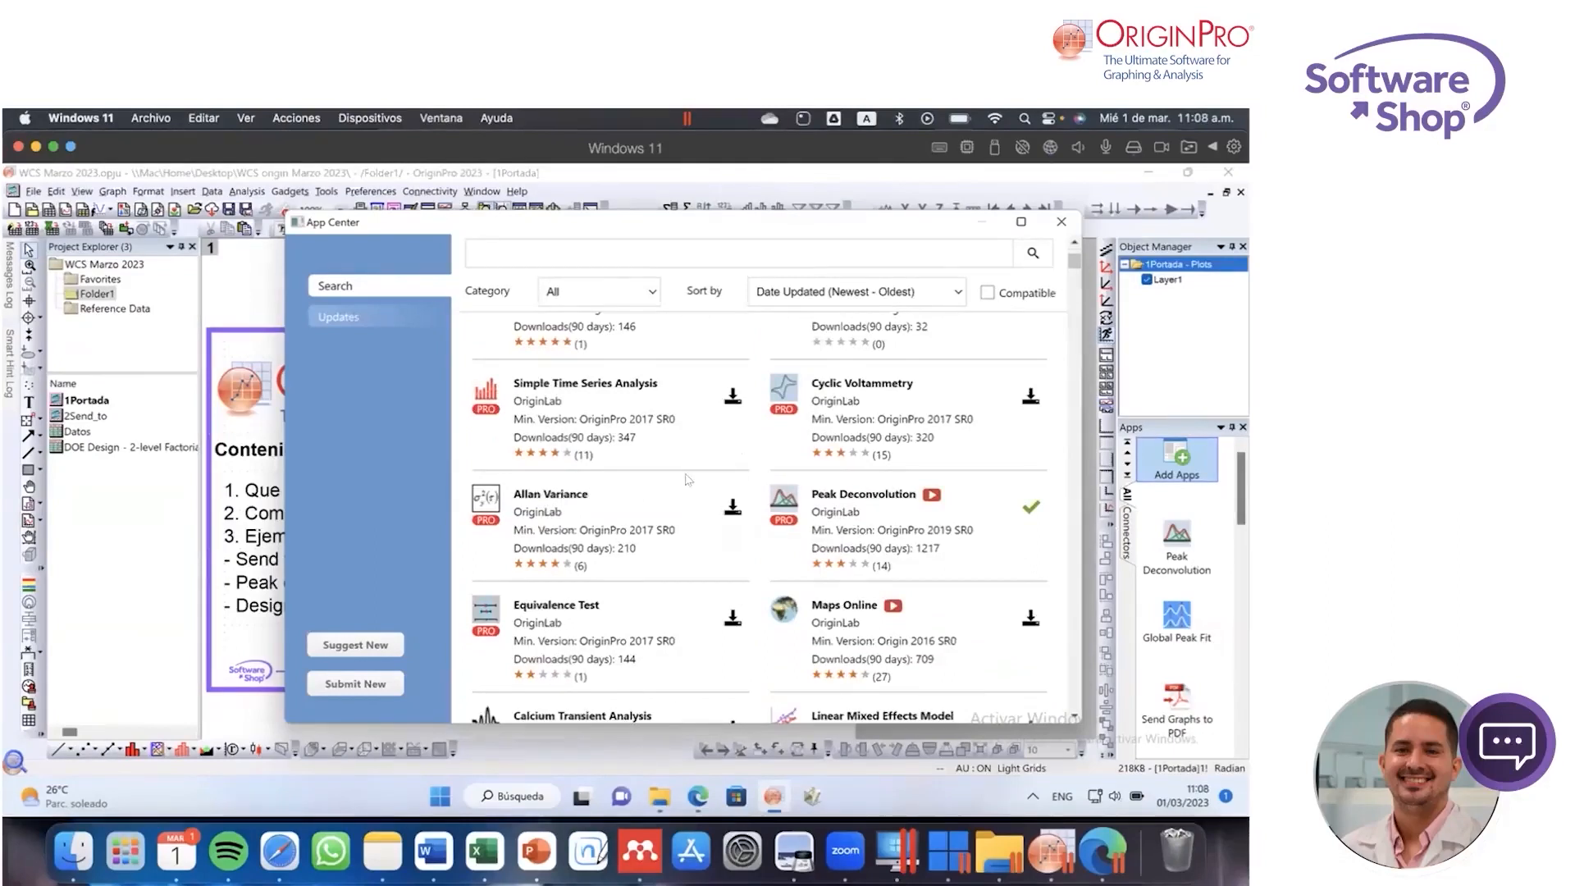
pyautogui.scroll(-3, 862, 561)
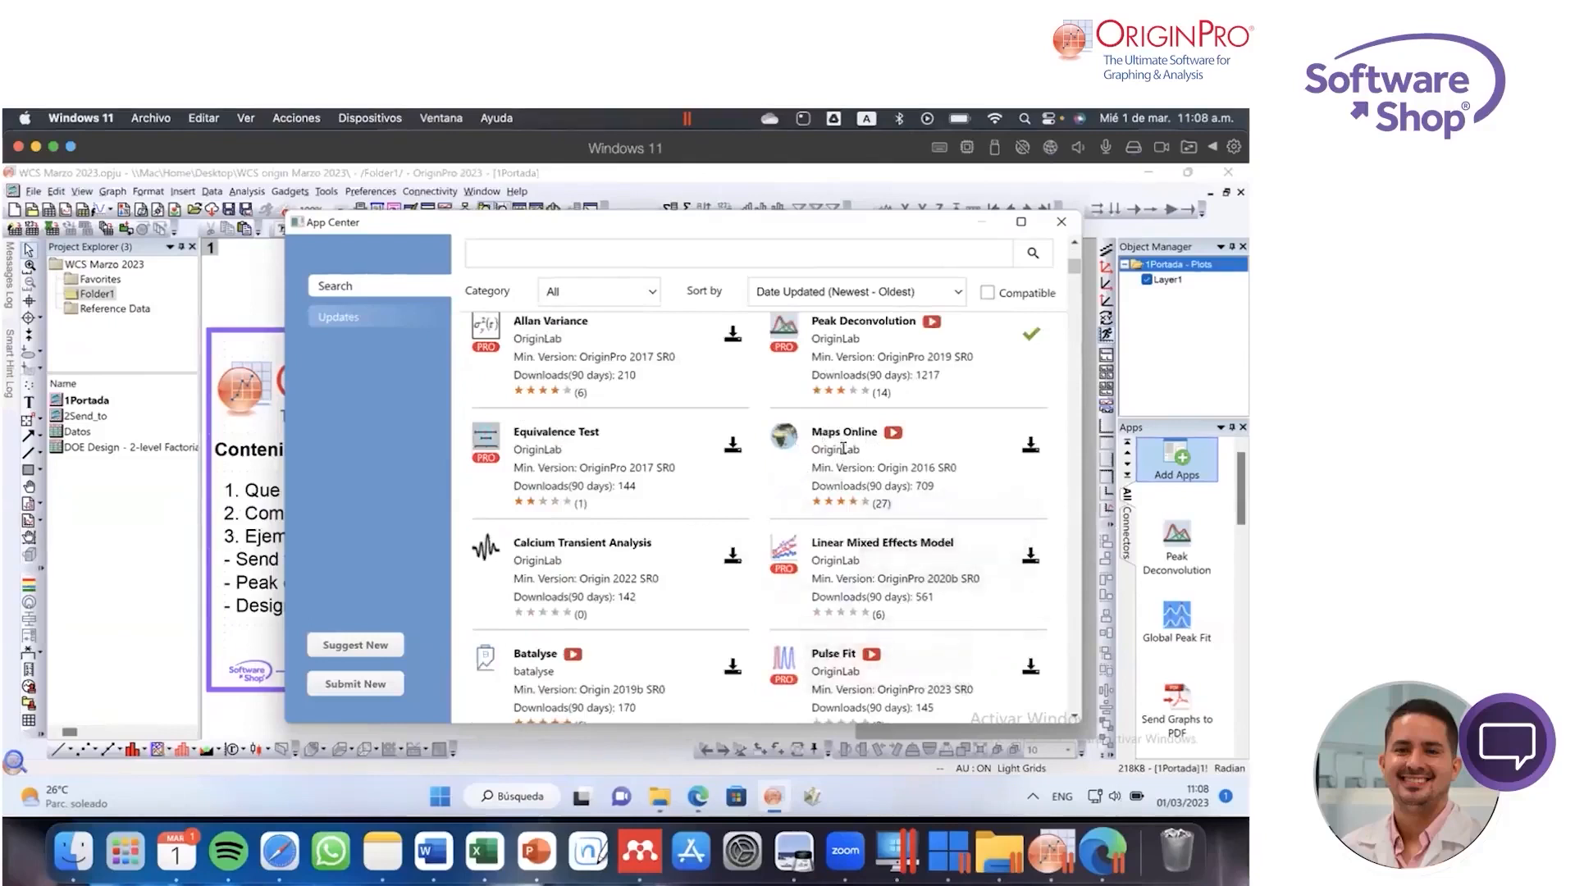
pyautogui.scroll(5, 672, 498)
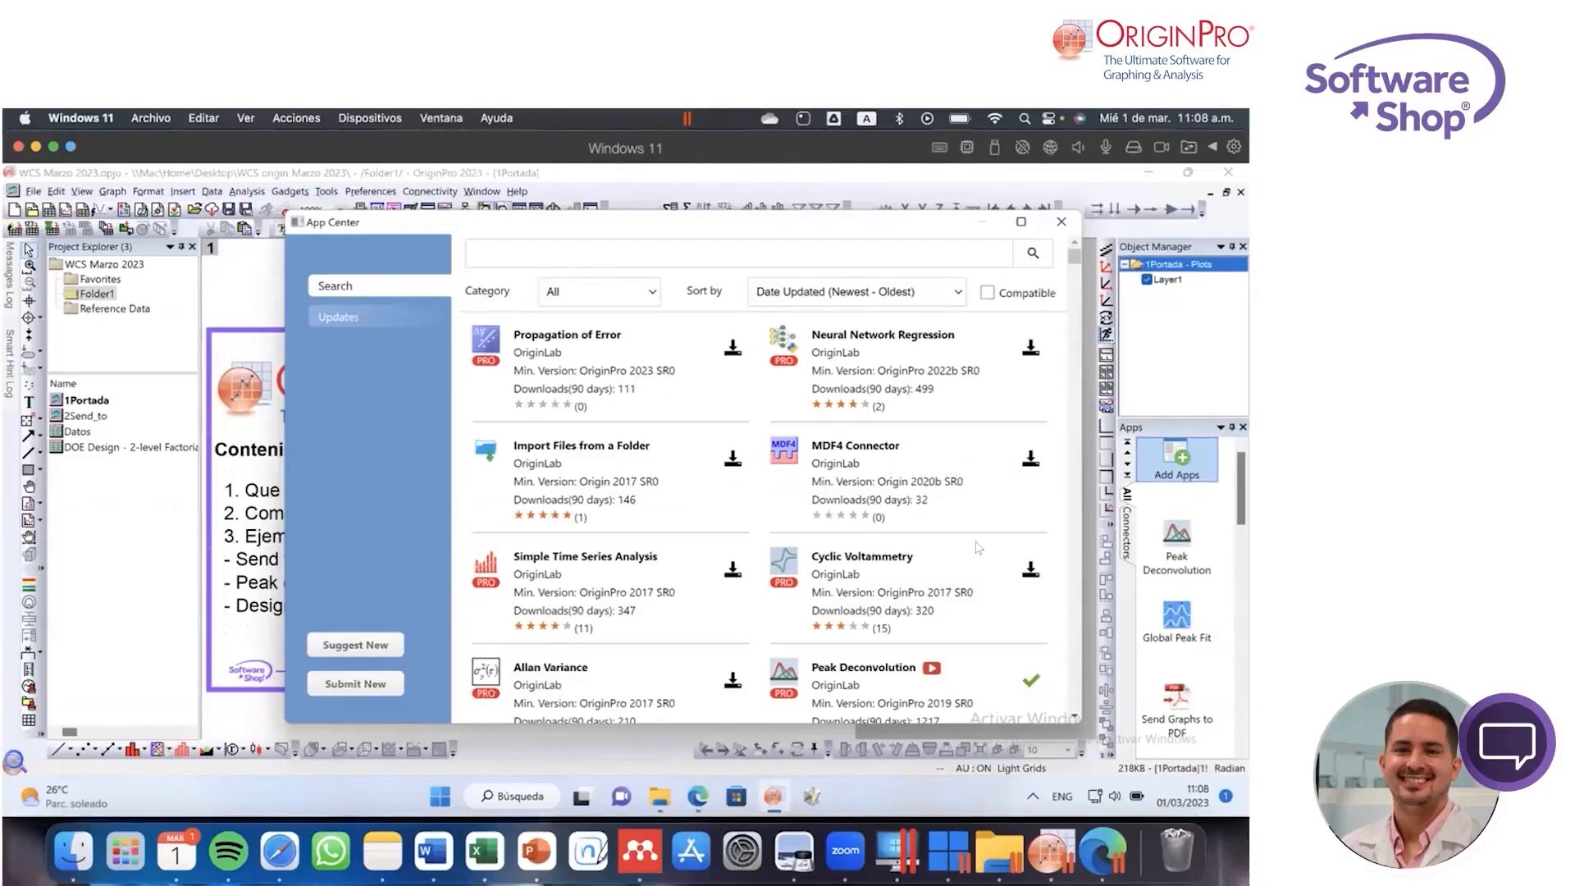
pyautogui.scroll(-3, 976, 546)
pyautogui.scroll(-3, 951, 517)
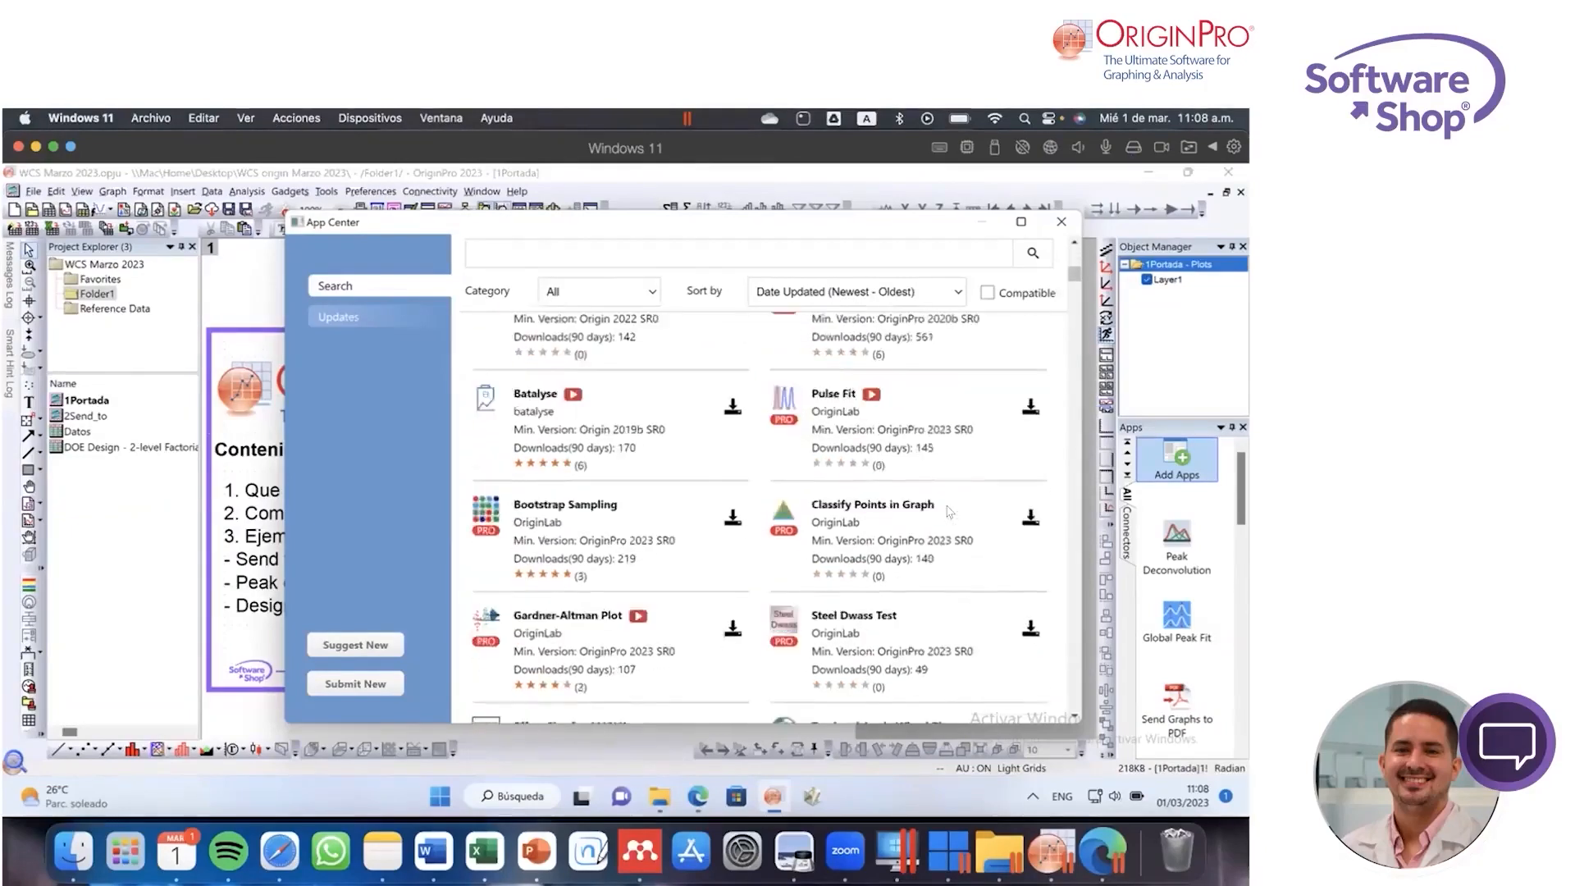
pyautogui.scroll(5, 949, 511)
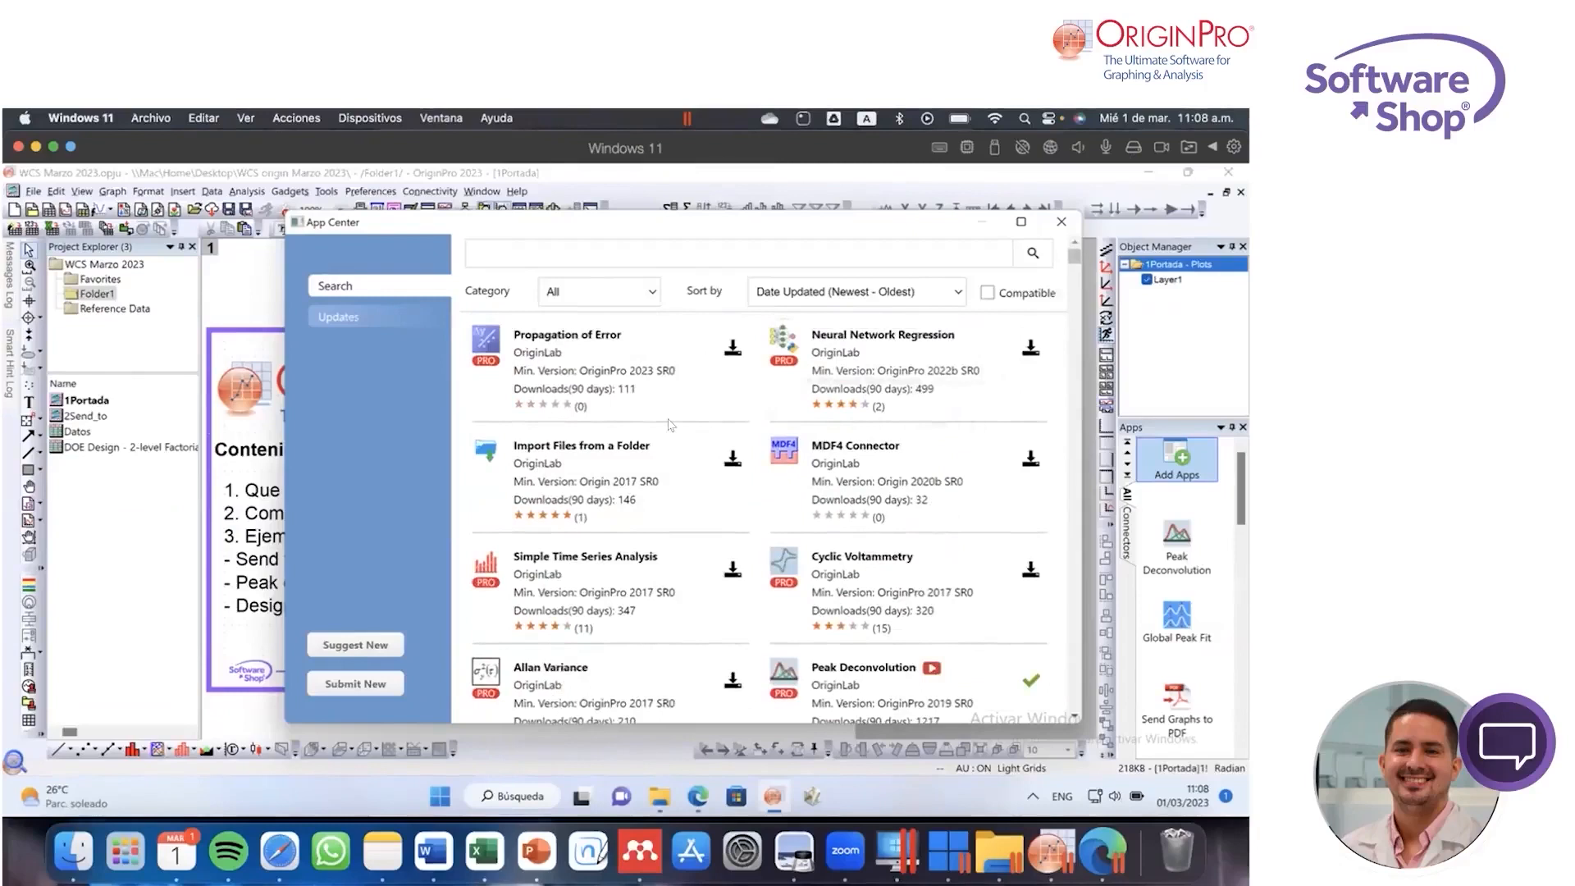
# Step: Install the Import Files from a Folder app from the App Center and close the App Center
pyautogui.scroll(-3, 678, 439)
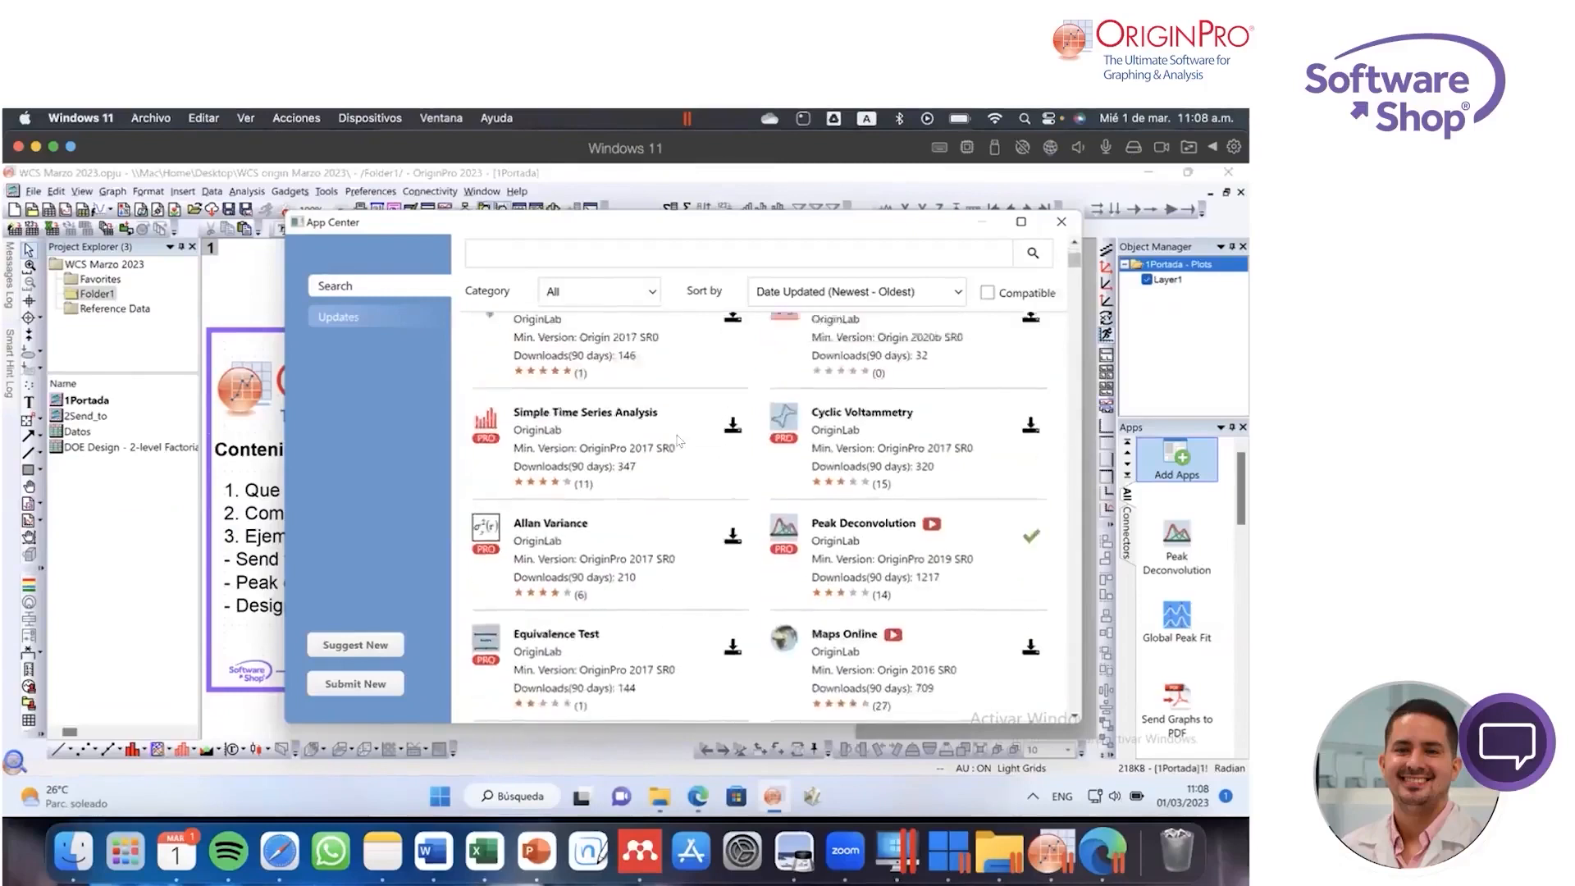
pyautogui.scroll(3, 678, 439)
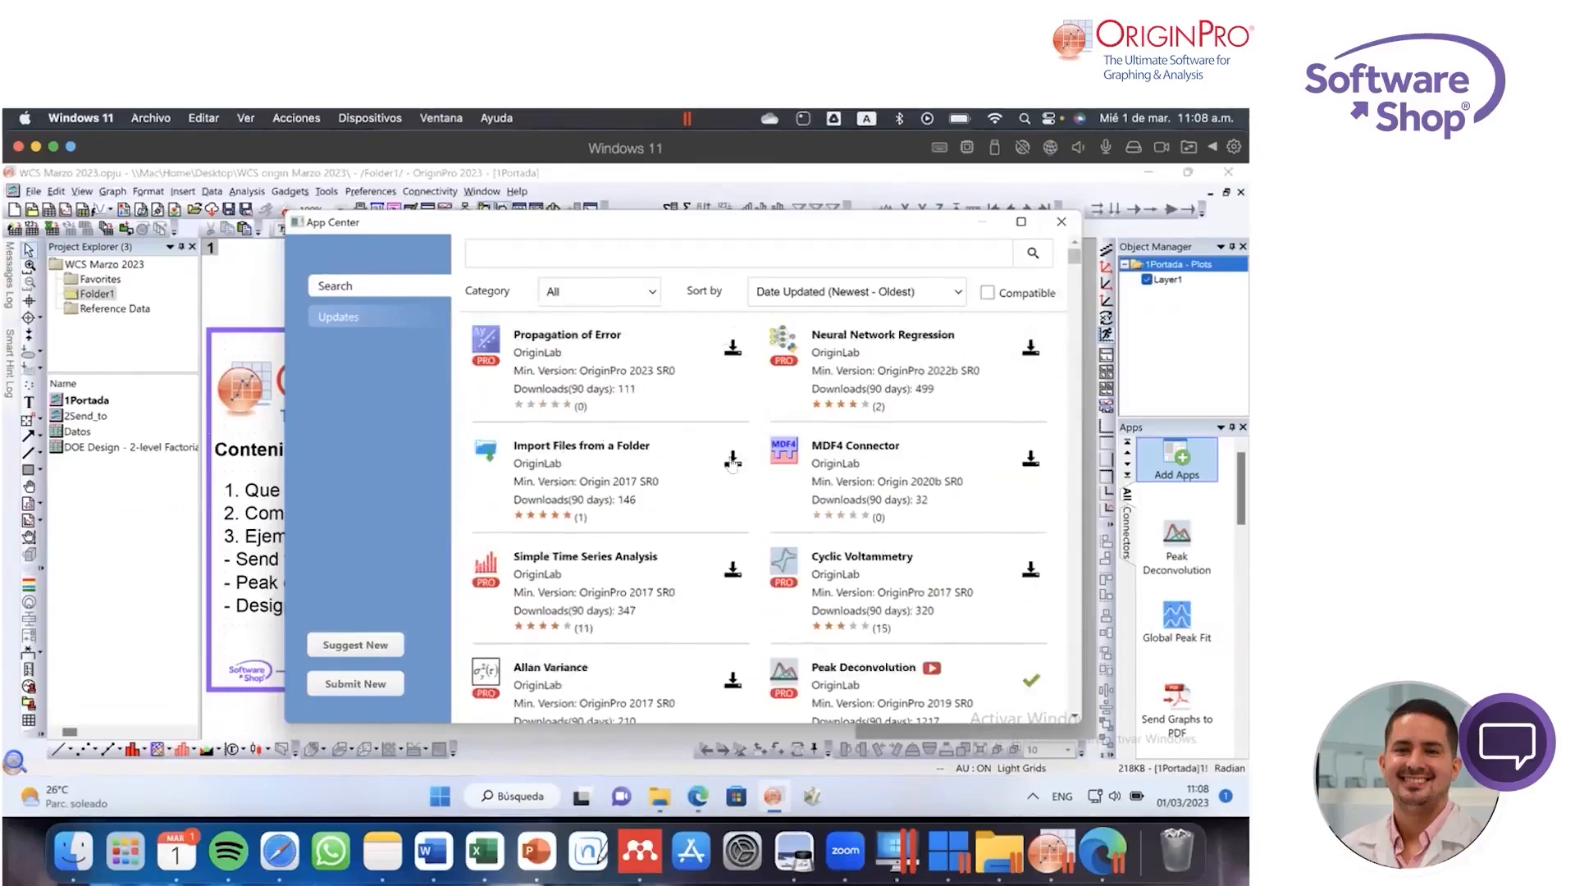
pyautogui.click(733, 461)
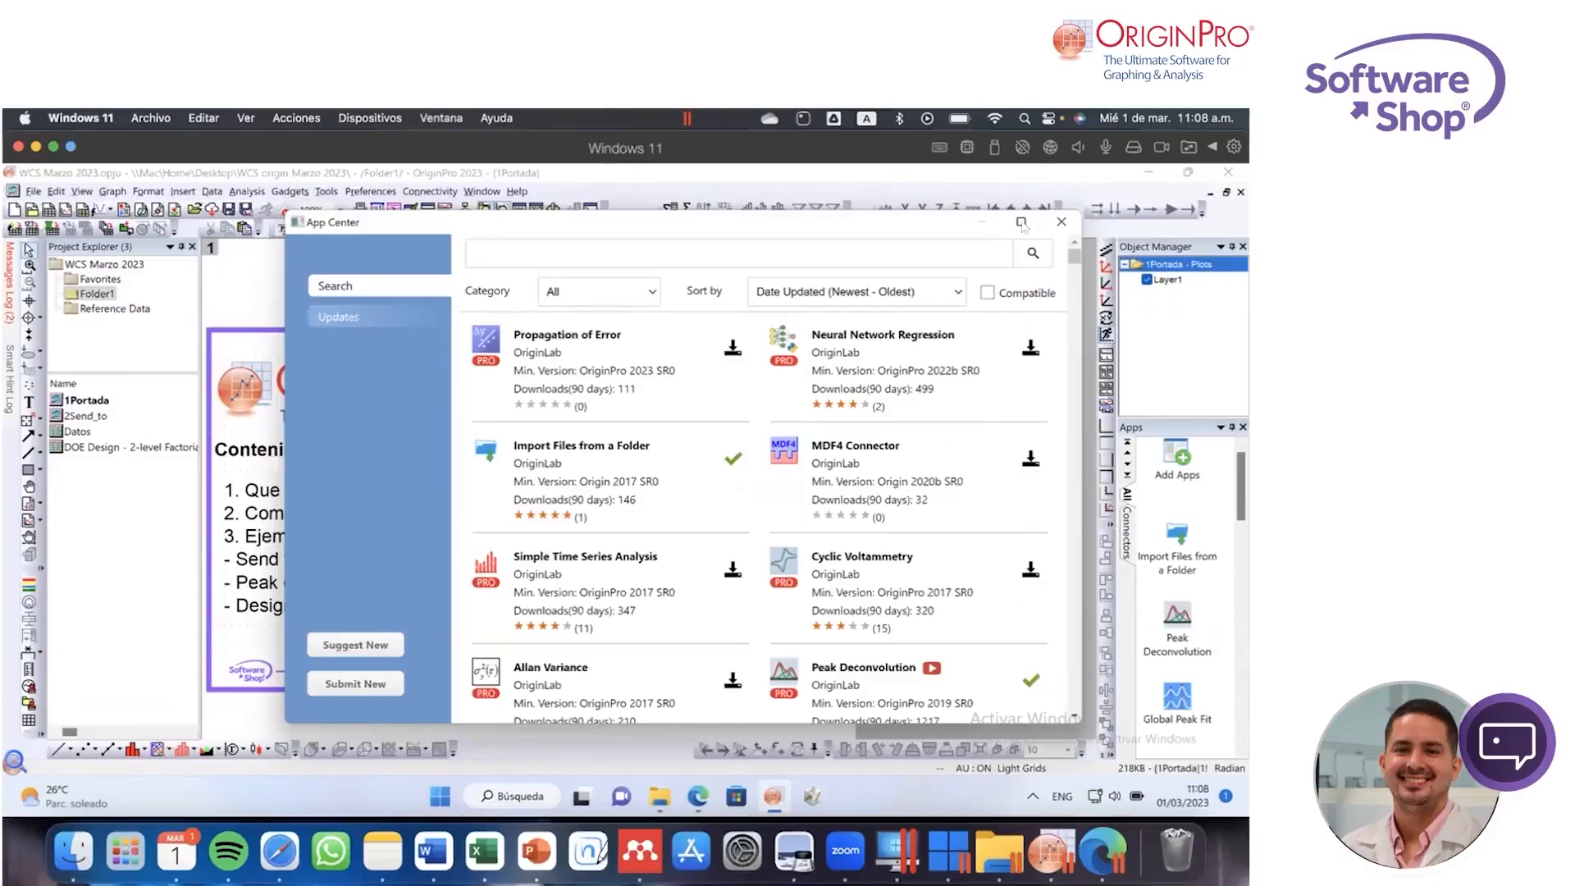
pyautogui.click(1061, 223)
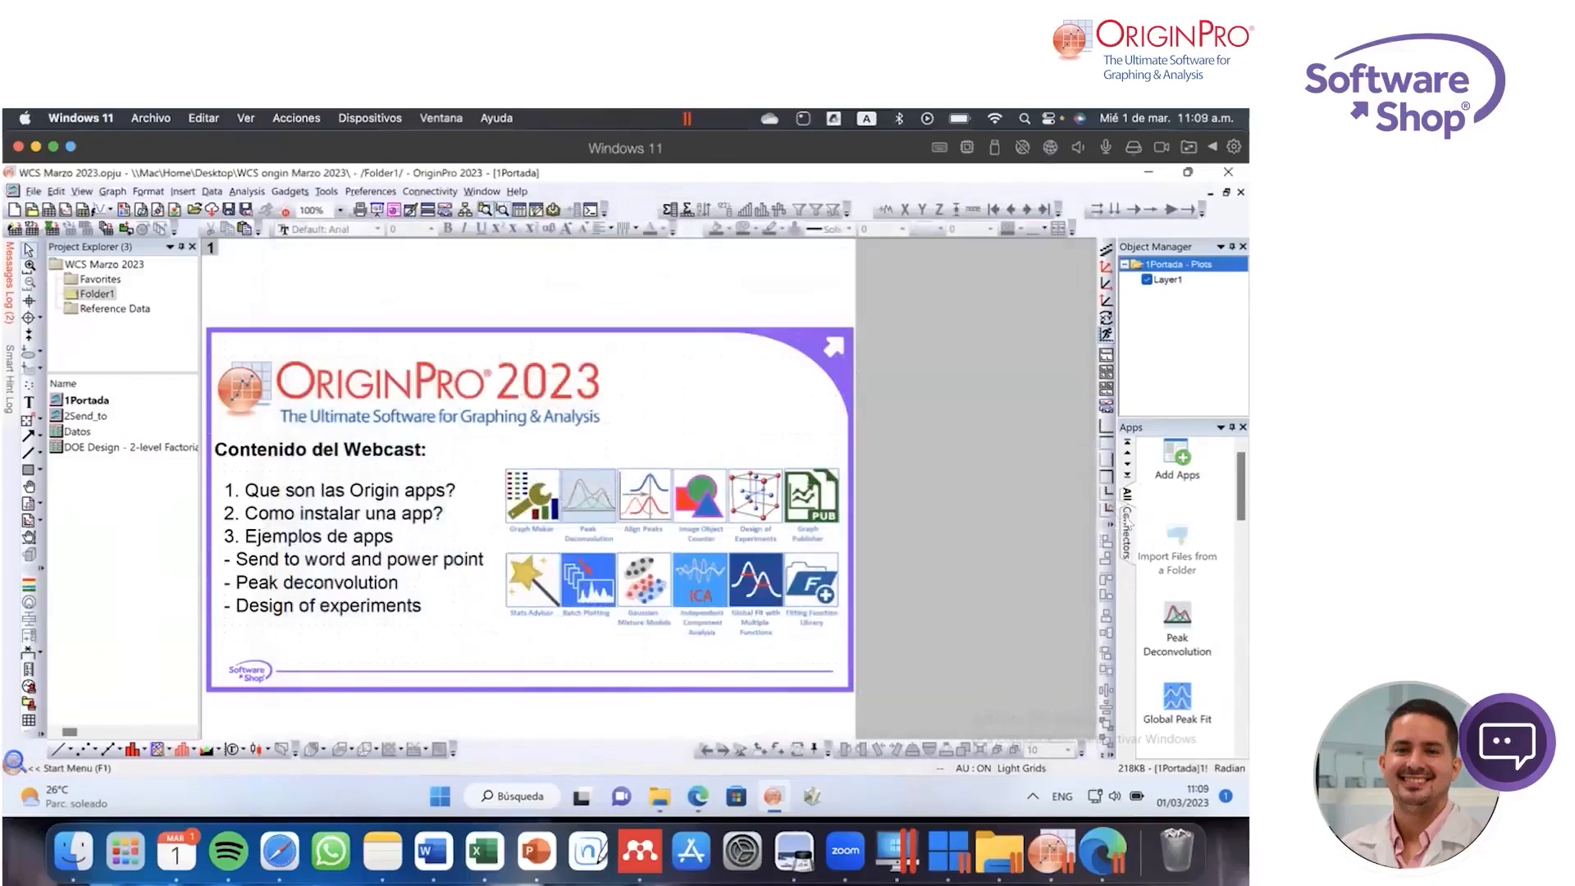
# Step: Add a new tab named Fitting to the Apps gallery
pyautogui.rightClick(1129, 545)
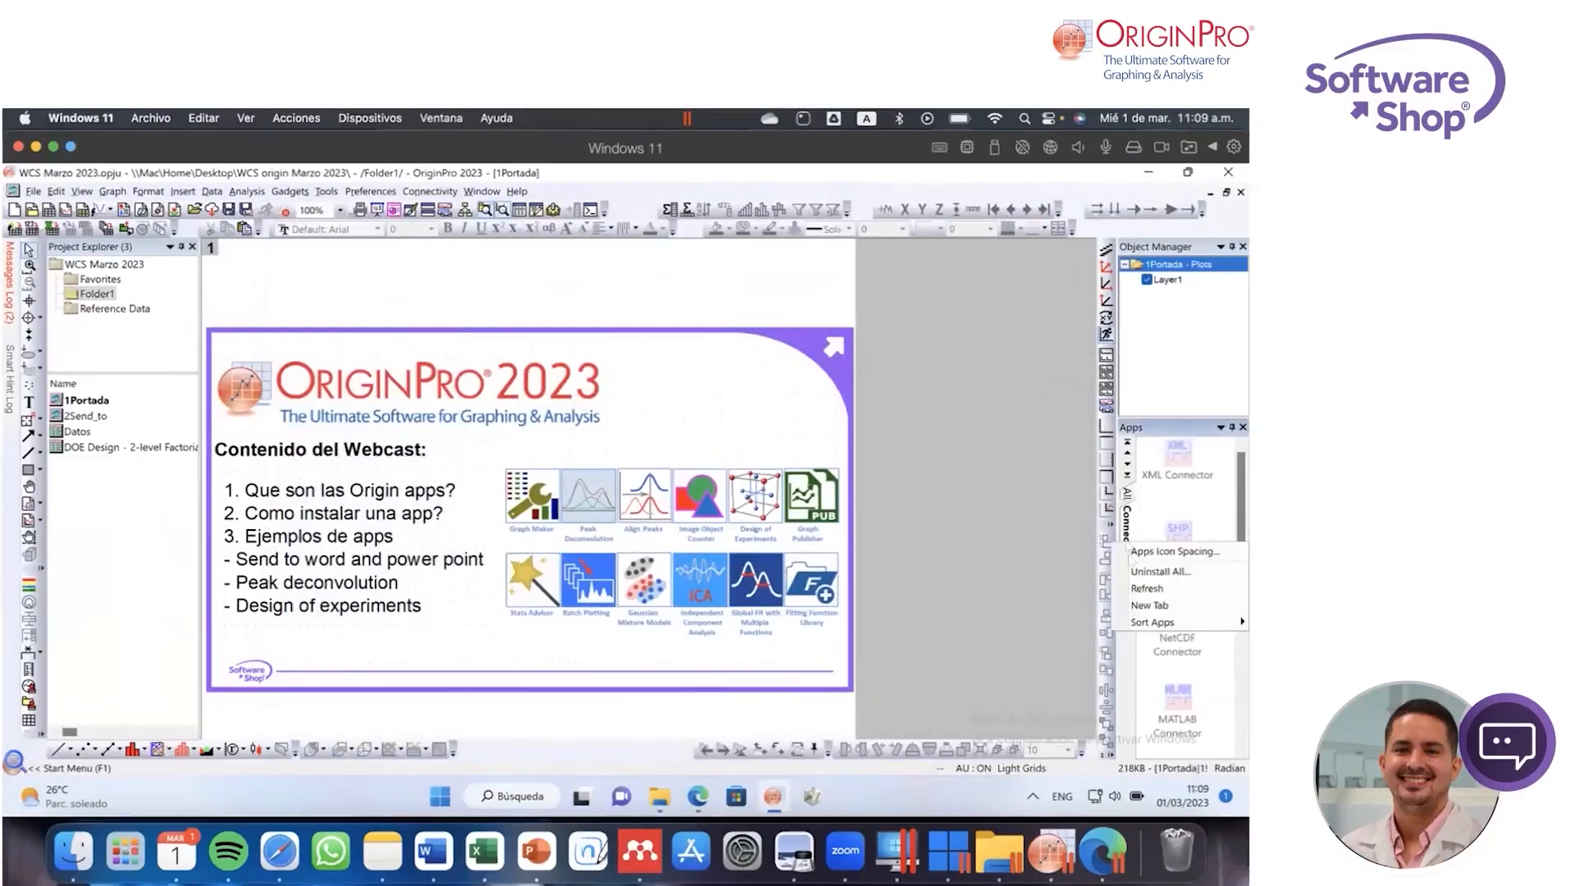
pyautogui.click(1153, 607)
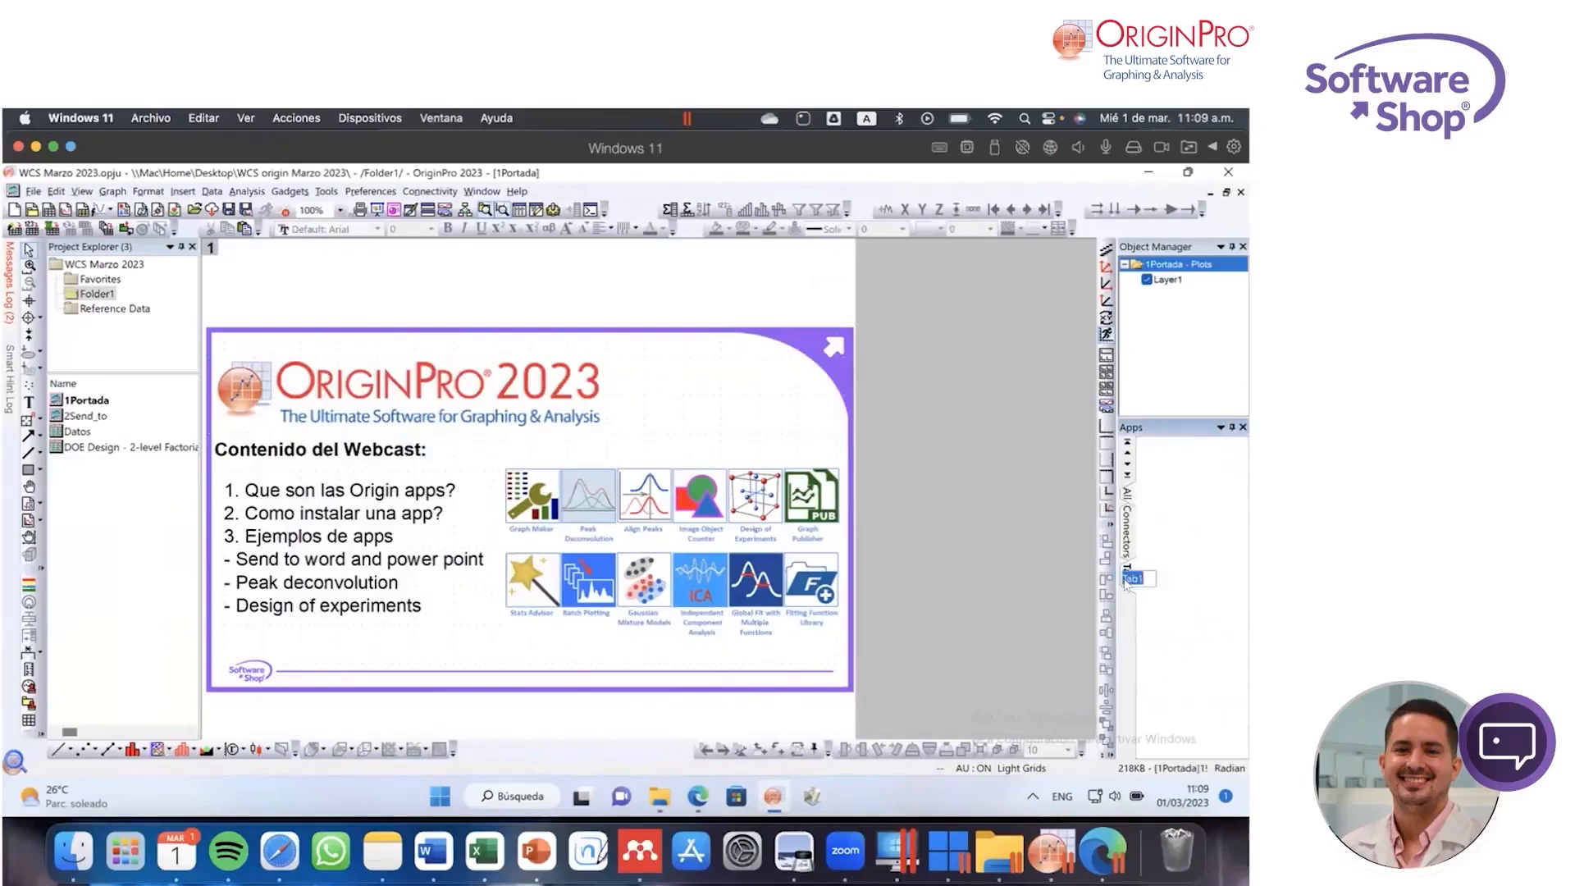
pyautogui.write('Fit')
pyautogui.press('Return')
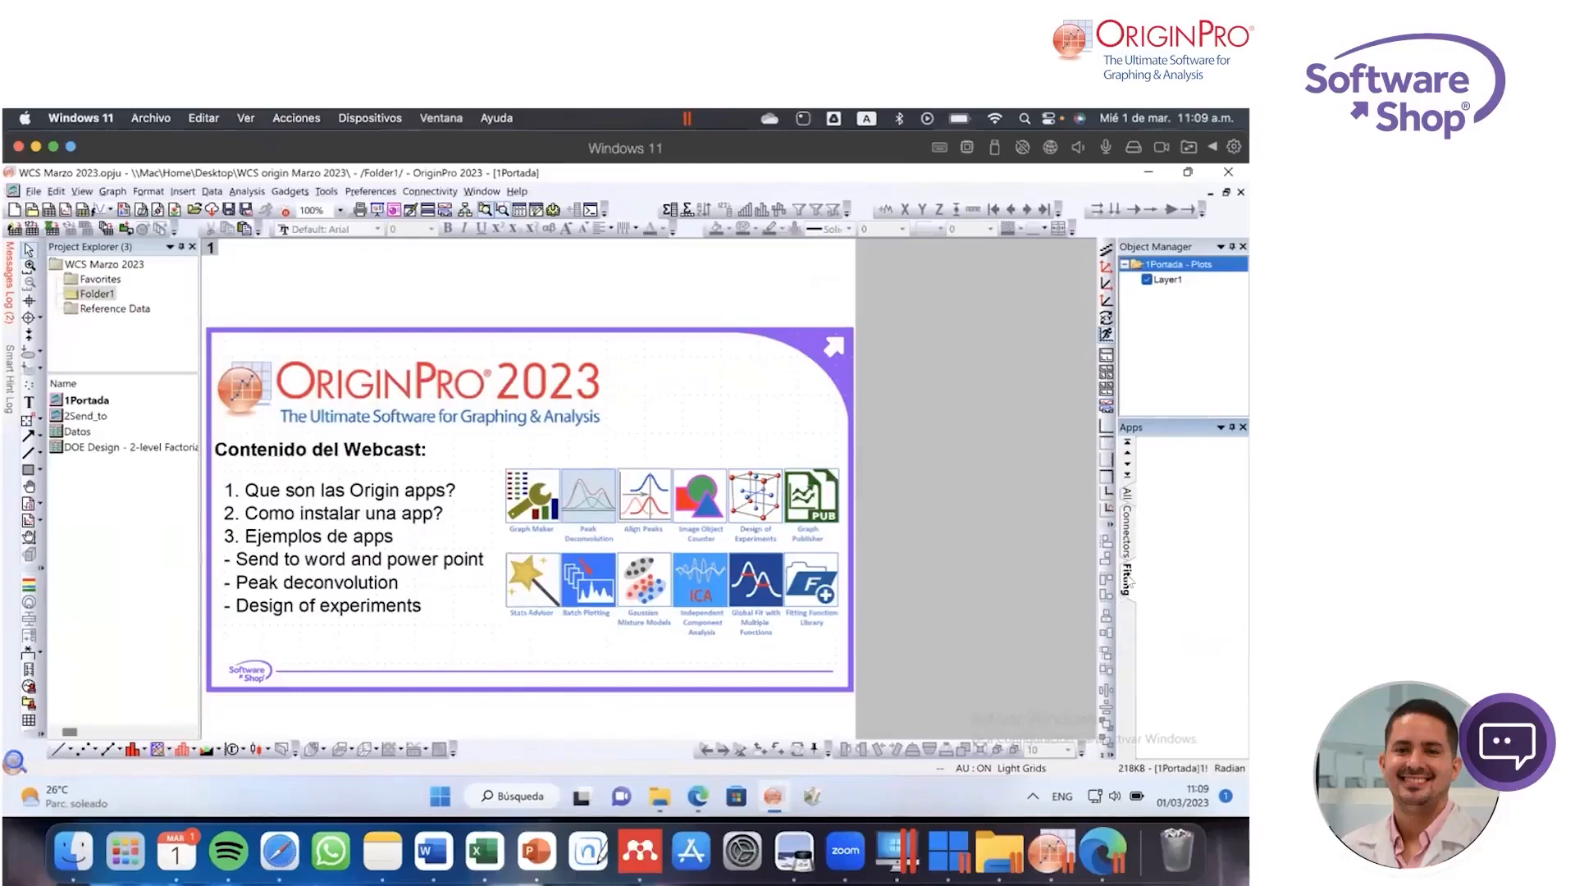
# Step: Look through the apps grouped under Connectors in the Apps gallery
pyautogui.click(1128, 534)
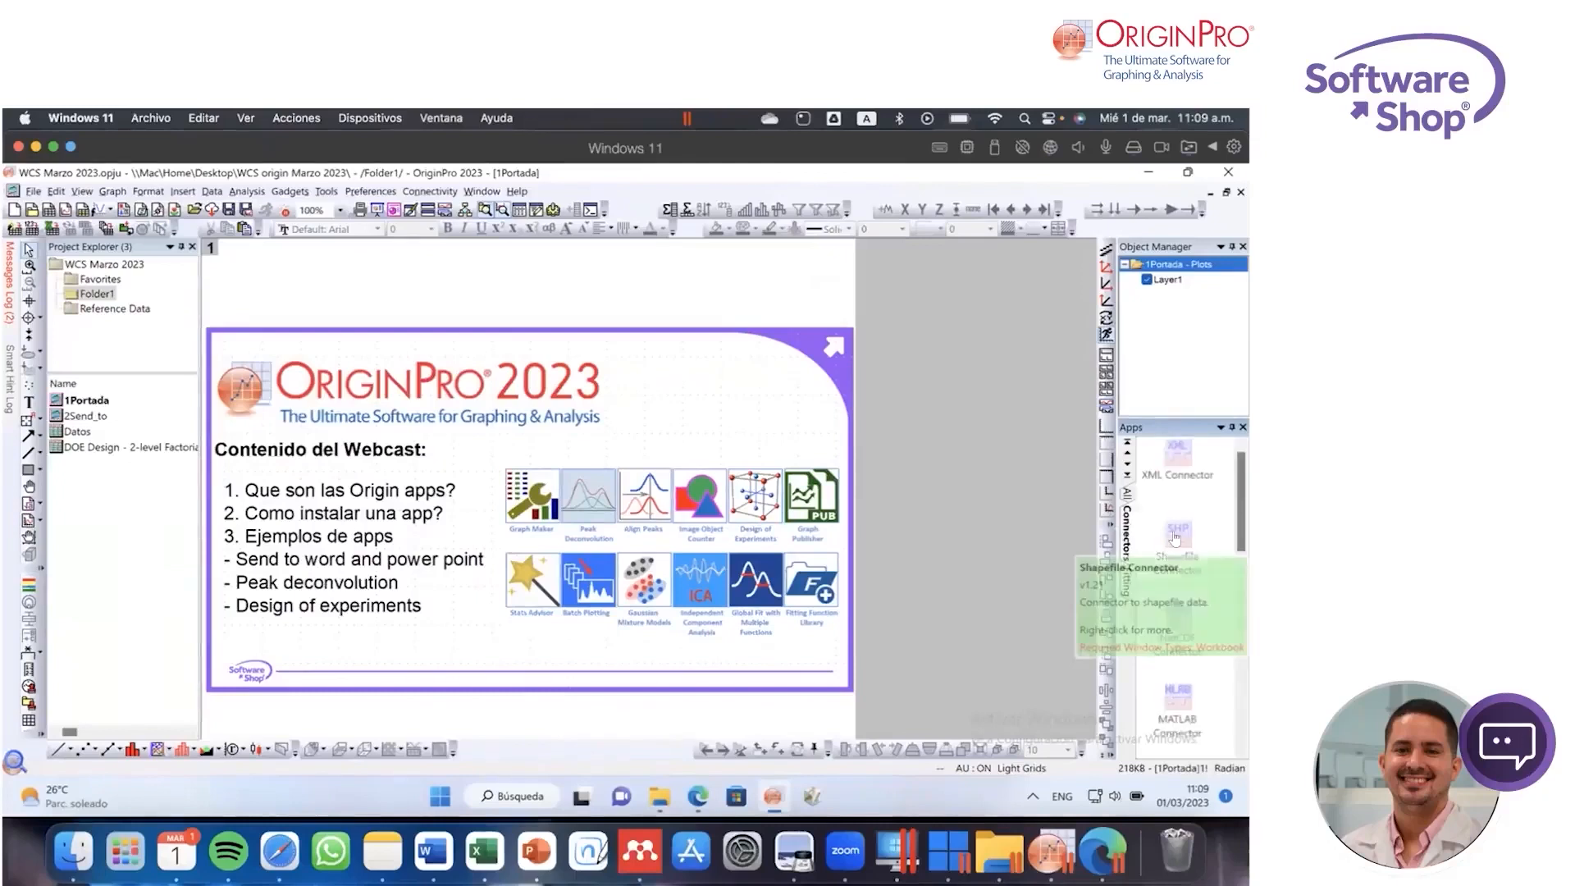
pyautogui.scroll(-3, 1175, 539)
pyautogui.scroll(3, 1174, 538)
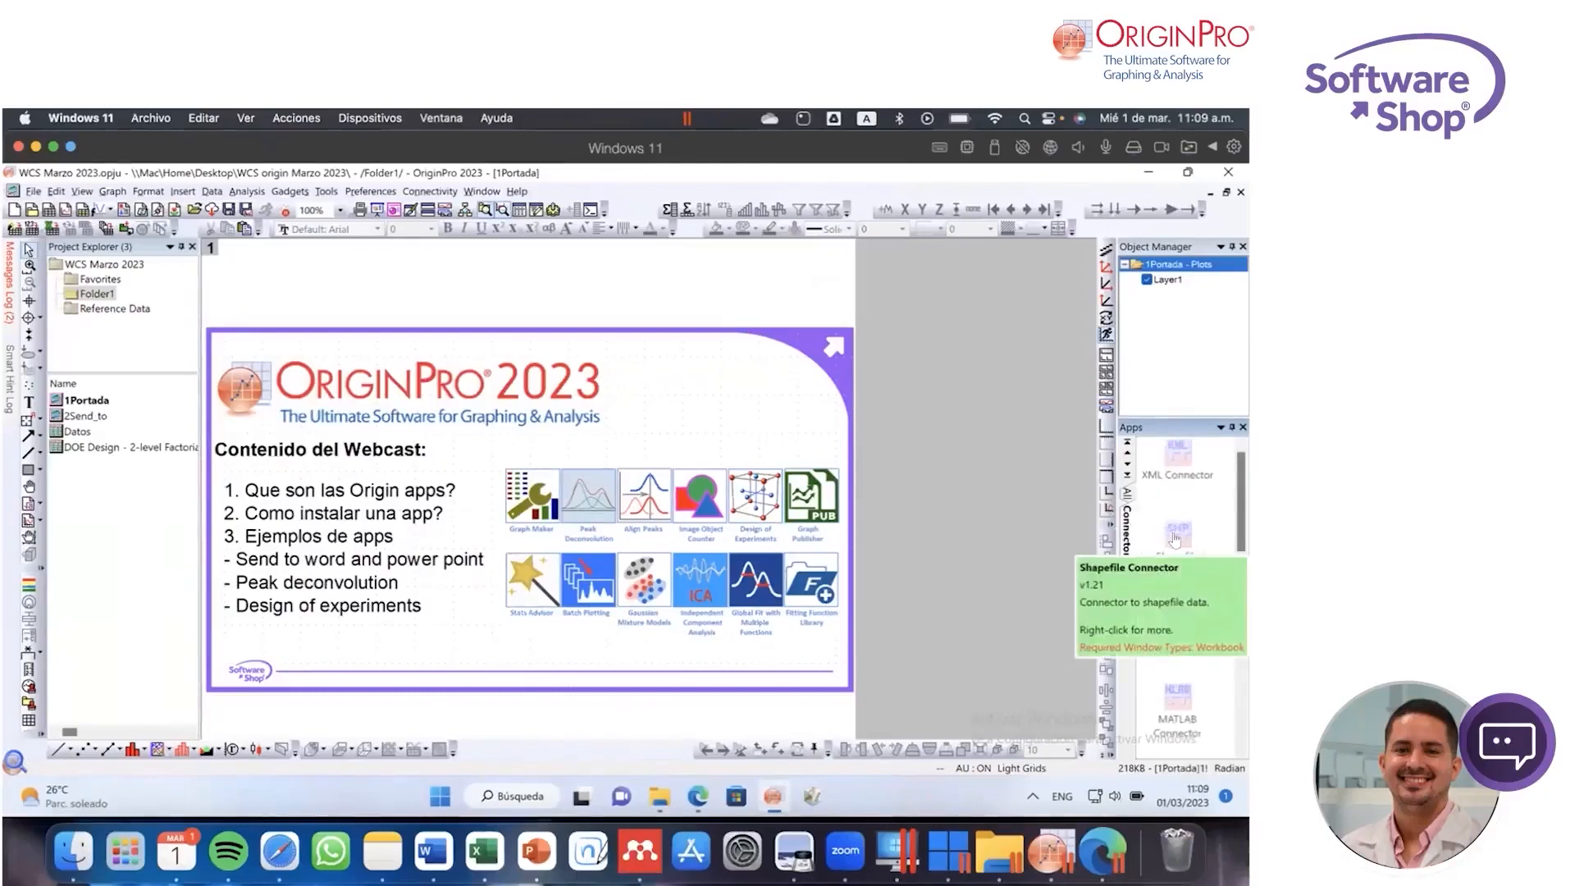
# Step: Assign the Peak Deconvolution app to the Fitting group and display that group
pyautogui.click(1128, 494)
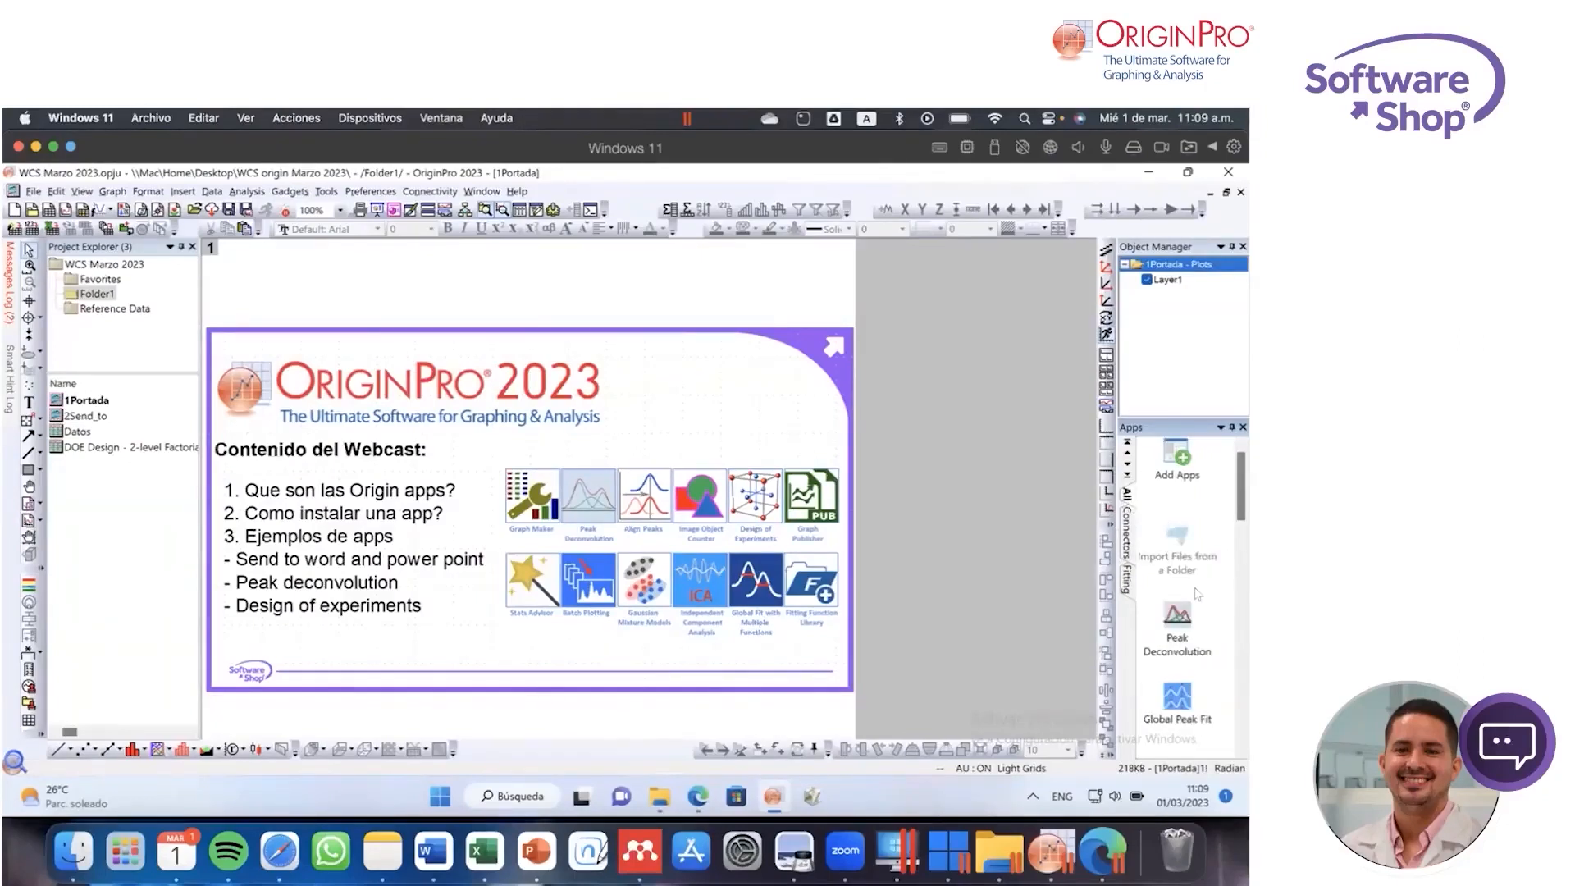
pyautogui.moveTo(1183, 621)
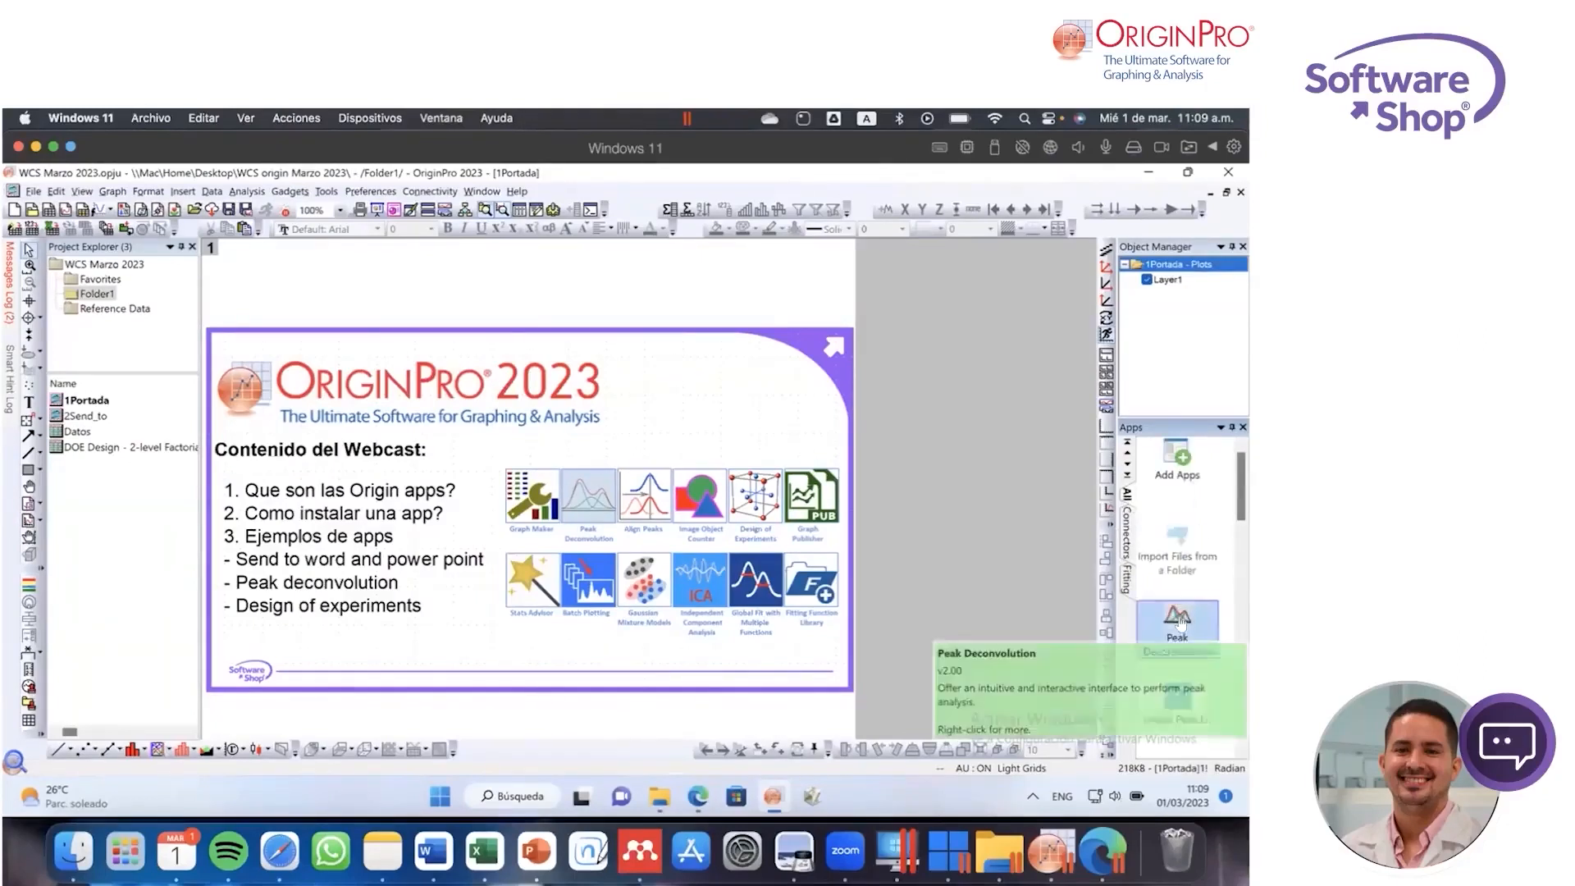
pyautogui.rightClick(1180, 622)
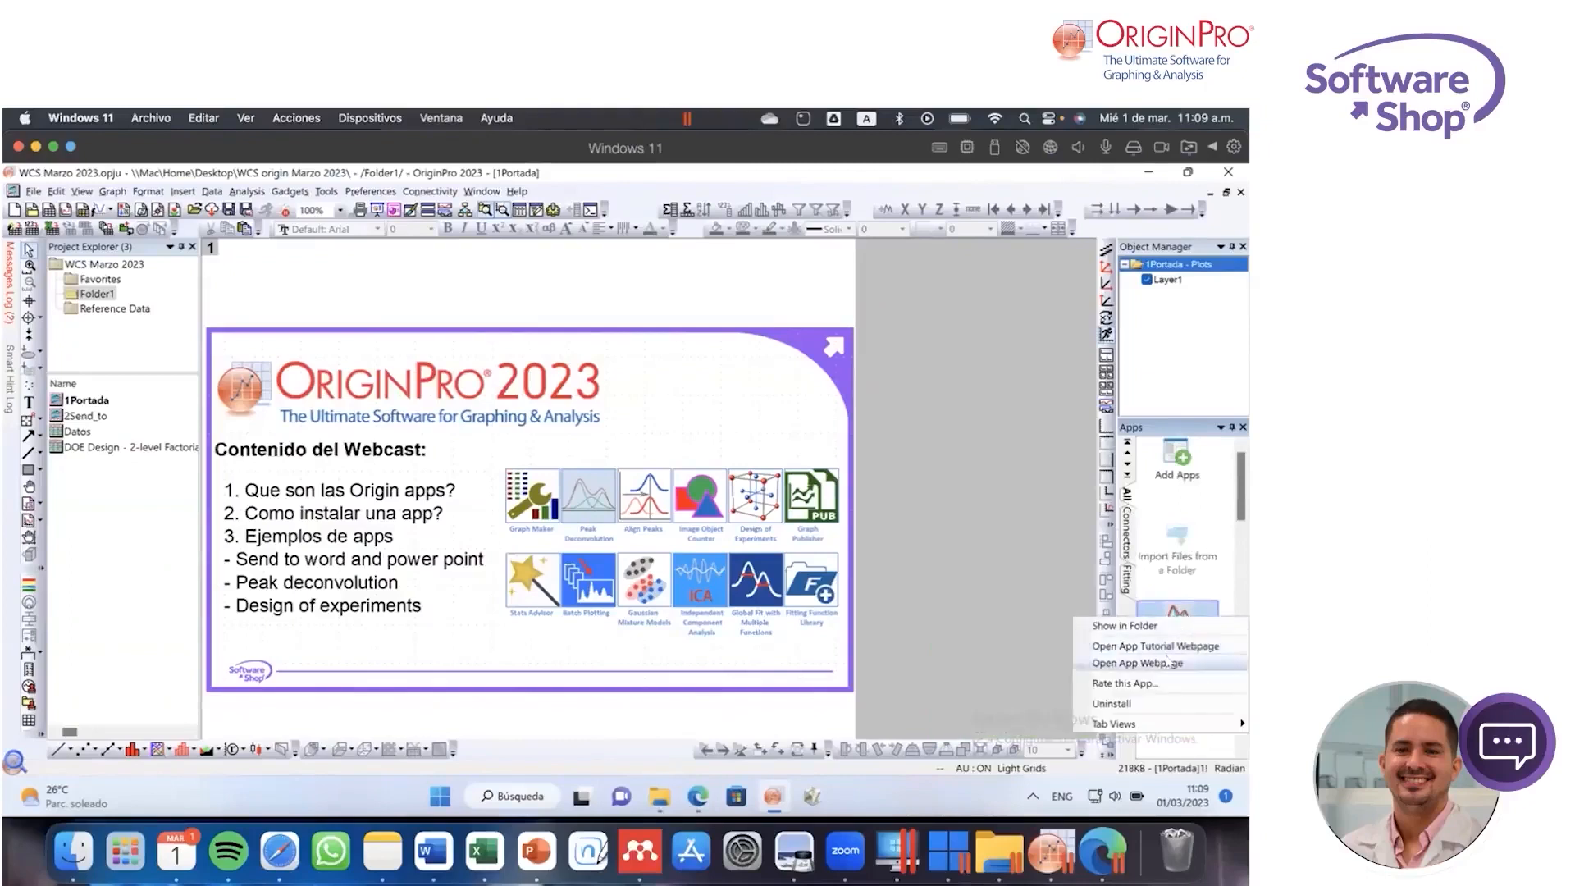
pyautogui.moveTo(1126, 723)
pyautogui.click(1048, 726)
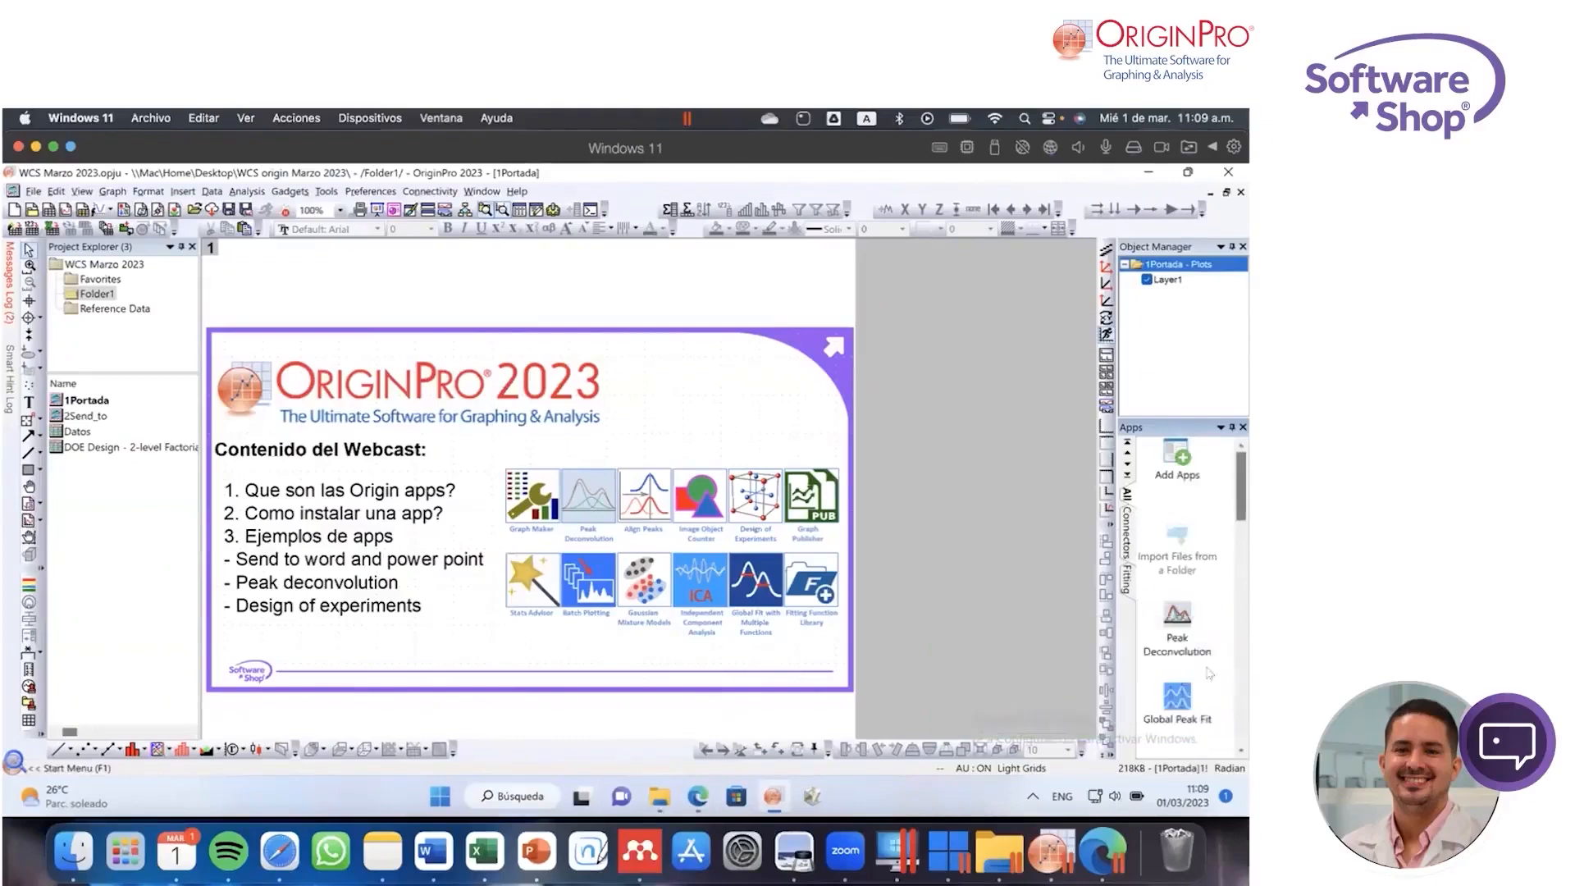
pyautogui.click(1128, 584)
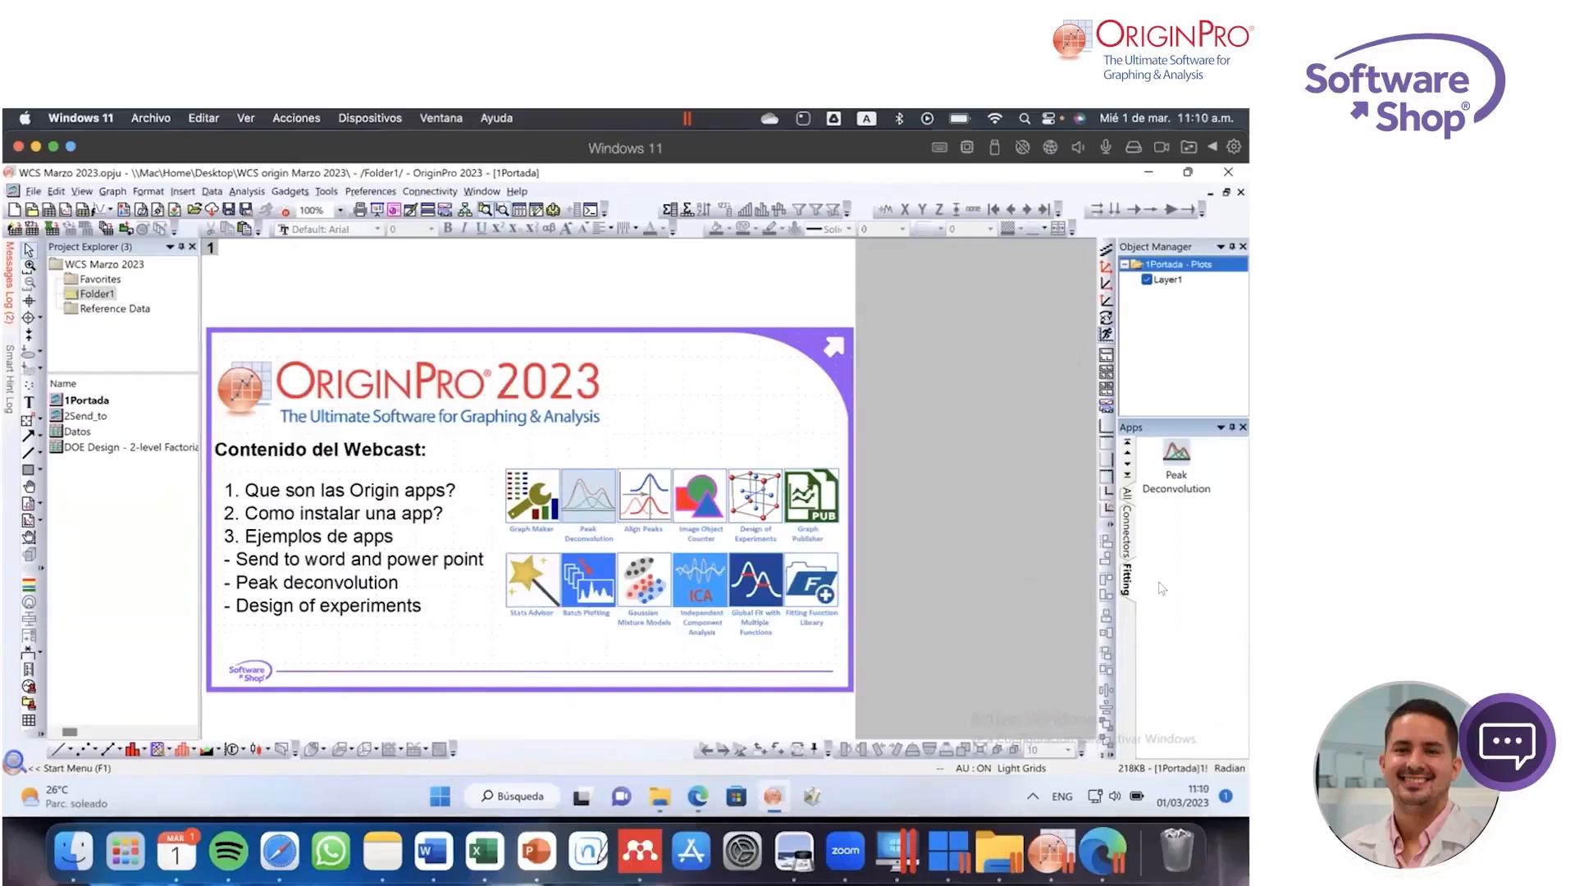
# Step: Show all installed apps in the Apps gallery and look through the complete list
pyautogui.click(1128, 494)
pyautogui.scroll(-3, 1193, 597)
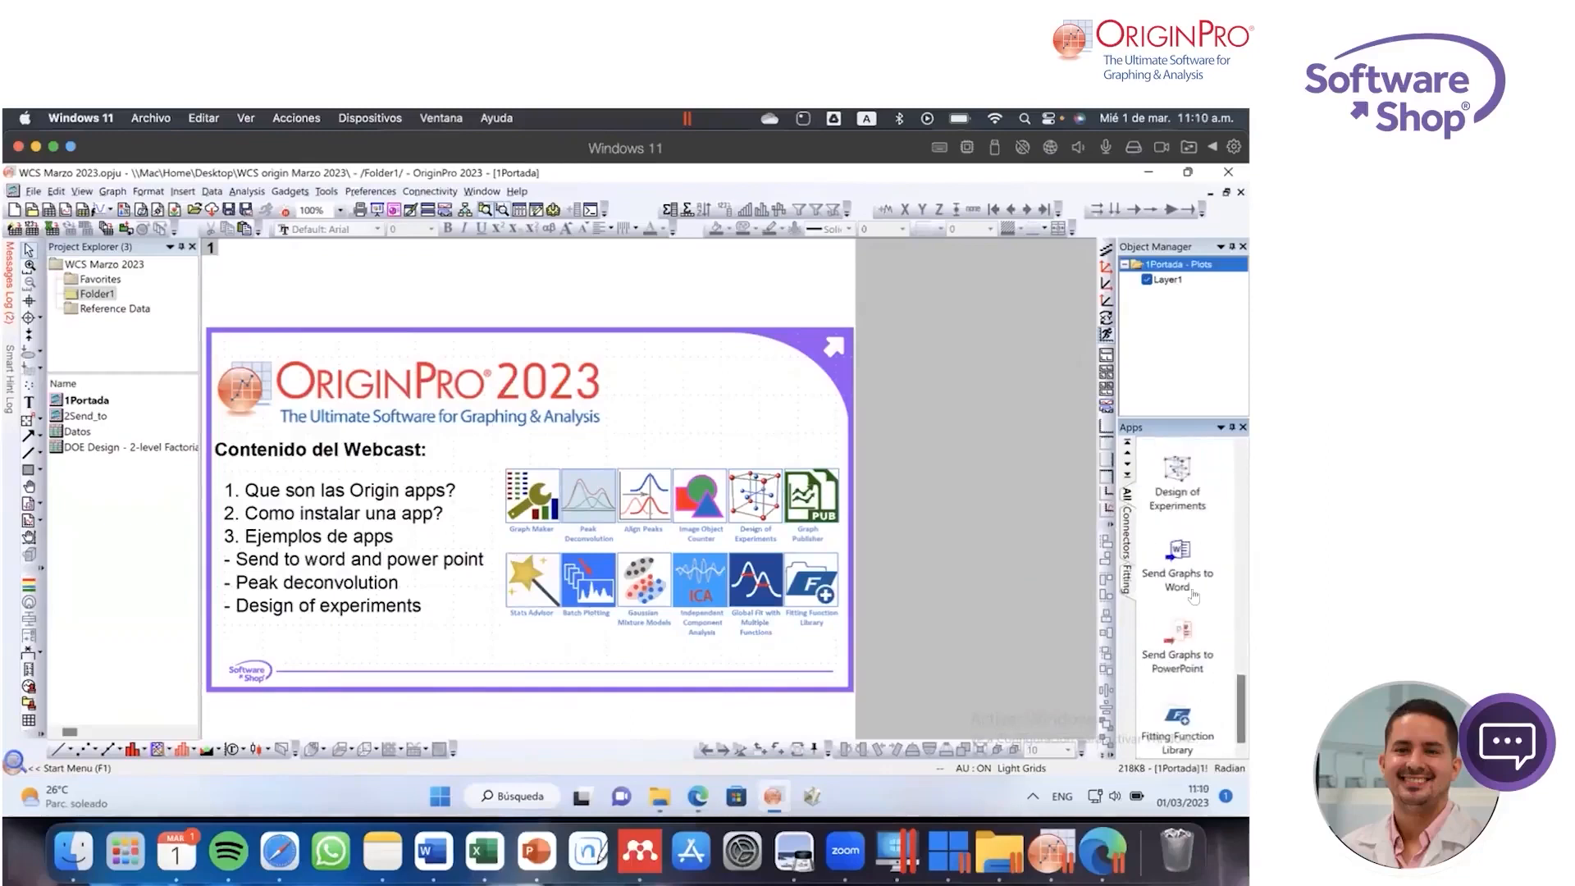
pyautogui.scroll(5, 1194, 596)
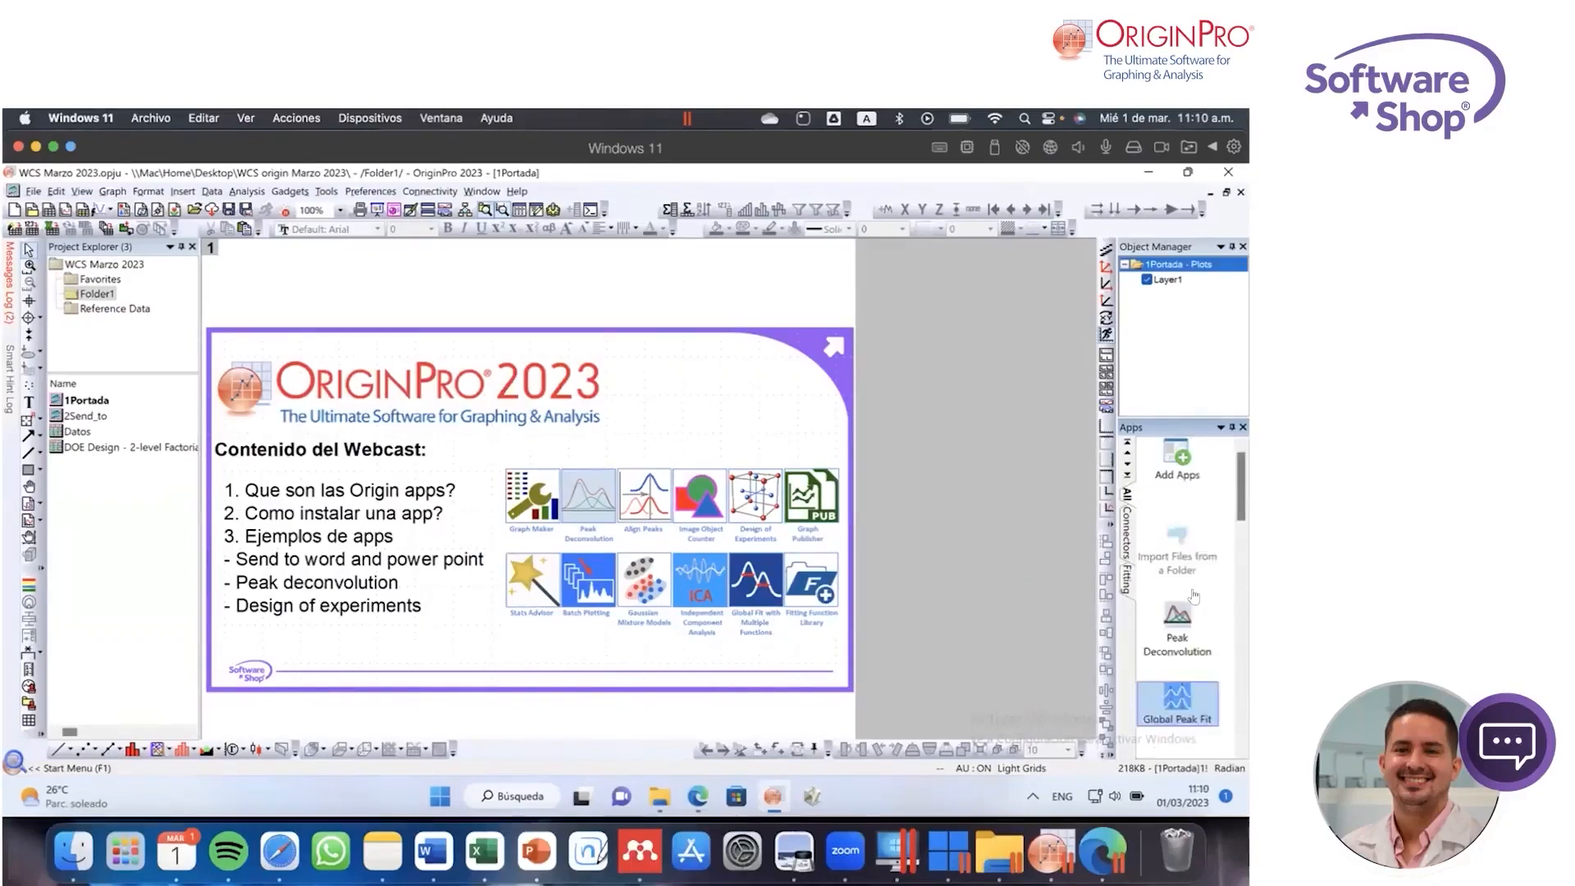
# Step: Open the 2Send_to graph and launch the Send Graphs to PowerPoint app from the list of all apps
pyautogui.click(1132, 587)
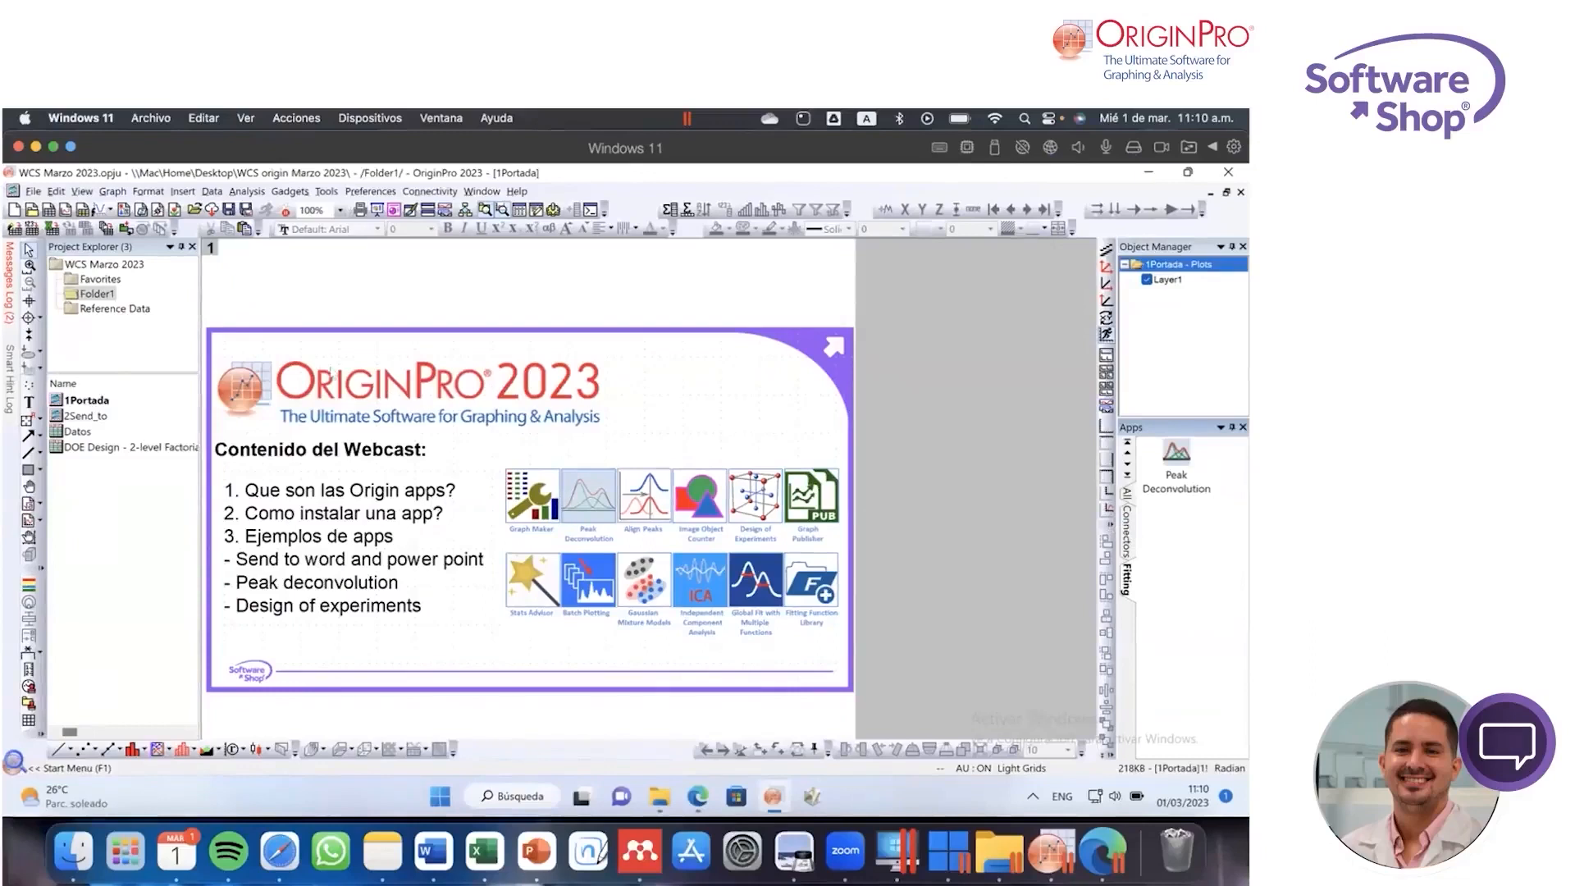
pyautogui.doubleClick(125, 418)
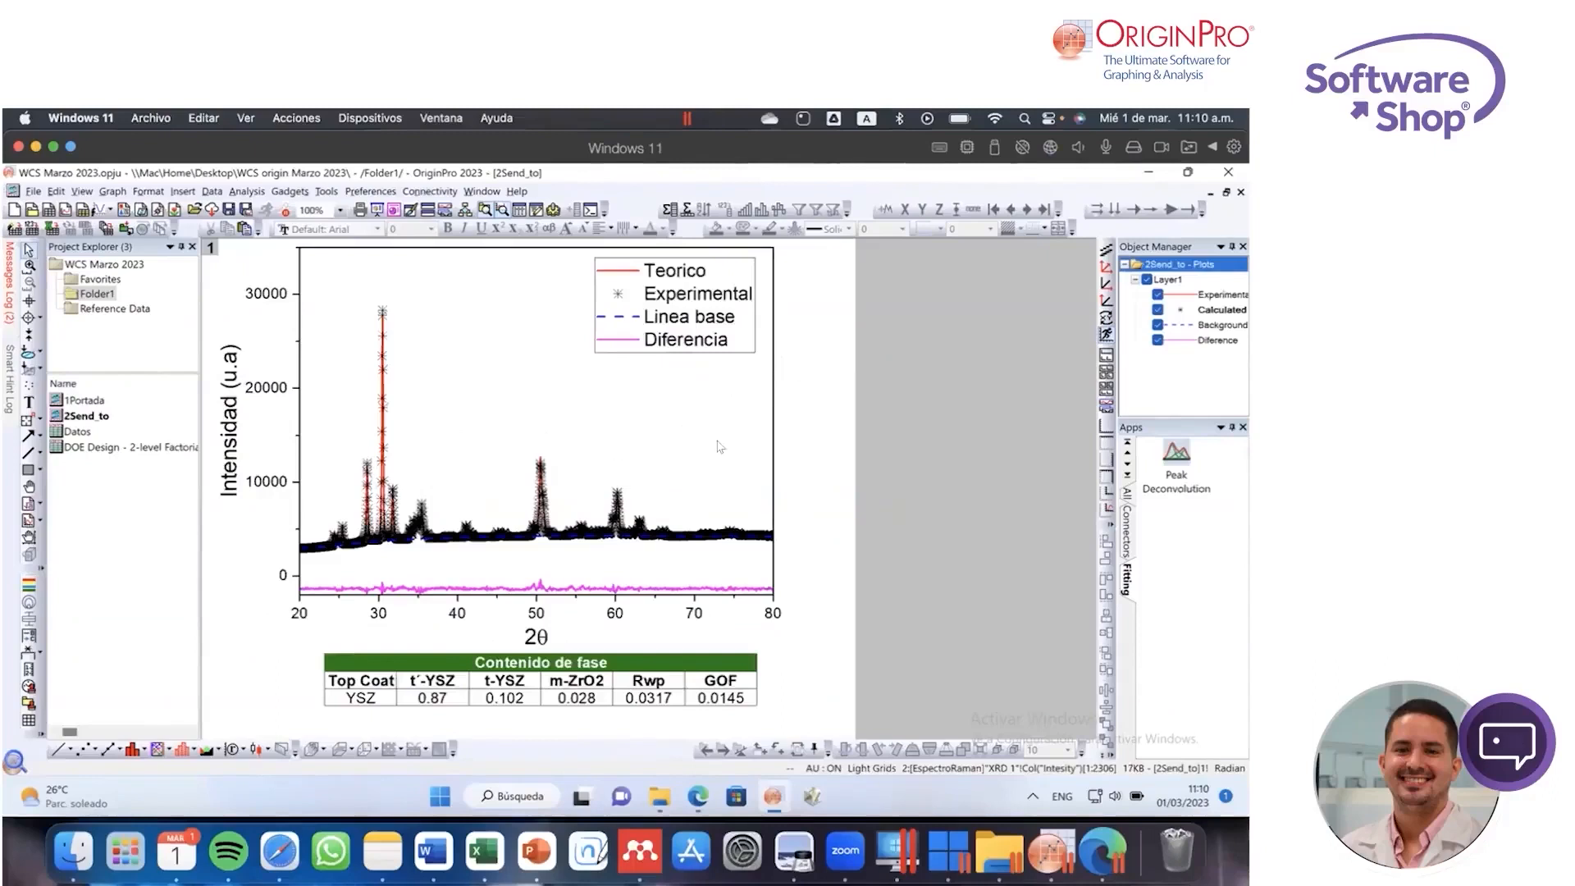
pyautogui.click(1129, 497)
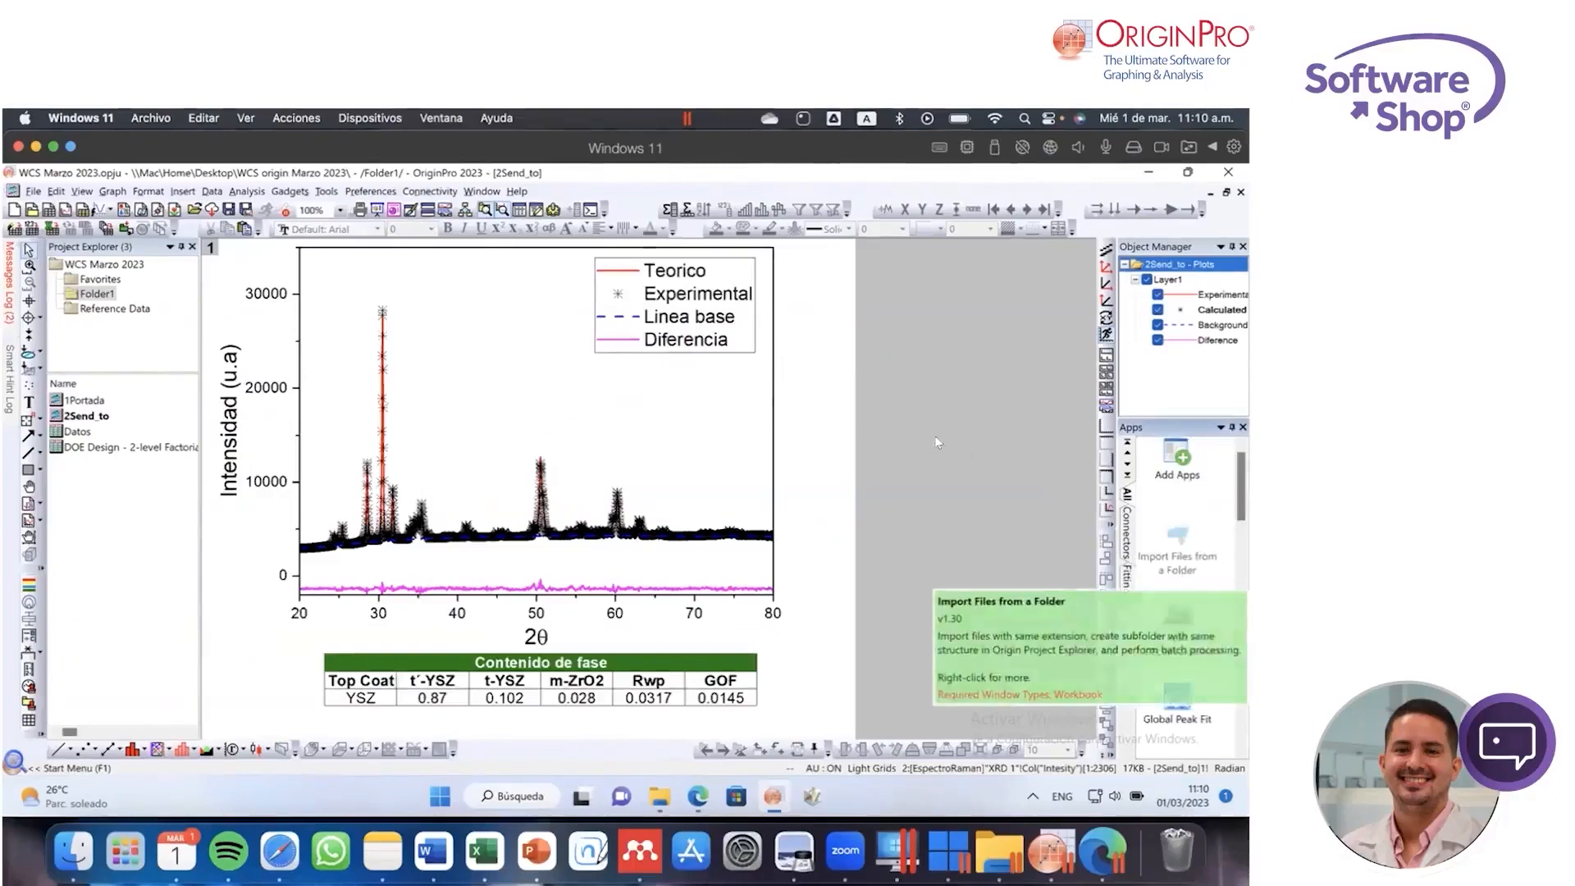
pyautogui.scroll(-10, 1187, 576)
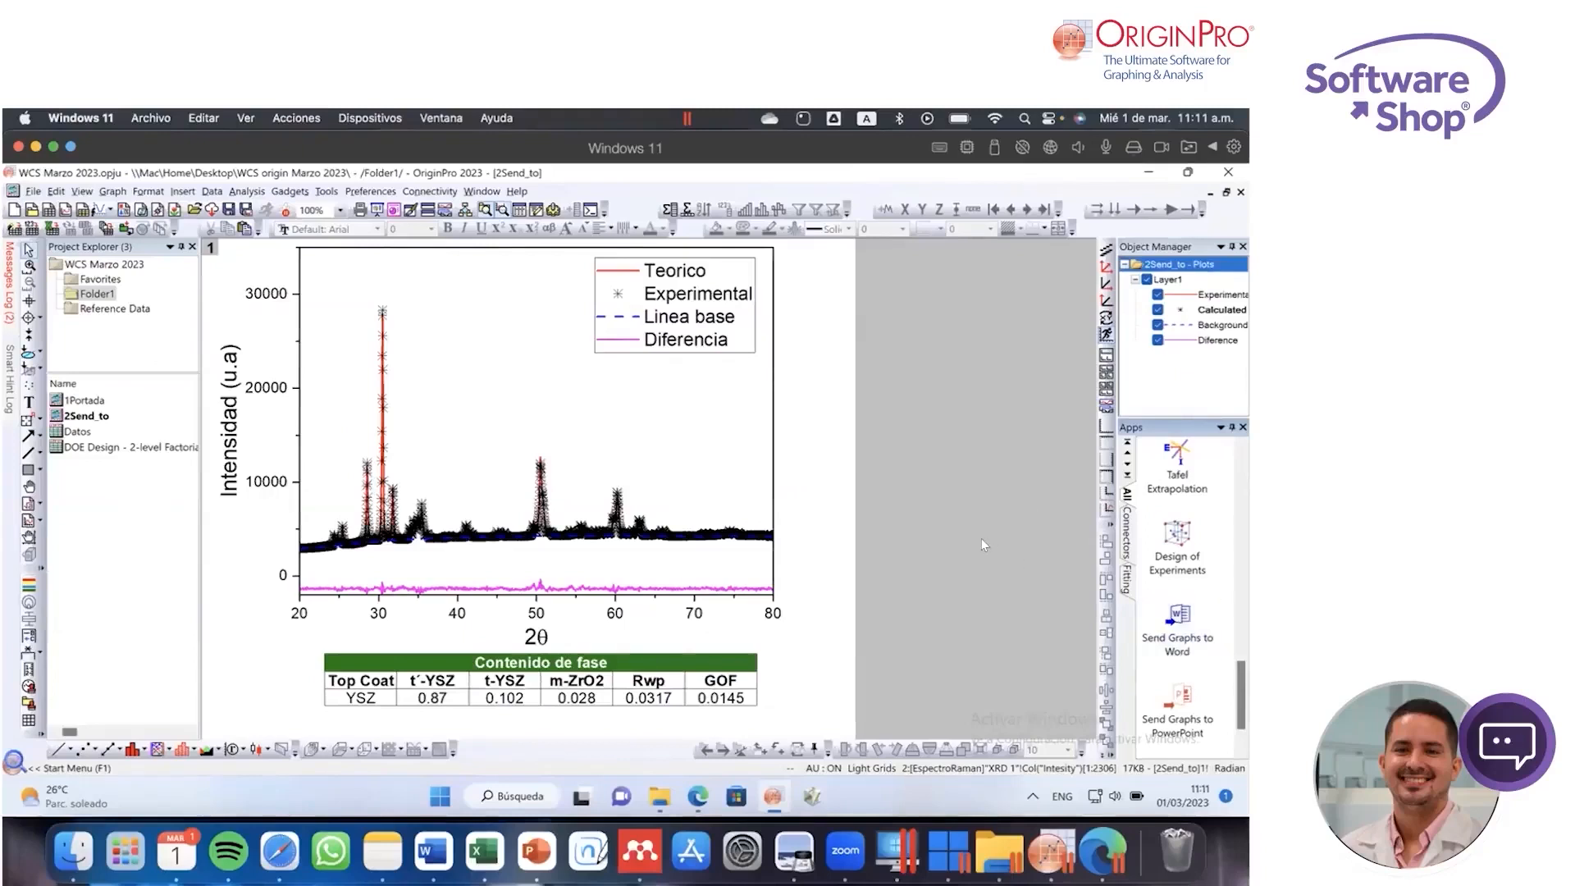
pyautogui.click(1180, 711)
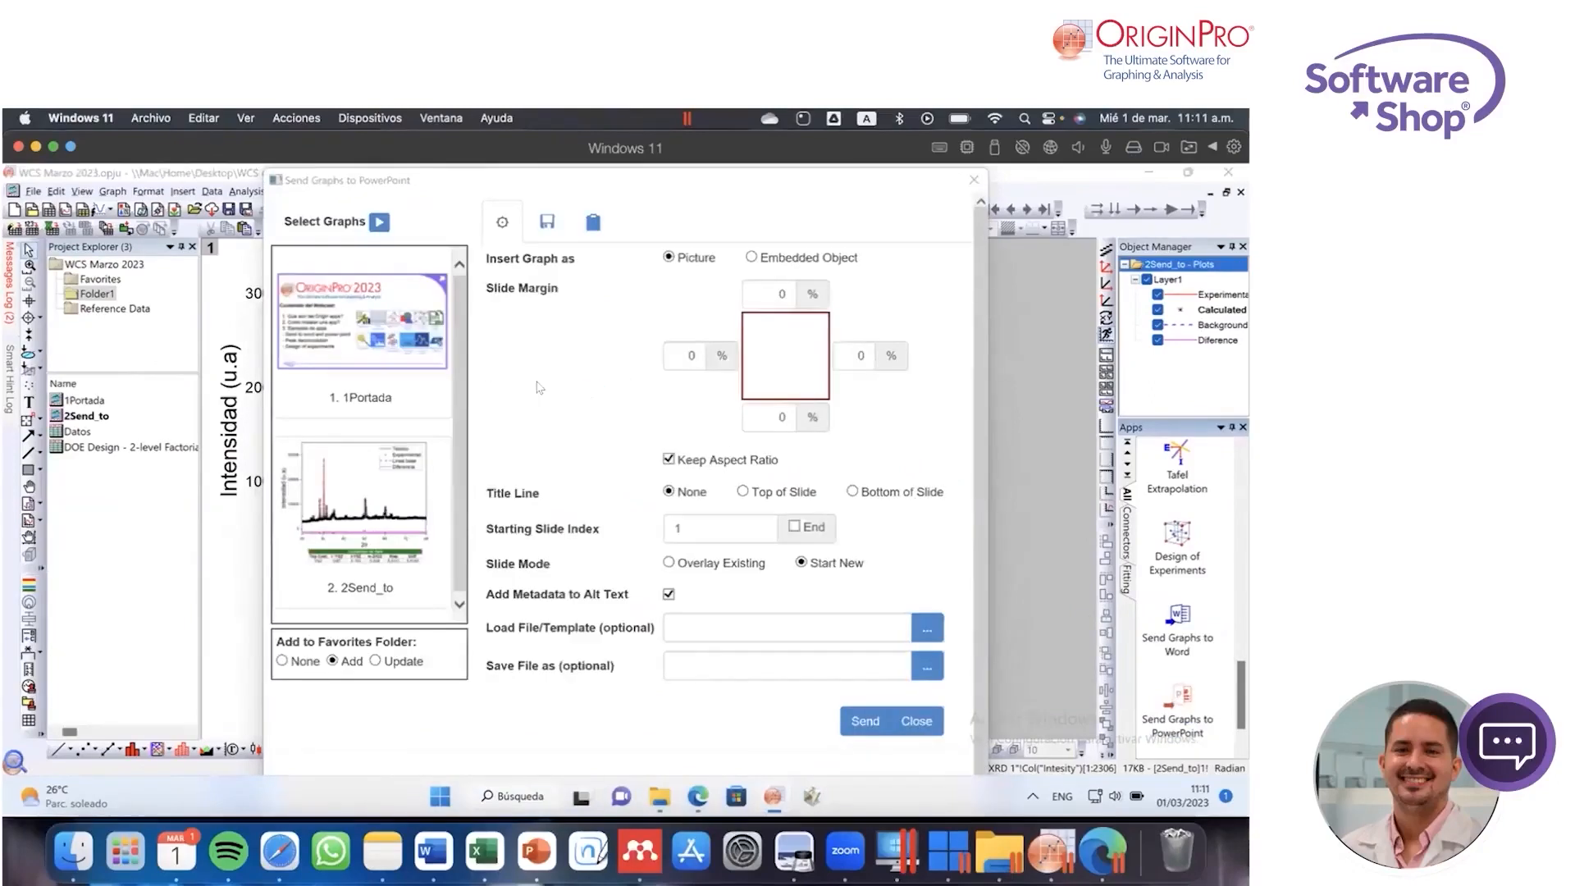
# Step: Examine the graphs queued for PowerPoint and the available choices for selecting which graphs to send
pyautogui.scroll(-1, 462, 350)
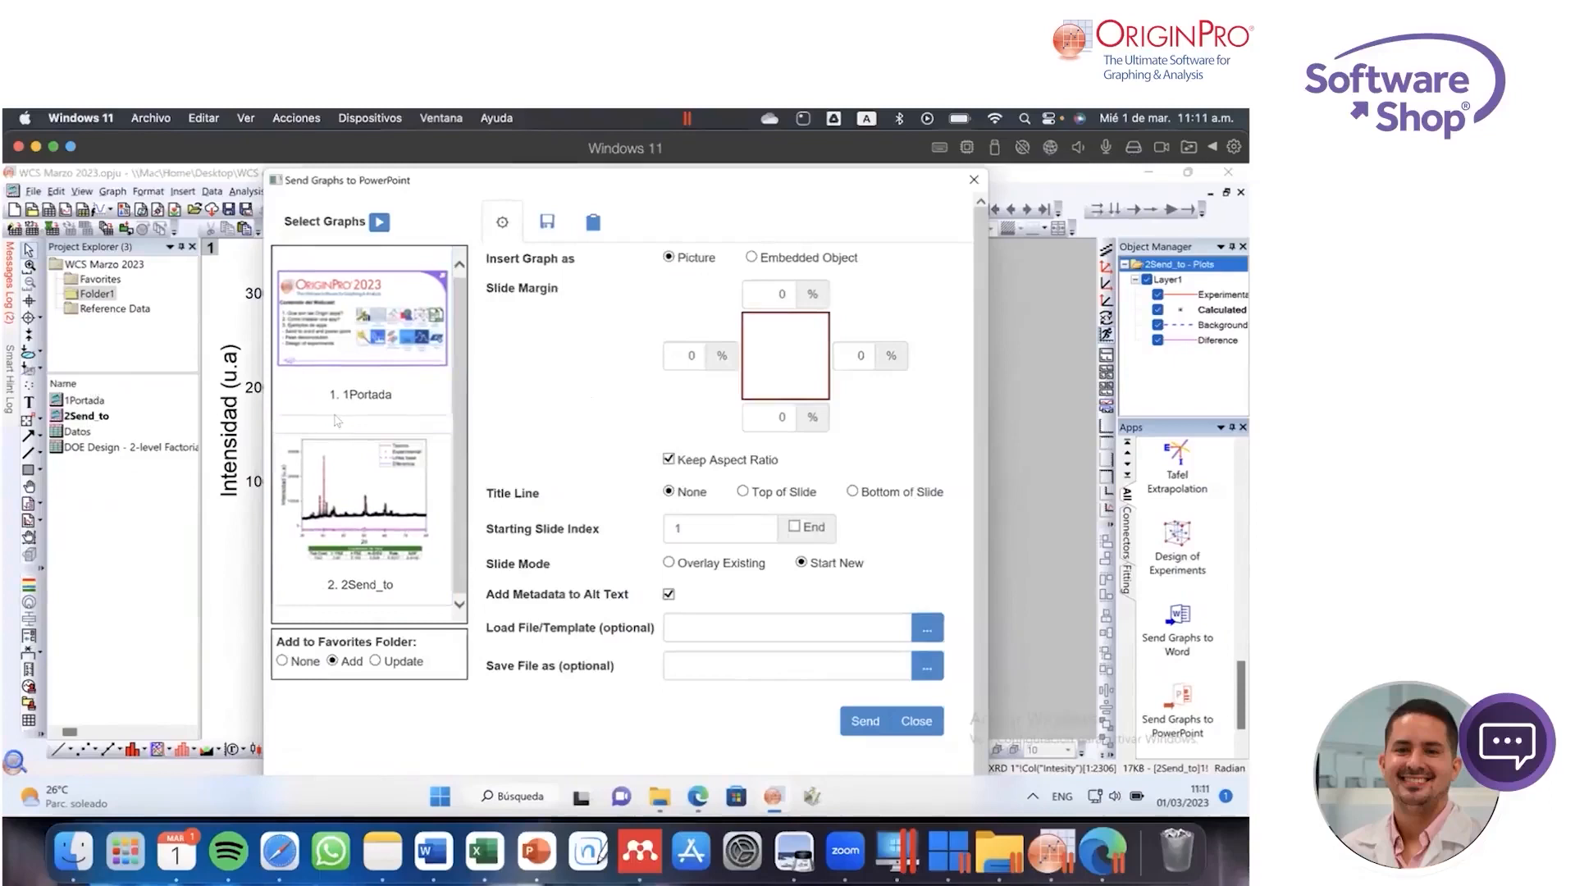
pyautogui.click(379, 222)
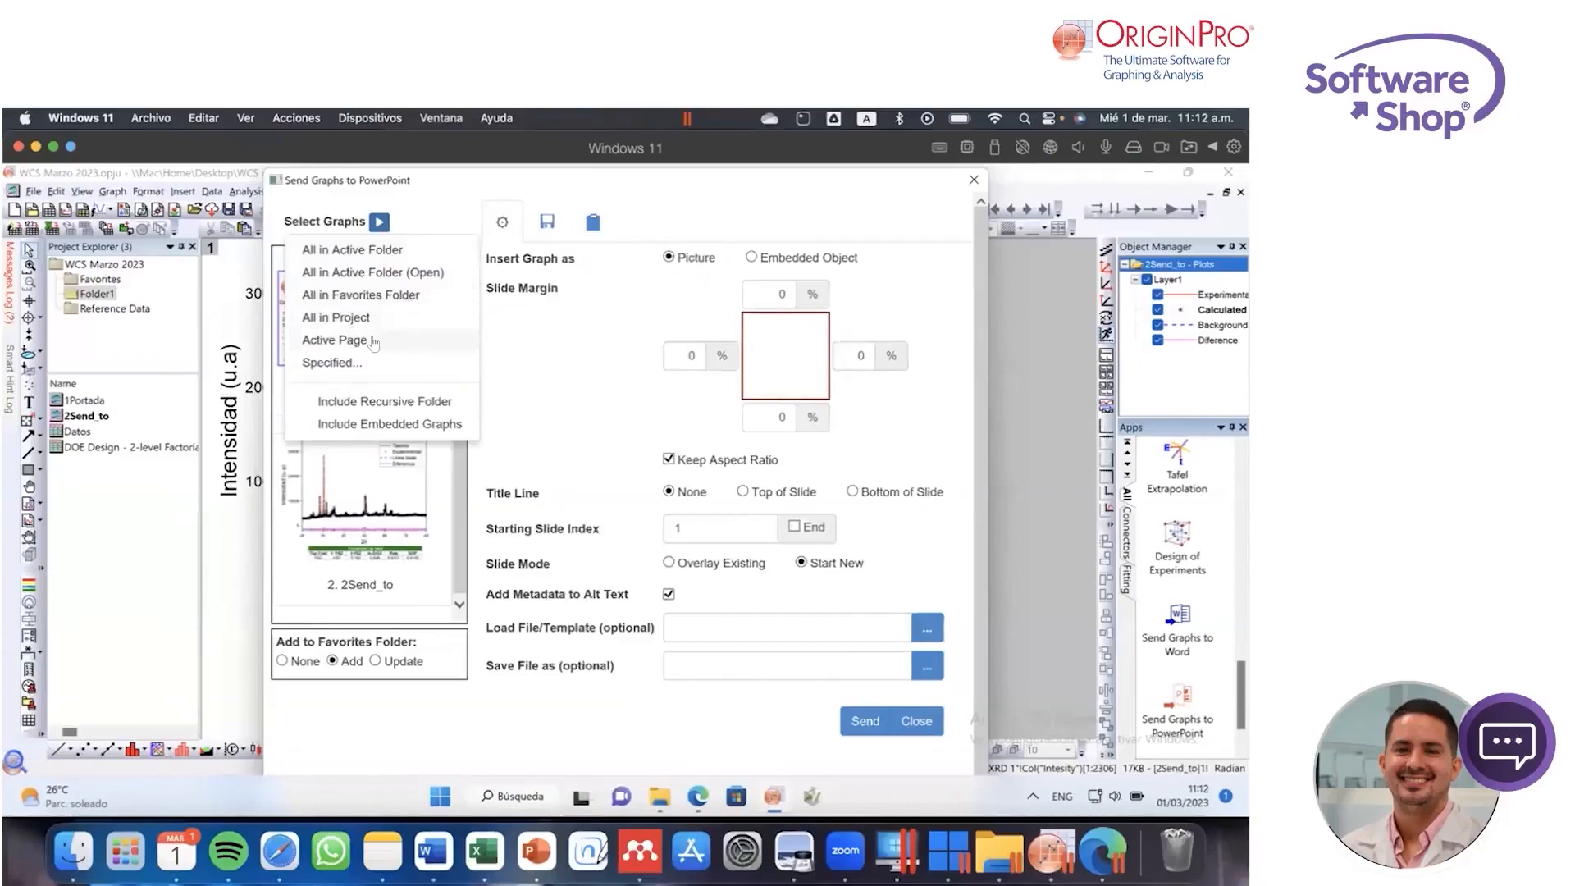
pyautogui.click(553, 353)
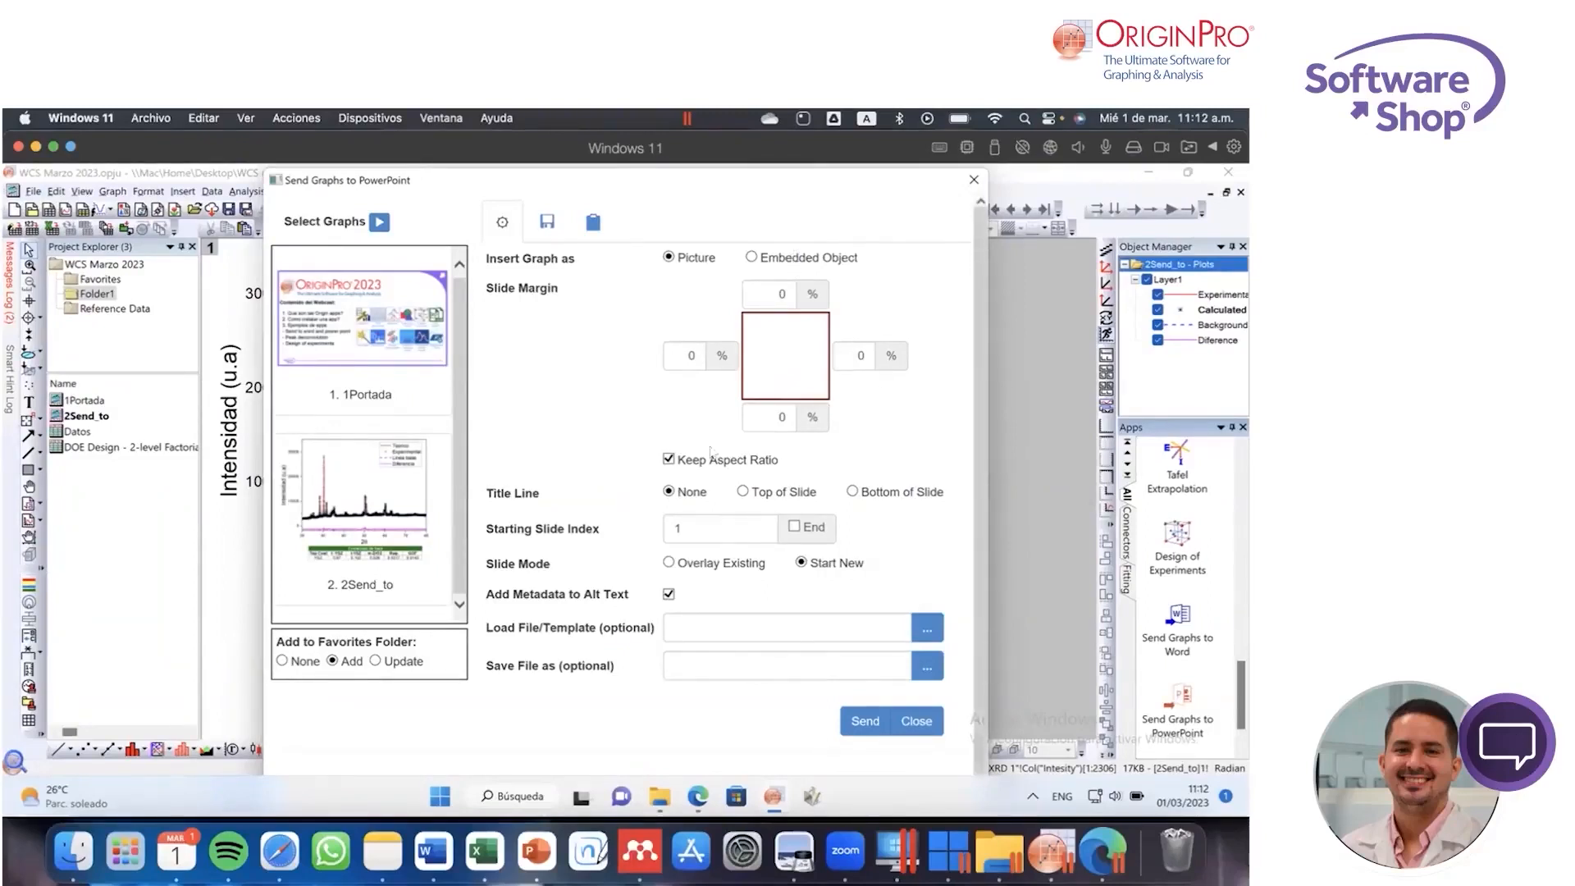
# Step: Try a title line at the top of the slide, check the title choices, and return the title line to None
pyautogui.click(779, 498)
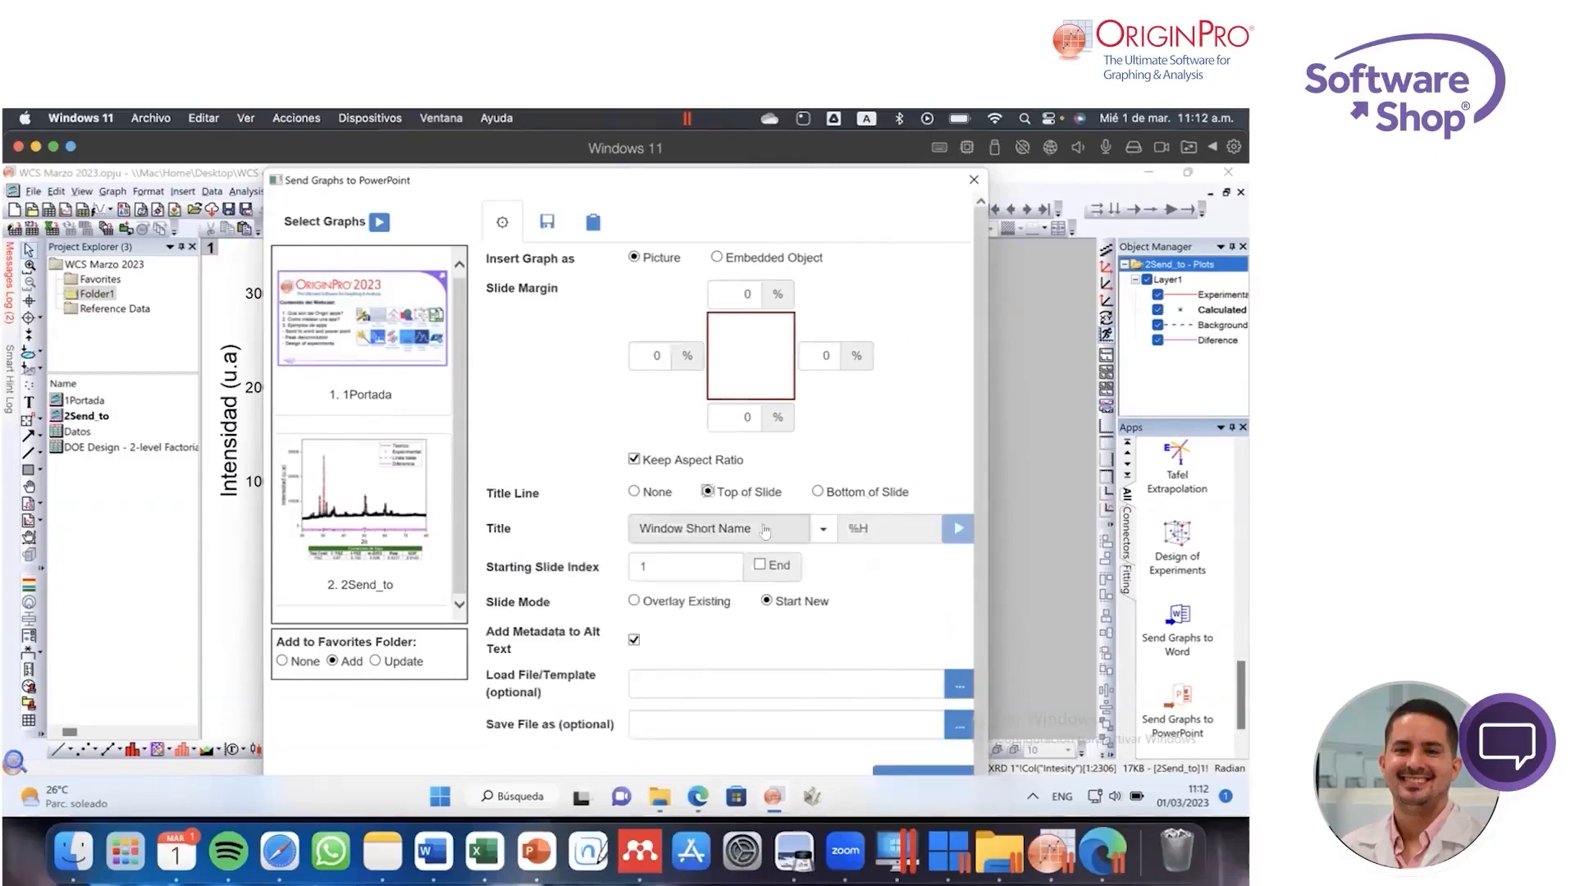
pyautogui.click(824, 531)
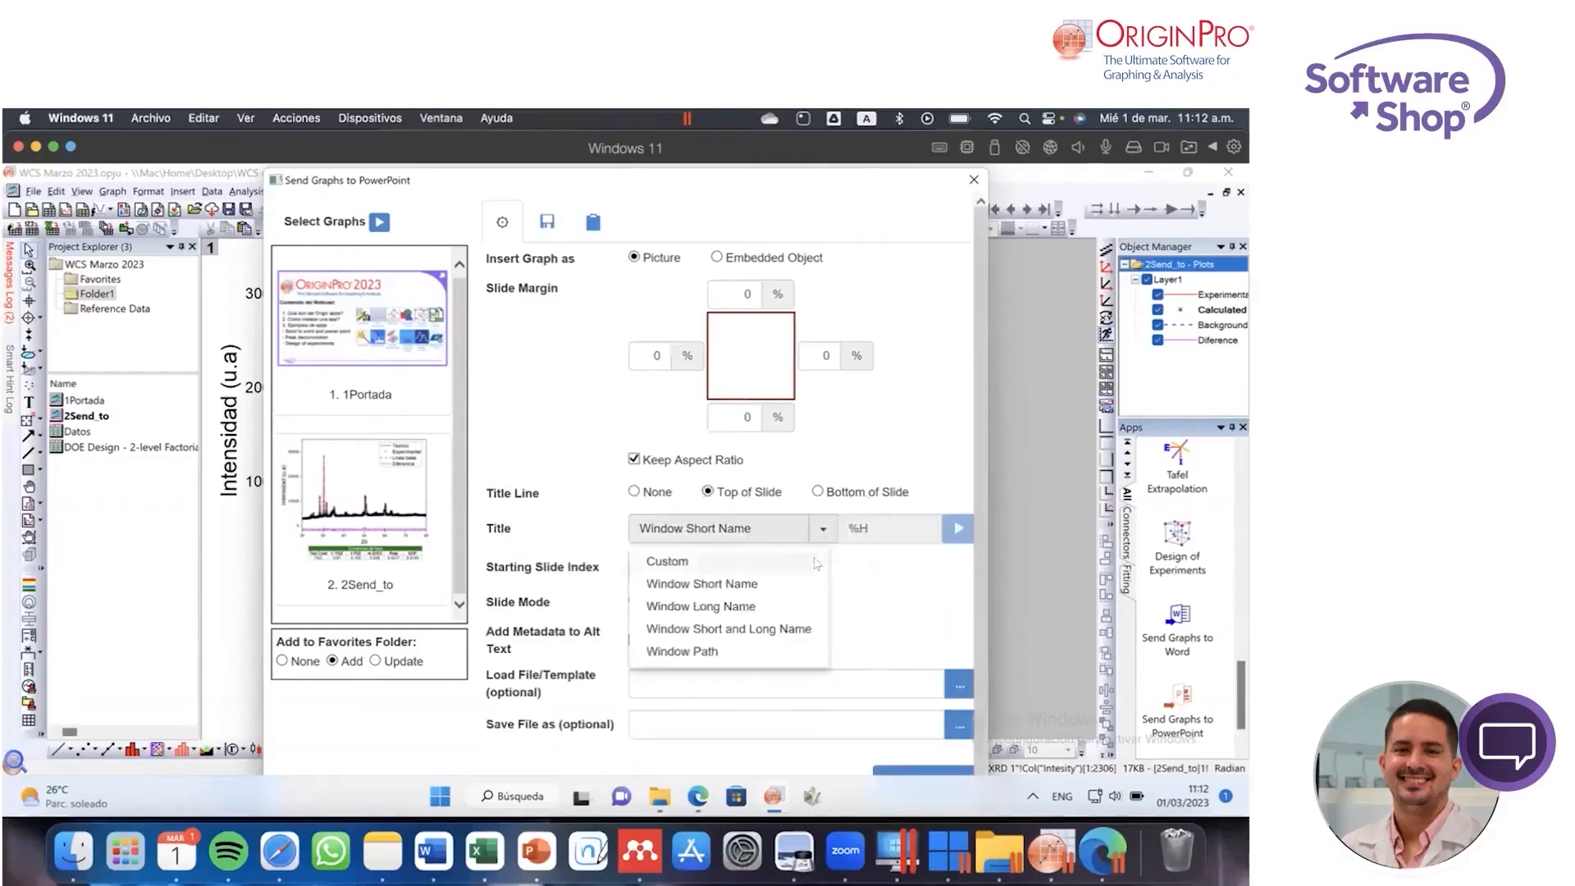
pyautogui.click(858, 561)
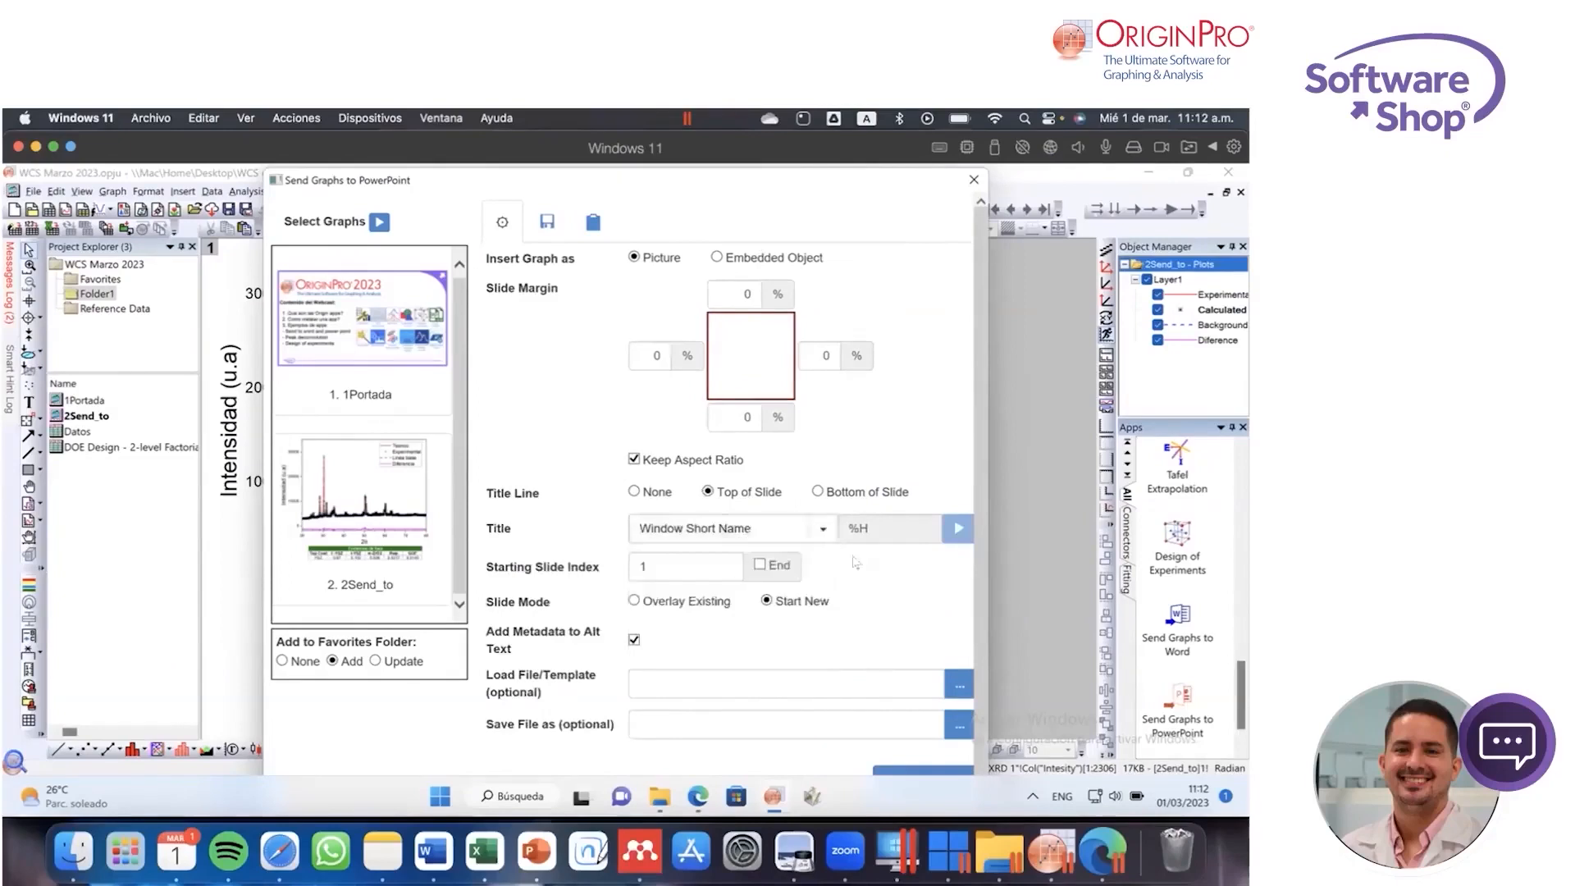
pyautogui.click(658, 496)
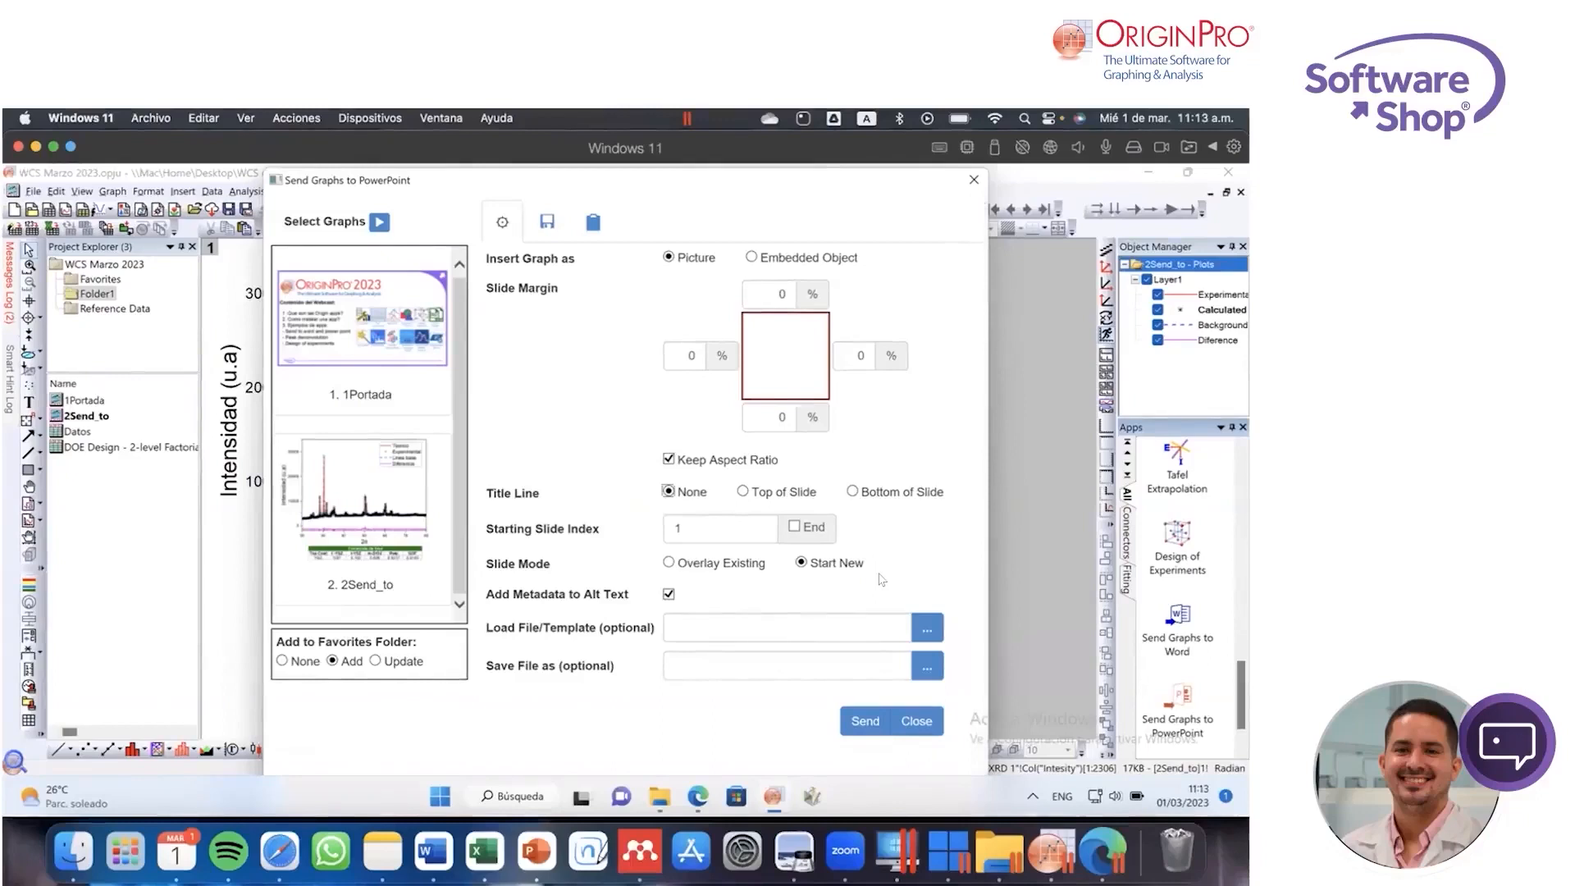
# Step: Send the 1Portada and 2Send_to graphs to PowerPoint and switch to the presentation to inspect the picture on each slide
pyautogui.moveTo(374, 291)
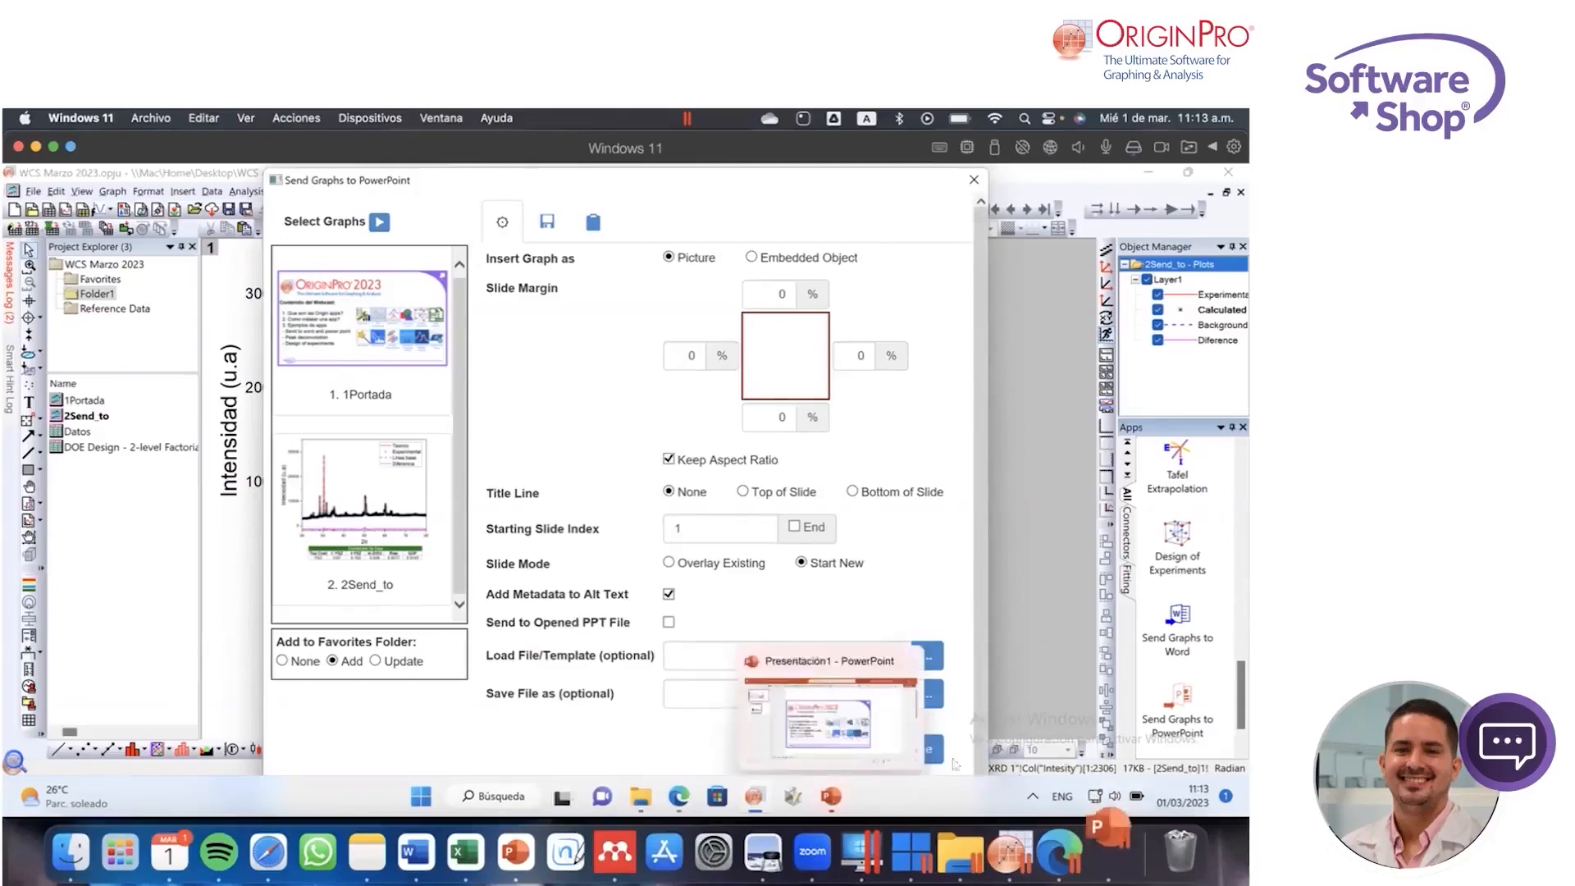
pyautogui.click(831, 804)
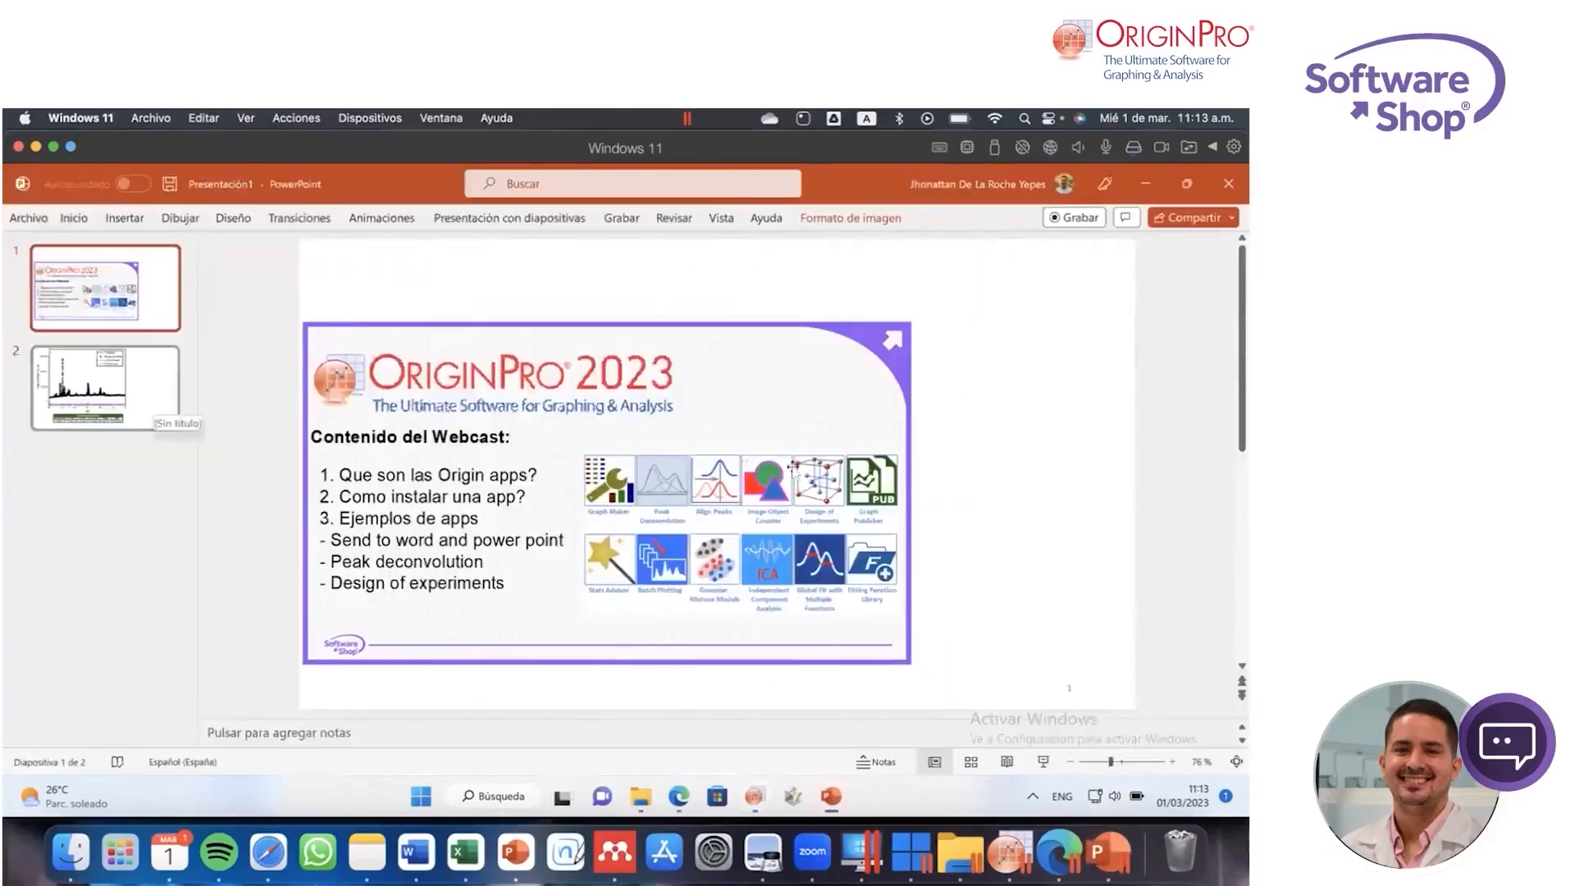
pyautogui.click(510, 378)
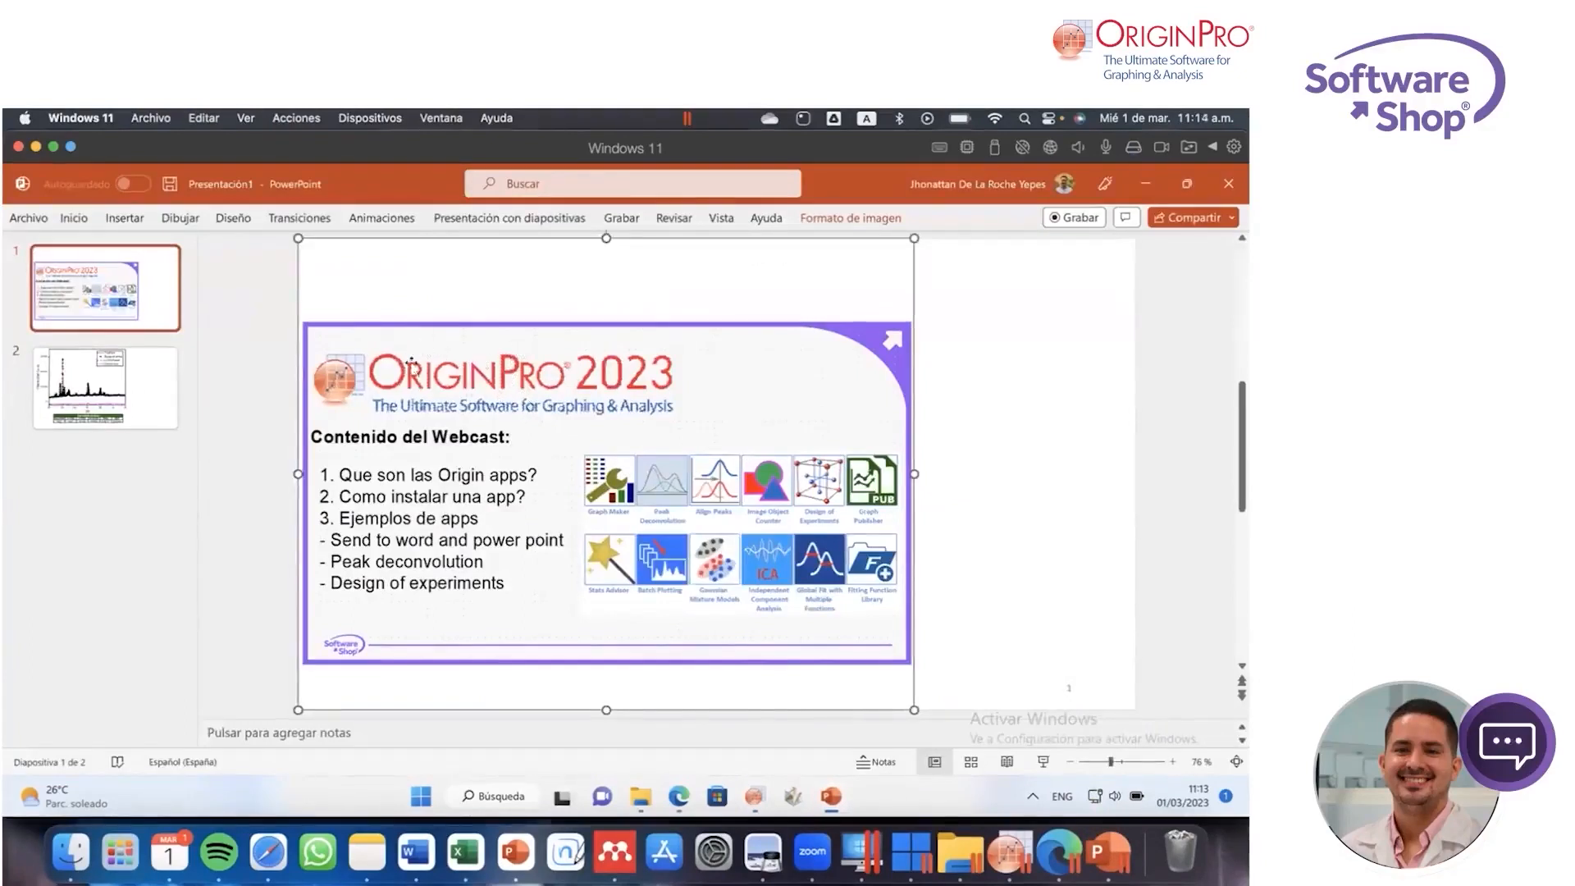
pyautogui.click(168, 381)
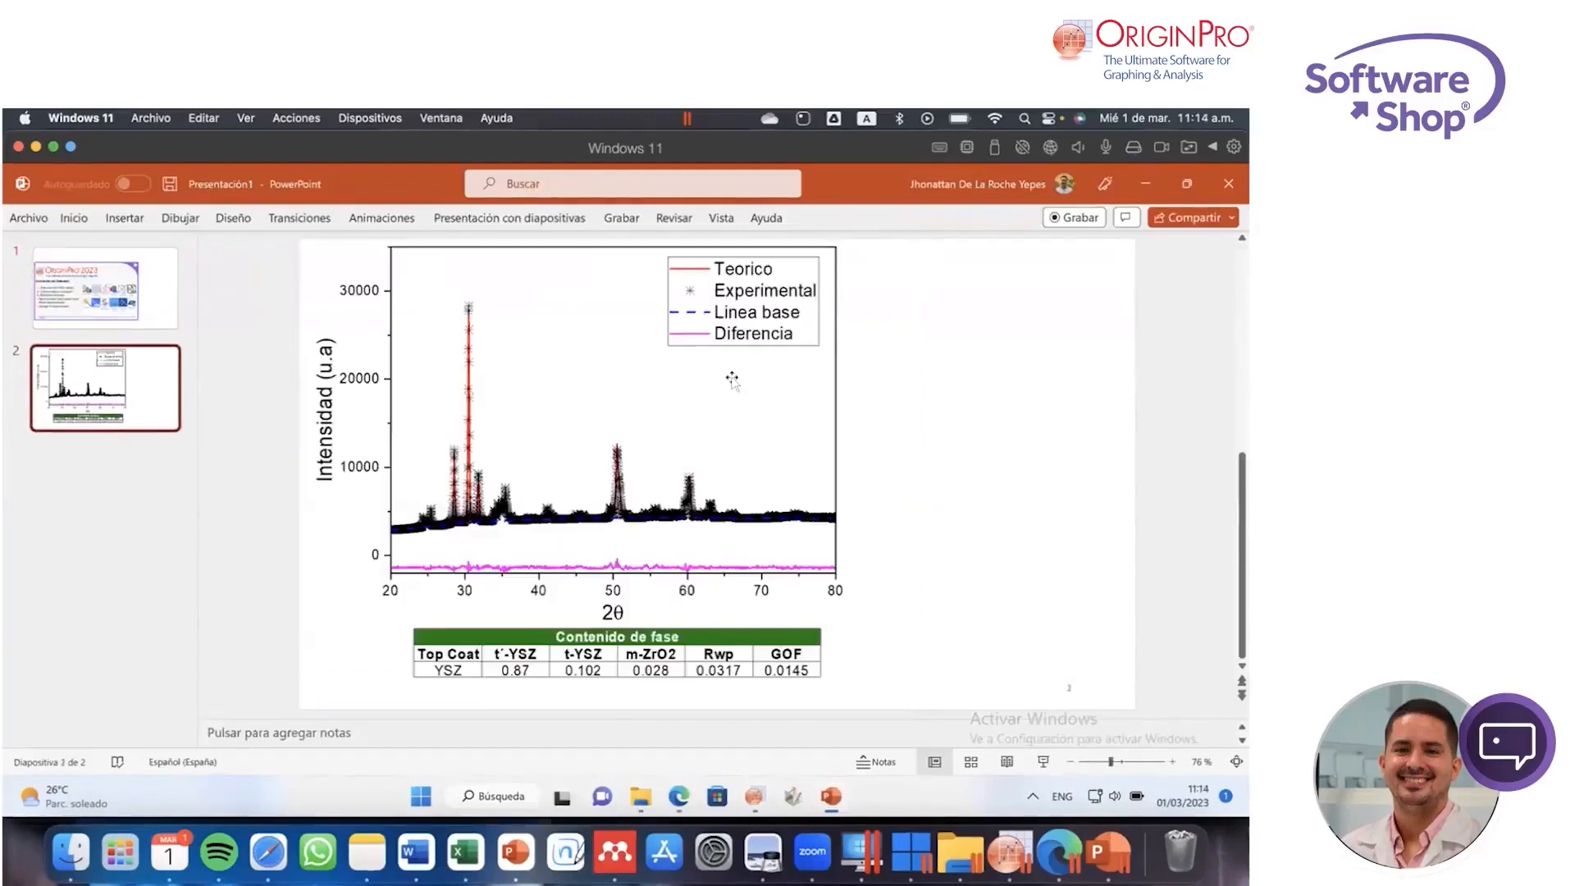
pyautogui.click(653, 426)
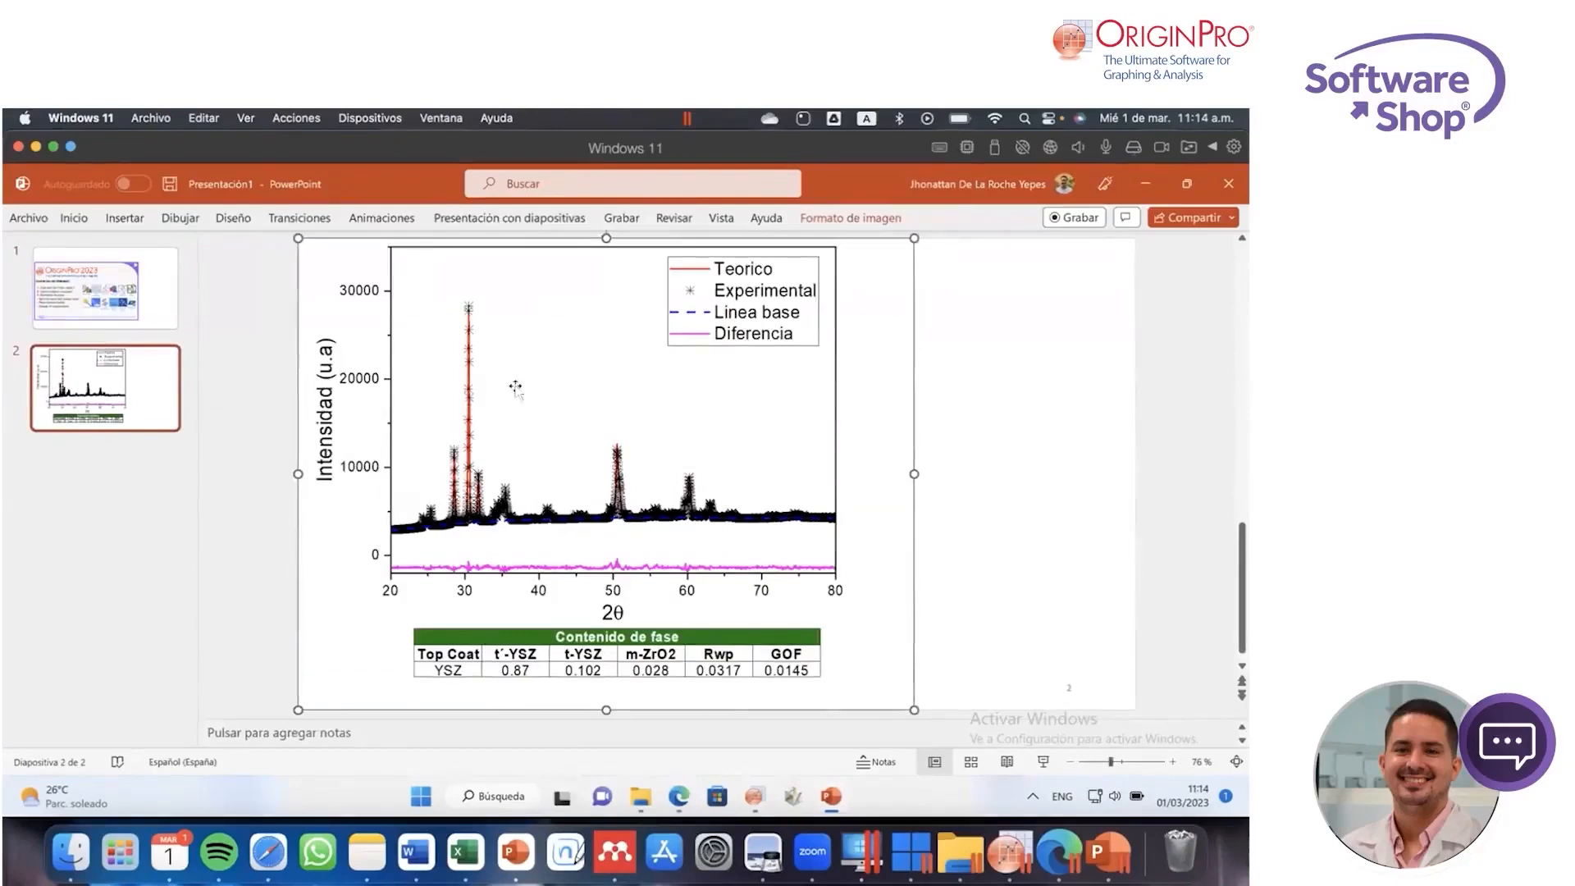
# Step: Add a blank slide after the 2Send_to graph slide and compare the two slides
pyautogui.click(153, 388)
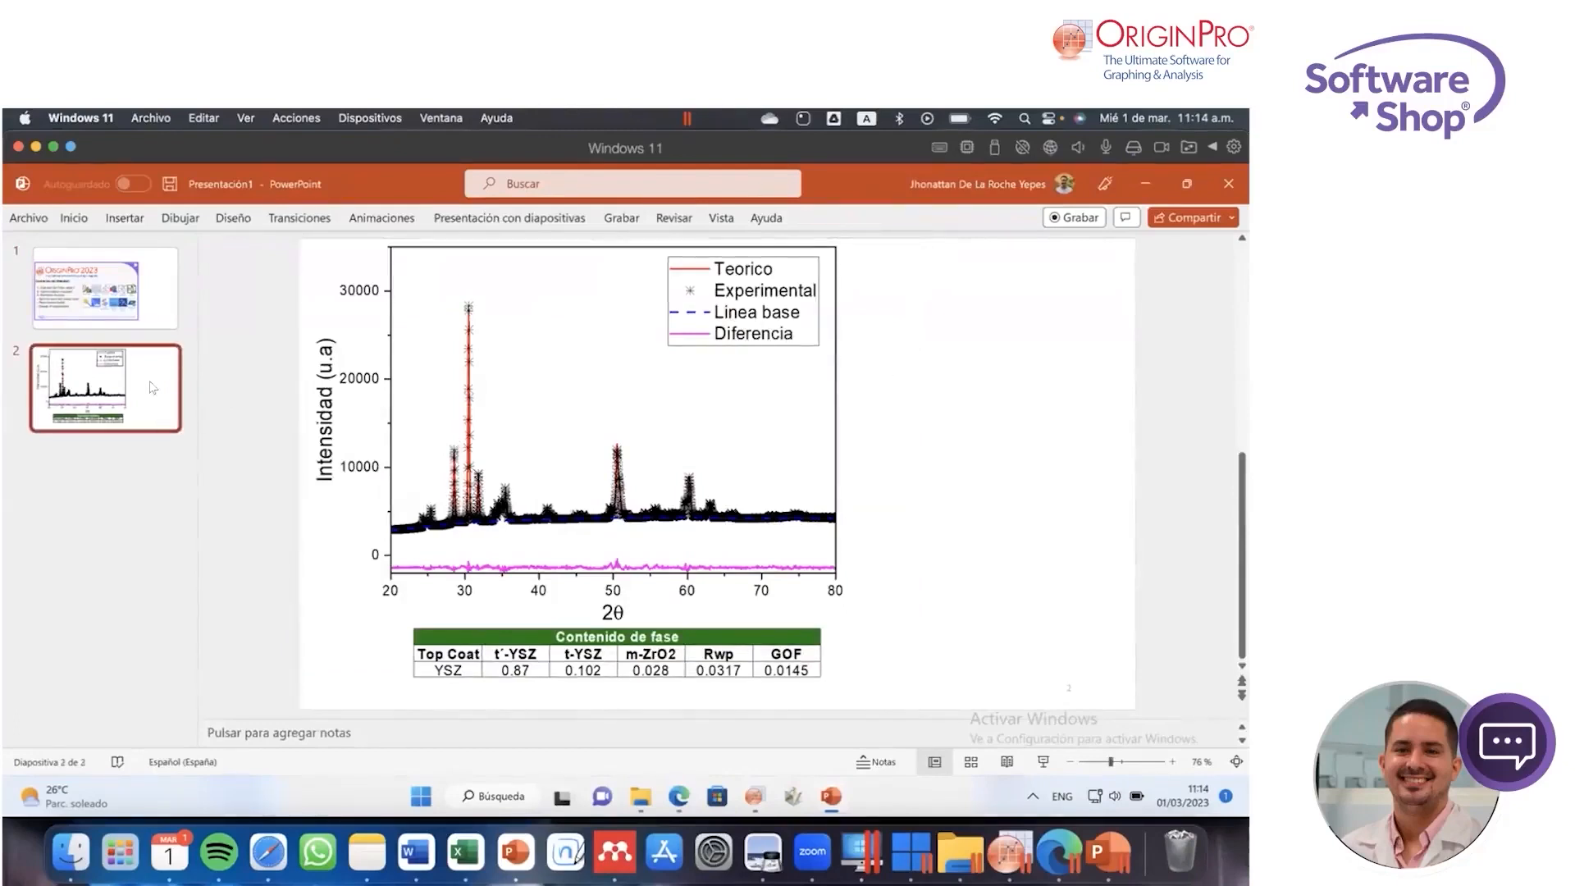
pyautogui.press('Return')
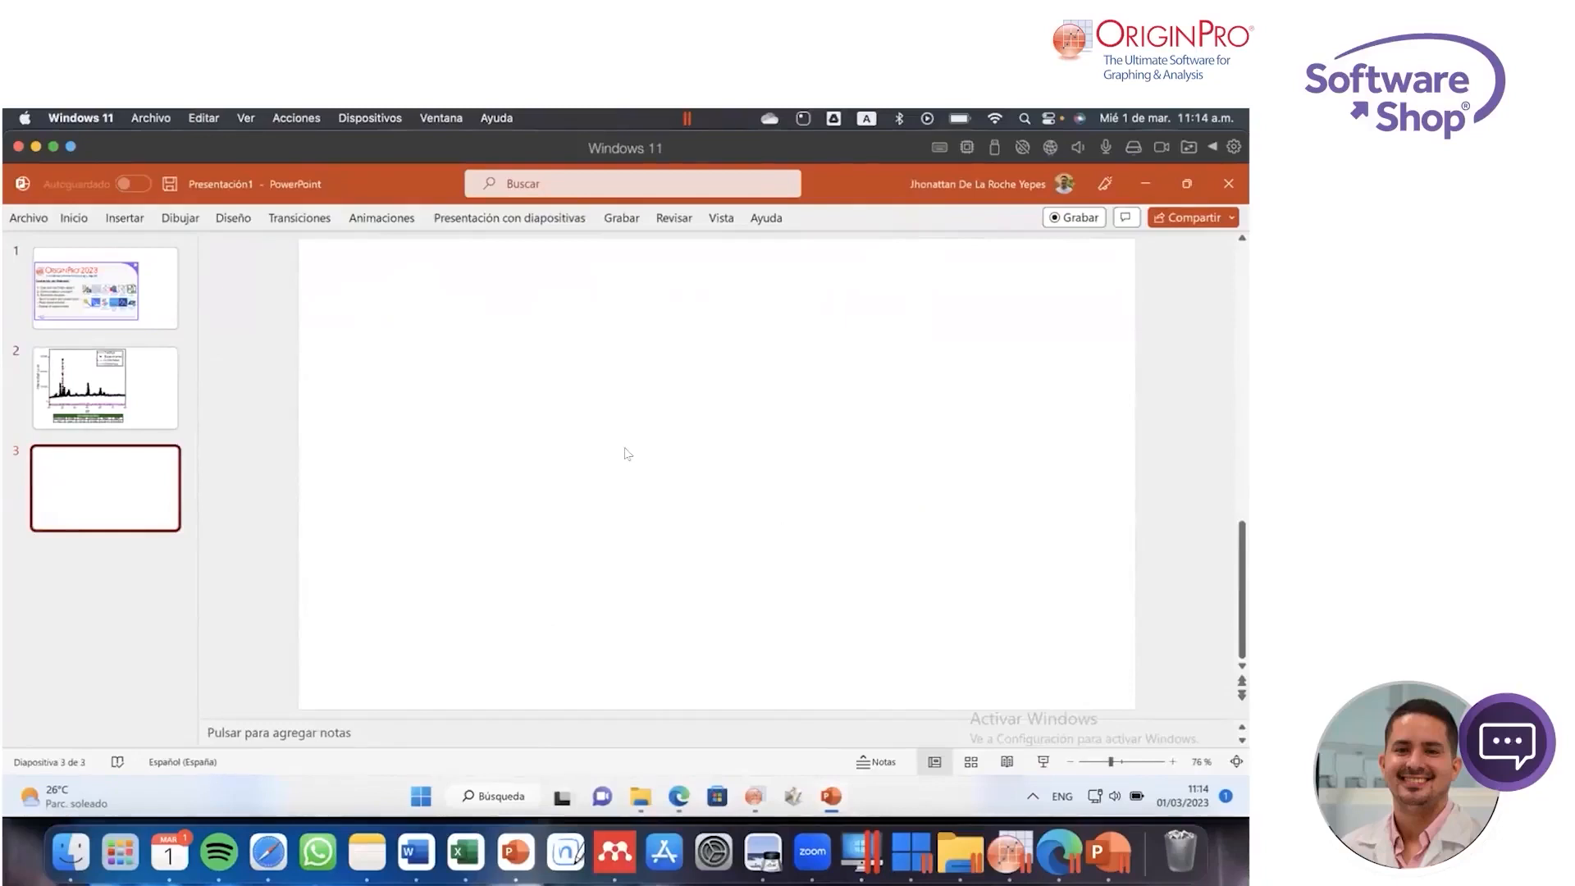
pyautogui.click(137, 379)
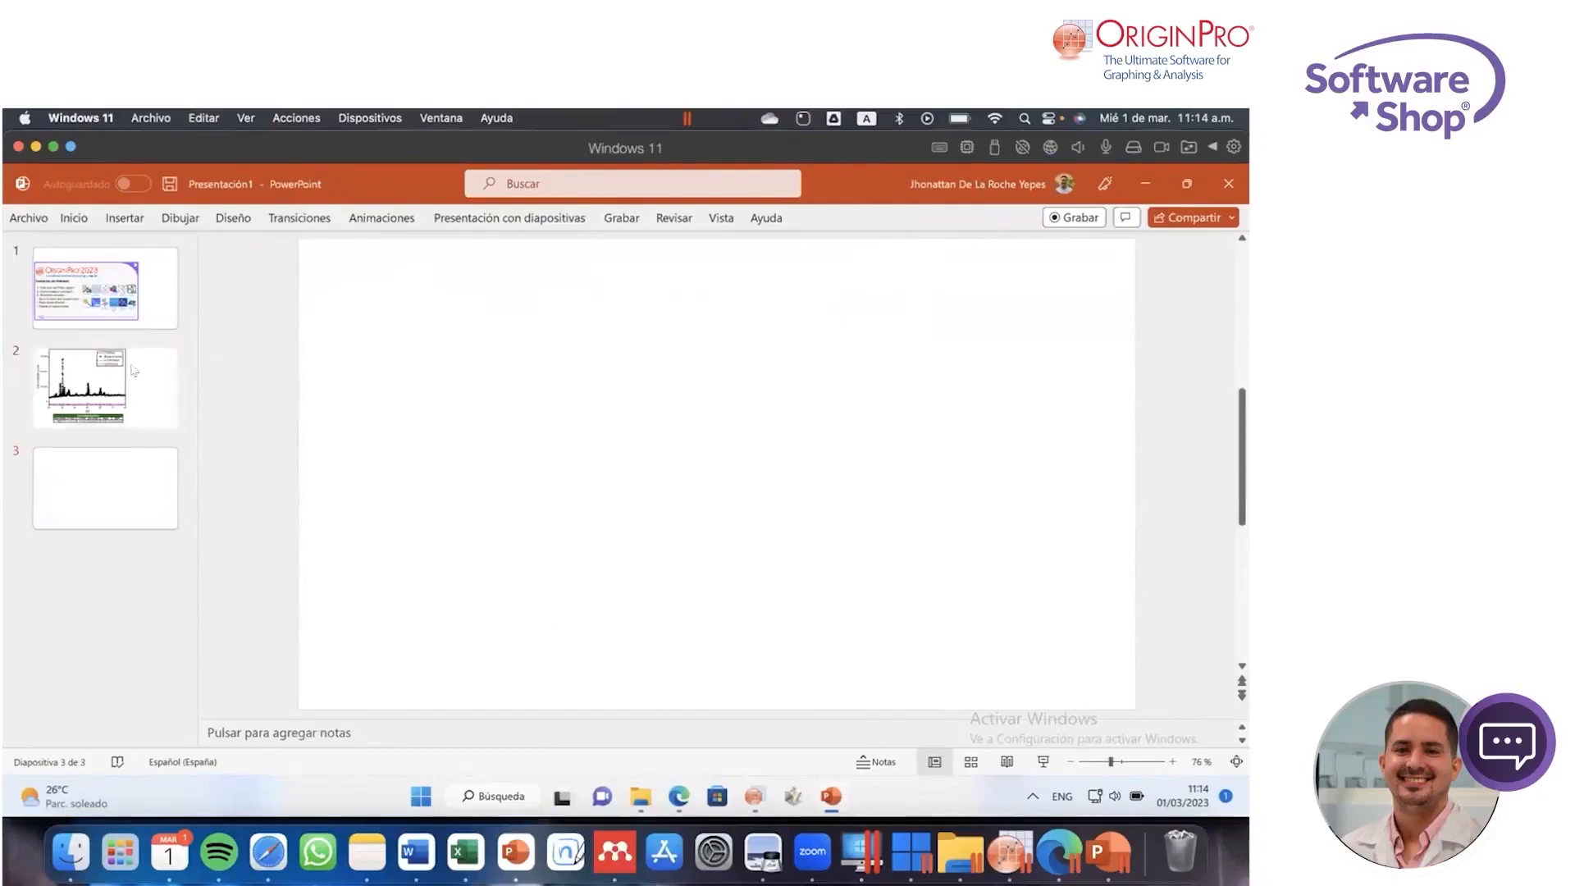
pyautogui.click(135, 474)
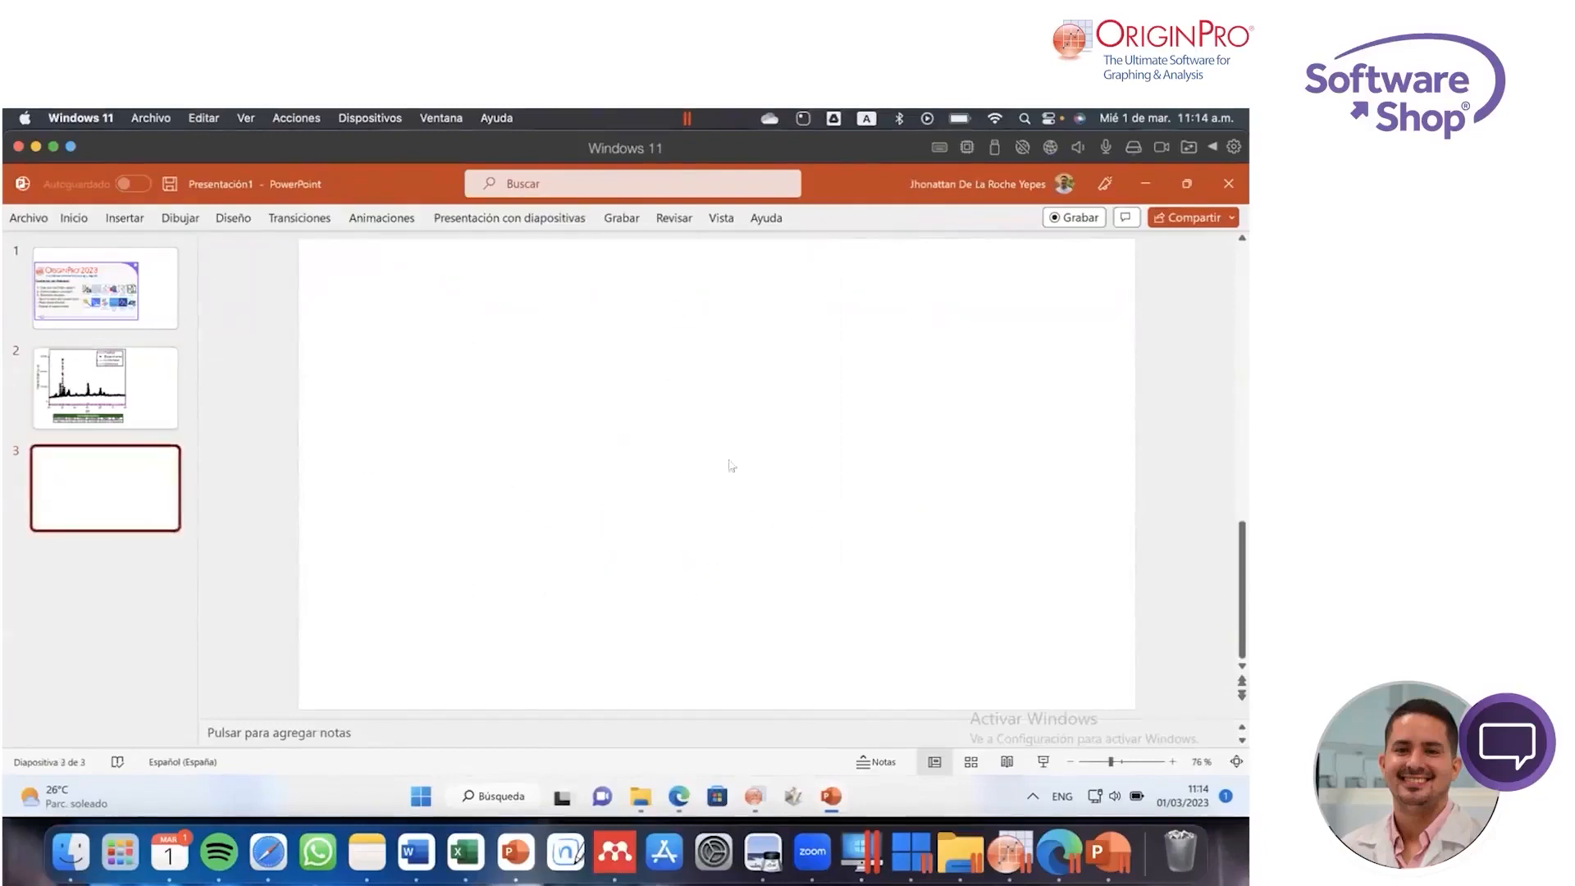
pyautogui.click(150, 385)
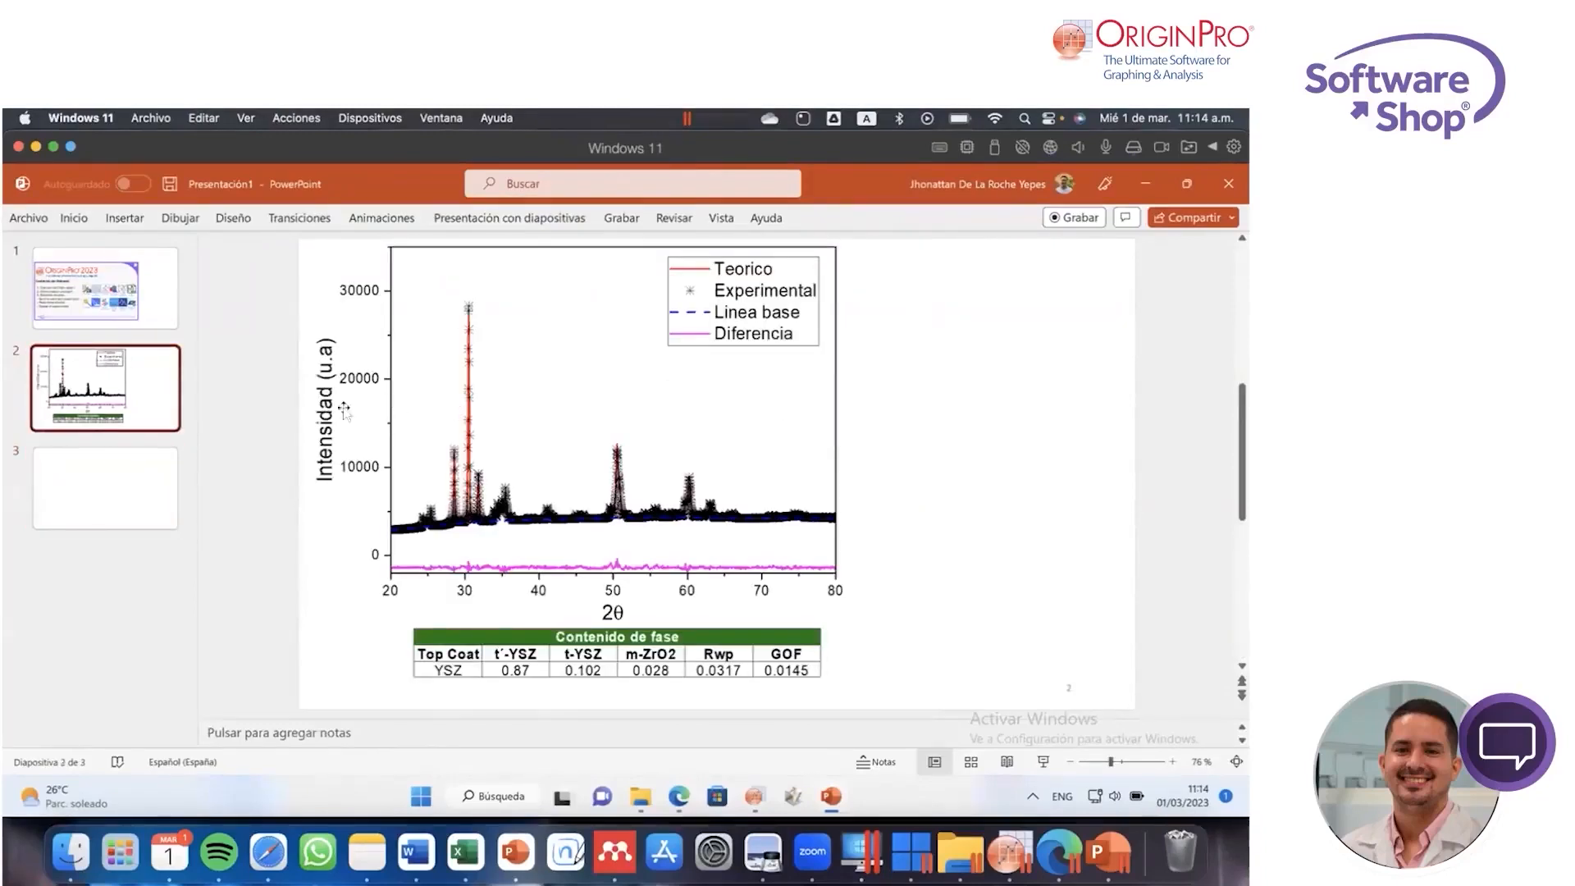
pyautogui.press('Down')
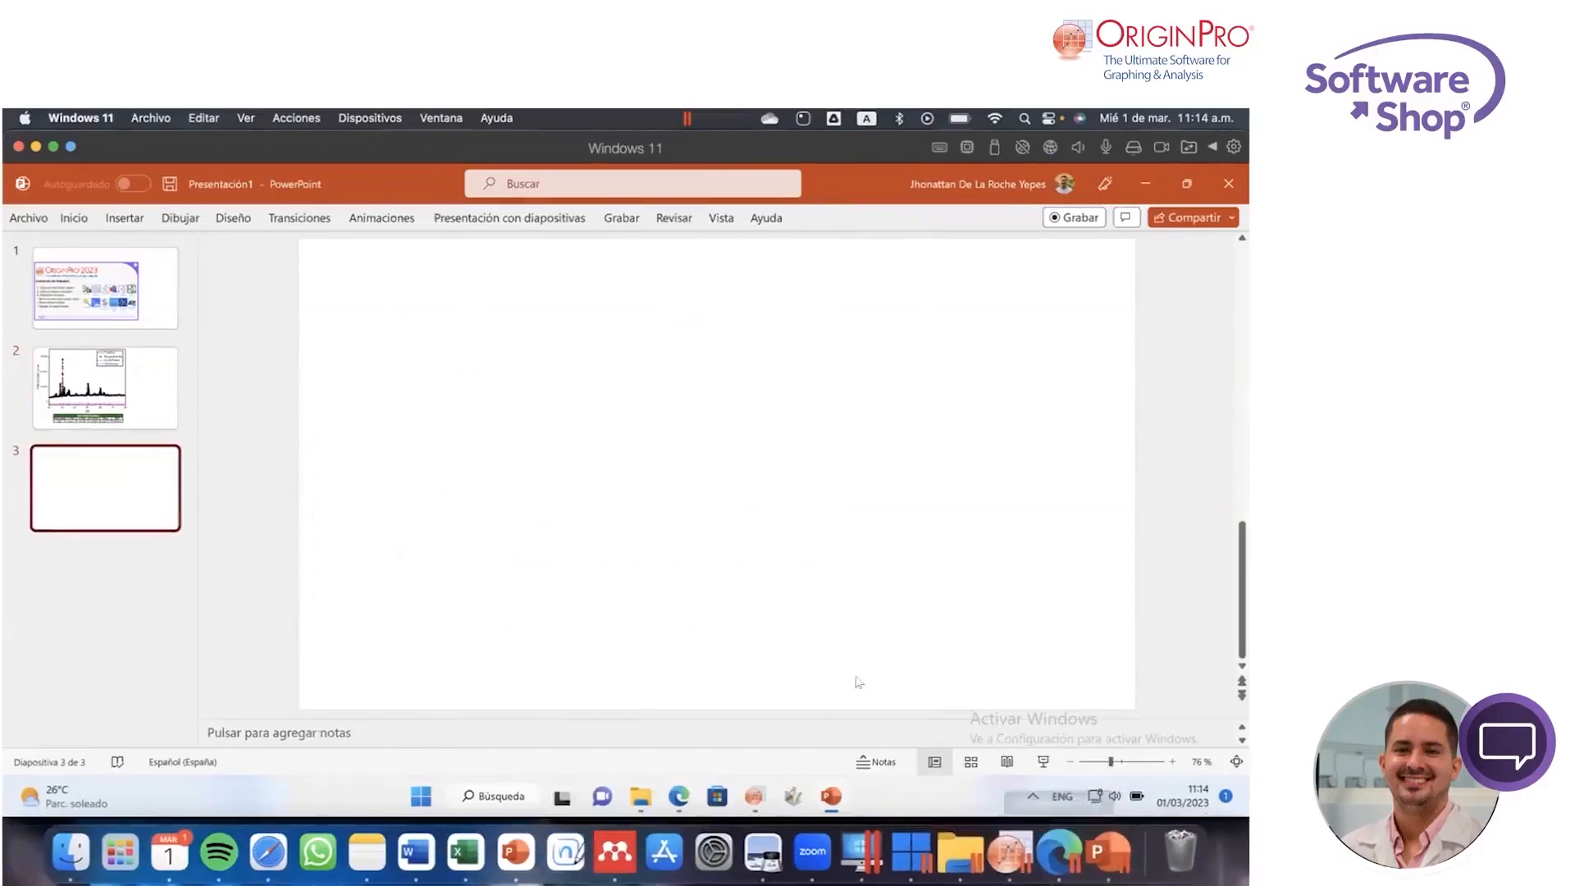
# Step: Switch back to OriginPro and set up an export of the 2Send_to graph with JPEG as the image type
pyautogui.click(1009, 853)
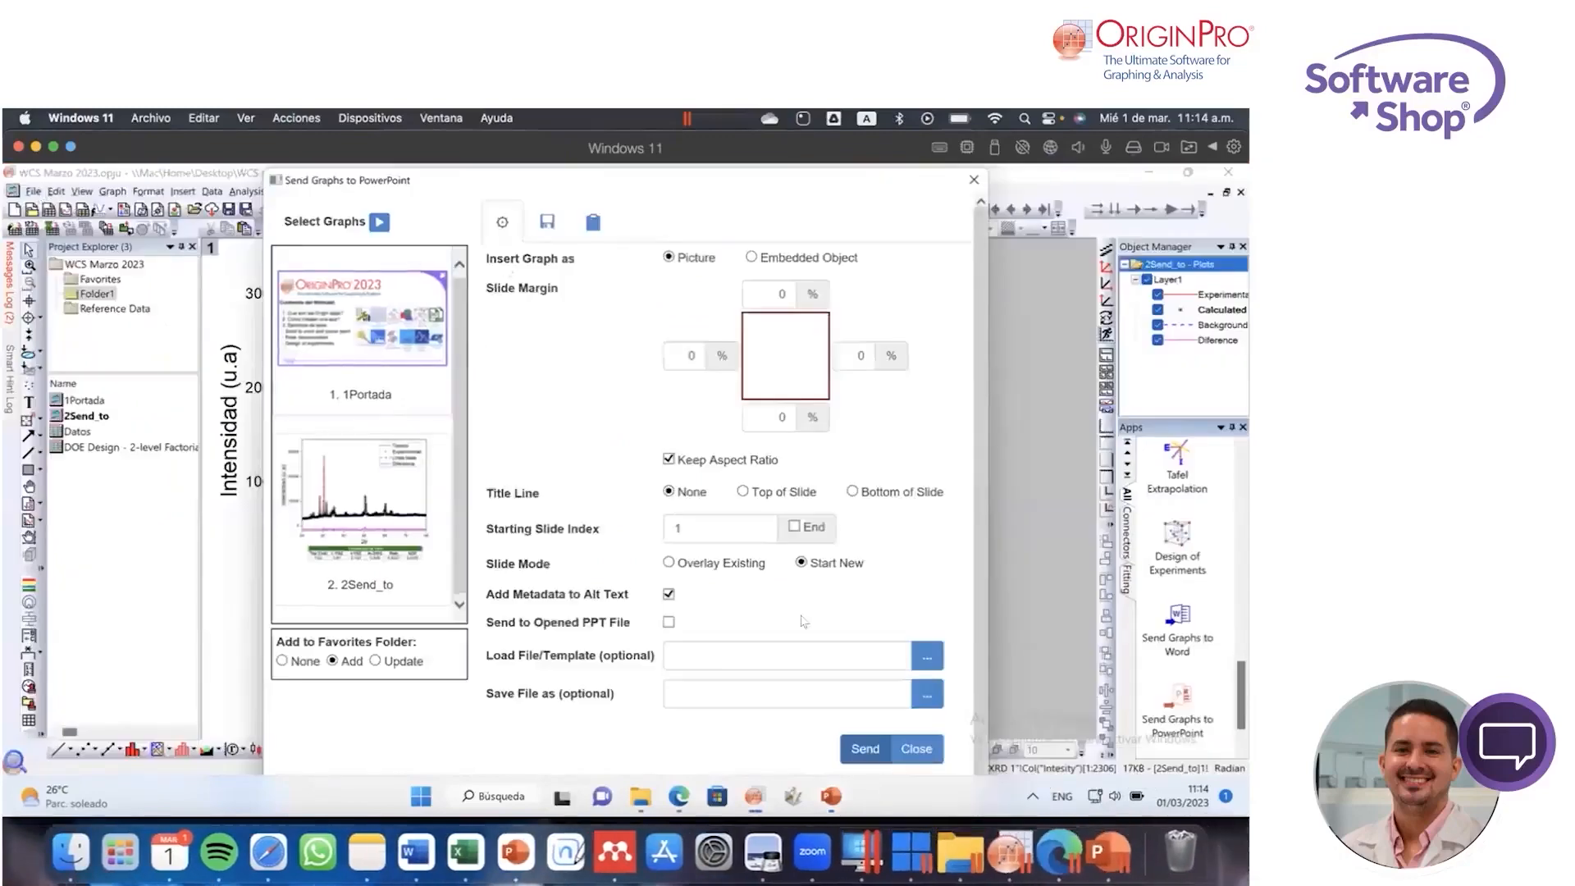
pyautogui.click(917, 748)
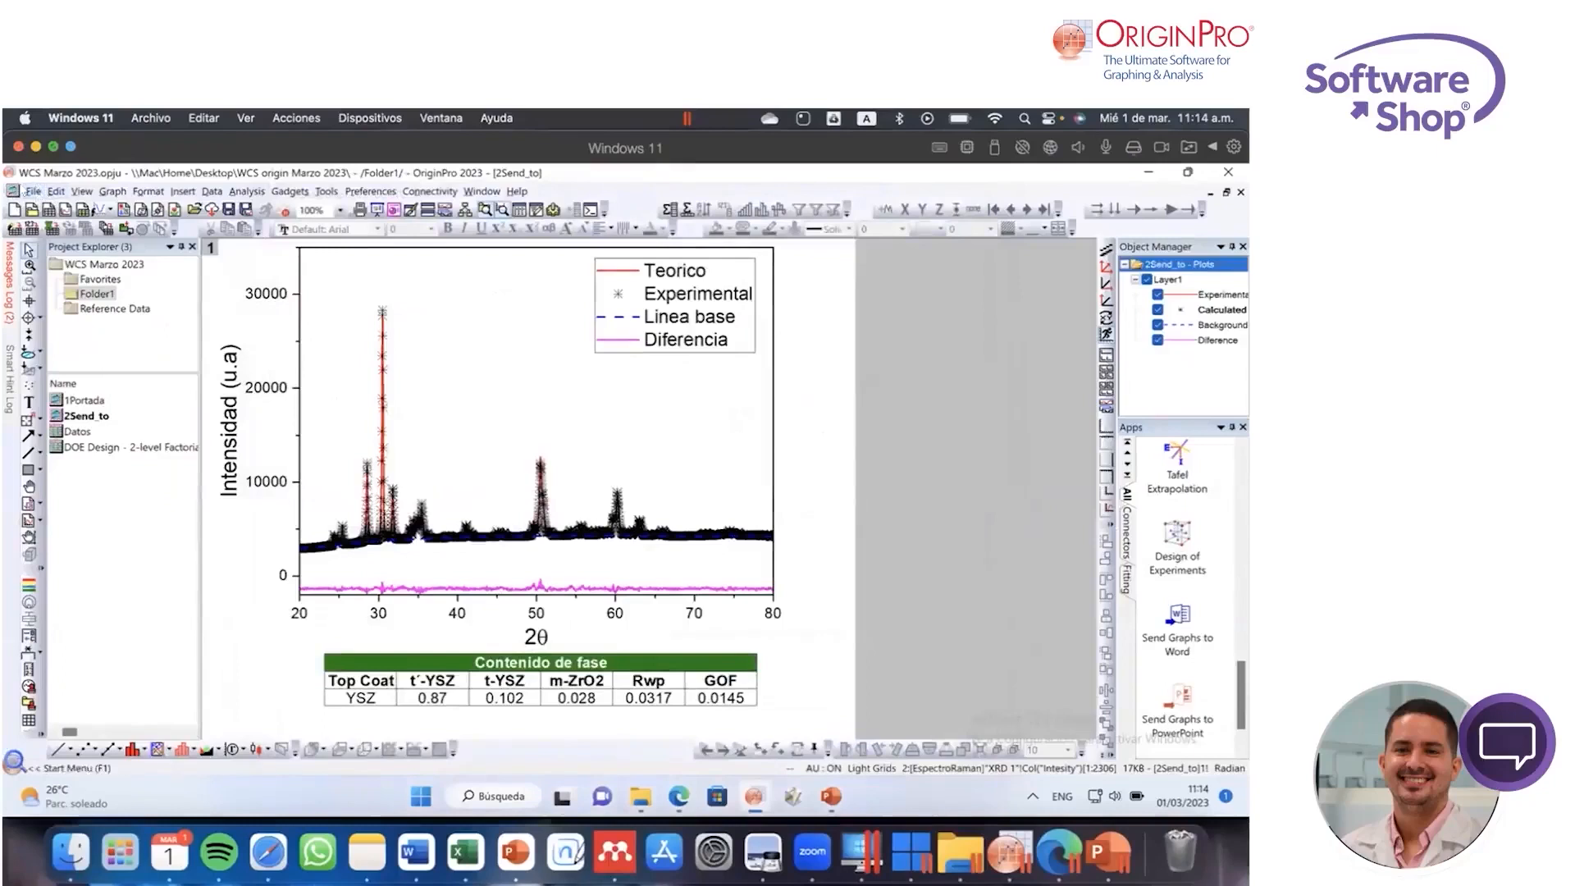
pyautogui.click(35, 192)
pyautogui.moveTo(123, 449)
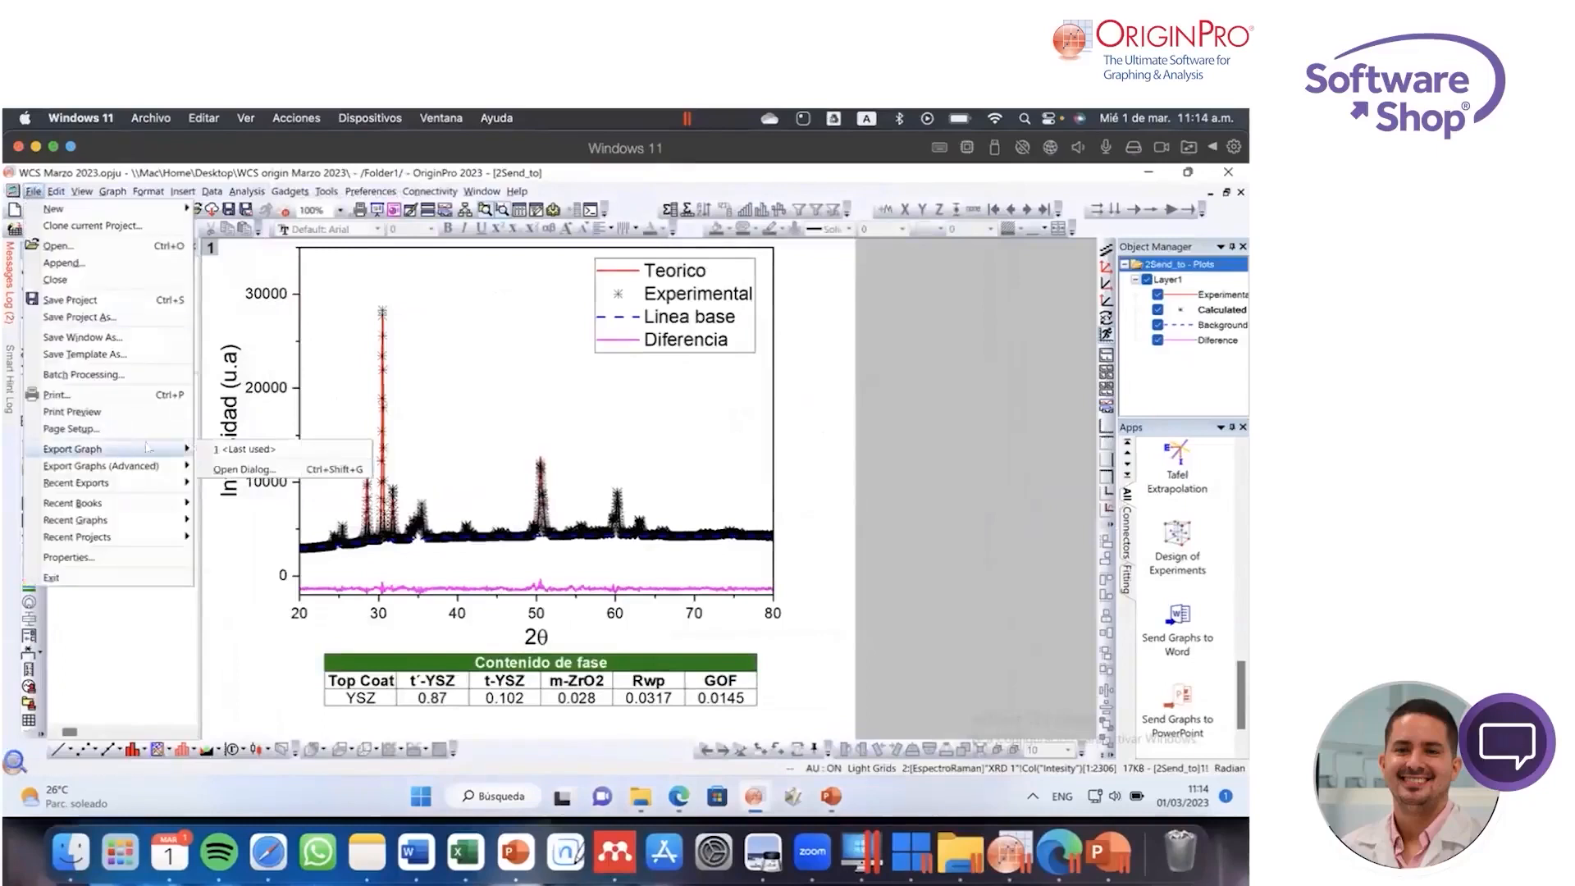
pyautogui.click(246, 469)
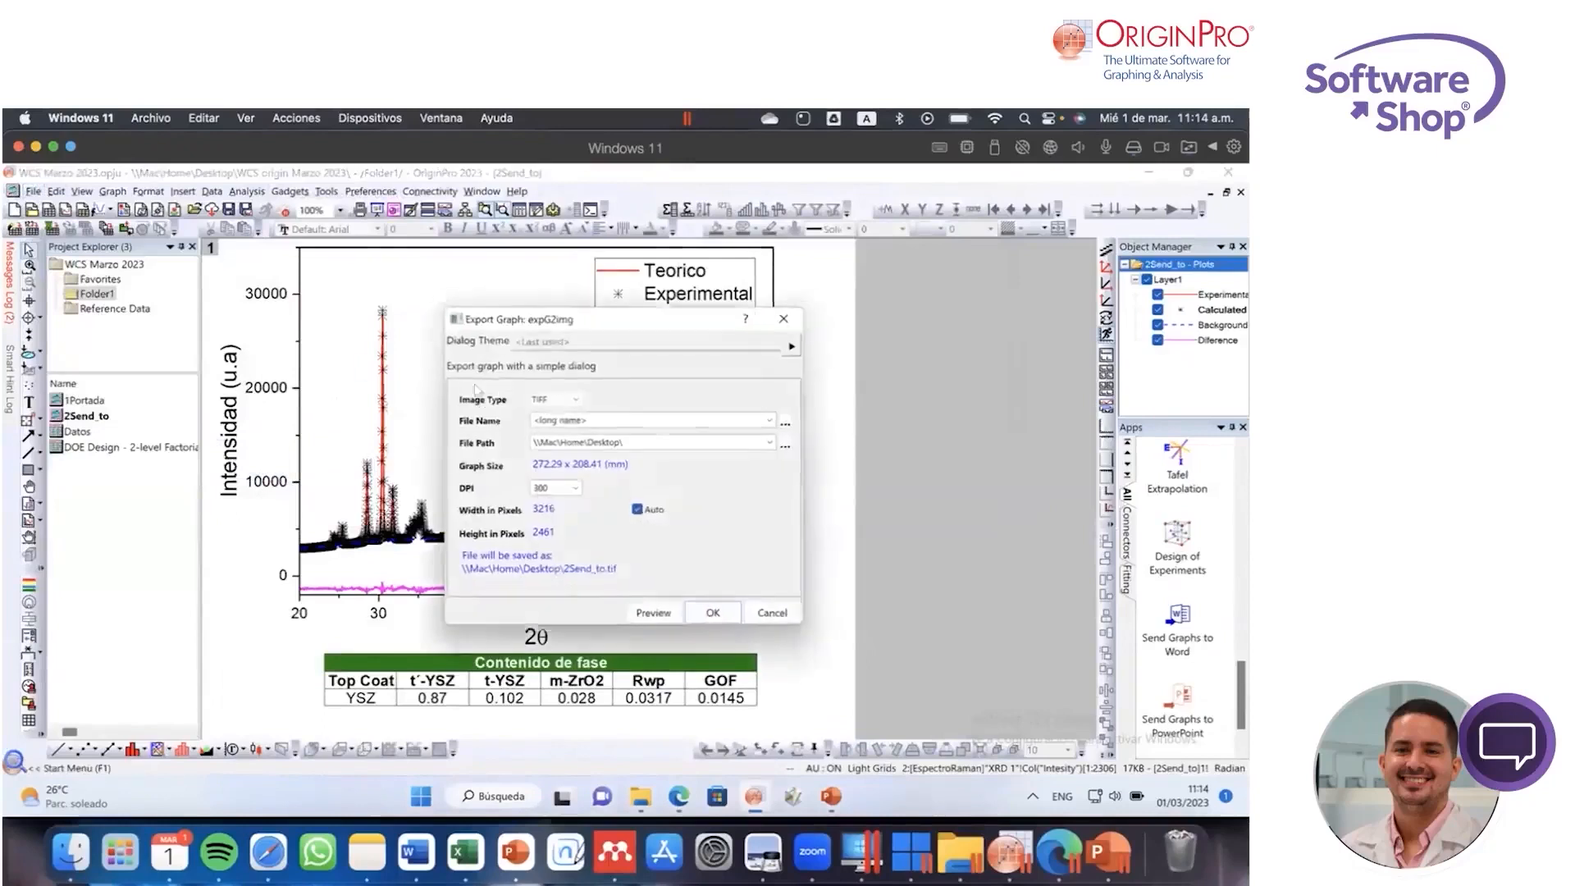
pyautogui.click(568, 405)
pyautogui.click(572, 440)
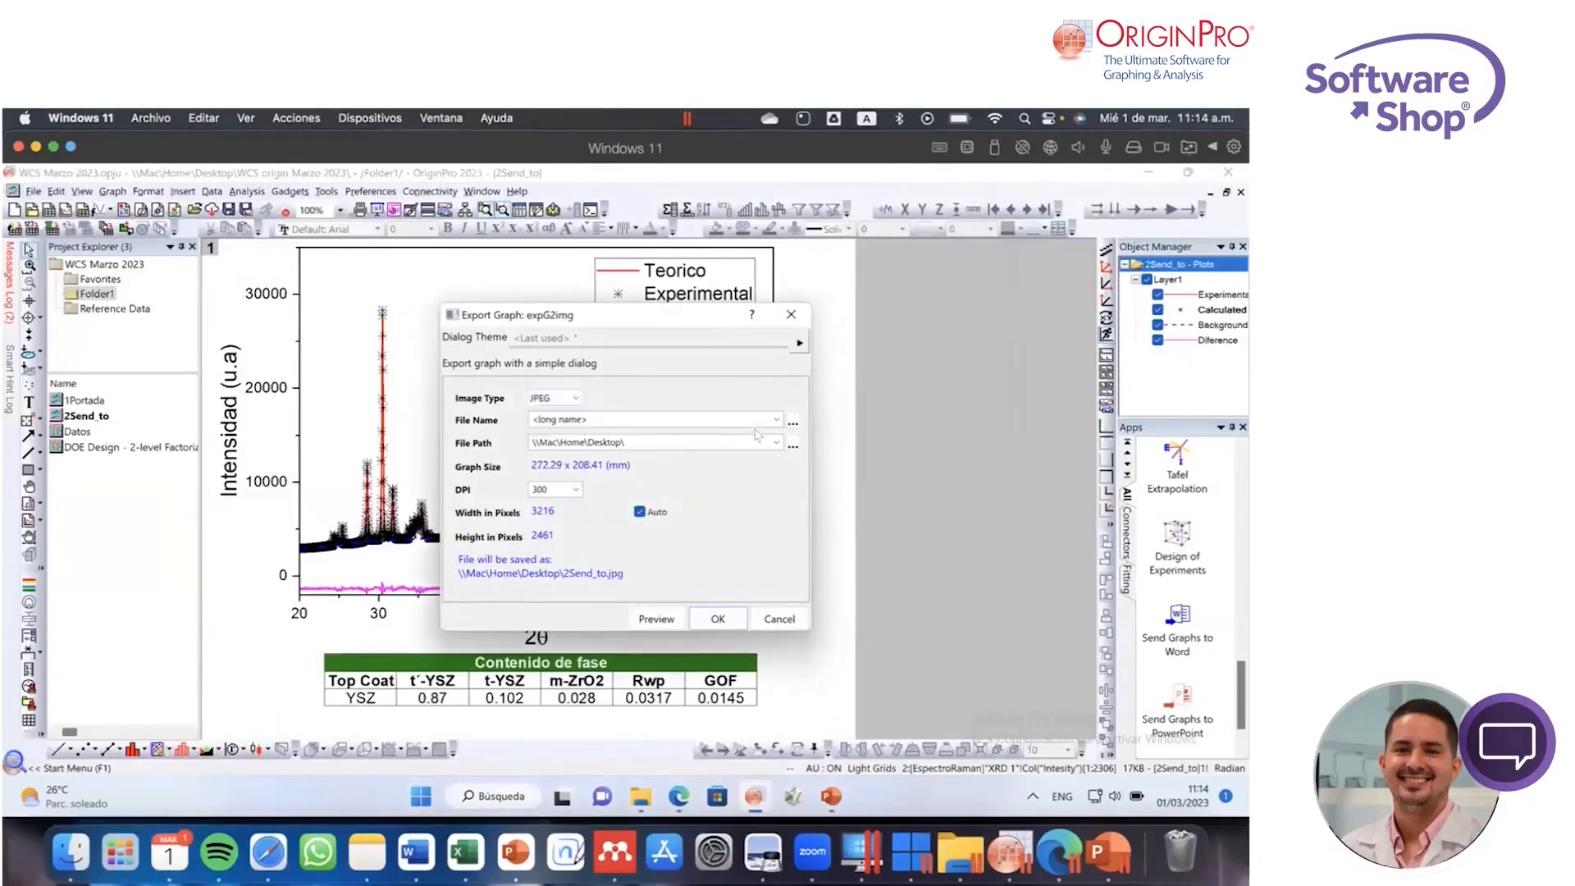
# Step: Try the WCS origin Marzo 2023 folder as the export path and set the path back to the Desktop
pyautogui.click(792, 447)
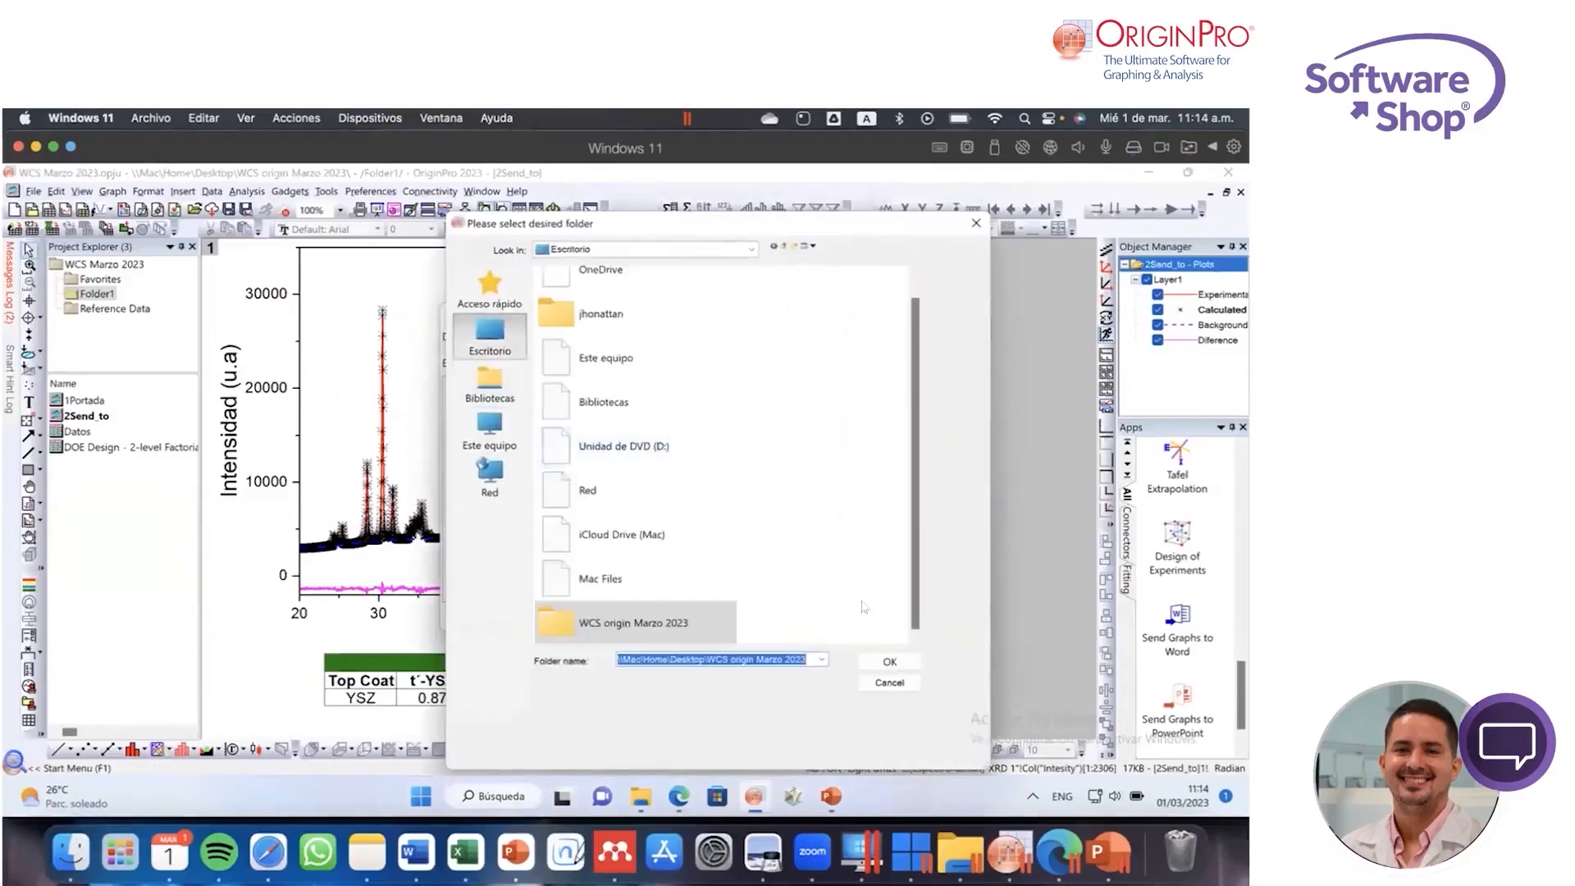
pyautogui.click(890, 661)
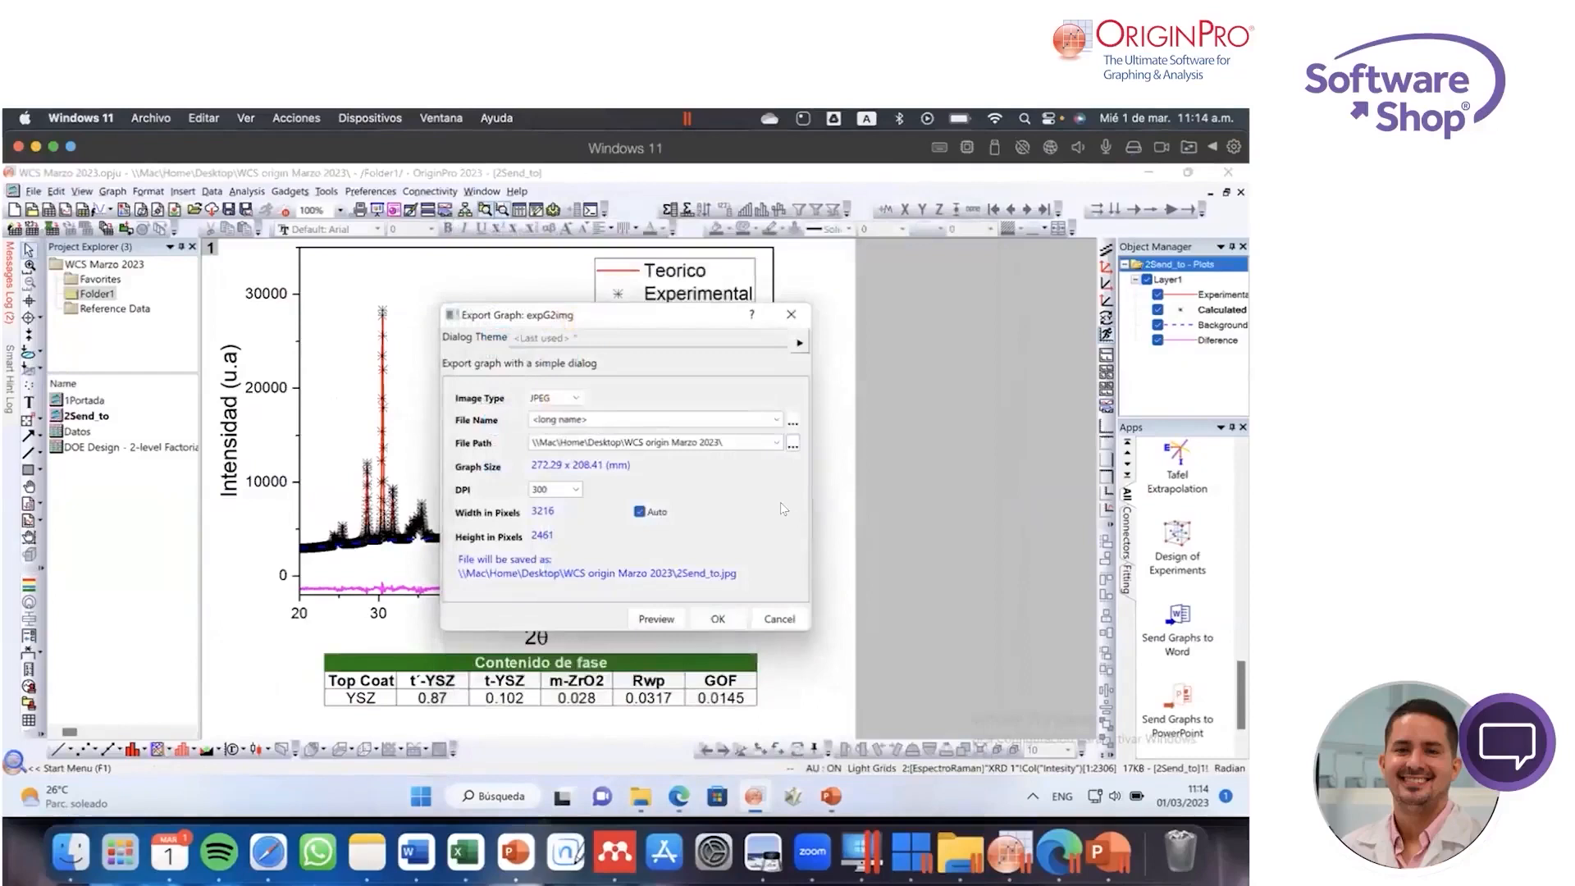
pyautogui.click(792, 445)
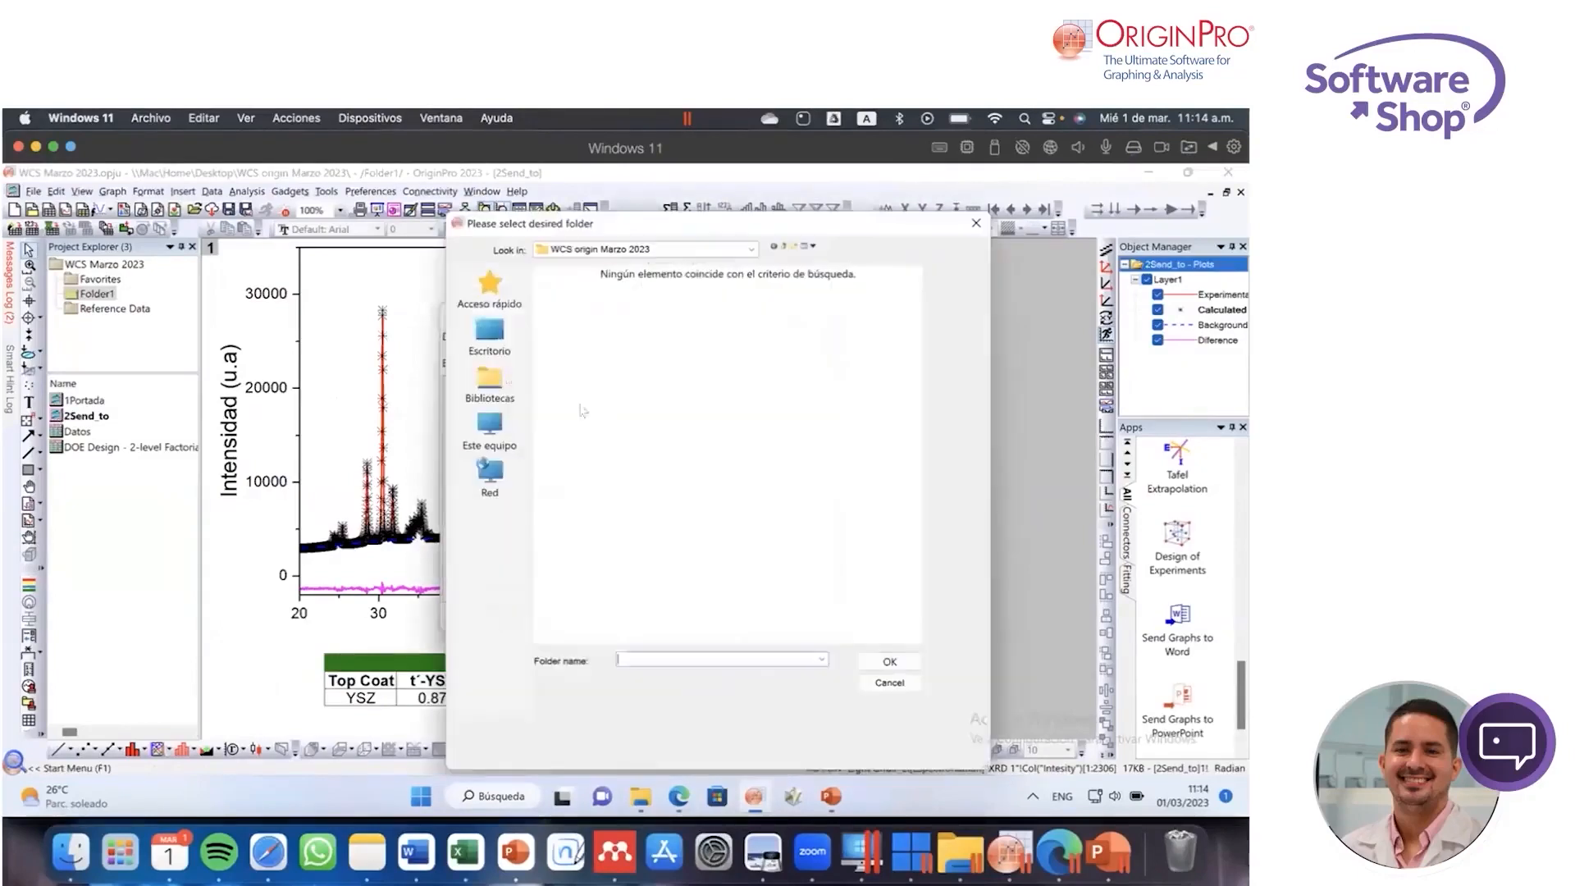
pyautogui.click(491, 335)
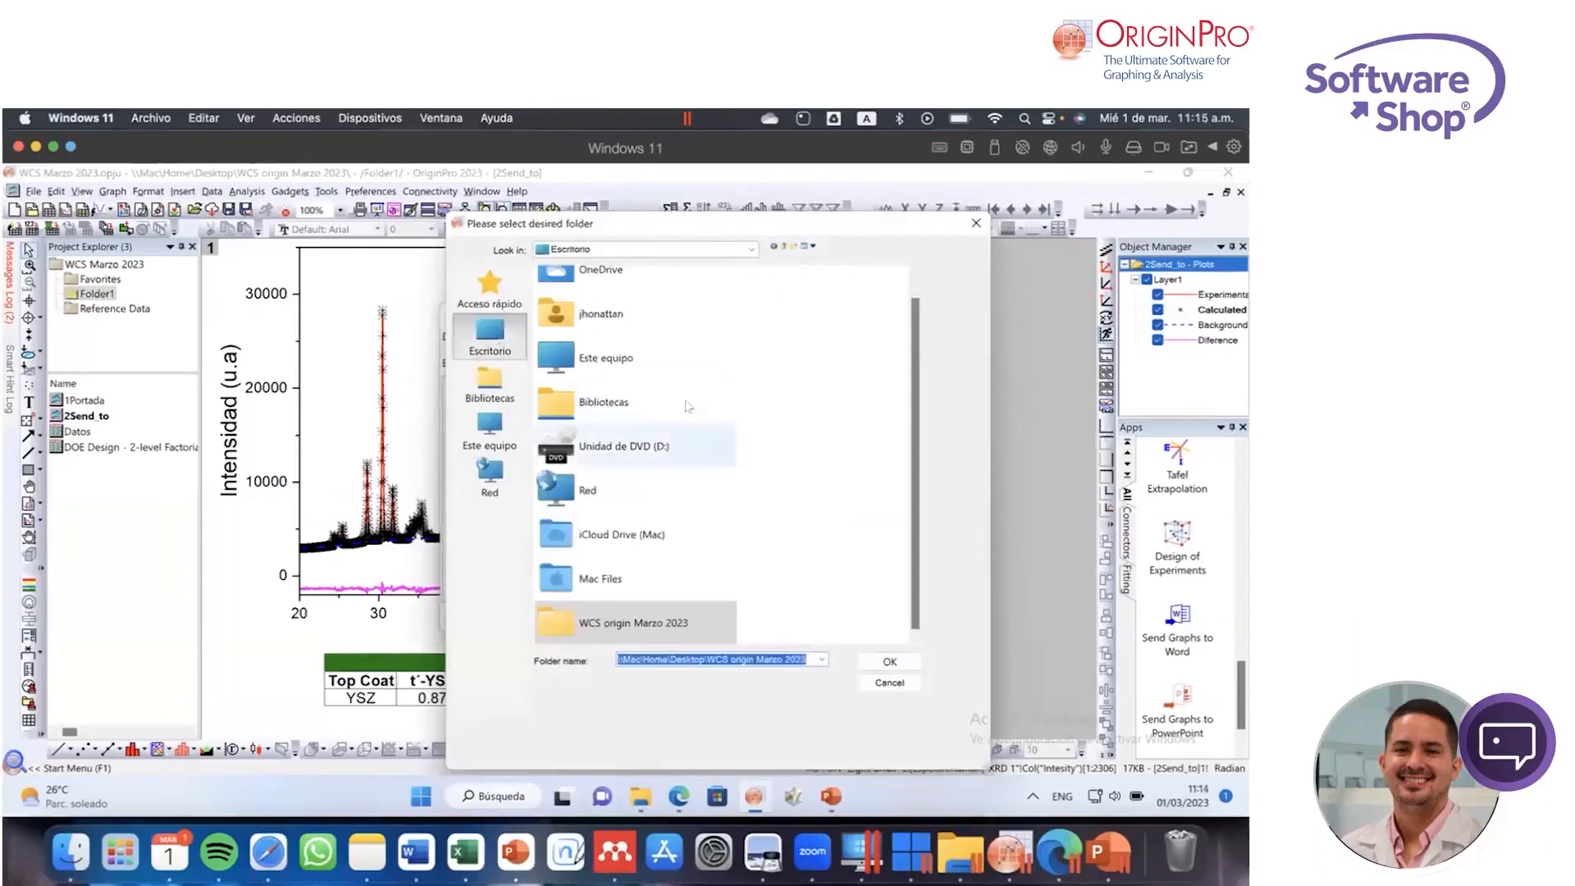
pyautogui.click(496, 328)
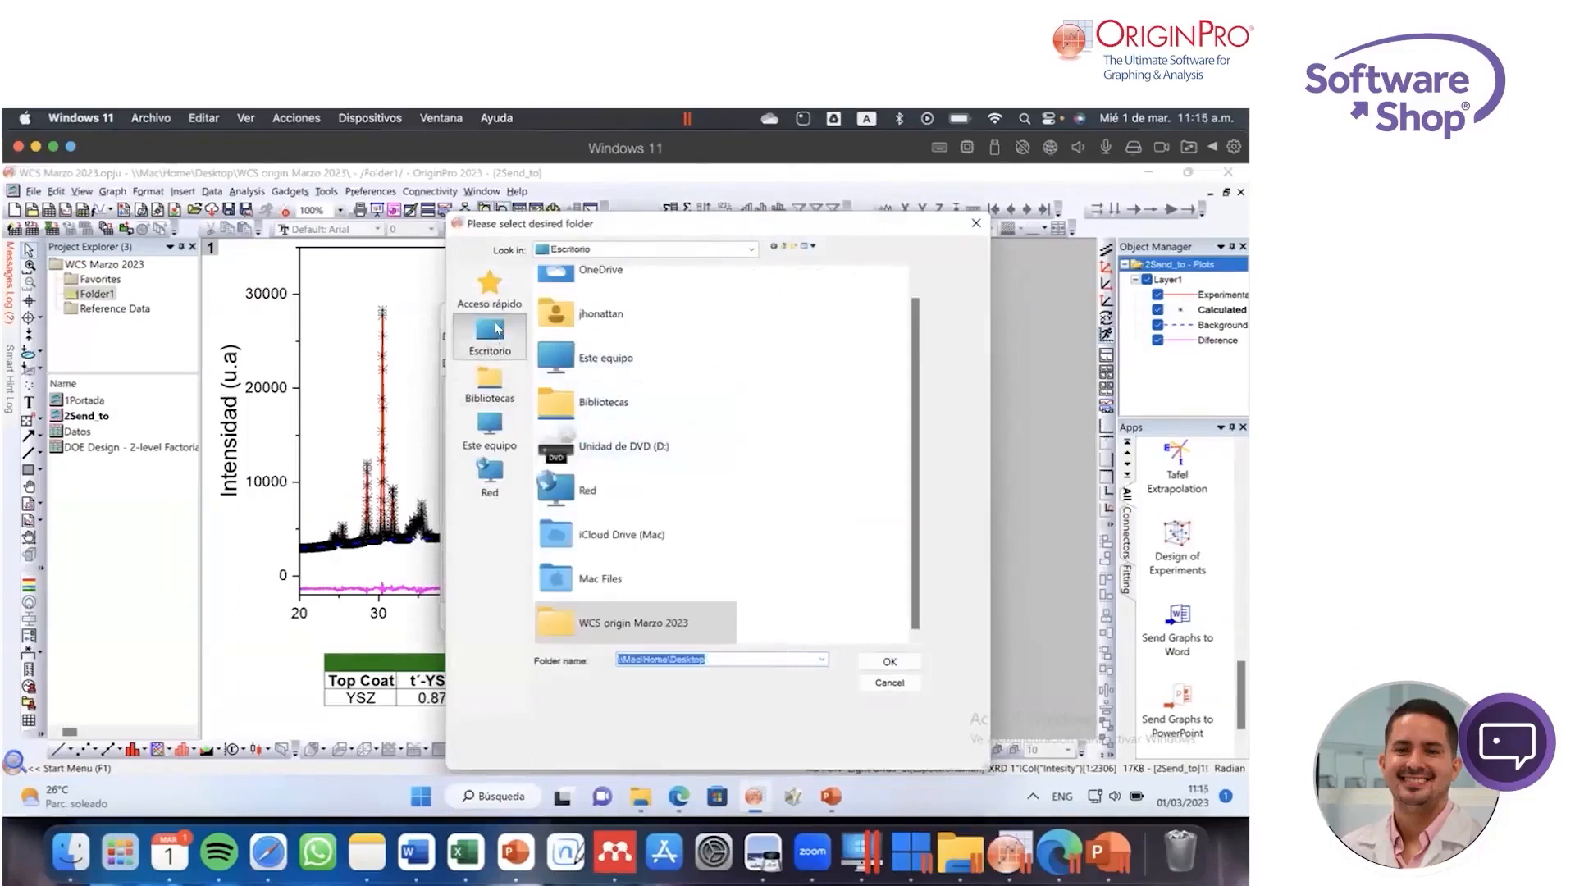
pyautogui.click(878, 661)
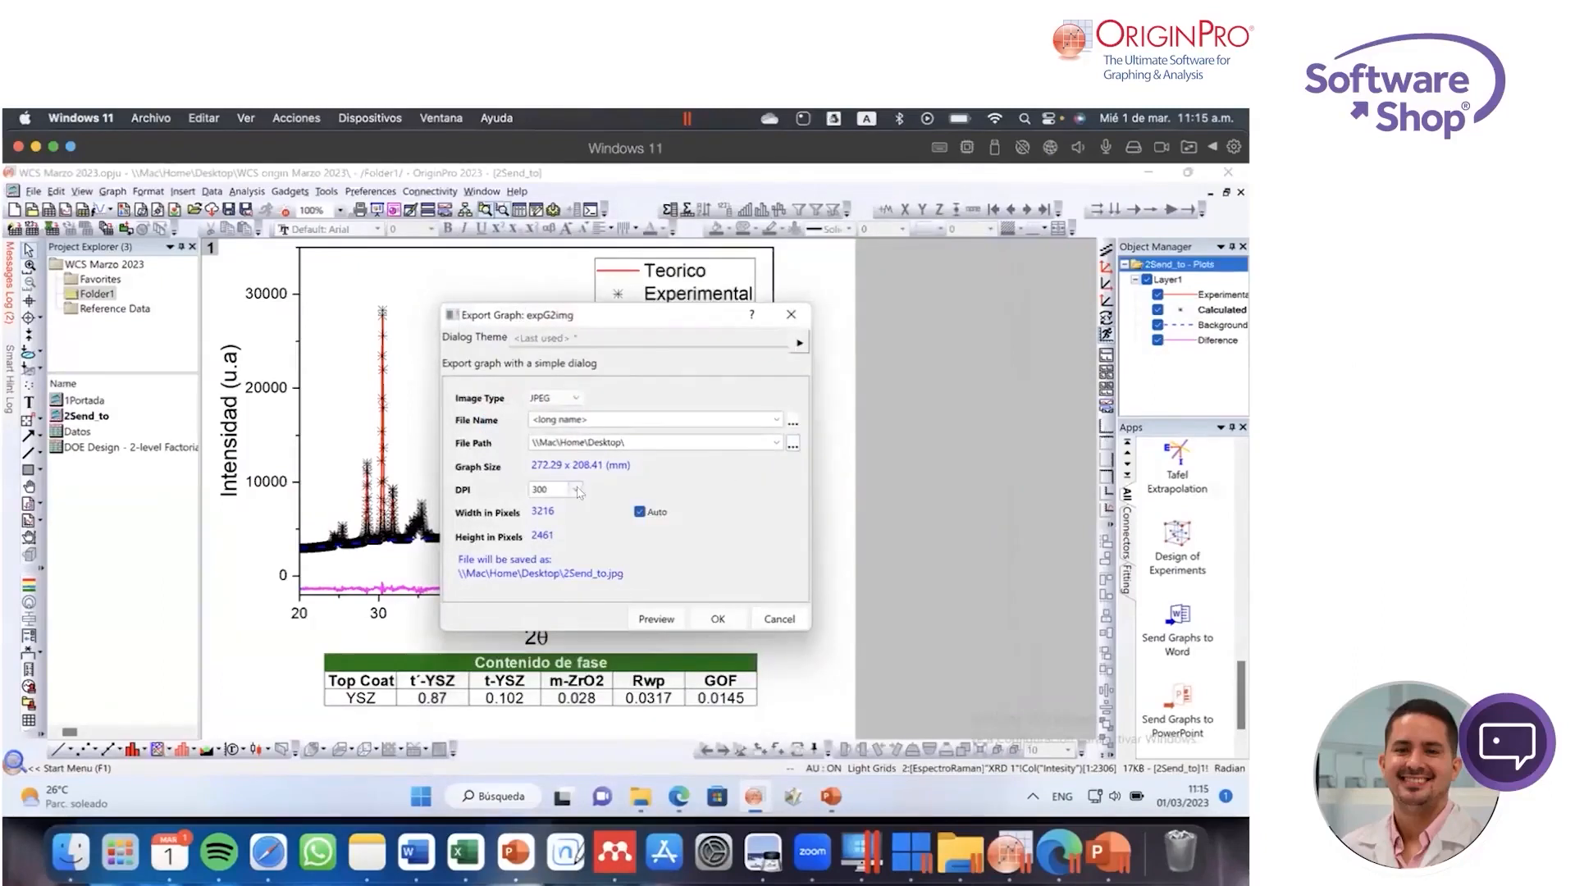
# Step: Check the DPI choices and export the 2Send_to graph as a JPEG to the Desktop
pyautogui.click(577, 489)
pyautogui.click(744, 512)
pyautogui.click(718, 620)
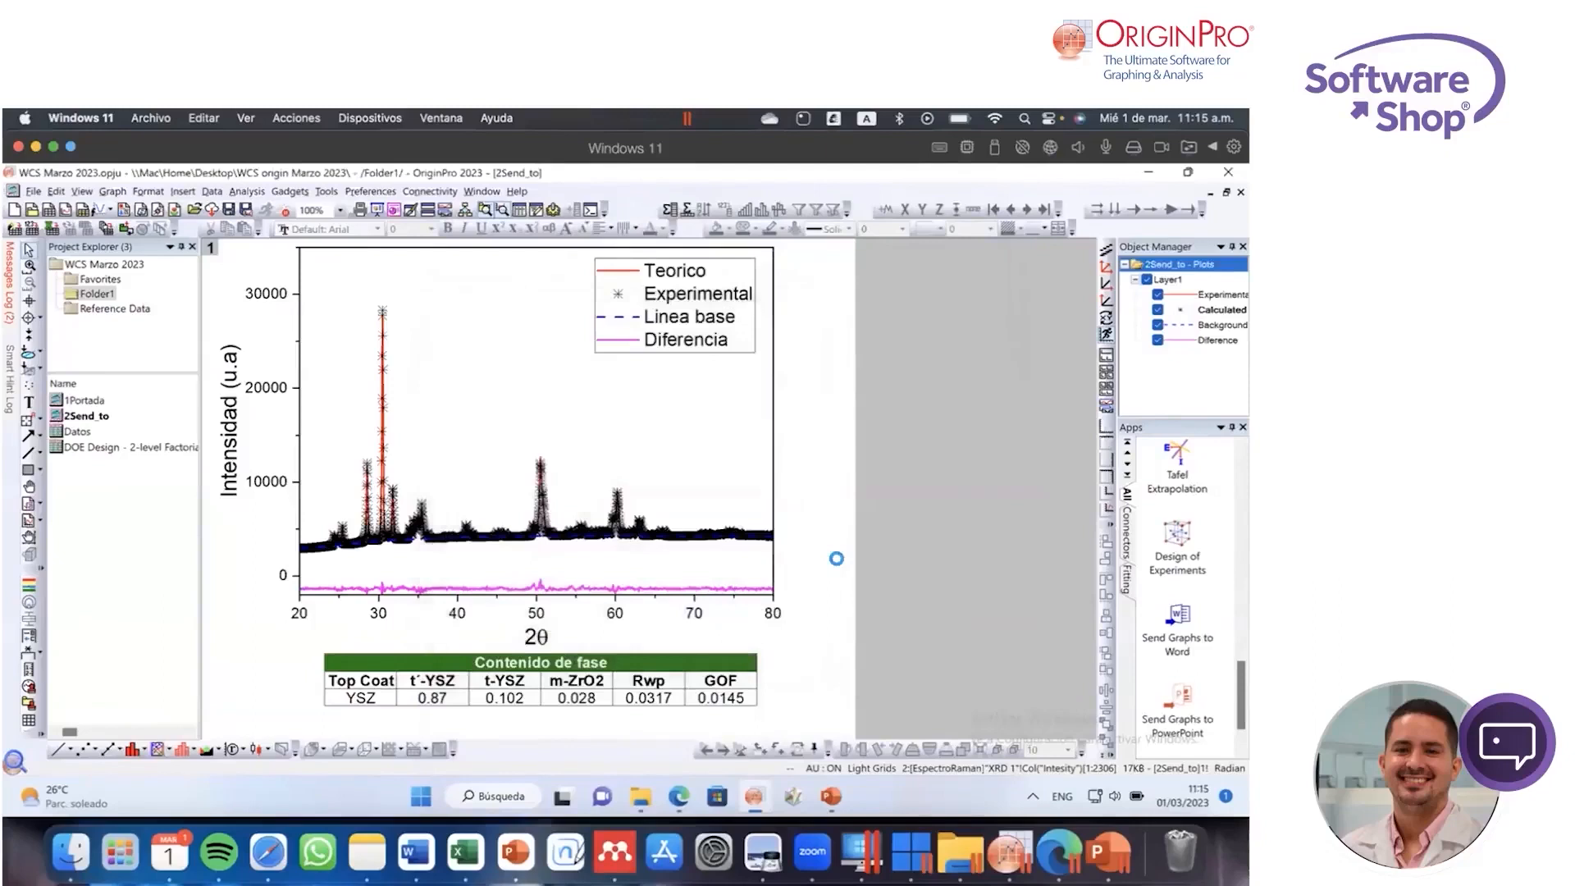
# Step: Switch to PowerPoint, insert the 2Send_to image from the Desktop onto the blank third slide, and dismiss the design suggestions
pyautogui.click(1115, 834)
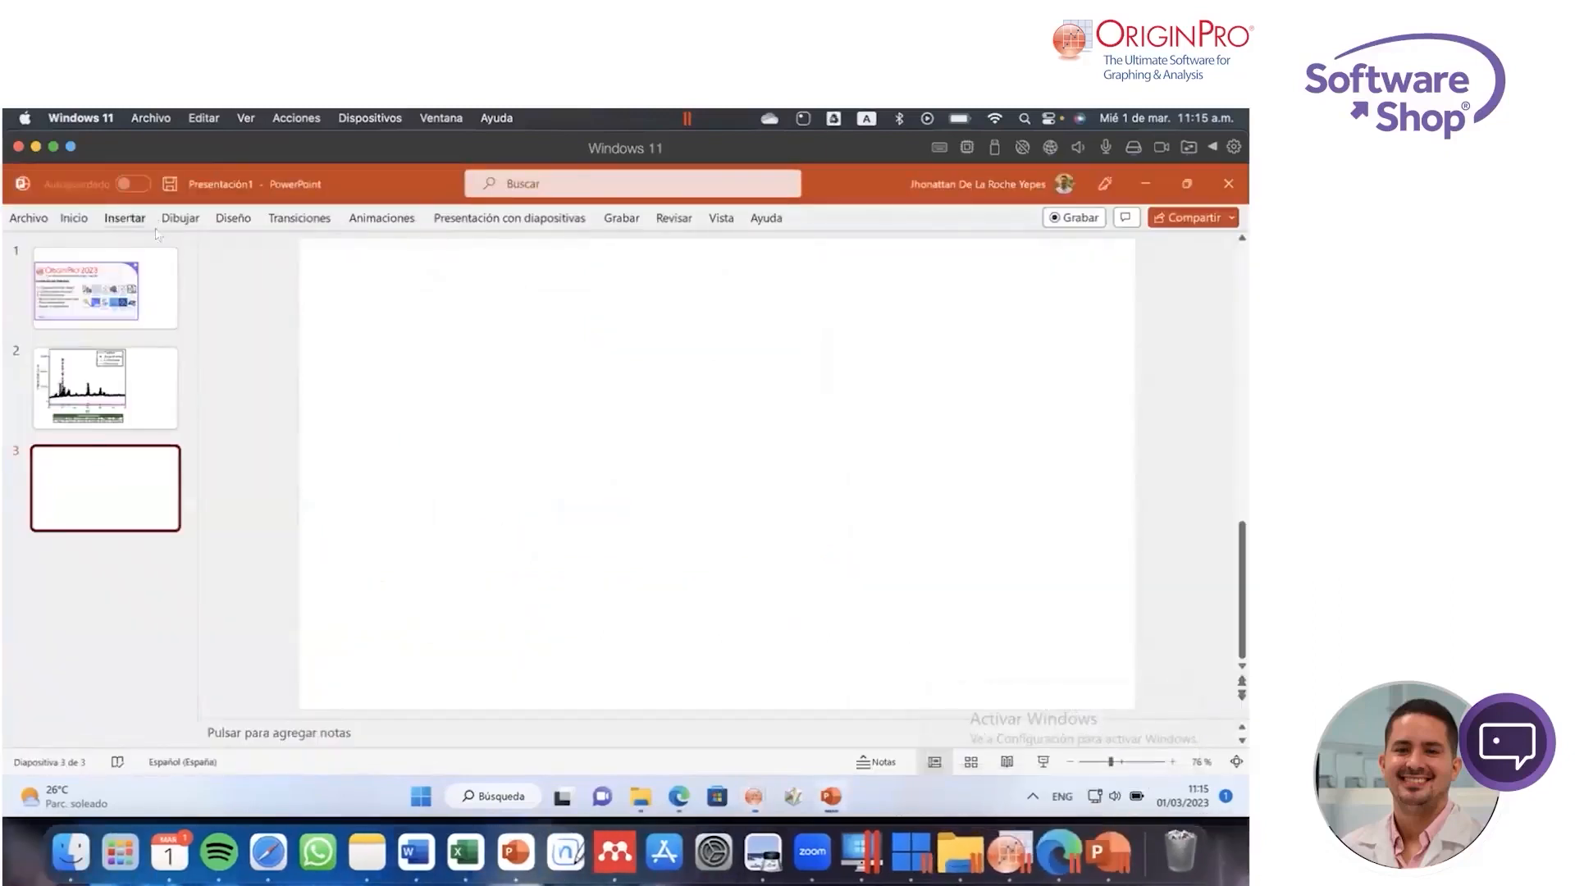
pyautogui.click(125, 217)
pyautogui.click(245, 260)
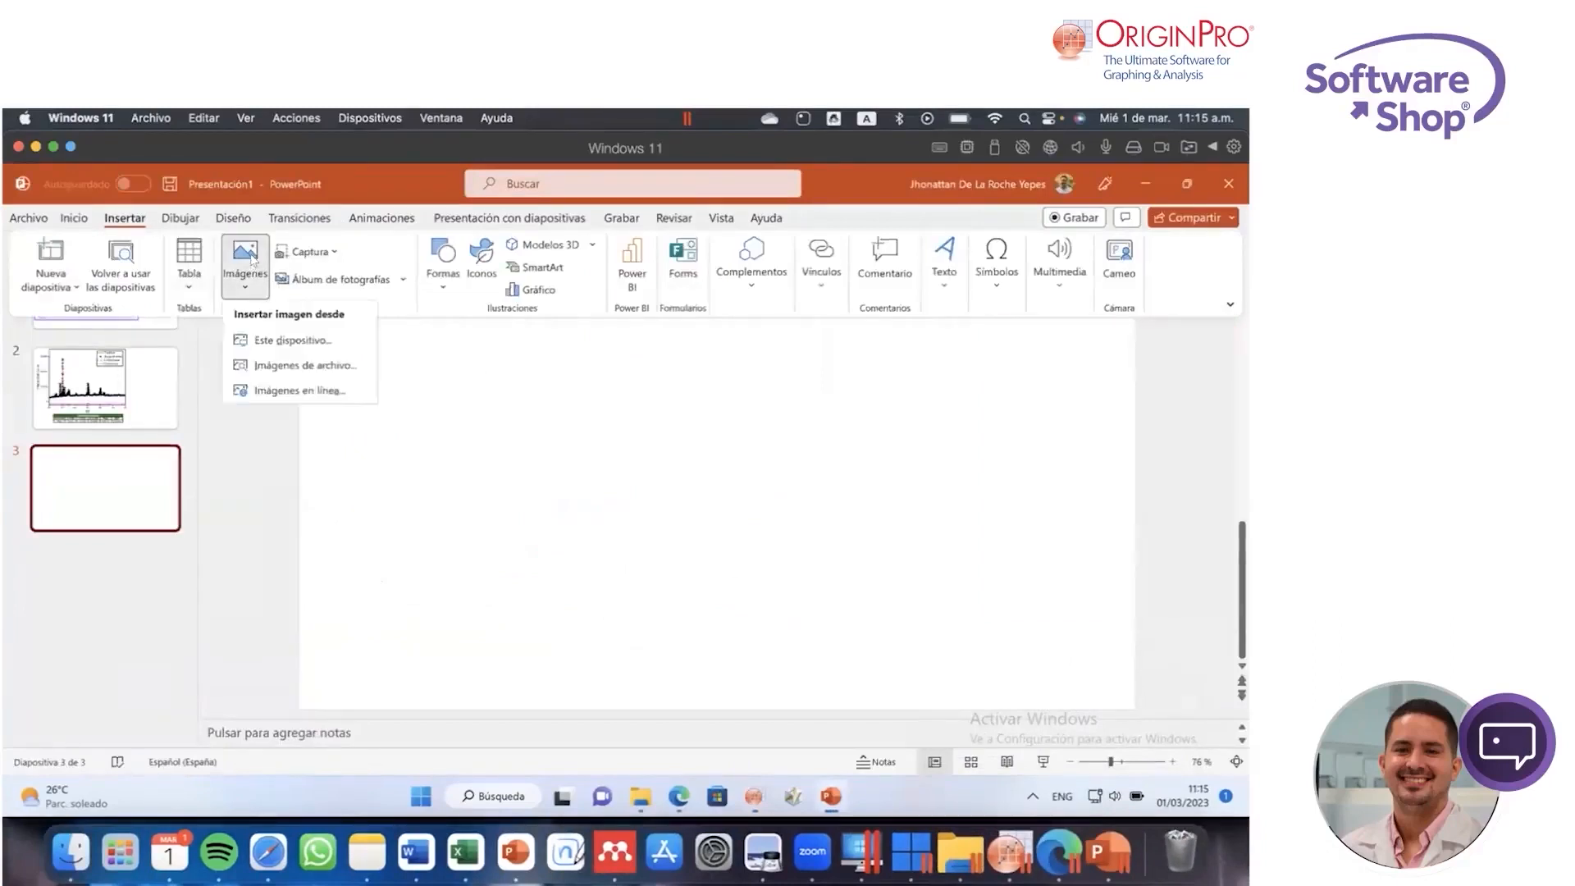
pyautogui.click(292, 336)
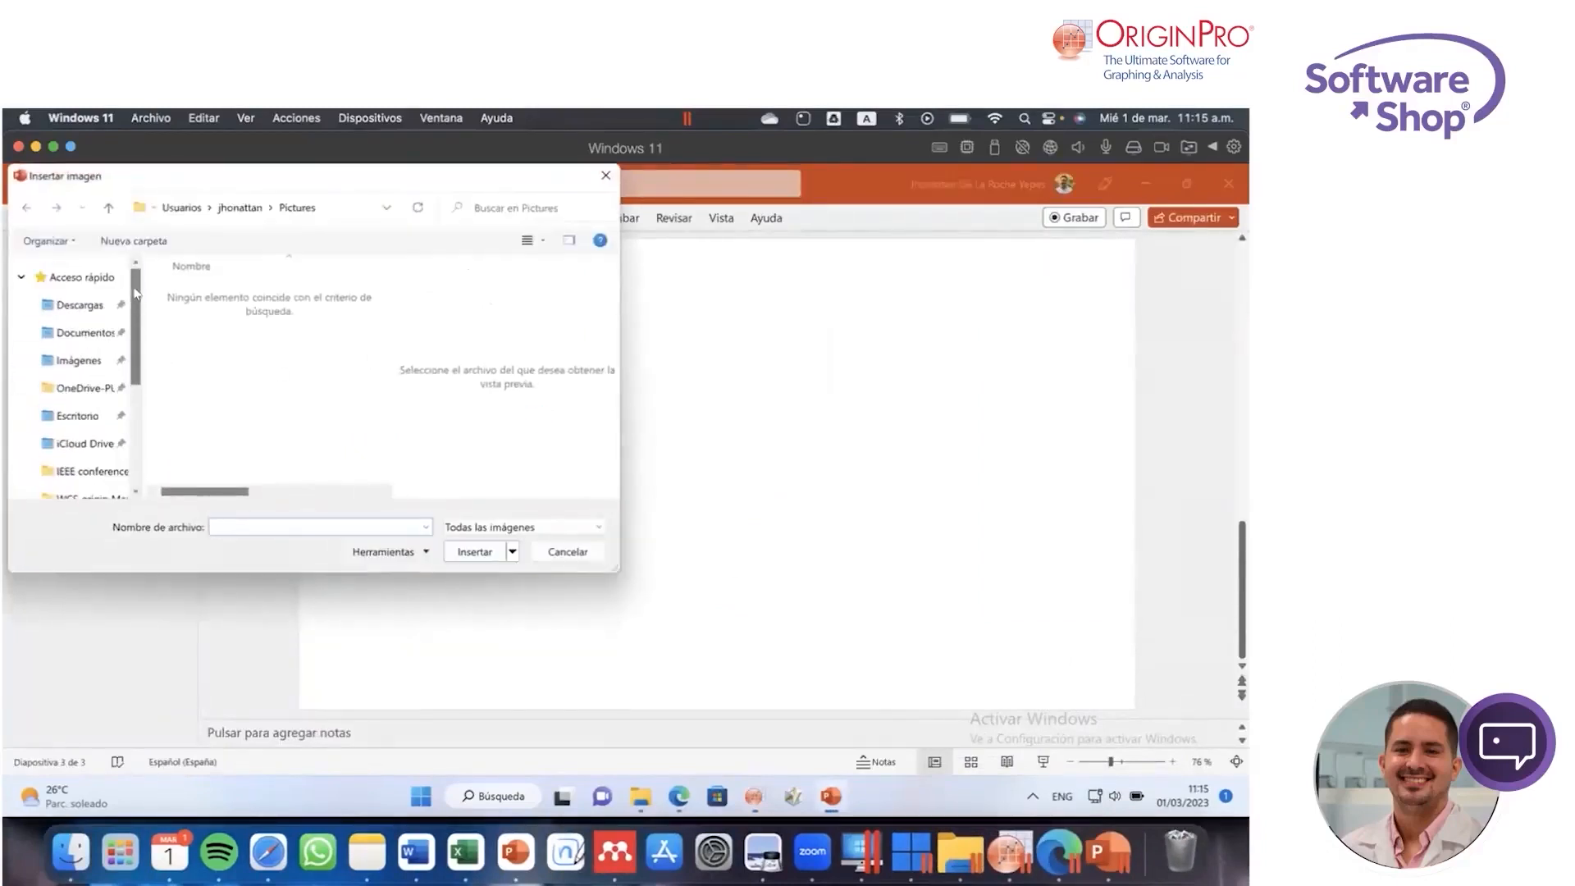
pyautogui.click(82, 416)
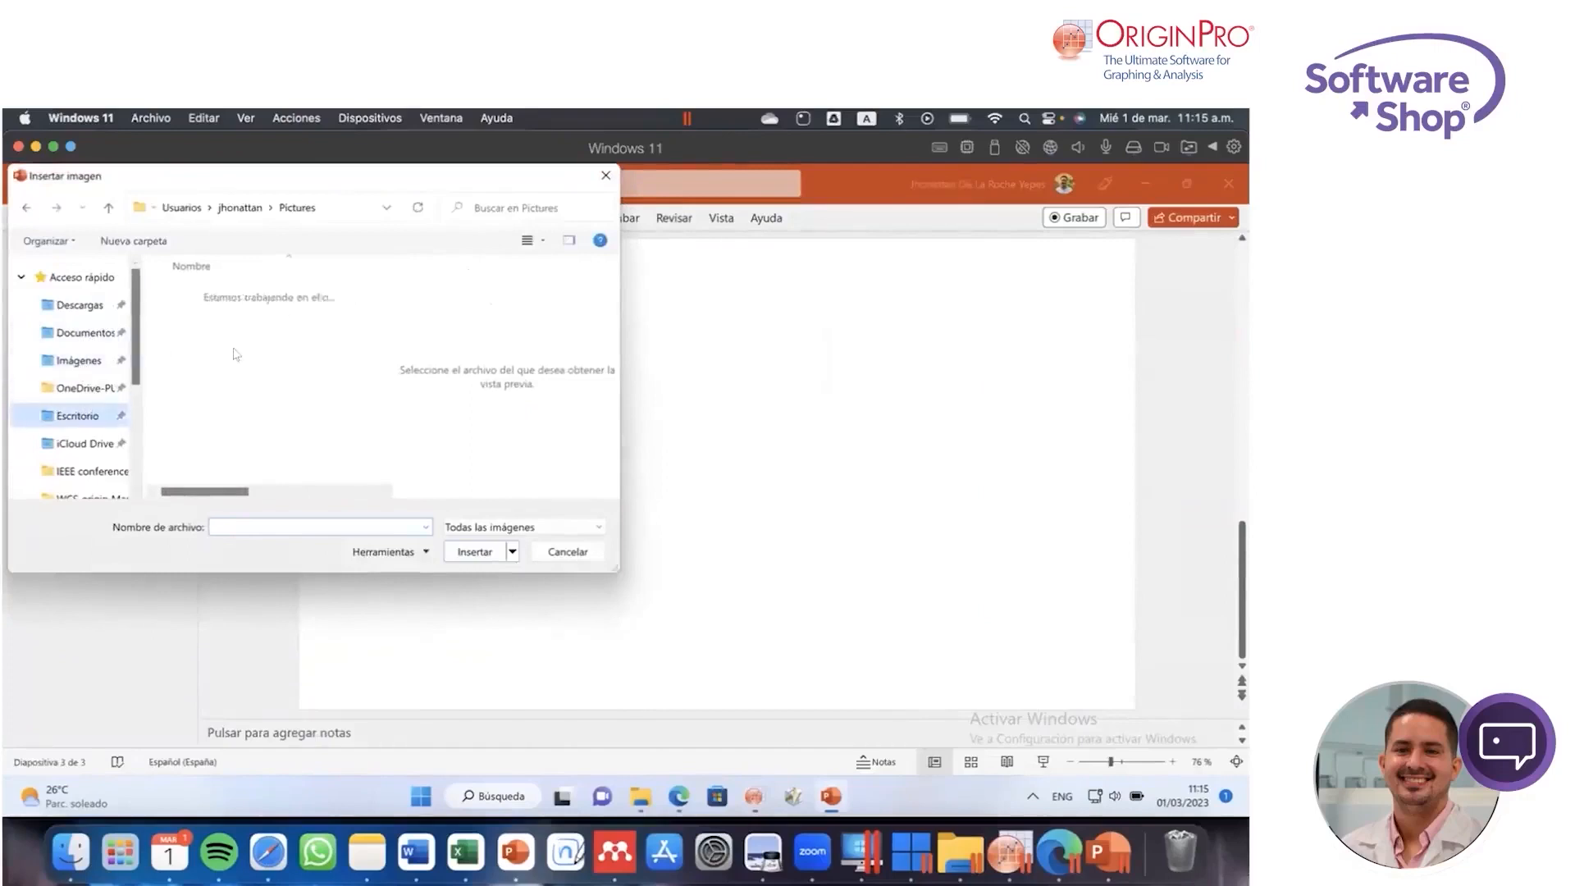
pyautogui.click(237, 323)
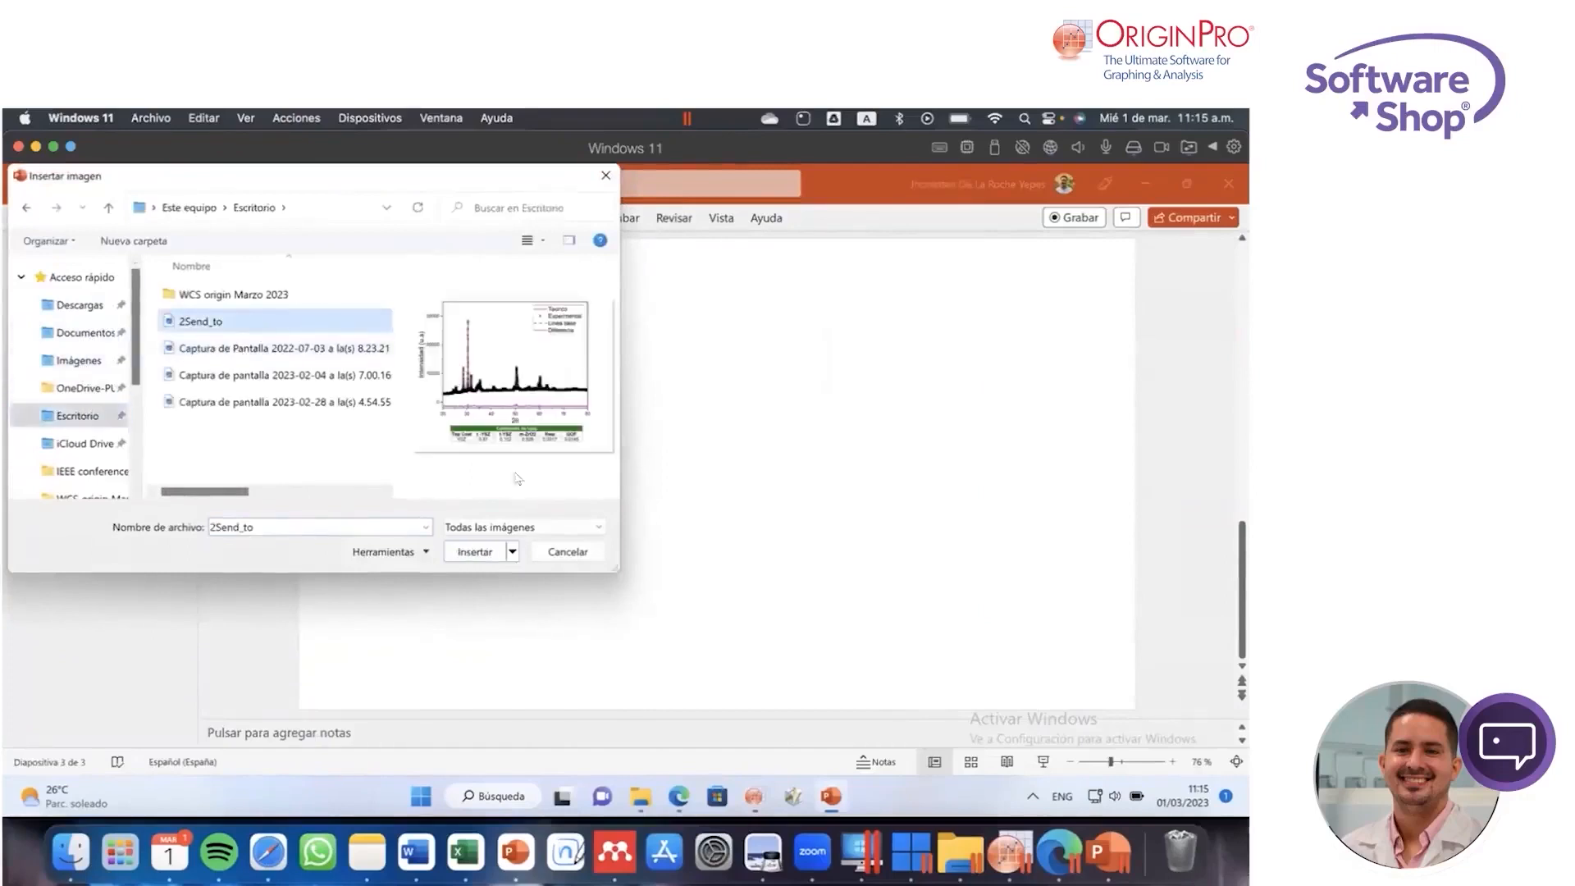
pyautogui.click(474, 551)
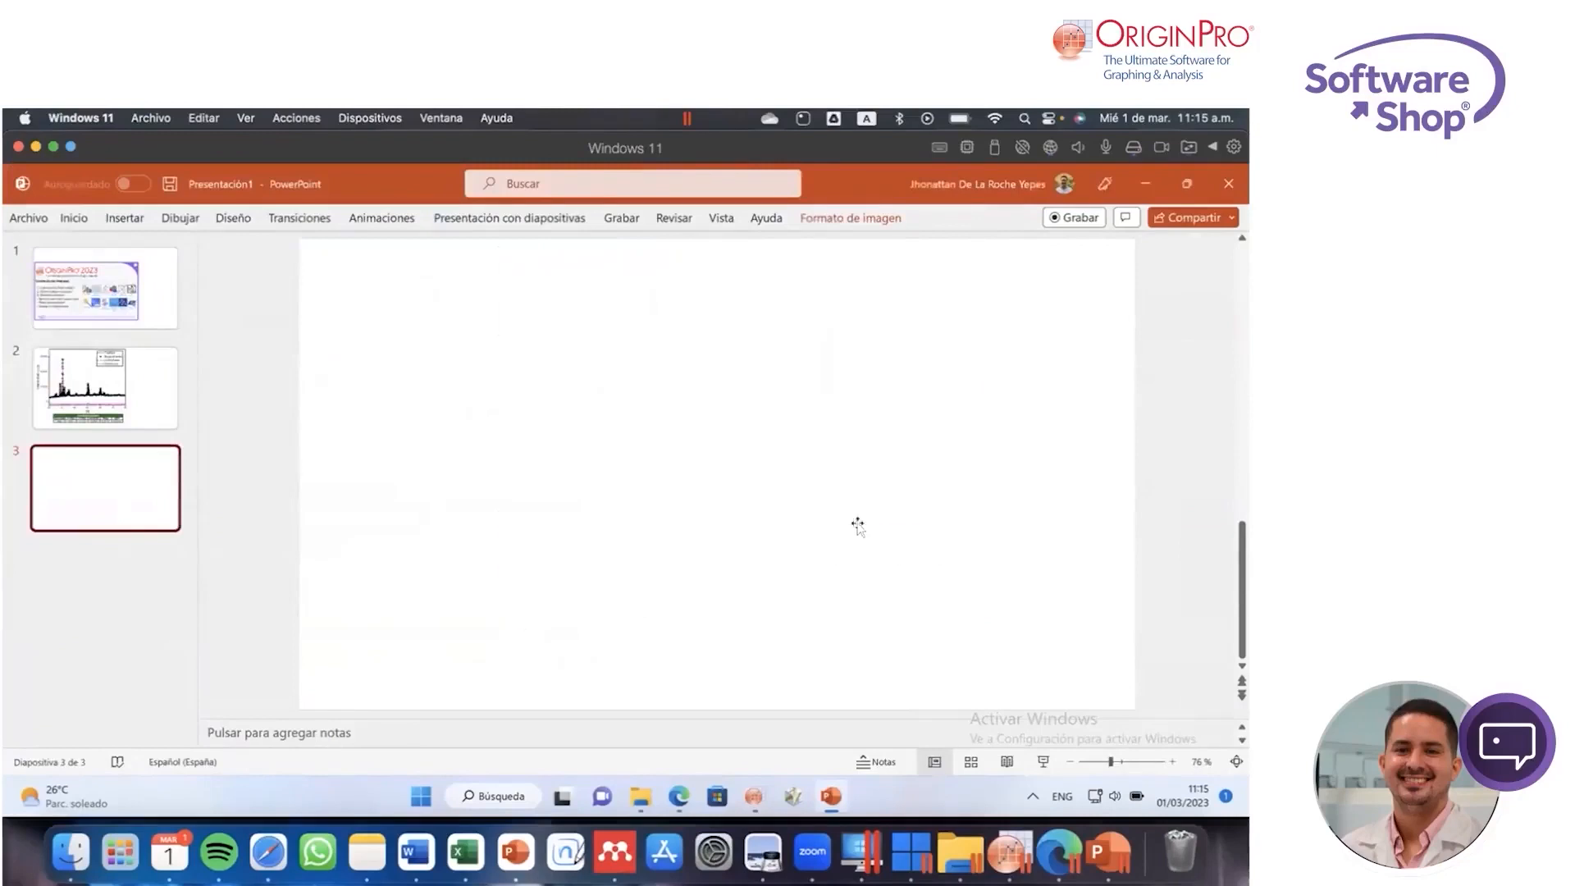
pyautogui.click(1031, 459)
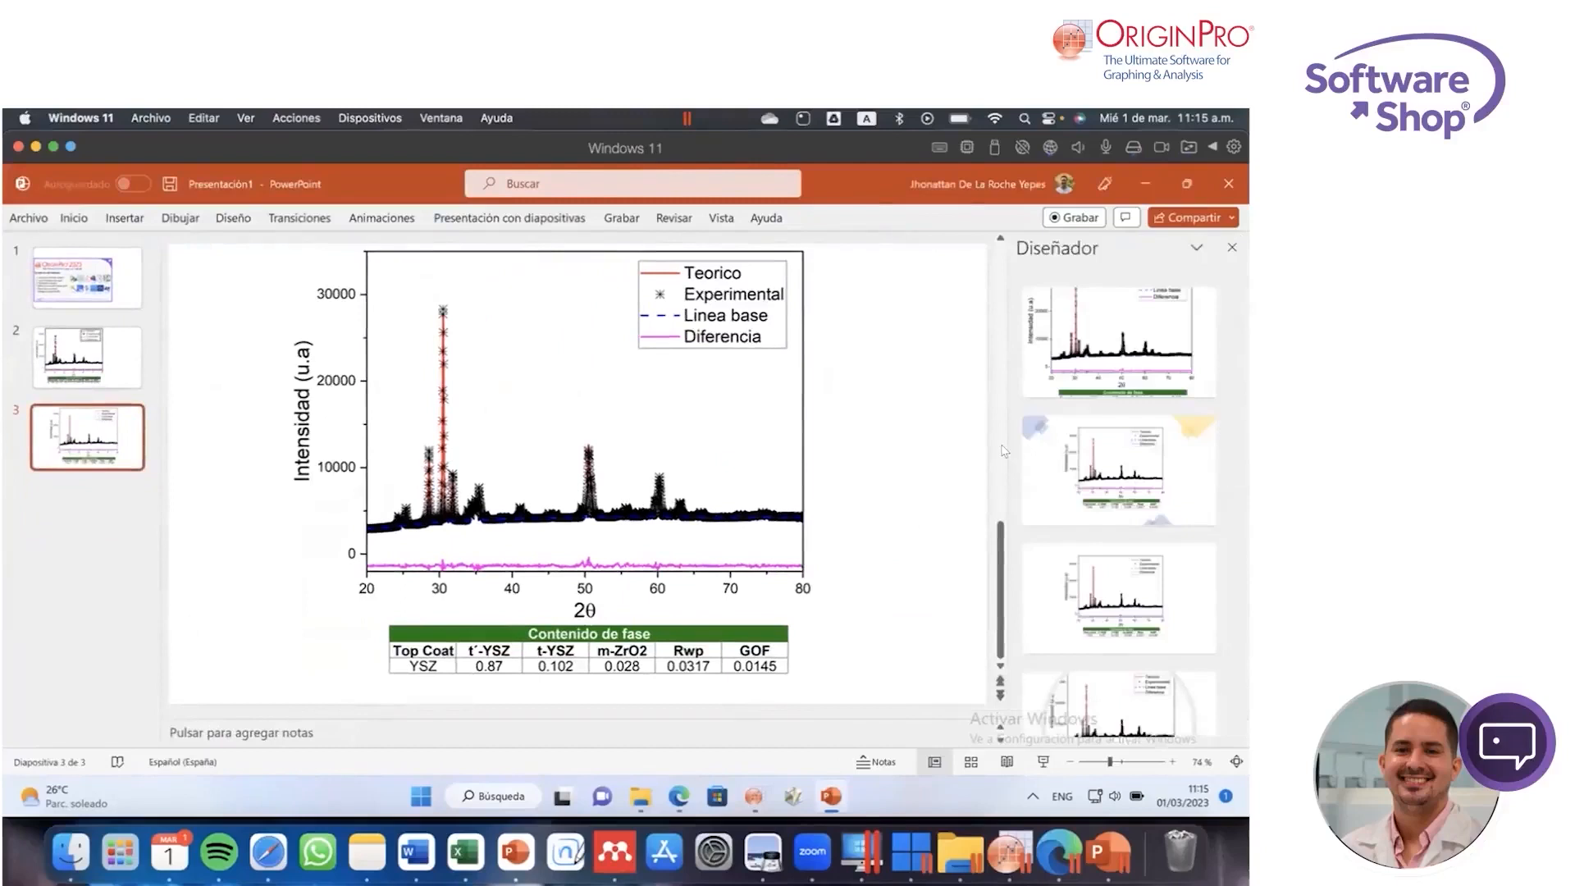
pyautogui.click(1230, 249)
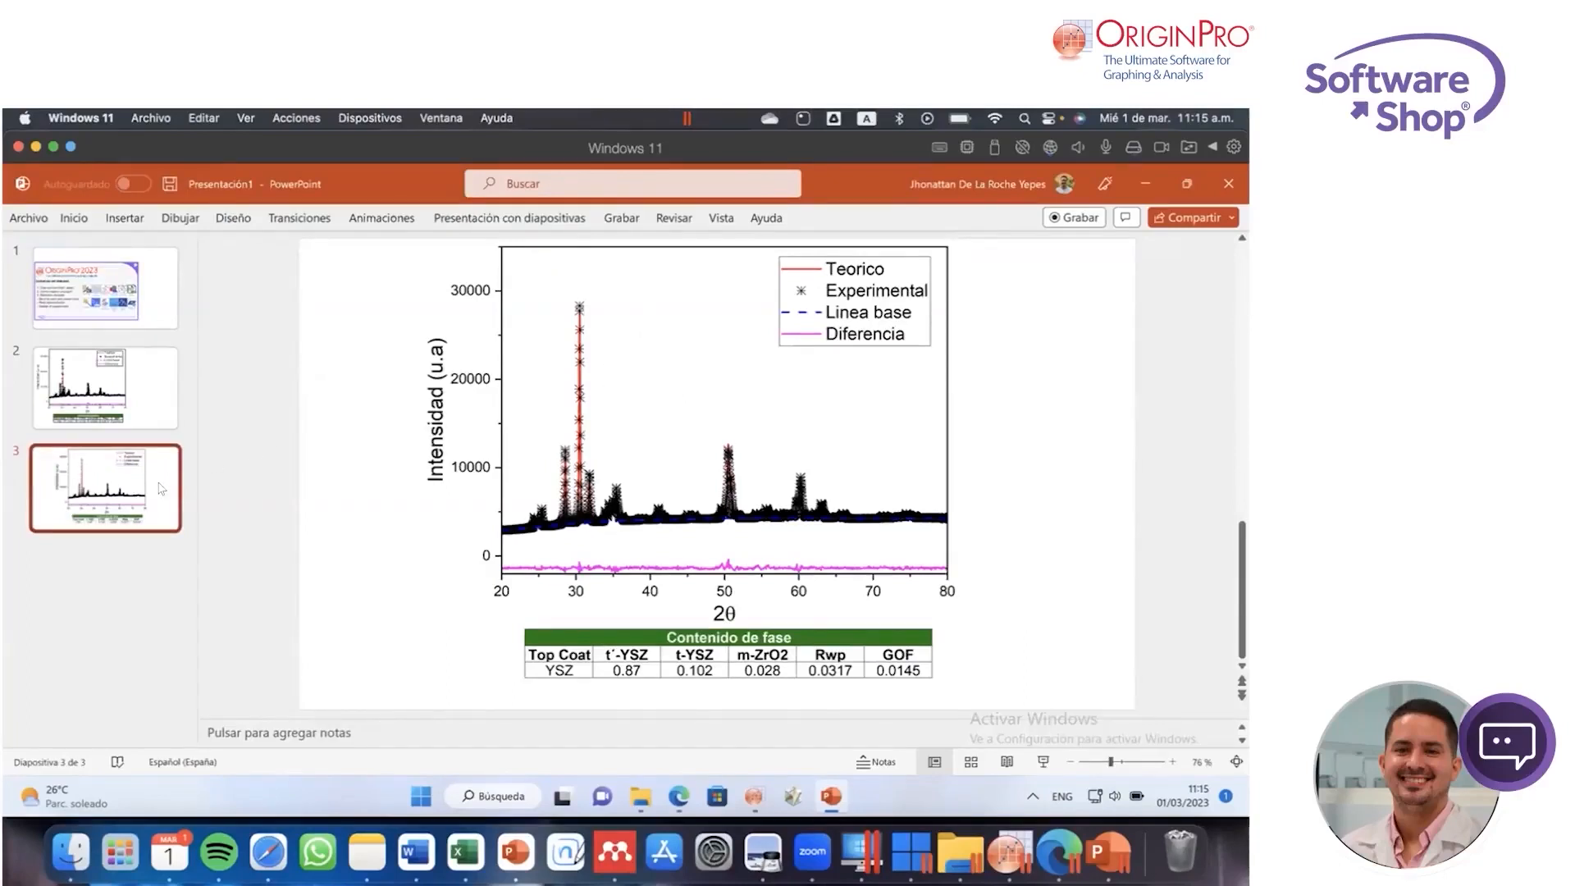
# Step: Add a blank fourth slide, switch to OriginPro and copy the 2Send_to graph page
pyautogui.hotkey('ctrl', 'm')
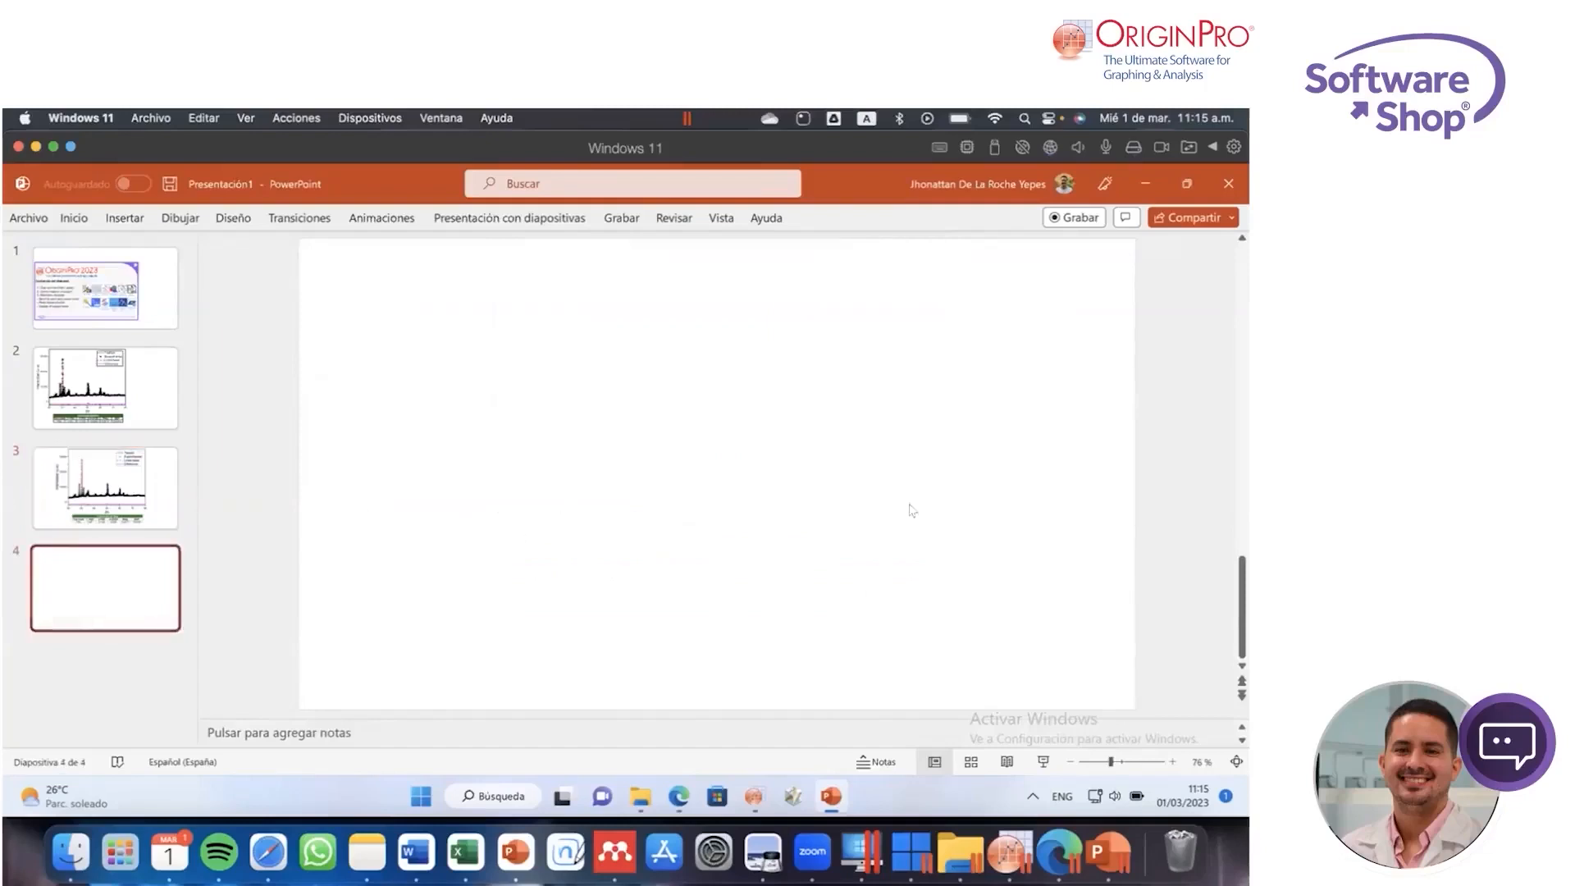
pyautogui.click(1005, 849)
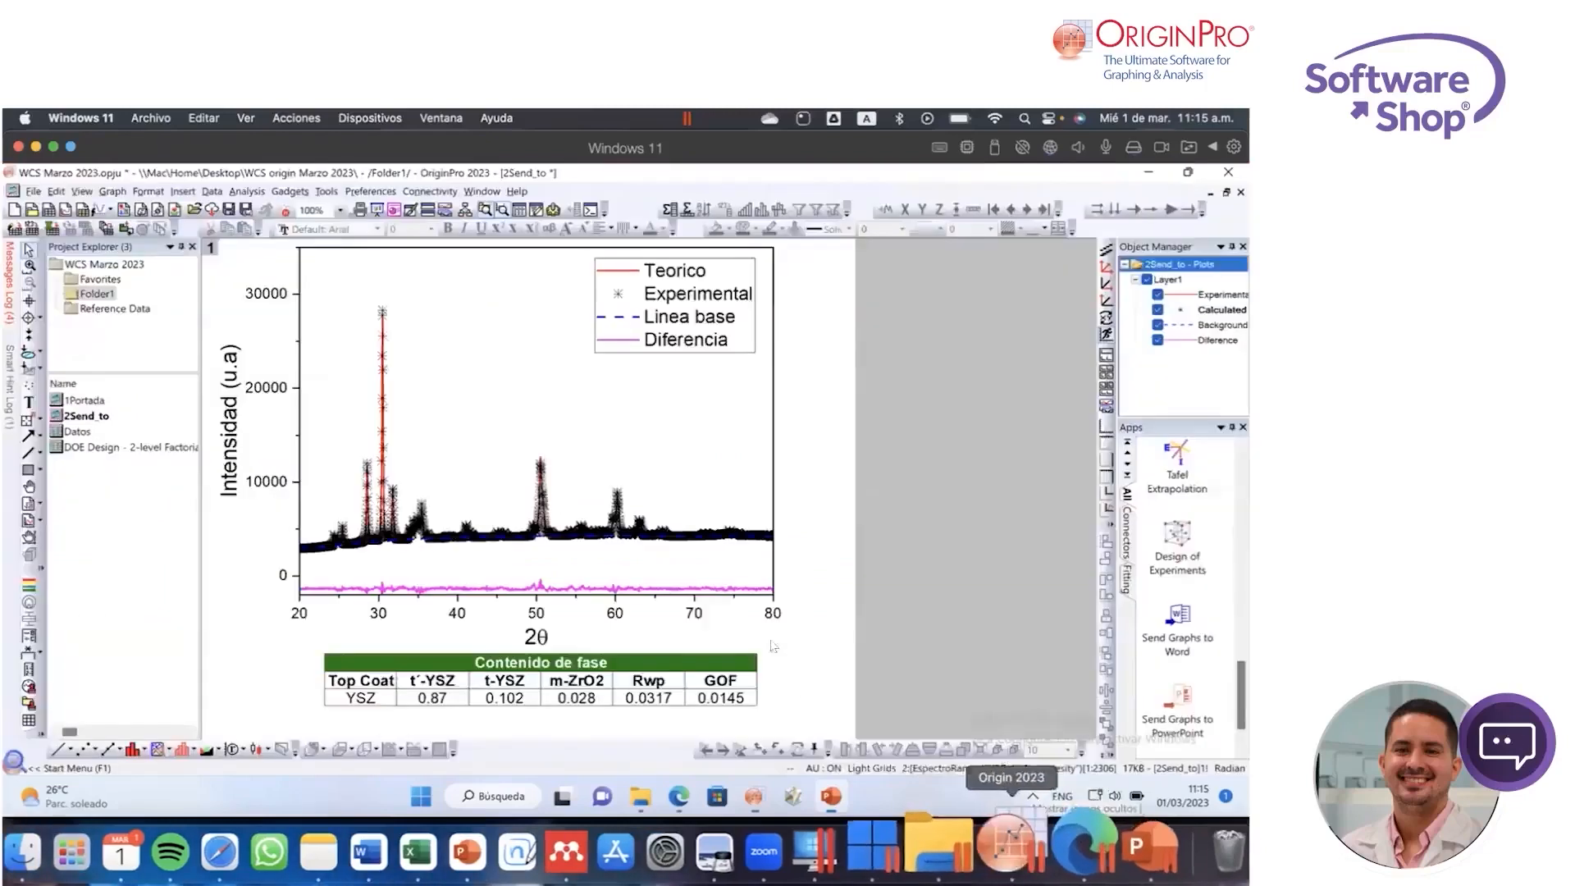
pyautogui.click(56, 192)
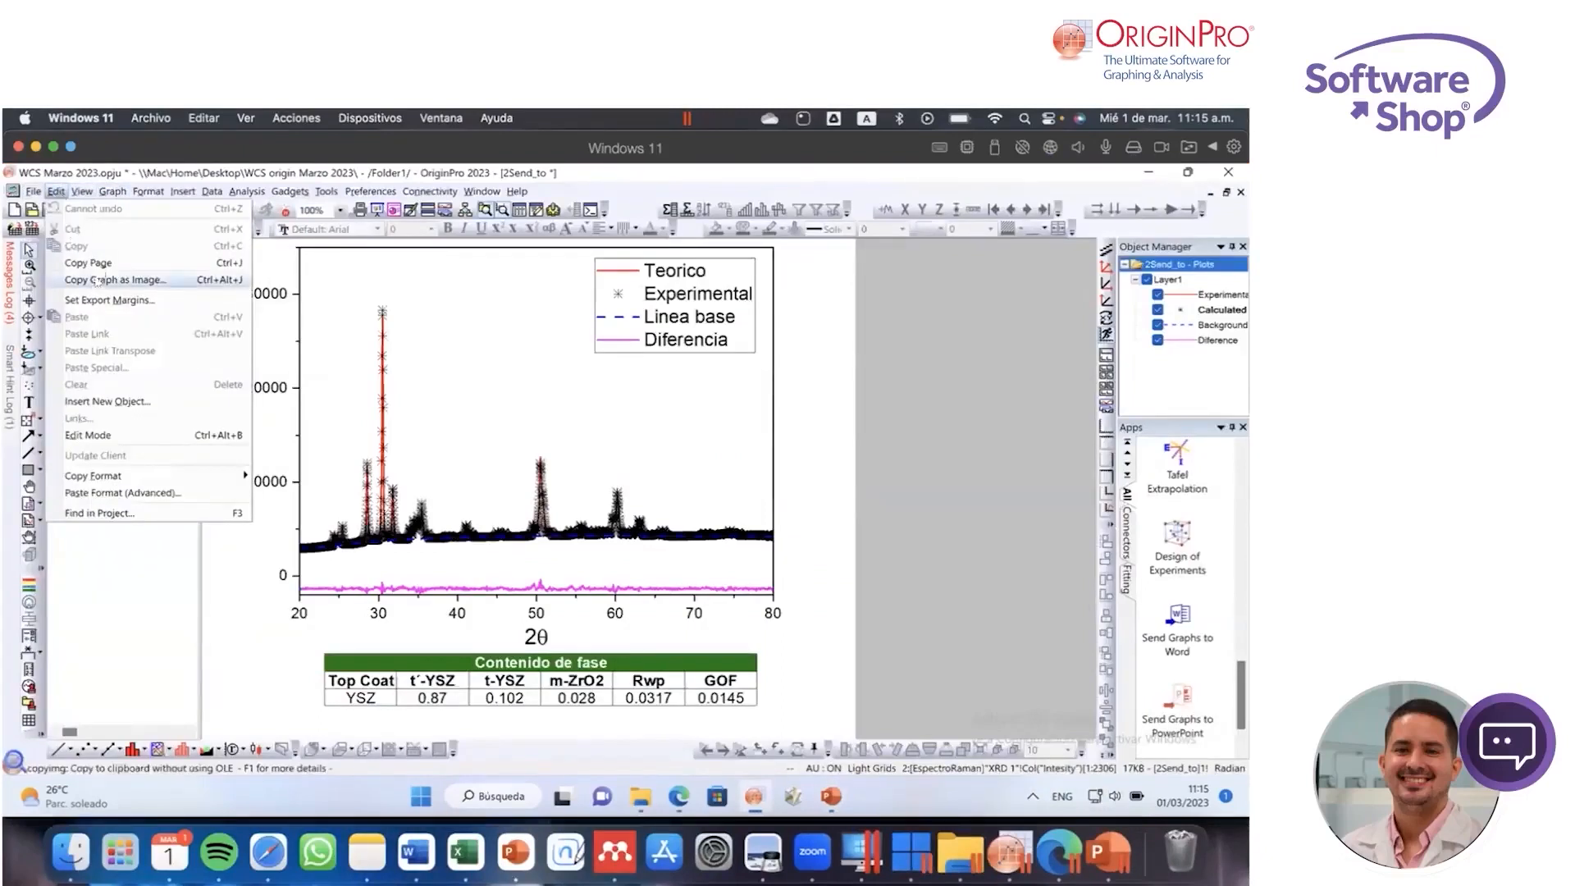
pyautogui.click(119, 261)
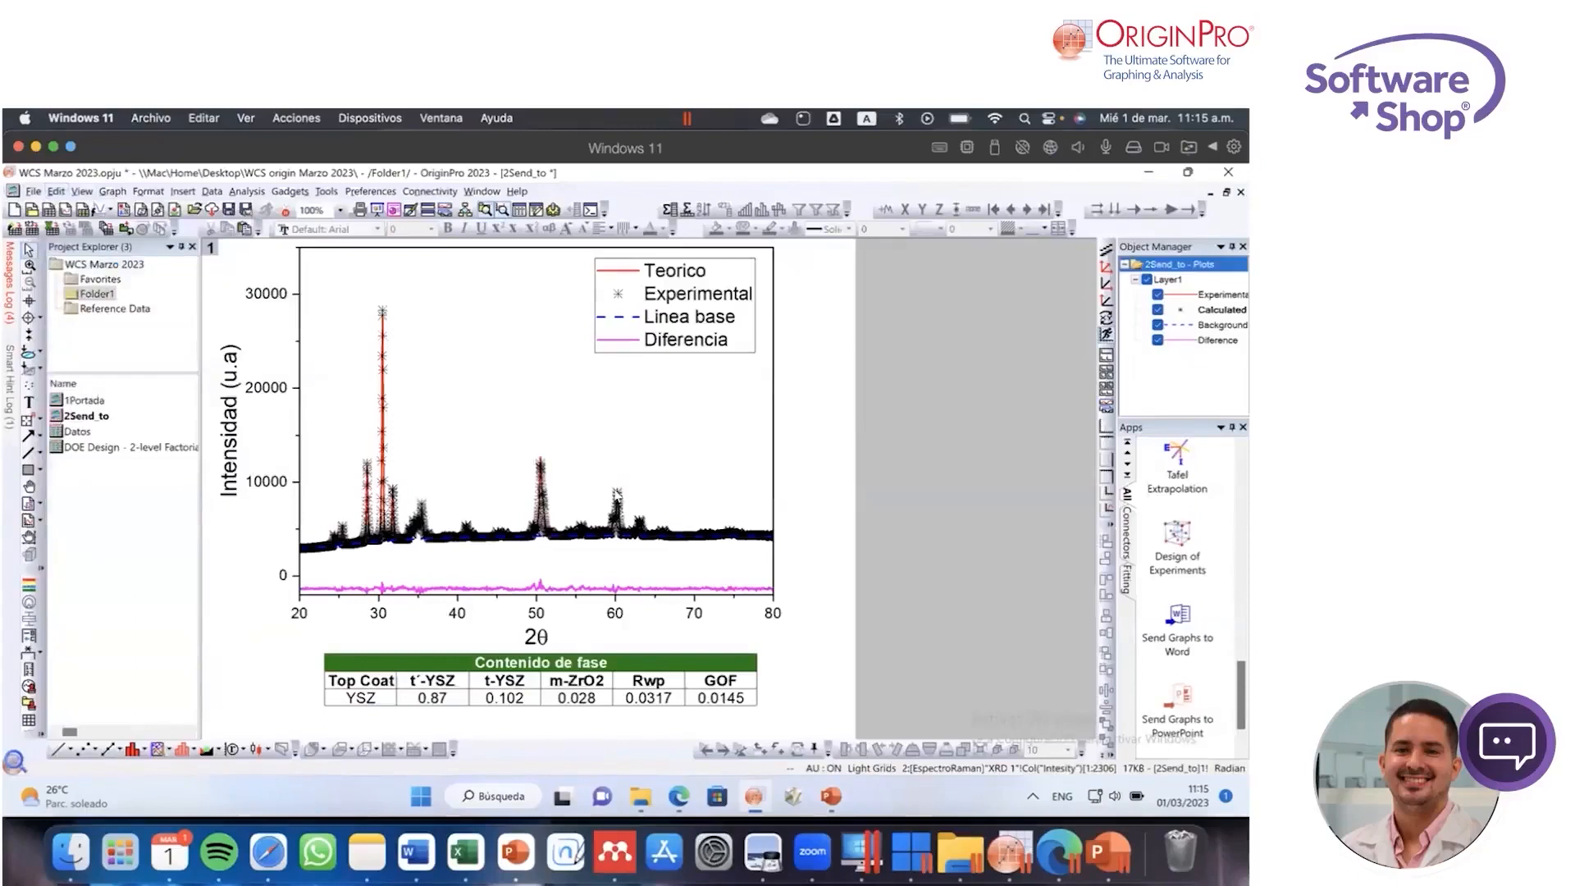
# Step: Switch back to PowerPoint and paste the copied graph page onto the blank fourth slide
pyautogui.click(1111, 851)
pyautogui.rightClick(619, 390)
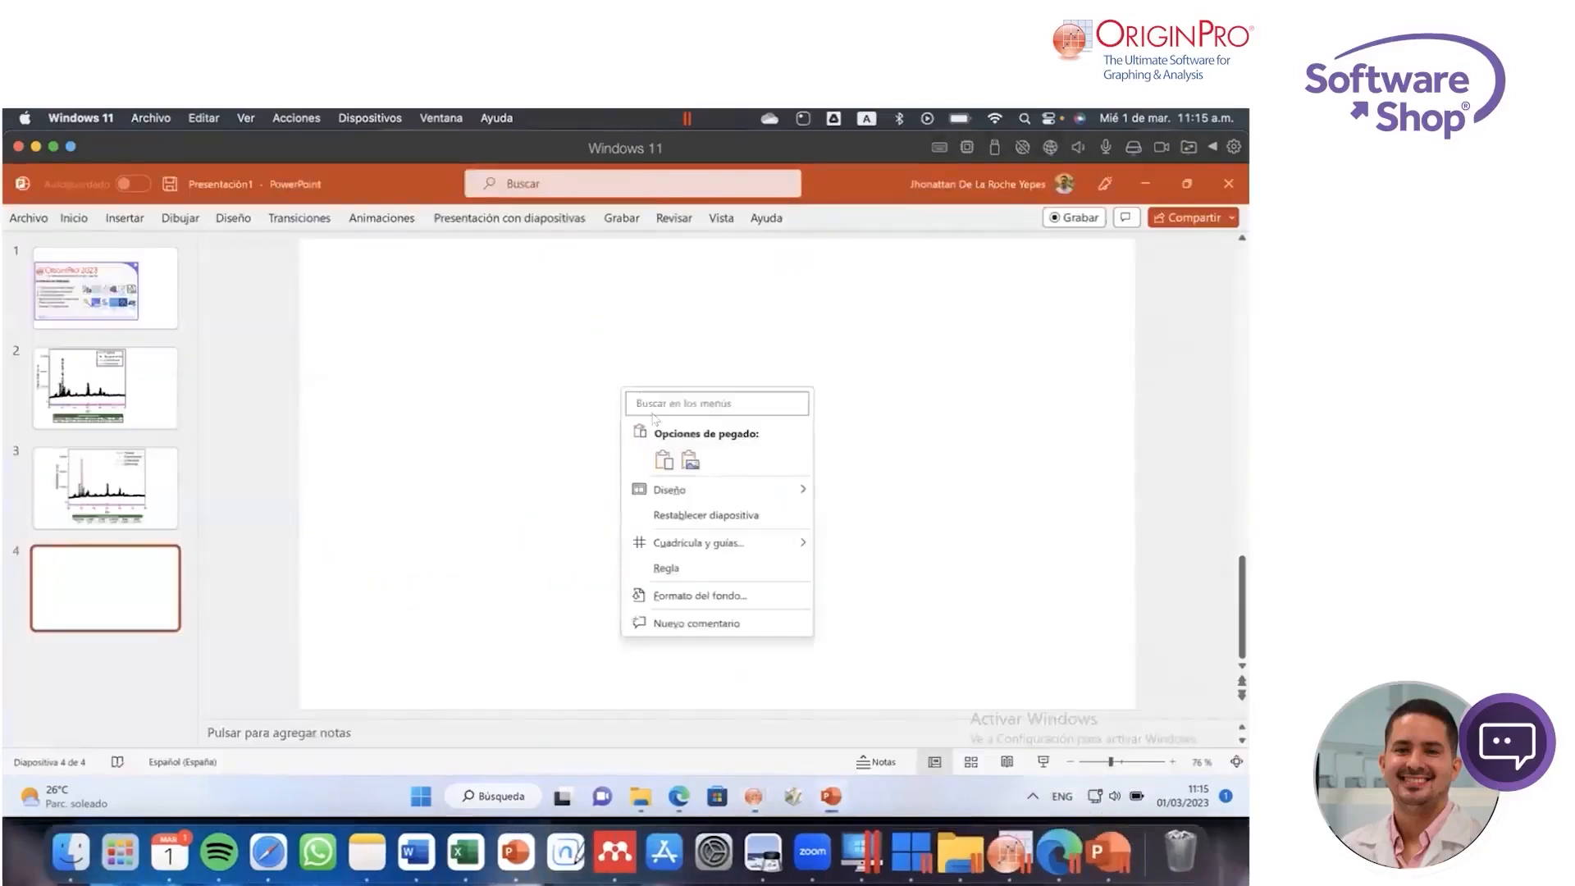
pyautogui.click(865, 450)
pyautogui.hotkey('ctrl', 'v')
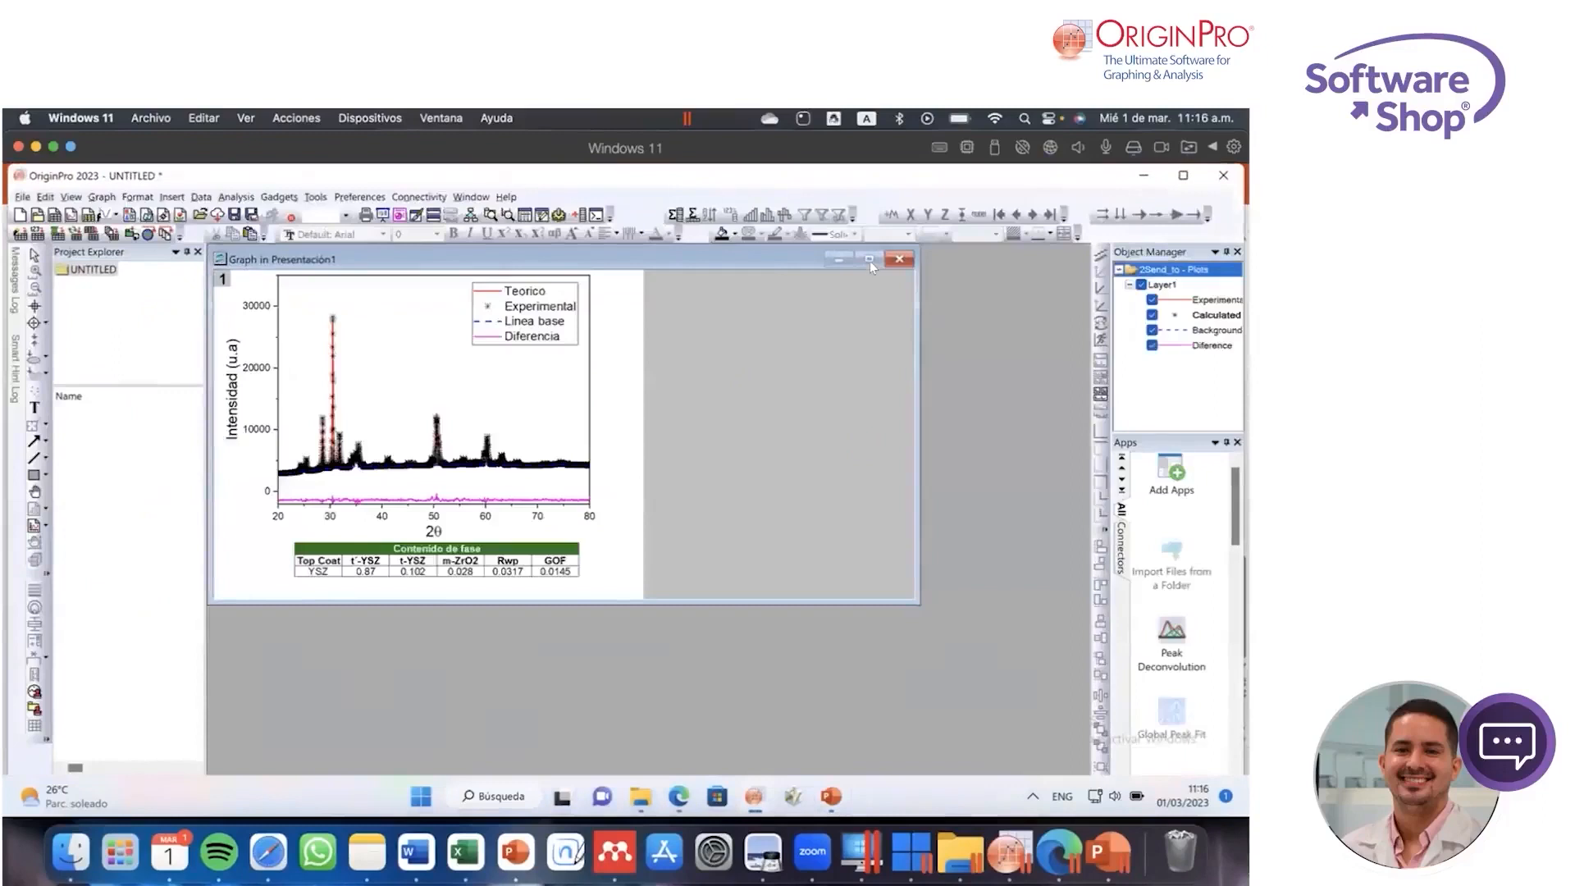
# Step: Maximize the embedded graph in its OriginPro editing window and change the first legend entry to "Teorico!"
pyautogui.click(870, 261)
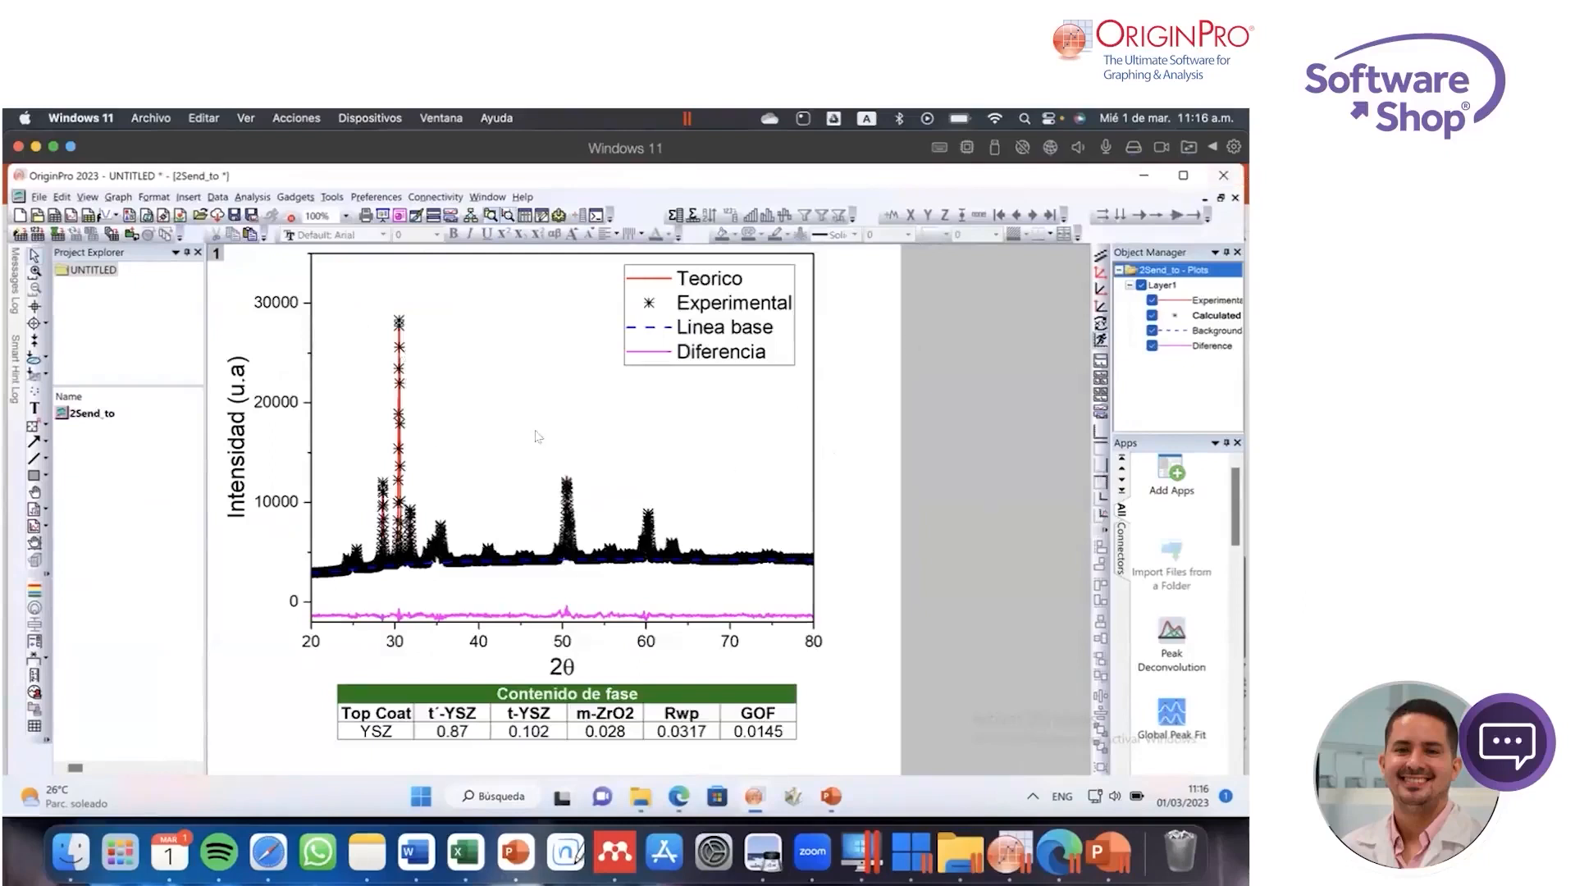
pyautogui.doubleClick(705, 273)
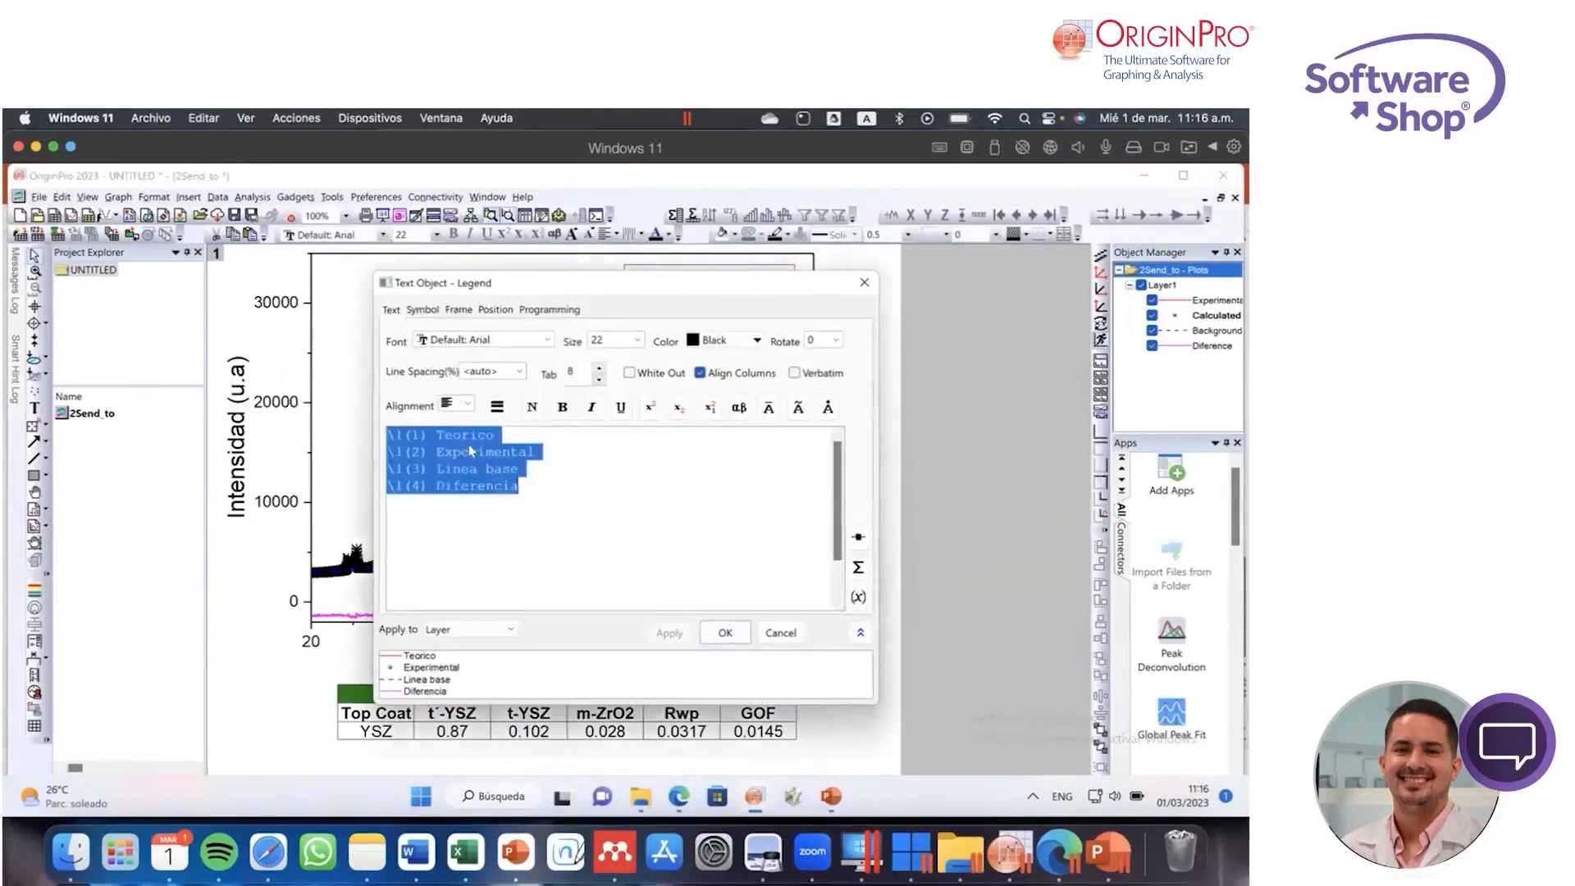
pyautogui.click(461, 433)
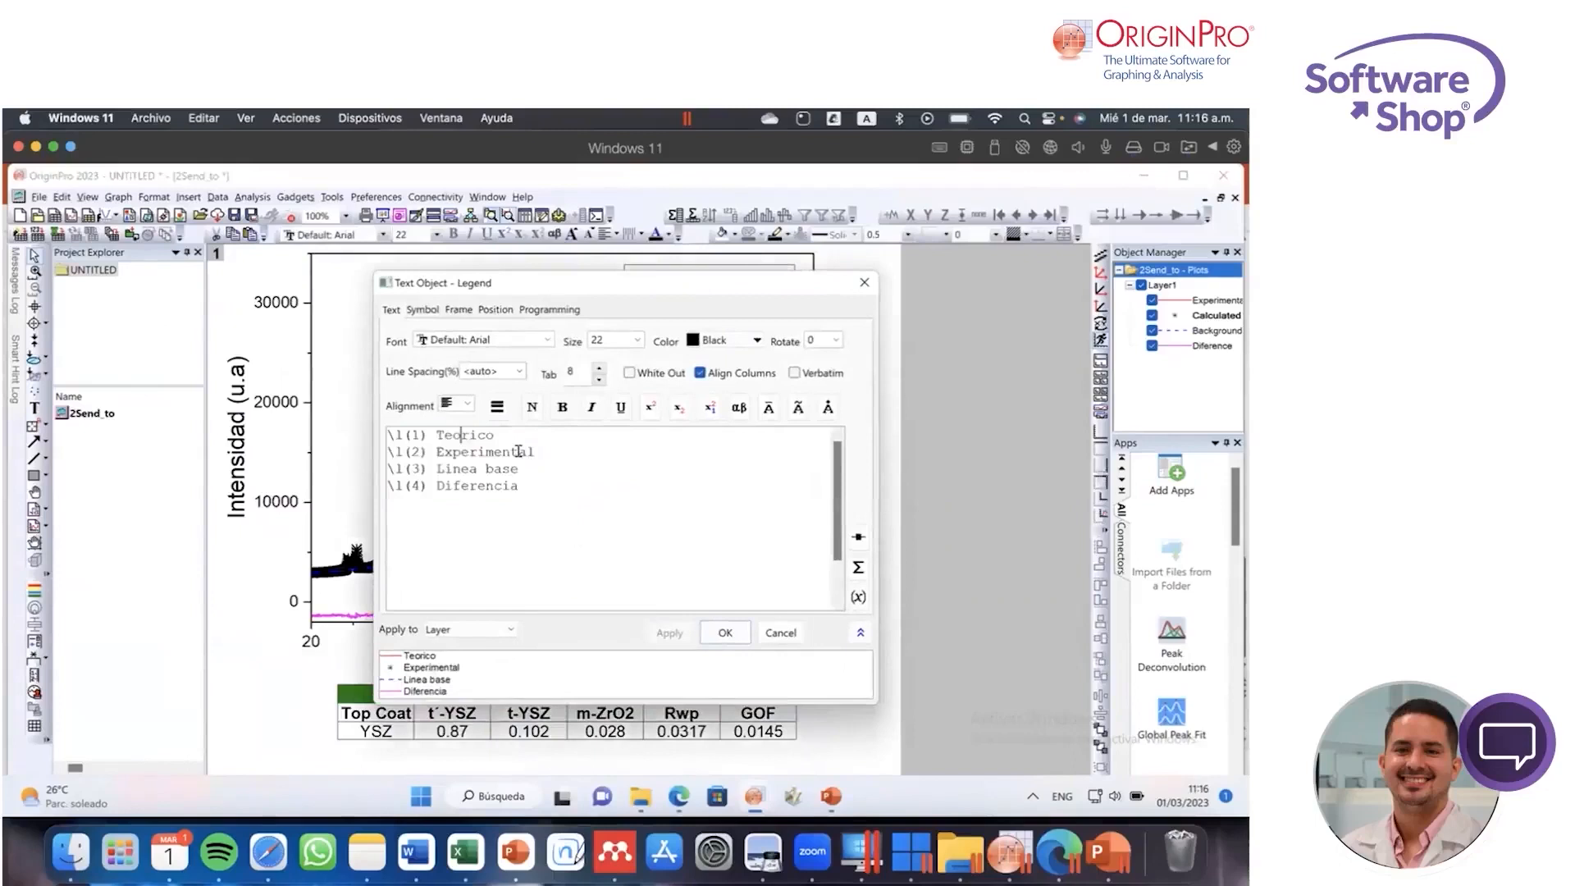
pyautogui.write('[o')
pyautogui.press('BackSpace')
pyautogui.press('BackSpace')
pyautogui.click(864, 119)
pyautogui.click(886, 165)
pyautogui.write('[e')
pyautogui.press('BackSpace')
pyautogui.press('BackSpace')
pyautogui.write('[o')
pyautogui.press('BackSpace')
pyautogui.press('BackSpace')
pyautogui.write('o')
pyautogui.click(722, 633)
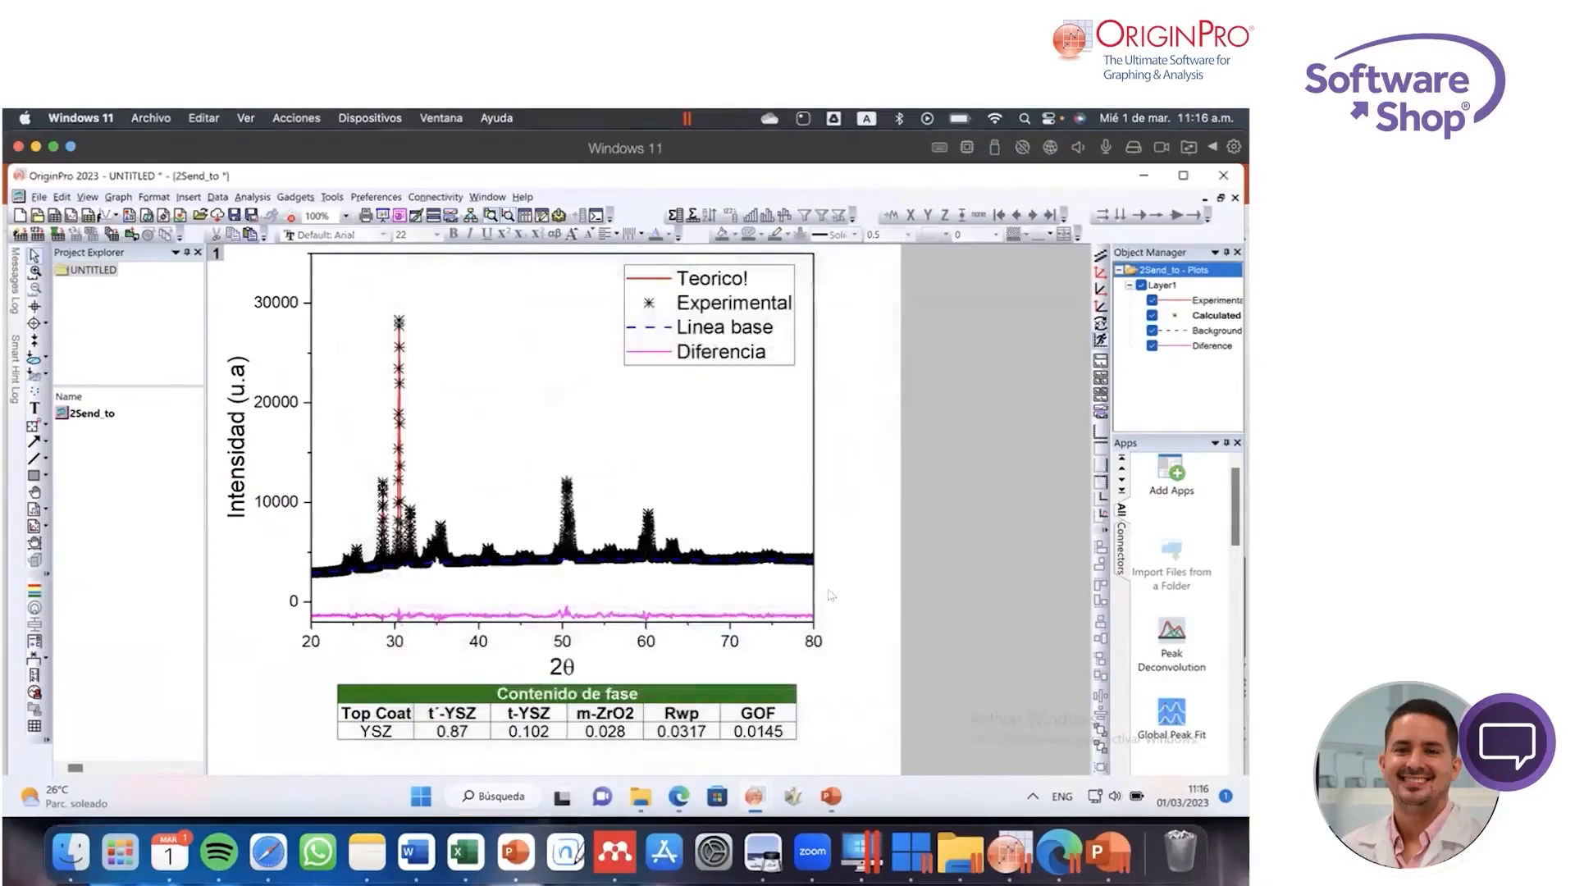
# Step: Close the OriginPro window of the embedded graph, return to PowerPoint and deselect the graph on slide 4
pyautogui.click(1223, 176)
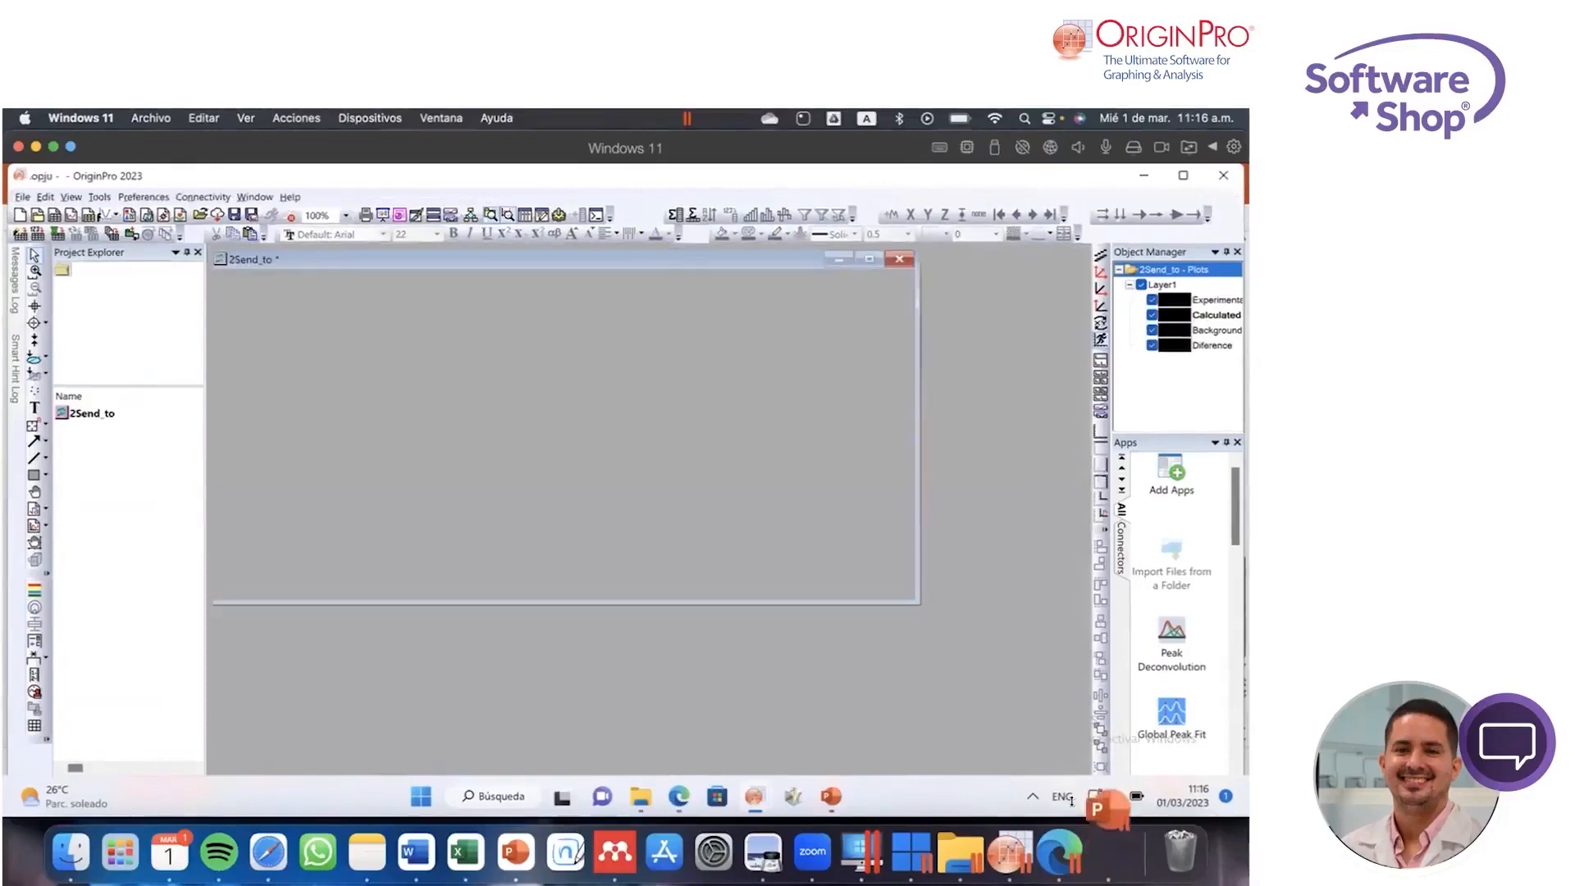
pyautogui.click(1103, 841)
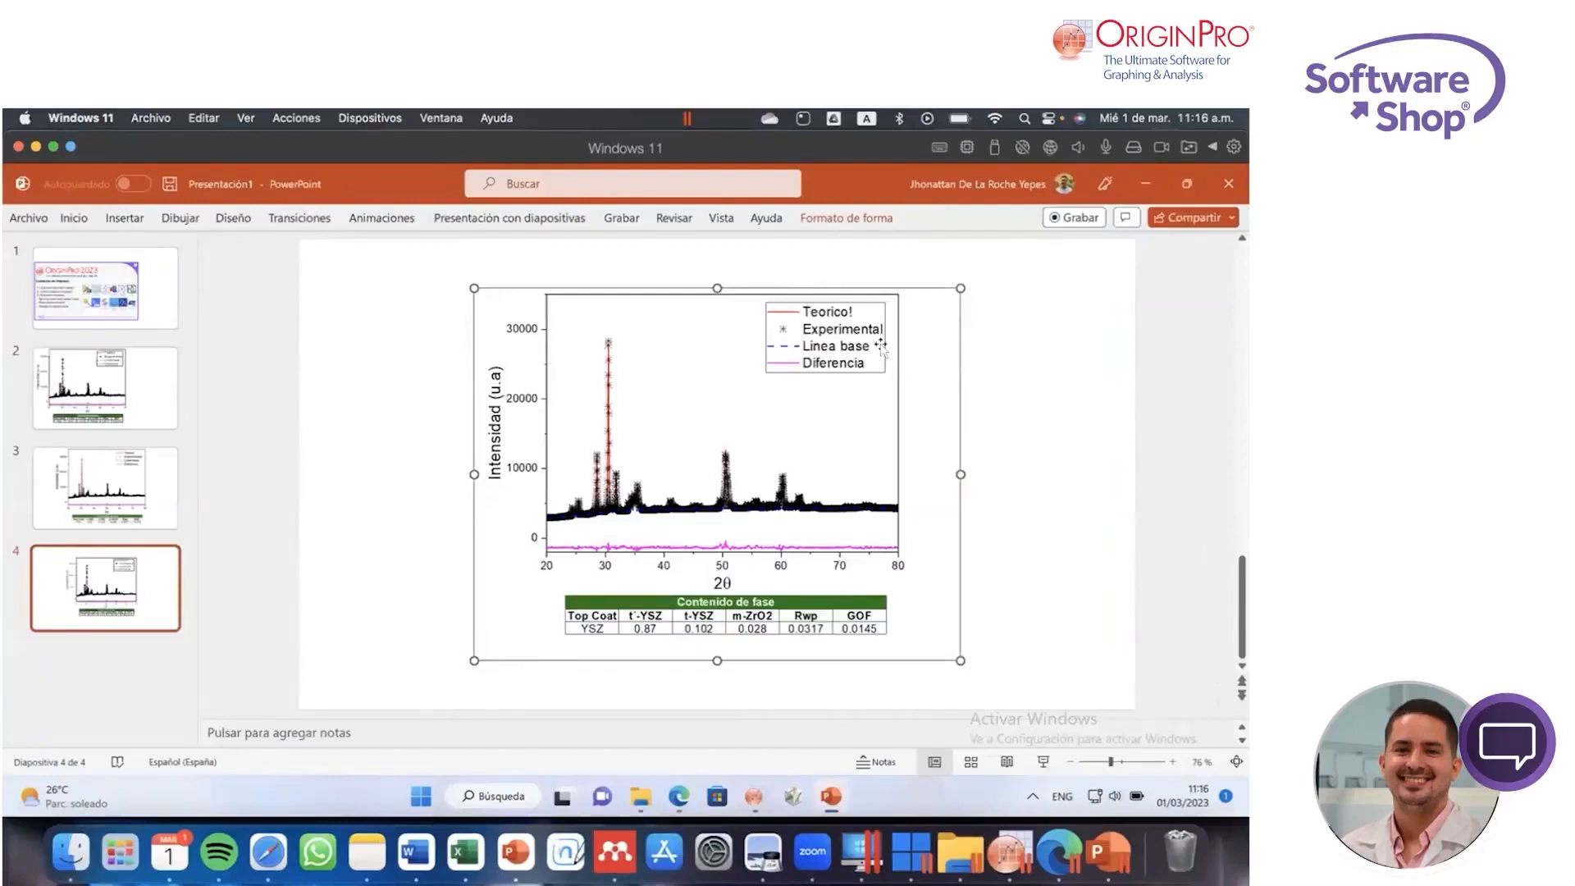
pyautogui.click(1055, 368)
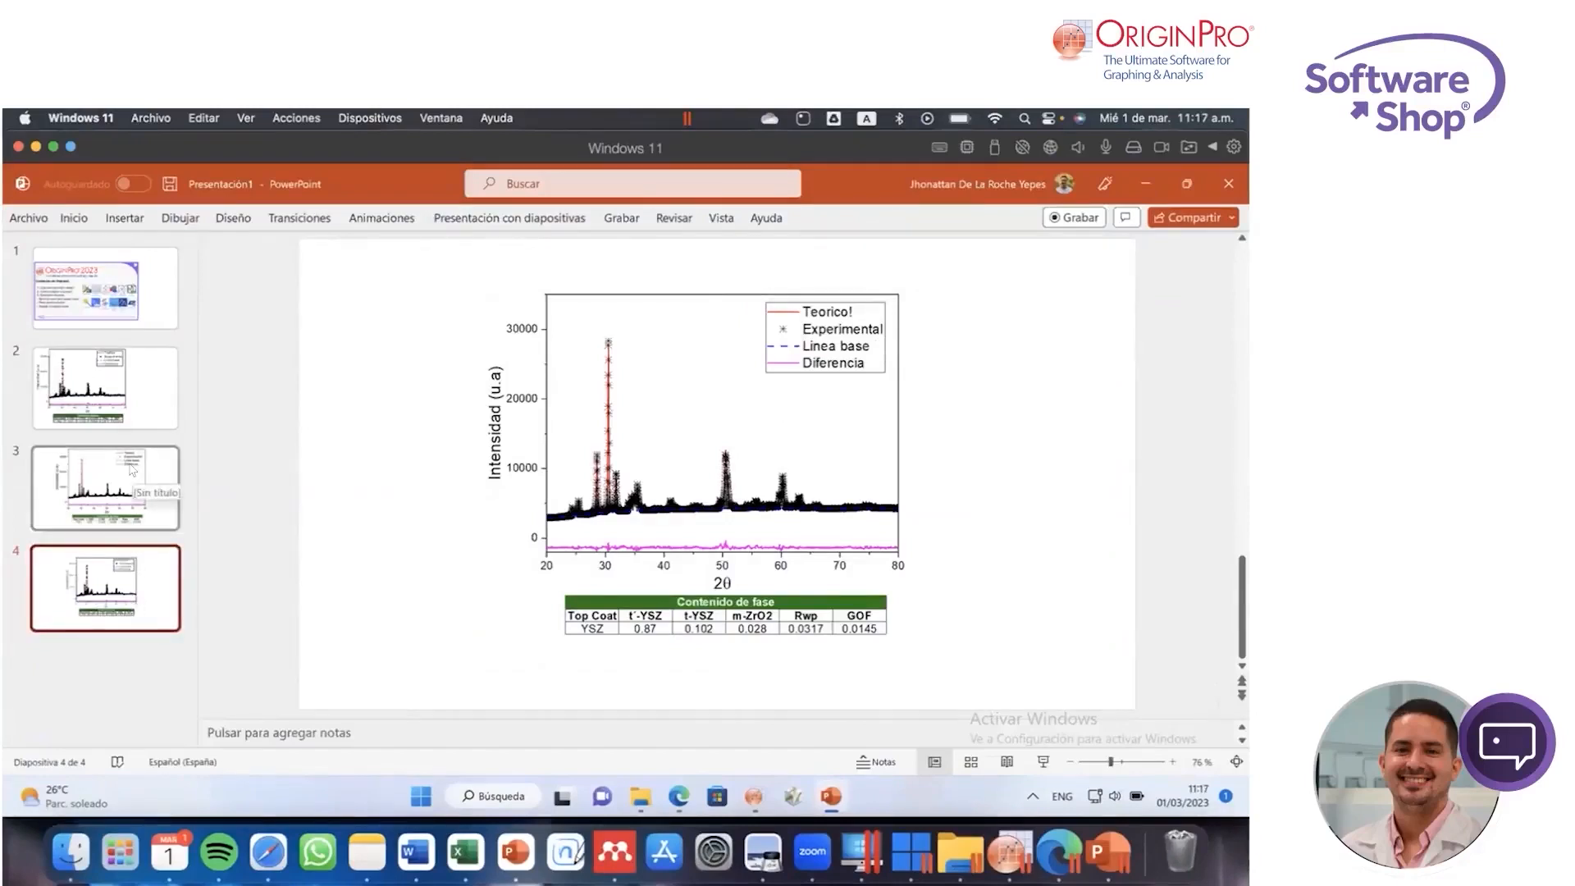
# Step: Switch to the WCS Marzo 2023 project in OriginPro and launch the Send Graphs to PDF app with US Letter - Landscape page size
pyautogui.click(1010, 853)
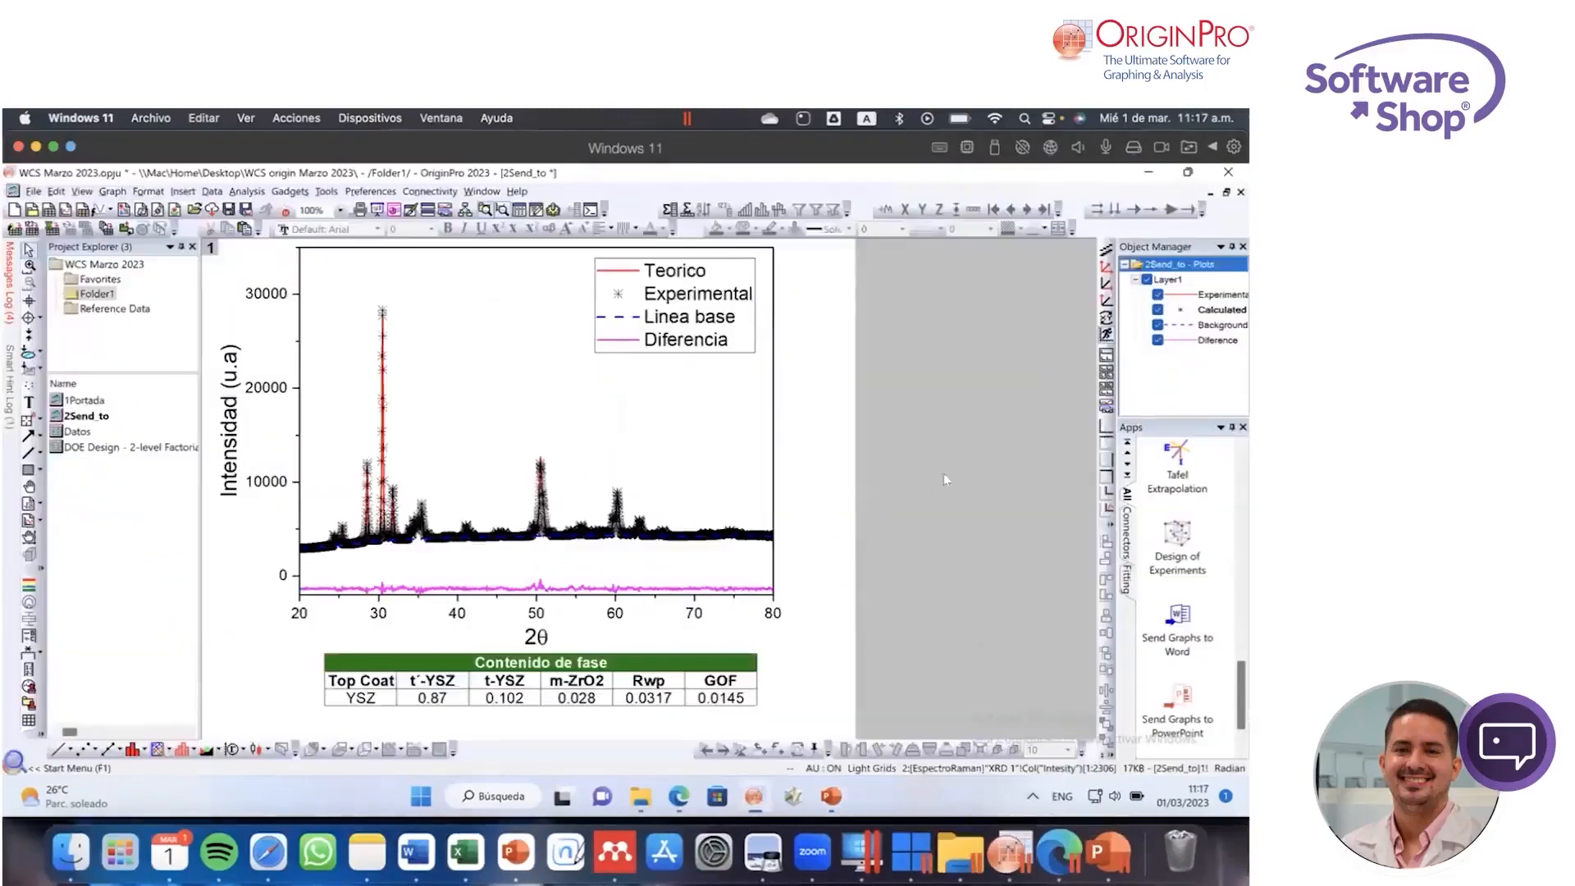
pyautogui.scroll(5, 1199, 585)
pyautogui.scroll(-3, 1199, 585)
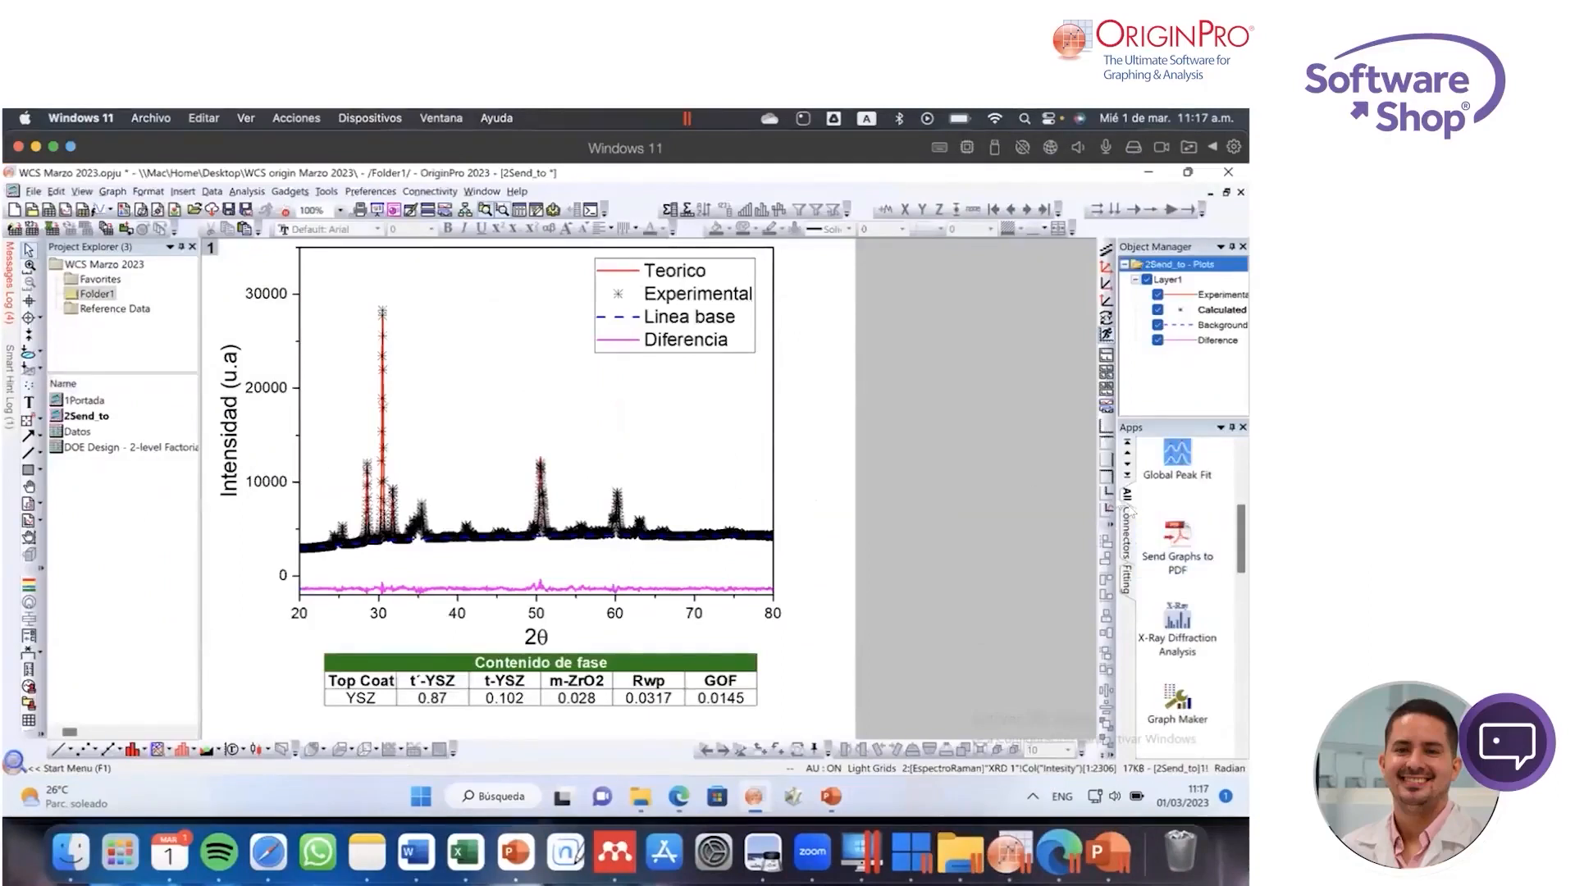
pyautogui.click(1177, 541)
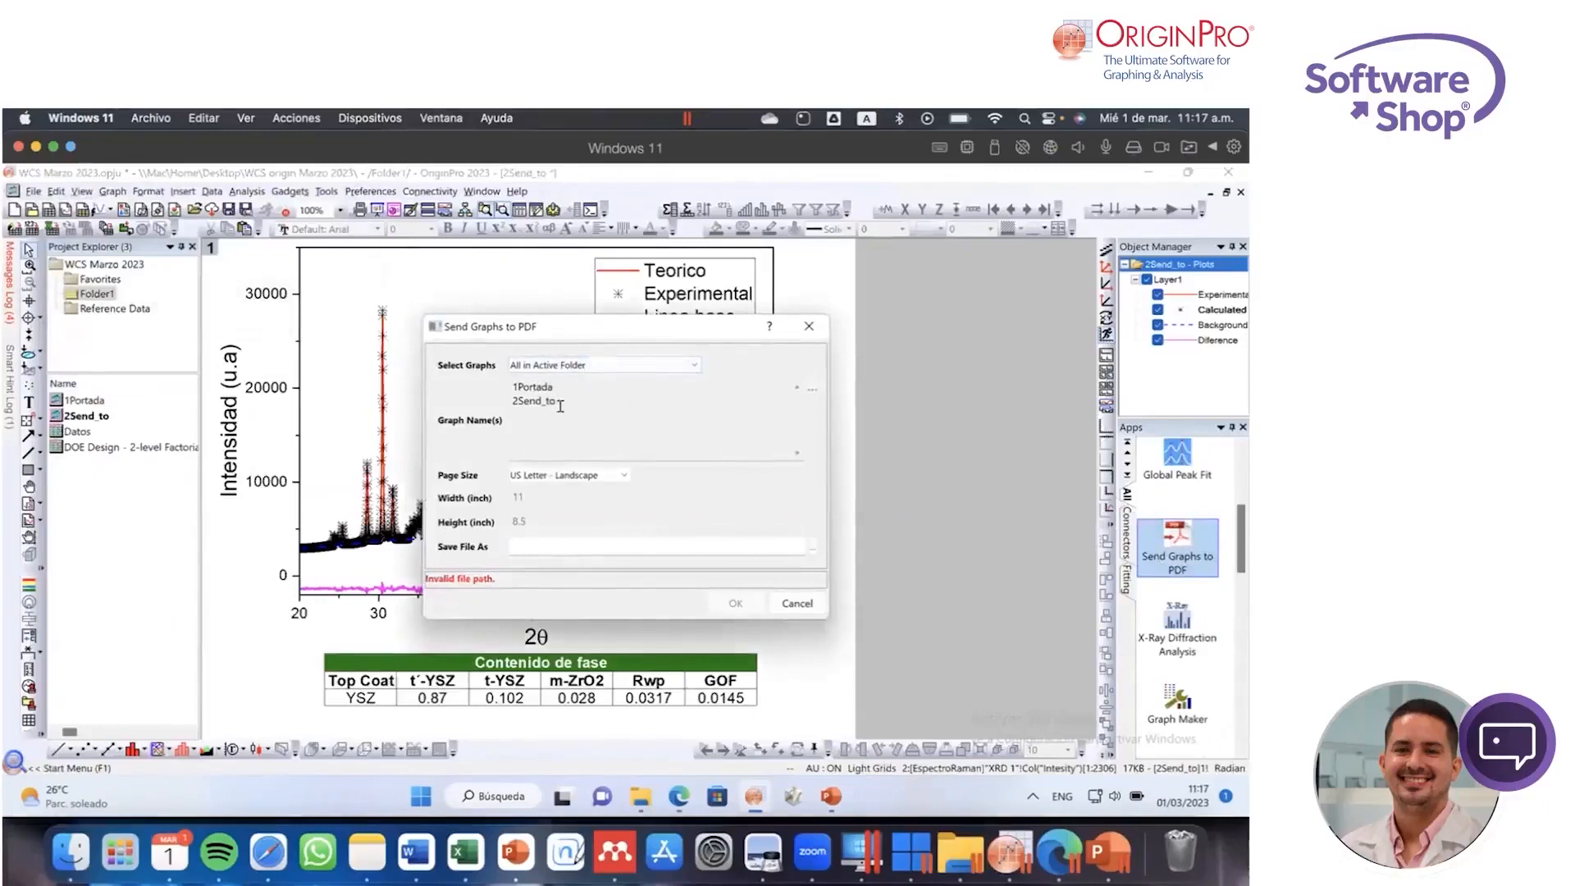
pyautogui.click(595, 476)
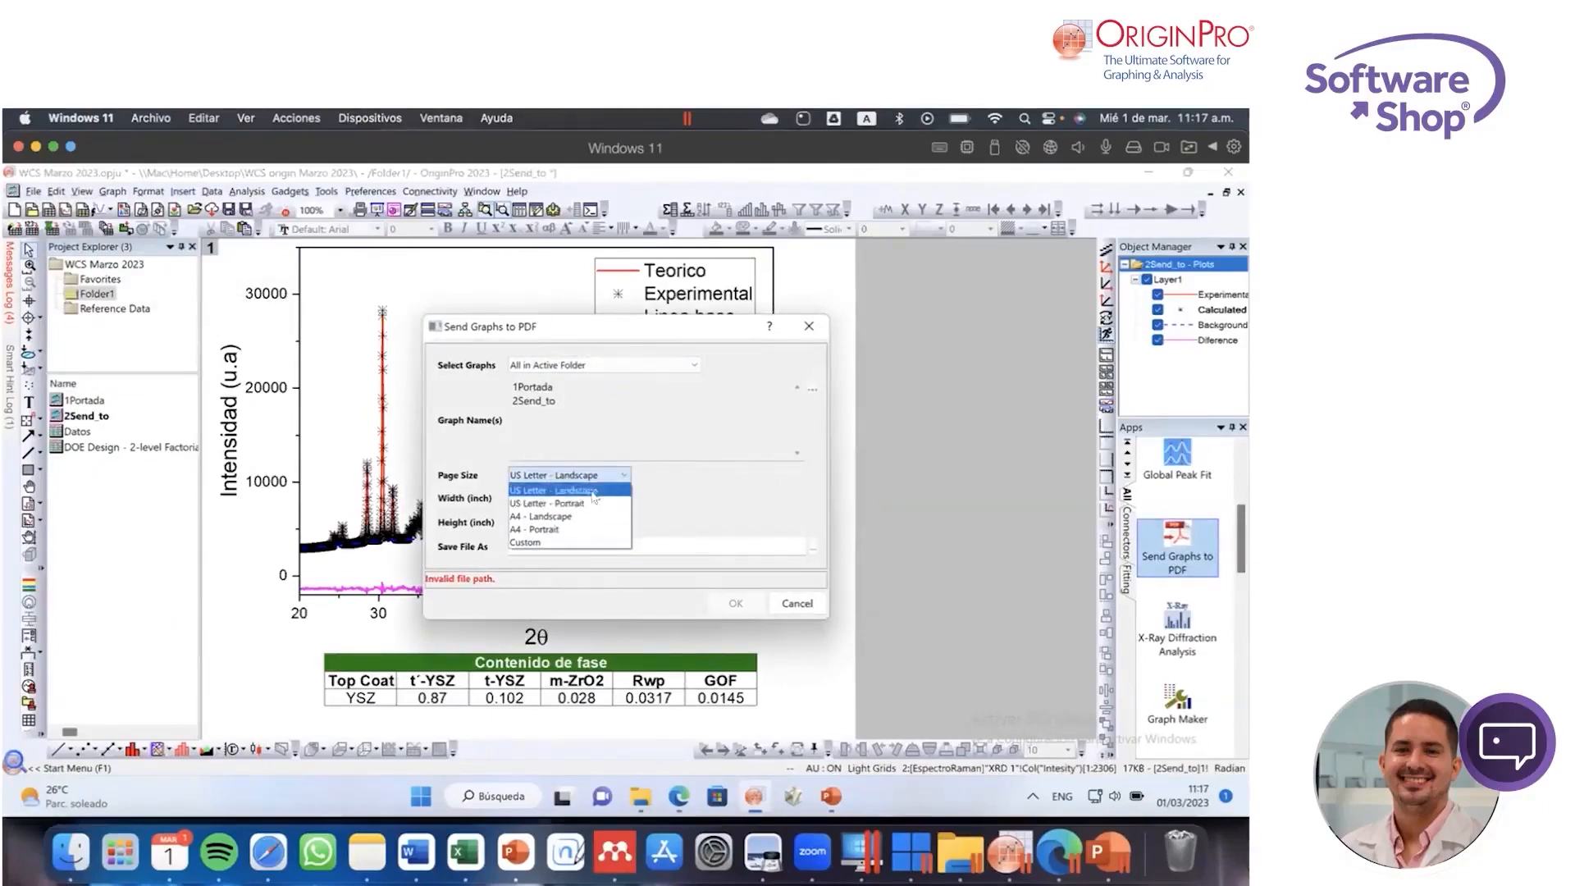
pyautogui.click(594, 491)
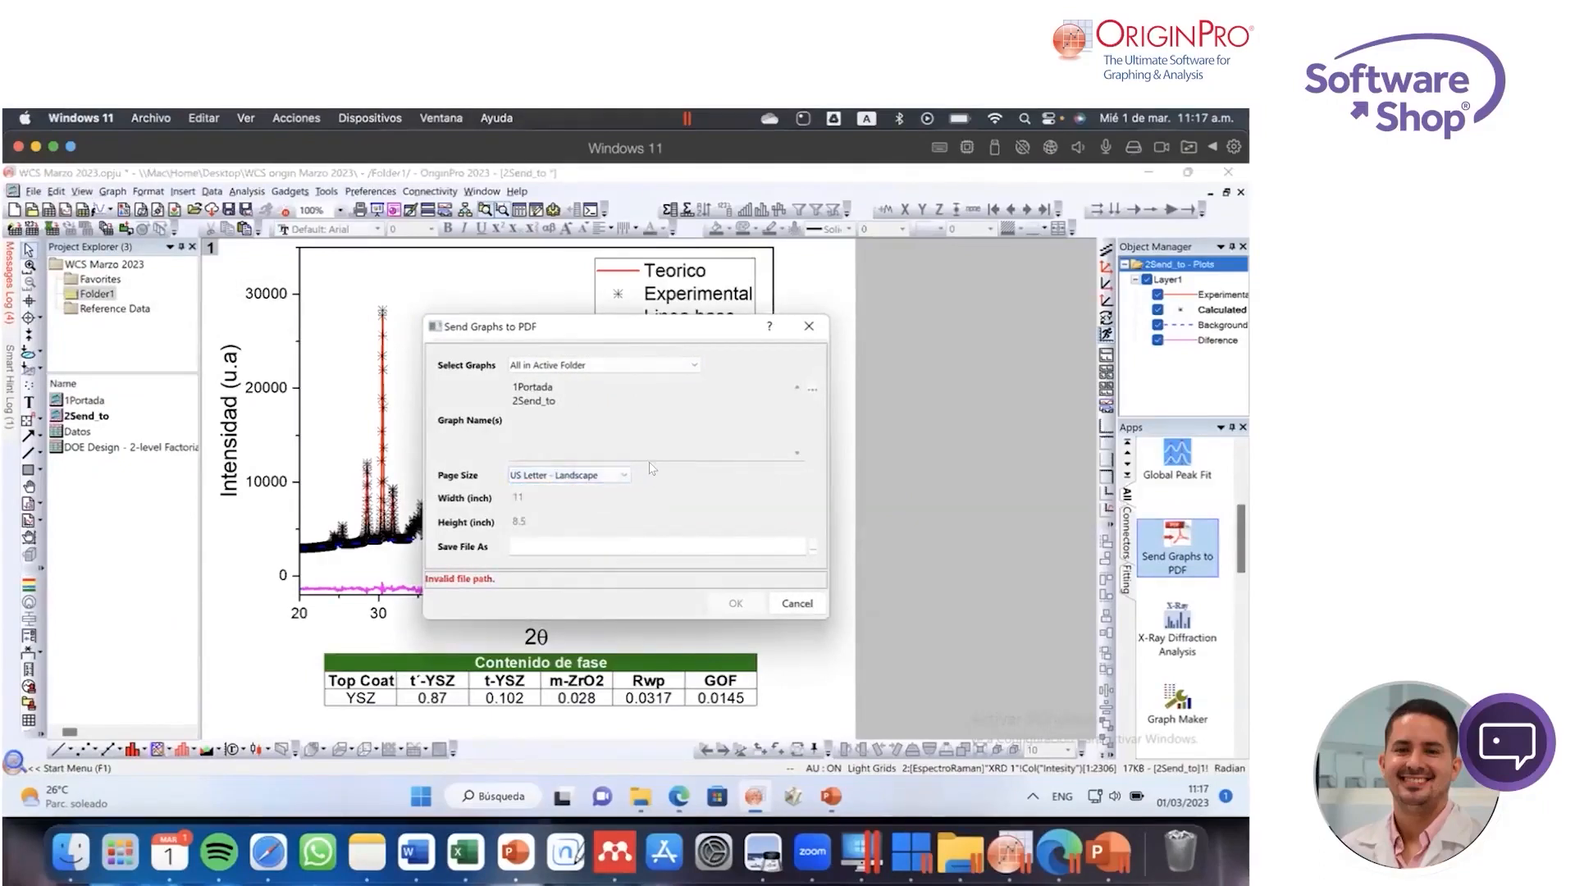
# Step: Set the output file to prueba2.pdf on the Desktop and send all graphs in the active folder to PDF
pyautogui.click(635, 539)
pyautogui.click(812, 547)
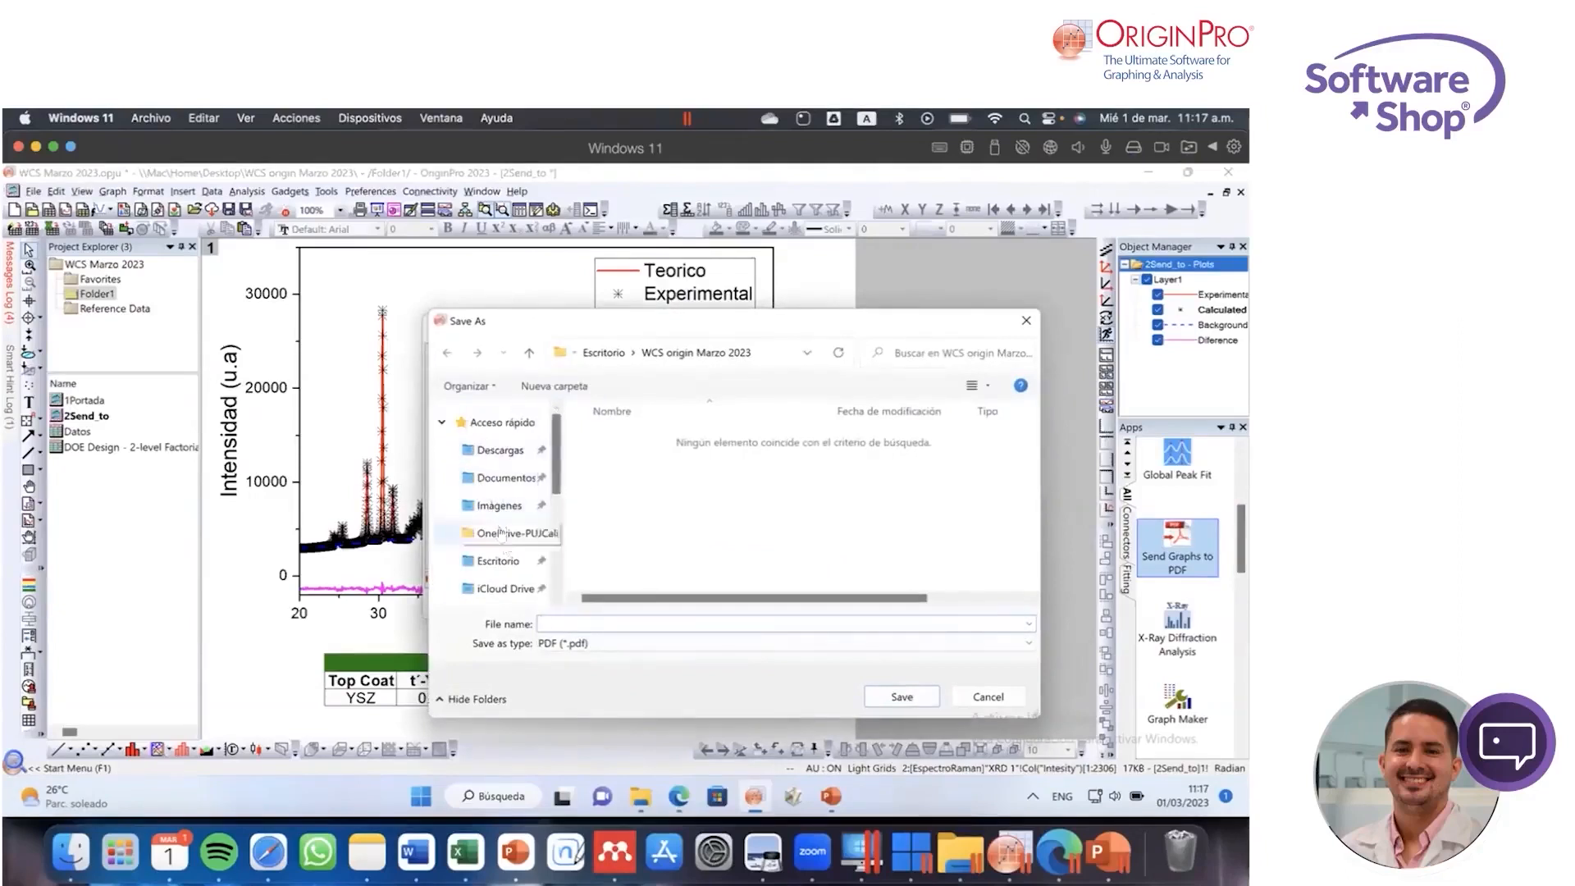
pyautogui.click(498, 560)
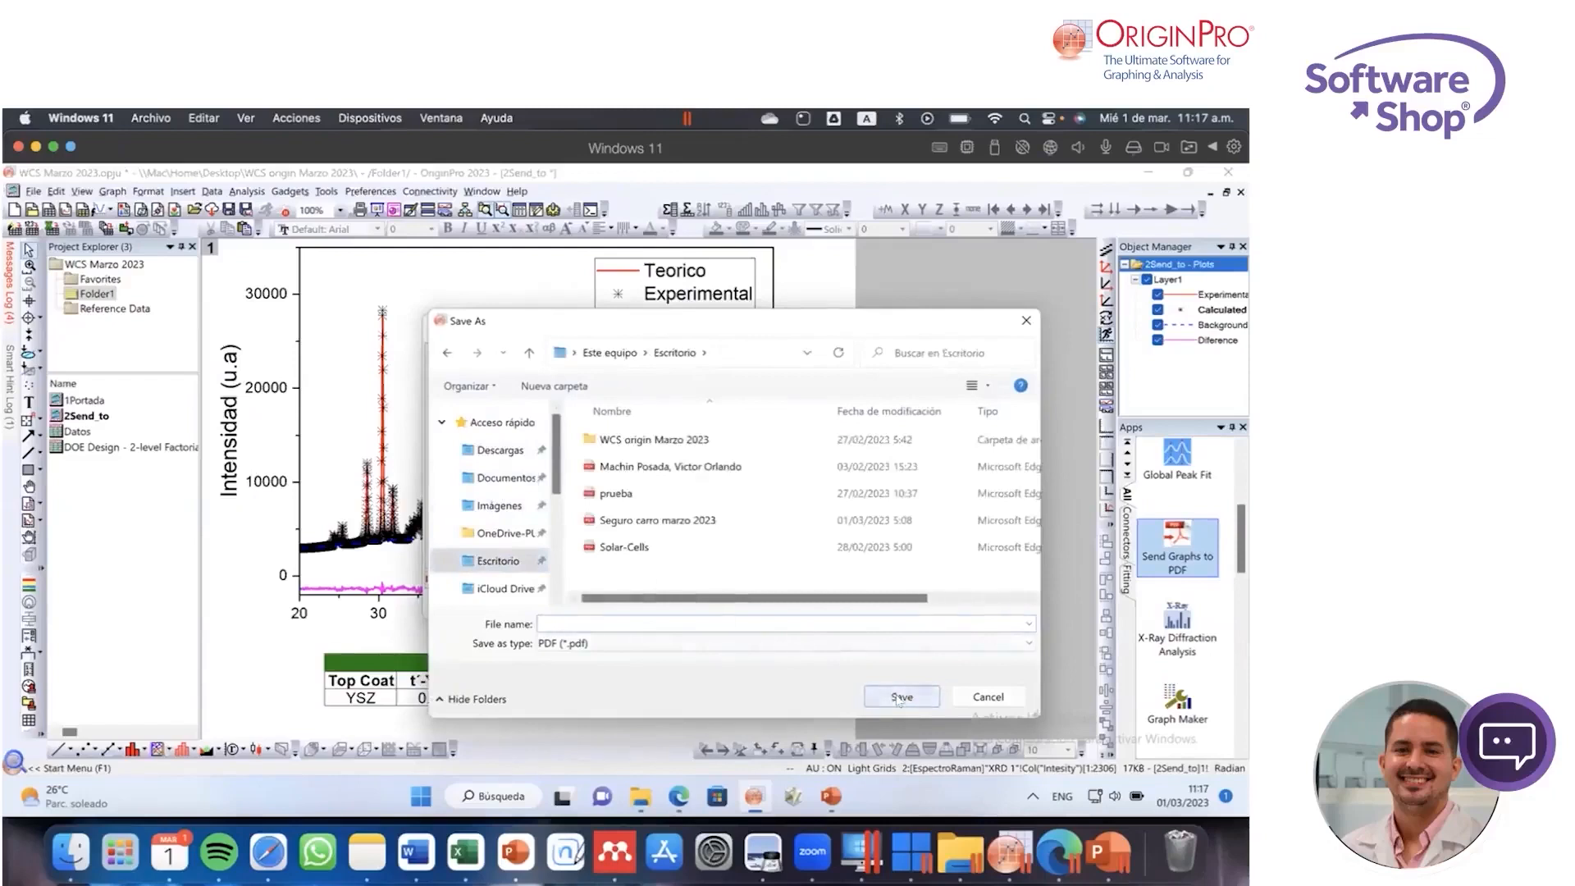
pyautogui.click(635, 618)
pyautogui.write('Prueba')
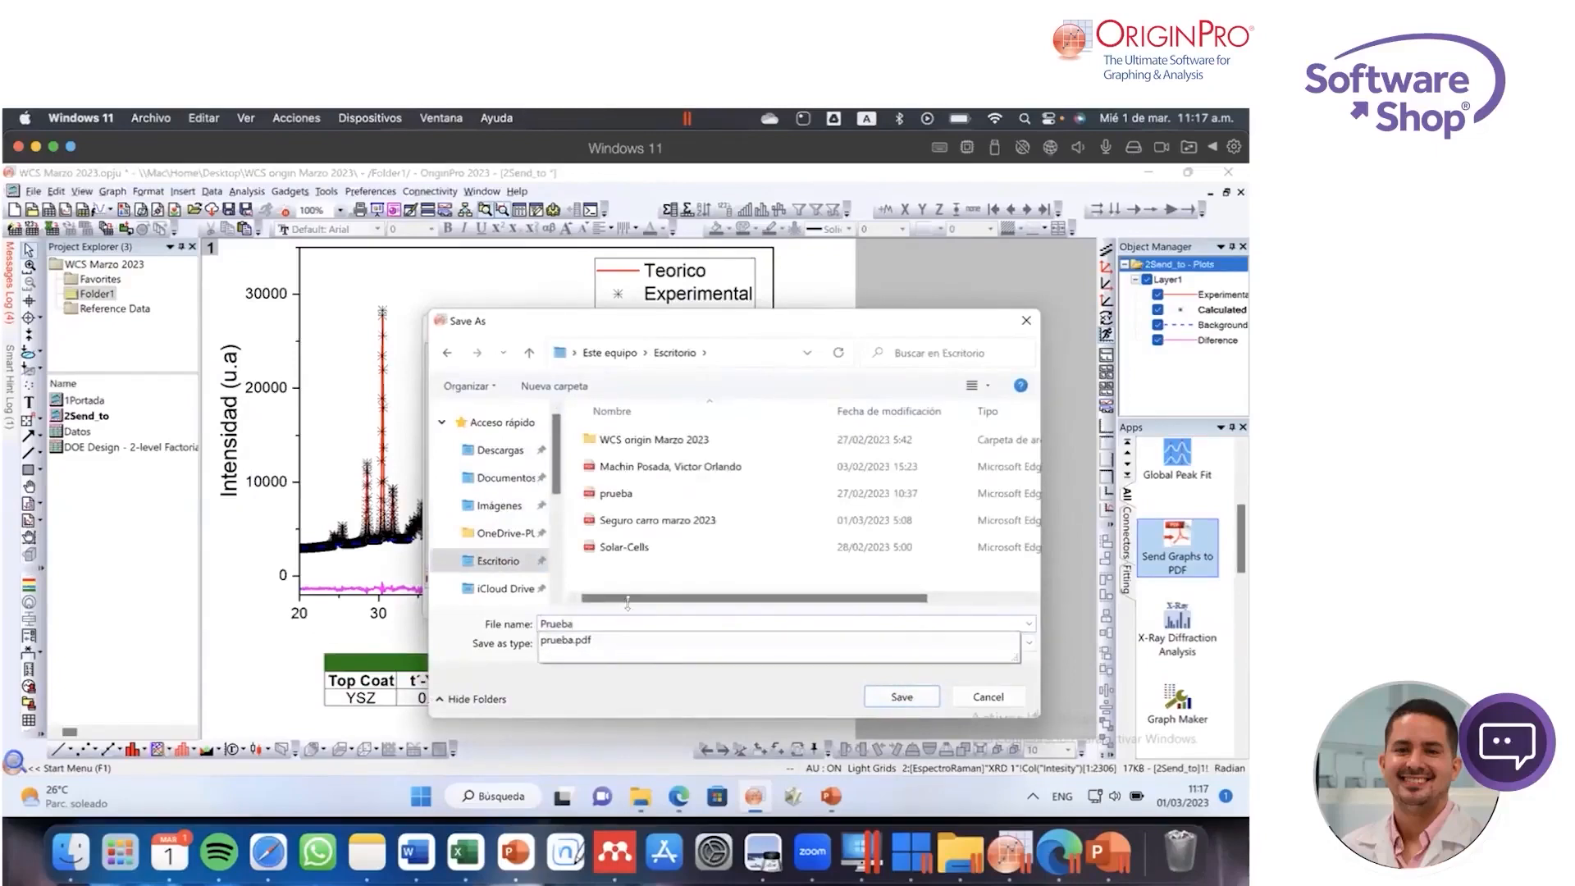
pyautogui.click(632, 493)
pyautogui.click(612, 623)
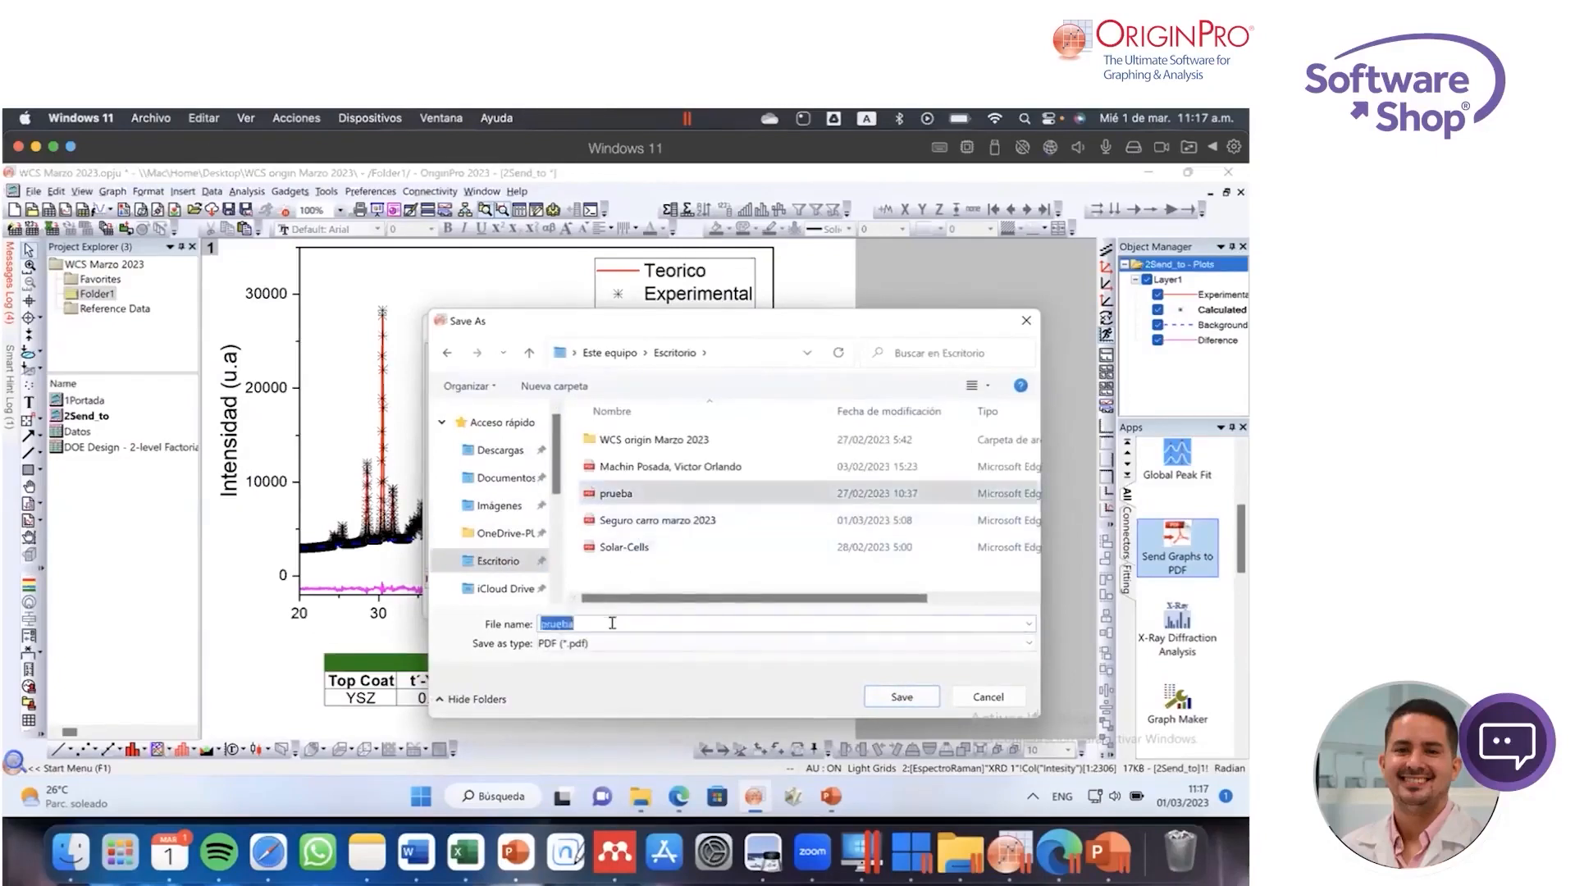
pyautogui.click(900, 696)
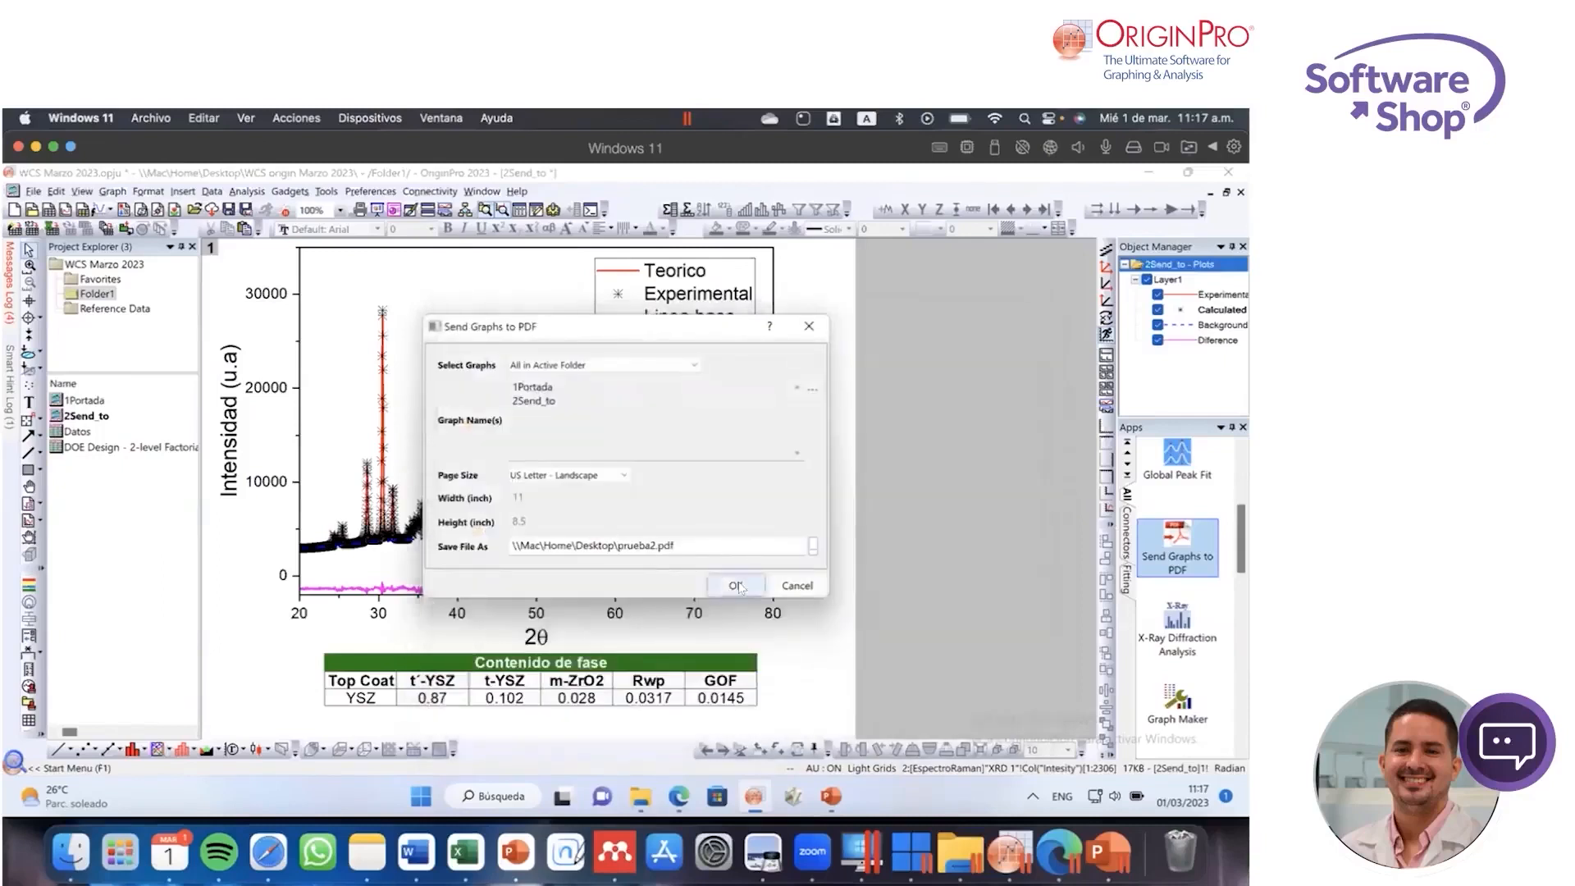
pyautogui.click(736, 586)
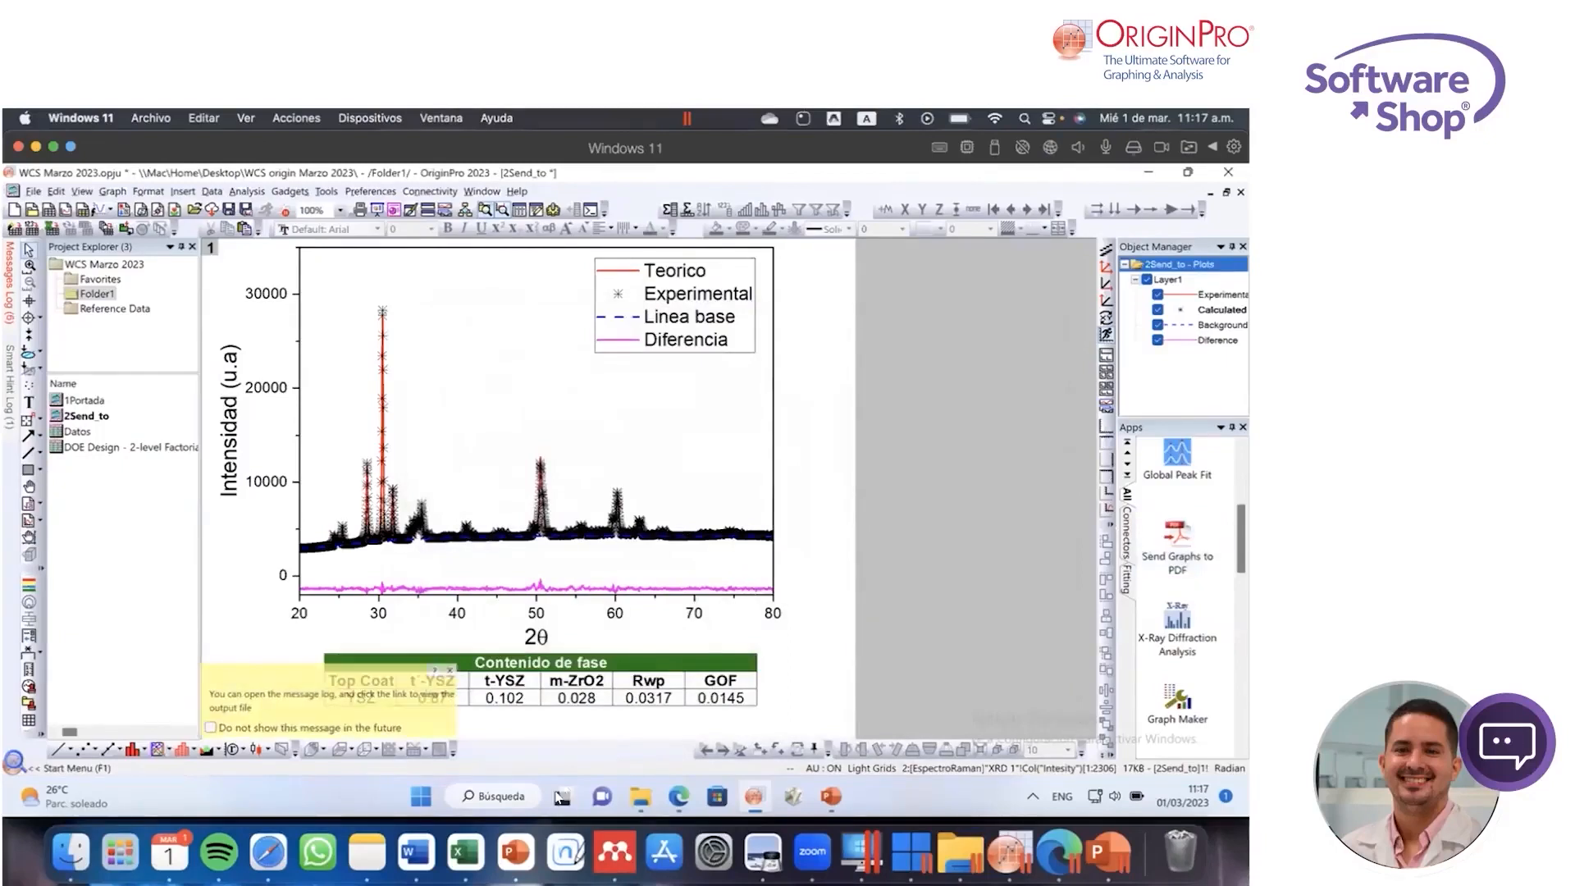
# Step: Open prueba2.pdf from the Escritorio folder in Microsoft Edge
pyautogui.click(638, 794)
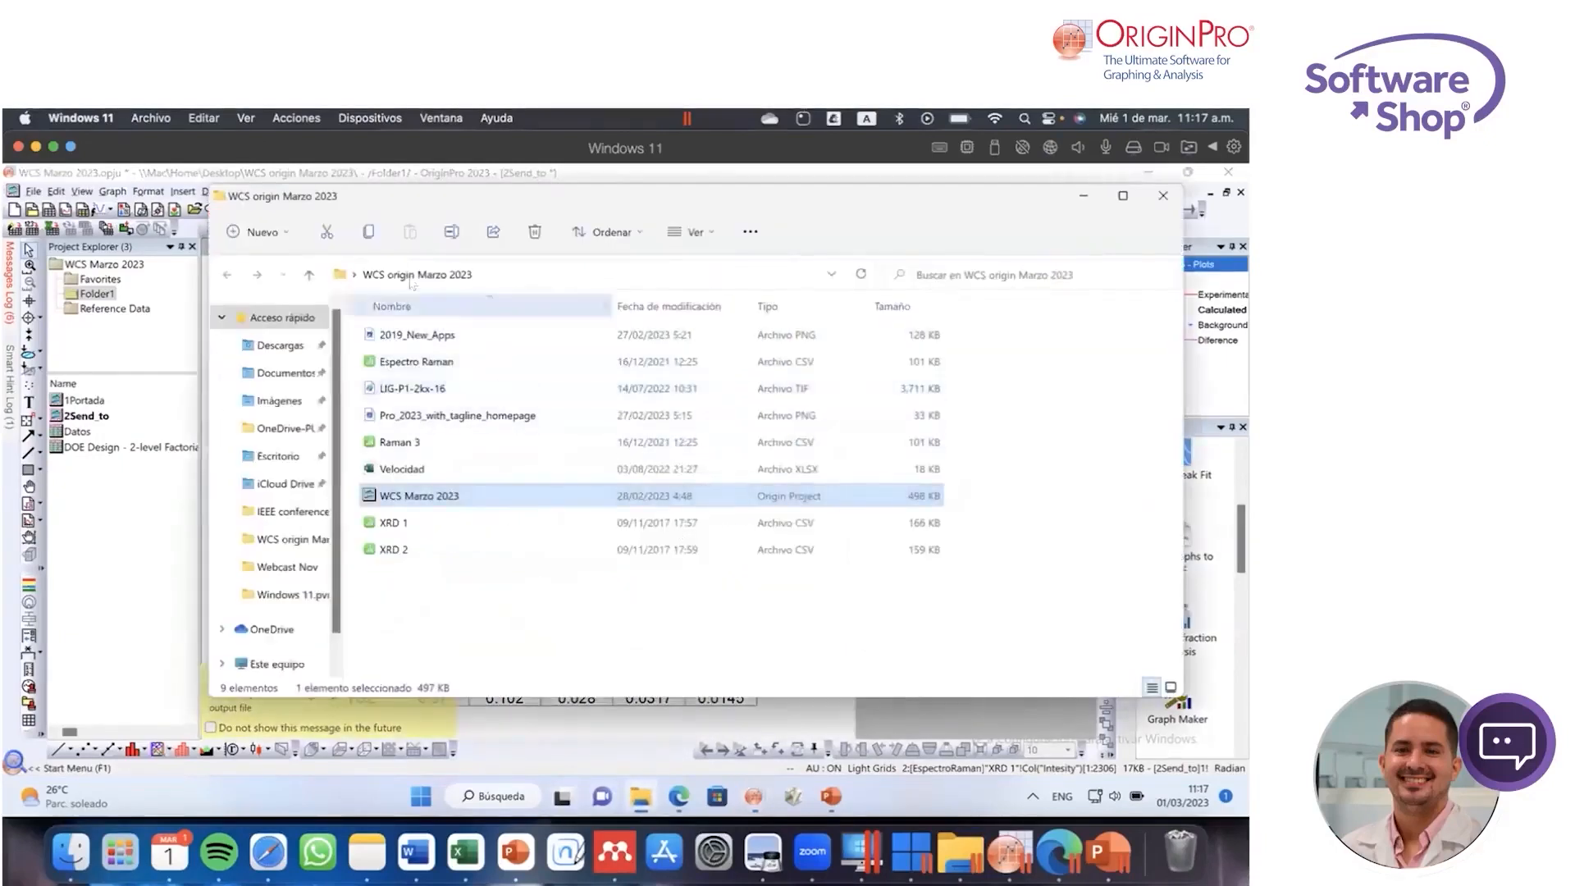
pyautogui.click(291, 463)
pyautogui.click(634, 521)
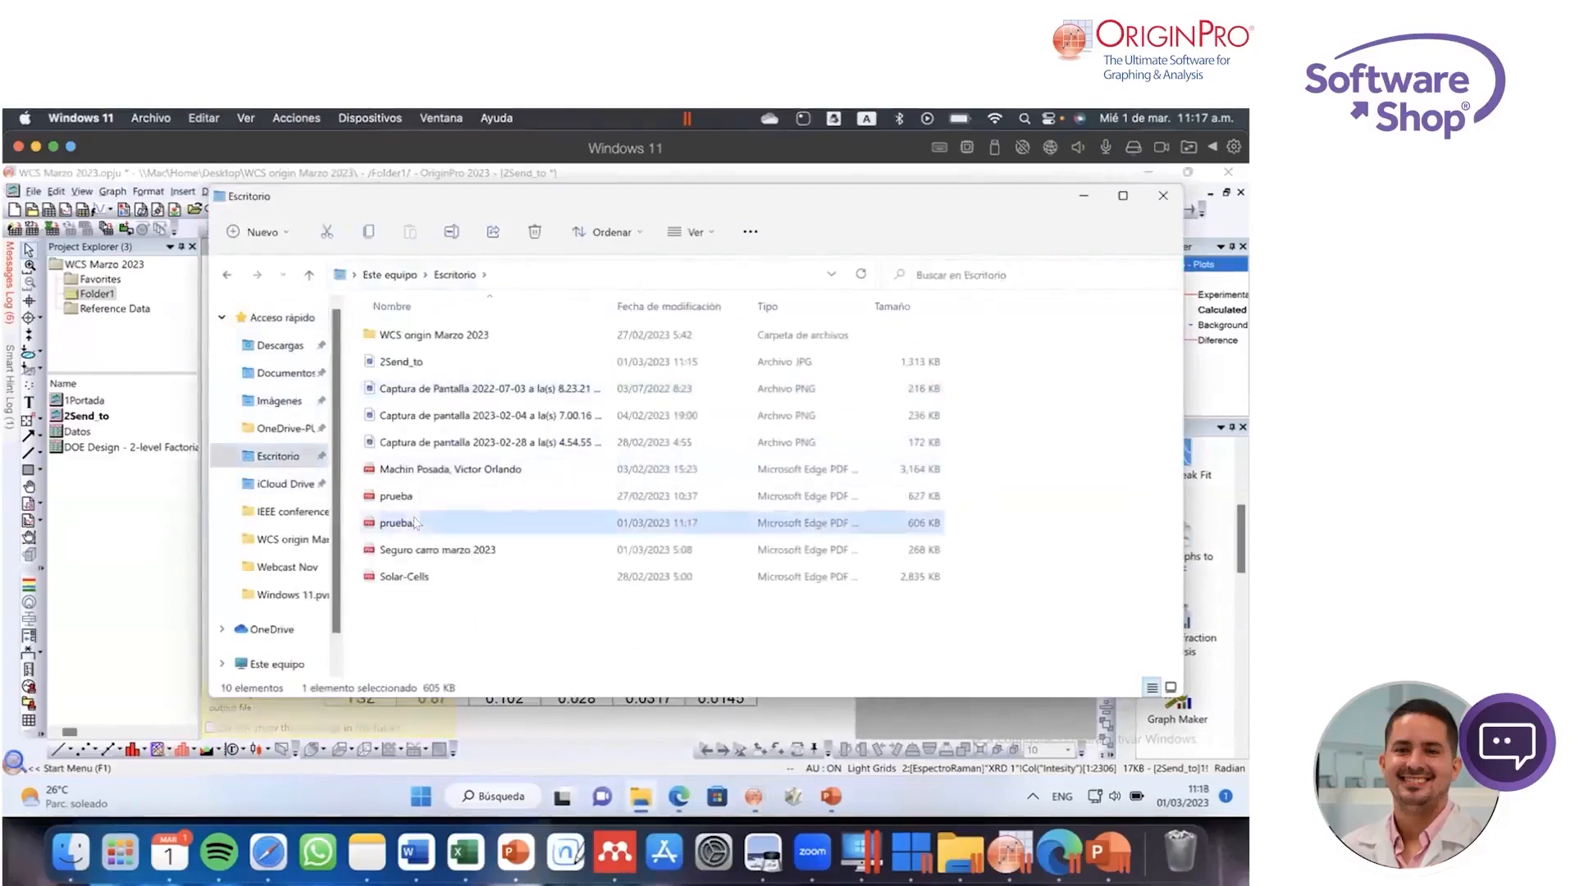
pyautogui.doubleClick(557, 526)
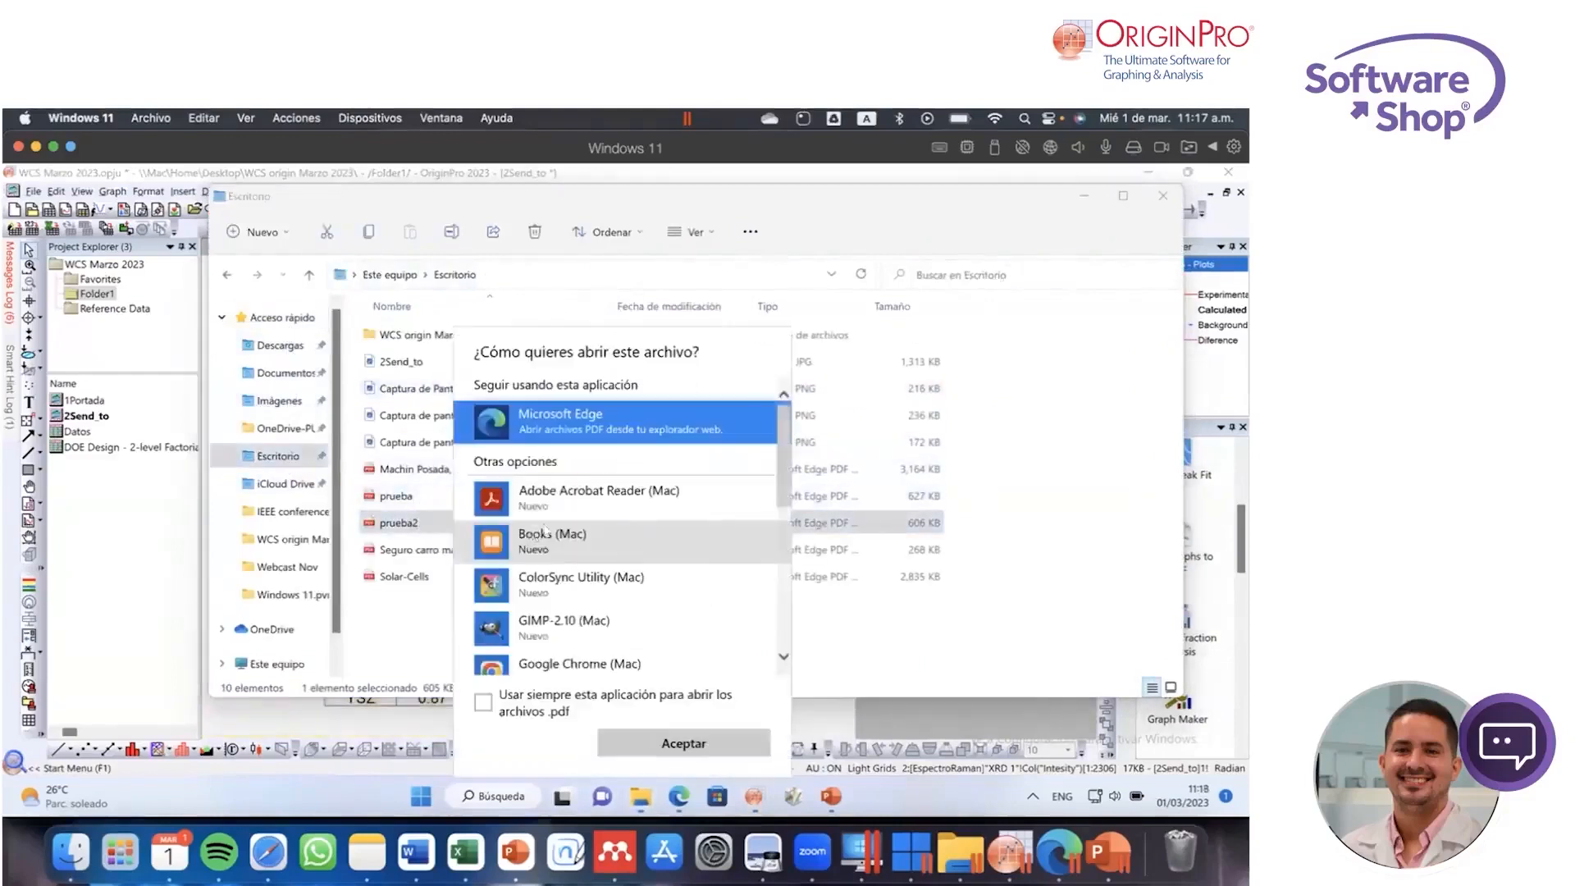
pyautogui.click(683, 743)
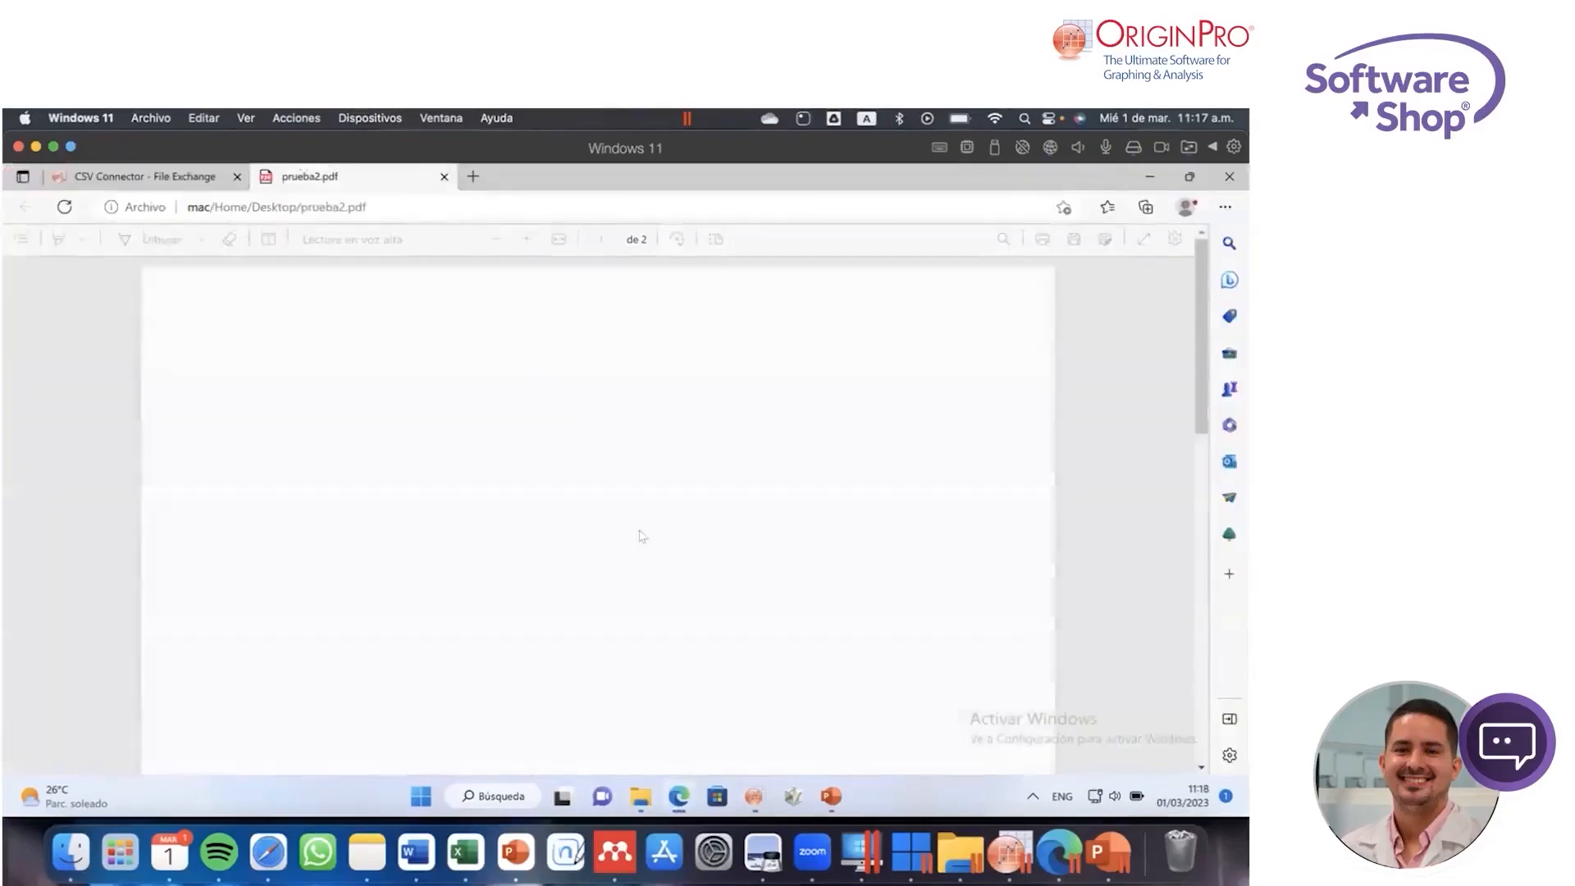
# Step: Examine both pages of prueba2.pdf to check the exported cover and diffraction graph
pyautogui.scroll(-10, 649, 533)
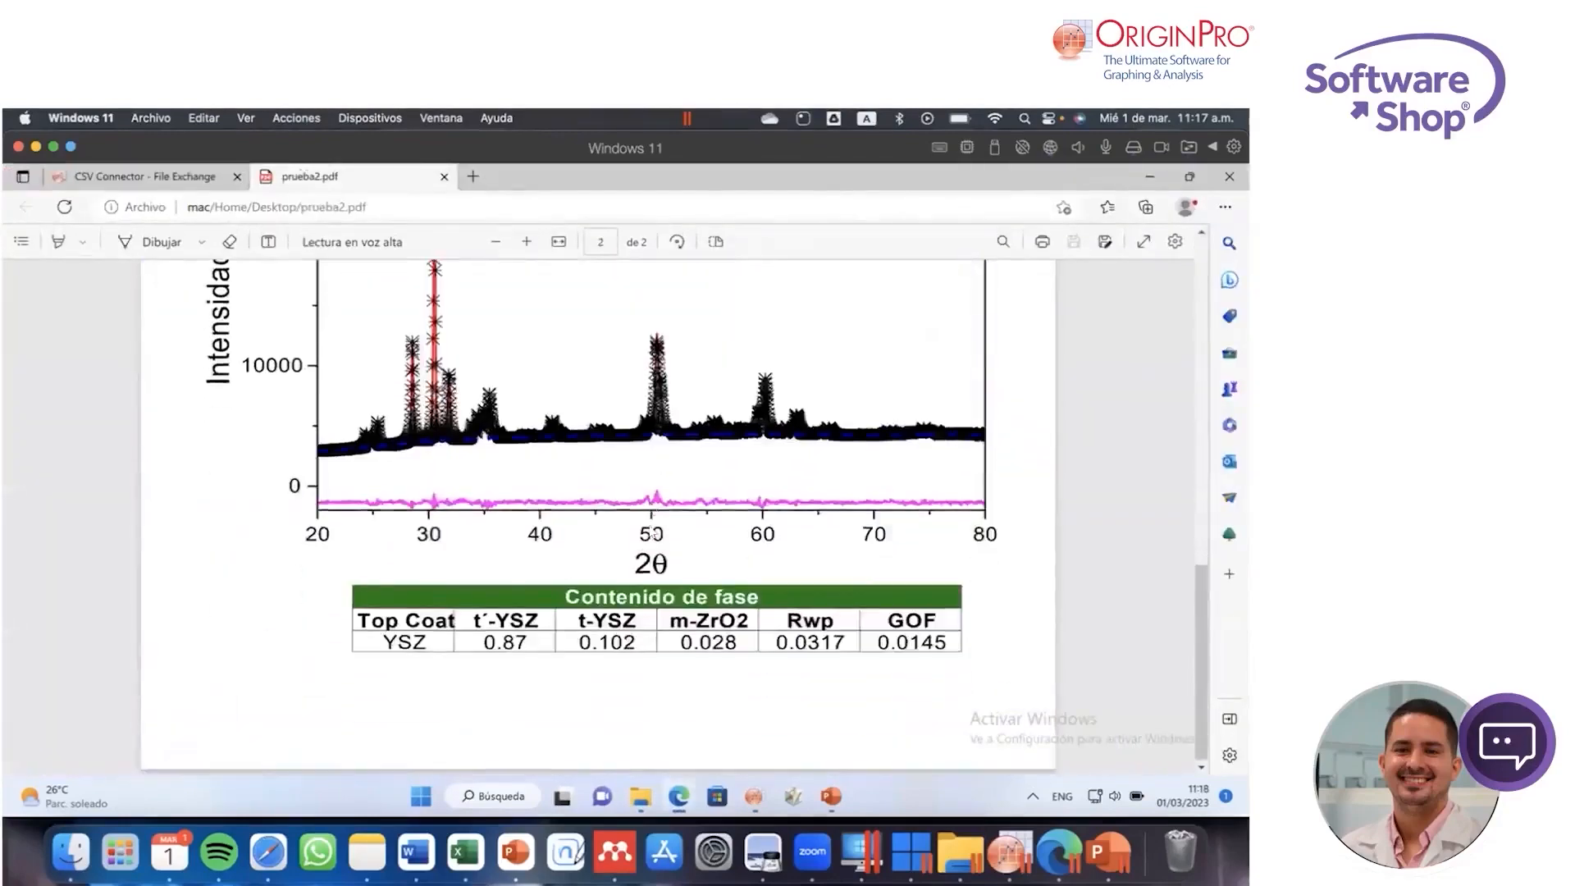
pyautogui.scroll(10, 651, 532)
pyautogui.scroll(1, 650, 531)
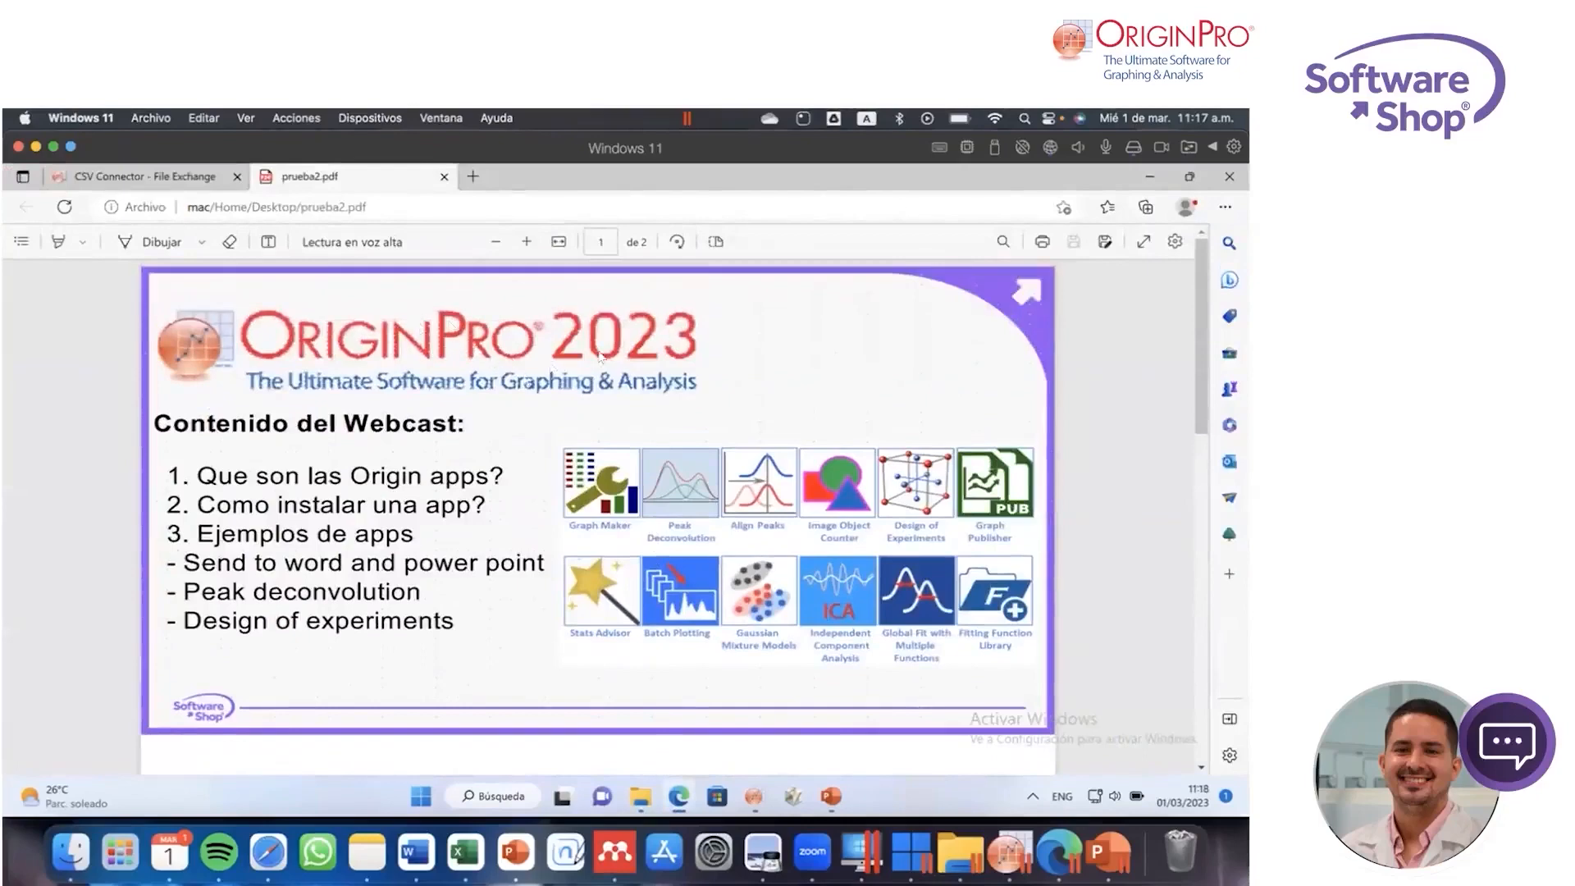
pyautogui.scroll(-8, 764, 471)
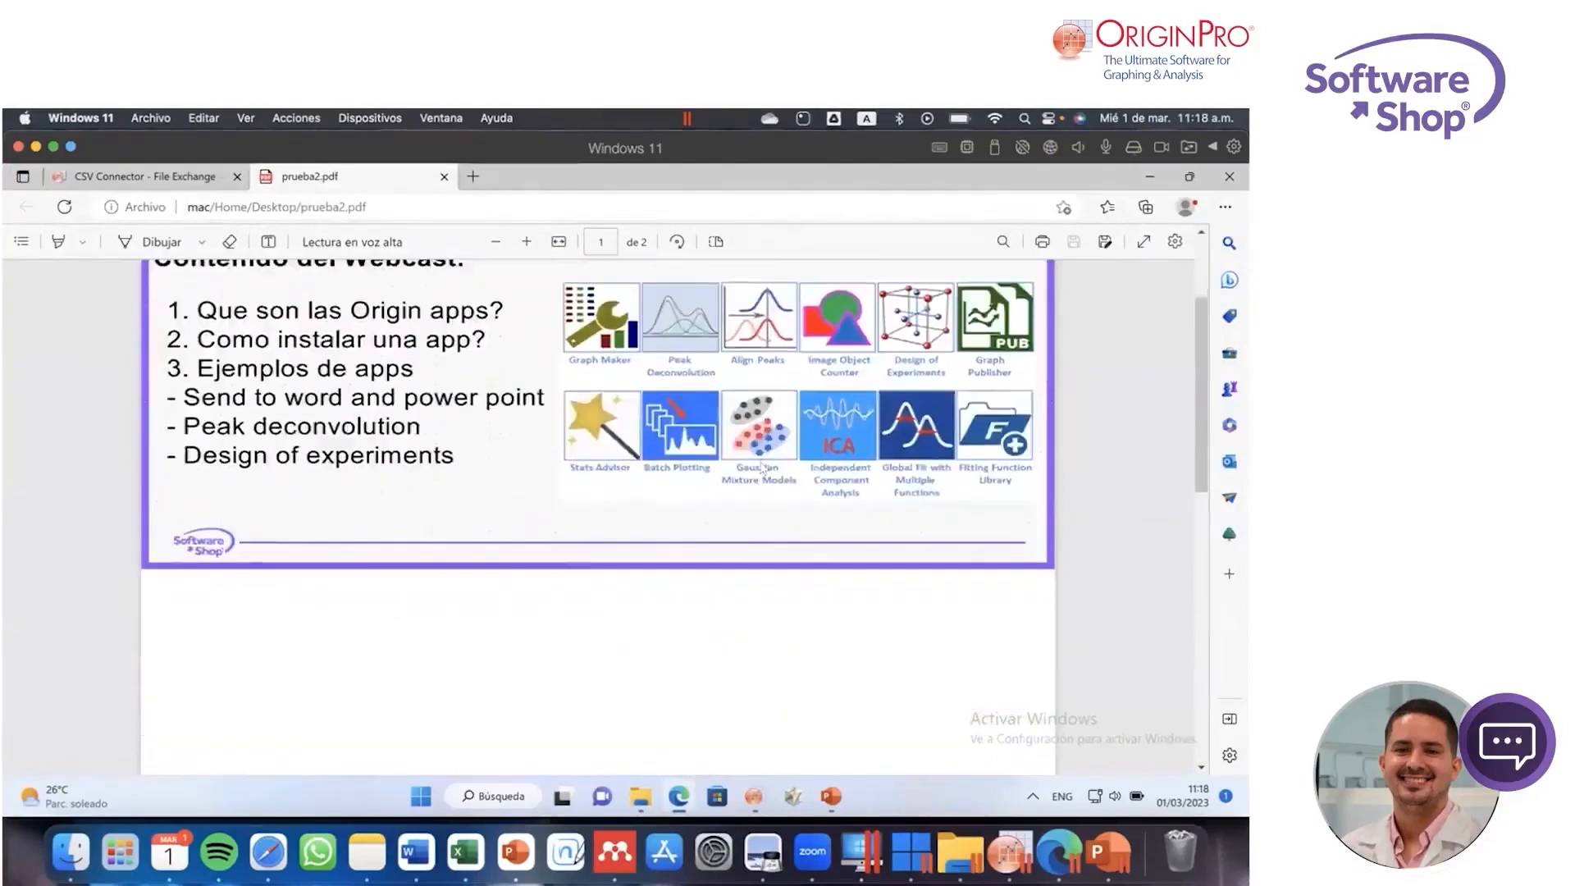
pyautogui.scroll(8, 762, 468)
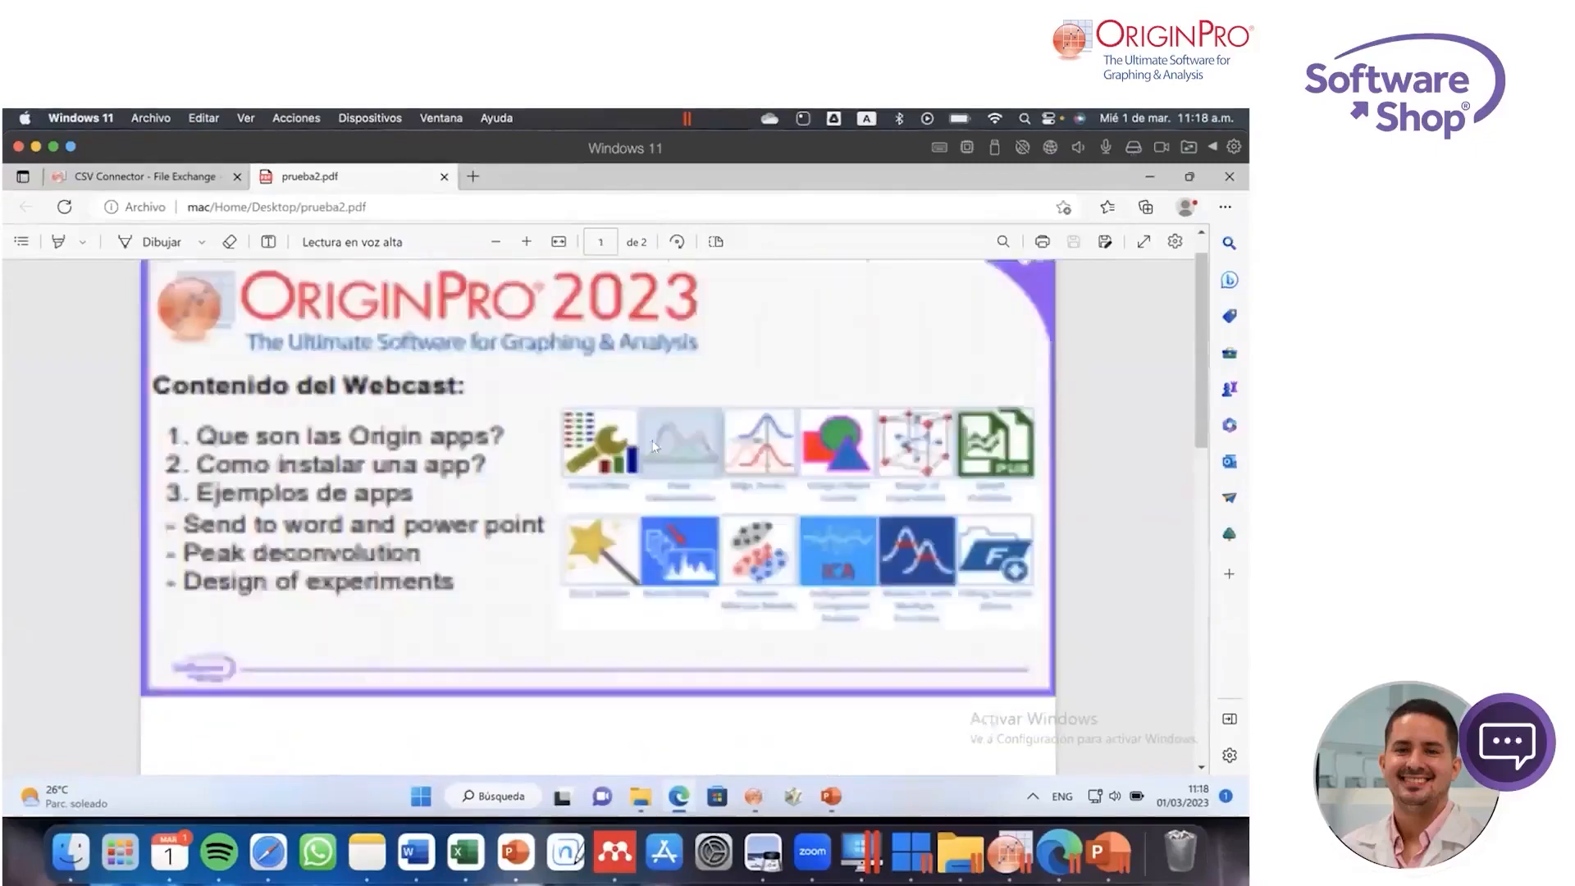
pyautogui.scroll(-8, 678, 488)
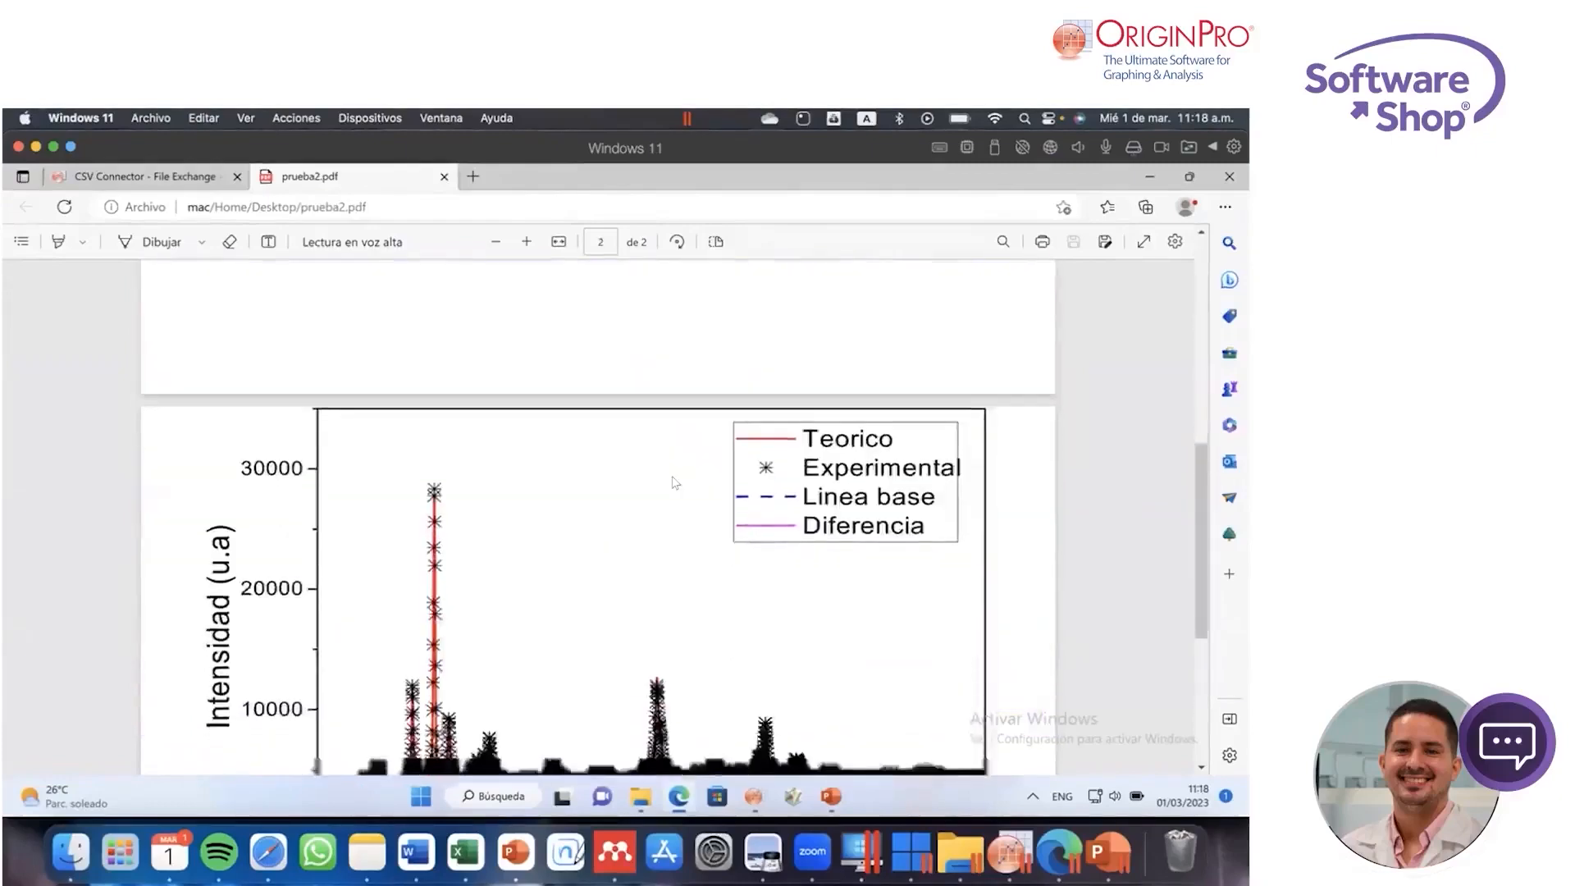
pyautogui.scroll(7, 671, 482)
pyautogui.scroll(1, 673, 481)
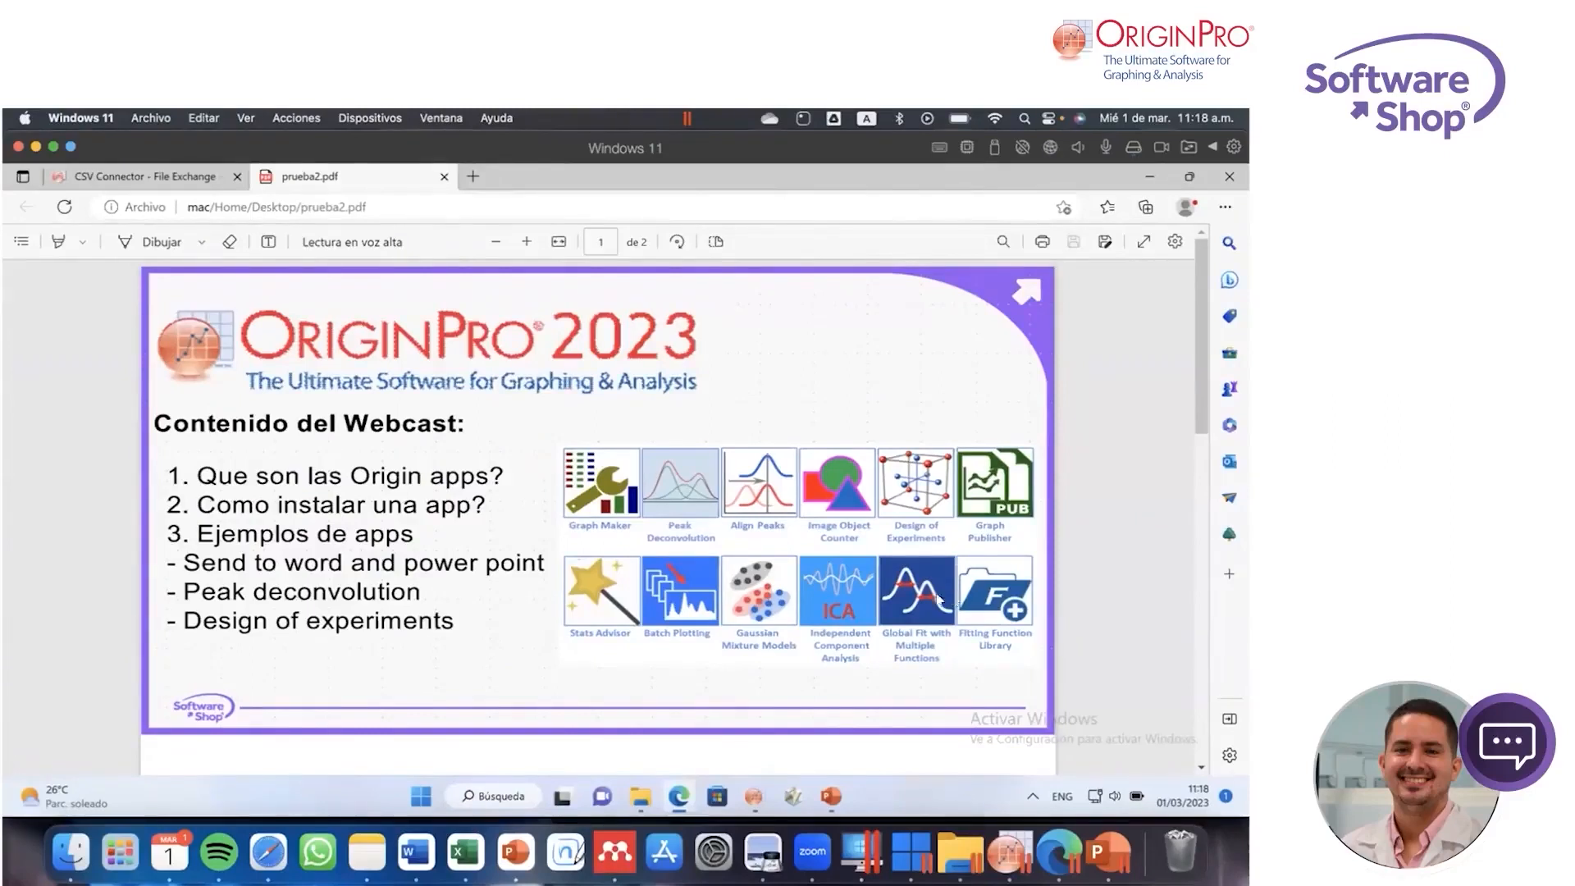
pyautogui.scroll(-6, 937, 563)
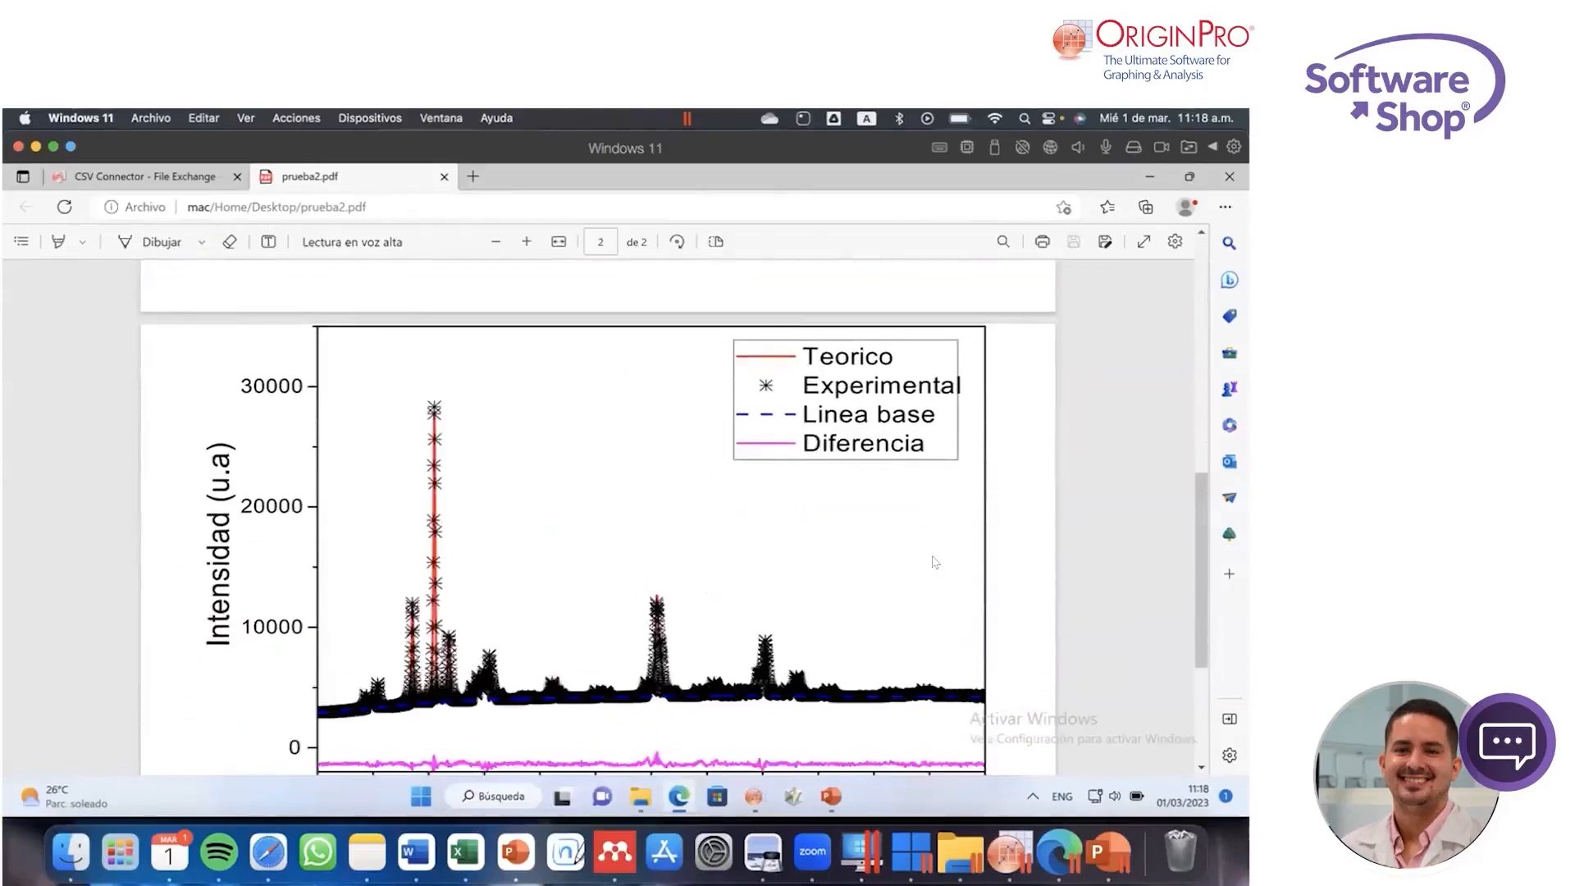
# Step: Switch back to OriginPro and look at the Export Graph options, leaving them without exporting
pyautogui.click(1005, 850)
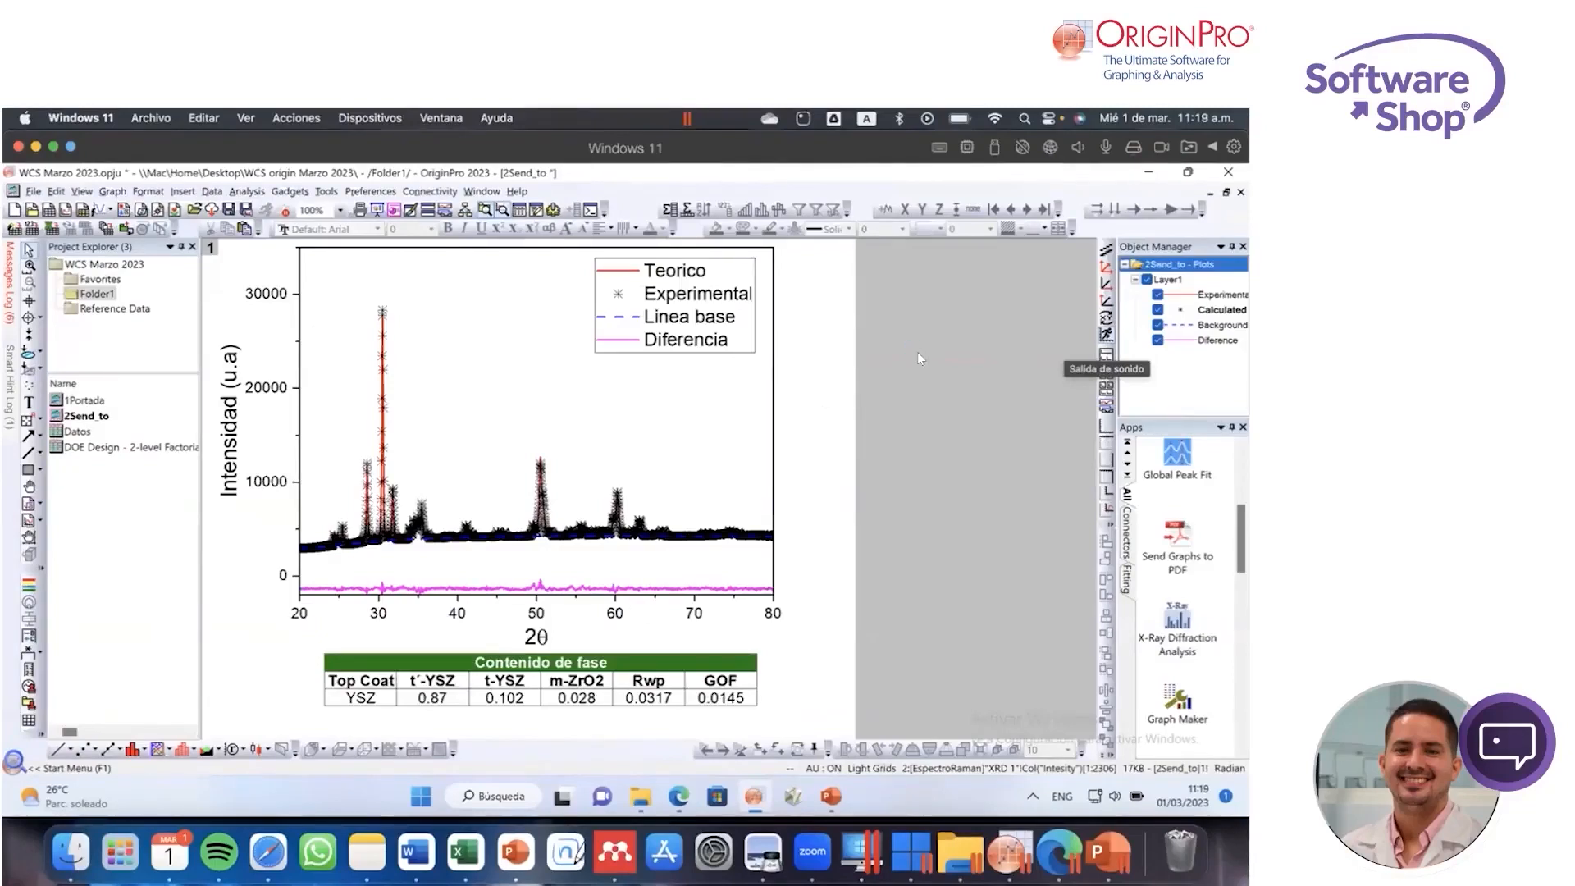
pyautogui.click(33, 191)
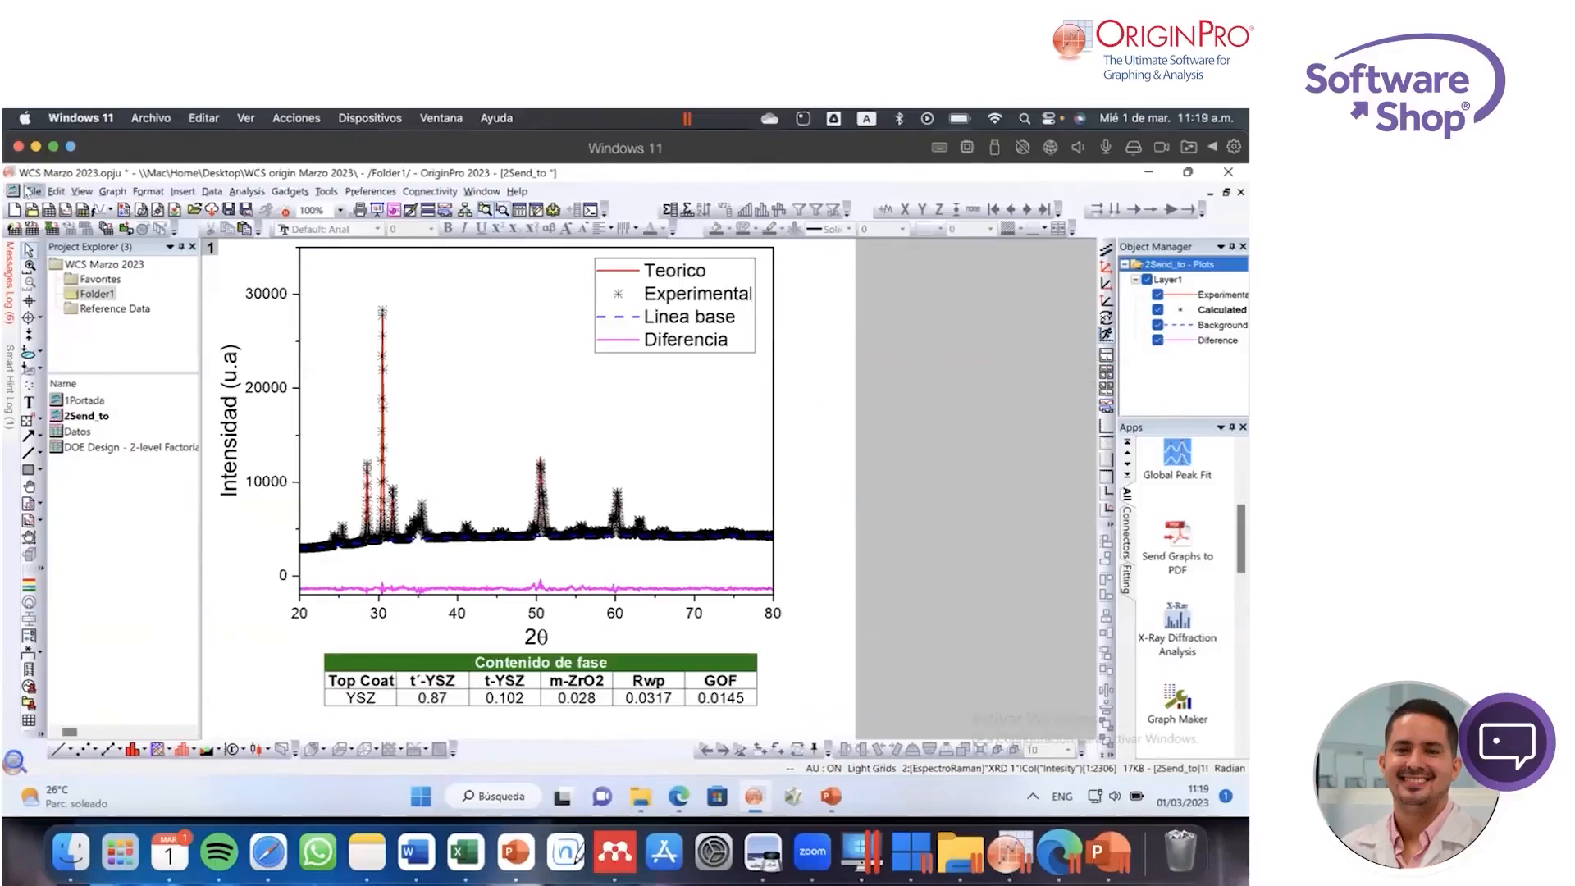
pyautogui.moveTo(168, 450)
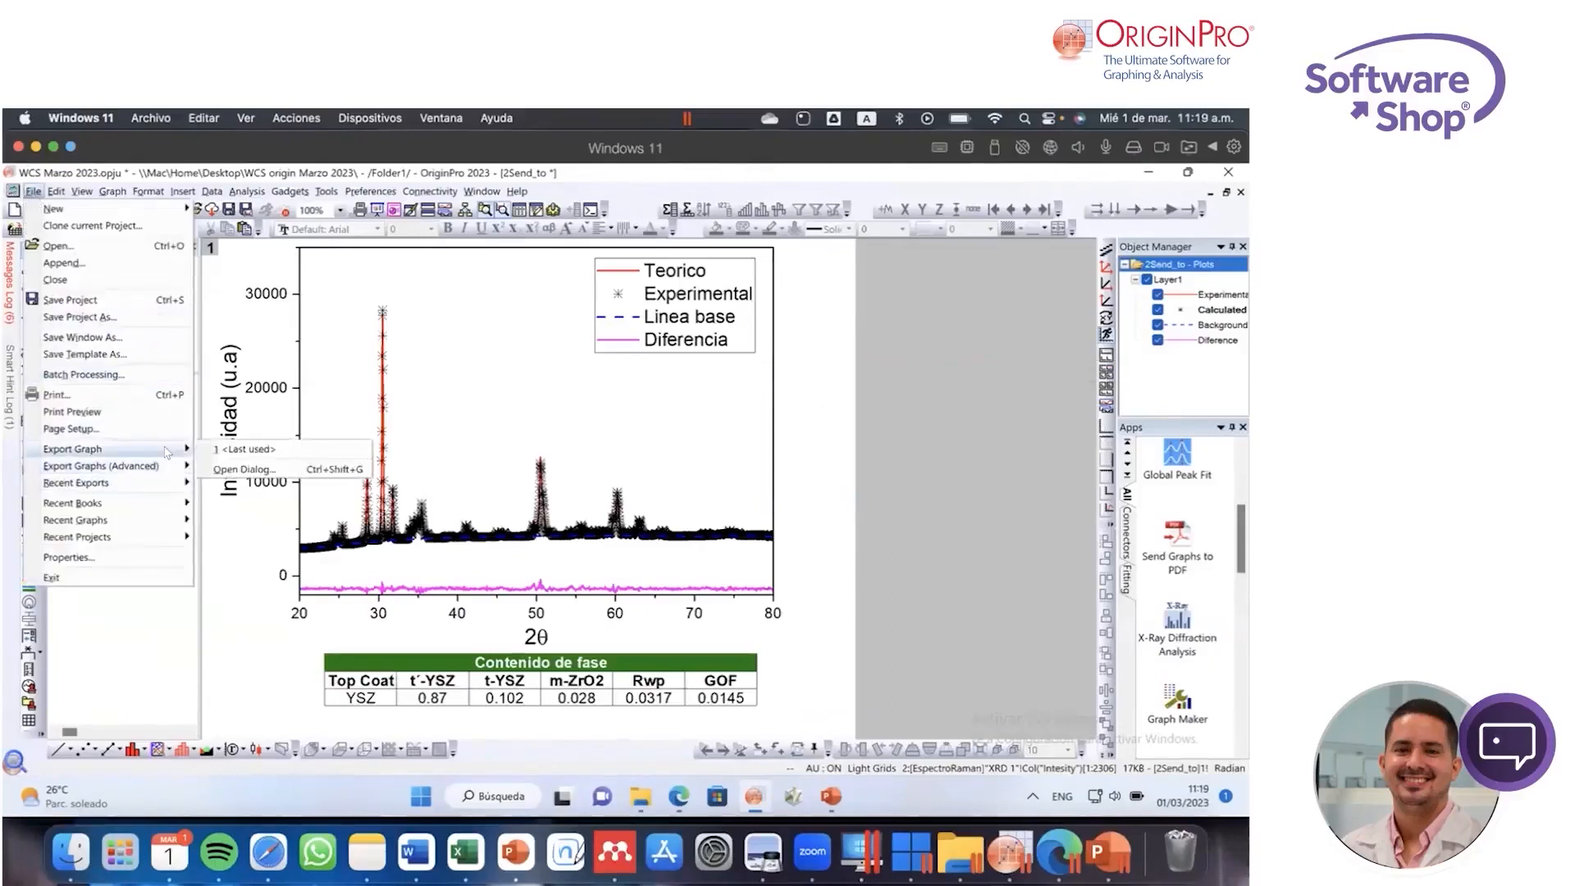
pyautogui.click(840, 383)
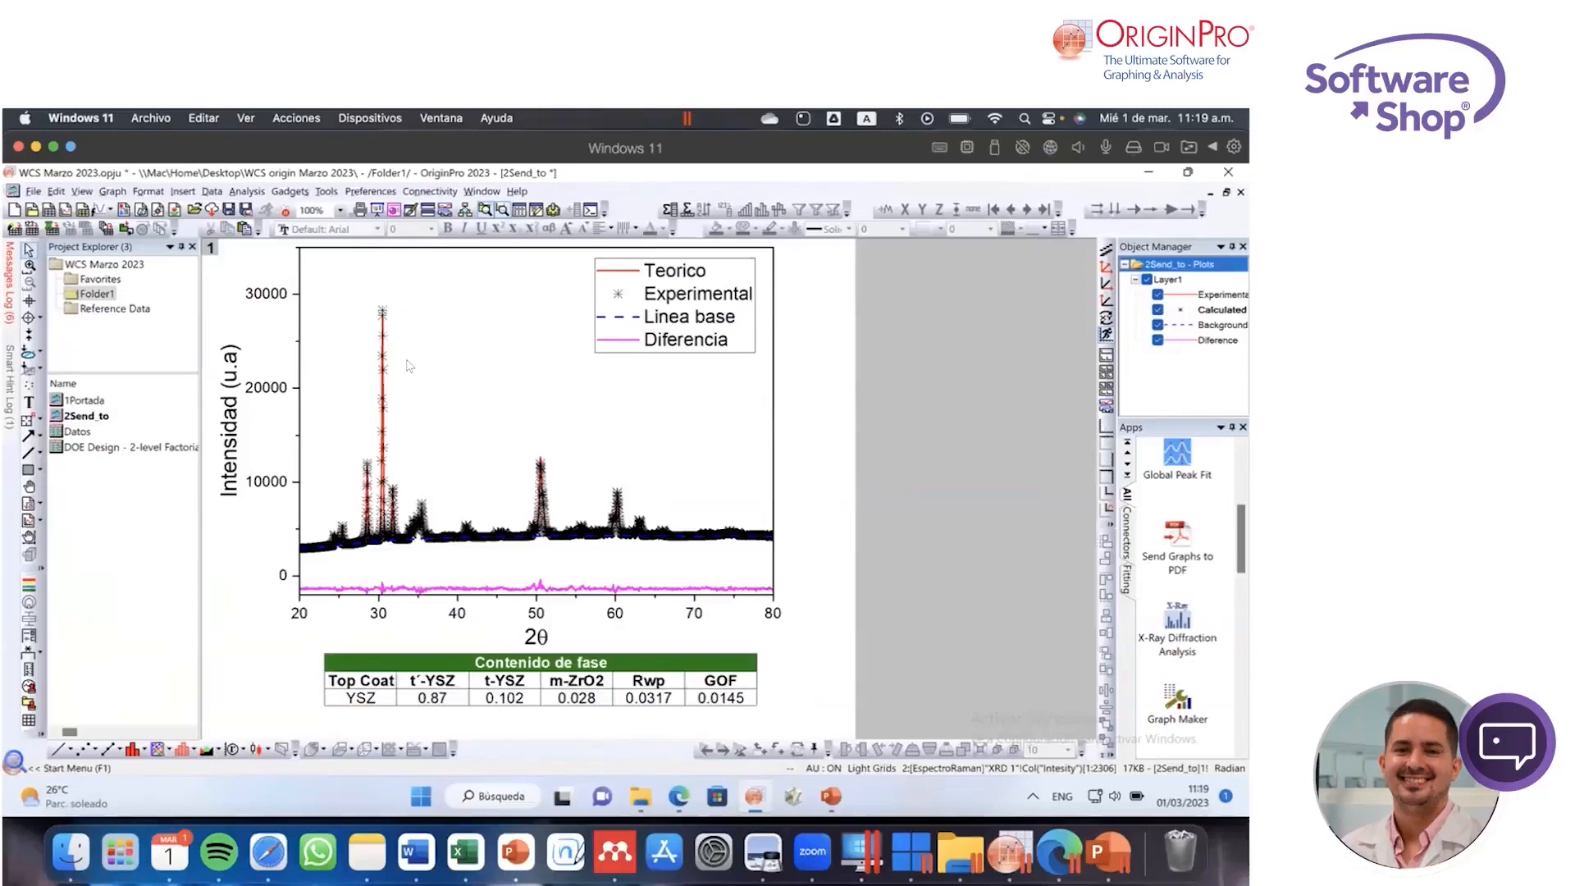
# Step: Open the Export Graphs (Advanced) dialog for the 2Send_to graph, review the available image types and close it without exporting
pyautogui.click(33, 191)
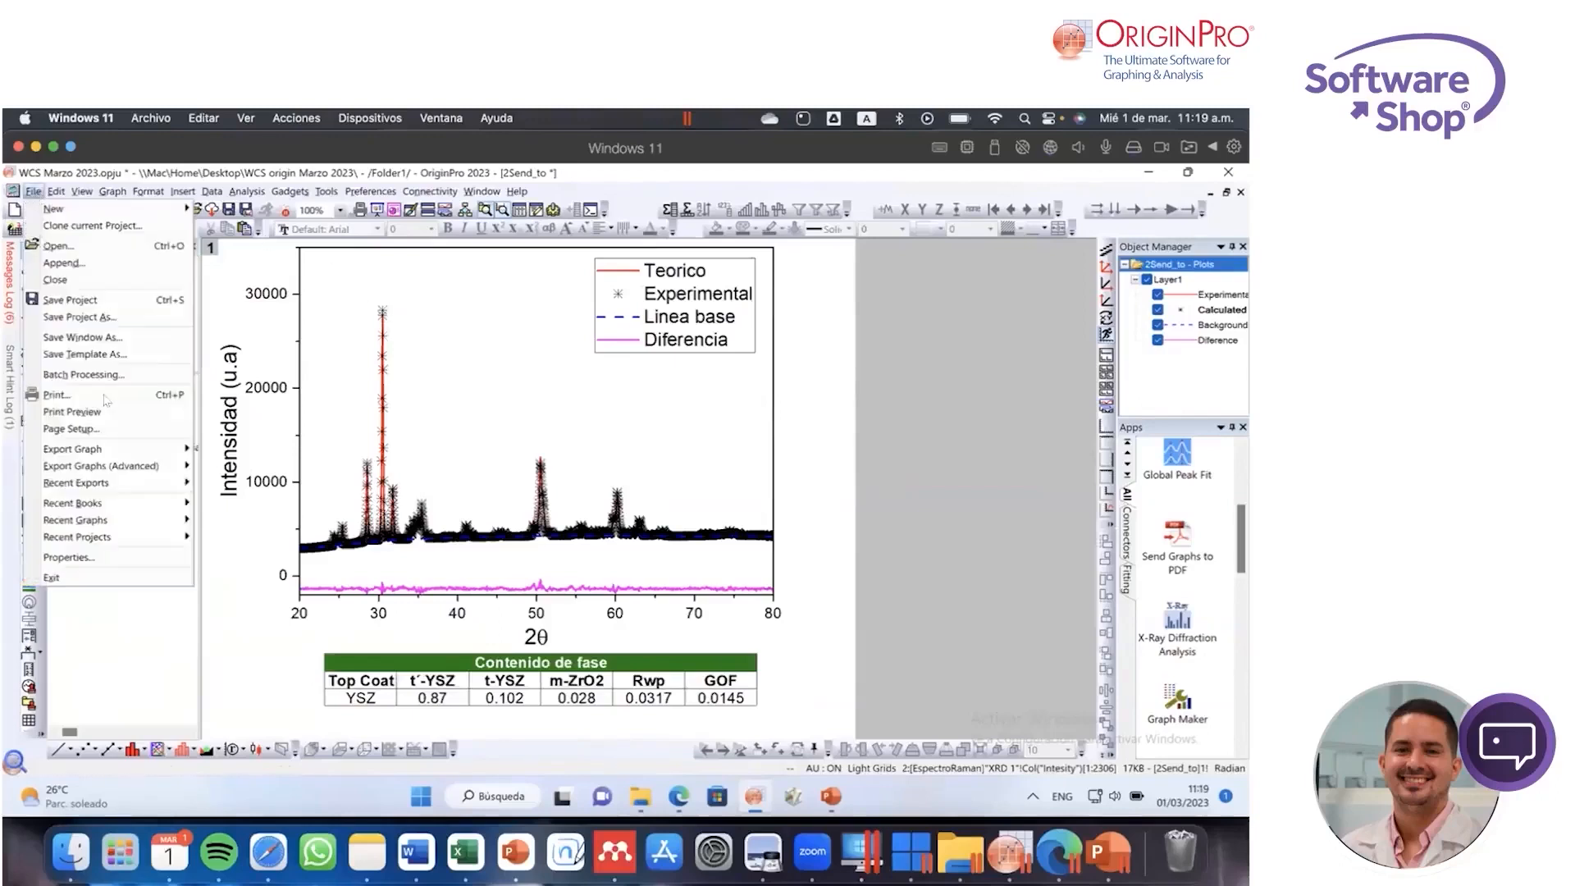
pyautogui.moveTo(159, 467)
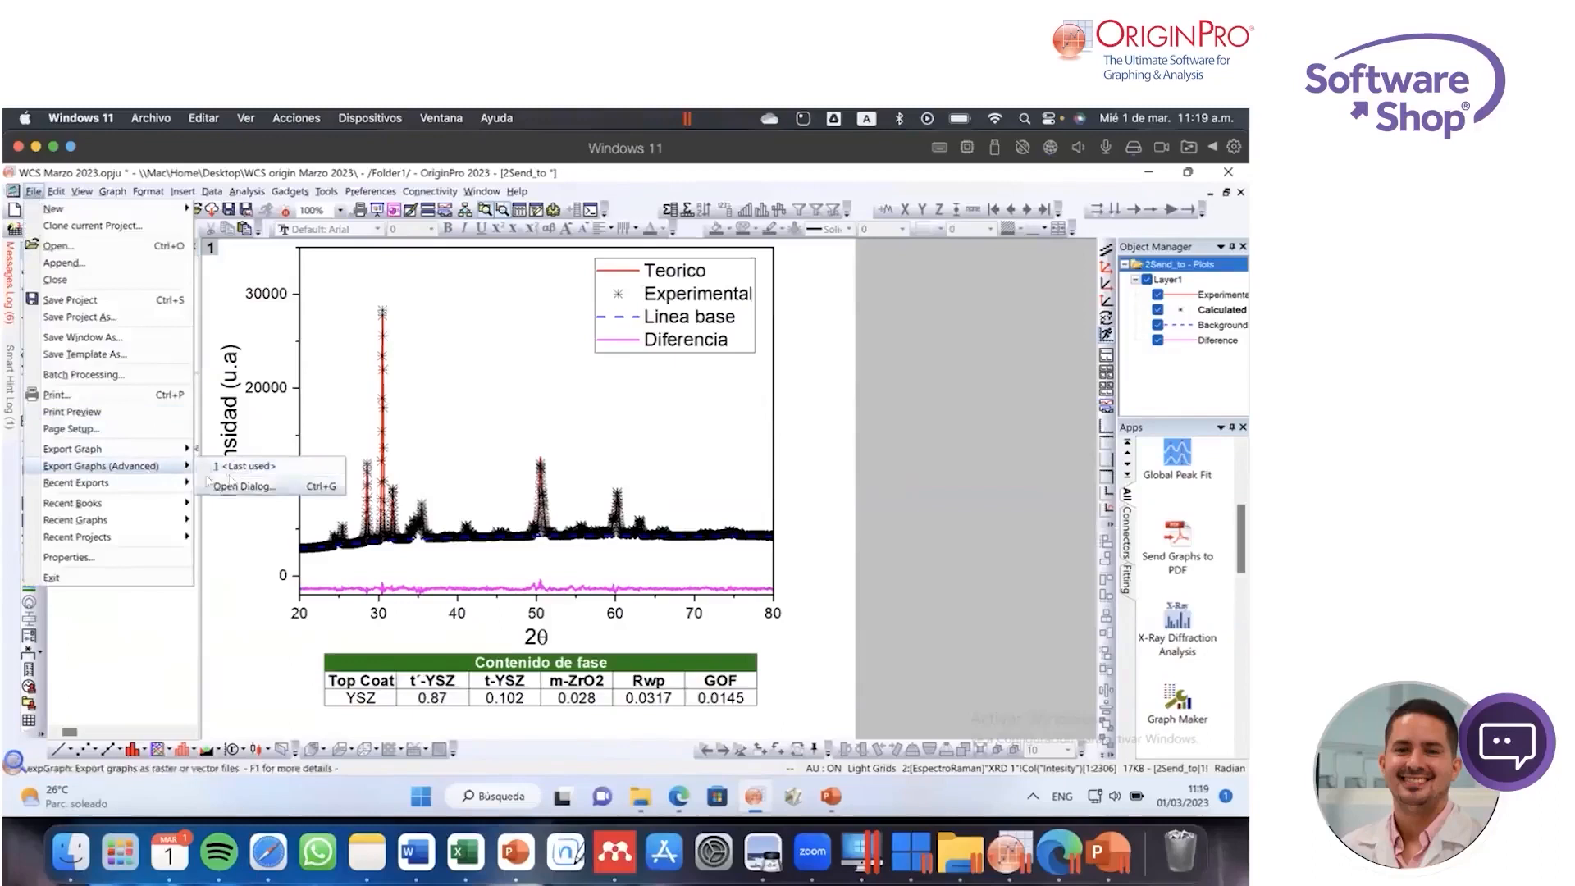
pyautogui.click(244, 487)
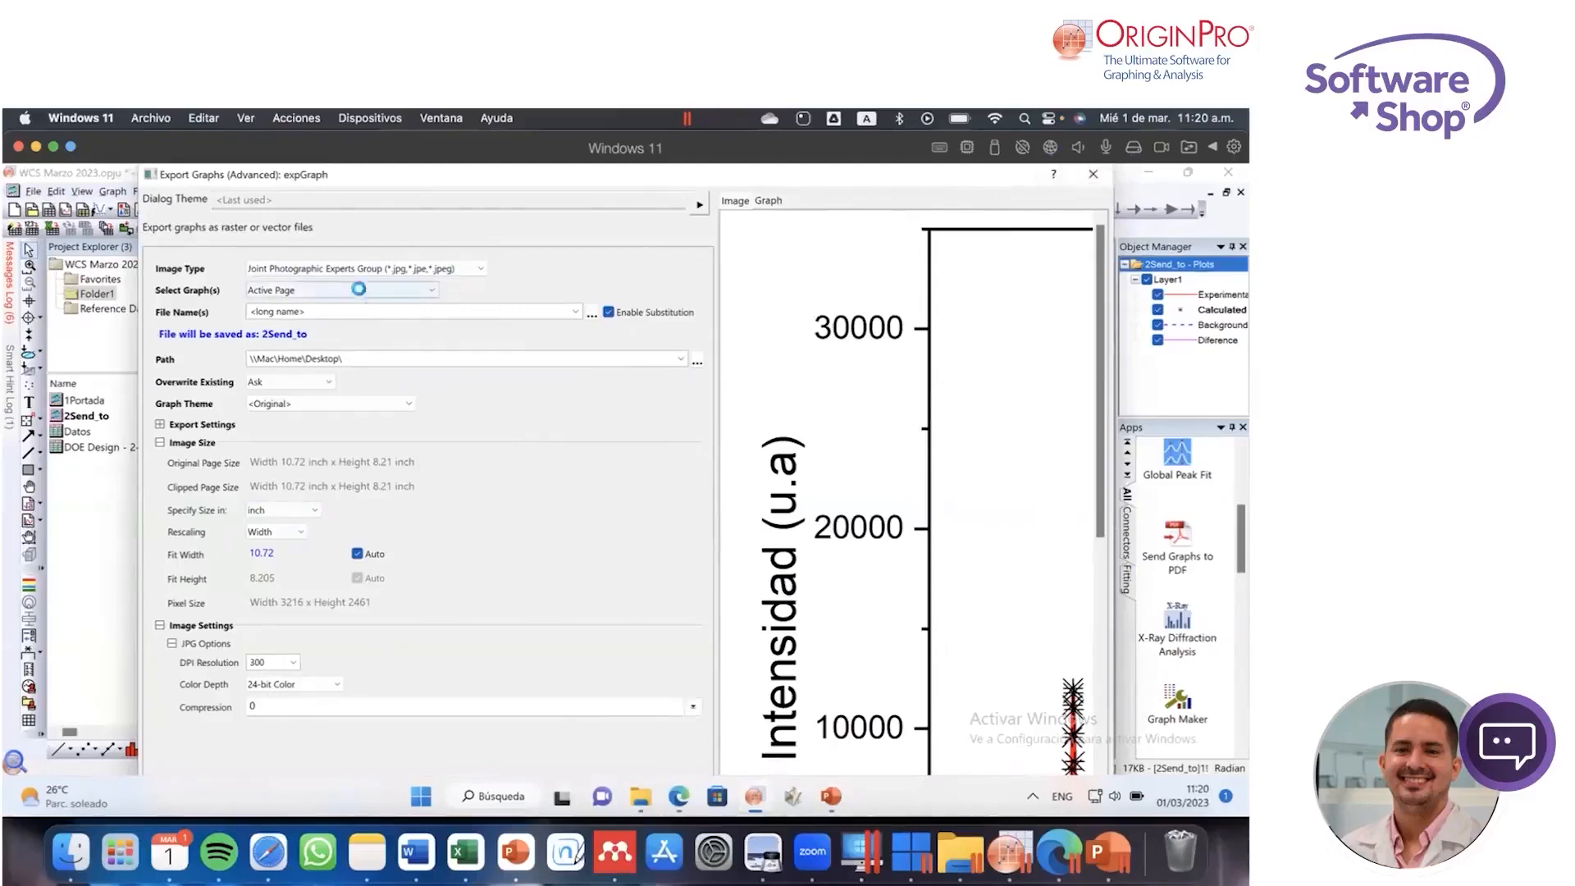
pyautogui.click(480, 270)
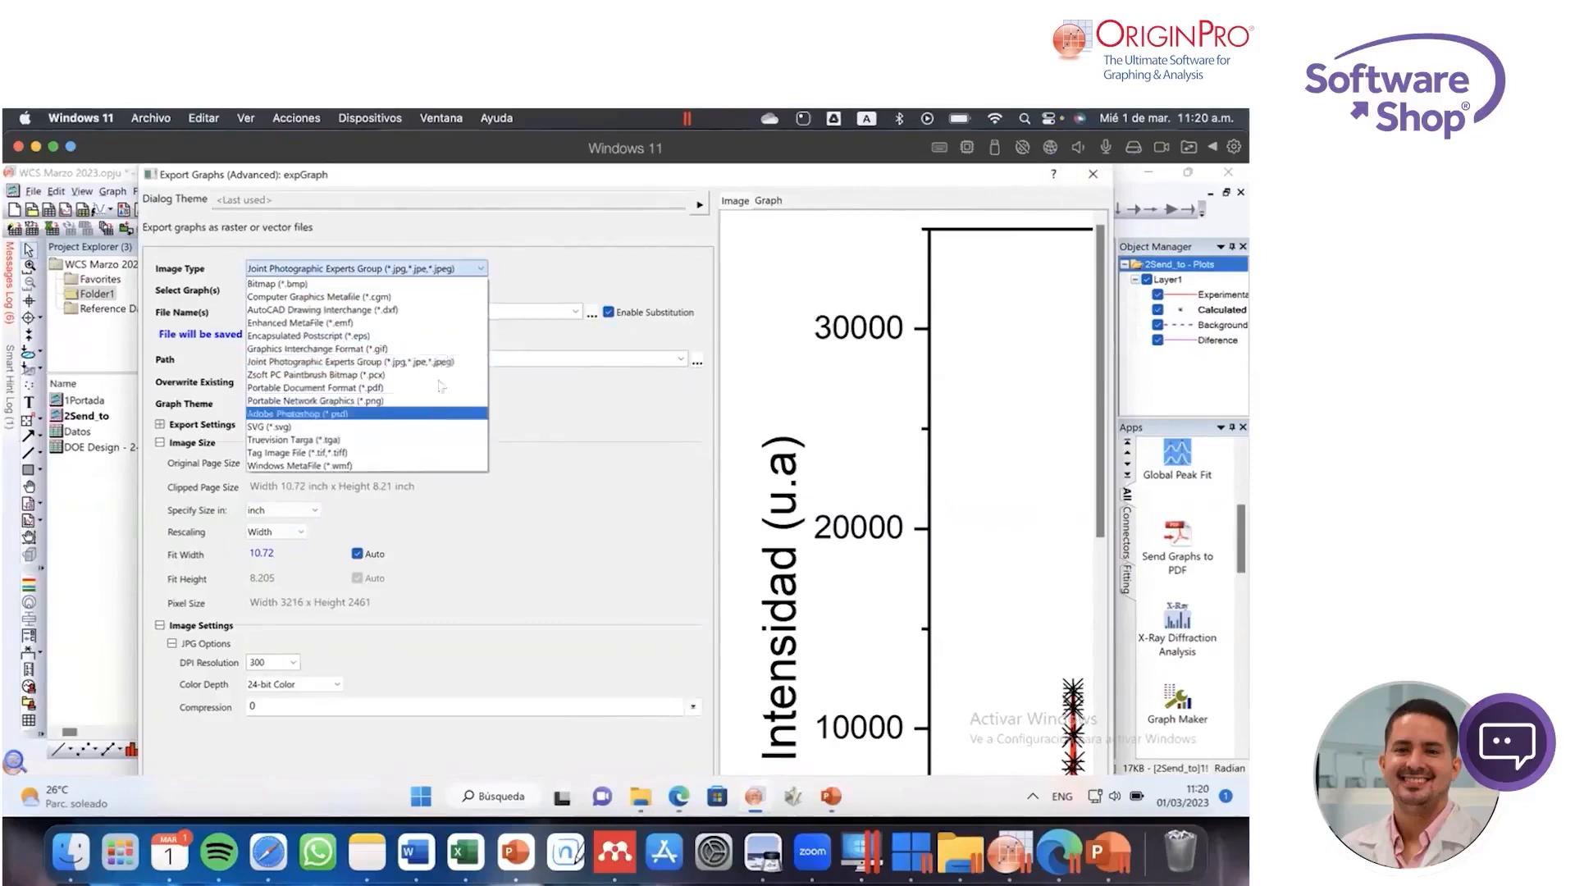
pyautogui.click(563, 408)
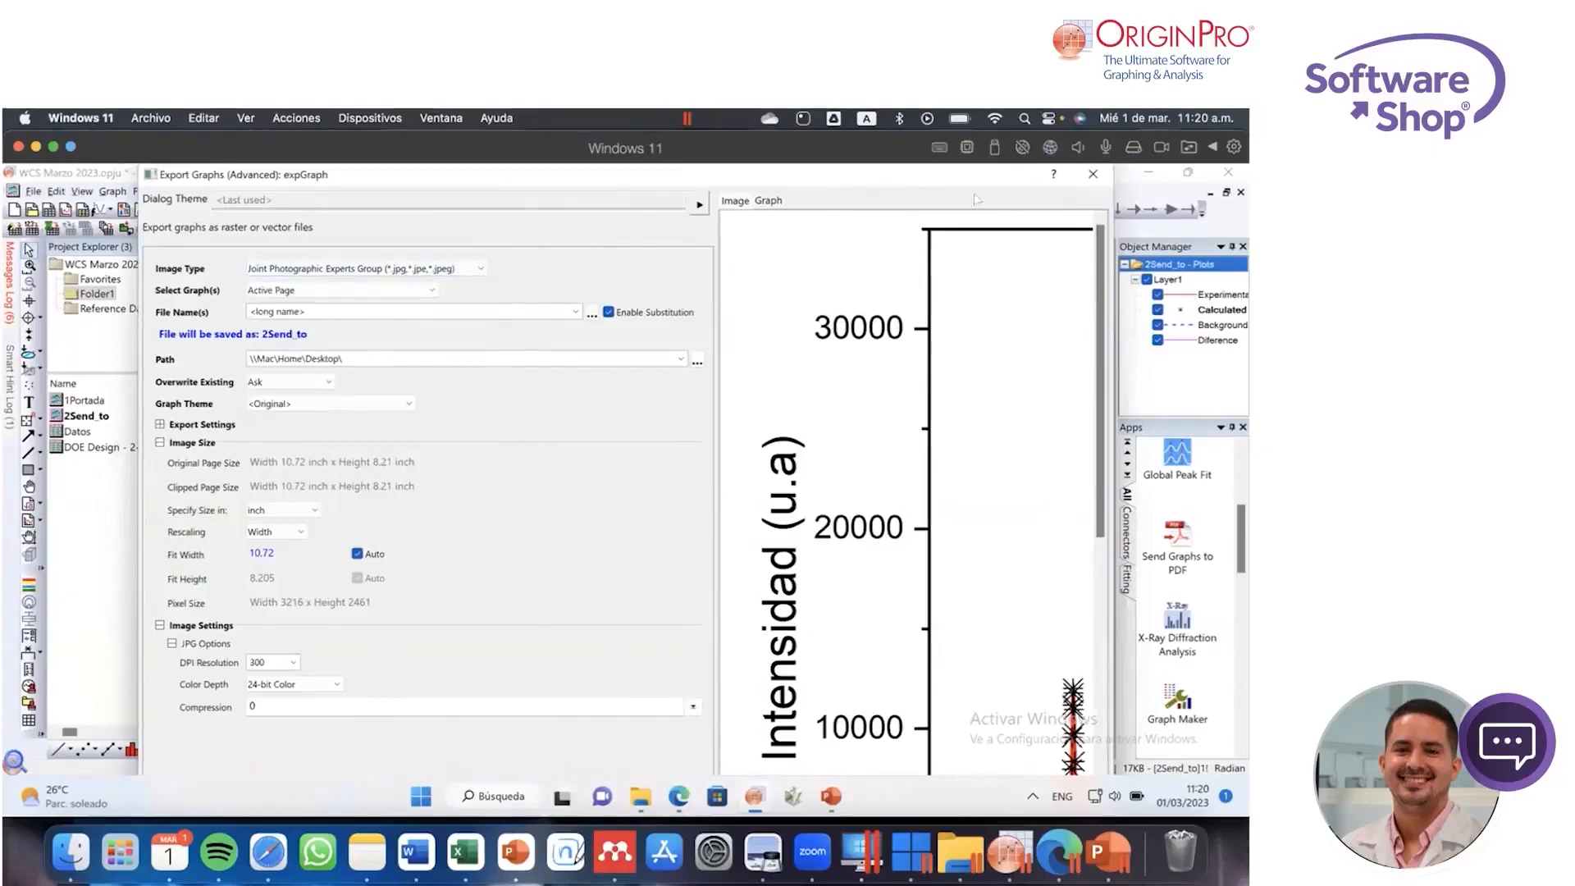
pyautogui.click(1093, 174)
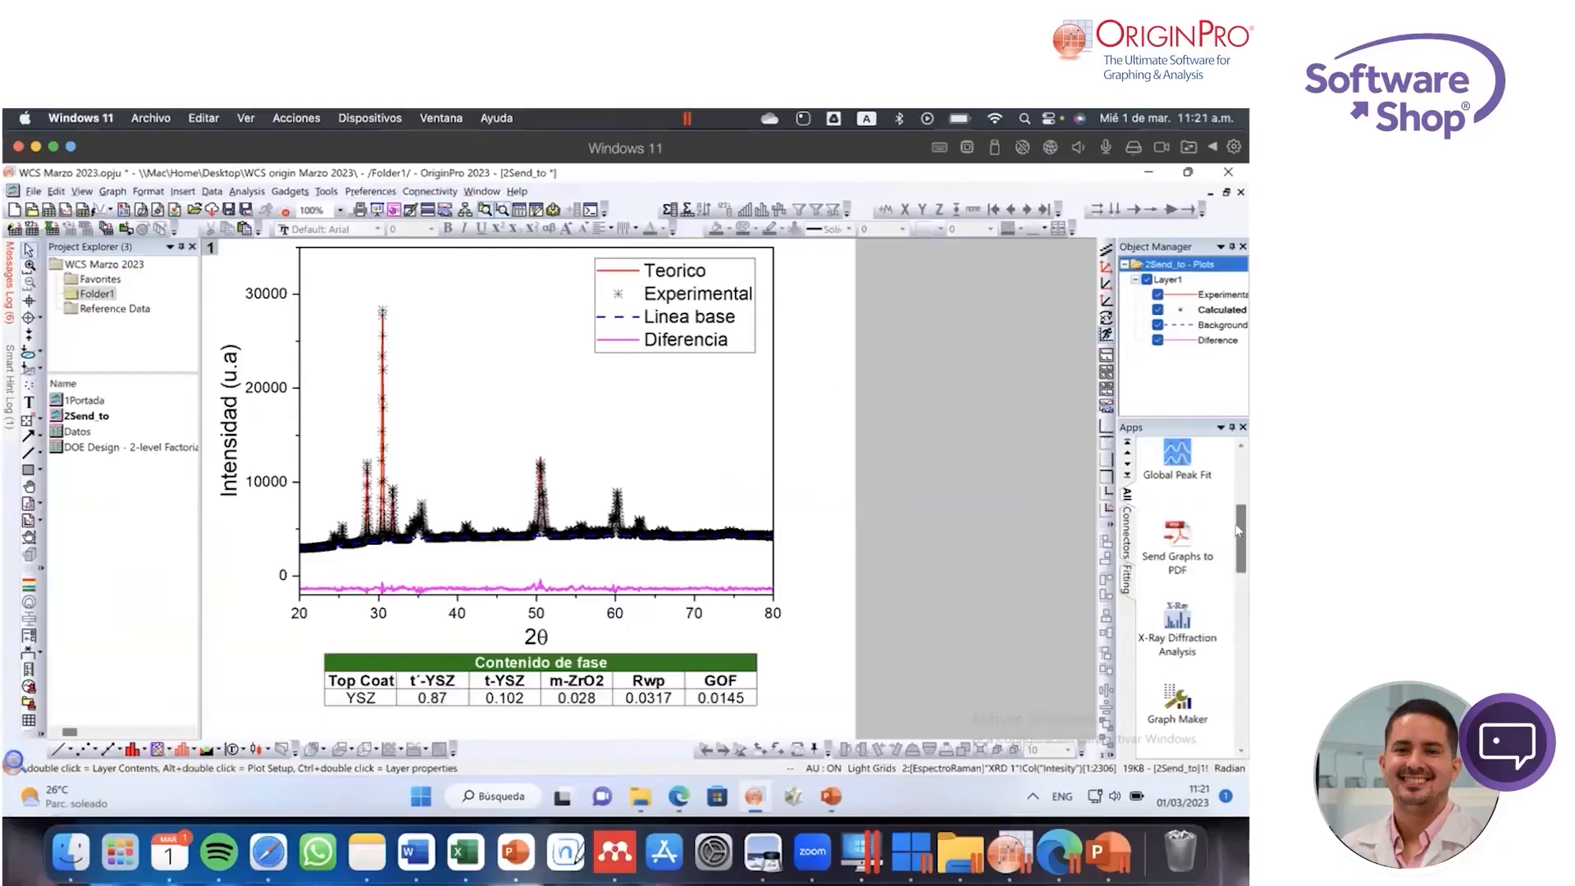
pyautogui.moveTo(1238, 529); pyautogui.dragTo(1234, 504)
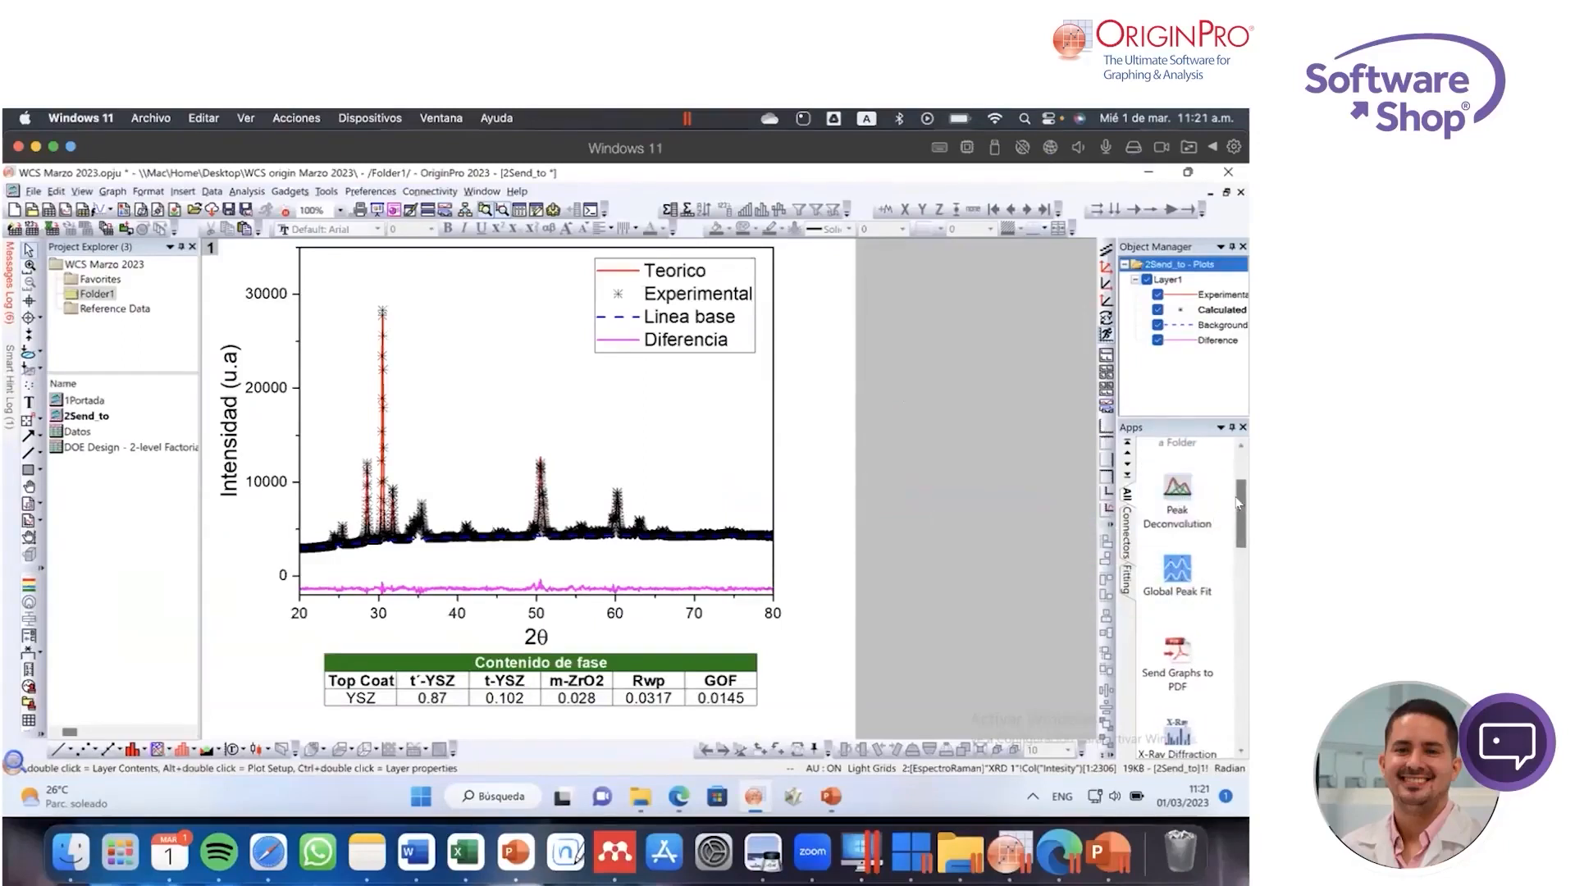
pyautogui.scroll(-1, 1215, 518)
pyautogui.scroll(-3, 1215, 525)
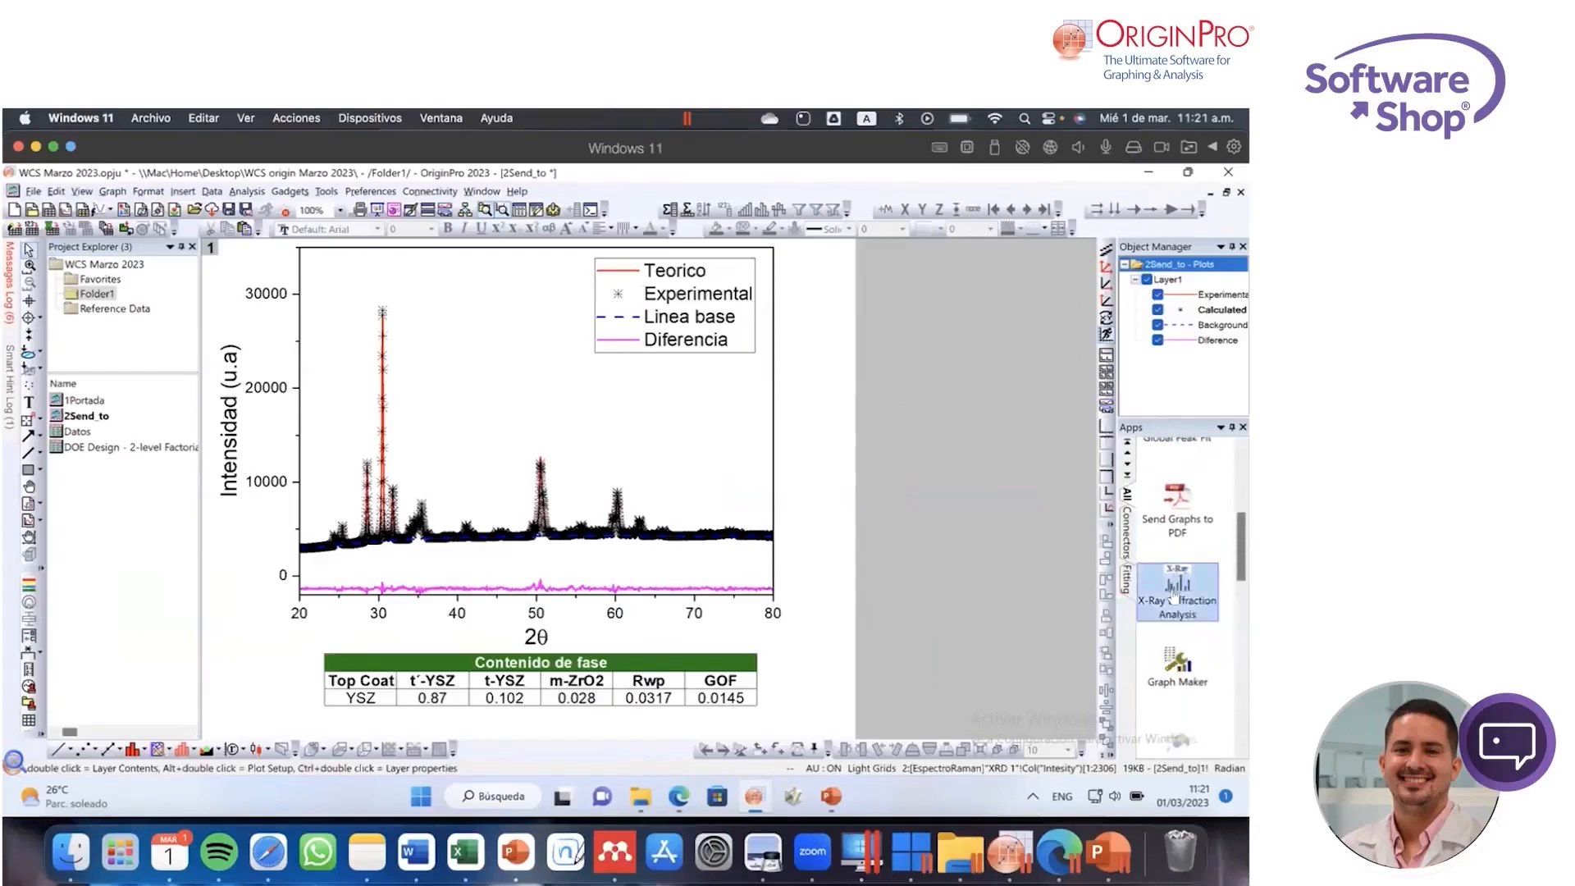
pyautogui.moveTo(1239, 528); pyautogui.dragTo(1239, 472)
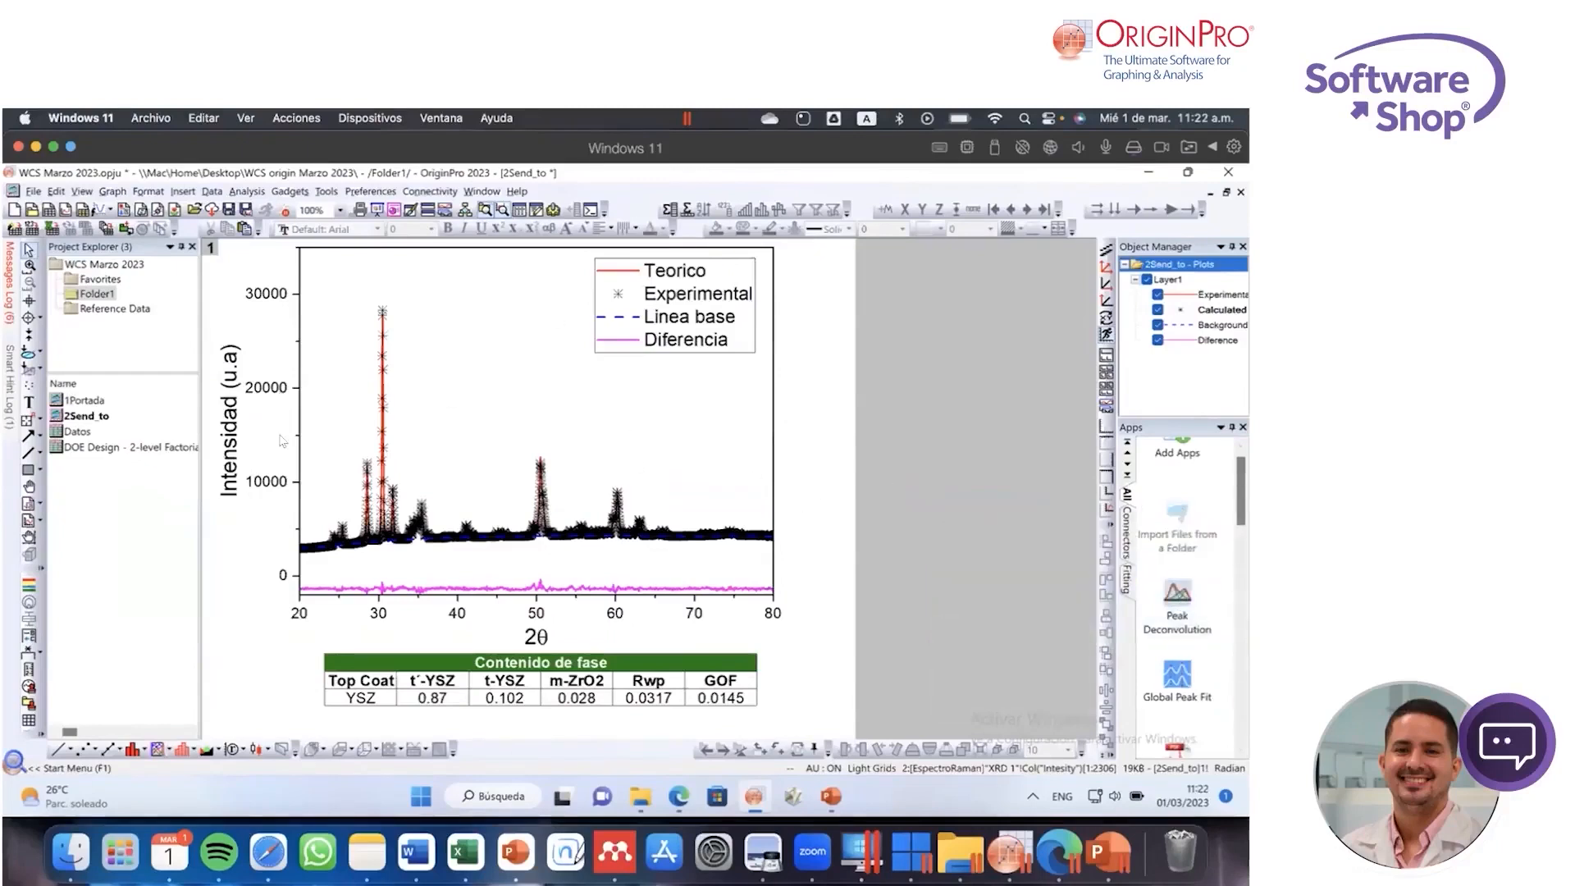
# Step: Plot the Raman Shift and Intensity columns from the Raman 2 sheet of the Datos workbook as a line graph
pyautogui.doubleClick(80, 432)
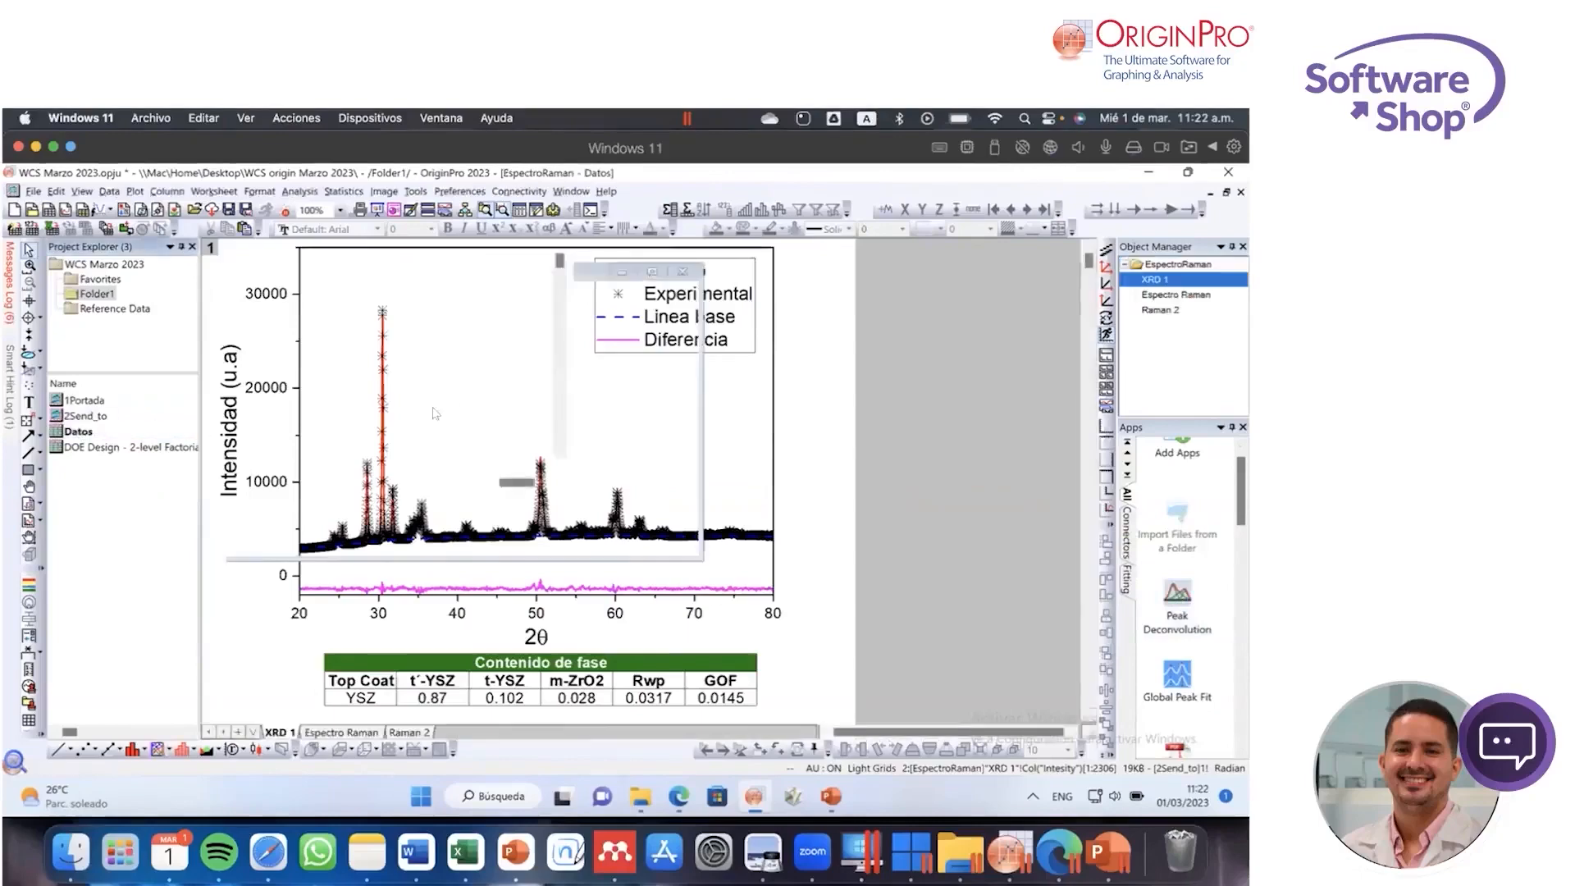
pyautogui.click(366, 730)
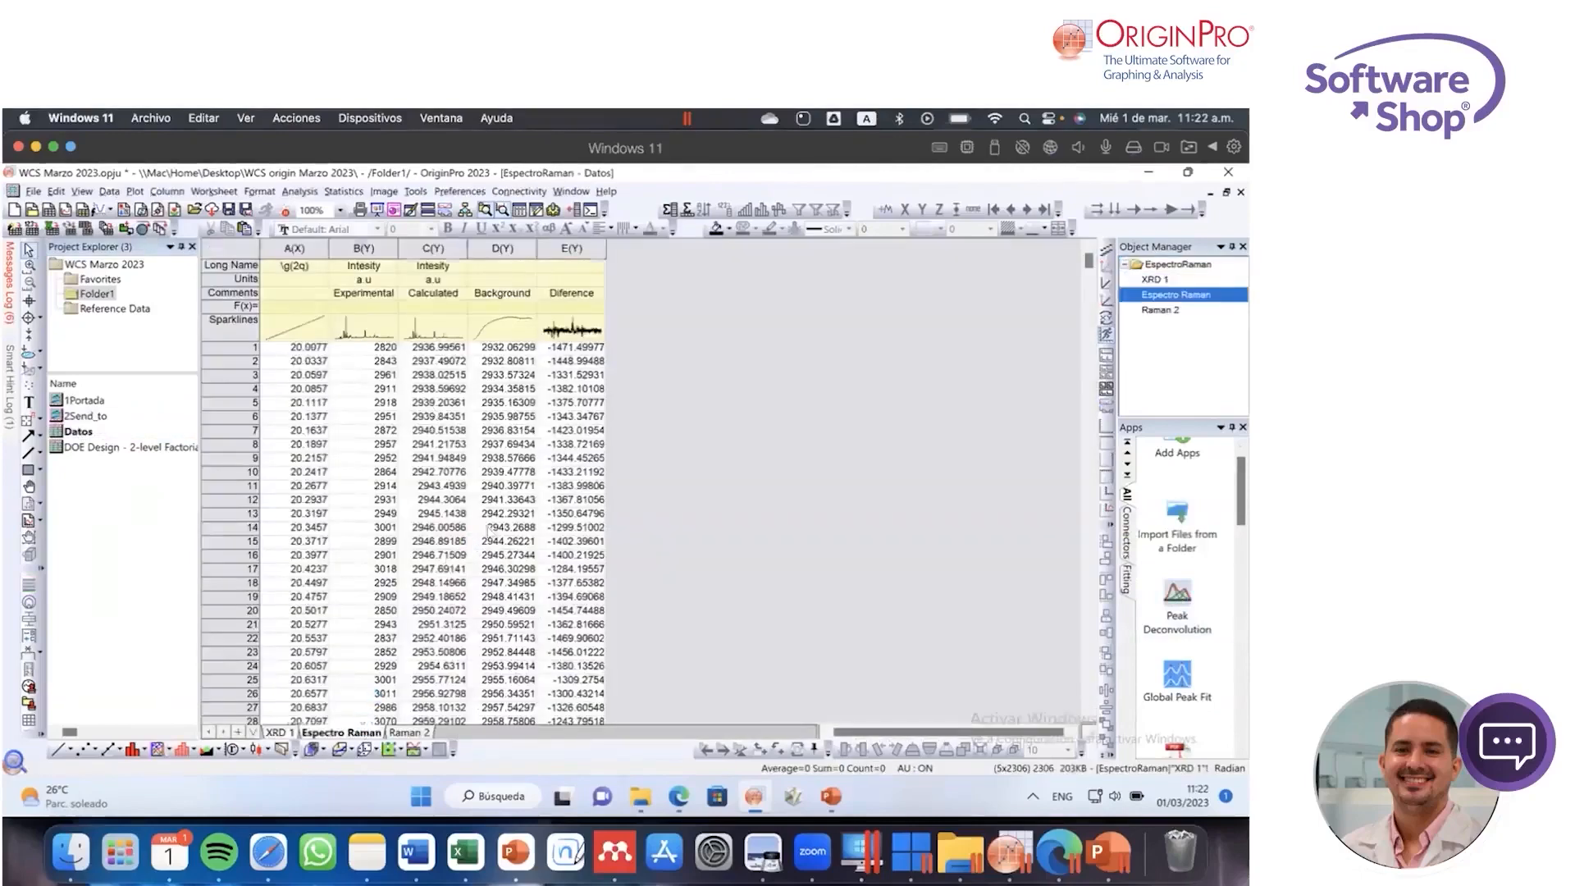
pyautogui.click(410, 732)
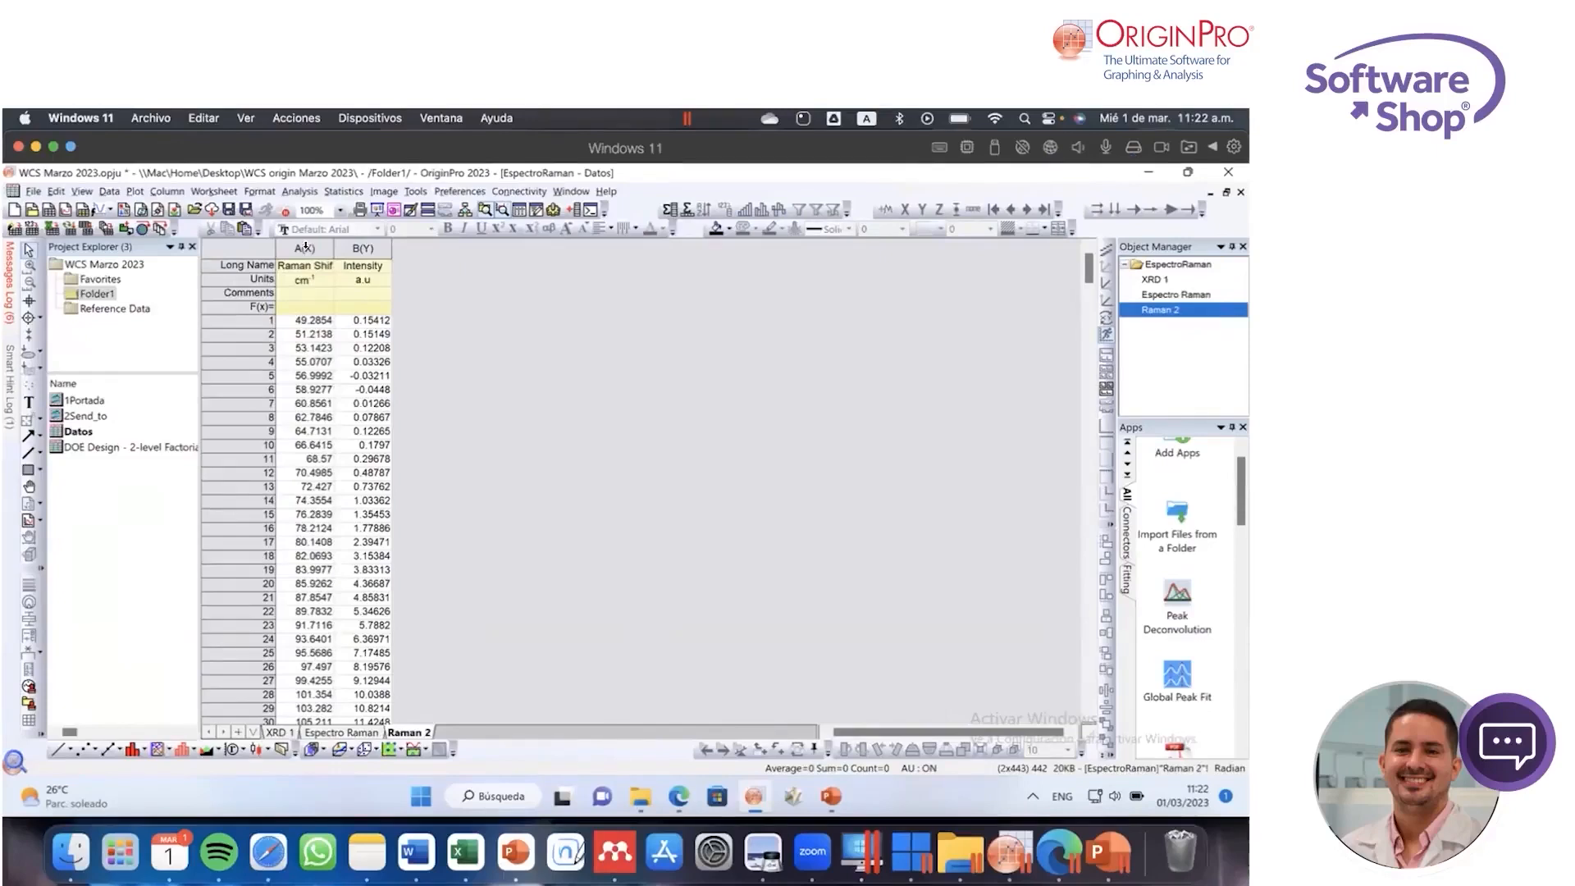
pyautogui.moveTo(307, 247); pyautogui.dragTo(361, 249)
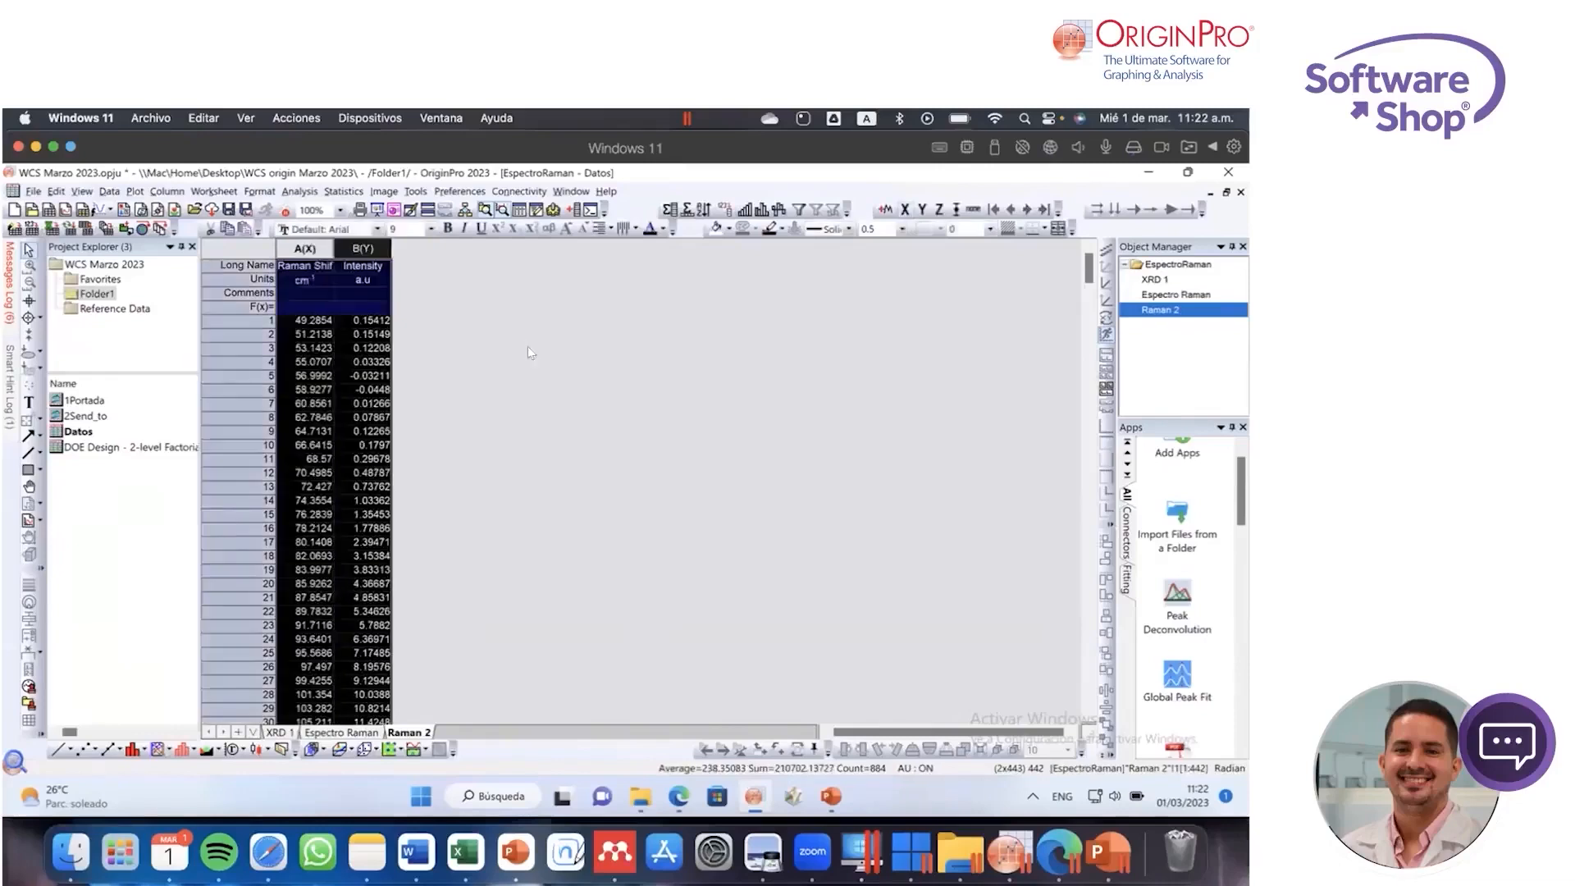
pyautogui.click(58, 750)
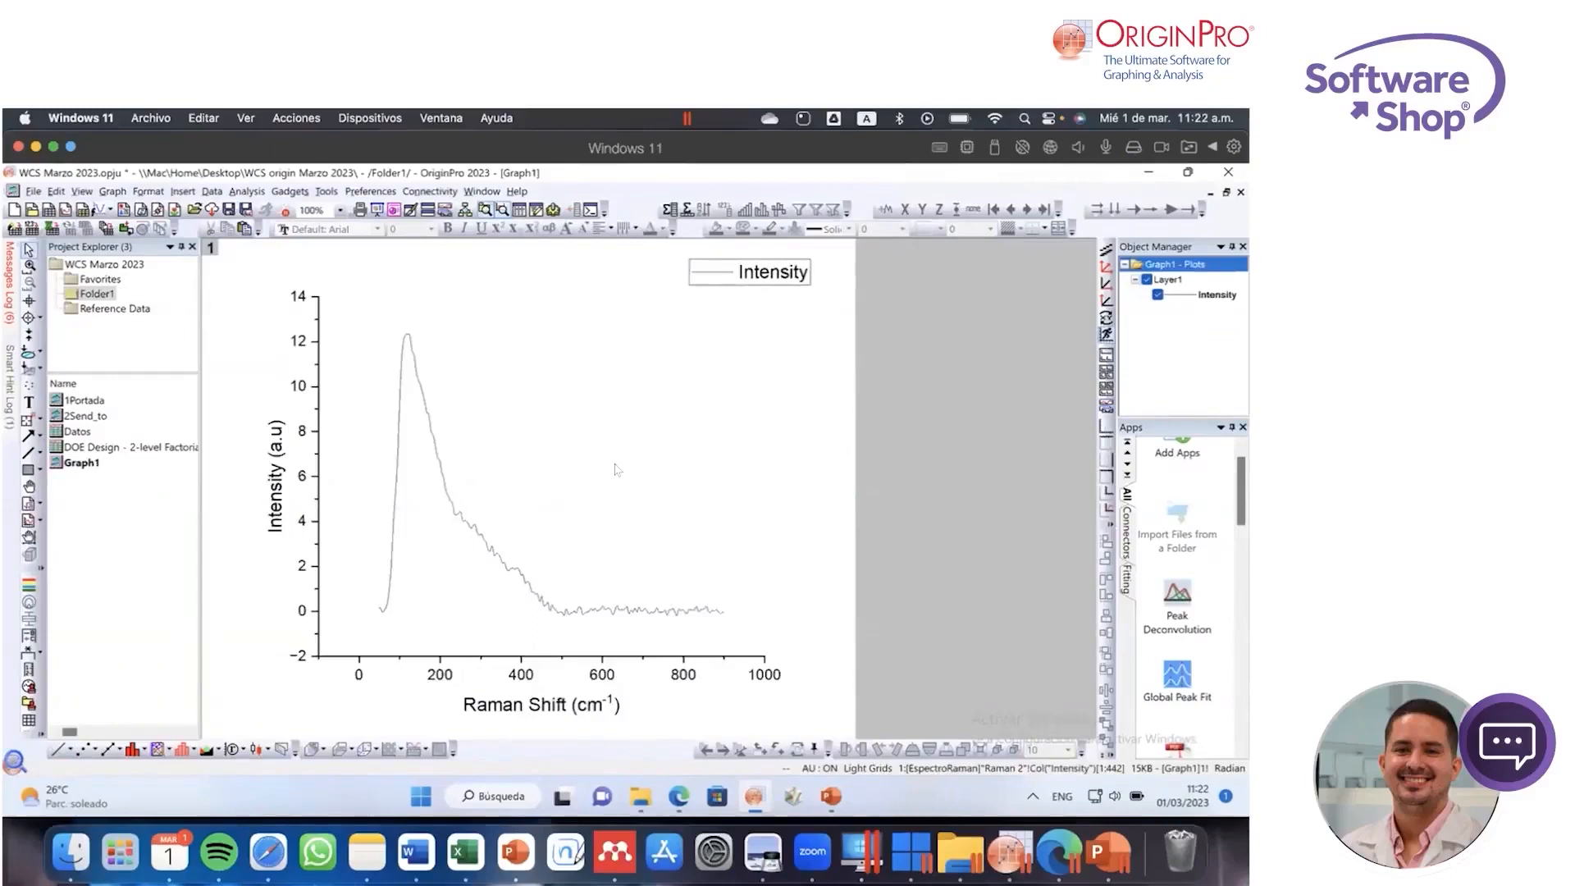
# Step: Launch the Peak Deconvolution app on the Raman graph, enlarge its window and review the baseline models, keeping Constant
pyautogui.click(1171, 593)
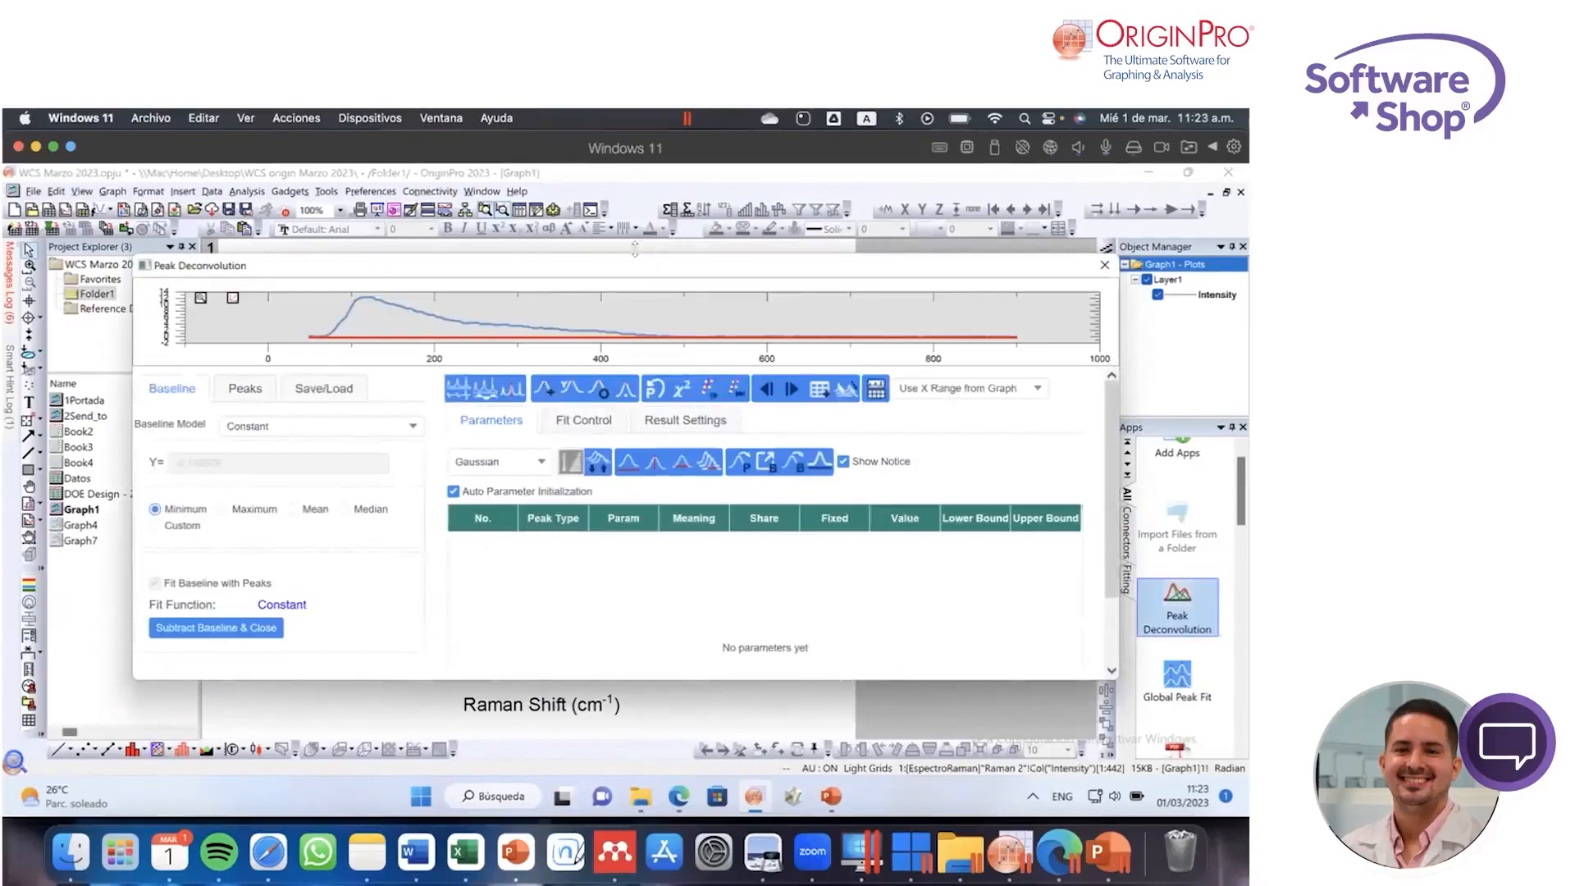
pyautogui.moveTo(638, 257); pyautogui.dragTo(636, 205)
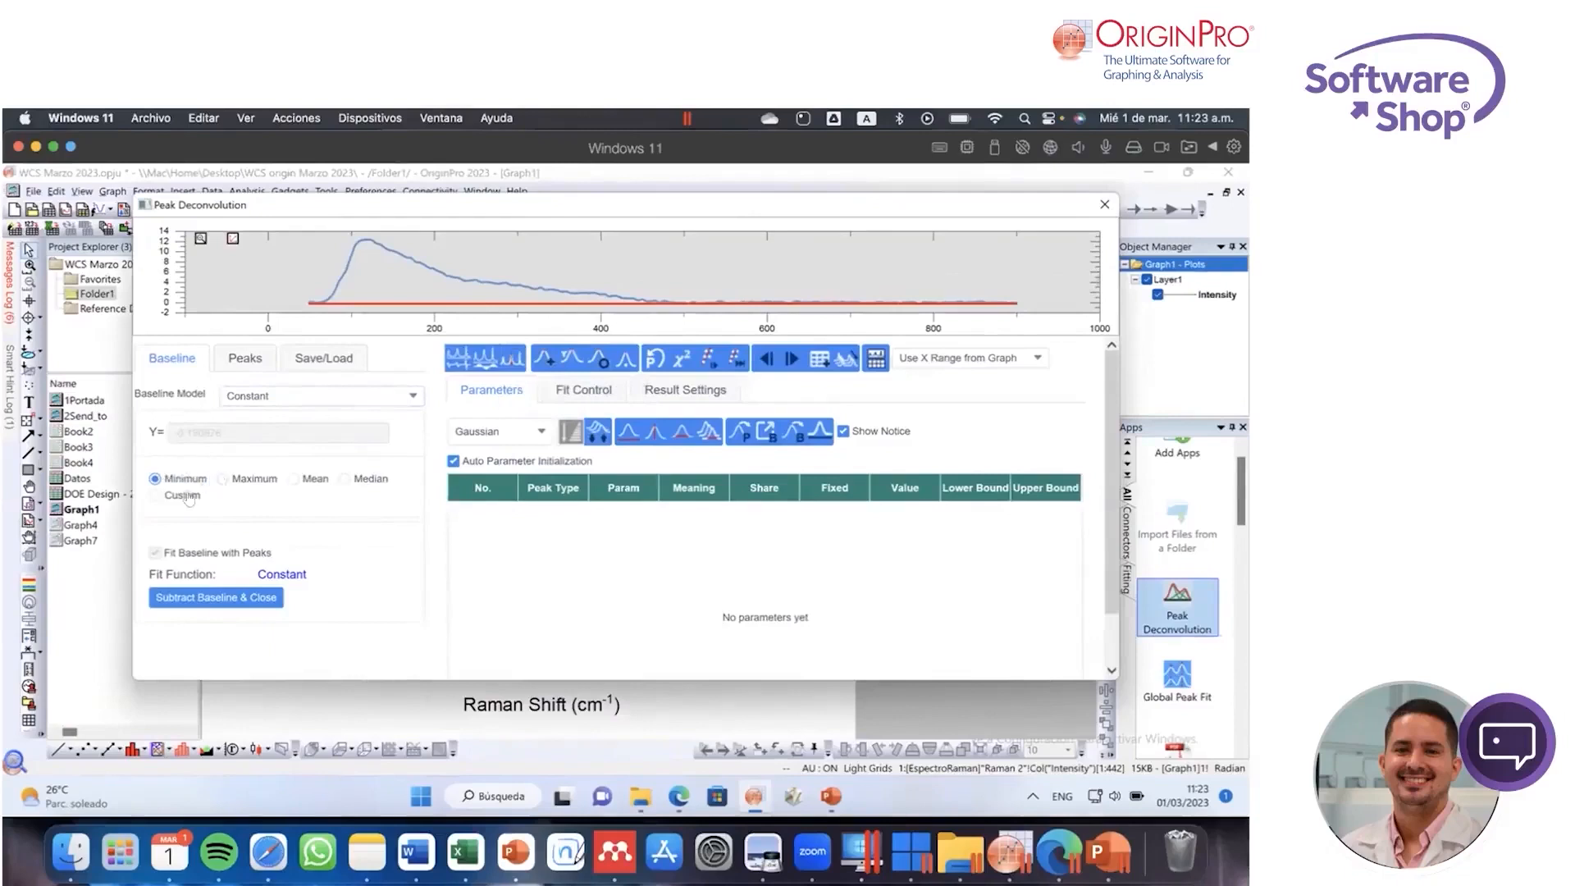
pyautogui.click(279, 403)
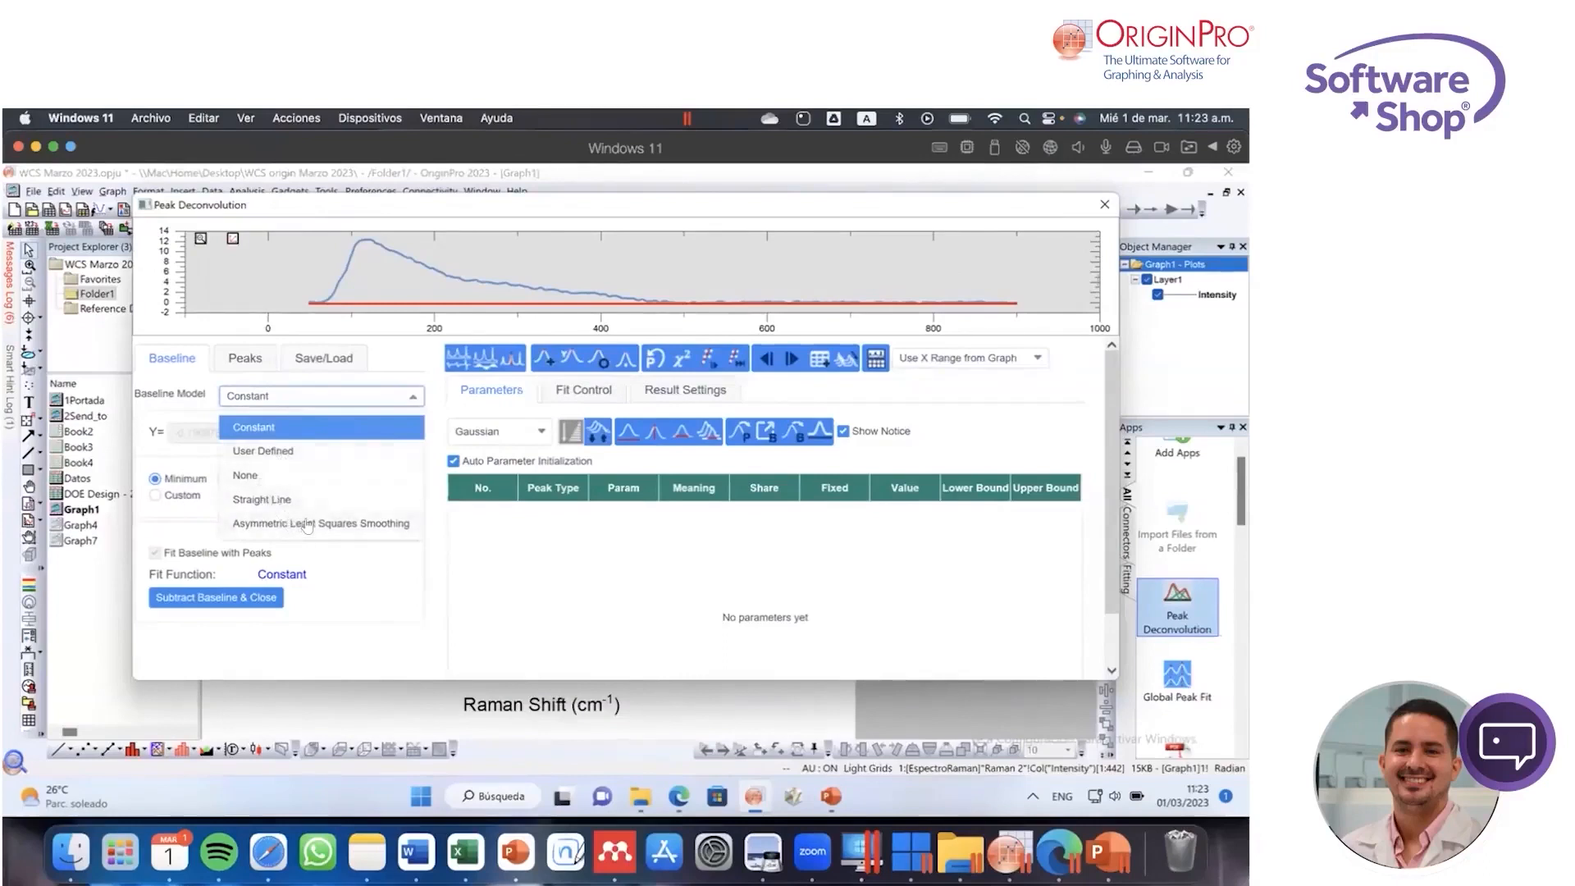
pyautogui.click(162, 415)
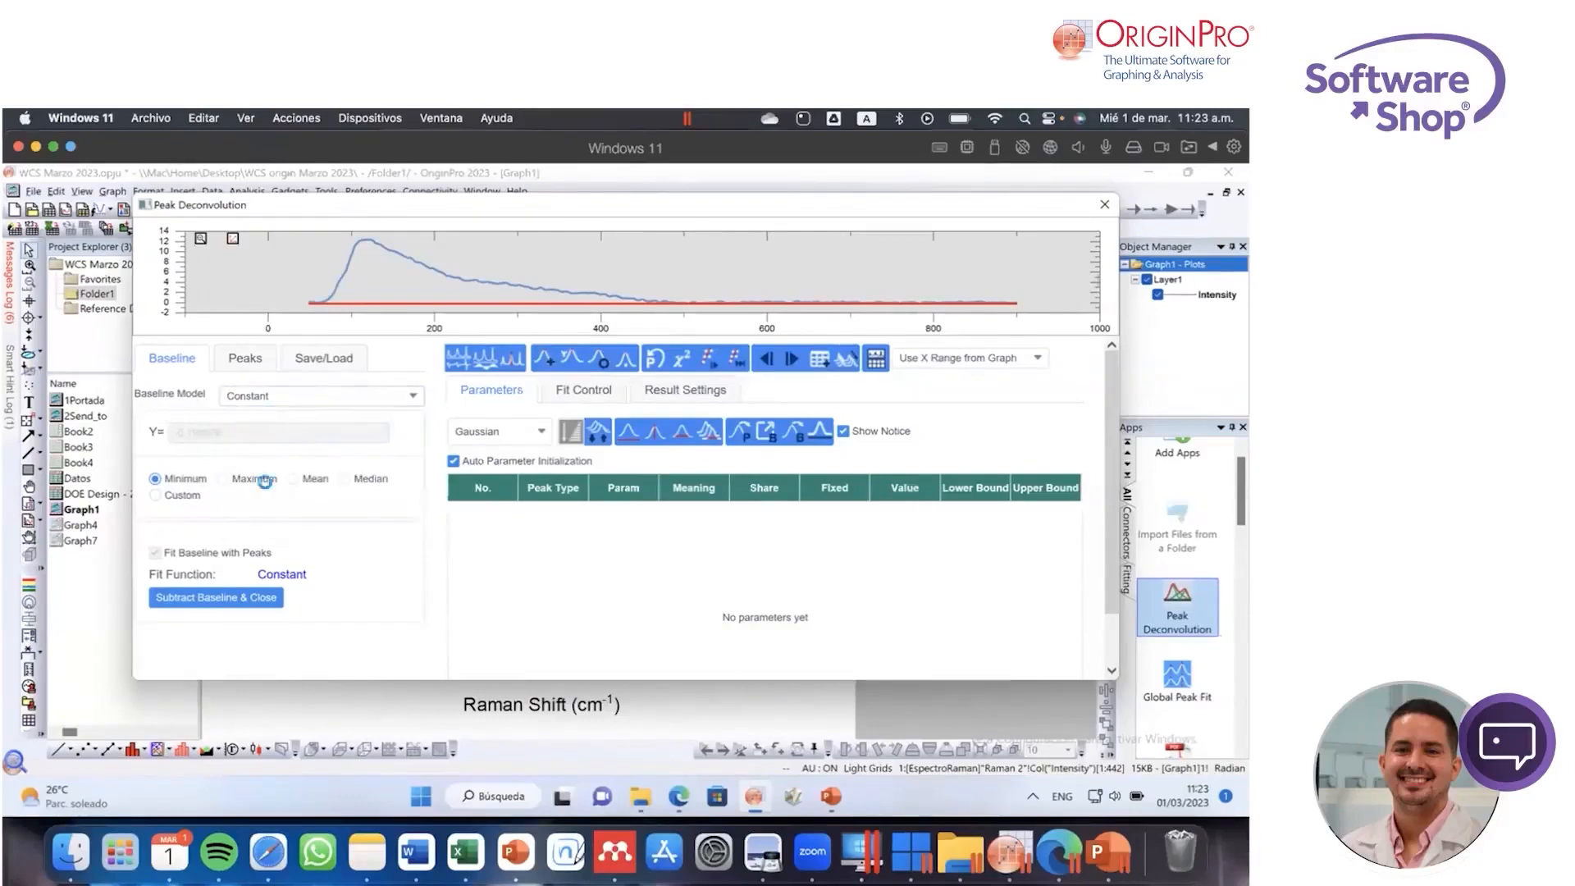
pyautogui.click(211, 603)
# Step: Find the peaks of the Raman curve and review the available peak functions, keeping Gaussian
pyautogui.click(245, 359)
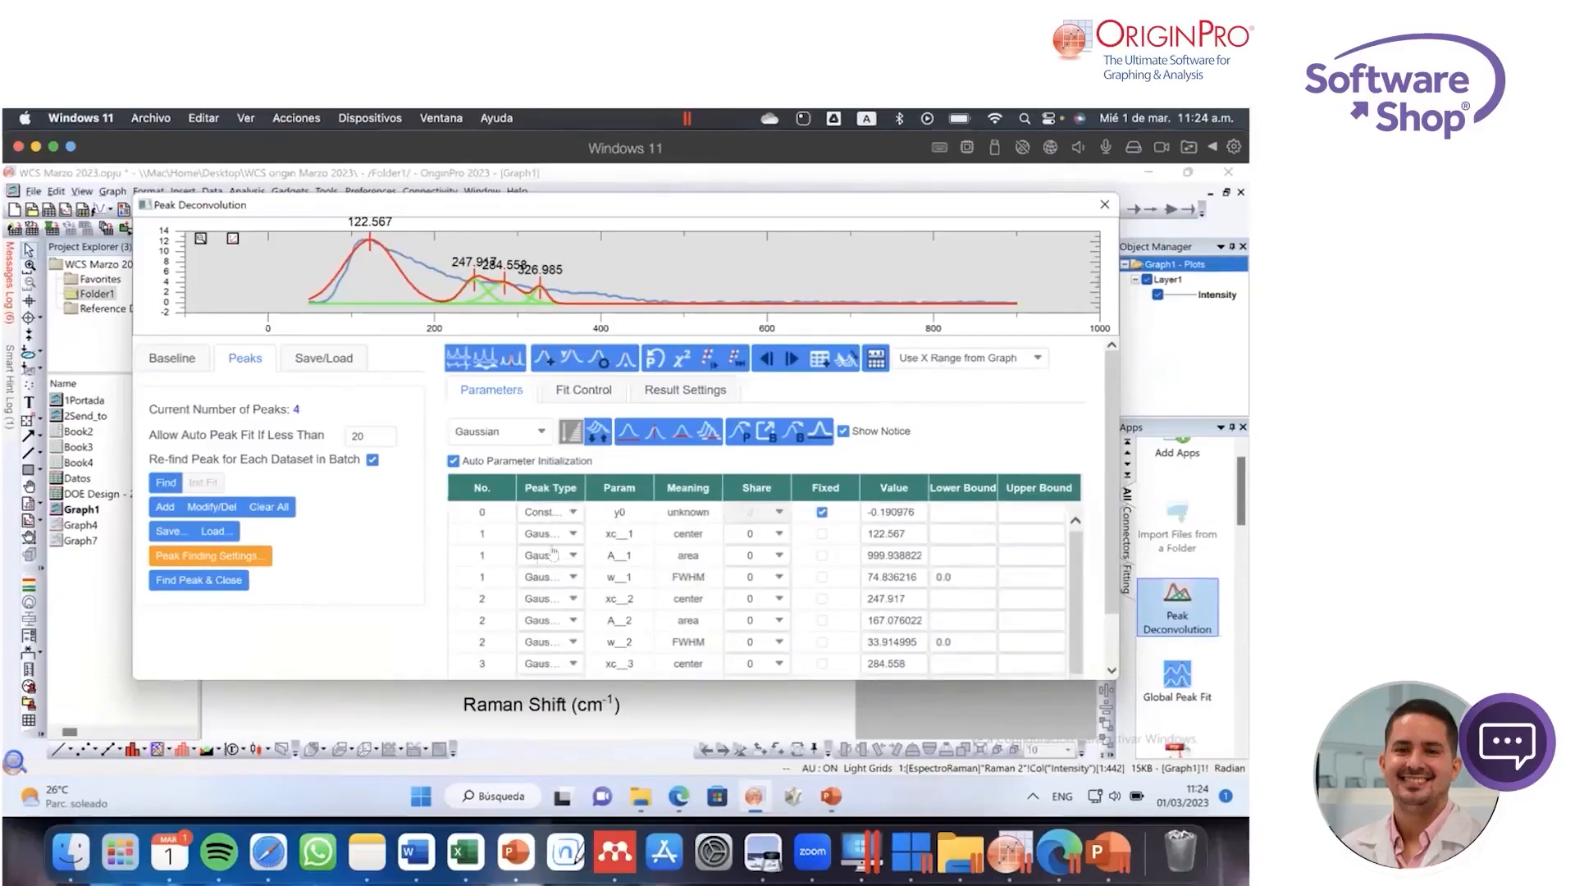
pyautogui.click(539, 435)
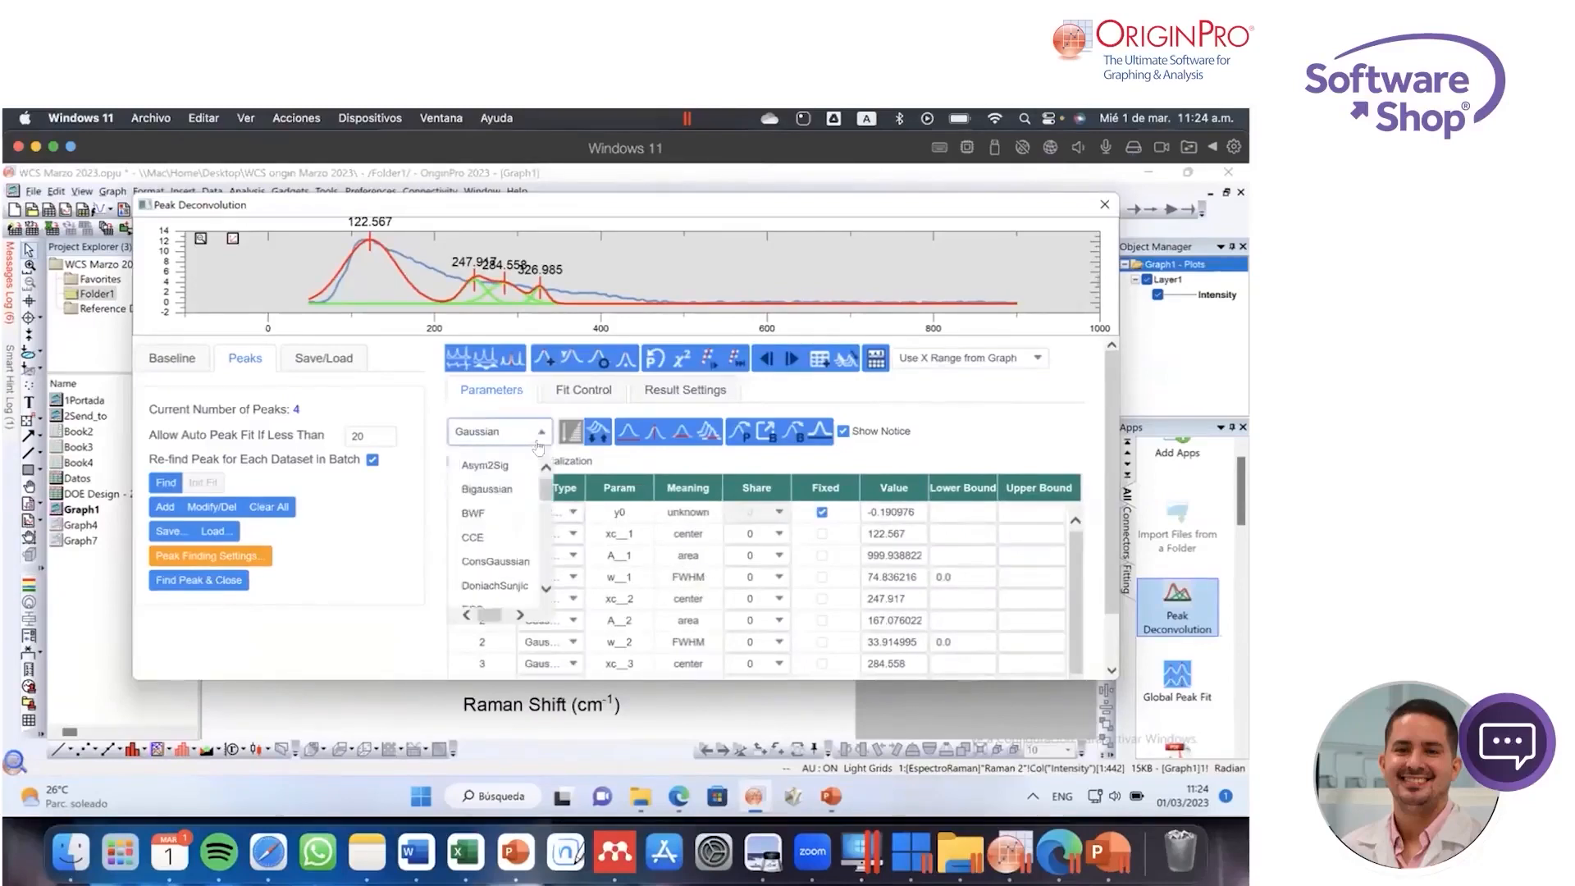
pyautogui.moveTo(546, 492)
pyautogui.mouseDown()
pyautogui.moveTo(548, 512)
pyautogui.moveTo(547, 478)
pyautogui.moveTo(553, 526)
pyautogui.moveTo(507, 537)
pyautogui.moveTo(549, 517)
pyautogui.mouseUp()
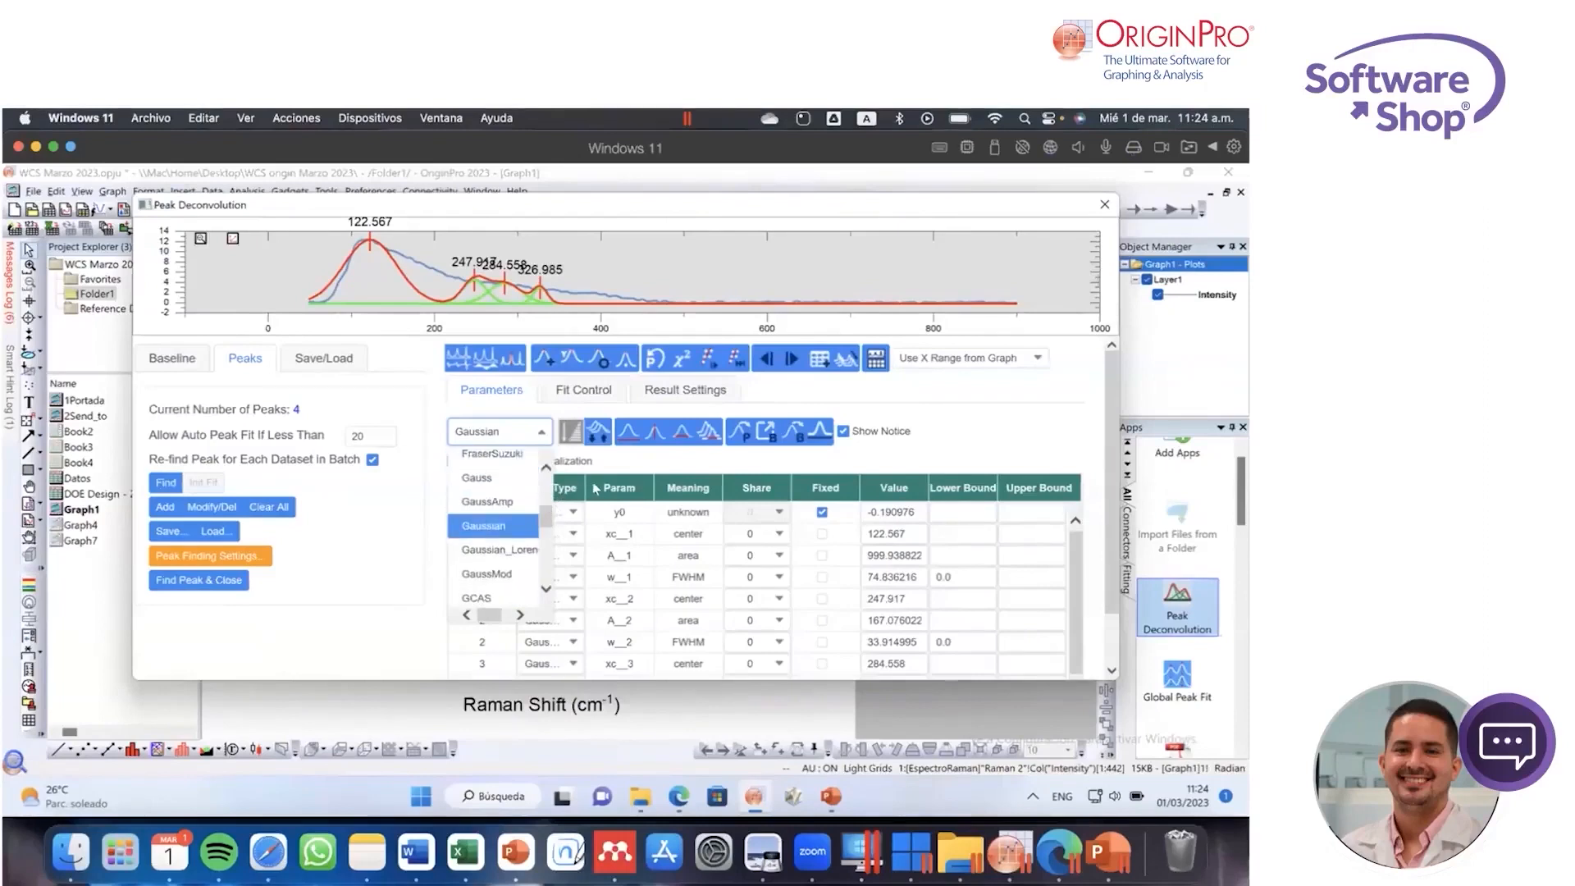
pyautogui.click(548, 445)
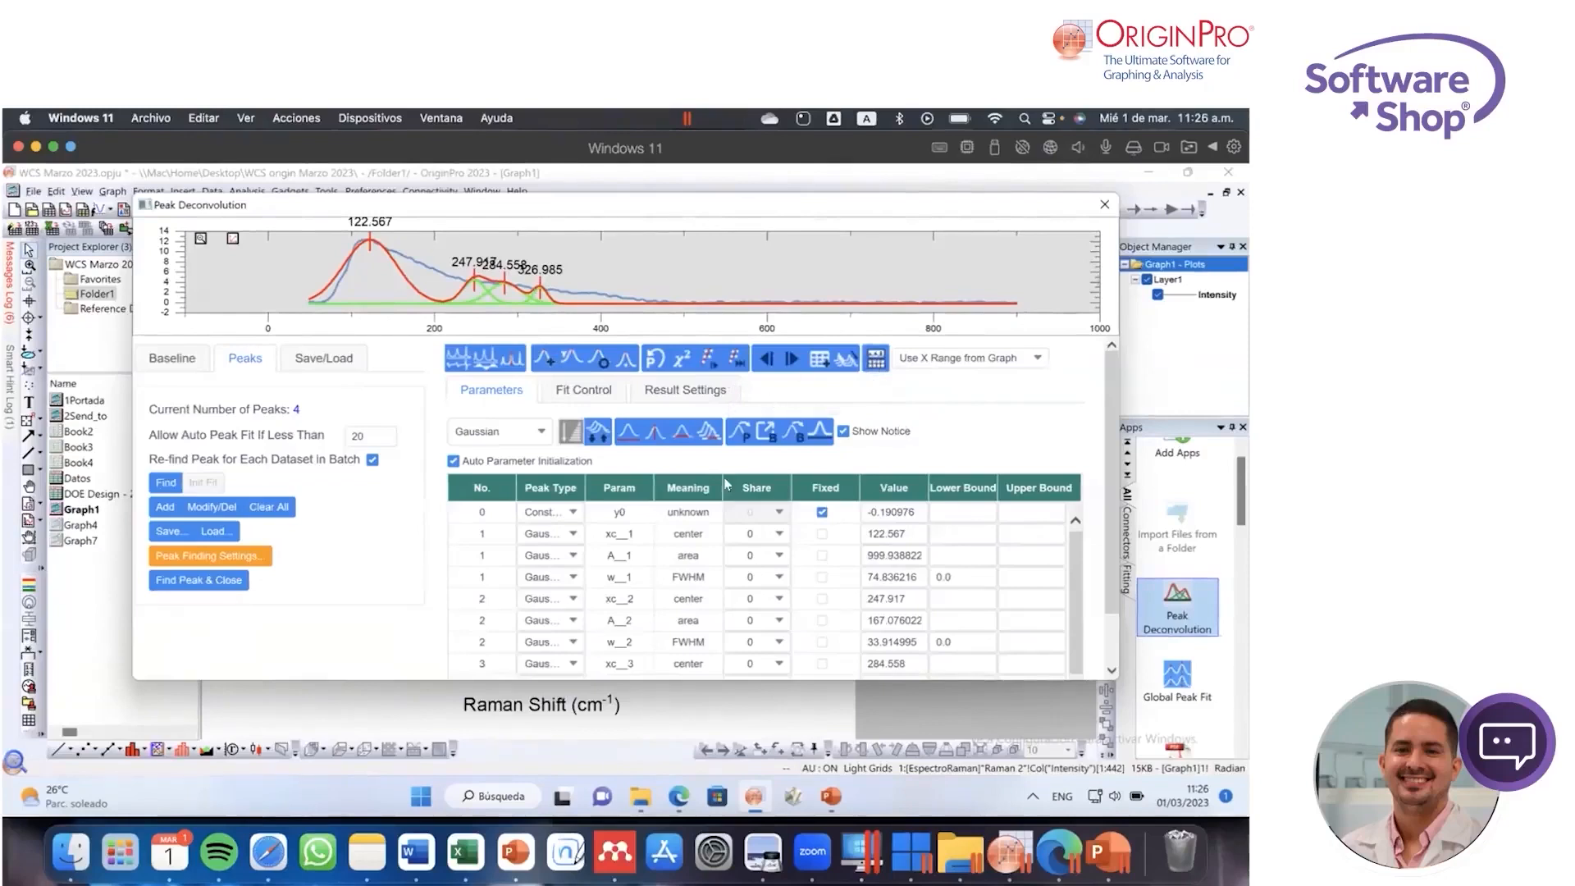
# Step: Try fitting the found peaks, add a fifth peak on the curve's falling shoulder at about X = 190.6, and fit again until converged
pyautogui.click(736, 361)
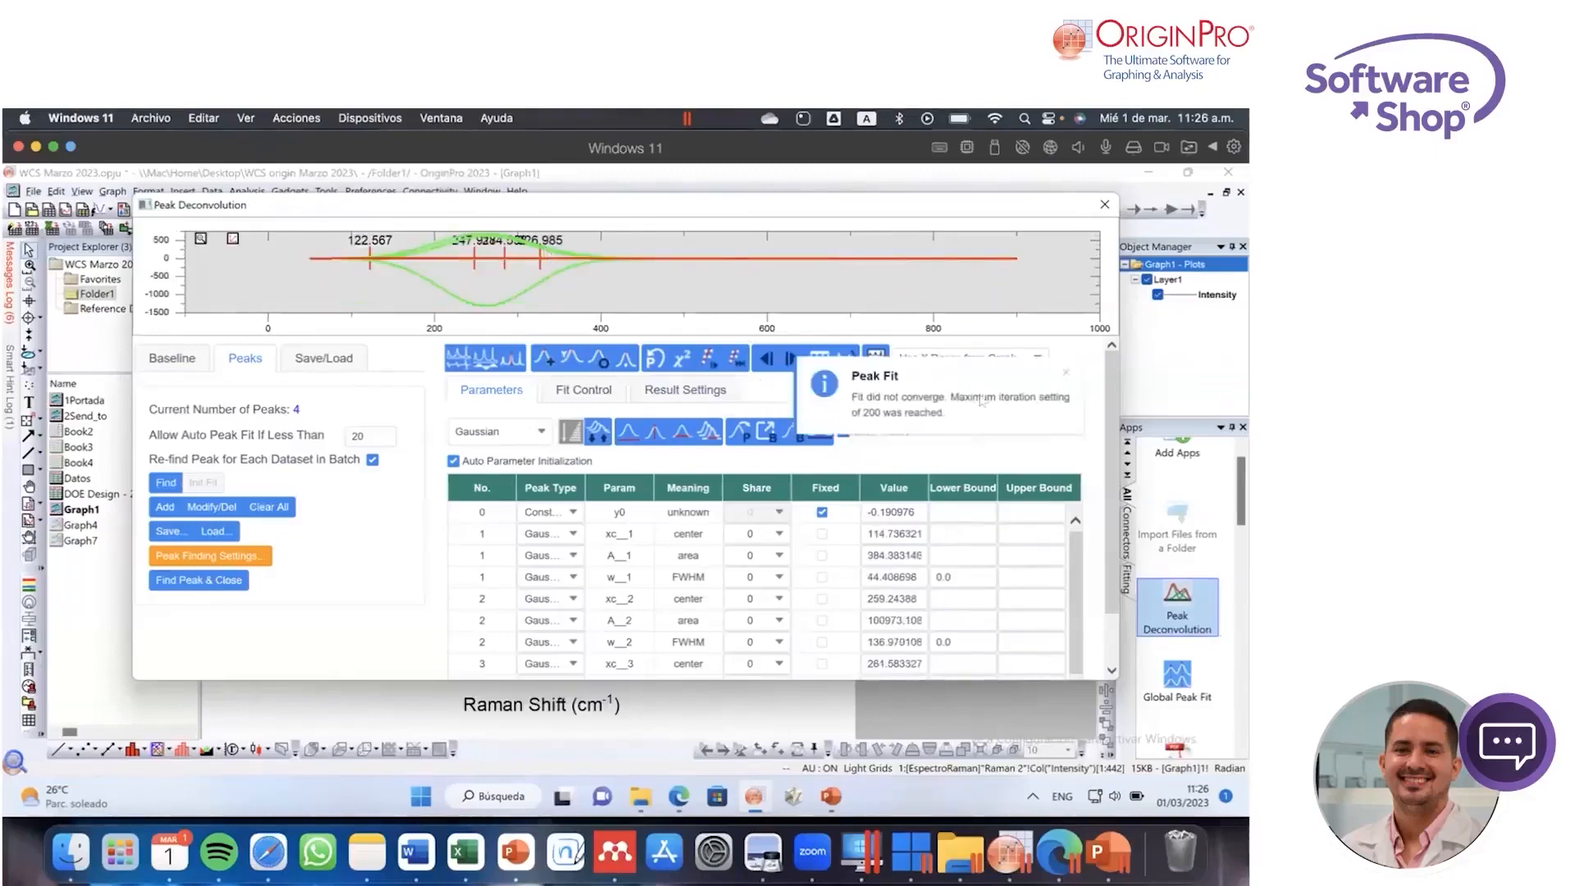
pyautogui.click(1065, 374)
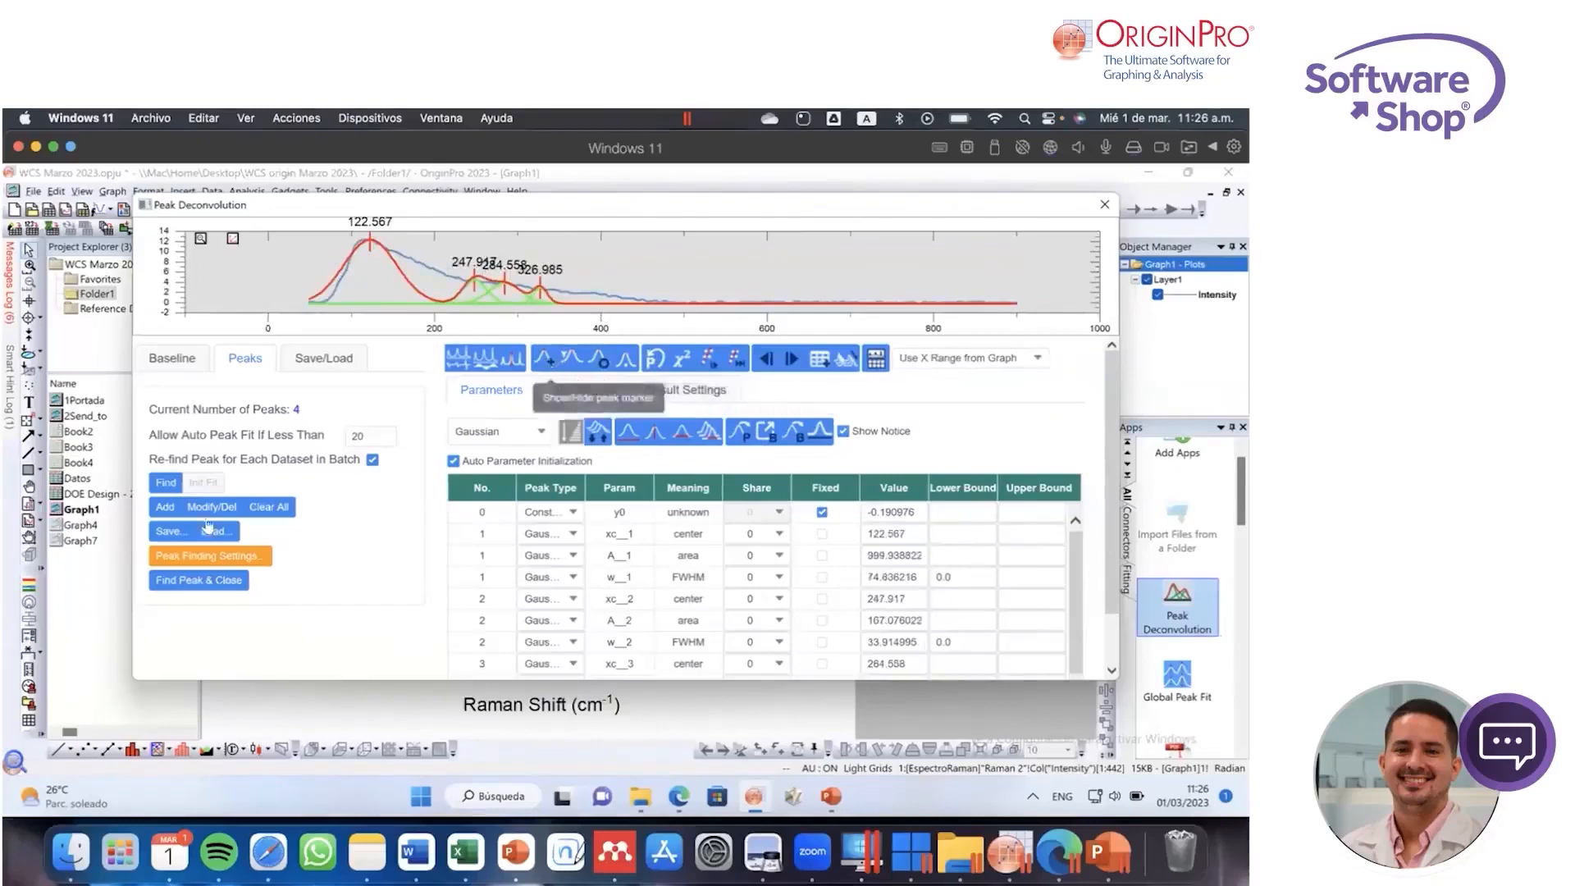
pyautogui.click(166, 509)
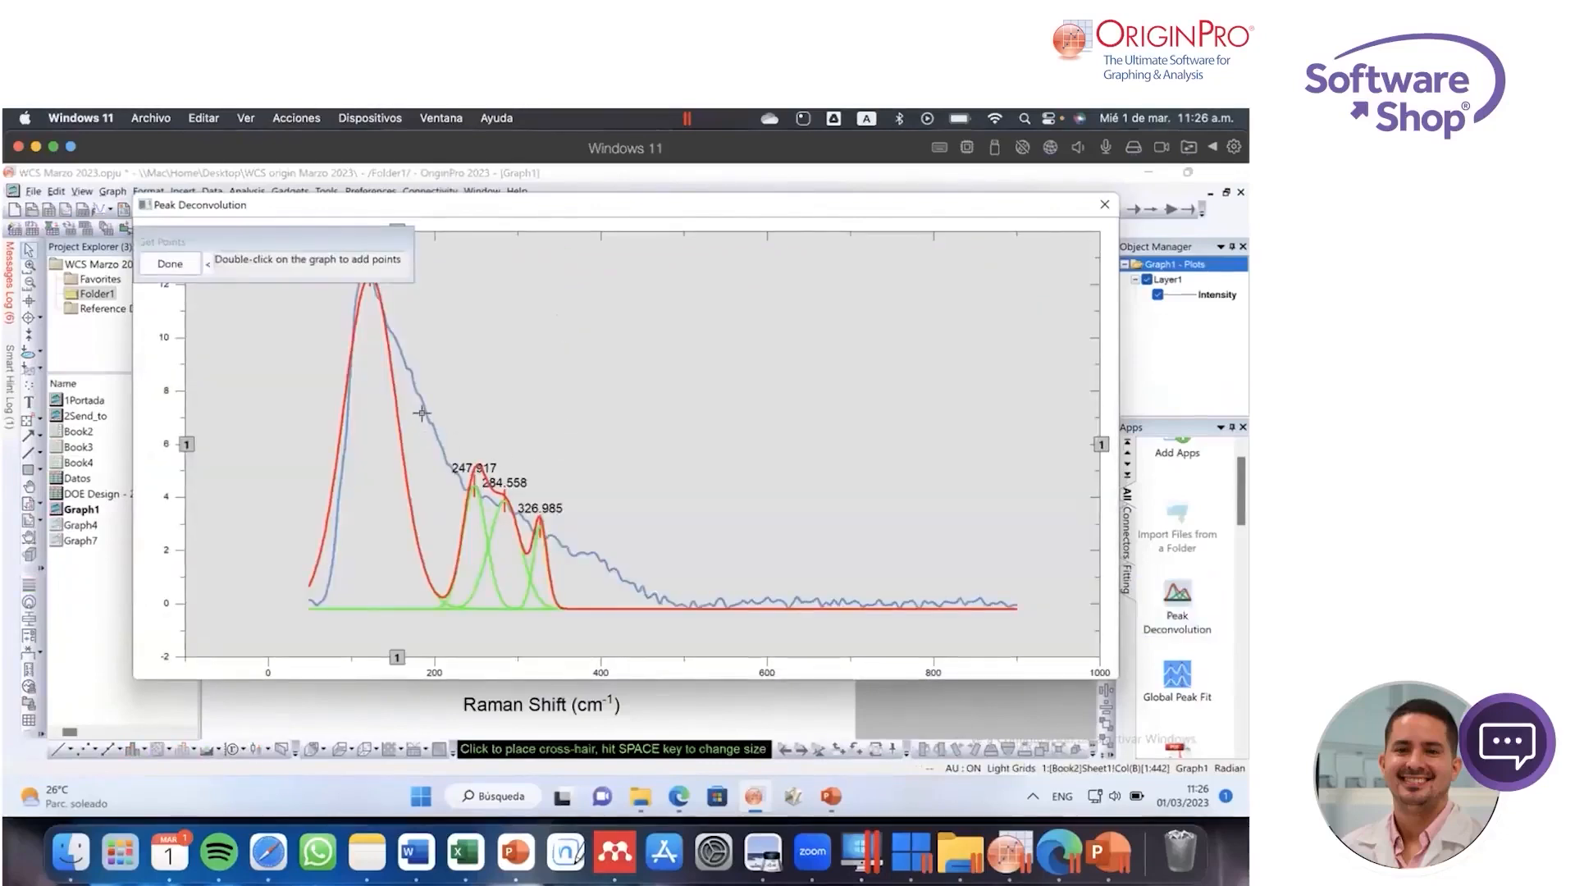
pyautogui.click(426, 417)
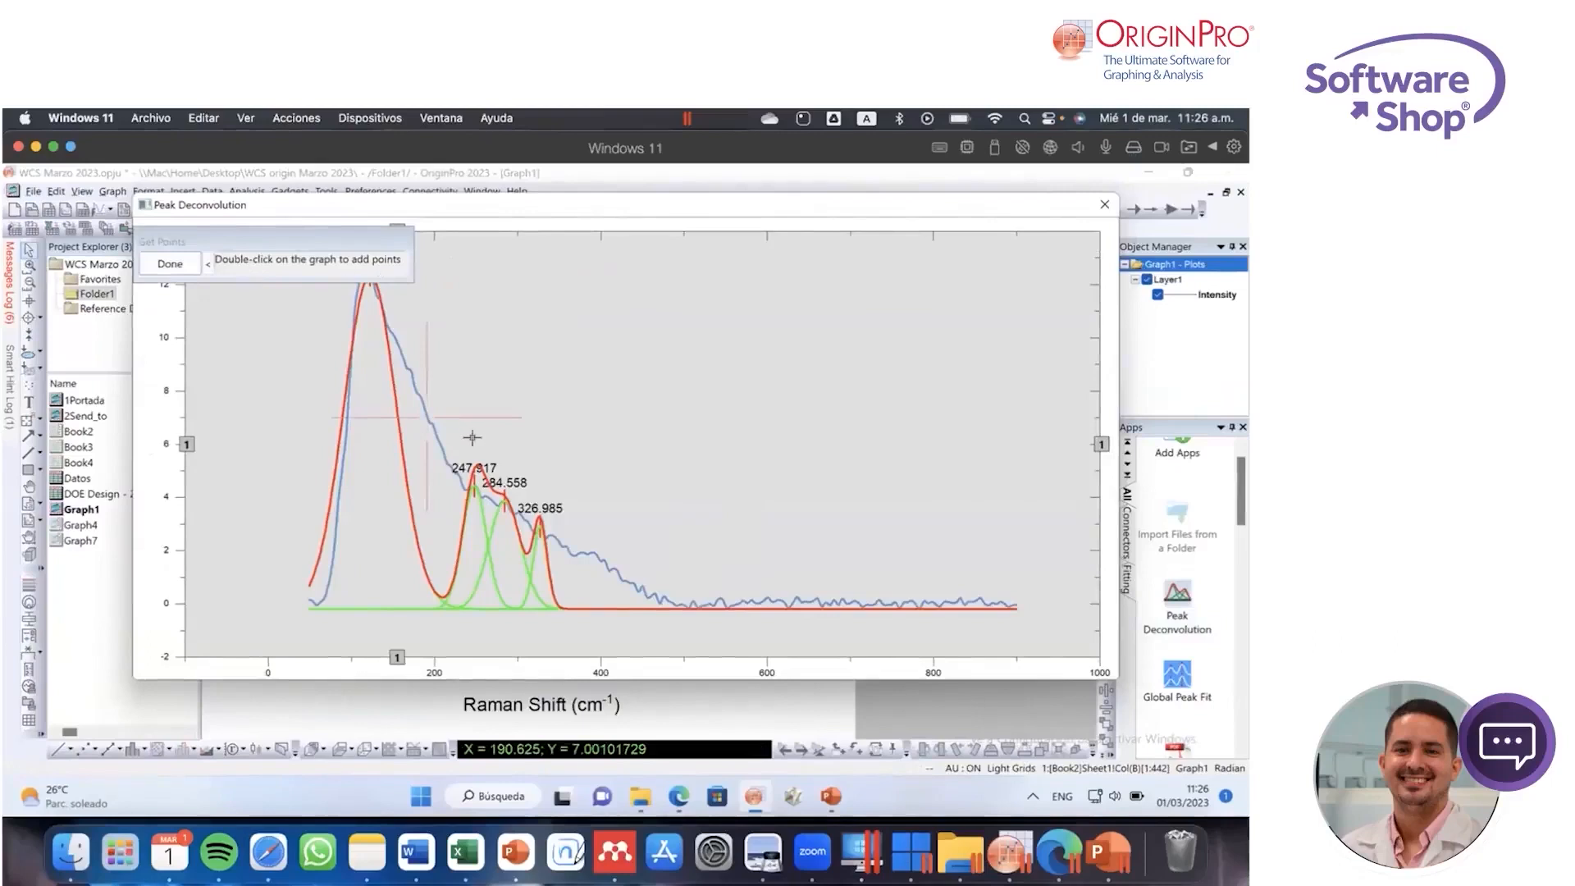
pyautogui.click(177, 267)
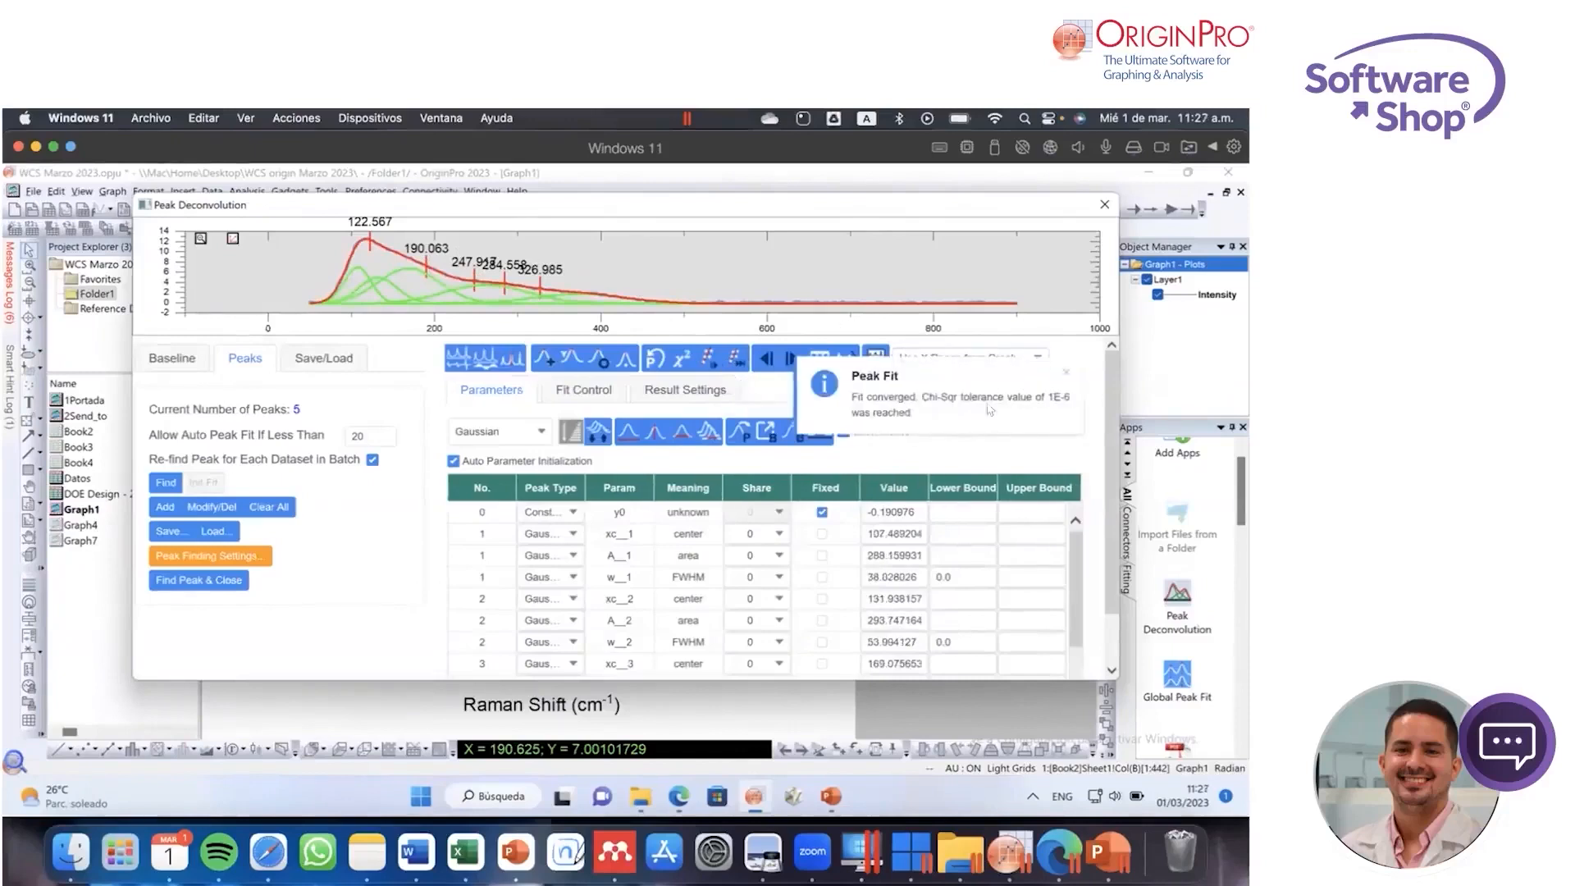
pyautogui.click(1067, 371)
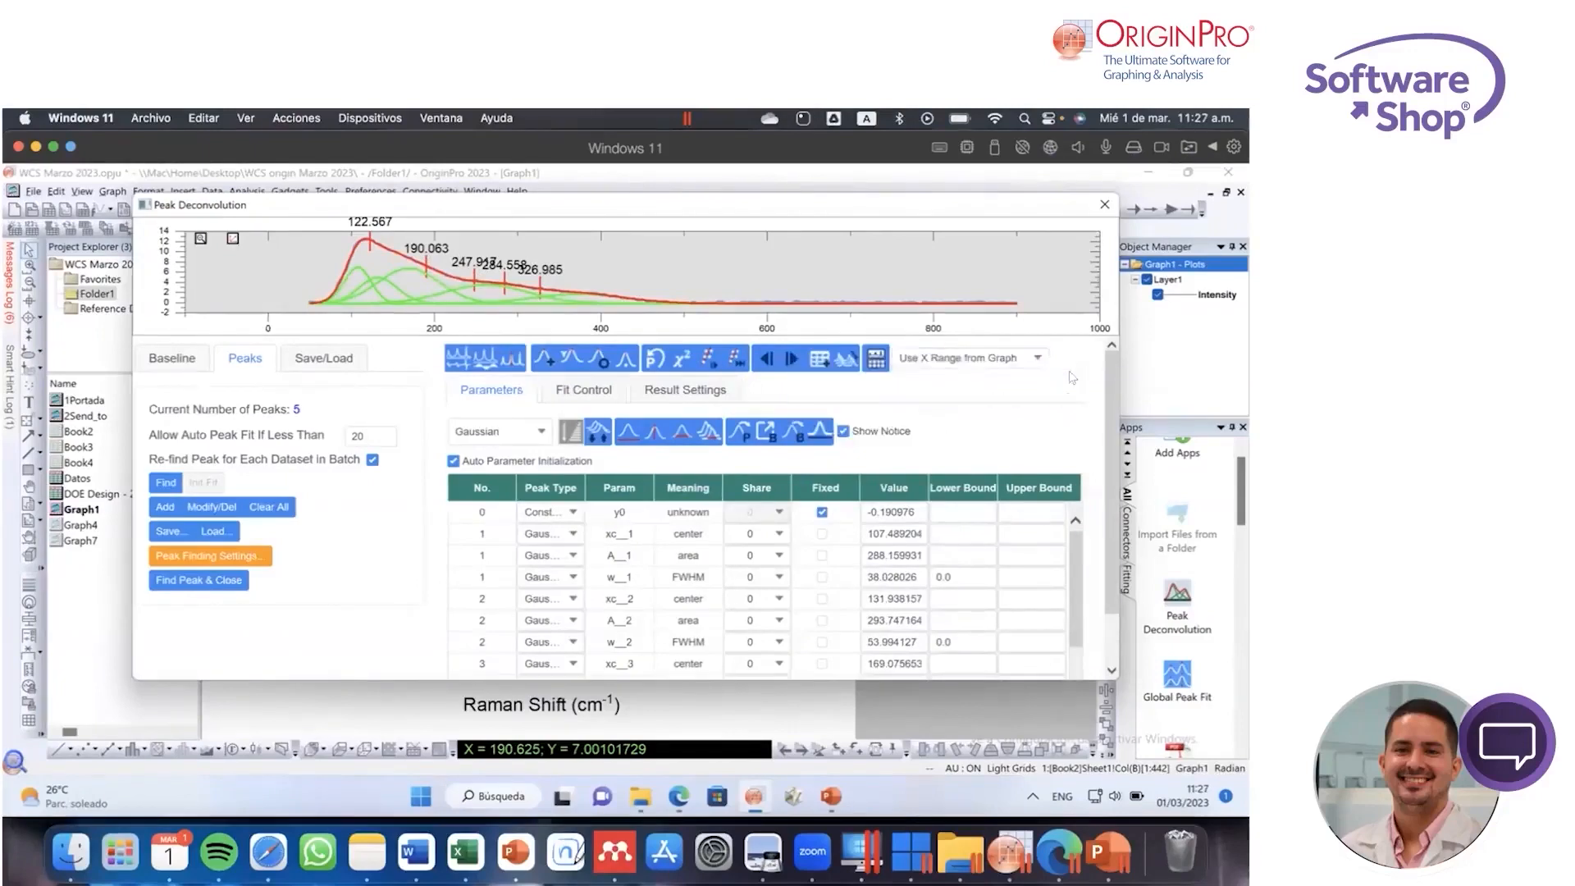
# Step: Get the fit's chi-square, review the fitted parameters of each peak, and produce the Peak Analysis report
pyautogui.click(681, 360)
pyautogui.moveTo(1074, 549); pyautogui.dragTo(1075, 607)
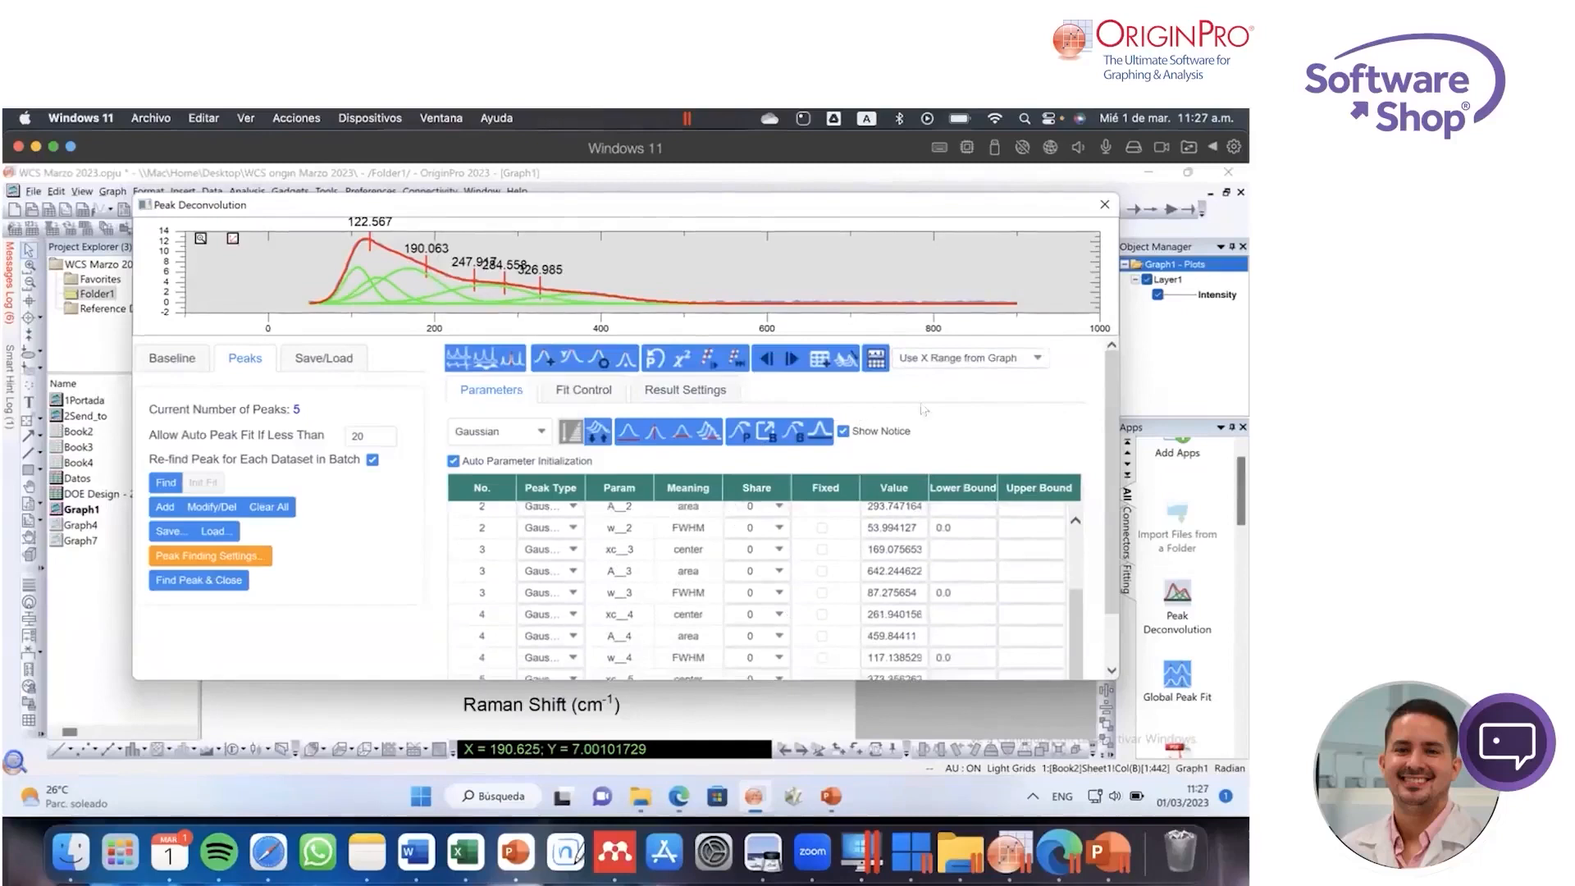
pyautogui.moveTo(1075, 615); pyautogui.dragTo(1072, 561)
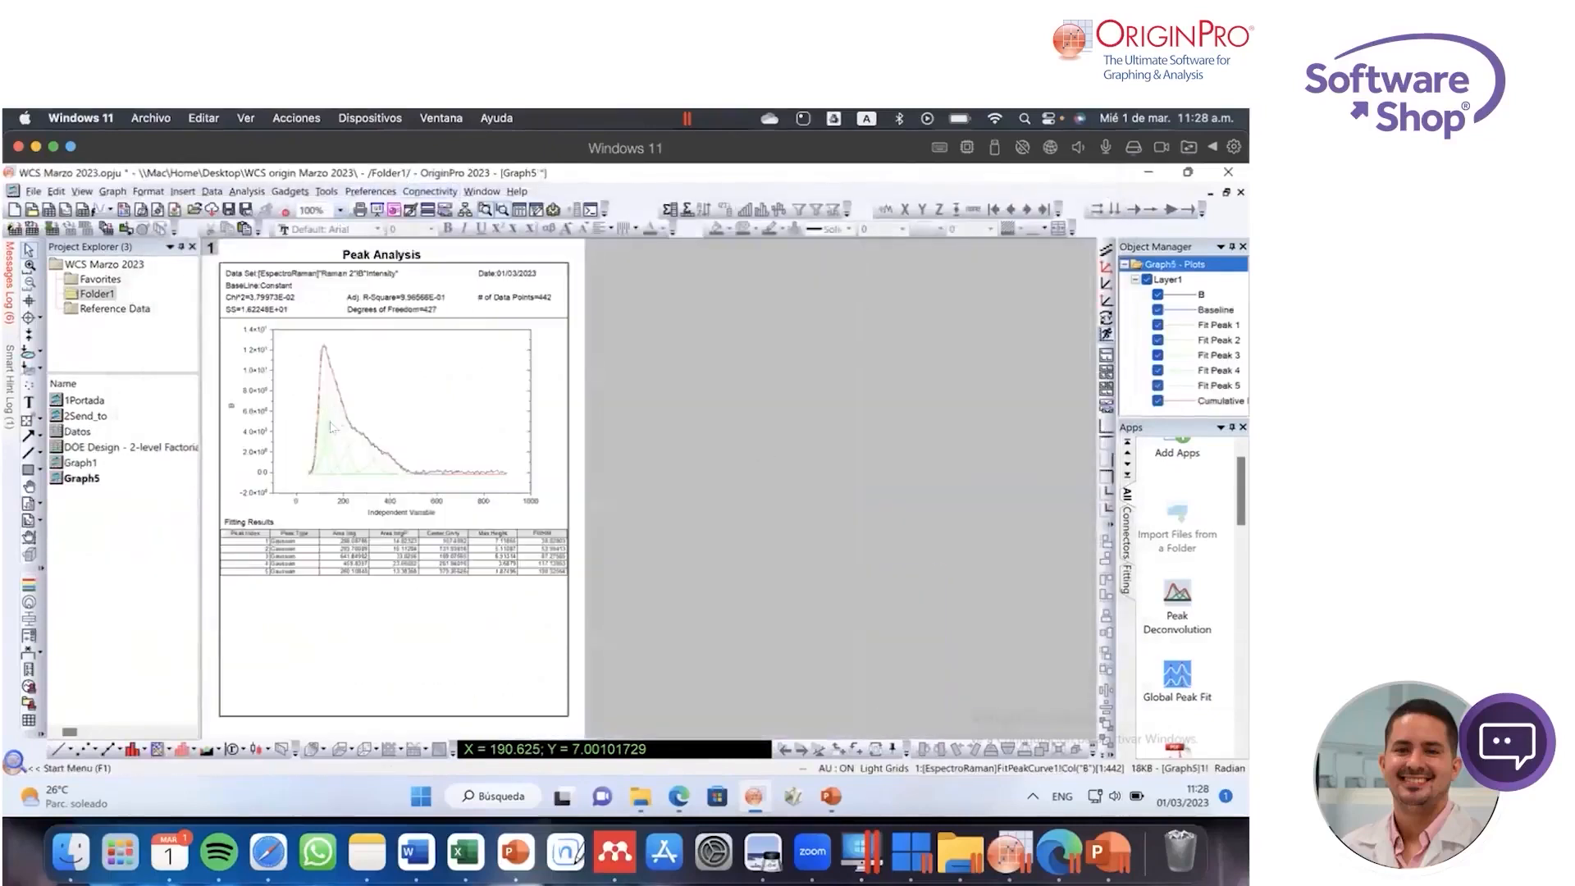
# Step: Enlarge the Peak Analysis report to 200% and examine its fit statistics, deconvoluted curves and Fitting Results table
pyautogui.click(340, 211)
pyautogui.click(328, 279)
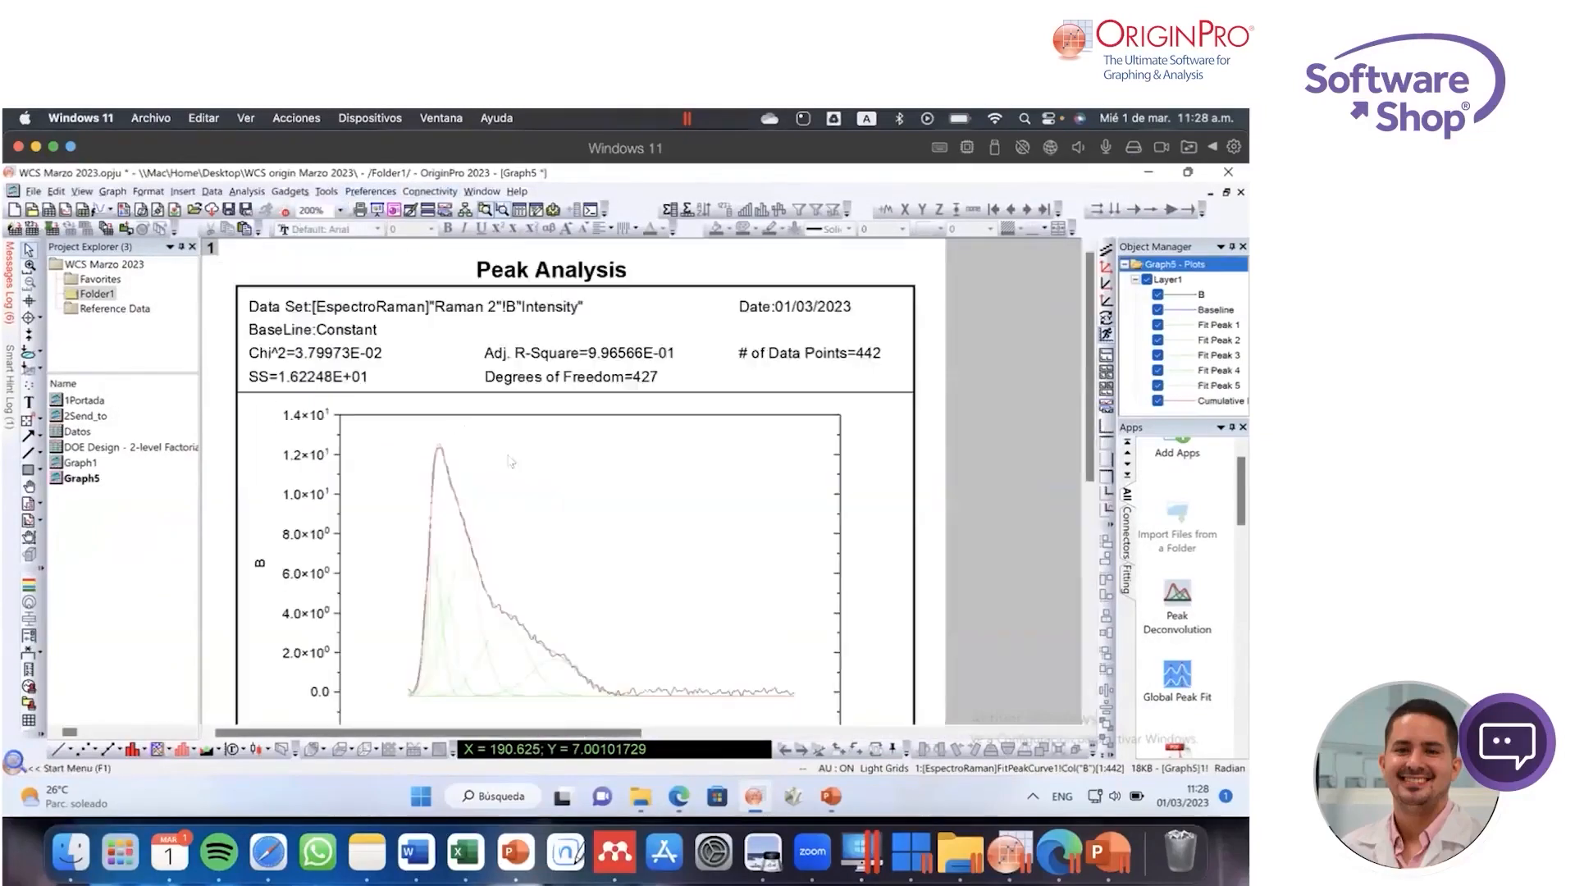
pyautogui.scroll(-5, 643, 483)
pyautogui.scroll(5, 644, 483)
pyautogui.scroll(-2, 642, 482)
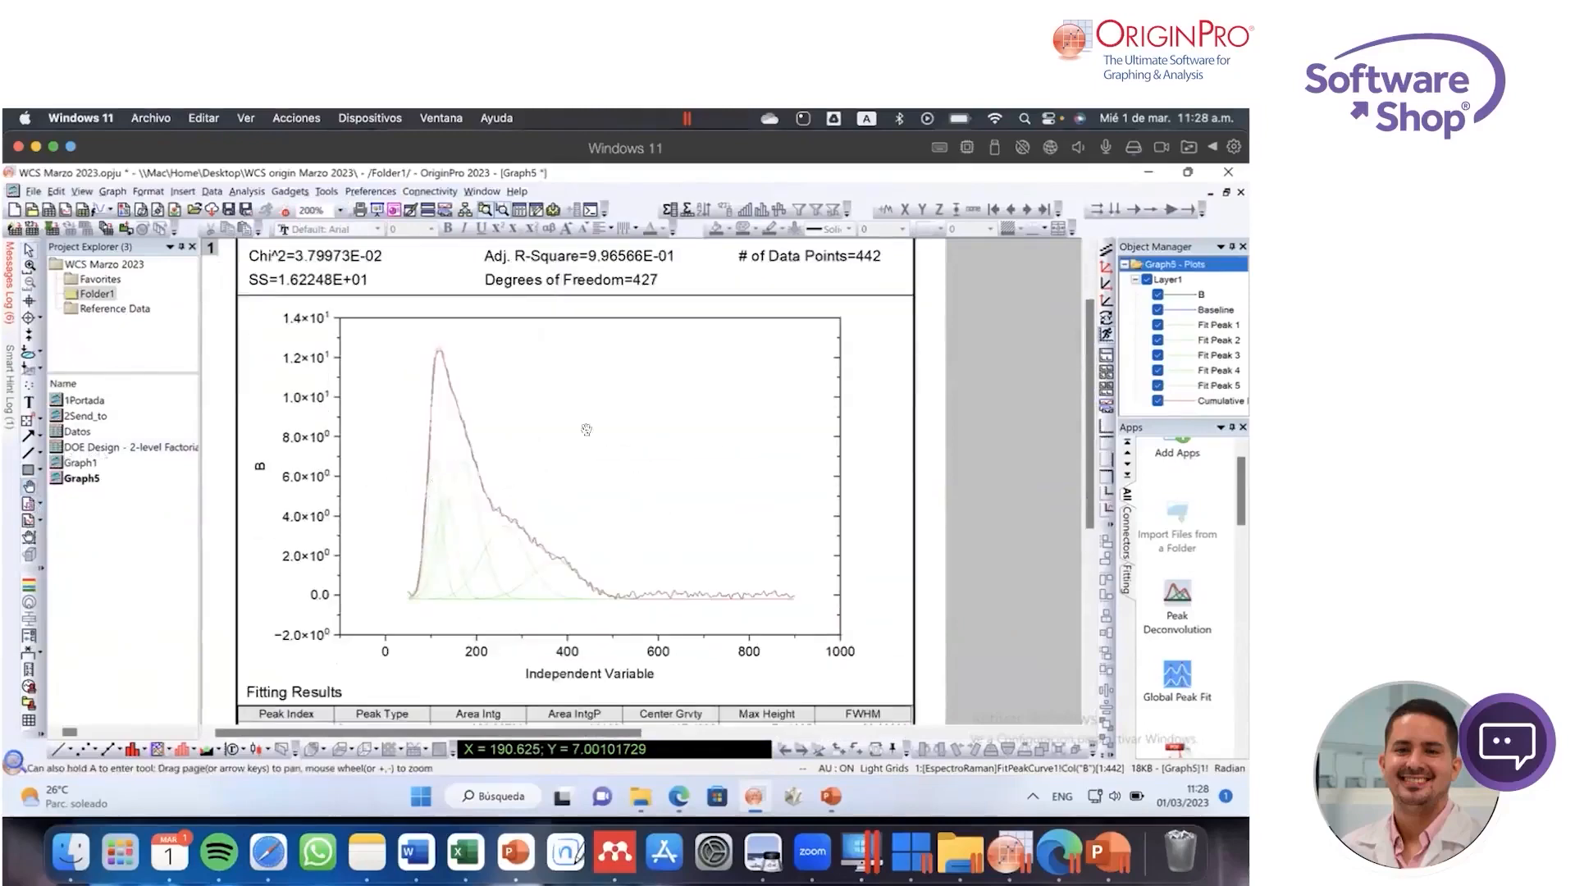
pyautogui.scroll(-4, 583, 429)
pyautogui.scroll(7, 596, 494)
pyautogui.moveTo(557, 512); pyautogui.dragTo(559, 554)
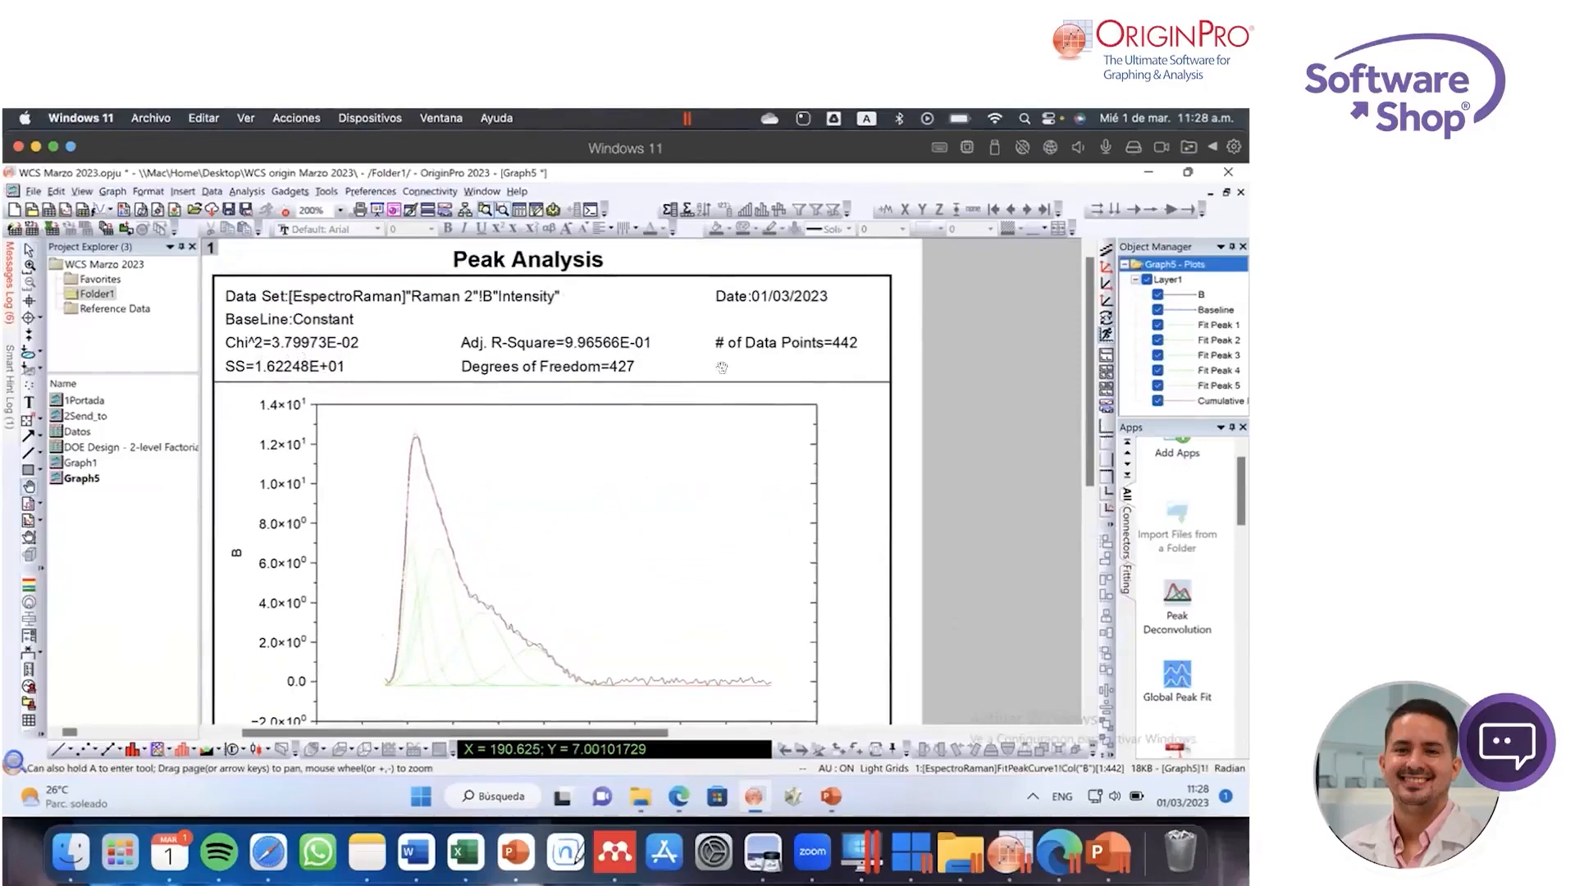
pyautogui.moveTo(691, 501); pyautogui.dragTo(692, 448)
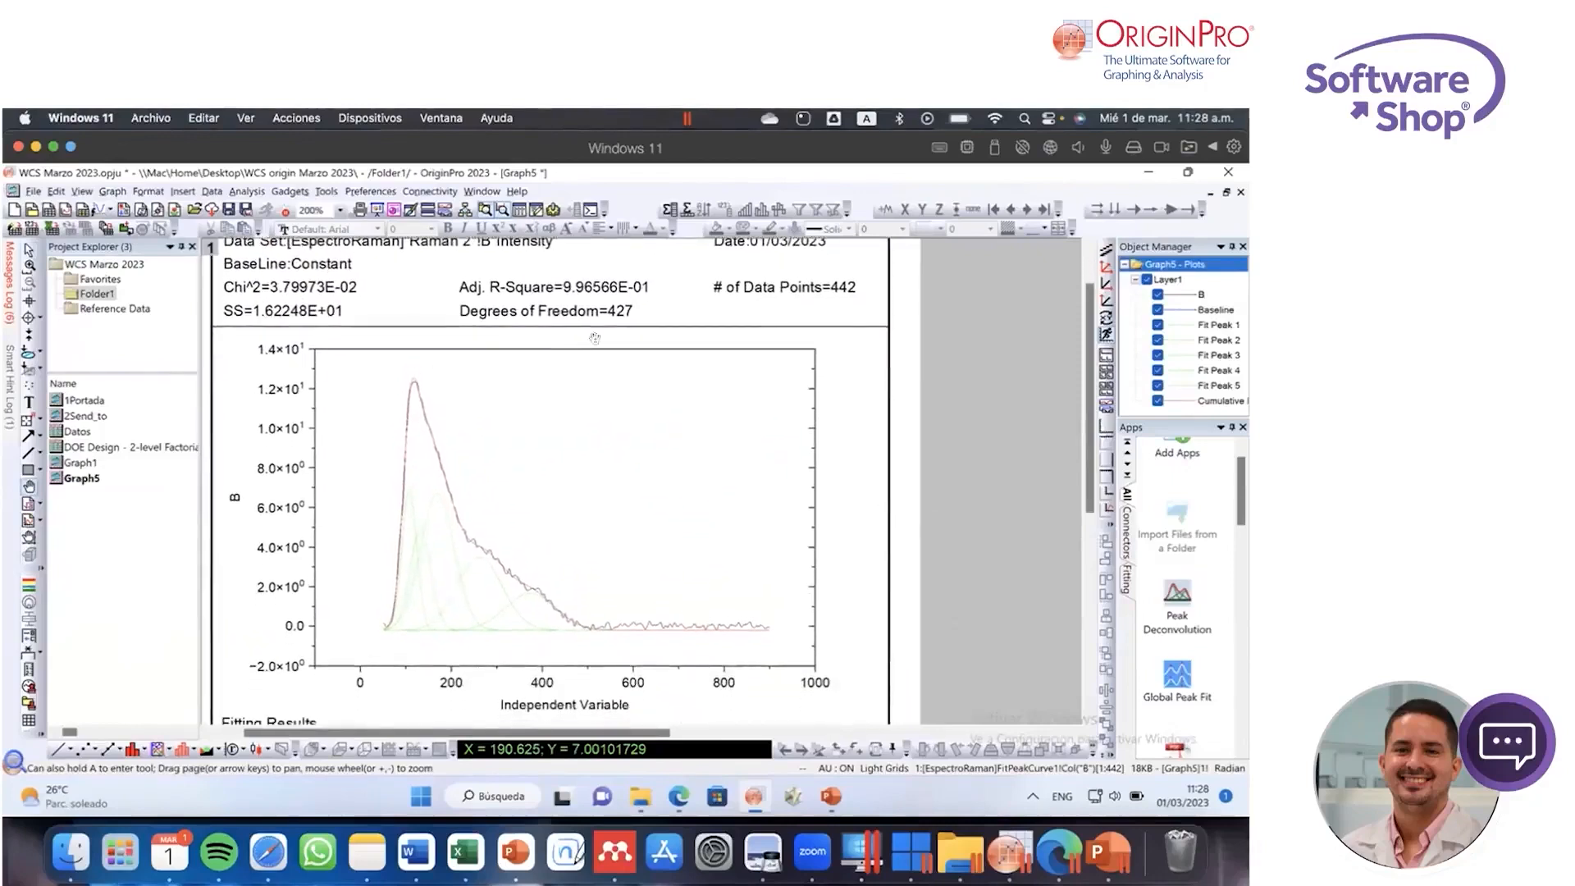
pyautogui.moveTo(640, 521); pyautogui.dragTo(646, 475)
pyautogui.scroll(-4, 646, 474)
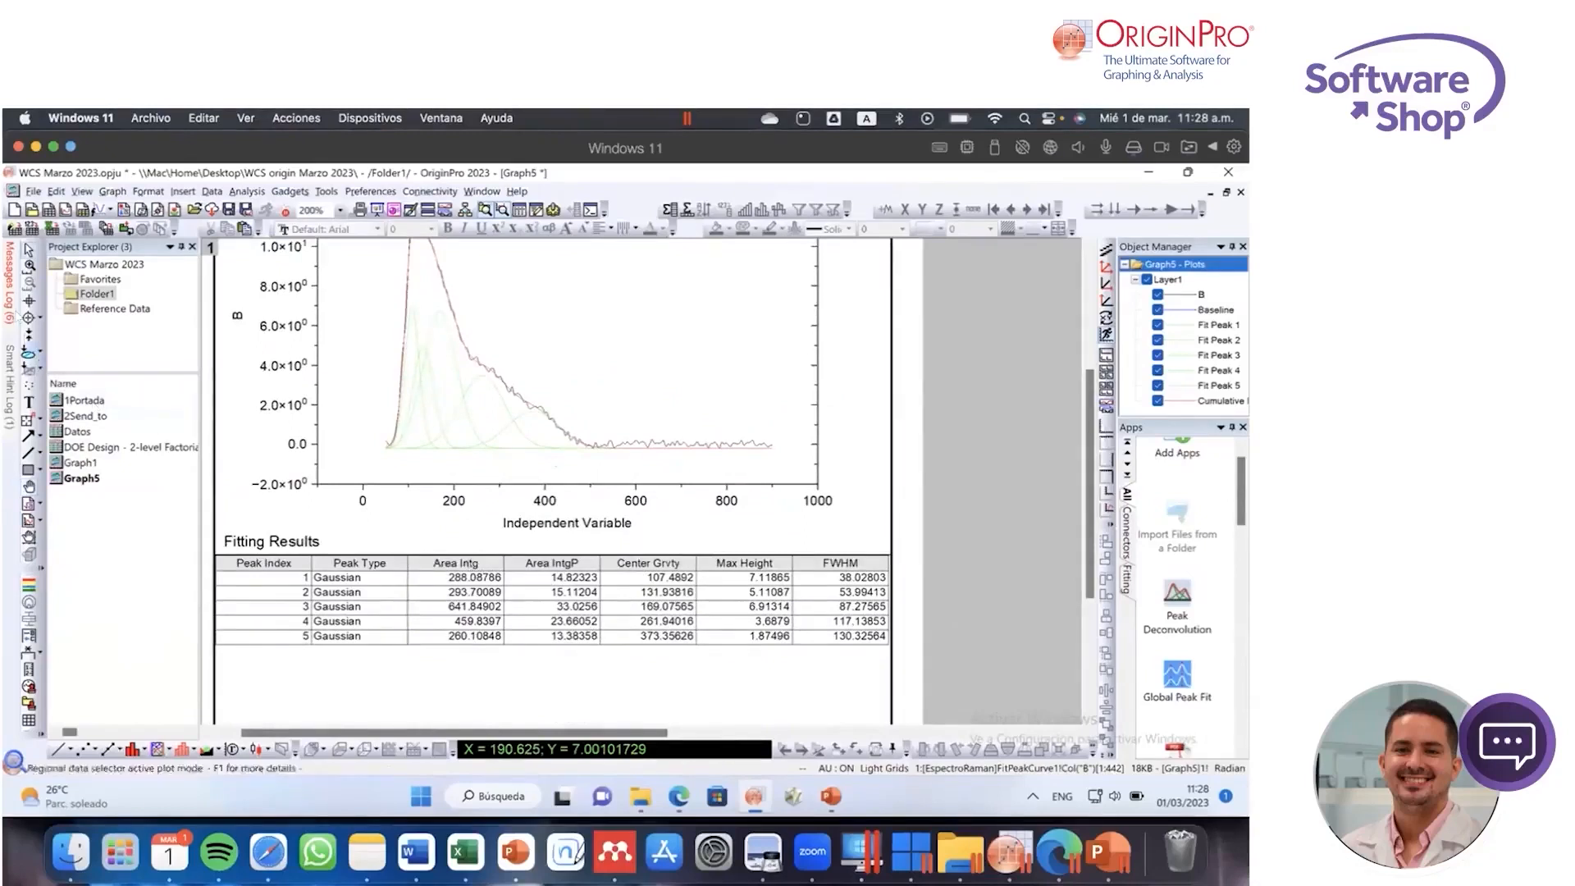
# Step: Open the report's Fitting Results table for editing and set the header row's text colour to white
pyautogui.doubleClick(586, 600)
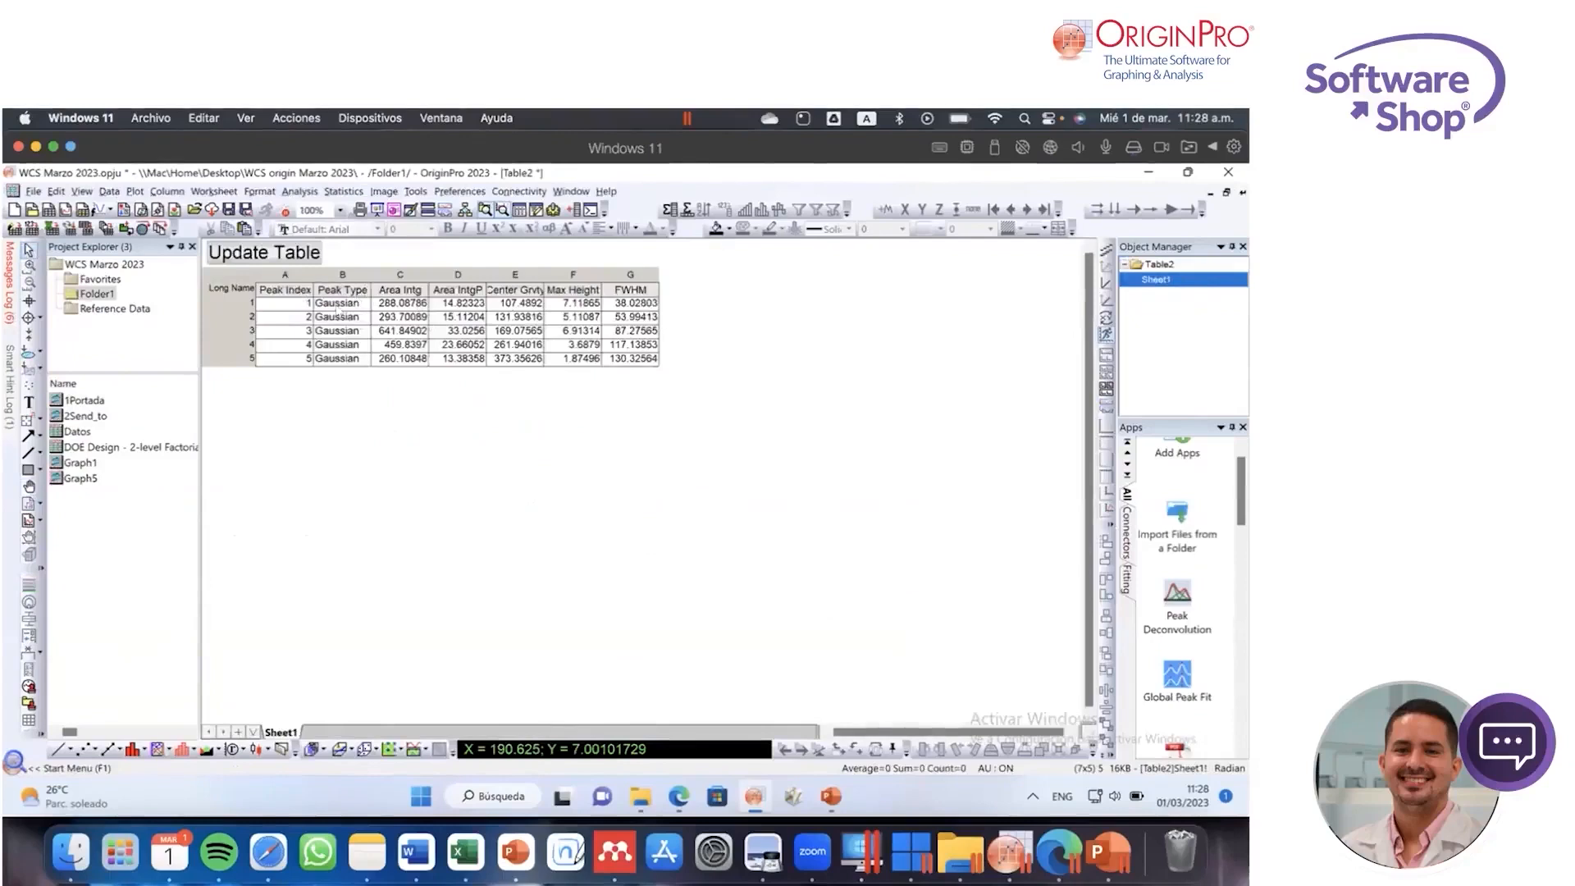
pyautogui.moveTo(303, 294); pyautogui.dragTo(636, 294)
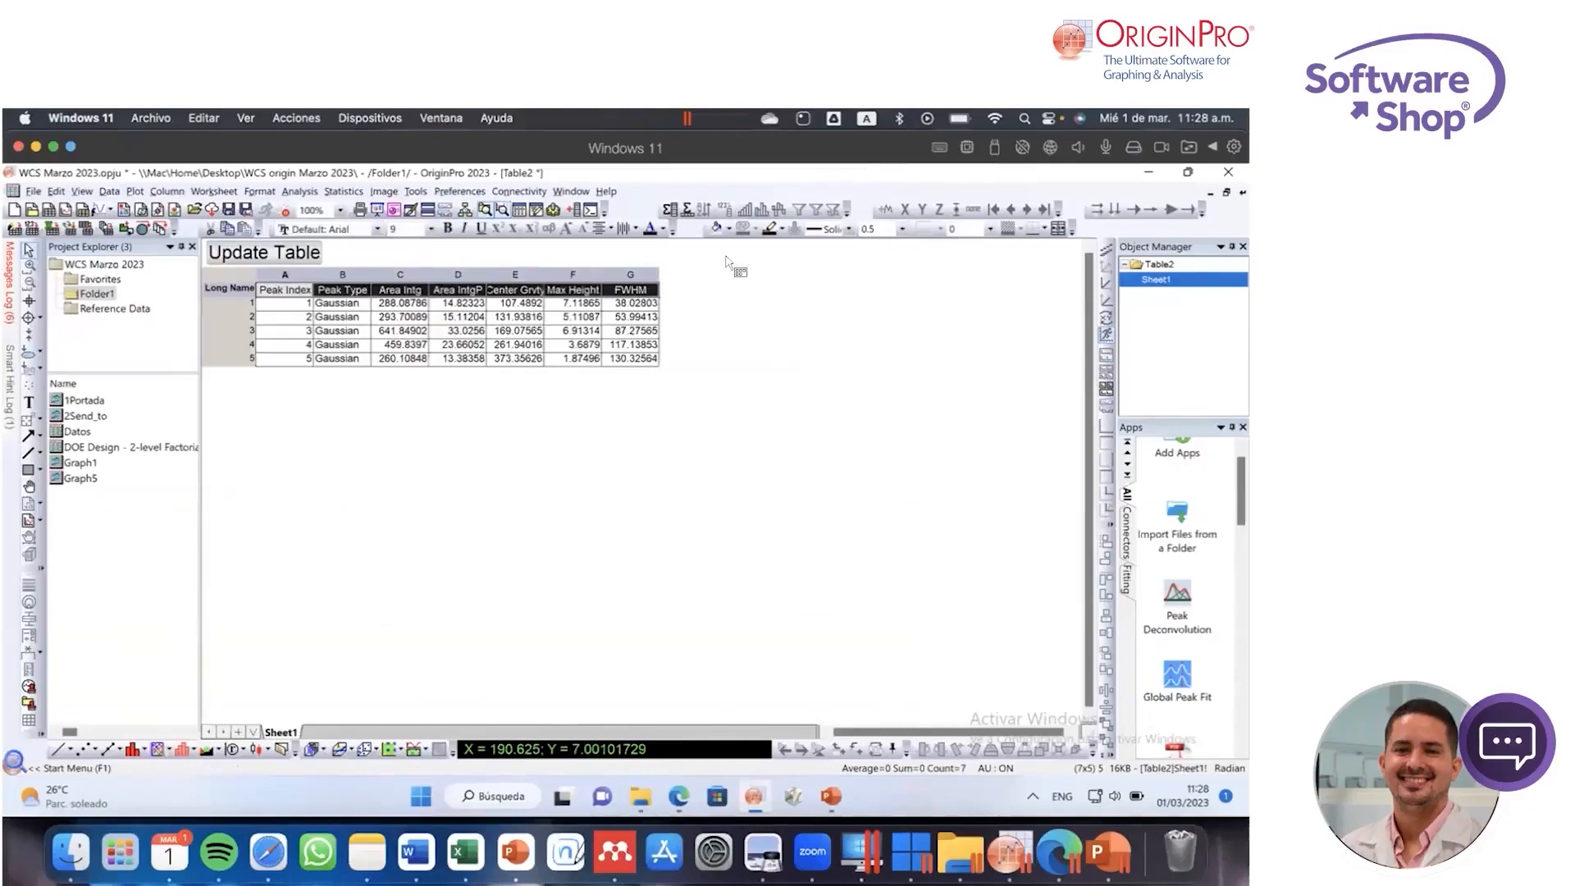
pyautogui.click(662, 230)
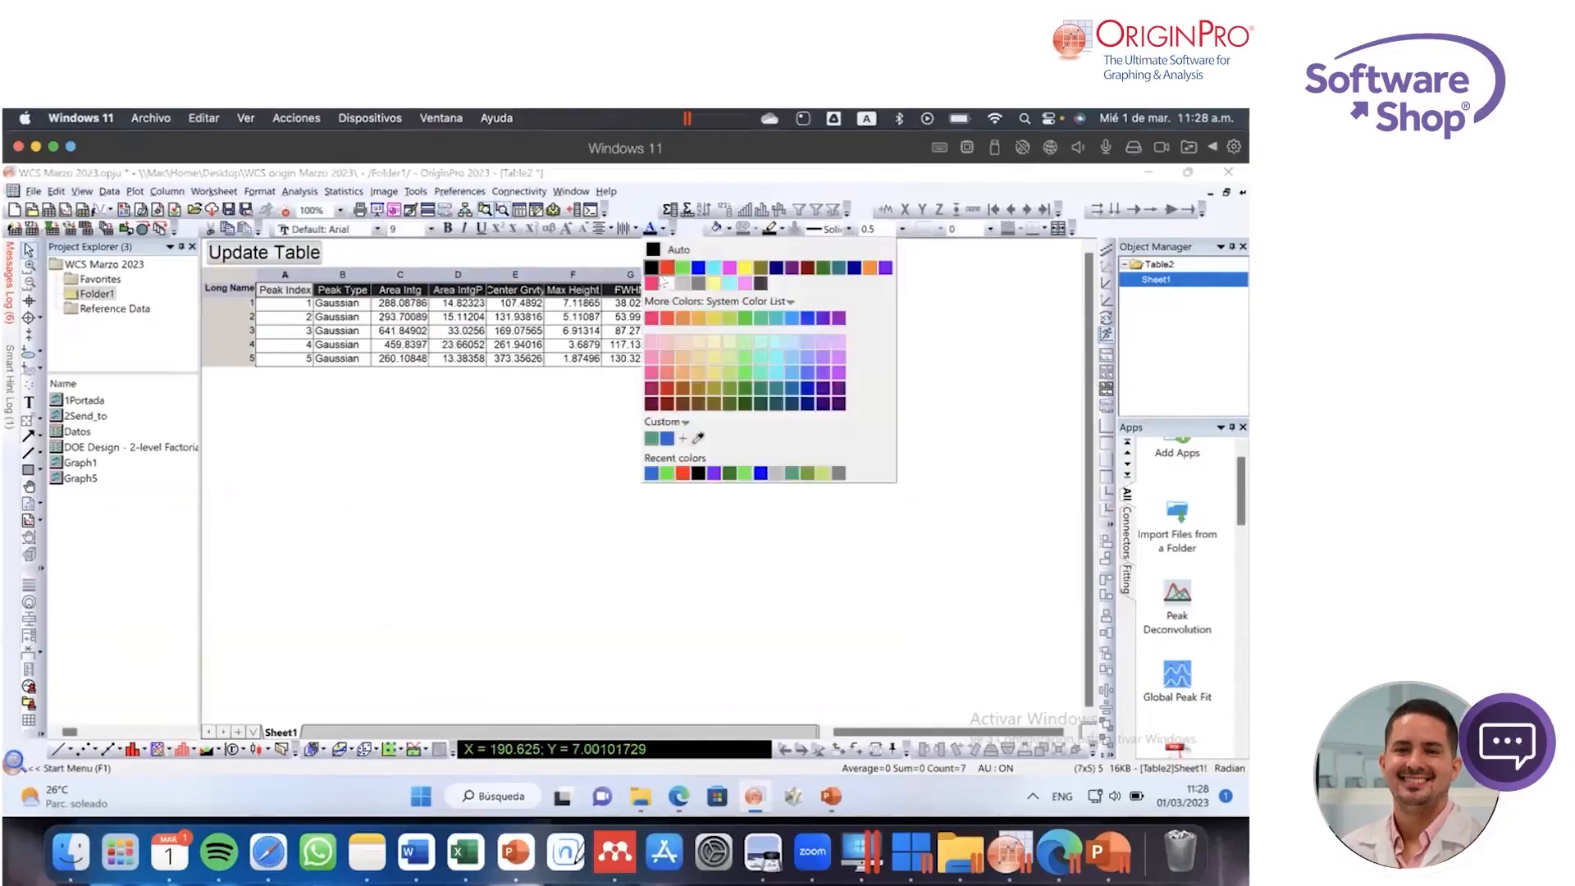
pyautogui.click(667, 283)
pyautogui.click(695, 340)
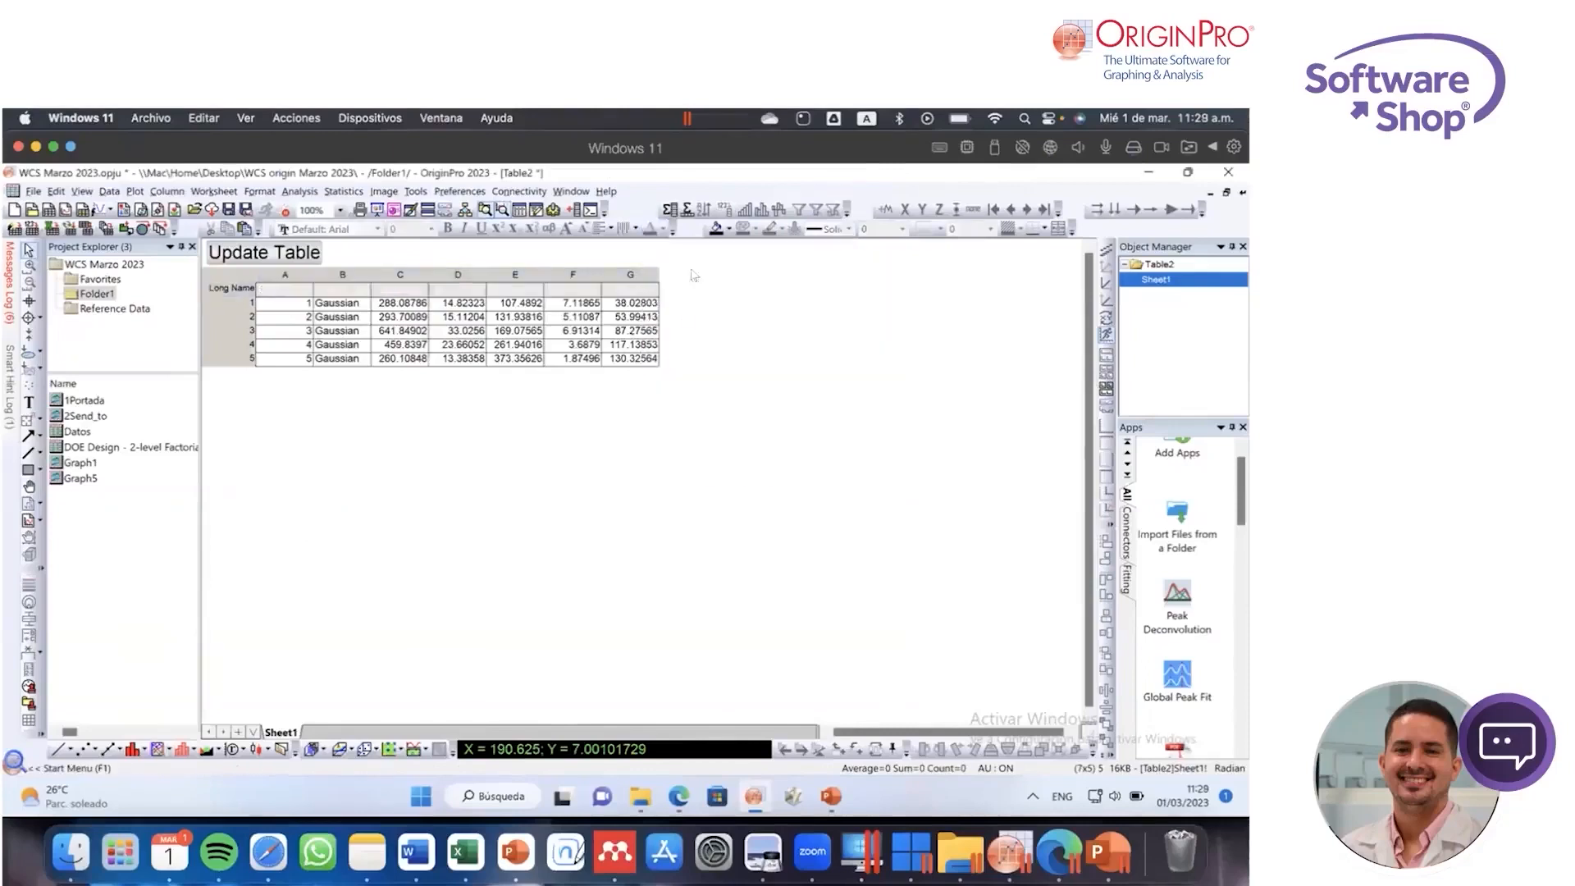
# Step: Fill the header row of the Fitting Results table with blue and update the table in the report
pyautogui.click(729, 229)
pyautogui.click(743, 291)
pyautogui.moveTo(289, 295); pyautogui.dragTo(648, 292)
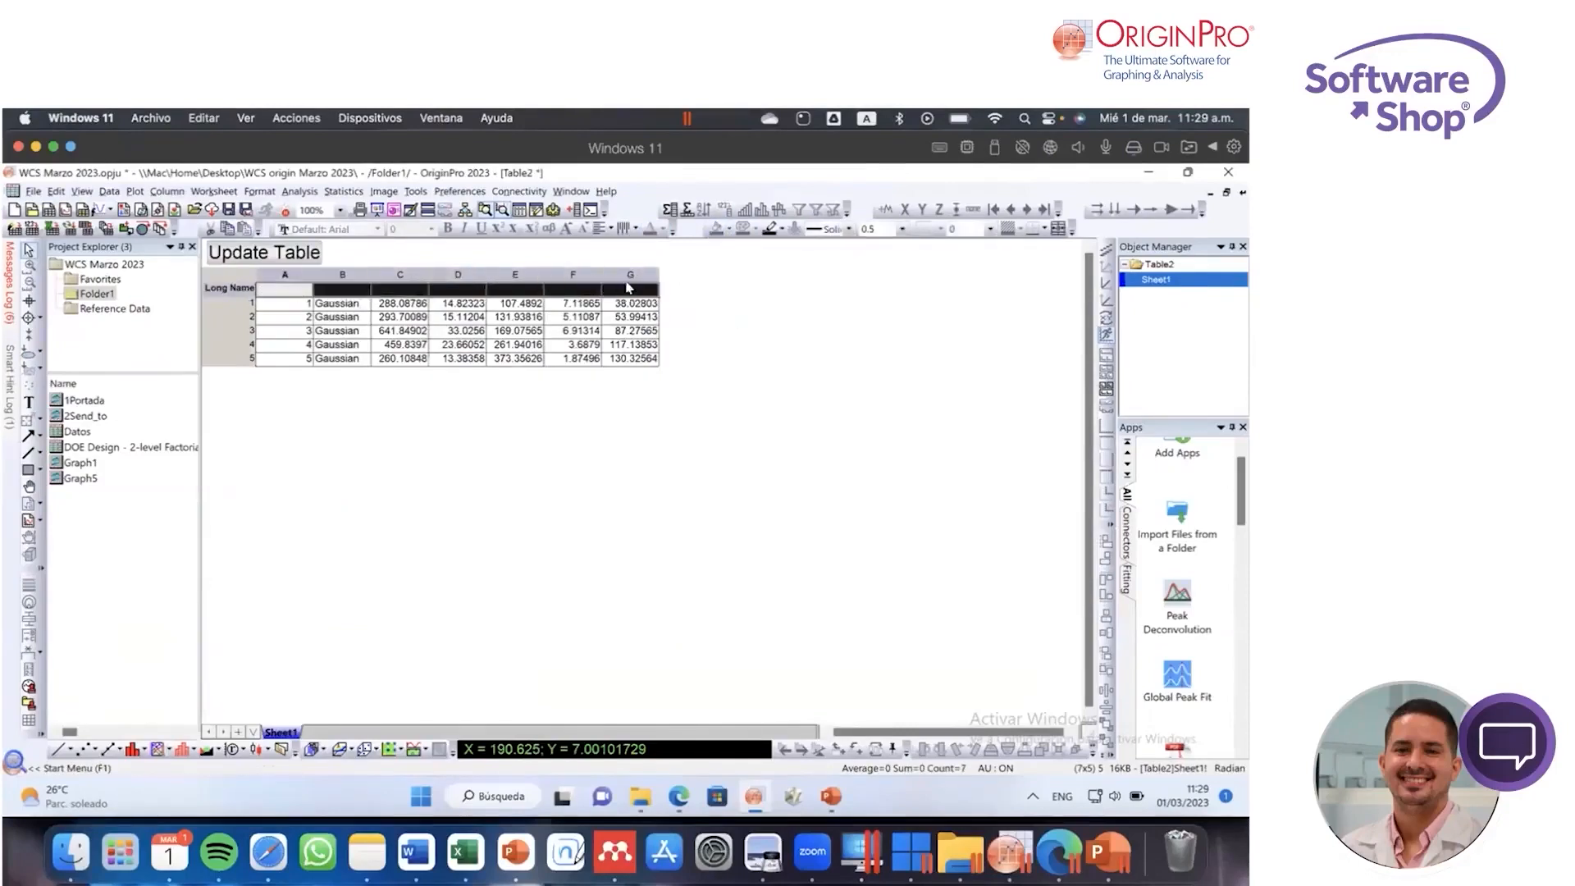
pyautogui.click(727, 230)
pyautogui.click(760, 271)
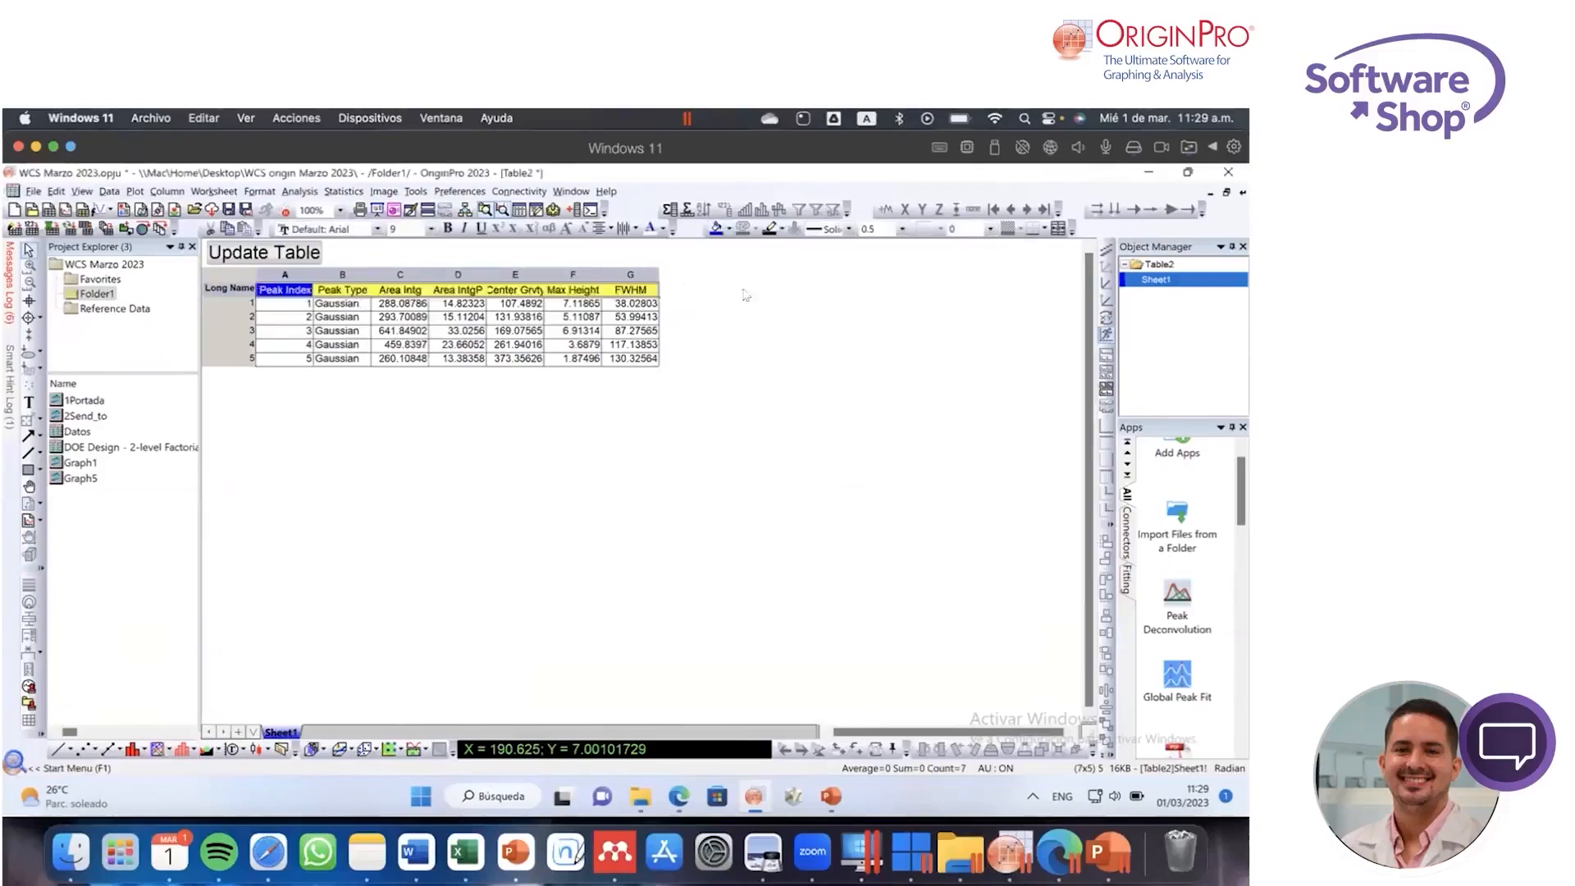
pyautogui.click(283, 252)
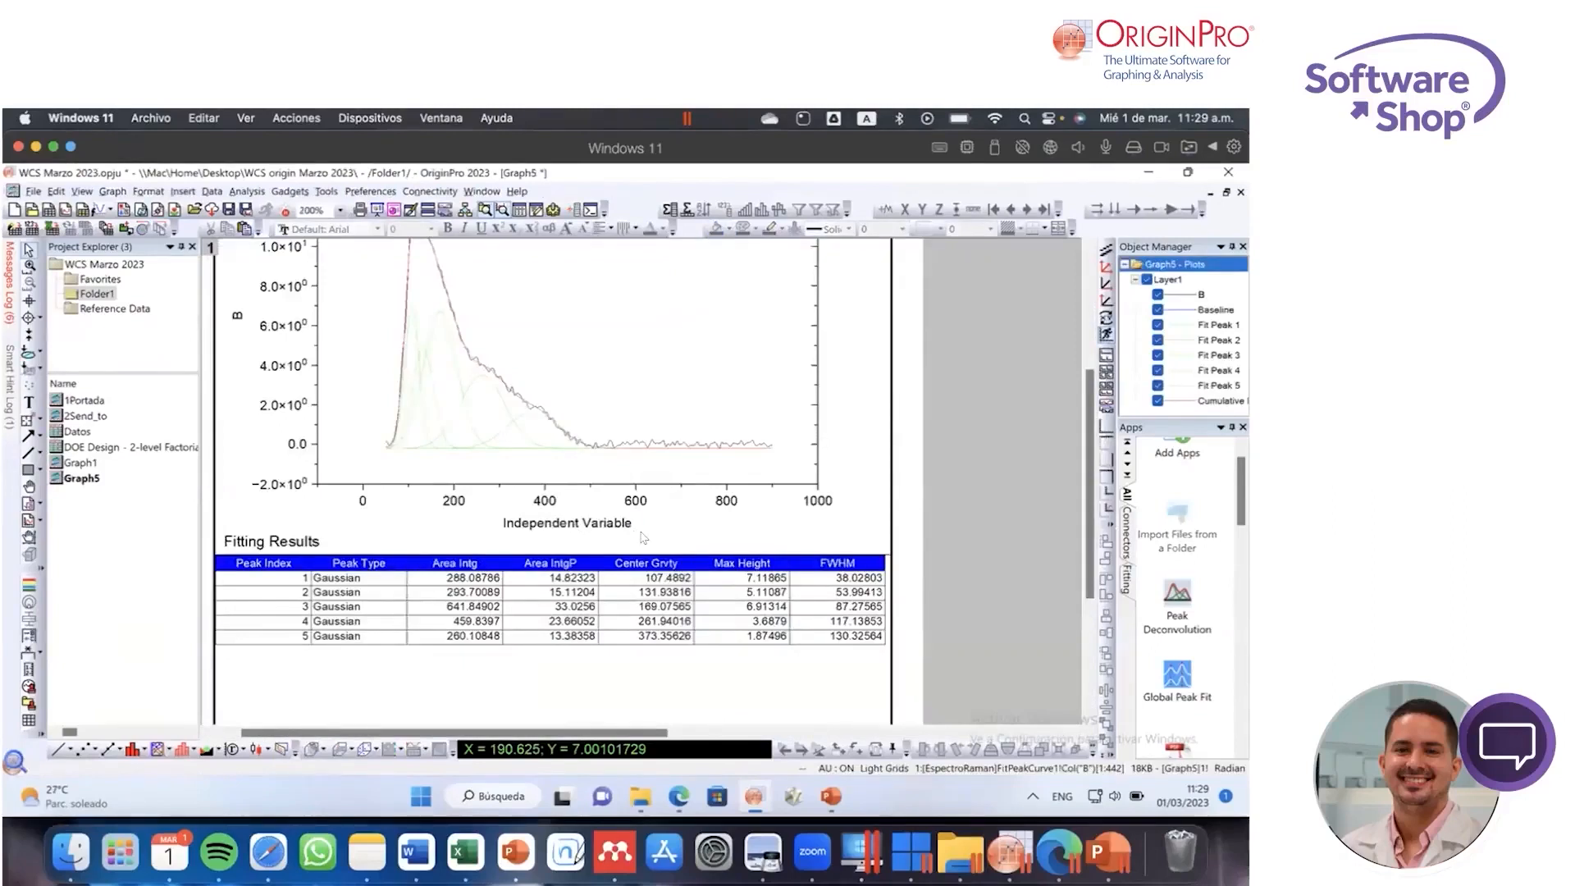
# Step: Change the report graph's X-axis title to "Raman Shift (cm-1)" with the -1 as superscript
pyautogui.scroll(2, 690, 480)
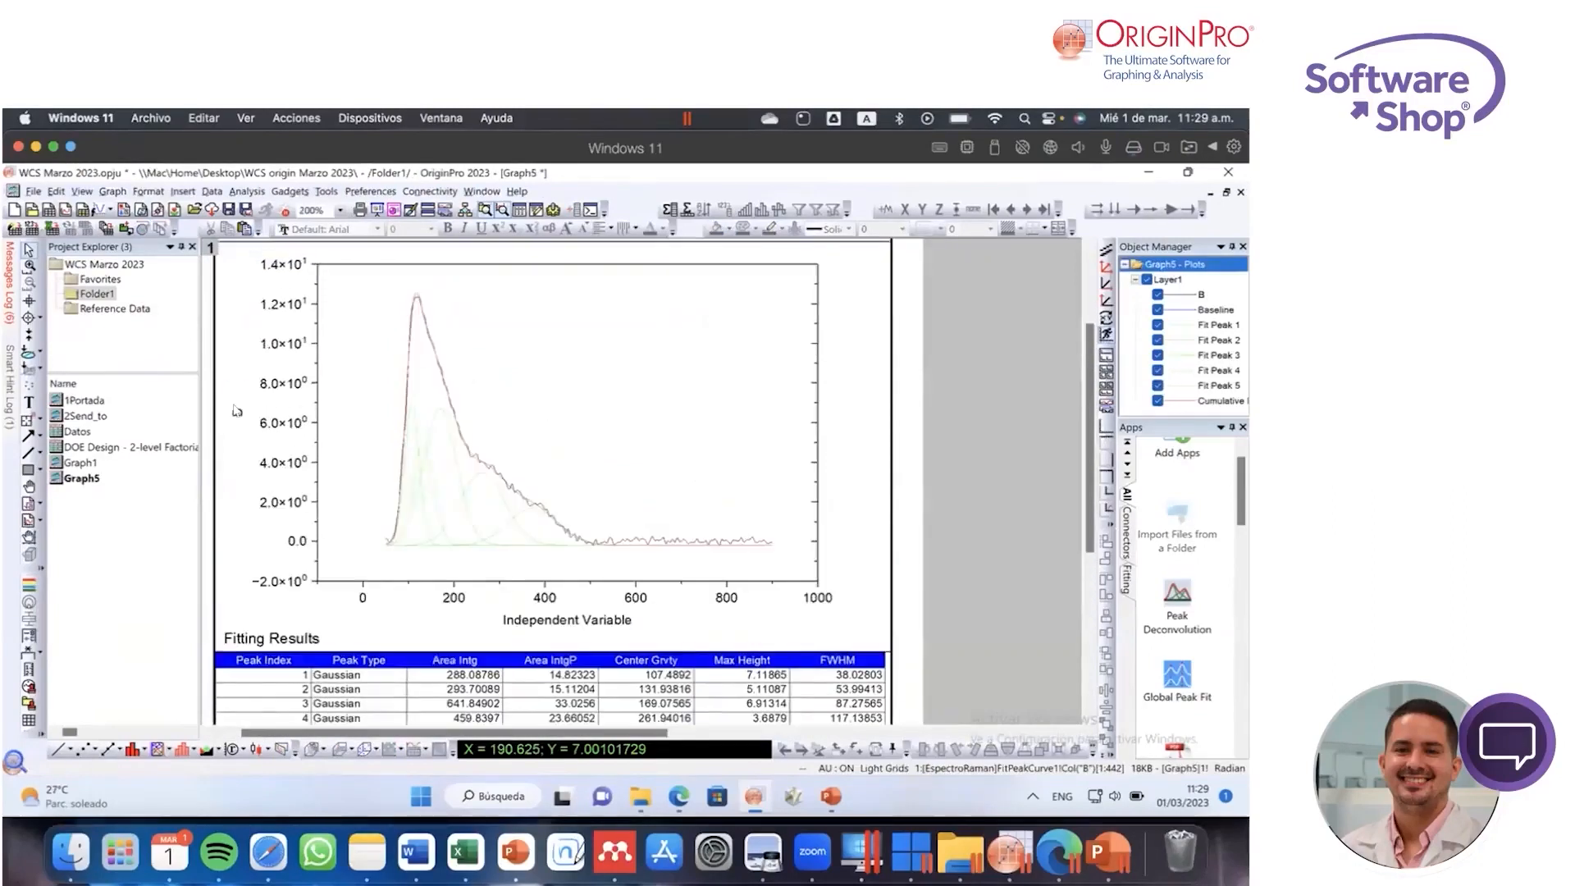
pyautogui.doubleClick(617, 621)
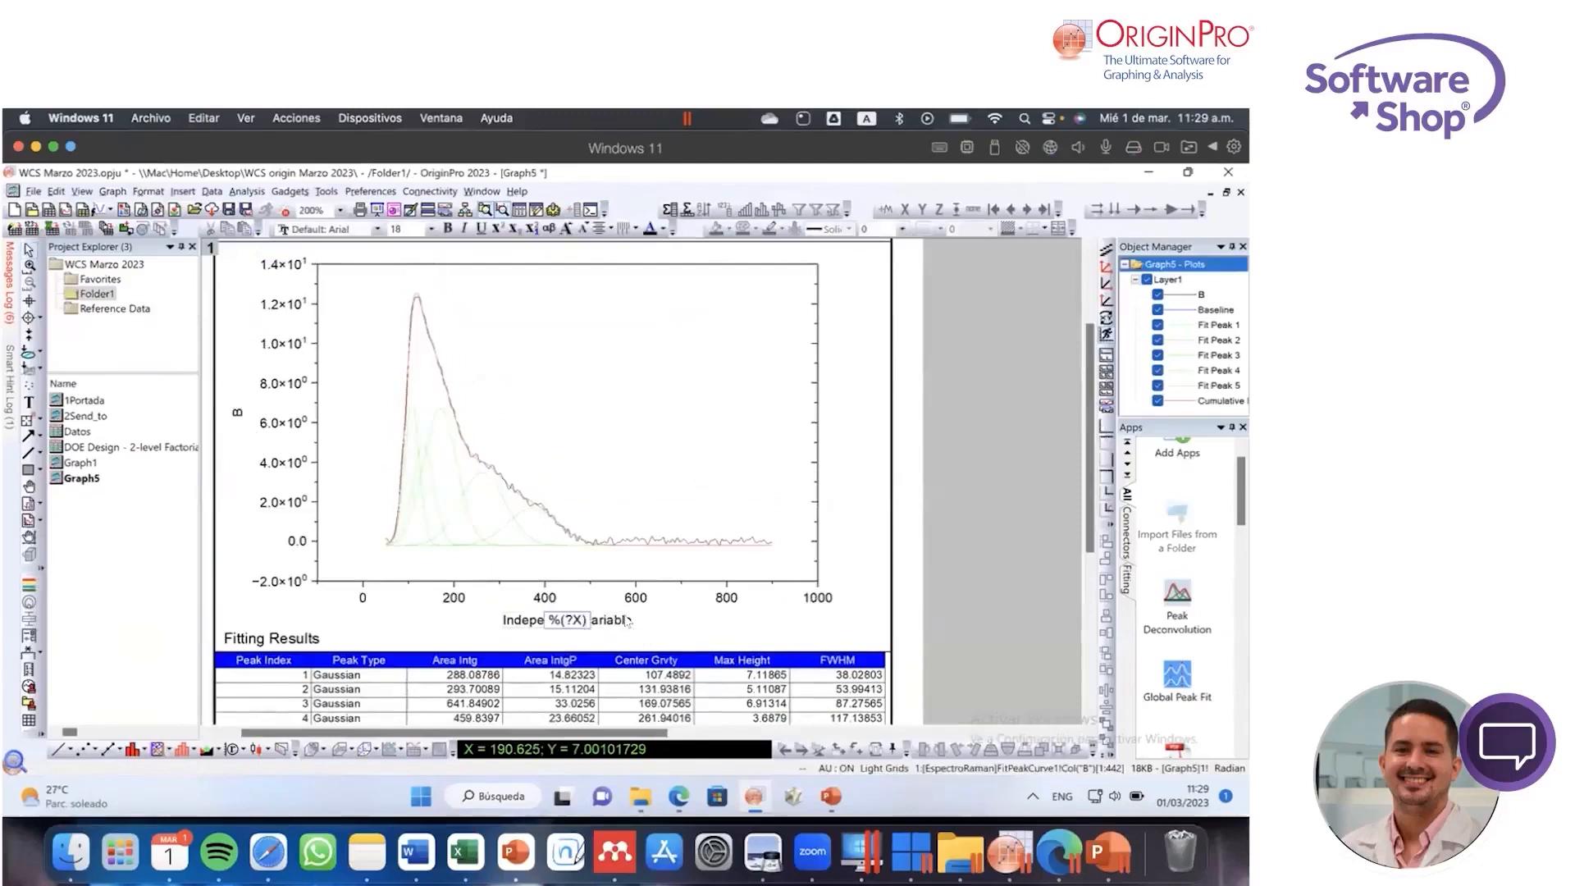
pyautogui.write('Raman Shift (cm')
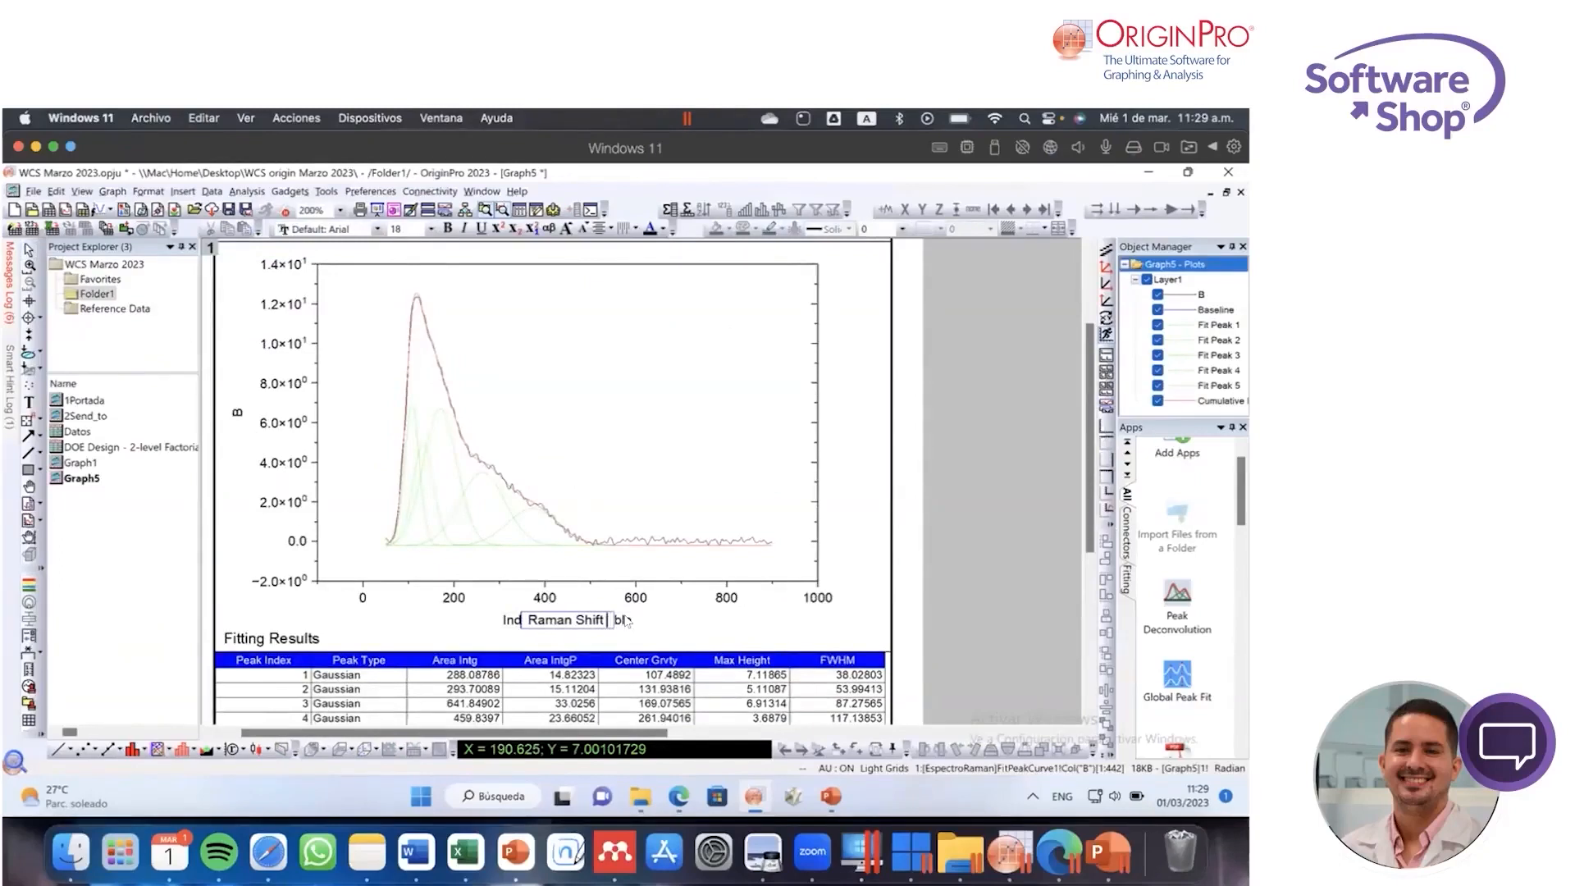
pyautogui.write('-1')
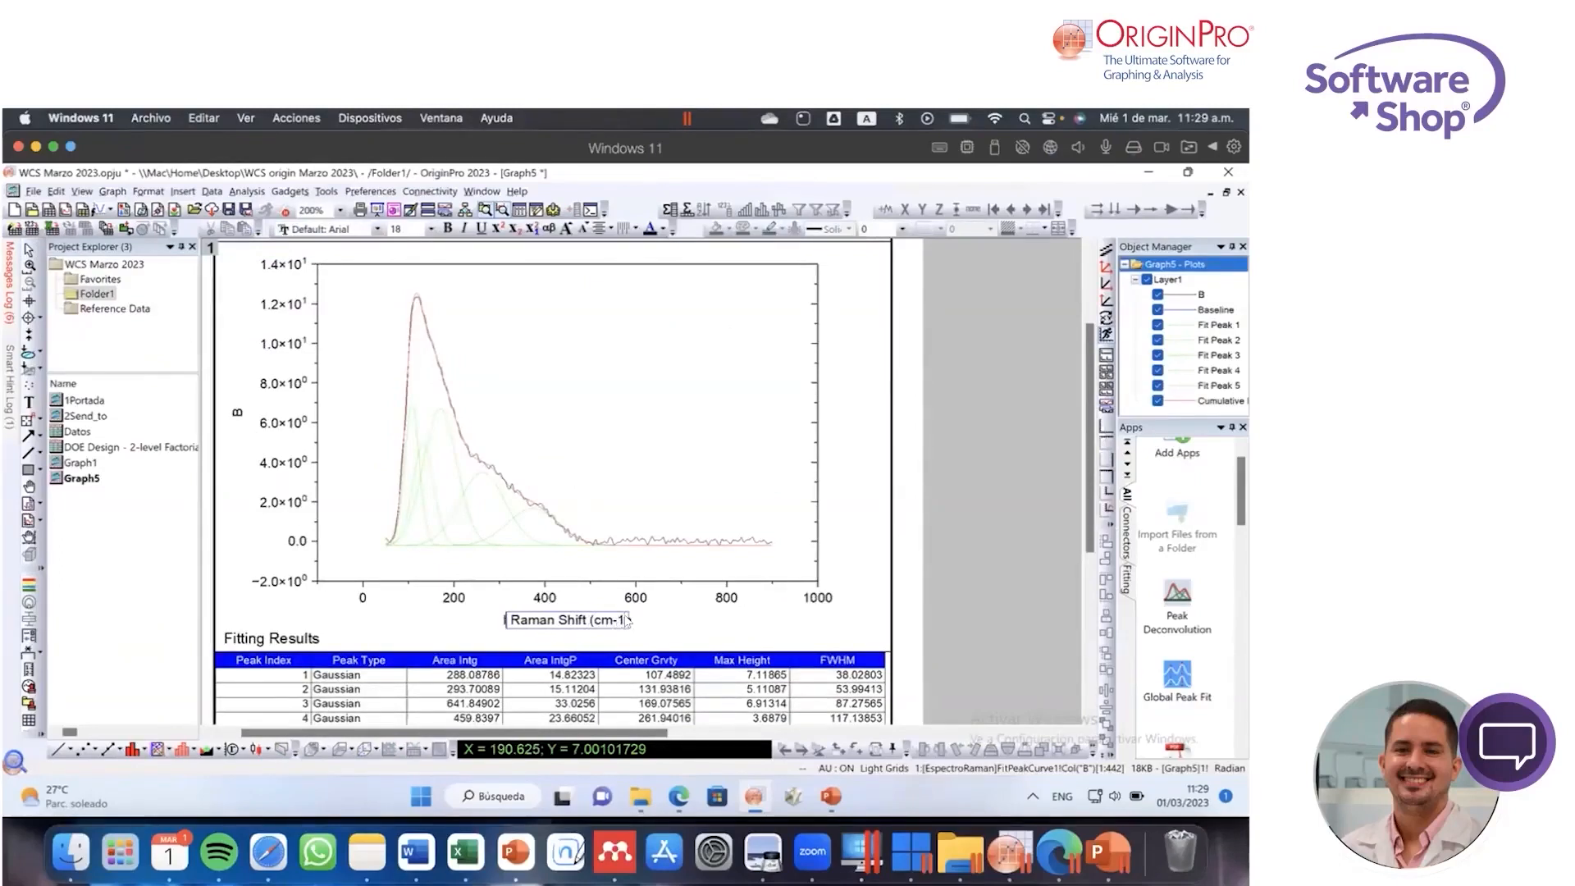
pyautogui.write(')')
pyautogui.hotkey('shift', 'Left')
pyautogui.click(497, 228)
pyautogui.click(725, 617)
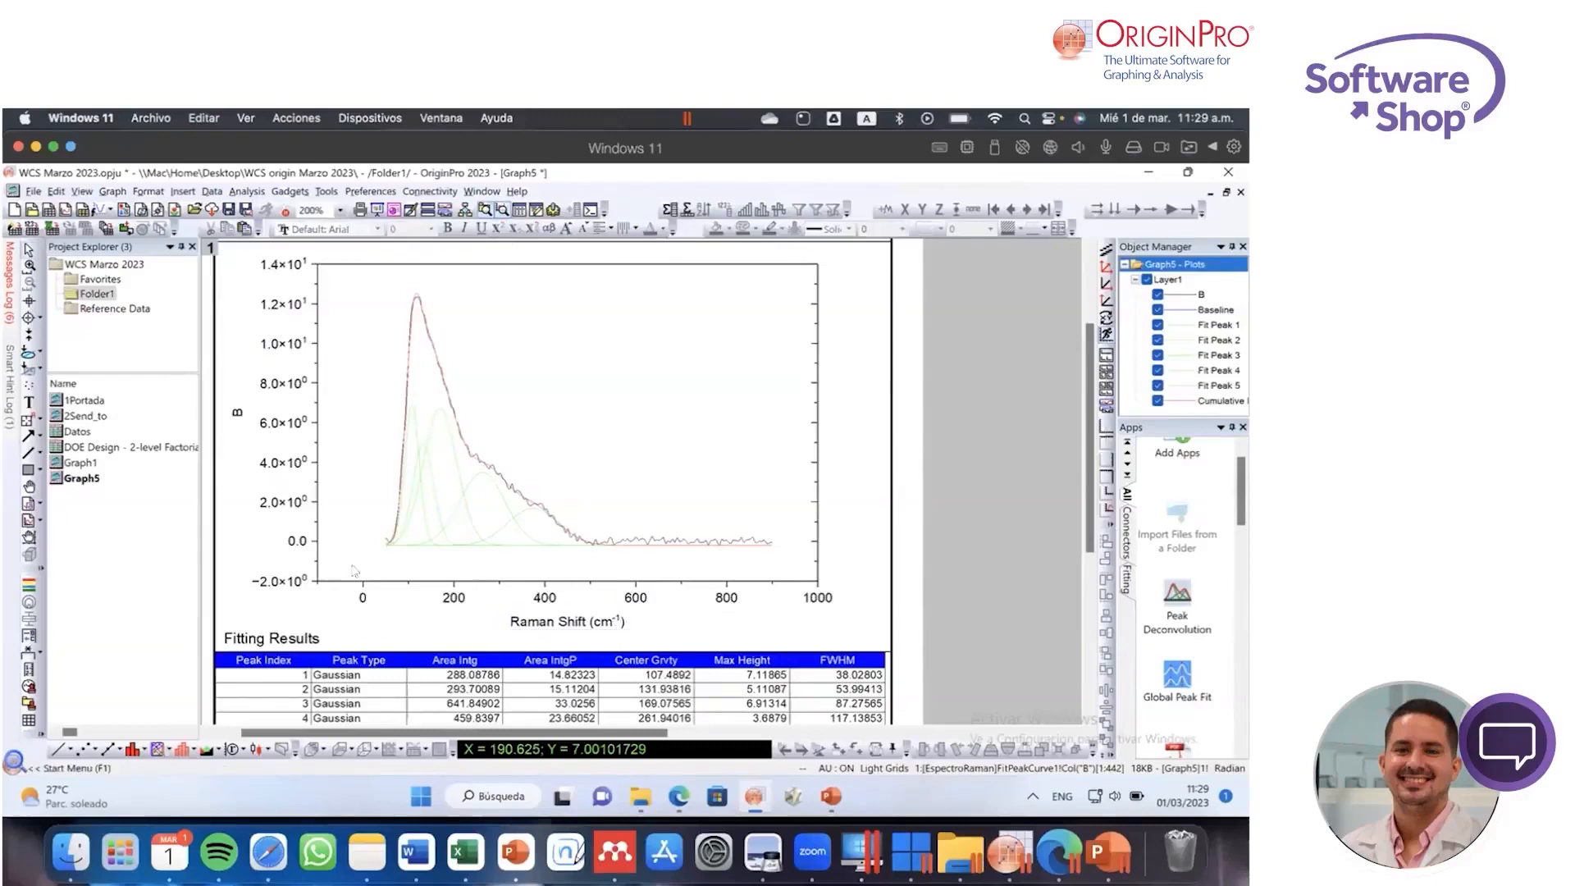
# Step: Change the report graph's Y-axis title to "Intensity (a.u.)"
pyautogui.doubleClick(240, 415)
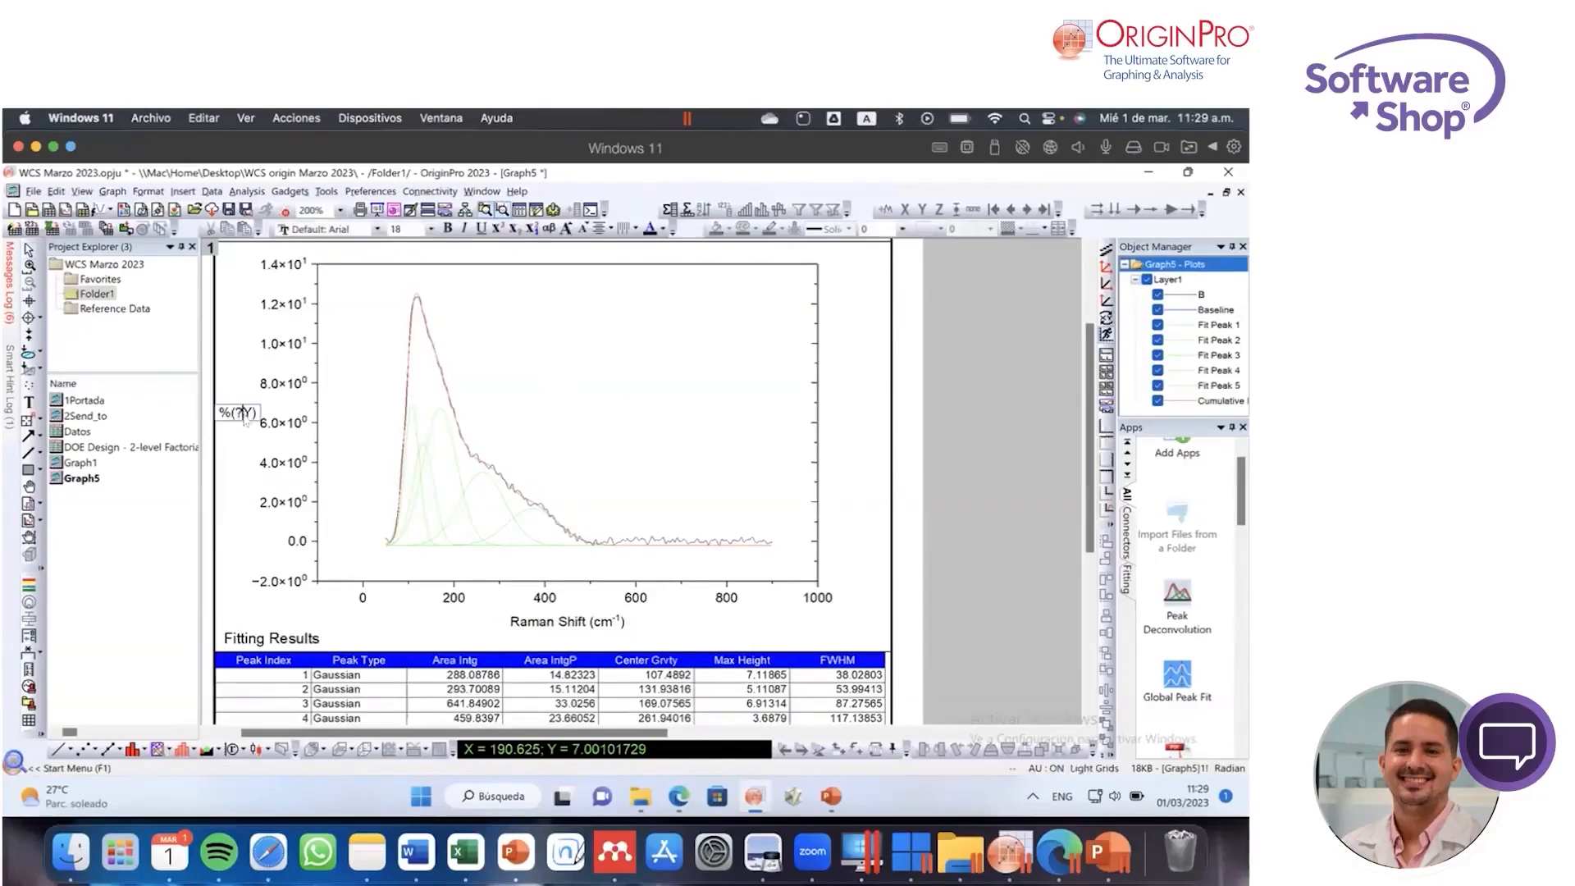
pyautogui.moveTo(256, 415); pyautogui.dragTo(219, 413)
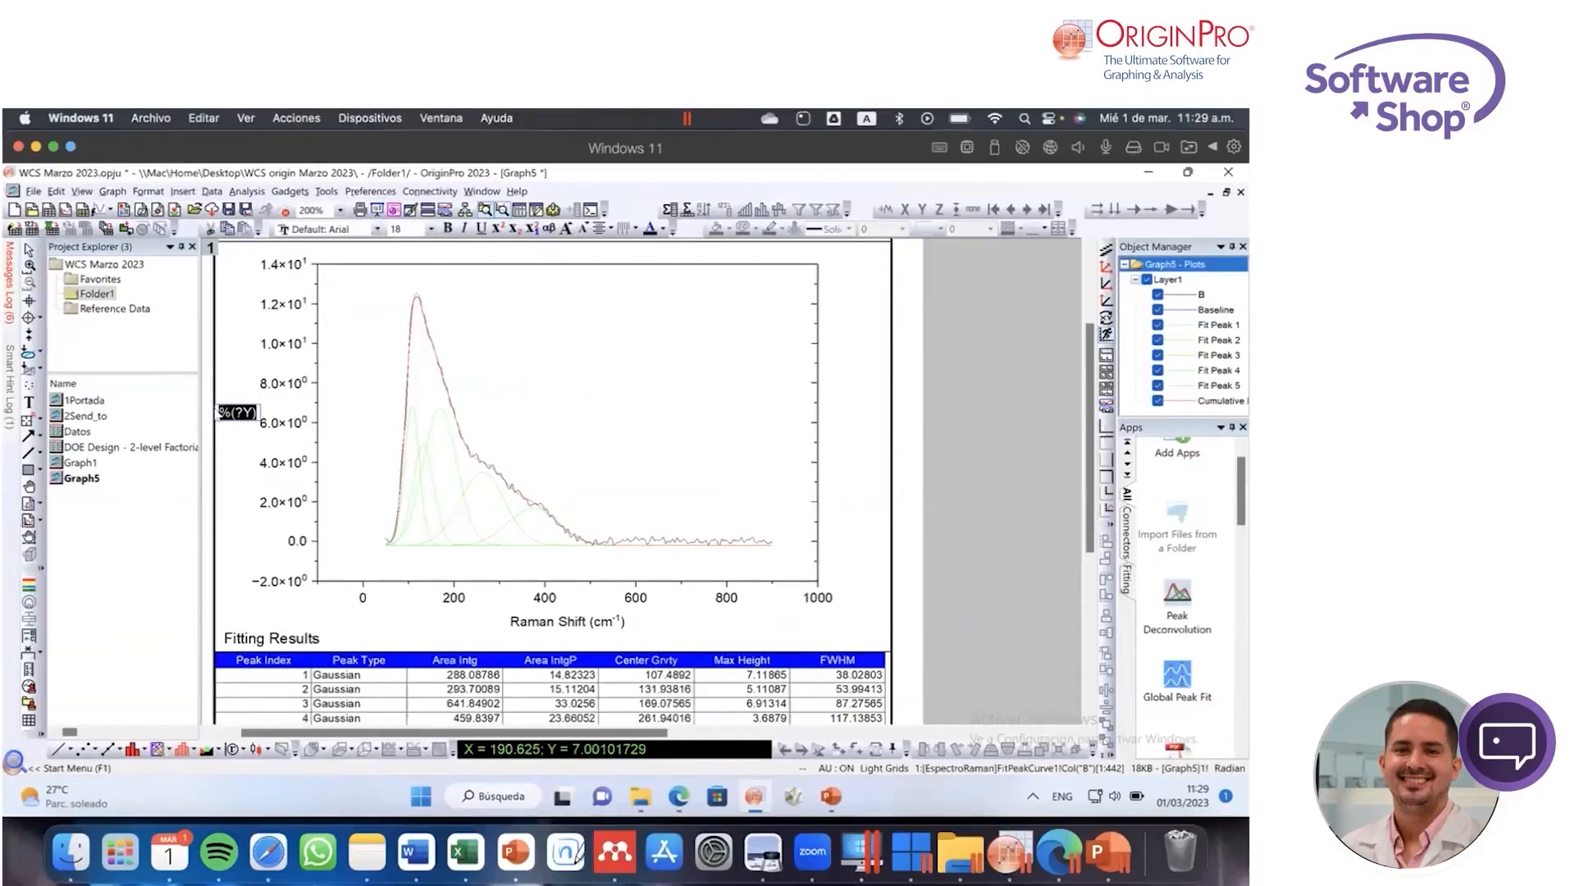
pyautogui.press('Delete')
pyautogui.write('Intensidad')
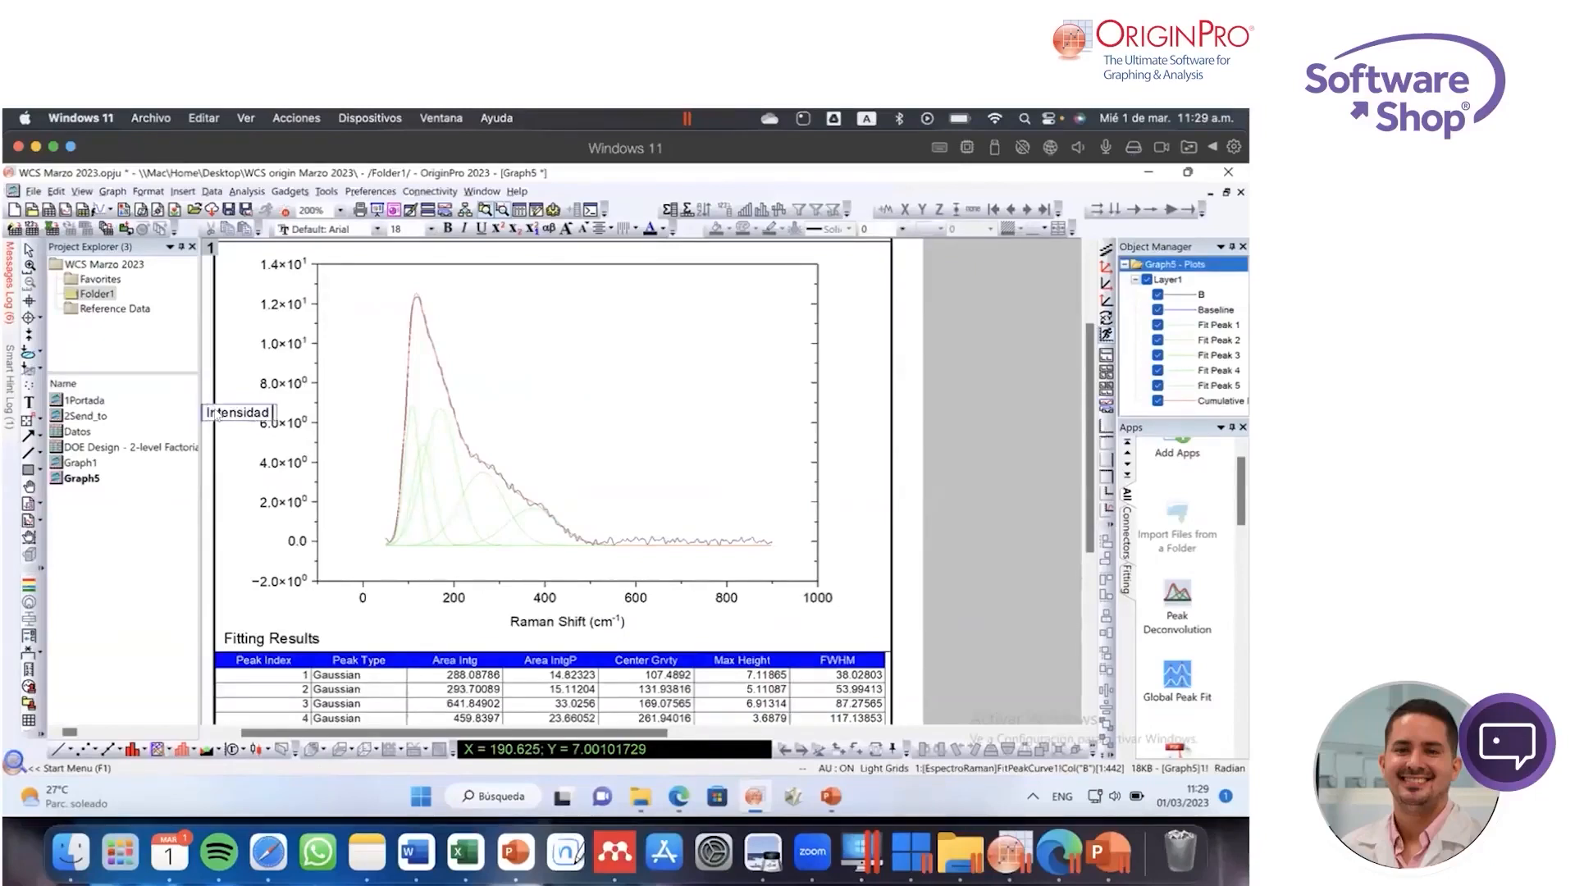
pyautogui.press('BackSpace')
pyautogui.press('BackSpace')
pyautogui.press('BackSpace')
pyautogui.write('ty (a.u')
pyautogui.click(234, 355)
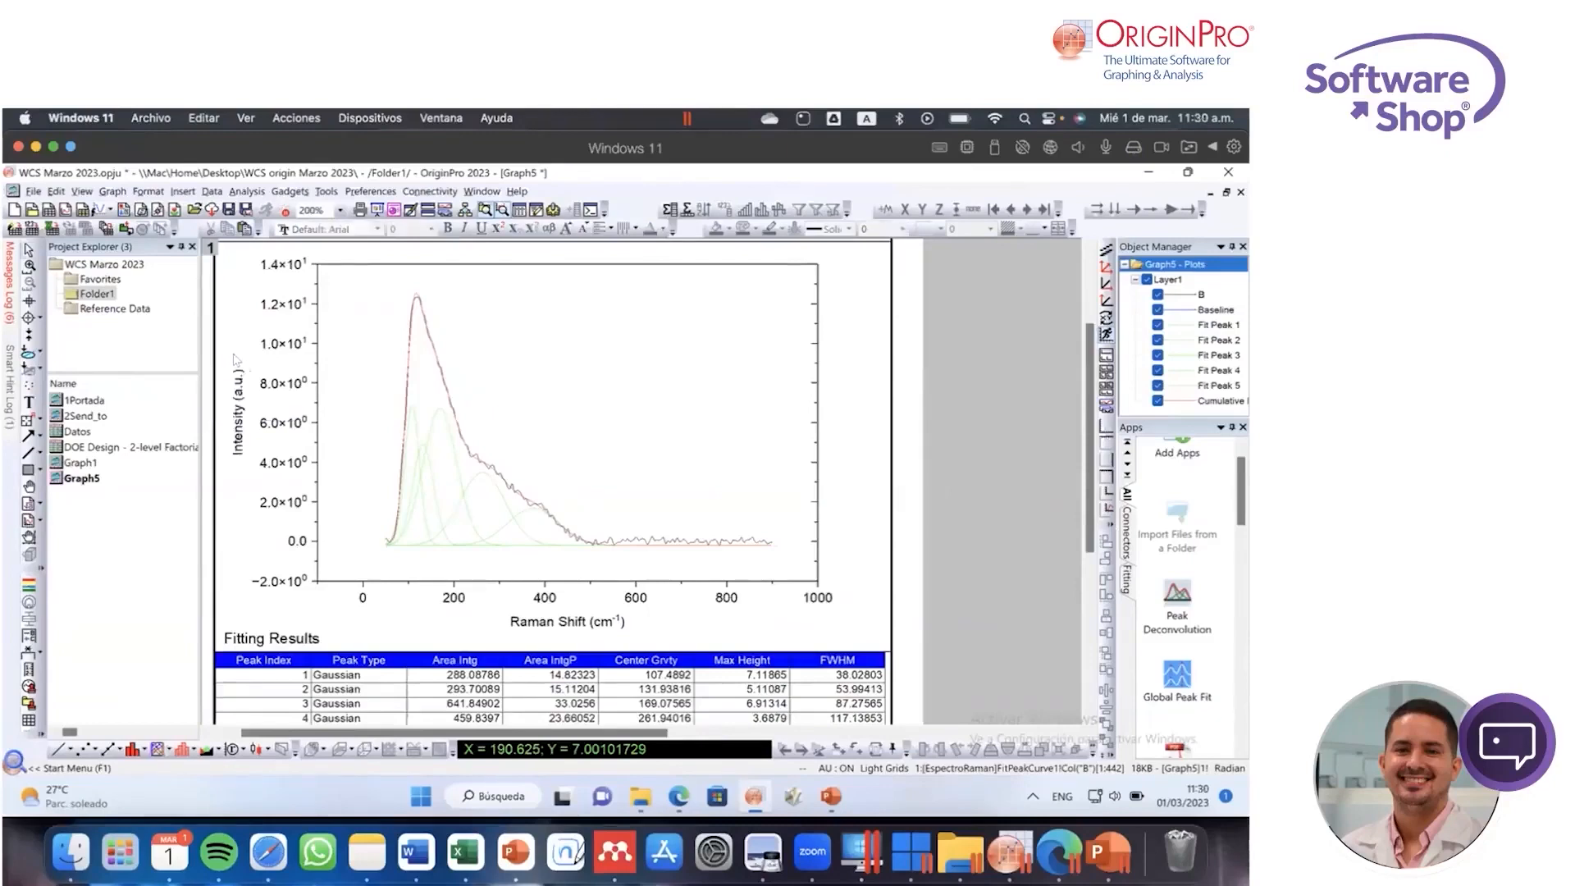
# Step: Enlarge the report graph's X-axis and Y-axis titles to font size 22
pyautogui.click(237, 377)
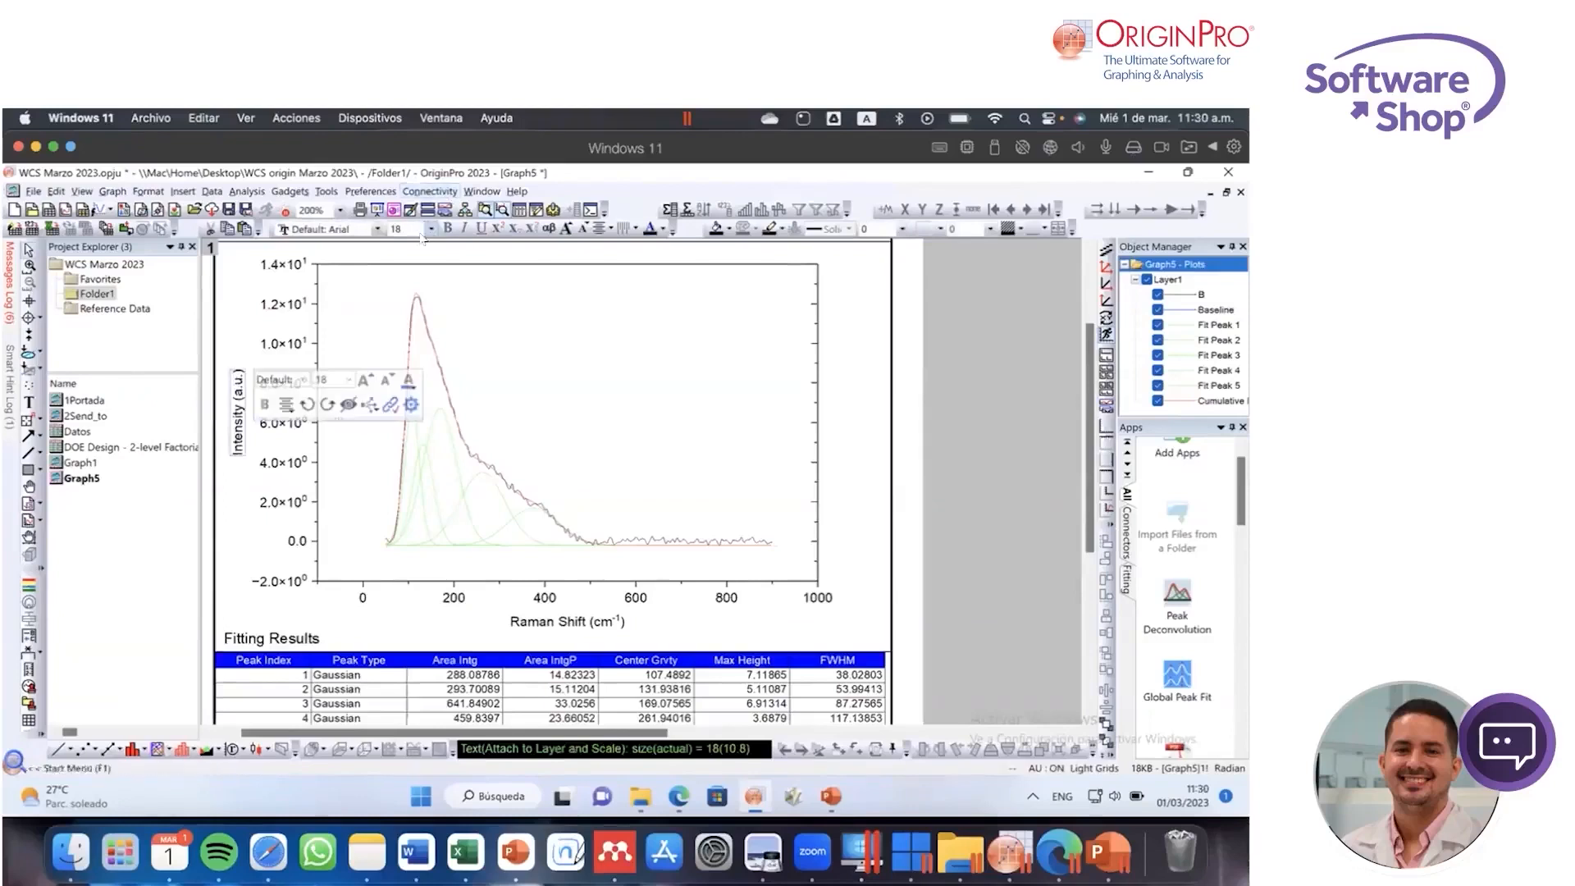
pyautogui.click(566, 231)
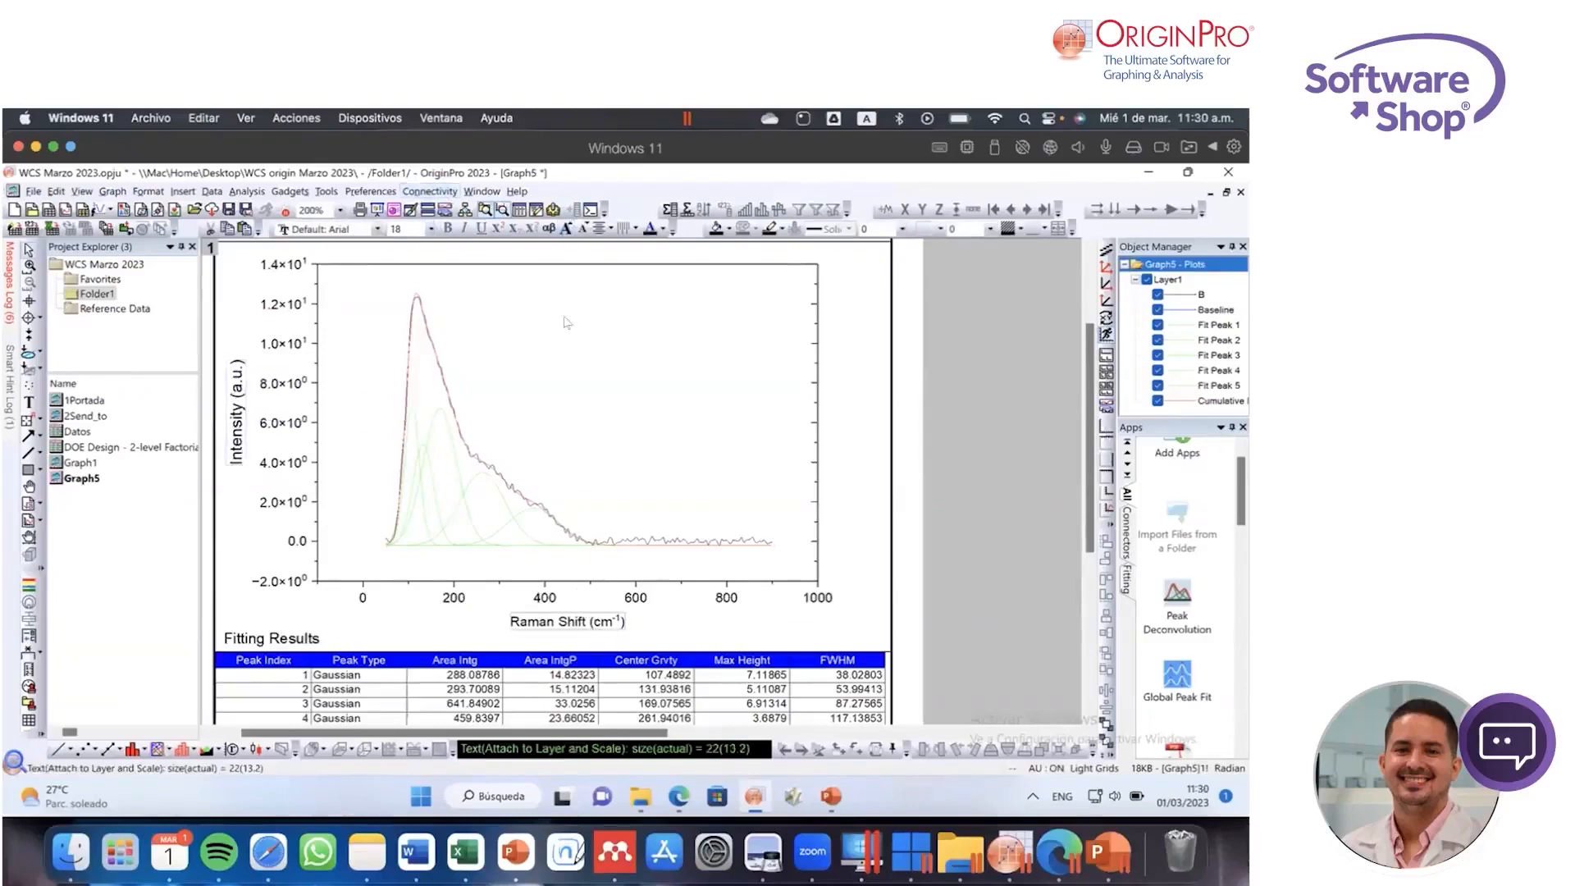
pyautogui.click(912, 450)
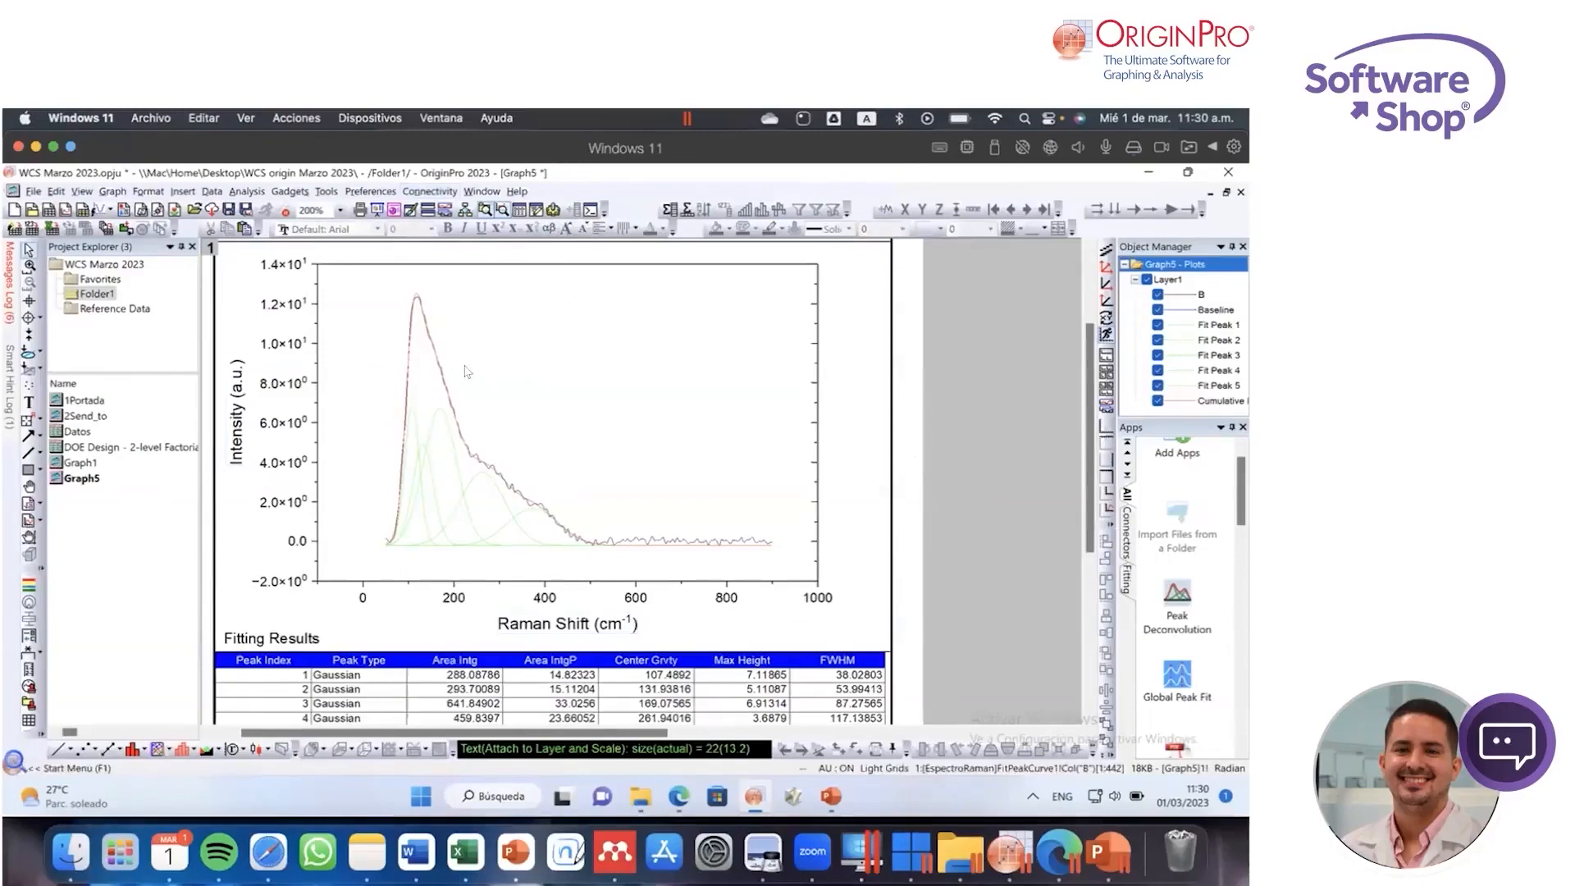
pyautogui.scroll(1, 1183, 644)
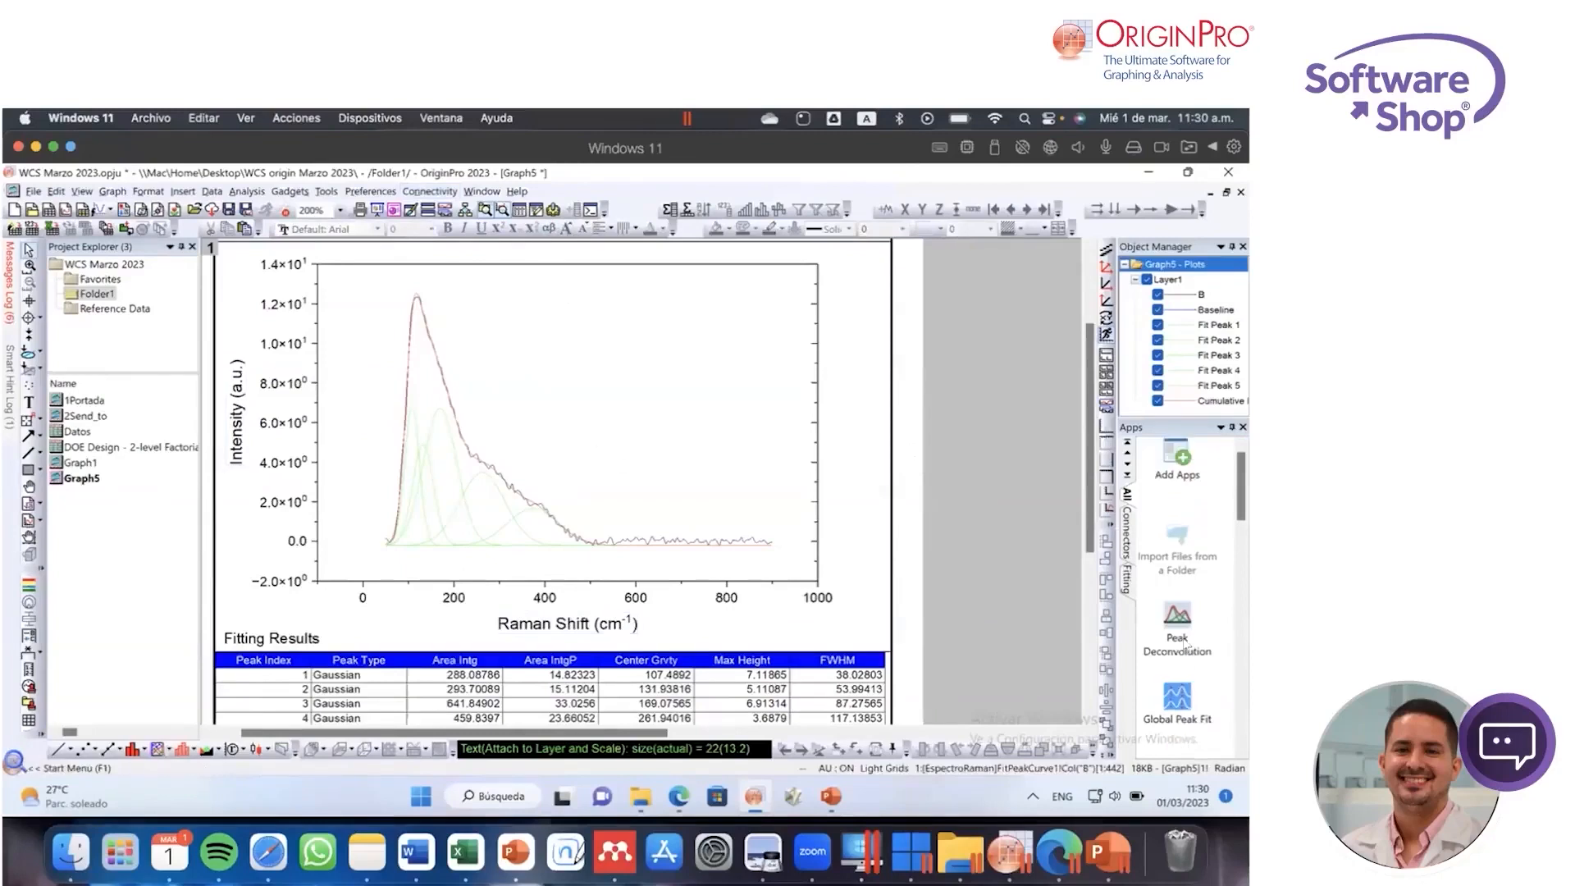
pyautogui.scroll(-5, 1178, 636)
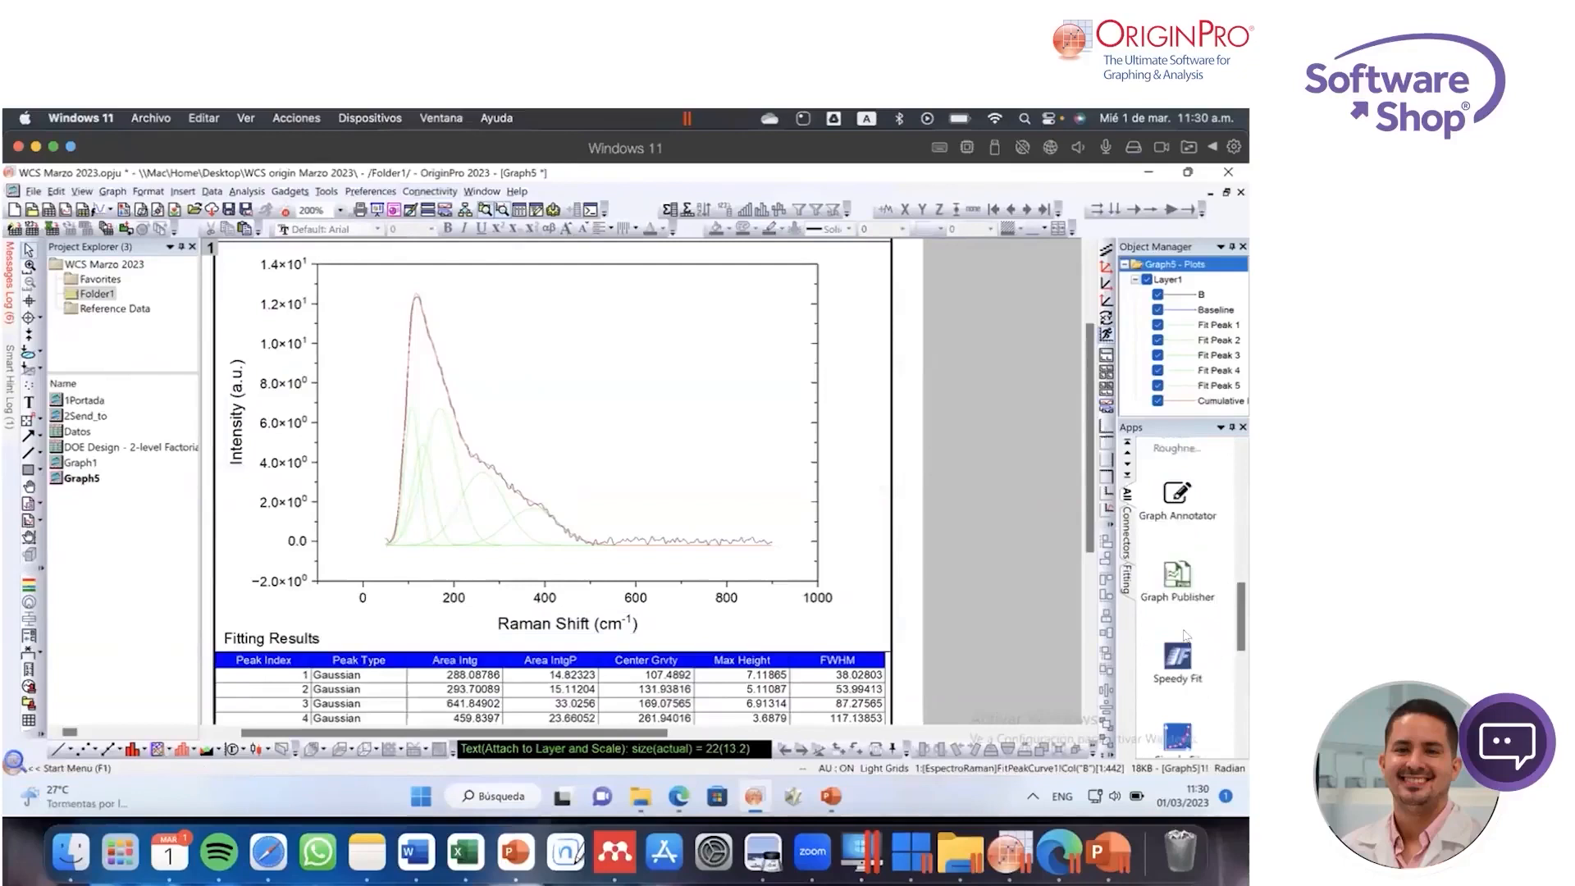
pyautogui.scroll(5, 1184, 634)
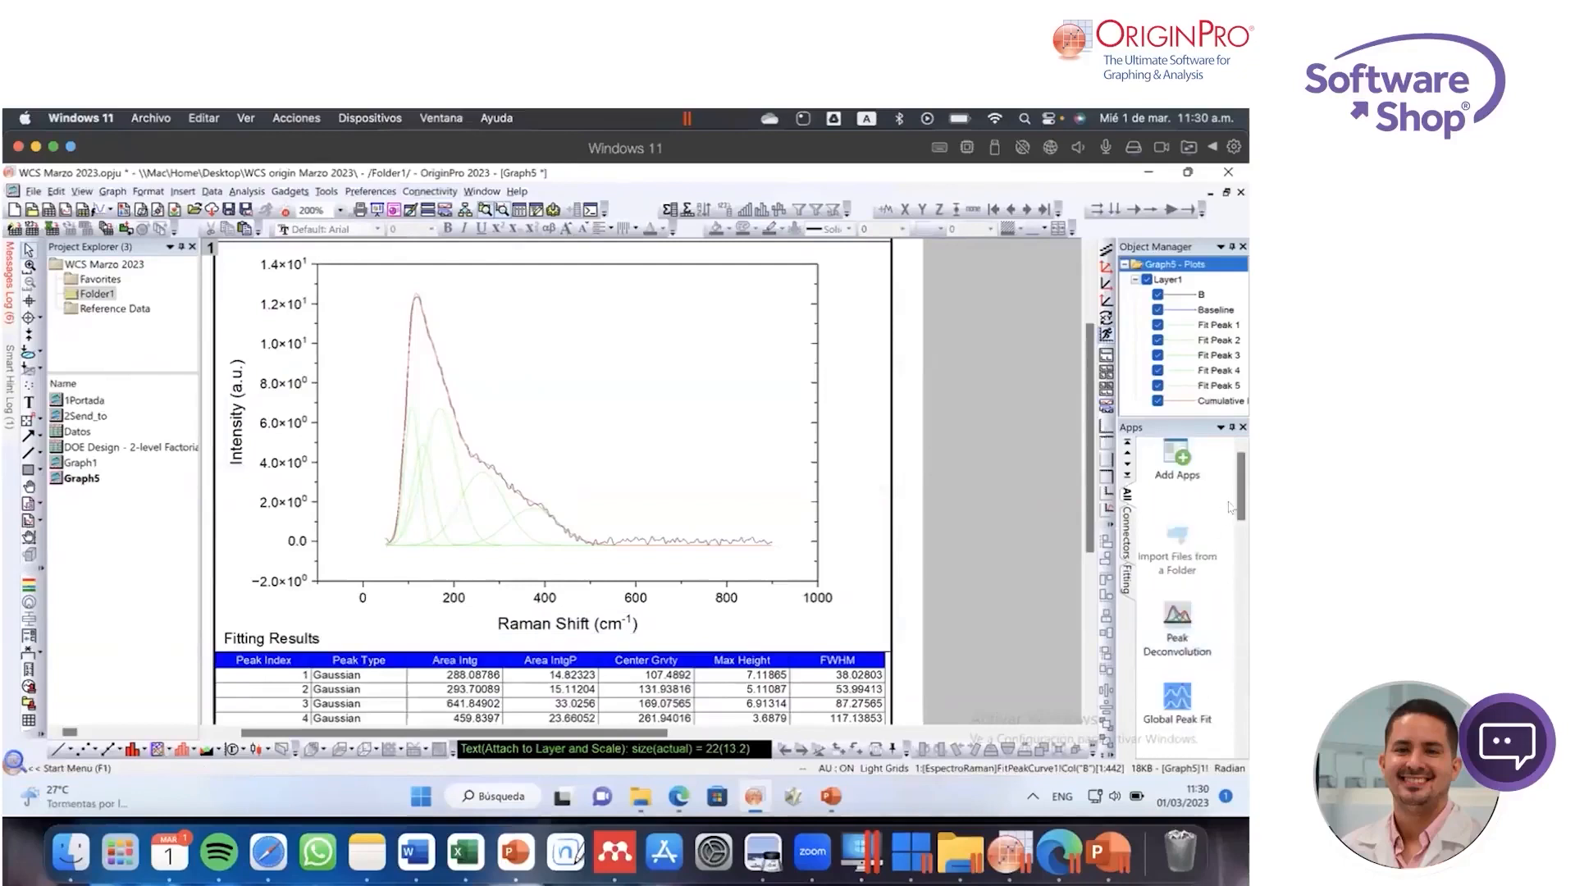
pyautogui.moveTo(1242, 476); pyautogui.dragTo(1243, 535)
pyautogui.scroll(-5, 1173, 624)
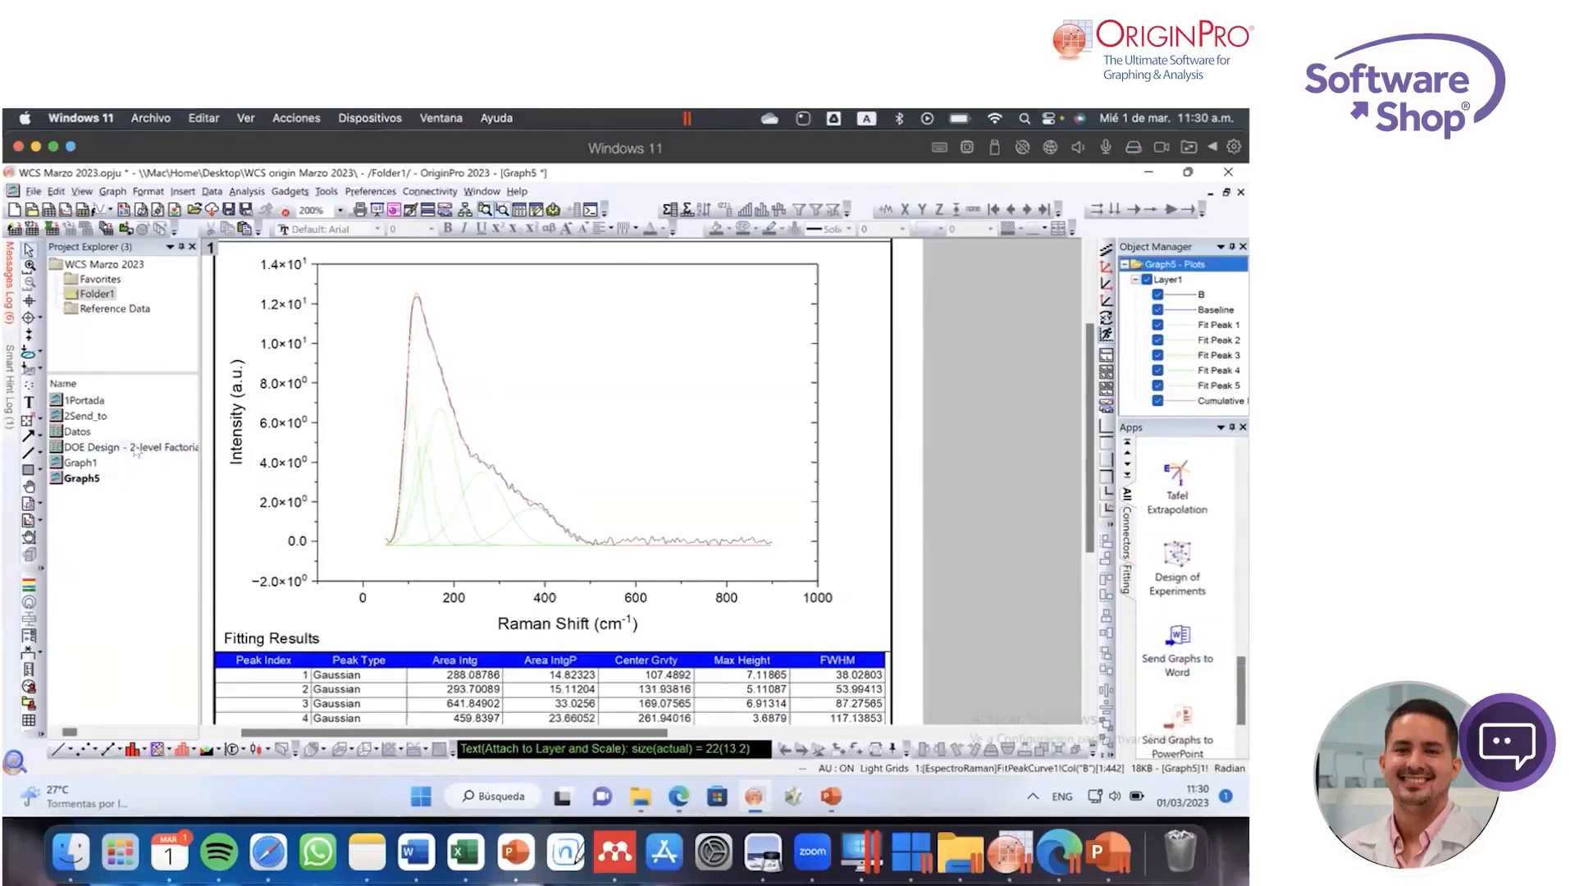
# Step: Open the Datos workbook and examine the parameters, statistics and ANOVA tables on the FitPeaks1 sheet
pyautogui.click(81, 431)
pyautogui.doubleClick(80, 432)
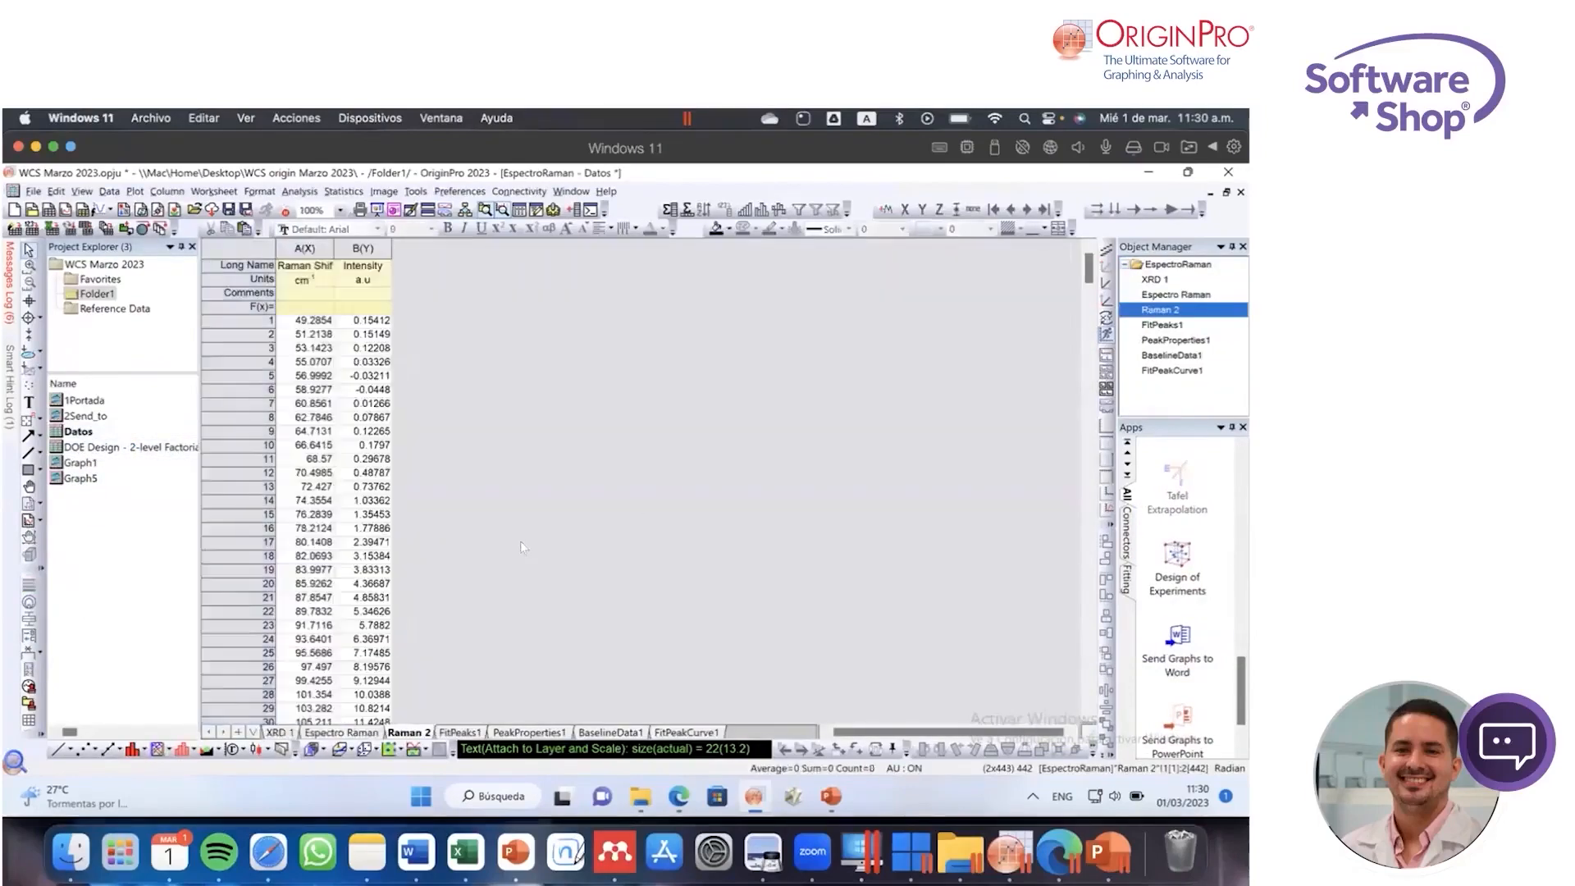
pyautogui.click(459, 733)
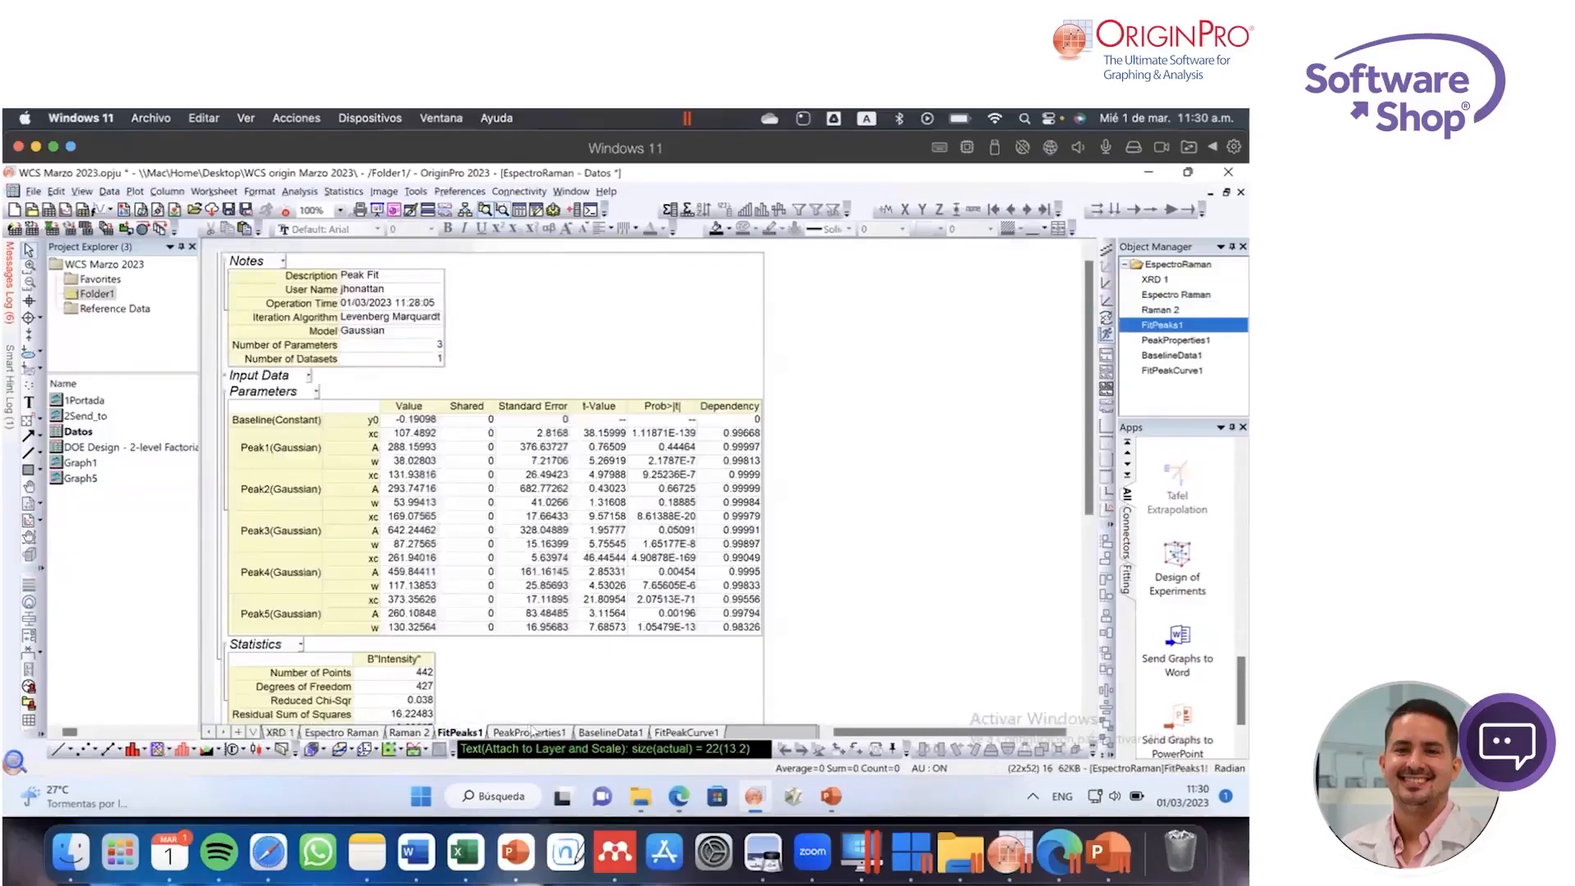
pyautogui.scroll(-2, 412, 448)
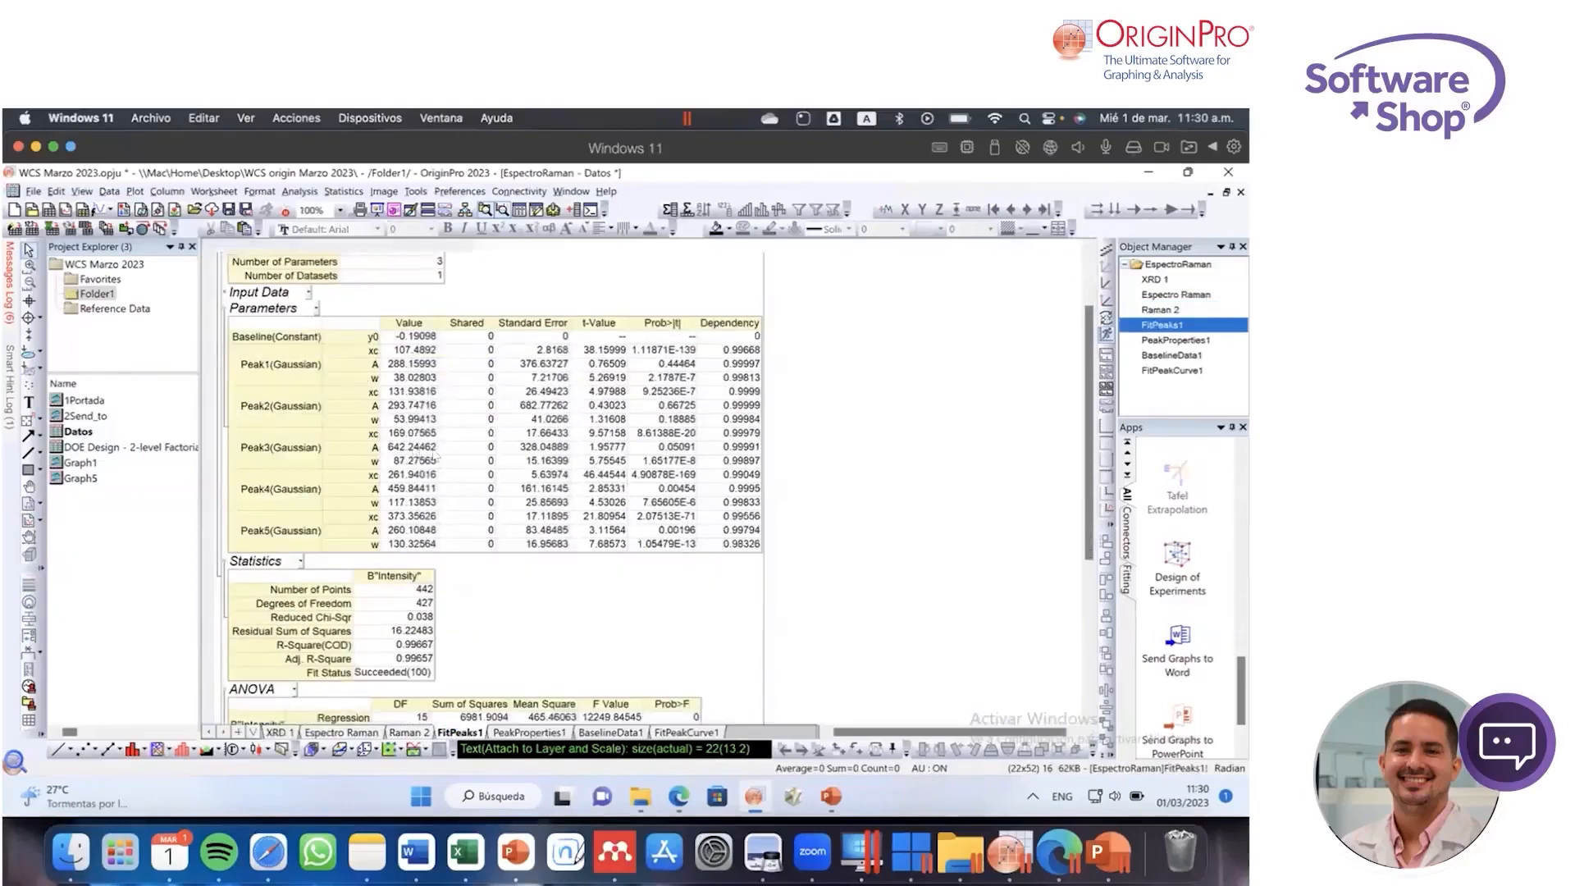
pyautogui.scroll(-1, 439, 457)
pyautogui.scroll(-6, 437, 454)
pyautogui.scroll(2, 461, 566)
# Step: Review the PeakProperties1, BaselineData1 and FitPeakCurve1 sheets, then return to the Graph5 report
pyautogui.click(544, 735)
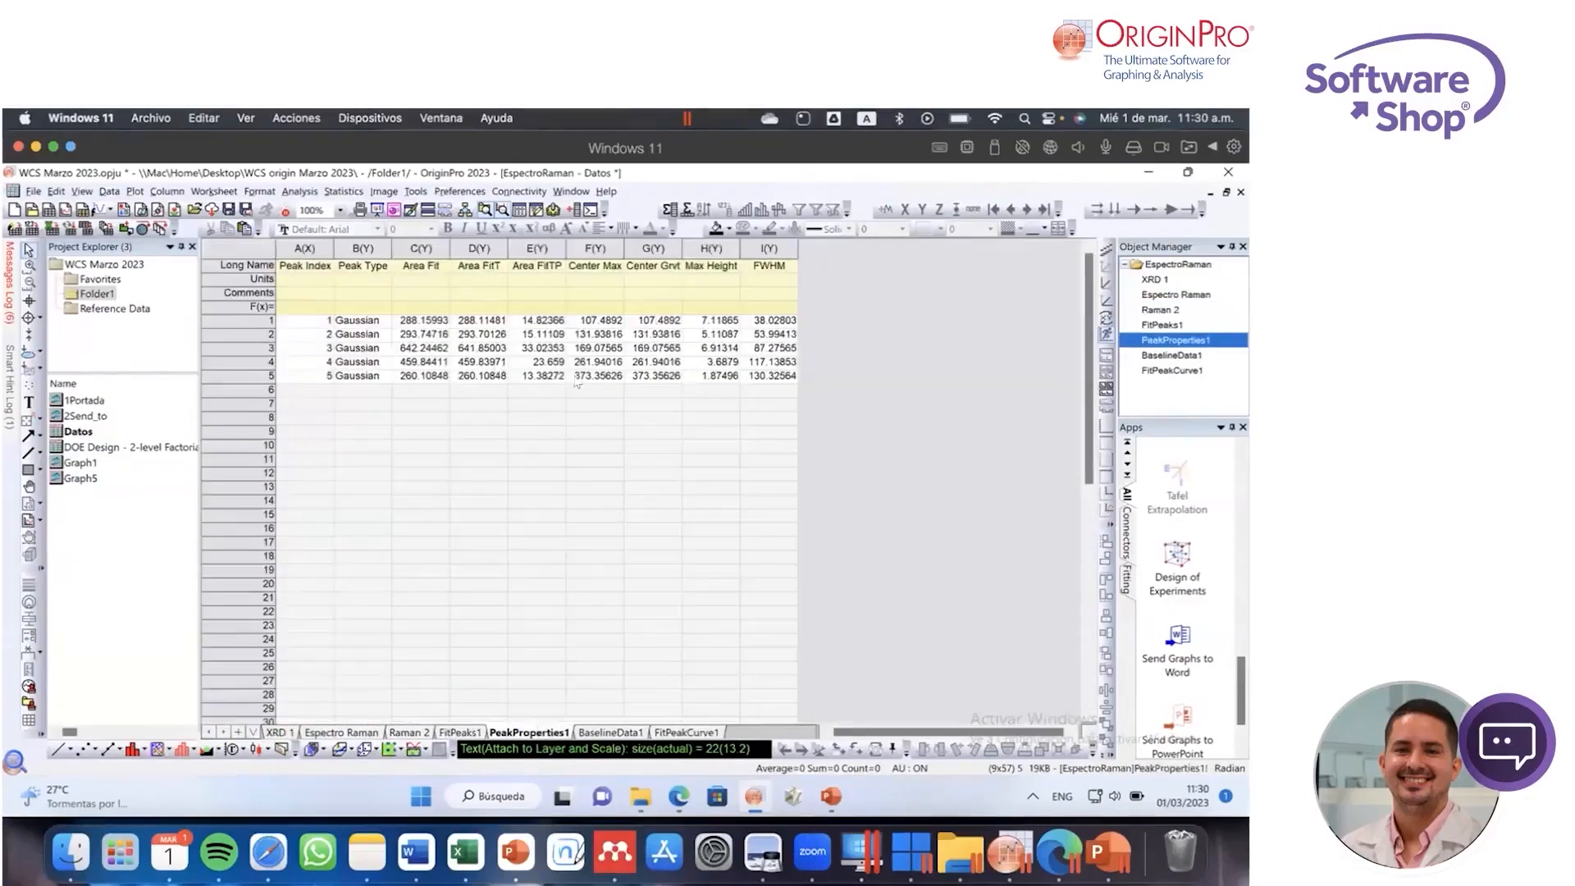
pyautogui.click(612, 733)
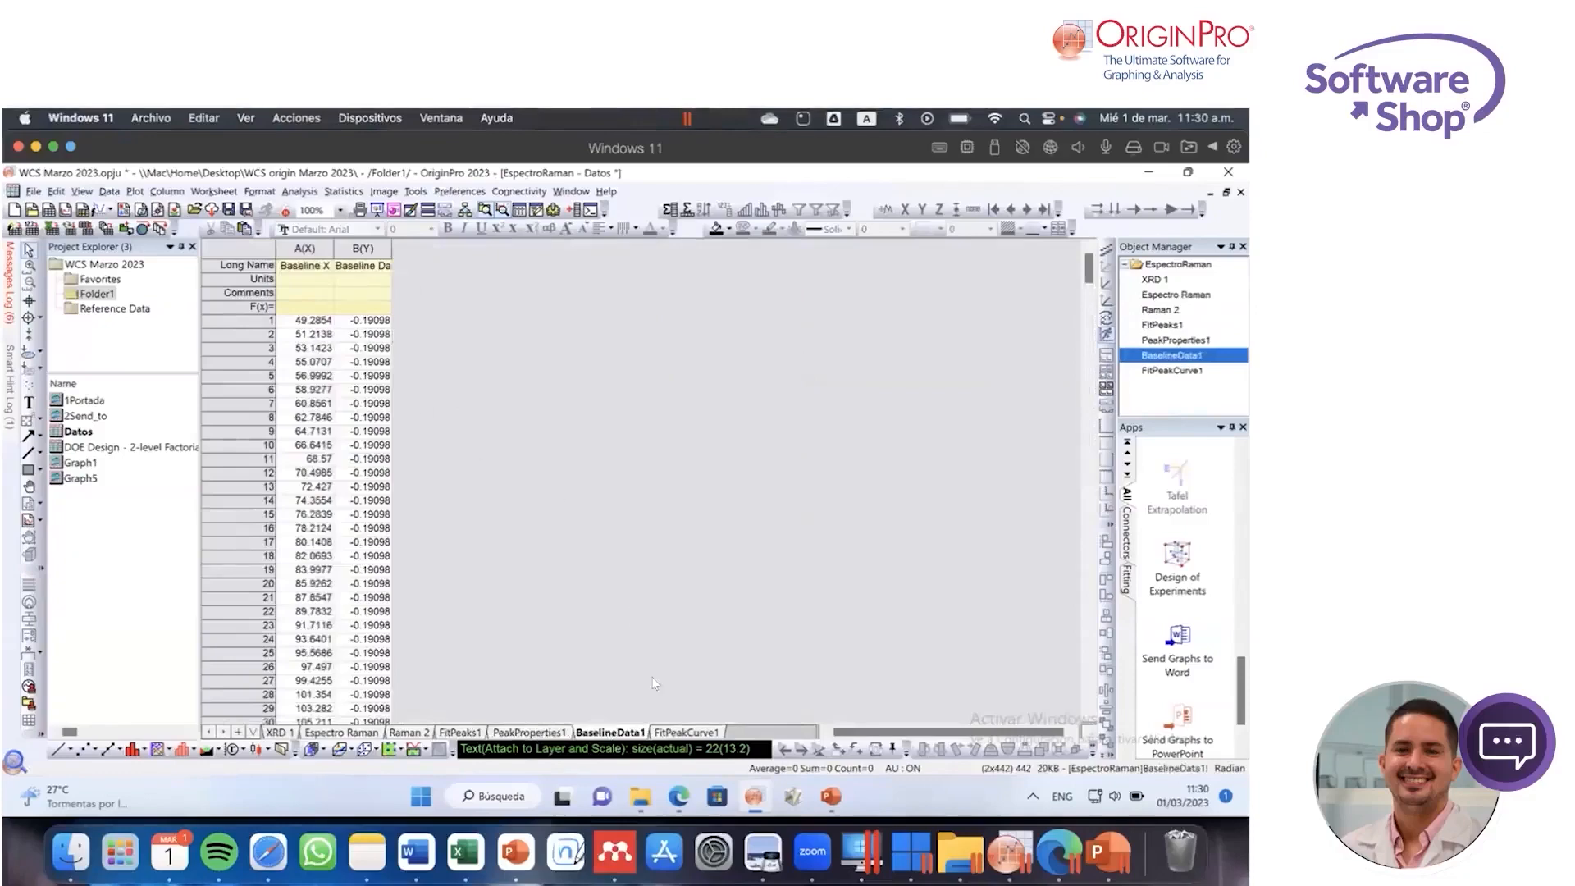
pyautogui.click(681, 731)
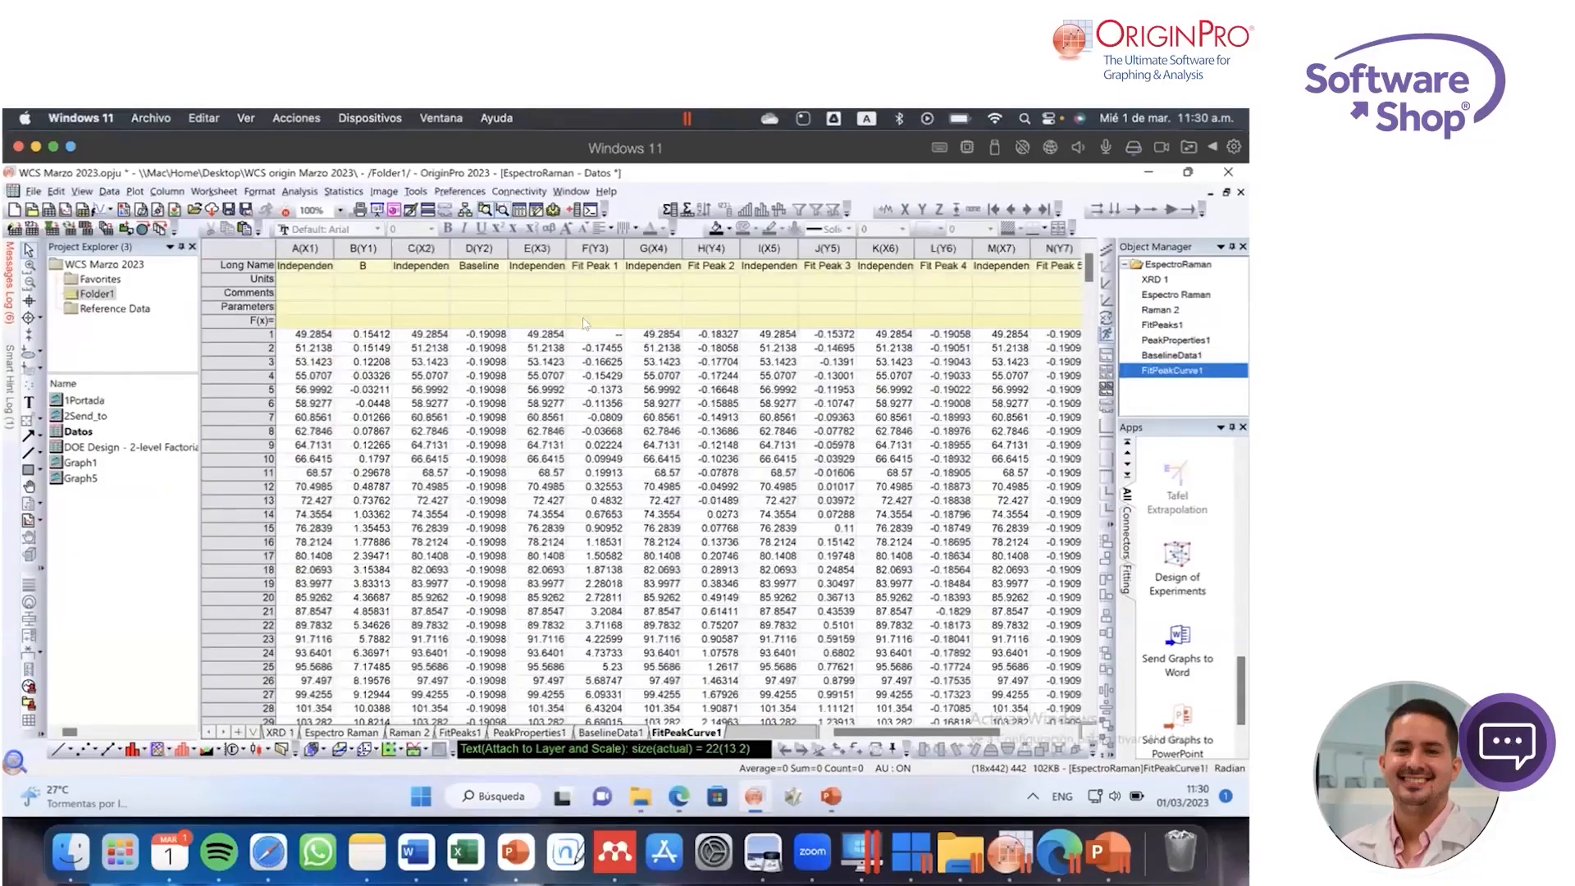
pyautogui.doubleClick(81, 478)
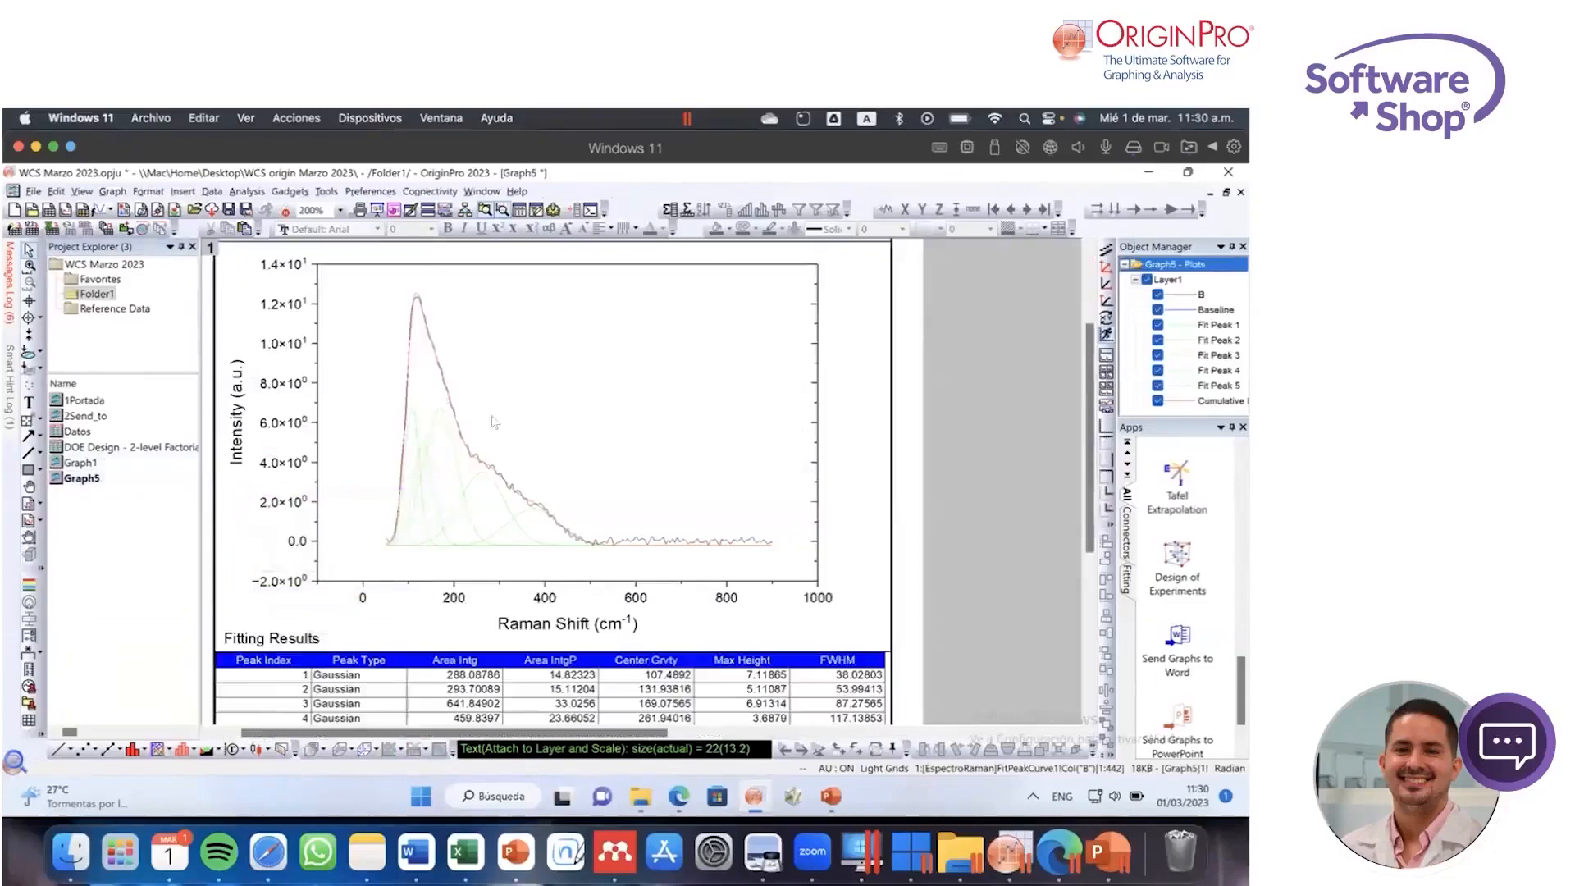
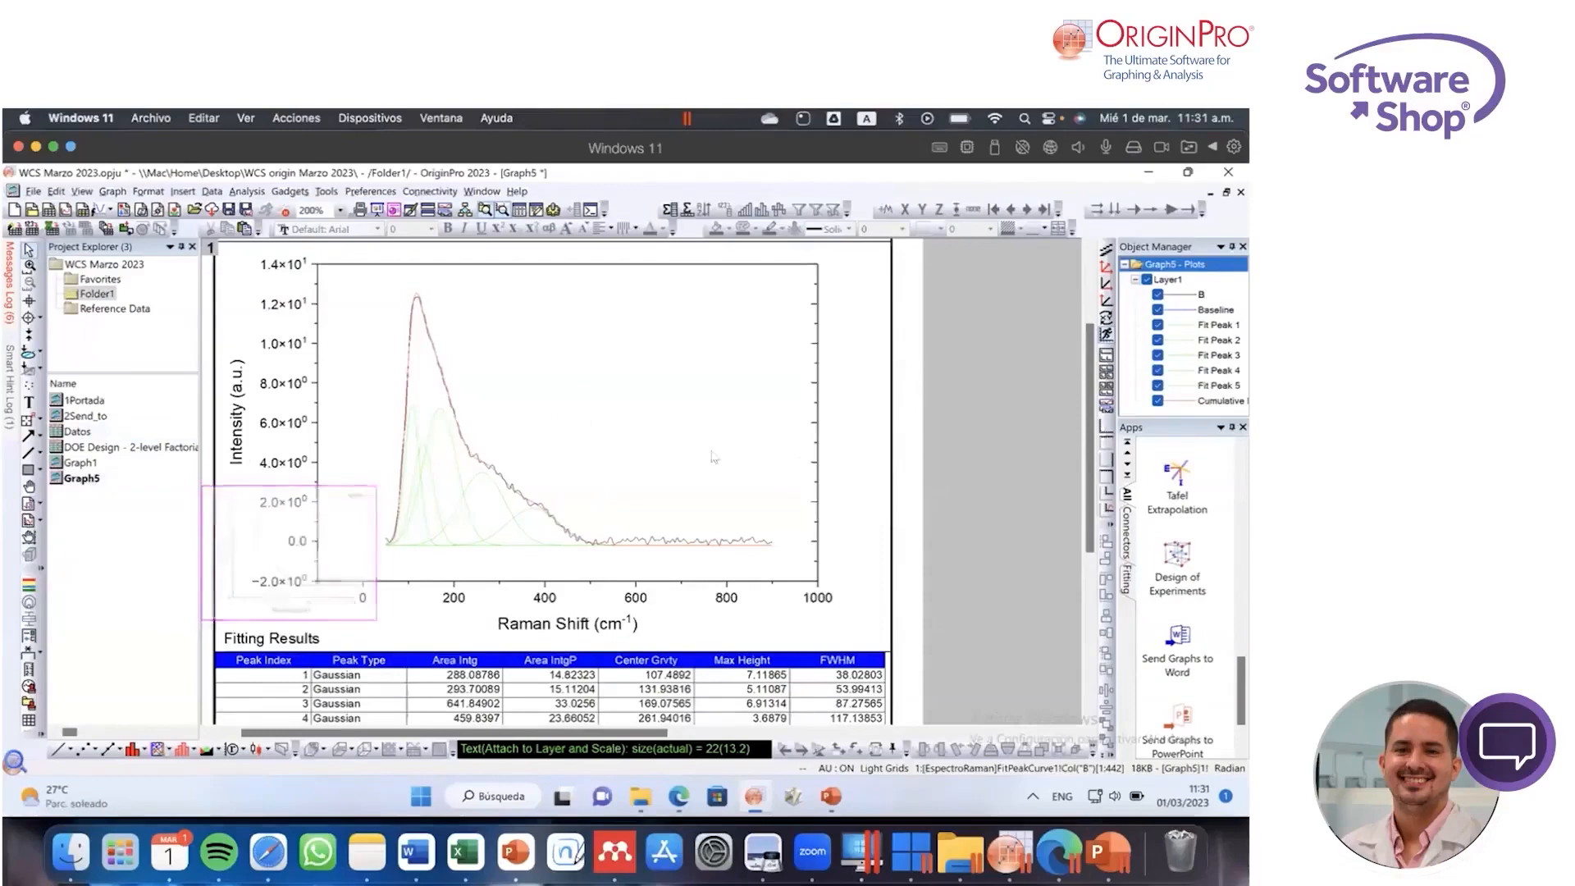
# Step: Review the report graph and Fitting Results table in Graph5, then open the 1Portada contents page
pyautogui.scroll(-2, 525, 448)
pyautogui.scroll(1, 530, 451)
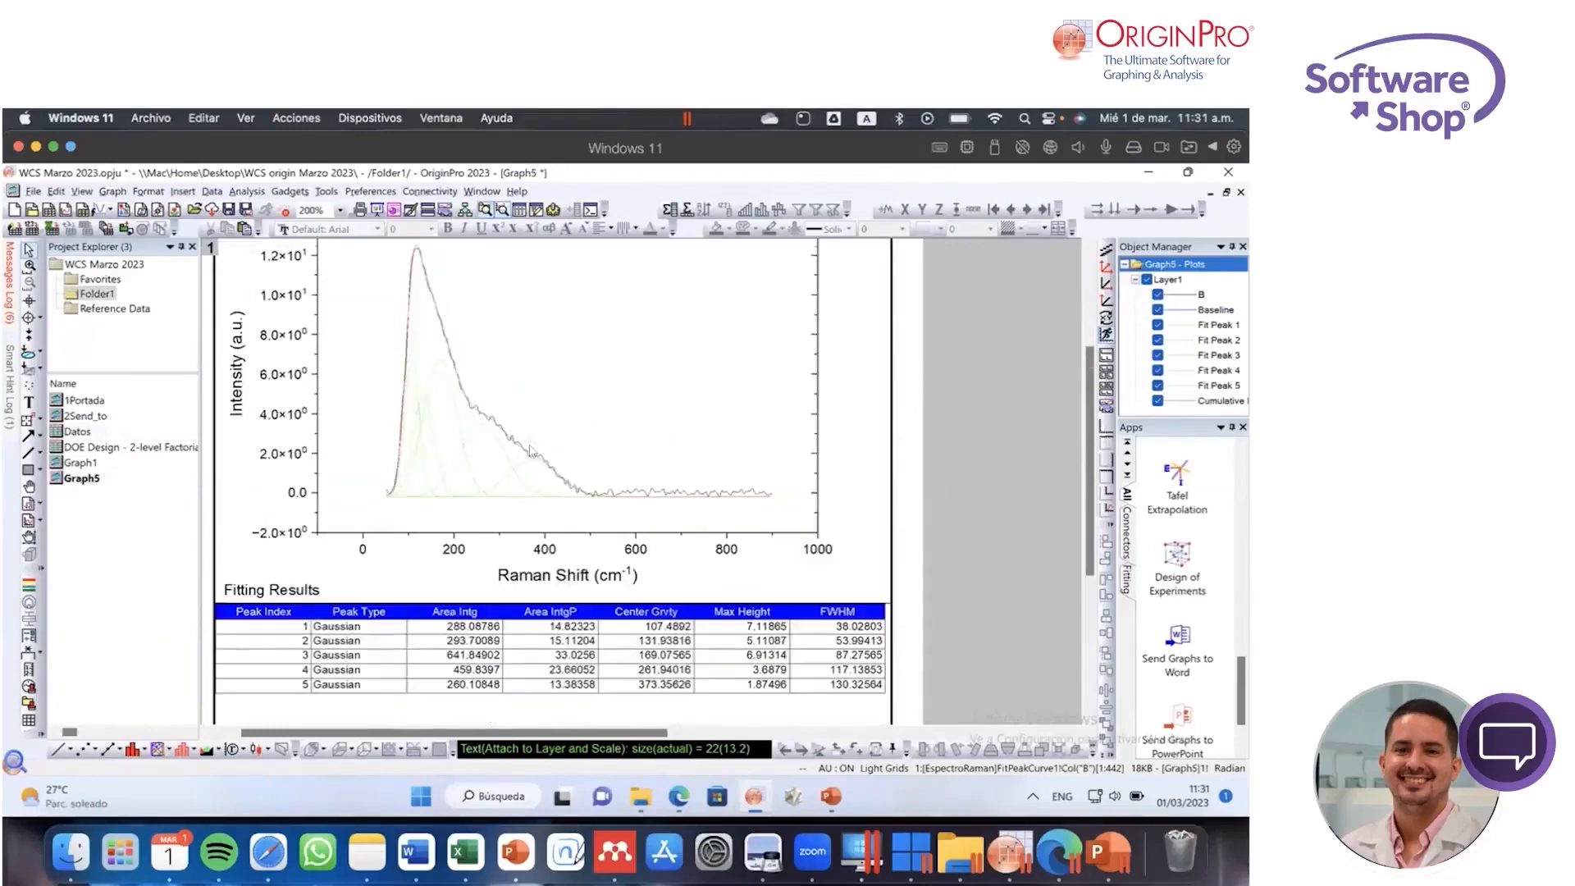
pyautogui.scroll(3, 532, 451)
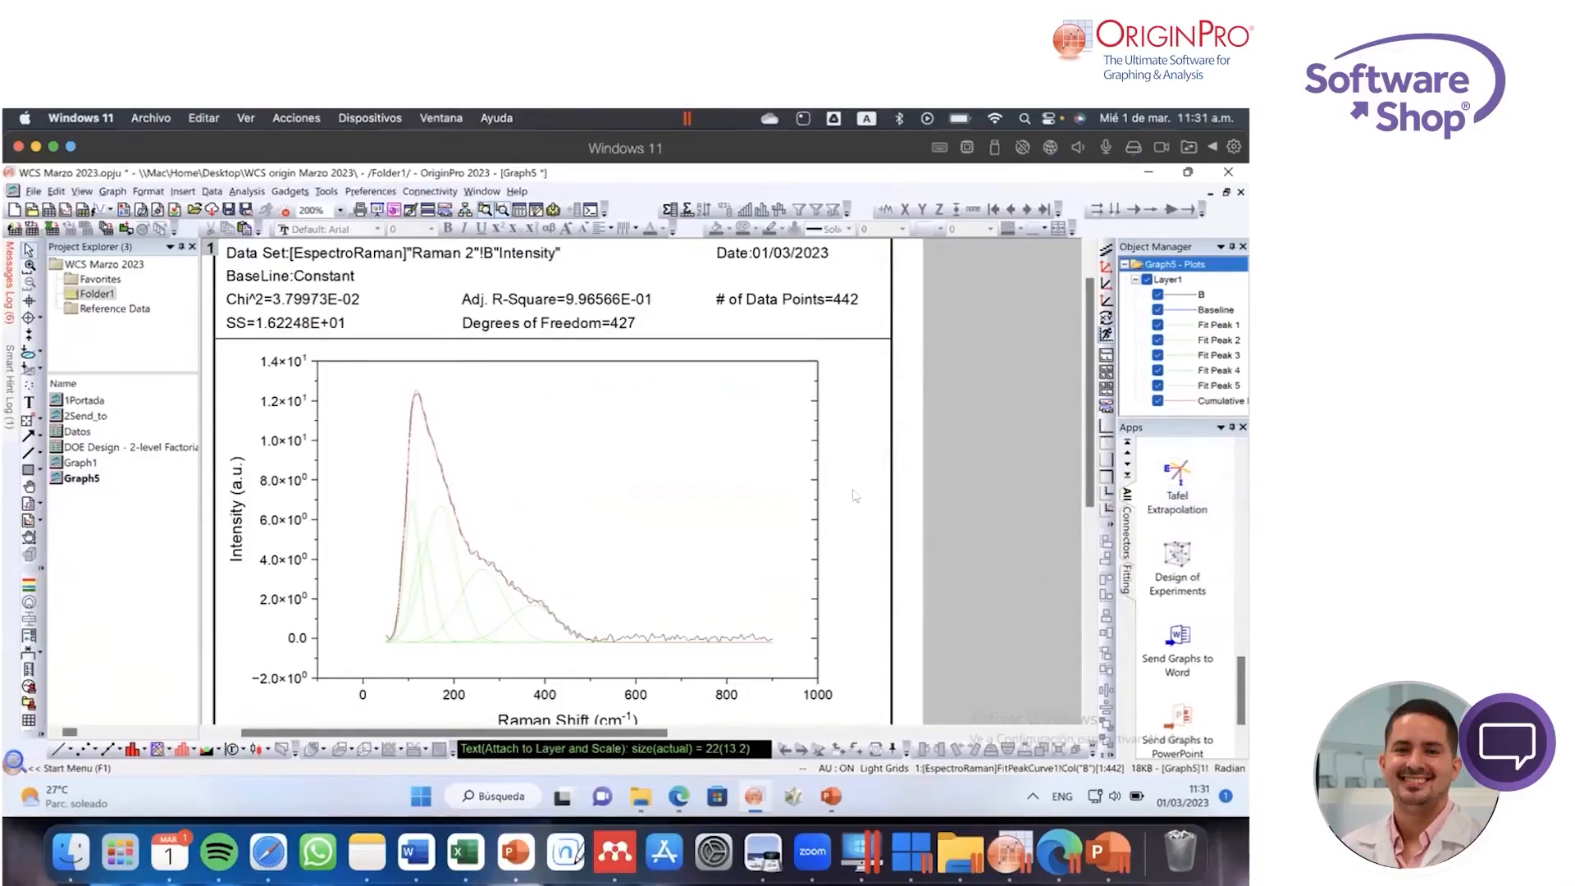
pyautogui.click(107, 406)
pyautogui.doubleClick(108, 405)
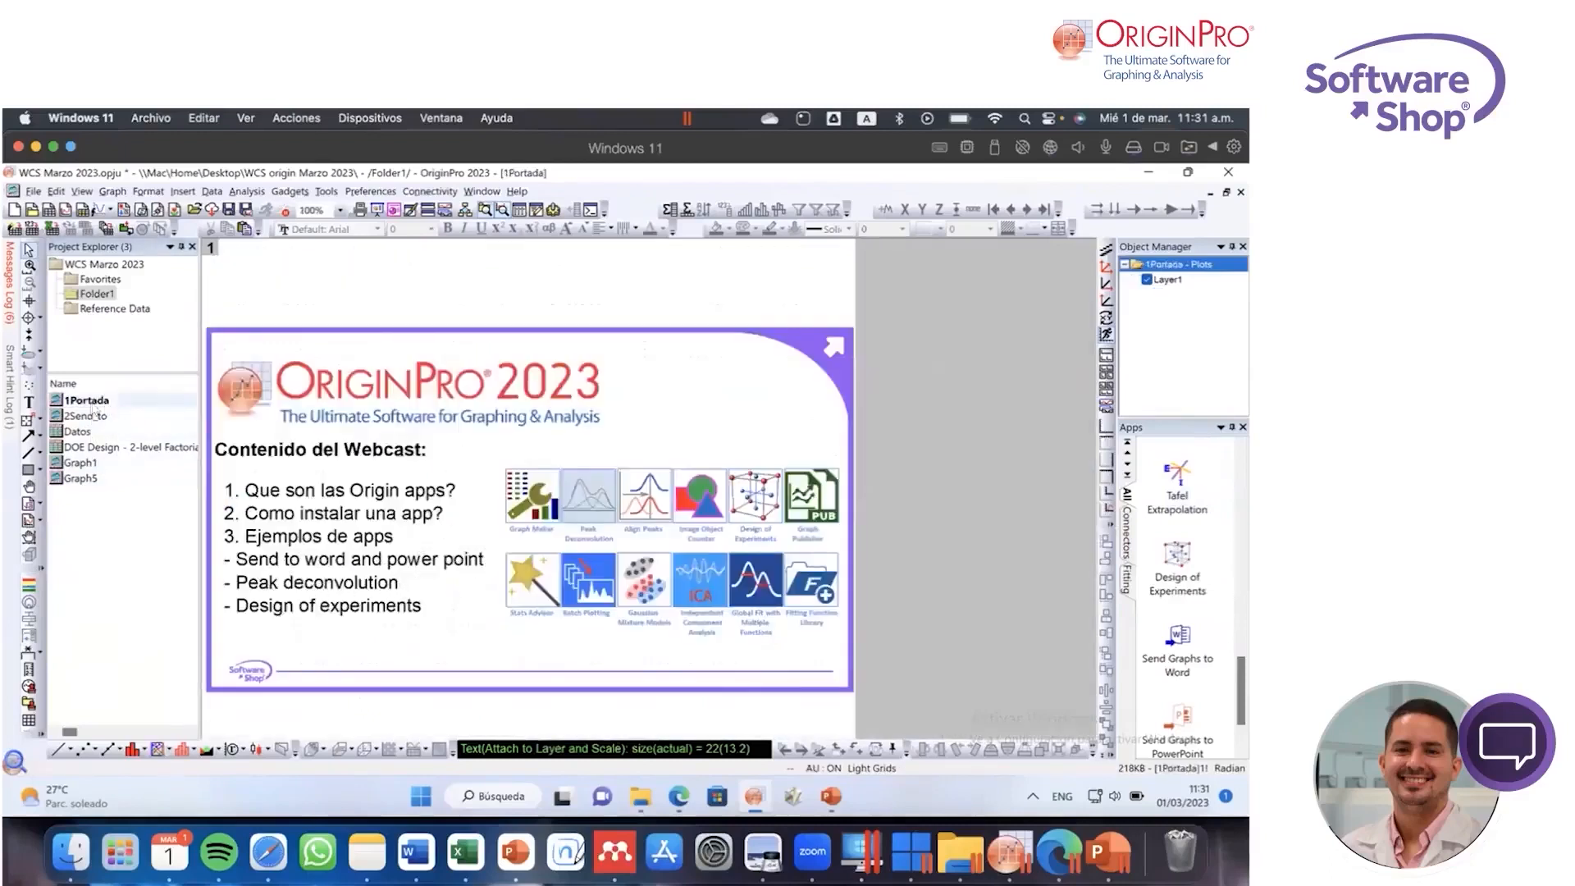
pyautogui.moveTo(105, 406)
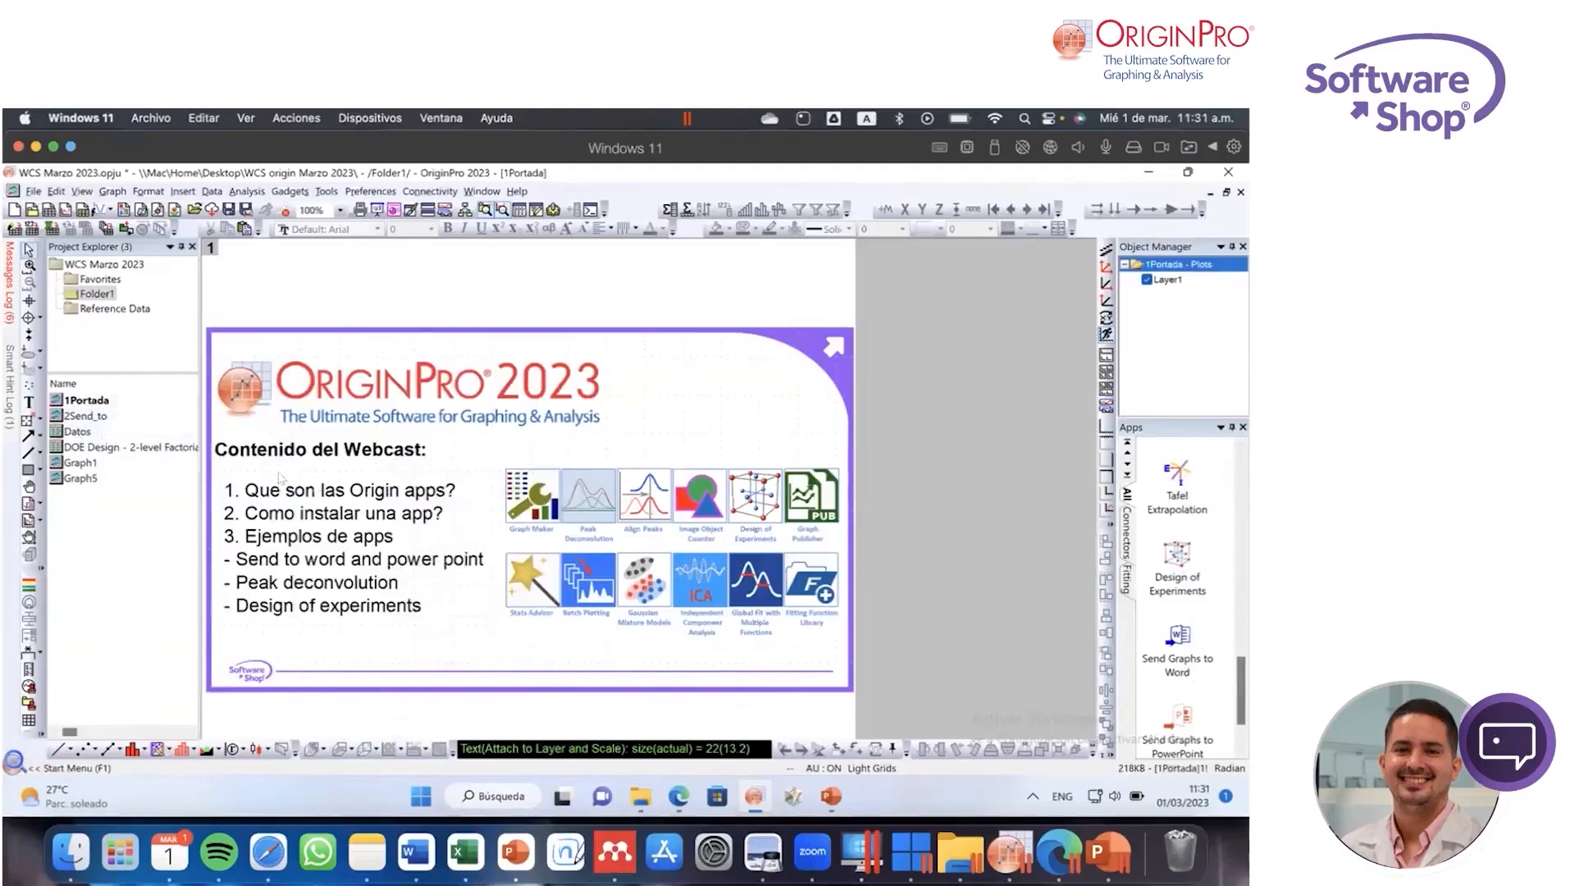
# Step: Plot the Experimental intensity against 2θ from the Datos workbook's XRD 1 sheet as a line graph
pyautogui.doubleClick(82, 431)
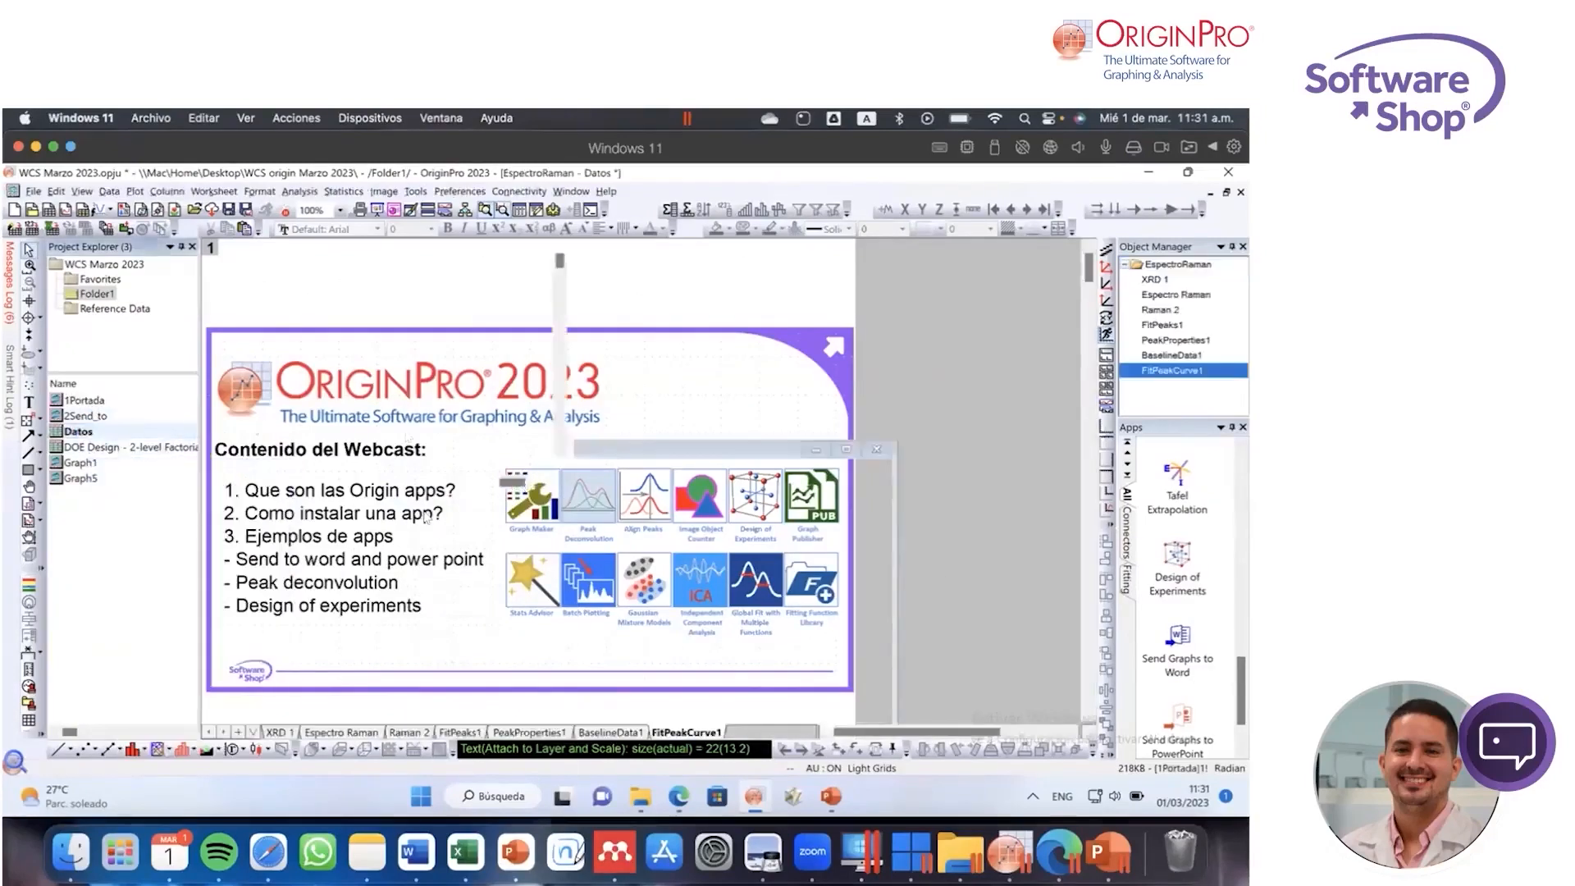
pyautogui.click(279, 732)
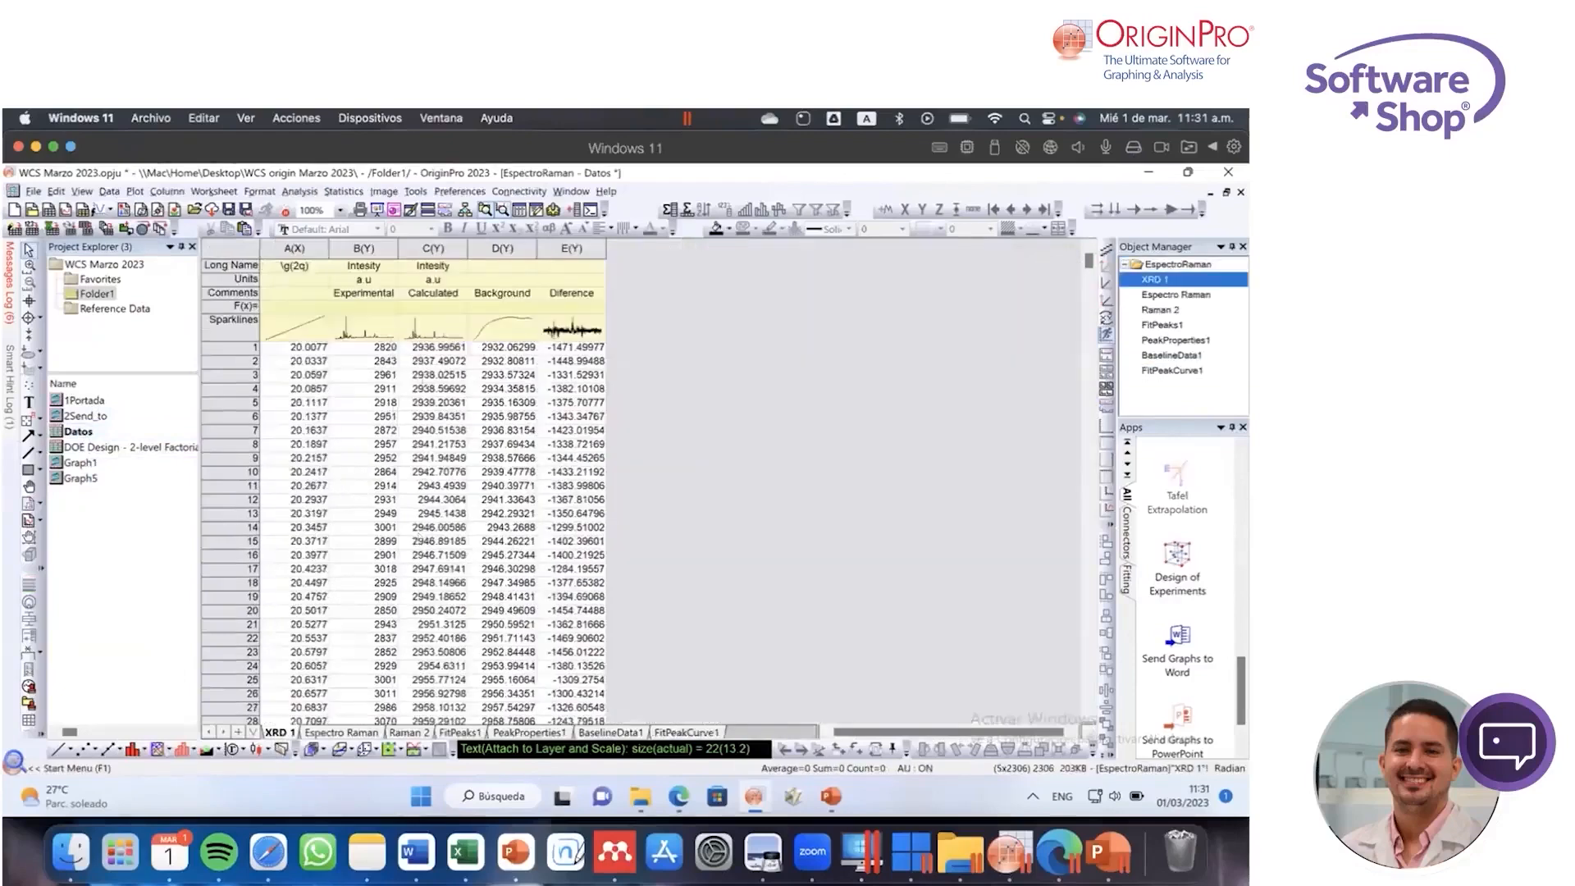
pyautogui.moveTo(293, 248); pyautogui.dragTo(363, 248)
pyautogui.click(57, 749)
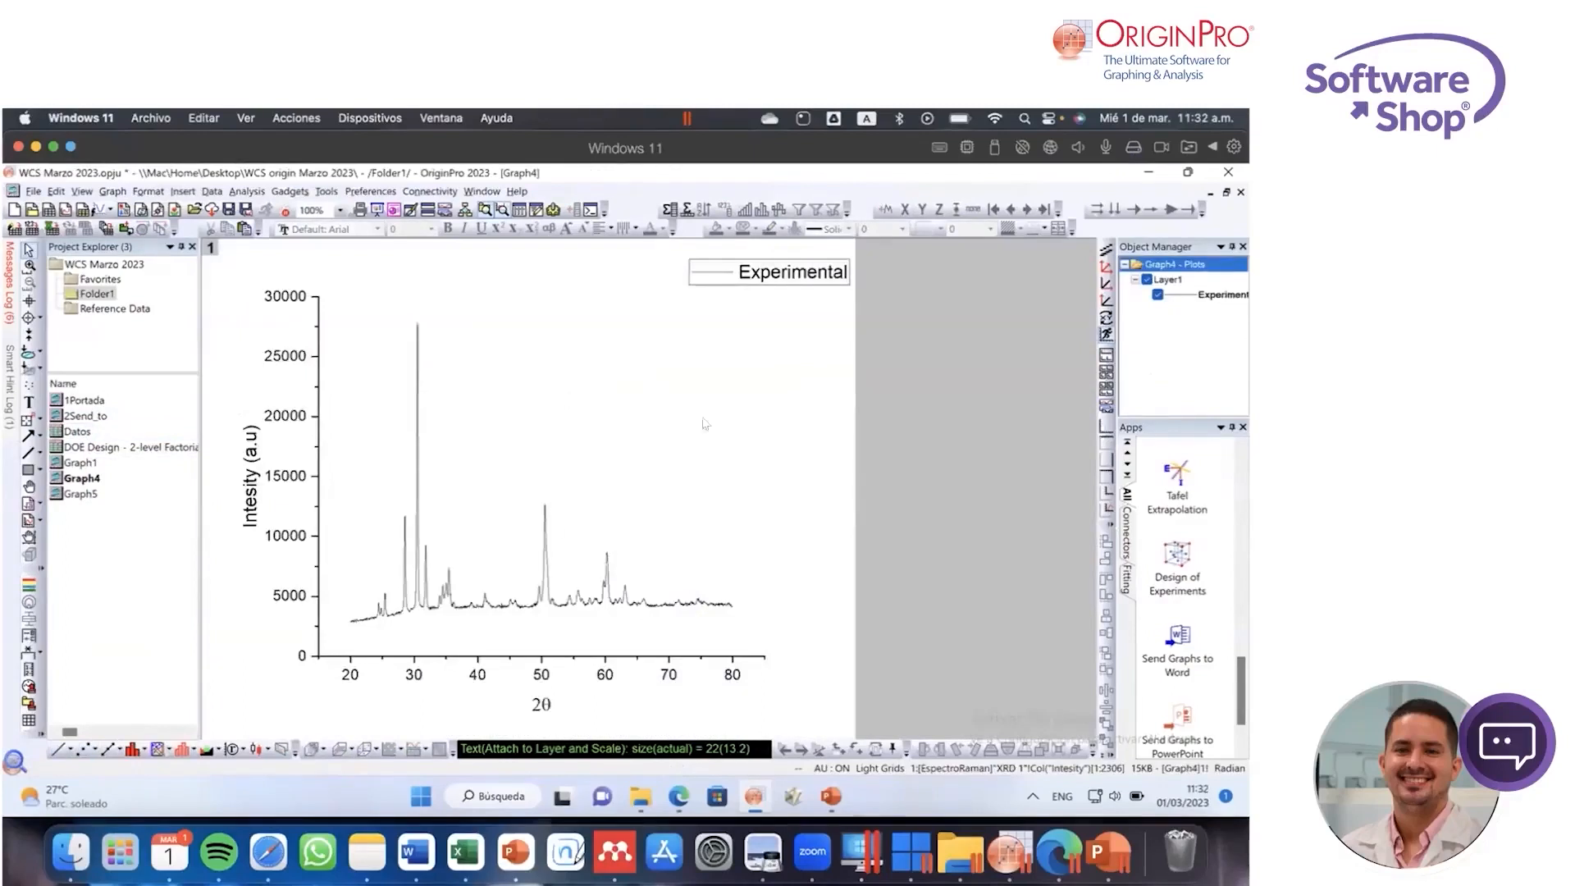
# Step: Find the X-Ray Diffraction Analysis app in the apps gallery and launch it on the diffraction graph
pyautogui.scroll(3, 1174, 578)
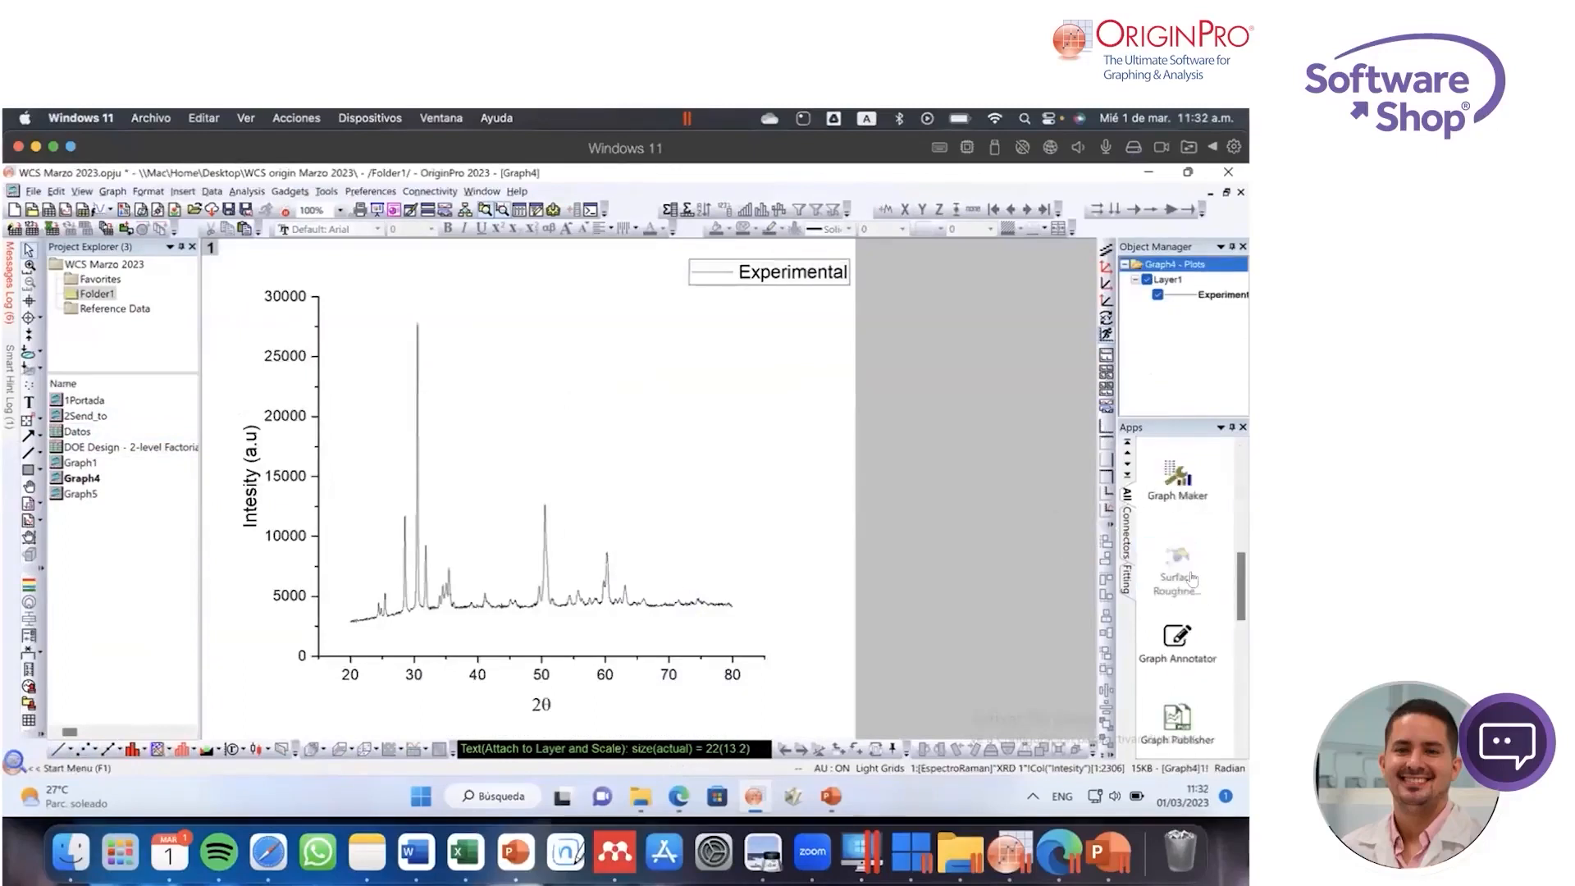
pyautogui.scroll(-2, 1192, 577)
pyautogui.scroll(-3, 1192, 577)
pyautogui.moveTo(1242, 650)
pyautogui.mouseDown()
pyautogui.moveTo(1244, 492)
pyautogui.moveTo(1244, 530)
pyautogui.mouseUp()
pyautogui.click(1178, 611)
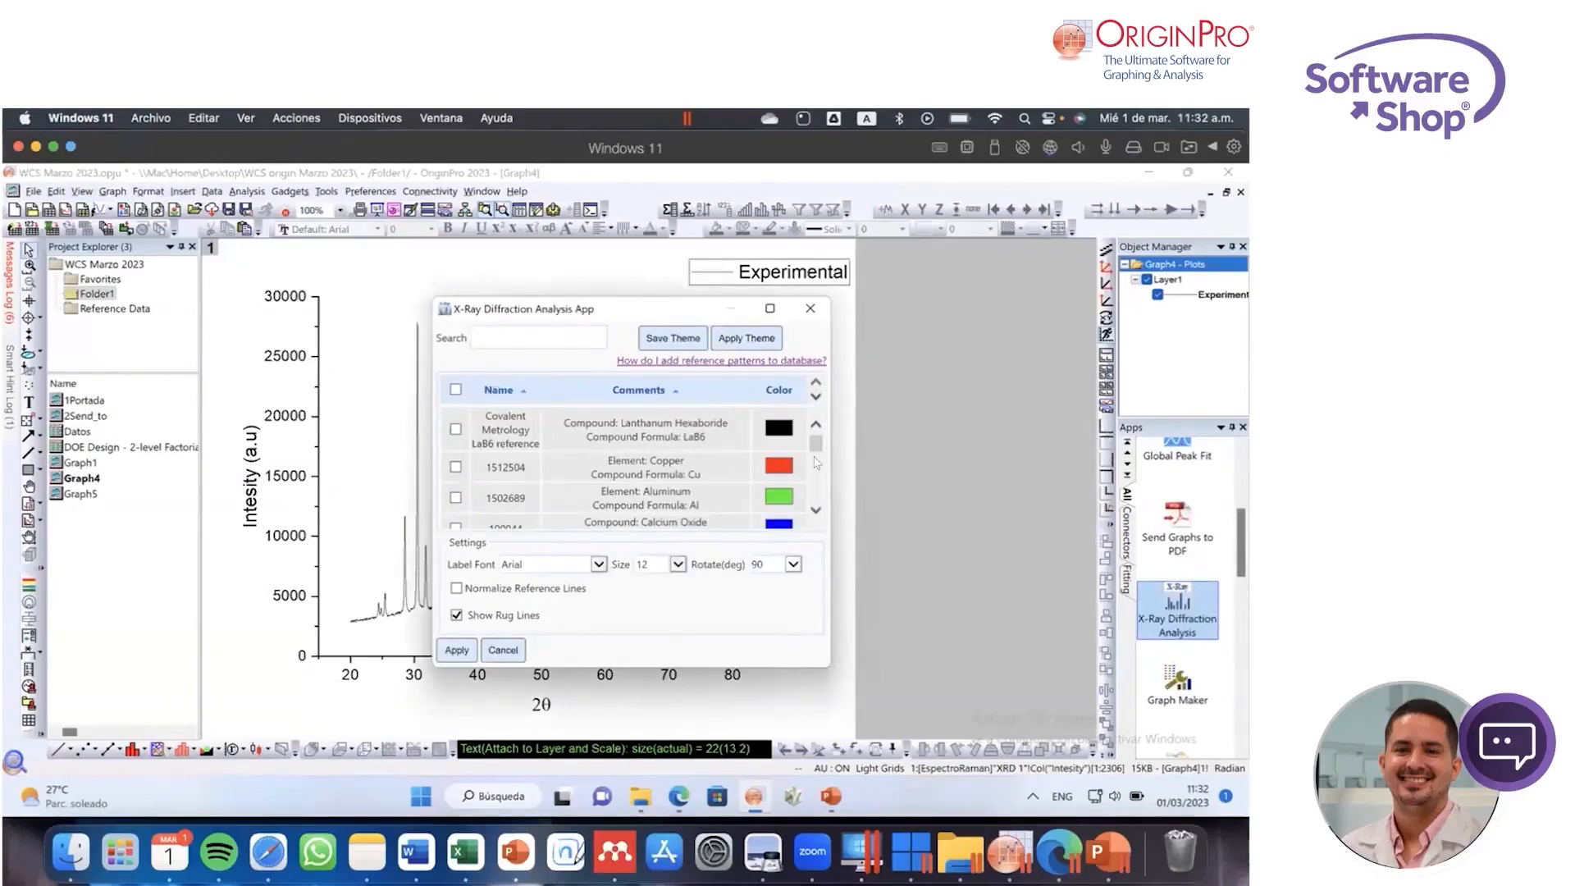
# Step: Overlay the YSZ reference pattern on the diffraction graph with normalized reference lines and rug lines, then close the app dialog
pyautogui.moveTo(815, 445); pyautogui.dragTo(815, 444)
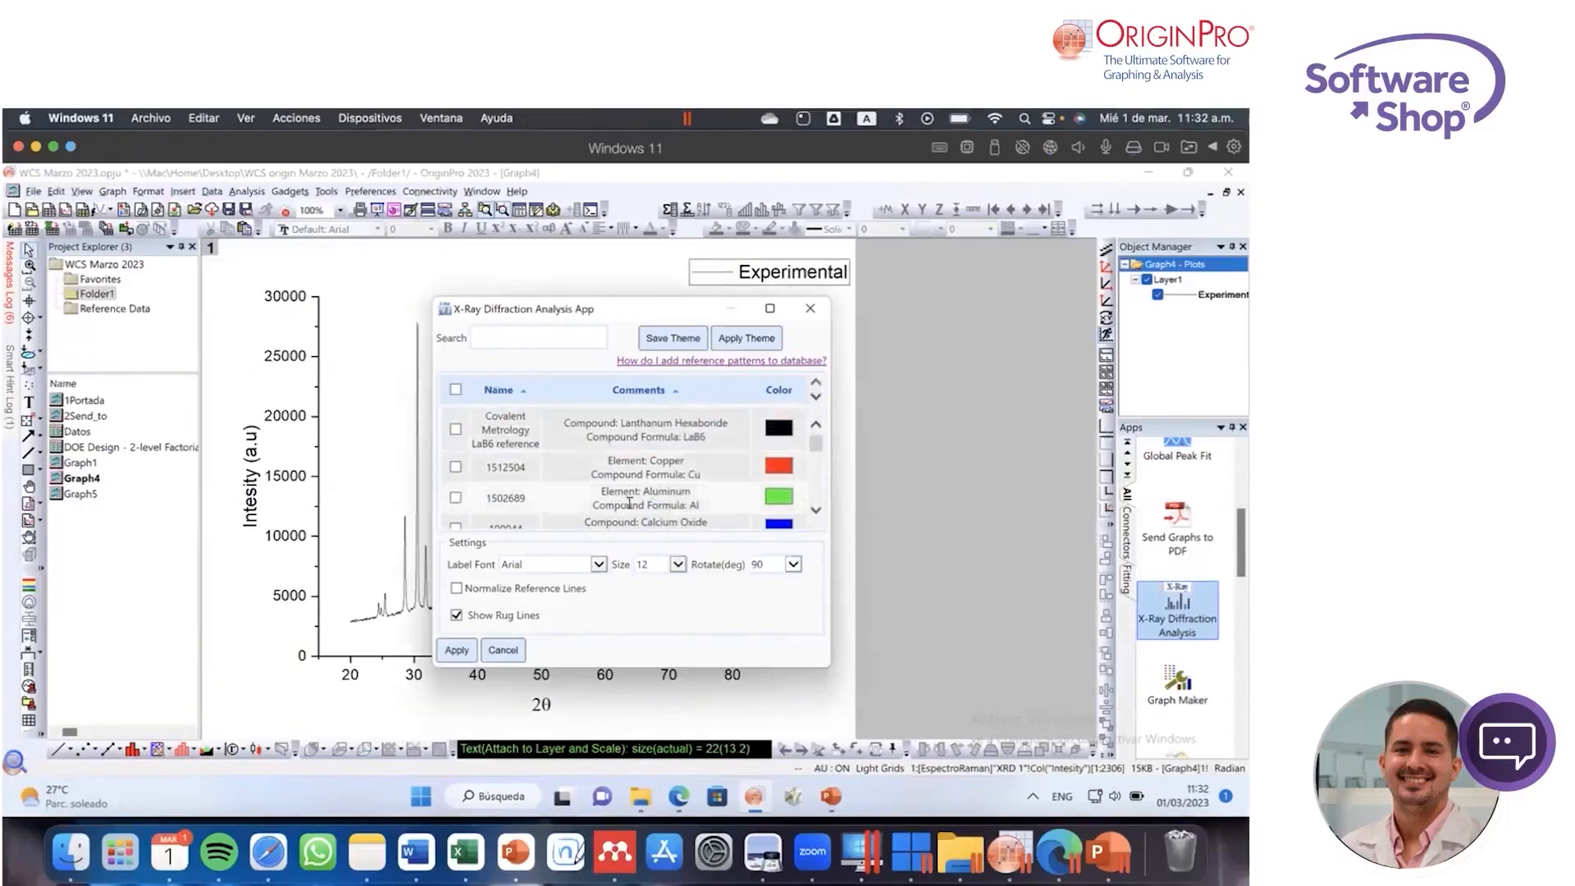
pyautogui.moveTo(816, 443)
pyautogui.mouseDown()
pyautogui.moveTo(820, 490)
pyautogui.moveTo(816, 441)
pyautogui.mouseUp()
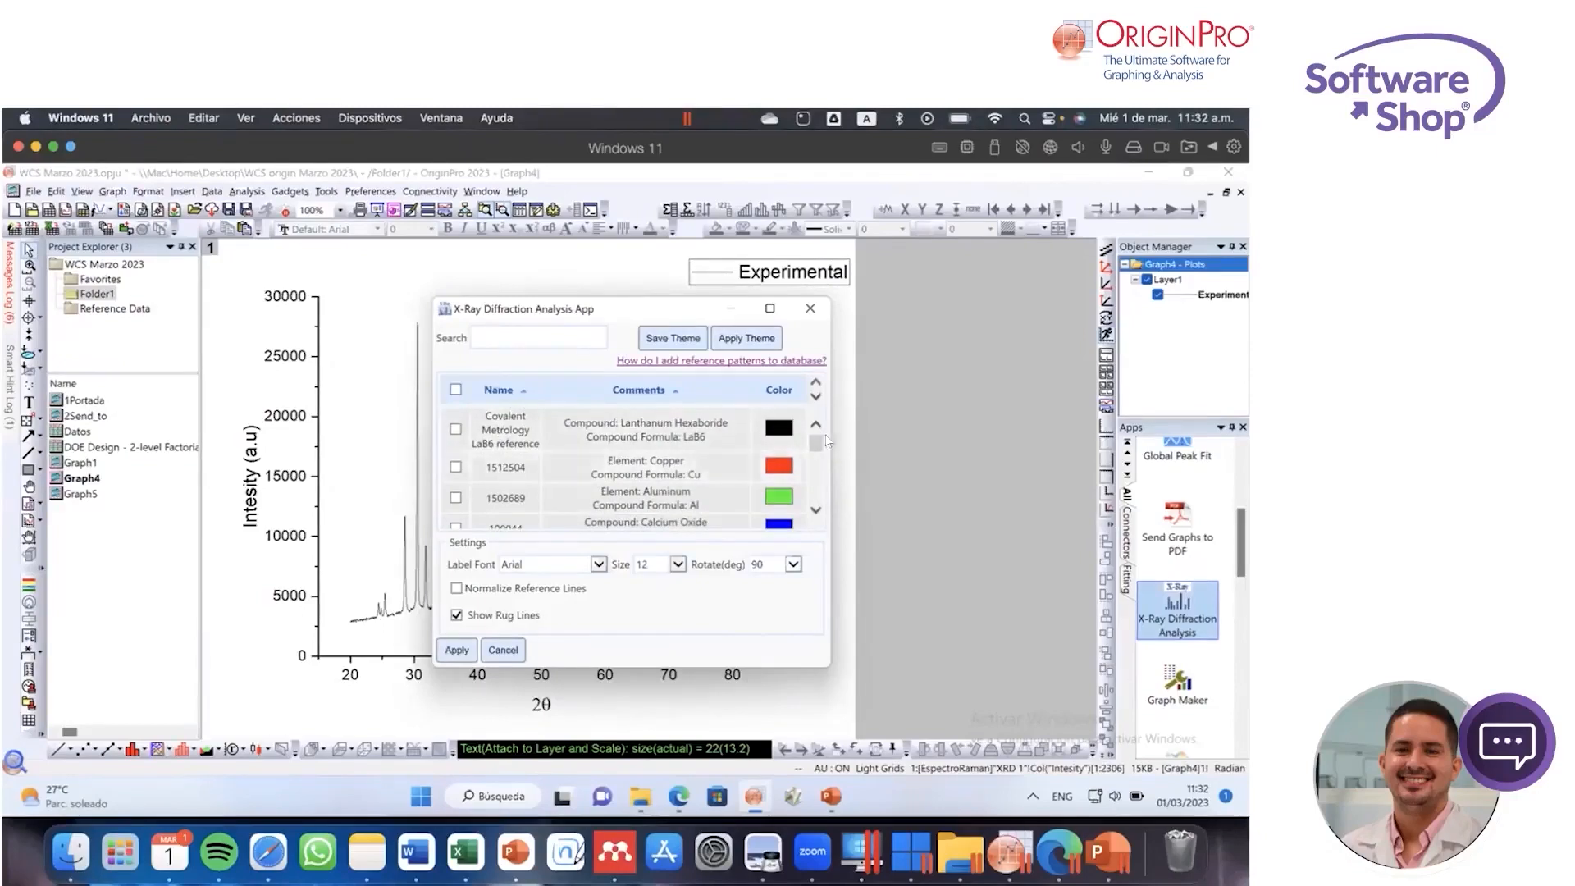
pyautogui.moveTo(815, 440); pyautogui.dragTo(823, 484)
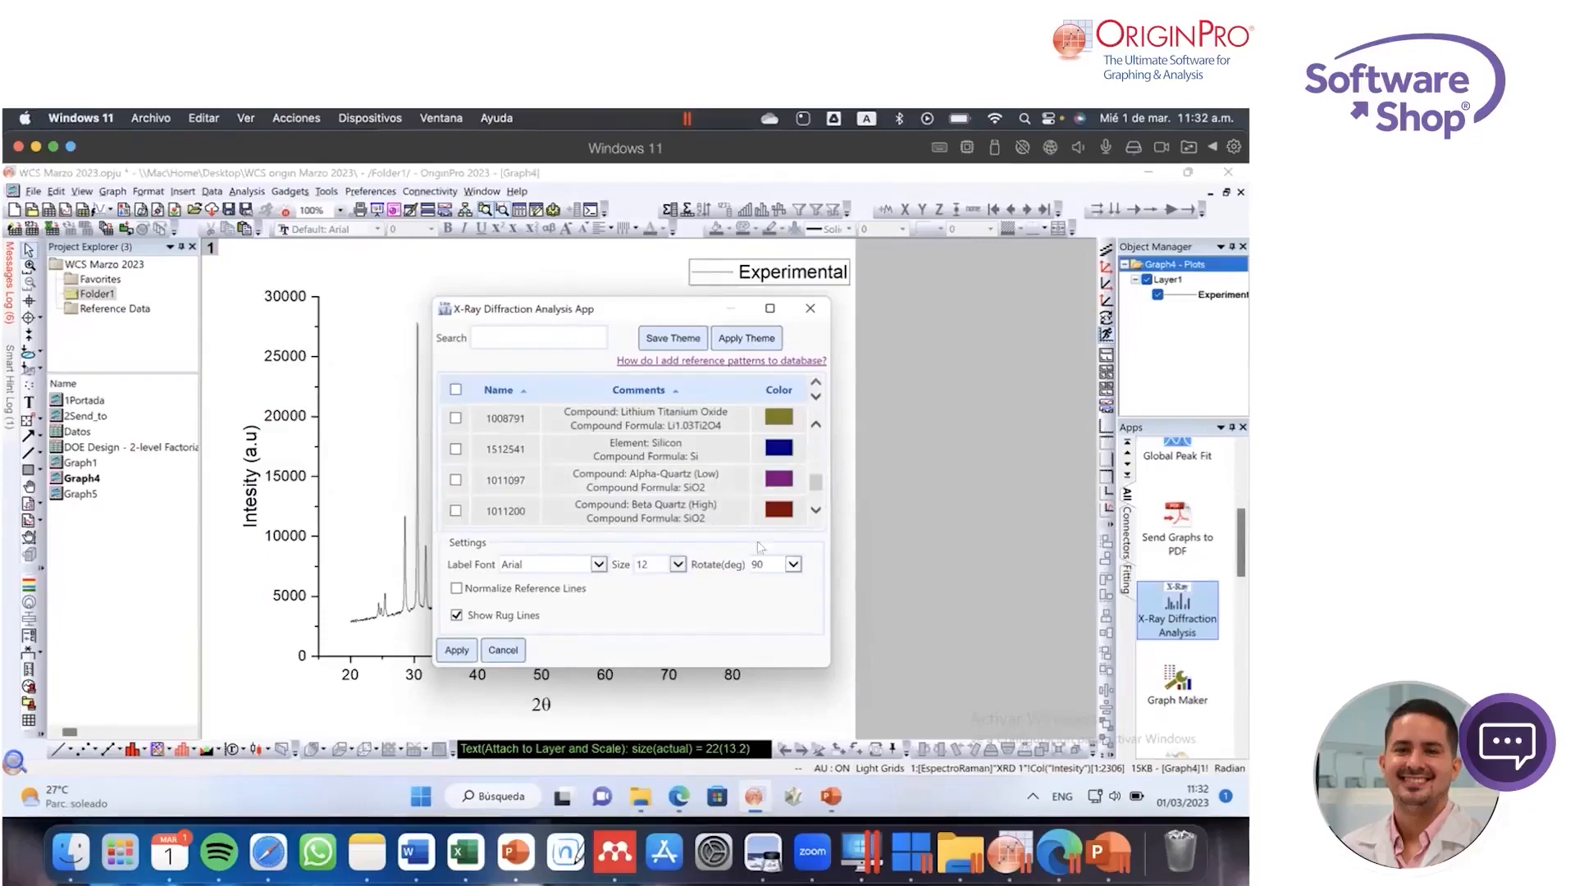
pyautogui.scroll(-2, 817, 492)
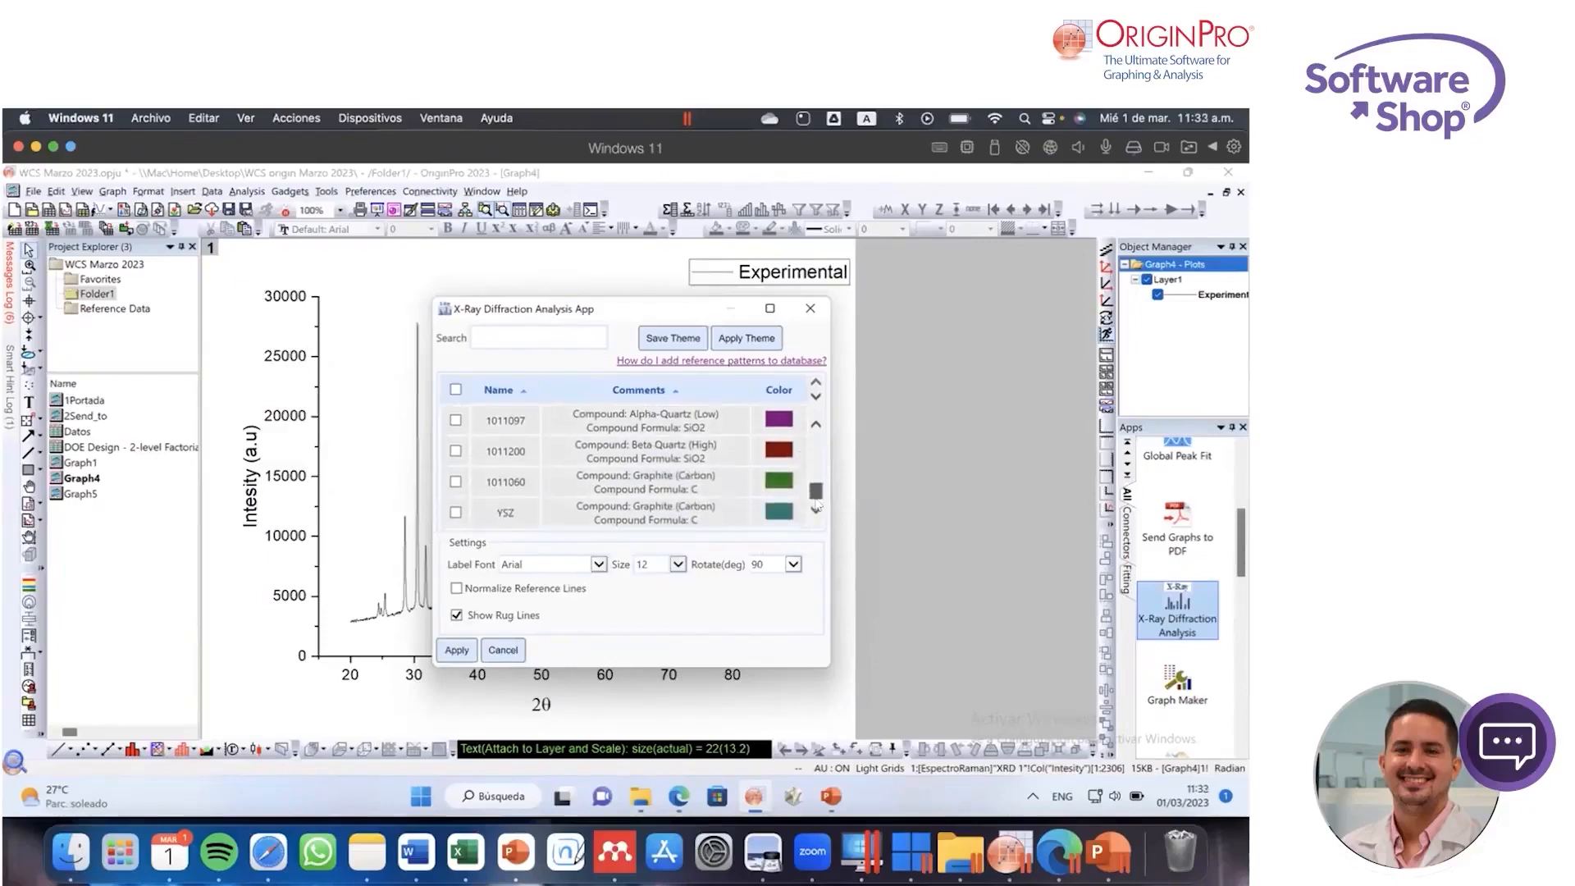
pyautogui.click(457, 513)
pyautogui.click(461, 589)
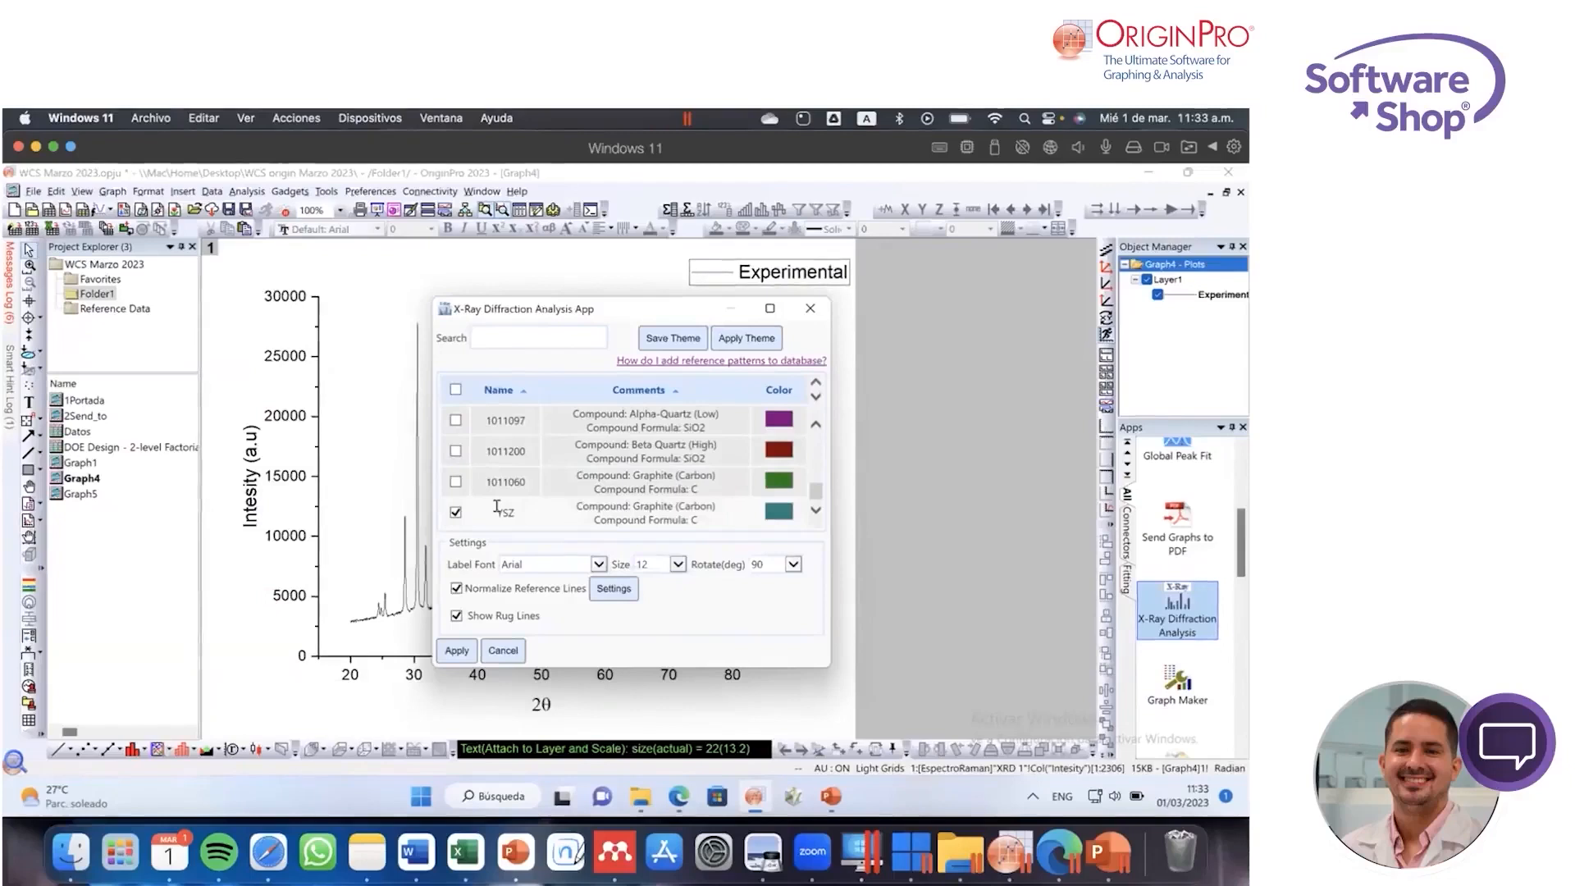
pyautogui.click(457, 650)
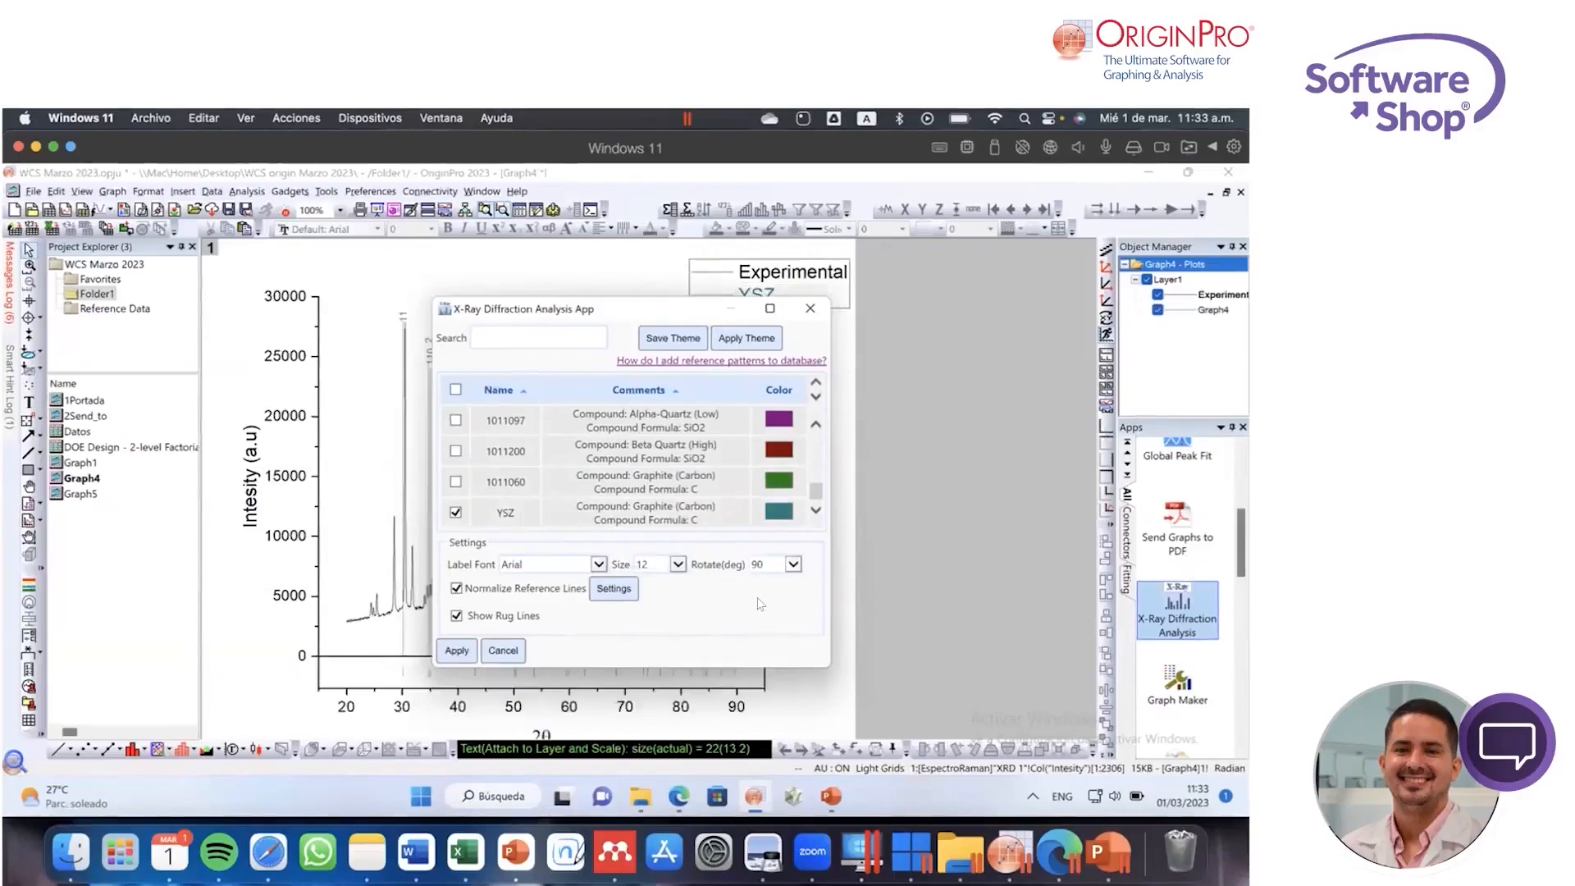
pyautogui.click(810, 310)
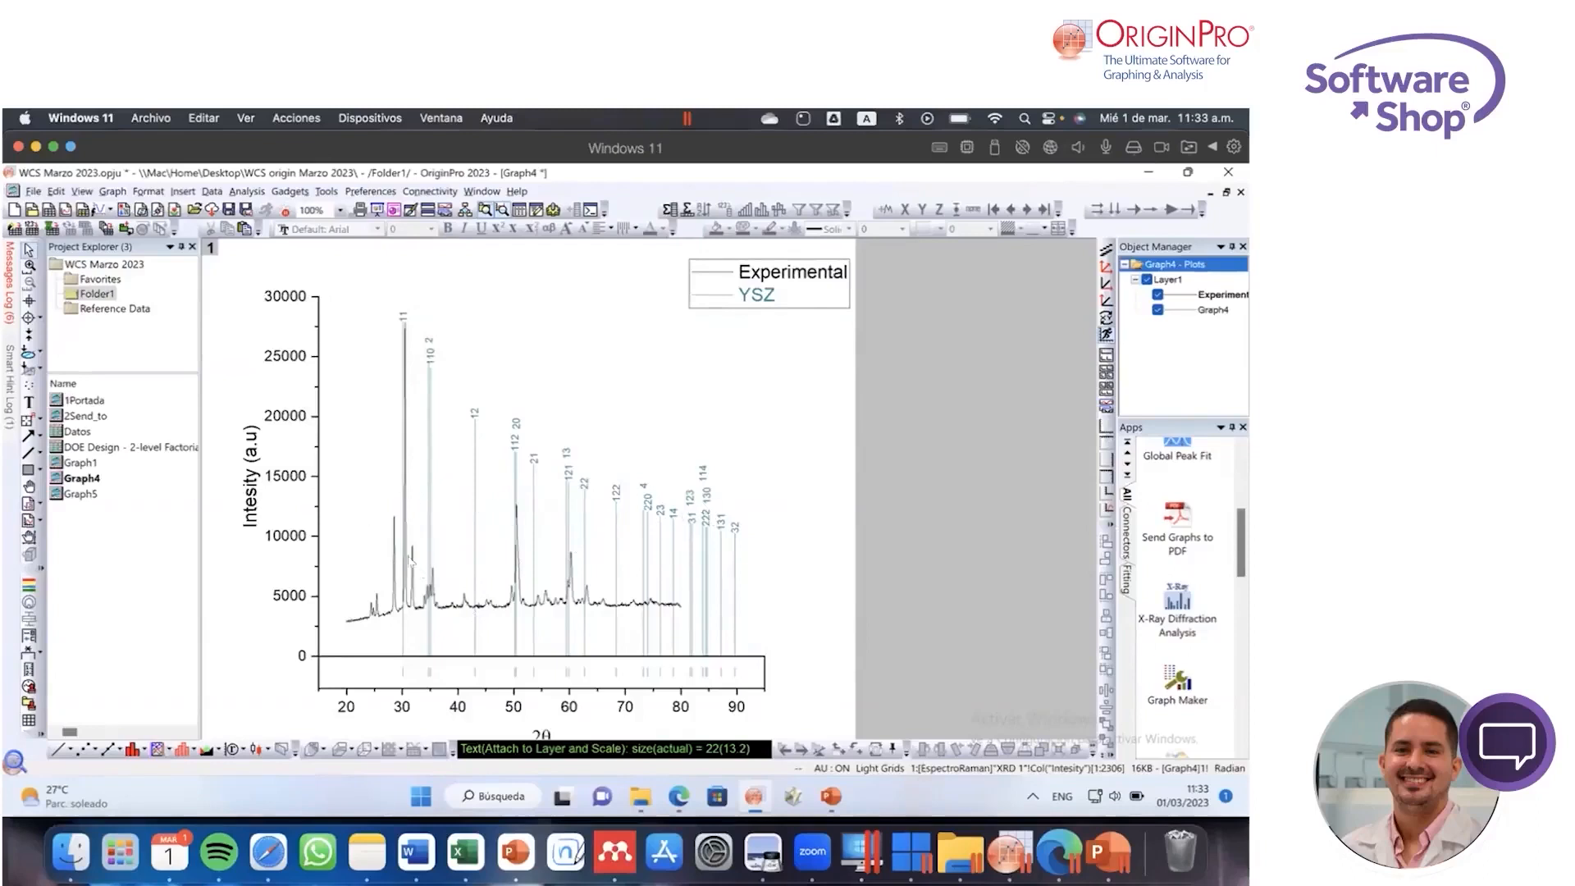
pyautogui.click(548, 367)
pyautogui.click(588, 316)
pyautogui.click(829, 523)
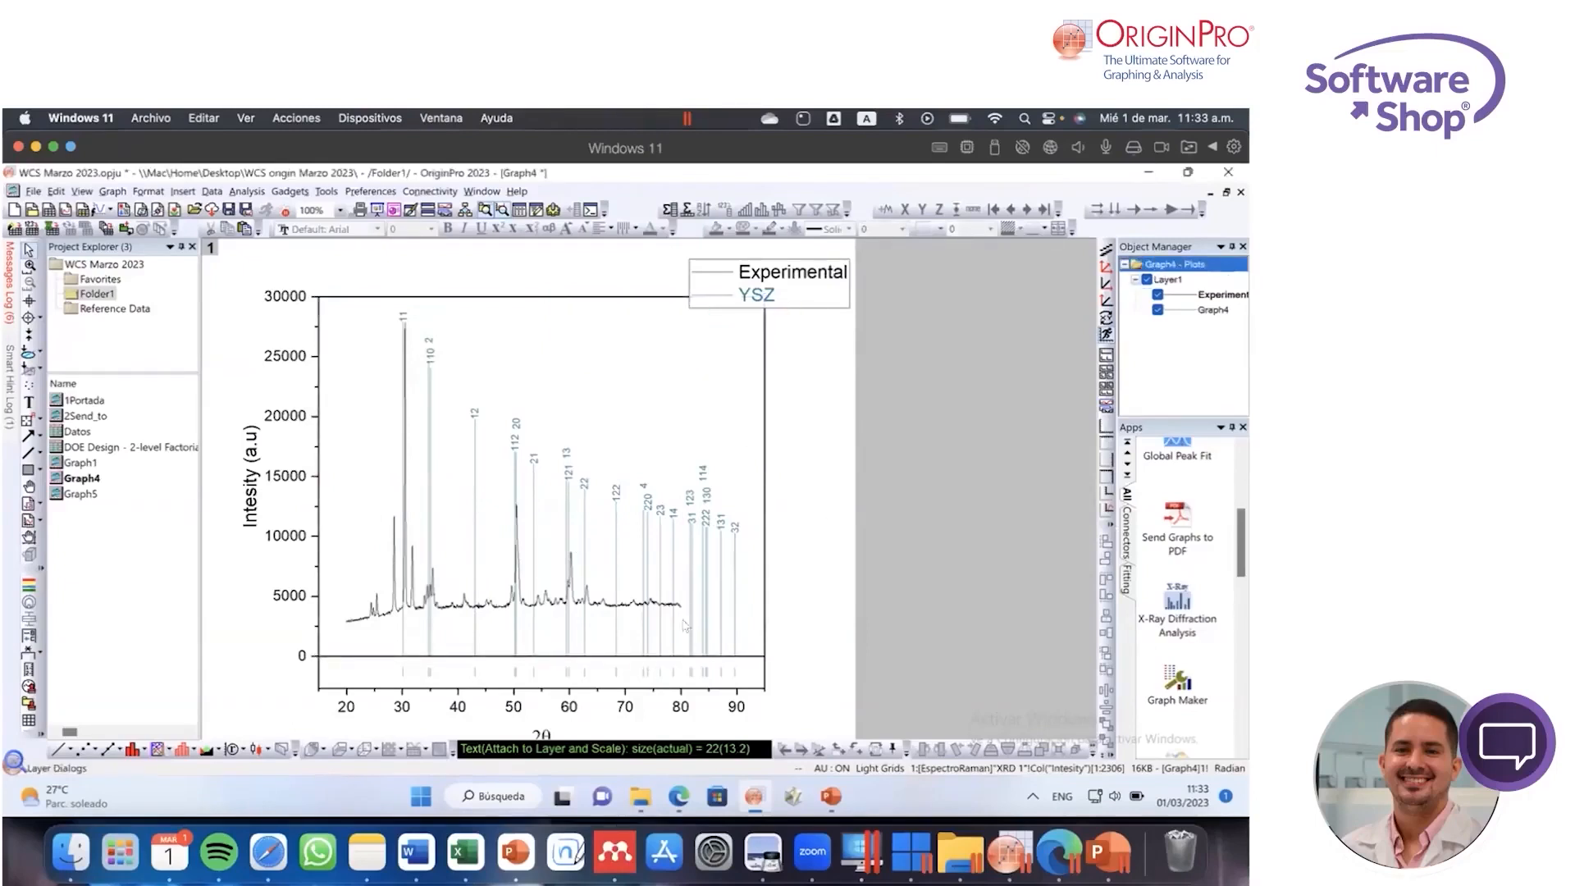
pyautogui.doubleClick(664, 655)
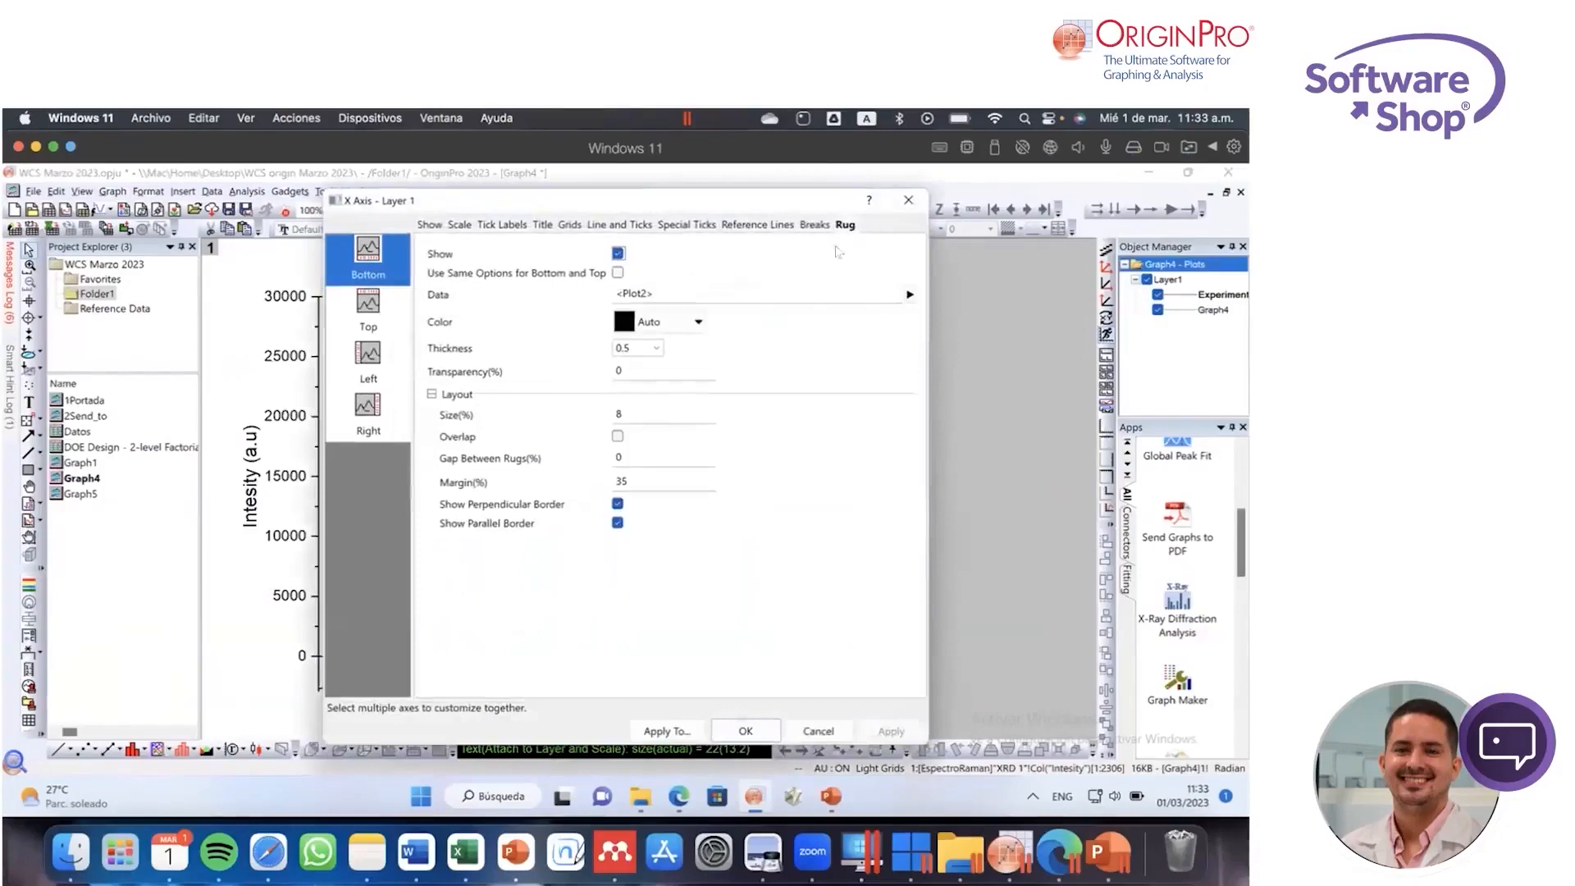
pyautogui.click(911, 203)
# Step: Set the diffraction graph's X-axis scale to run from 20 to 80
pyautogui.doubleClick(600, 686)
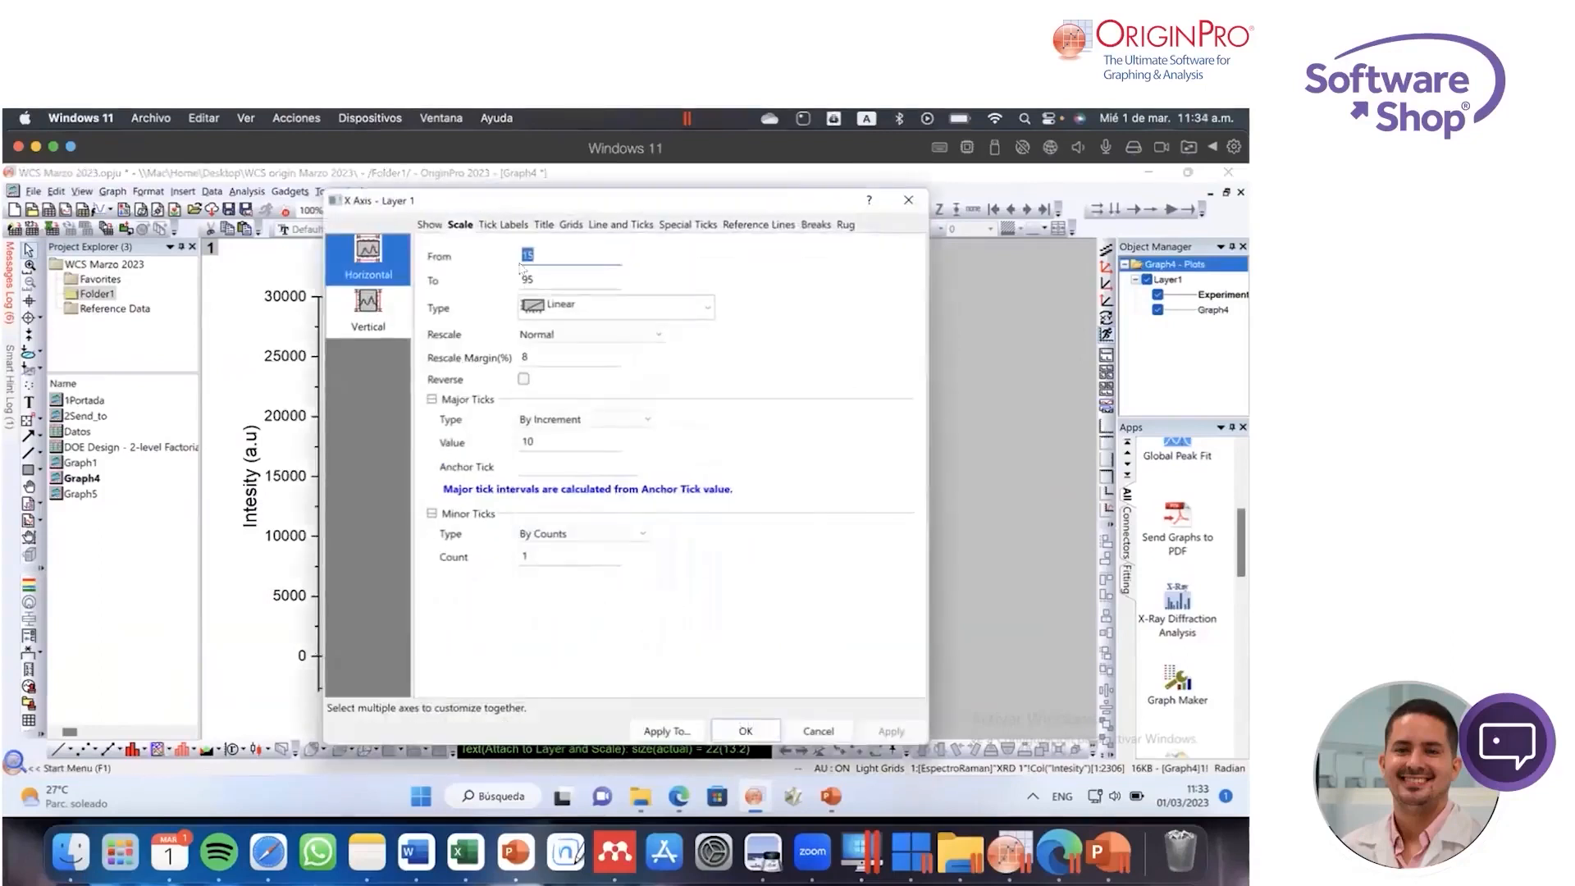
pyautogui.write('20')
pyautogui.doubleClick(570, 278)
pyautogui.write('80')
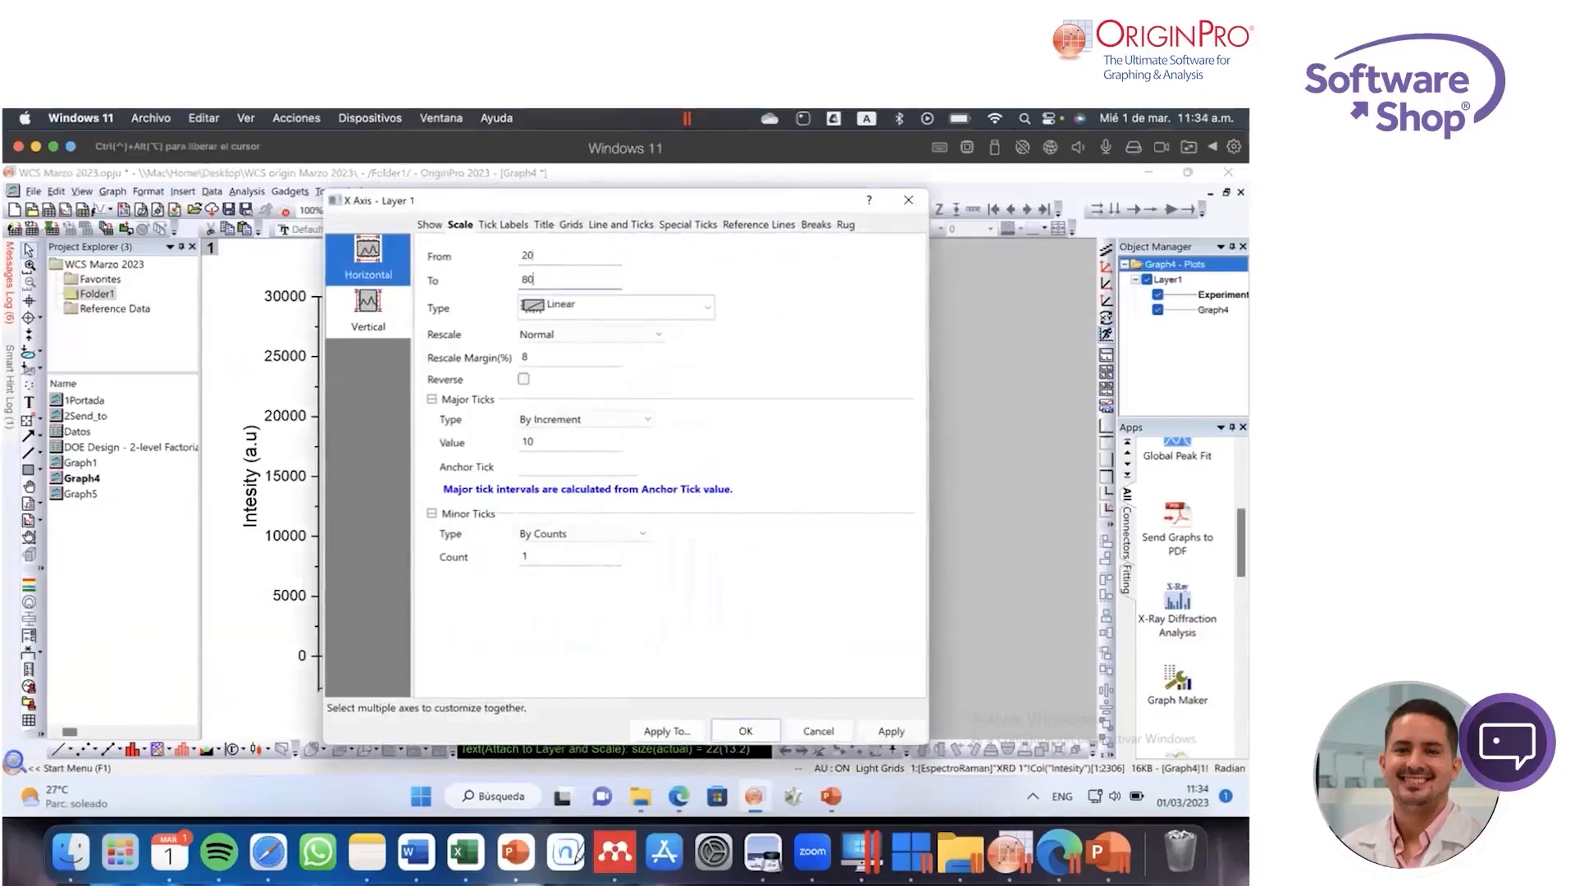
pyautogui.click(745, 731)
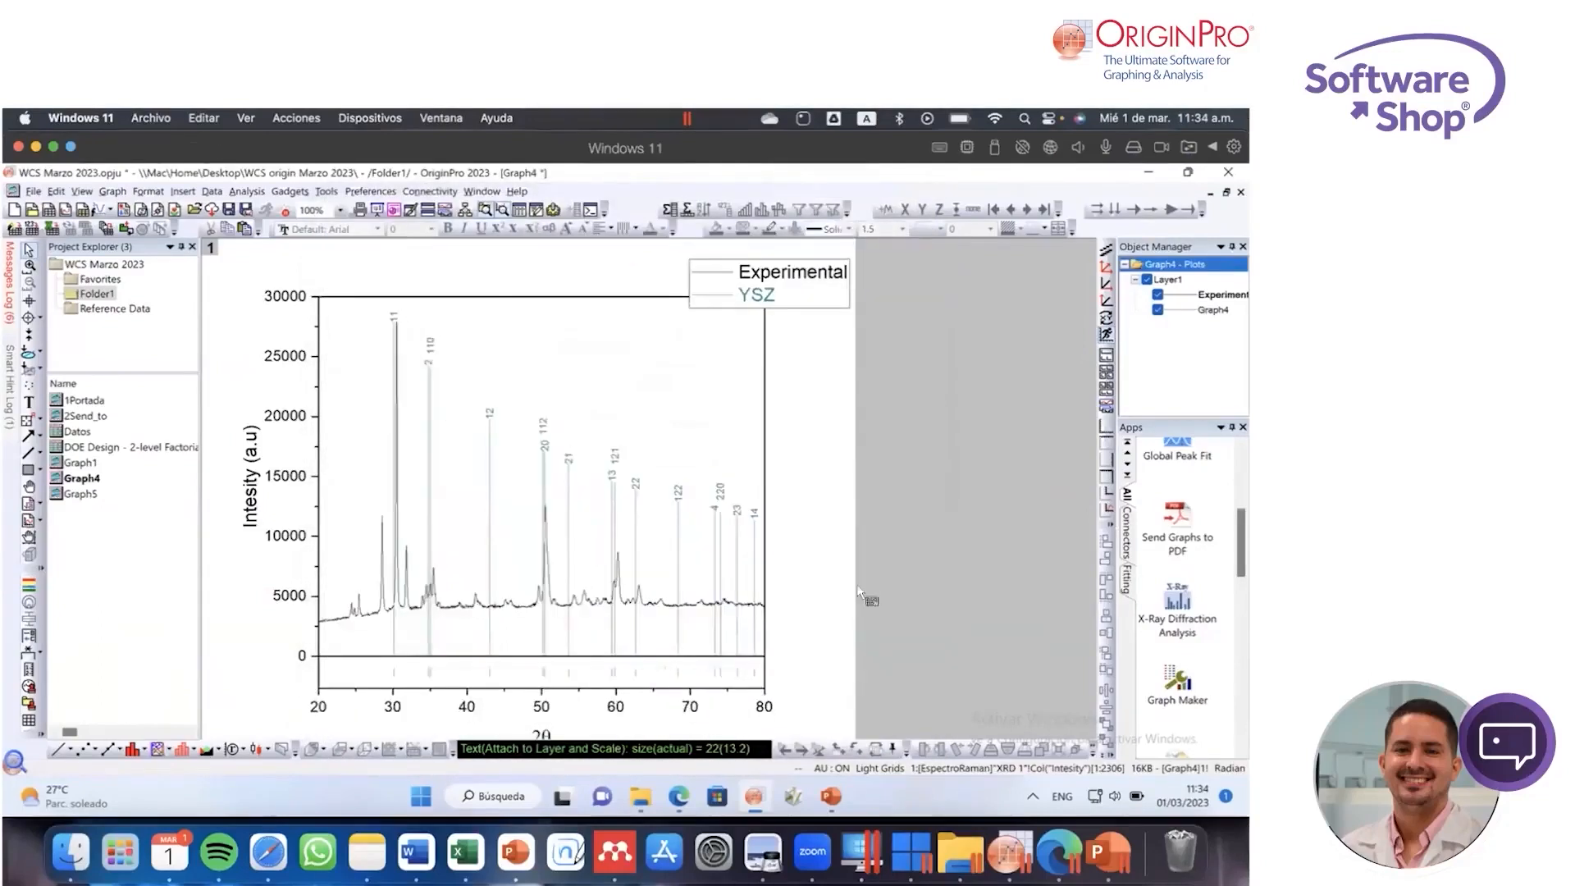
# Step: Show the X-Ray Diffraction Analysis app's installation folder and open its Reference Data project
pyautogui.moveTo(568, 457)
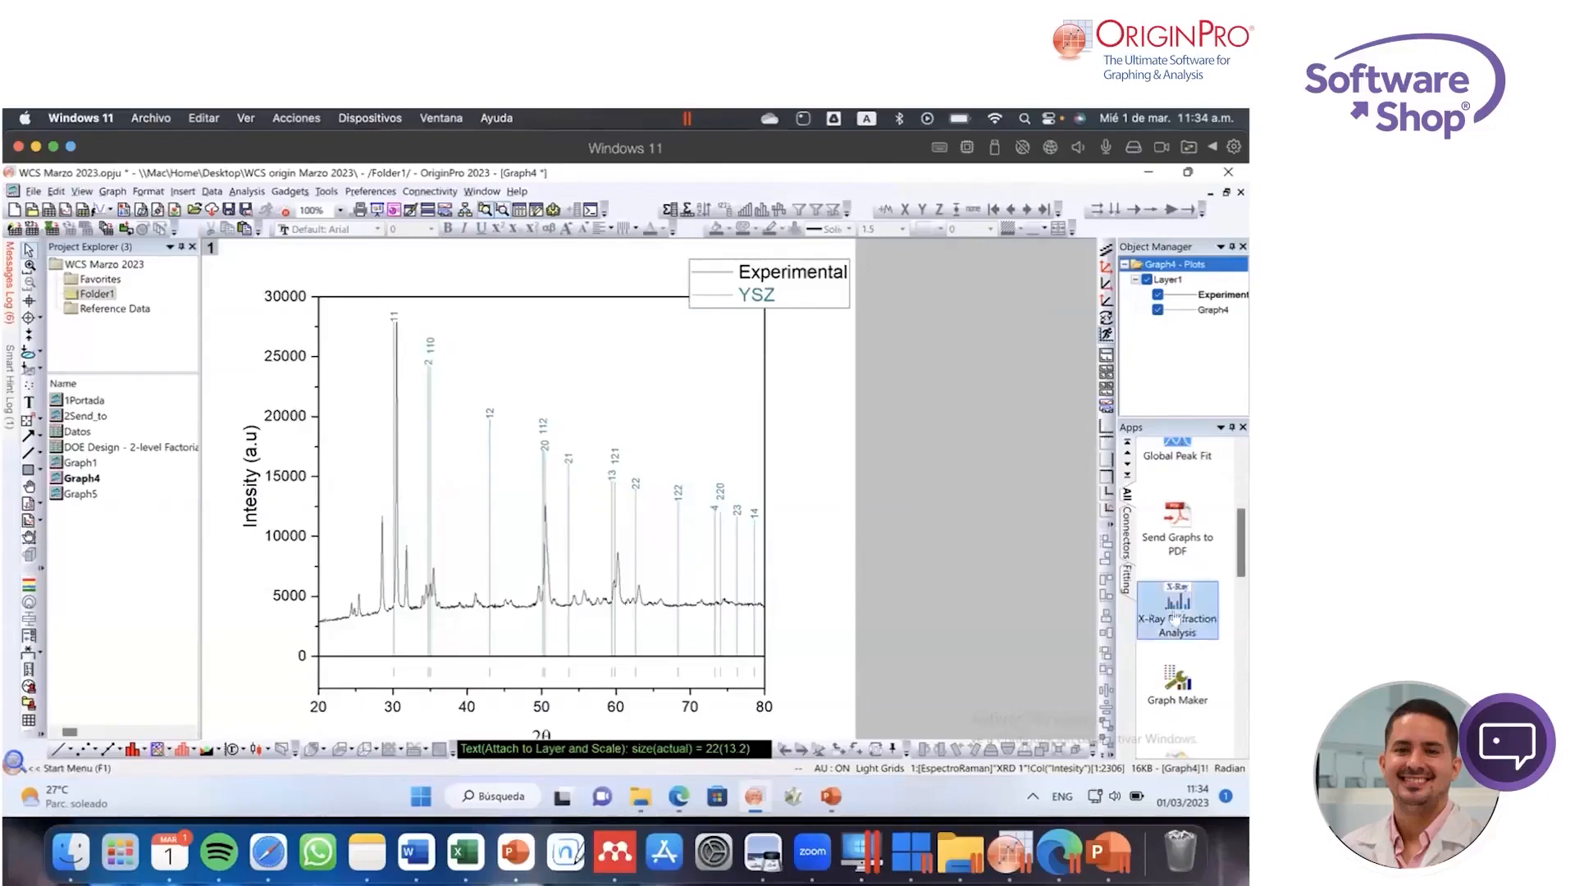
pyautogui.rightClick(1149, 606)
pyautogui.press('Escape')
pyautogui.rightClick(1178, 605)
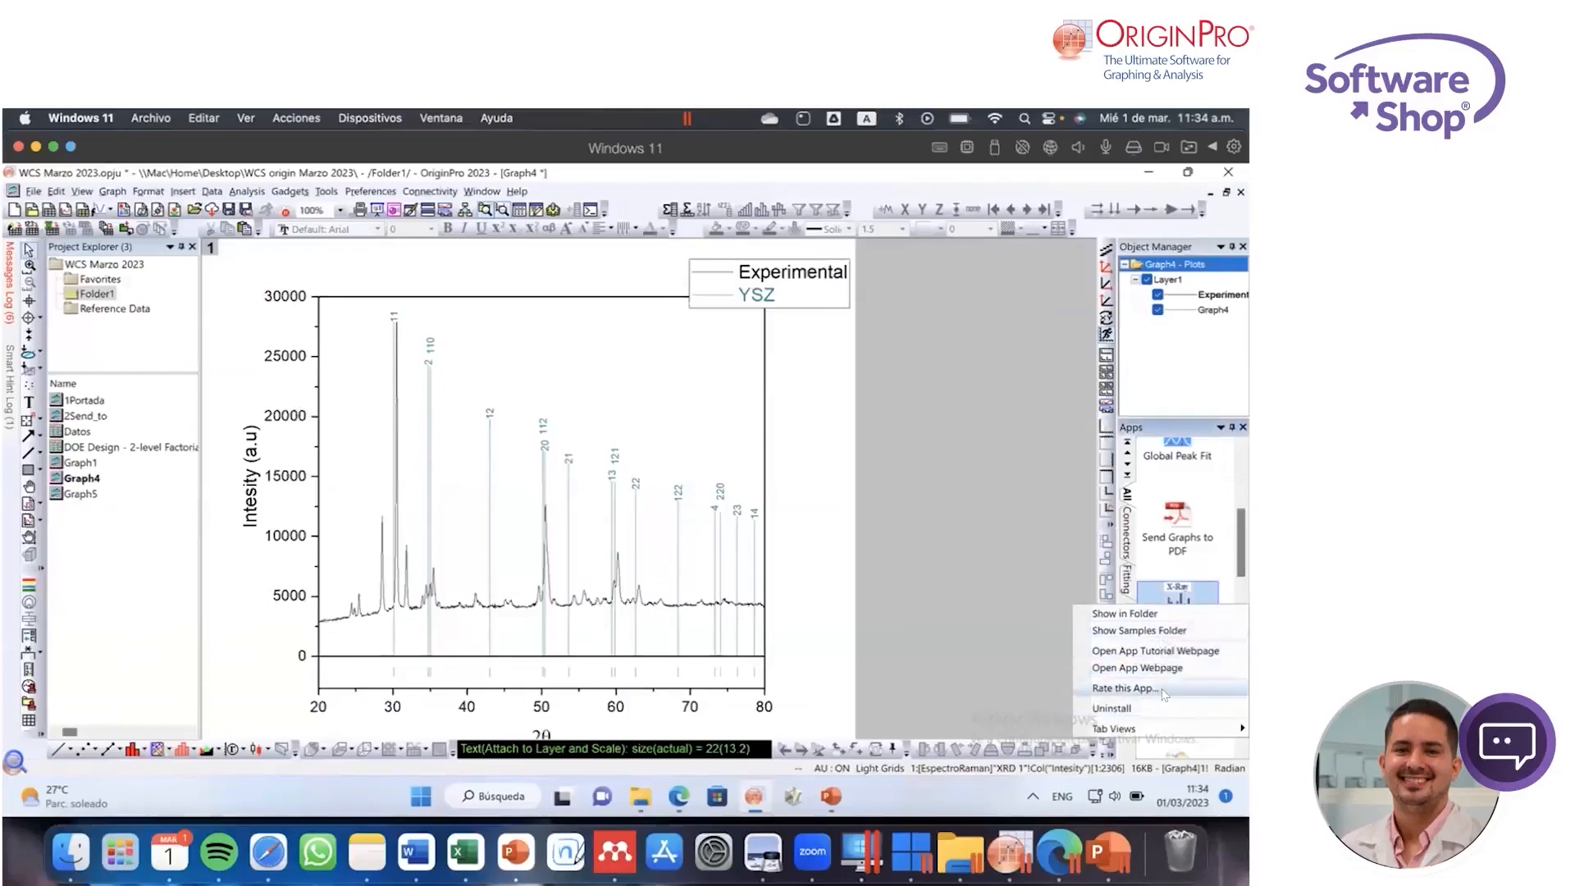
pyautogui.click(1124, 614)
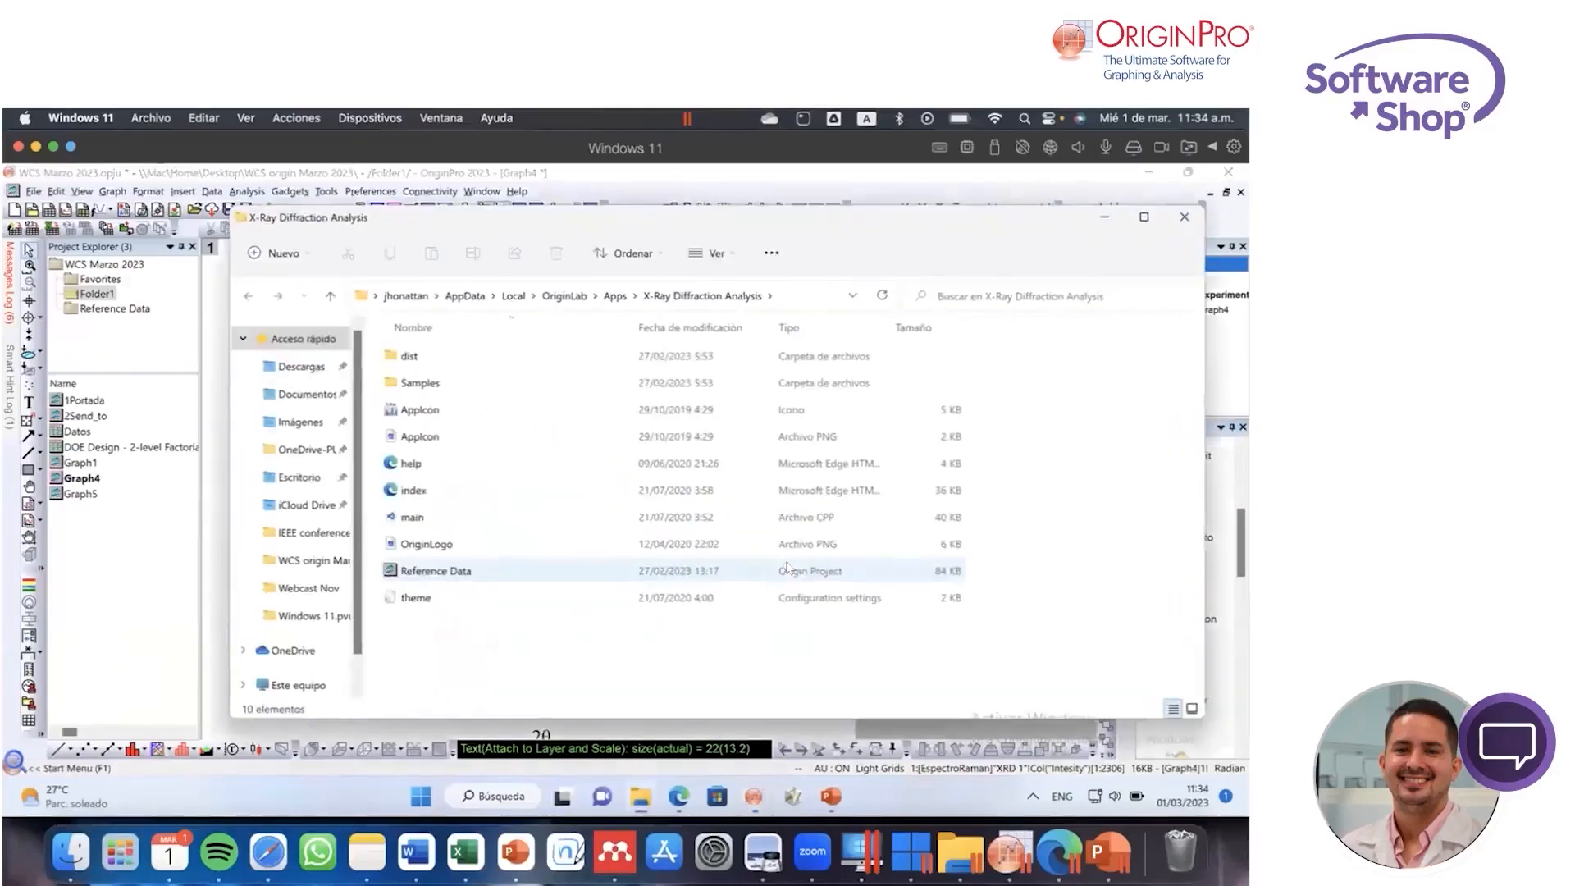
pyautogui.click(420, 578)
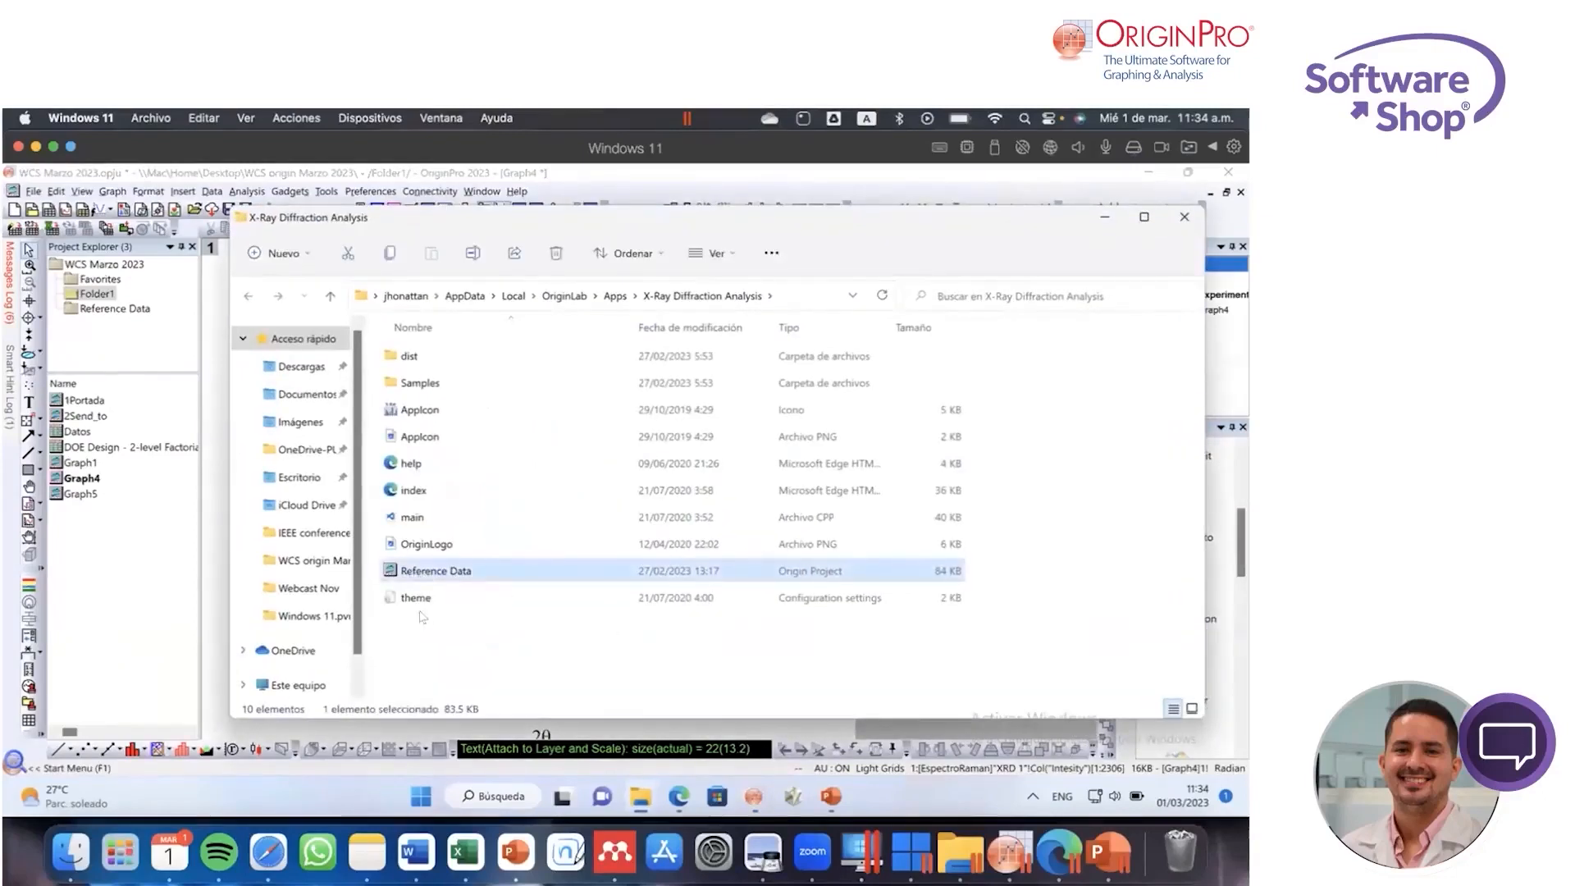
pyautogui.doubleClick(464, 572)
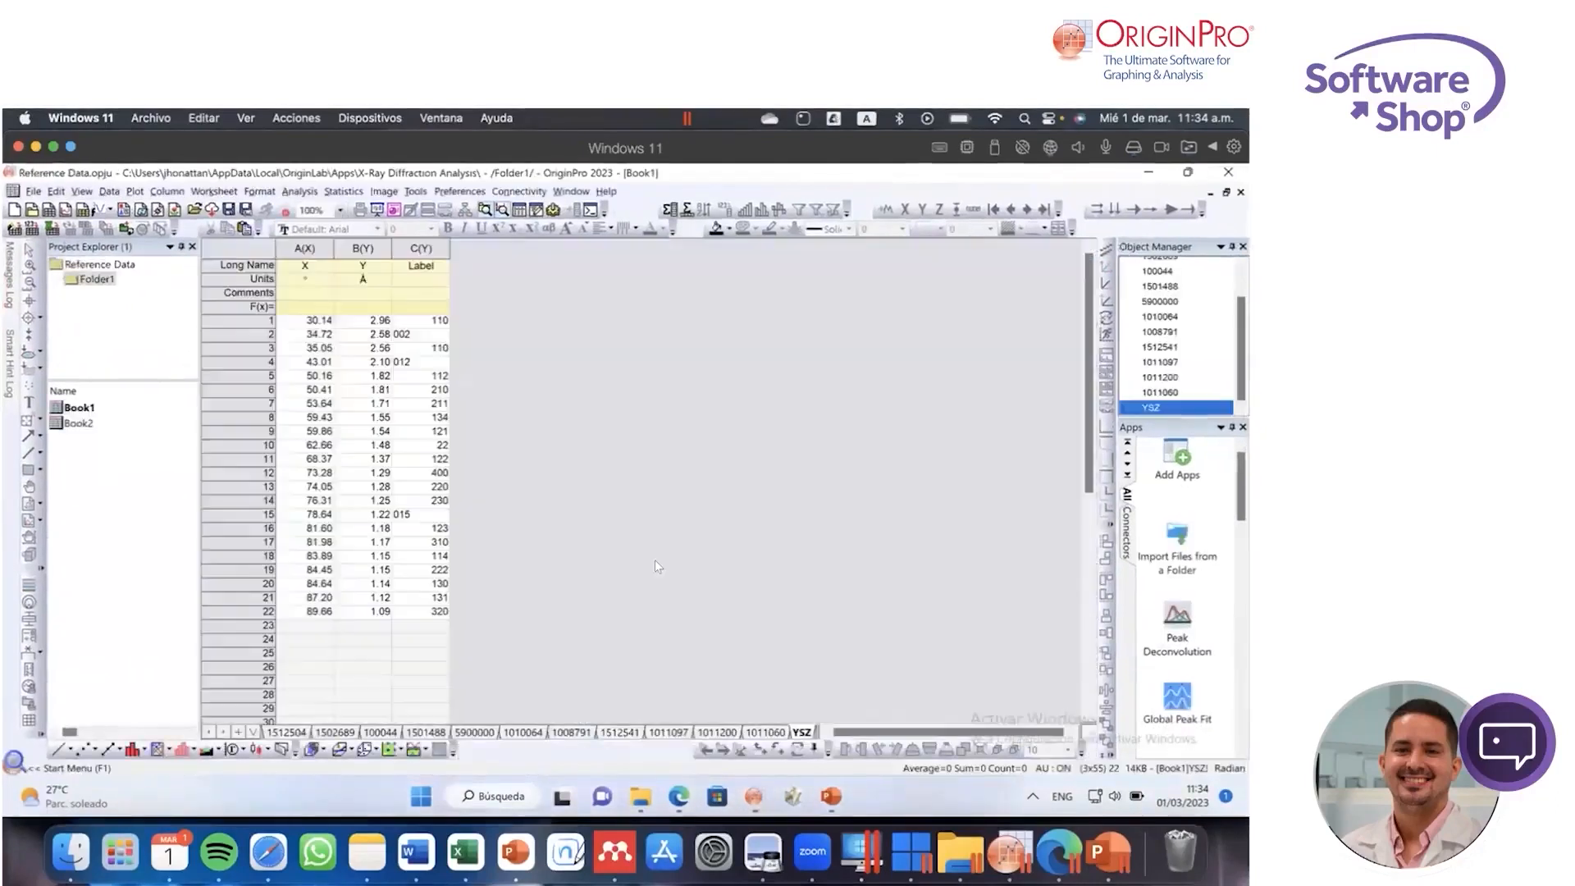
# Step: Examine the X, Y and Label columns of the YSZ, 1010064 and 100044 reference sheets, then close the project and its folder
pyautogui.click(439, 336)
pyautogui.click(435, 362)
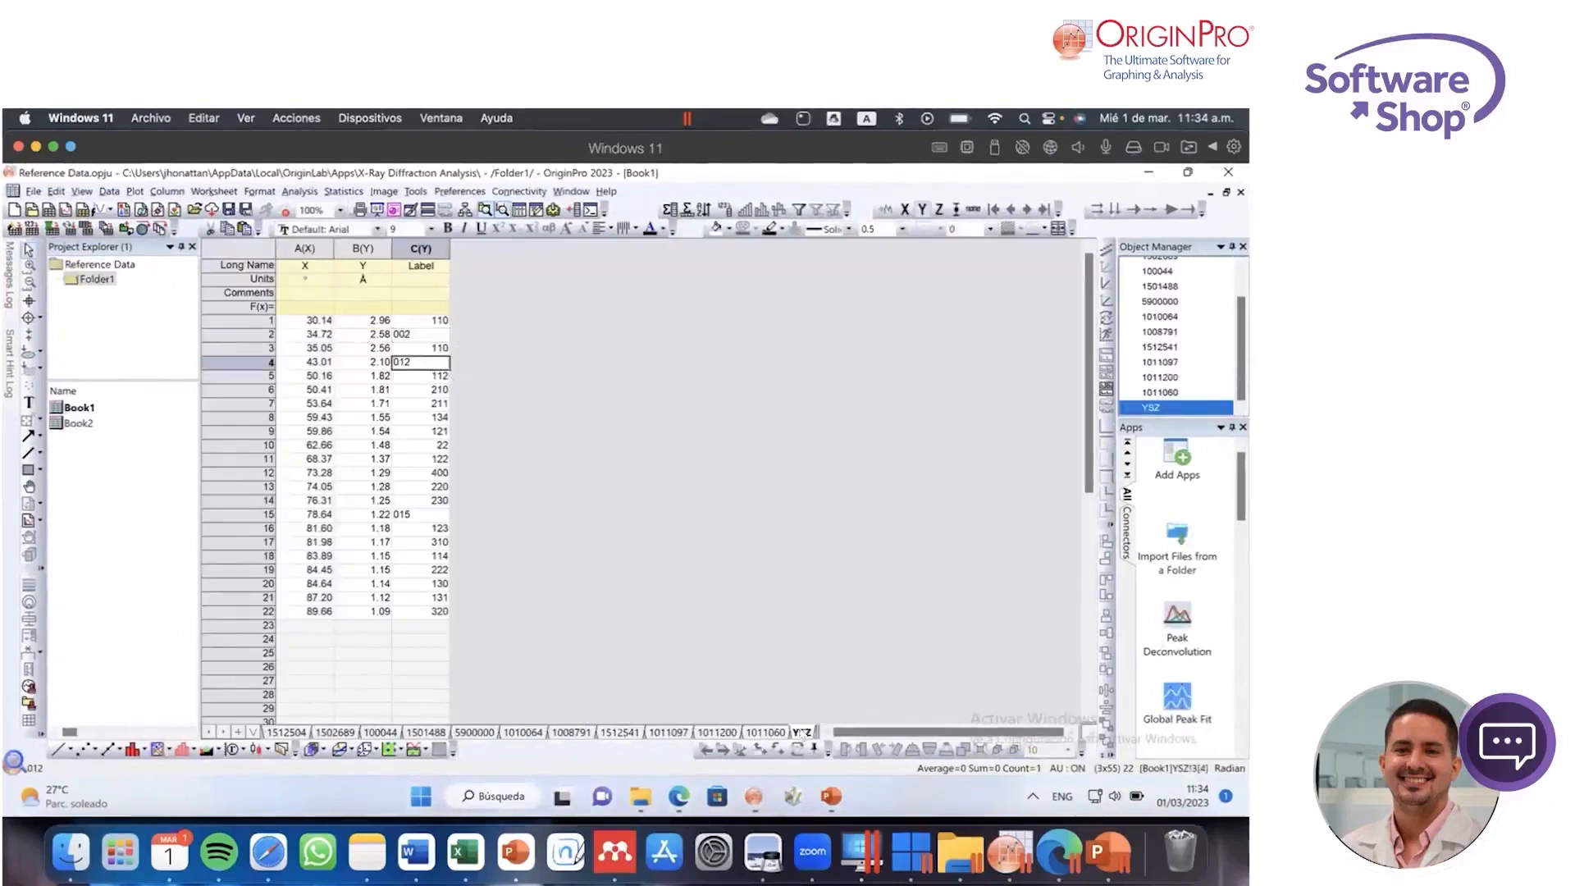
pyautogui.click(765, 731)
pyautogui.click(717, 732)
pyautogui.click(669, 731)
pyautogui.click(619, 732)
pyautogui.click(537, 732)
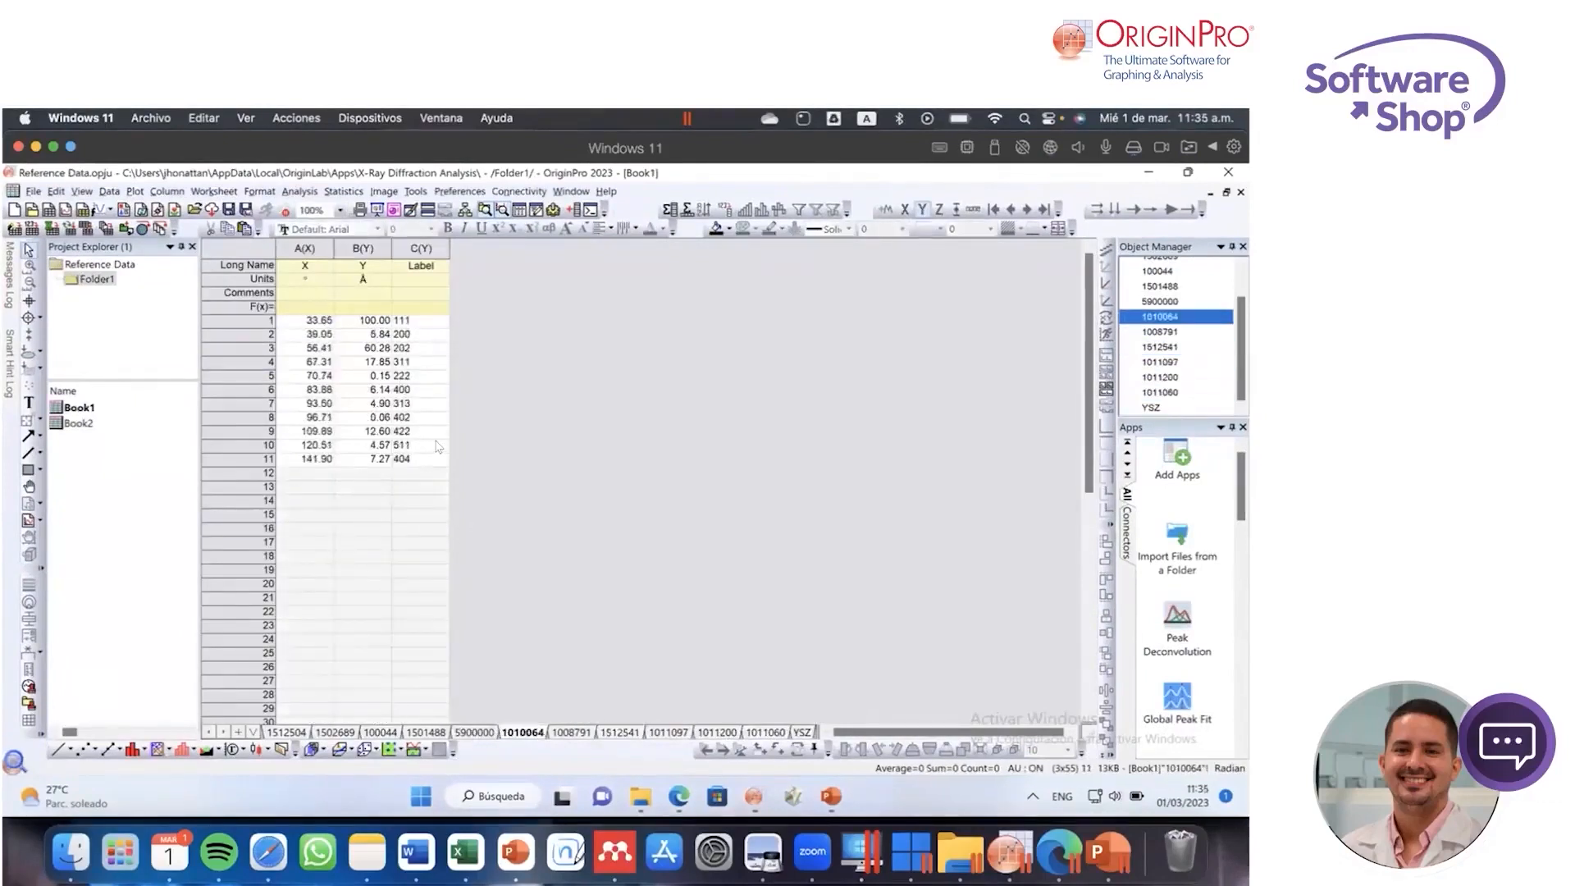
pyautogui.click(382, 732)
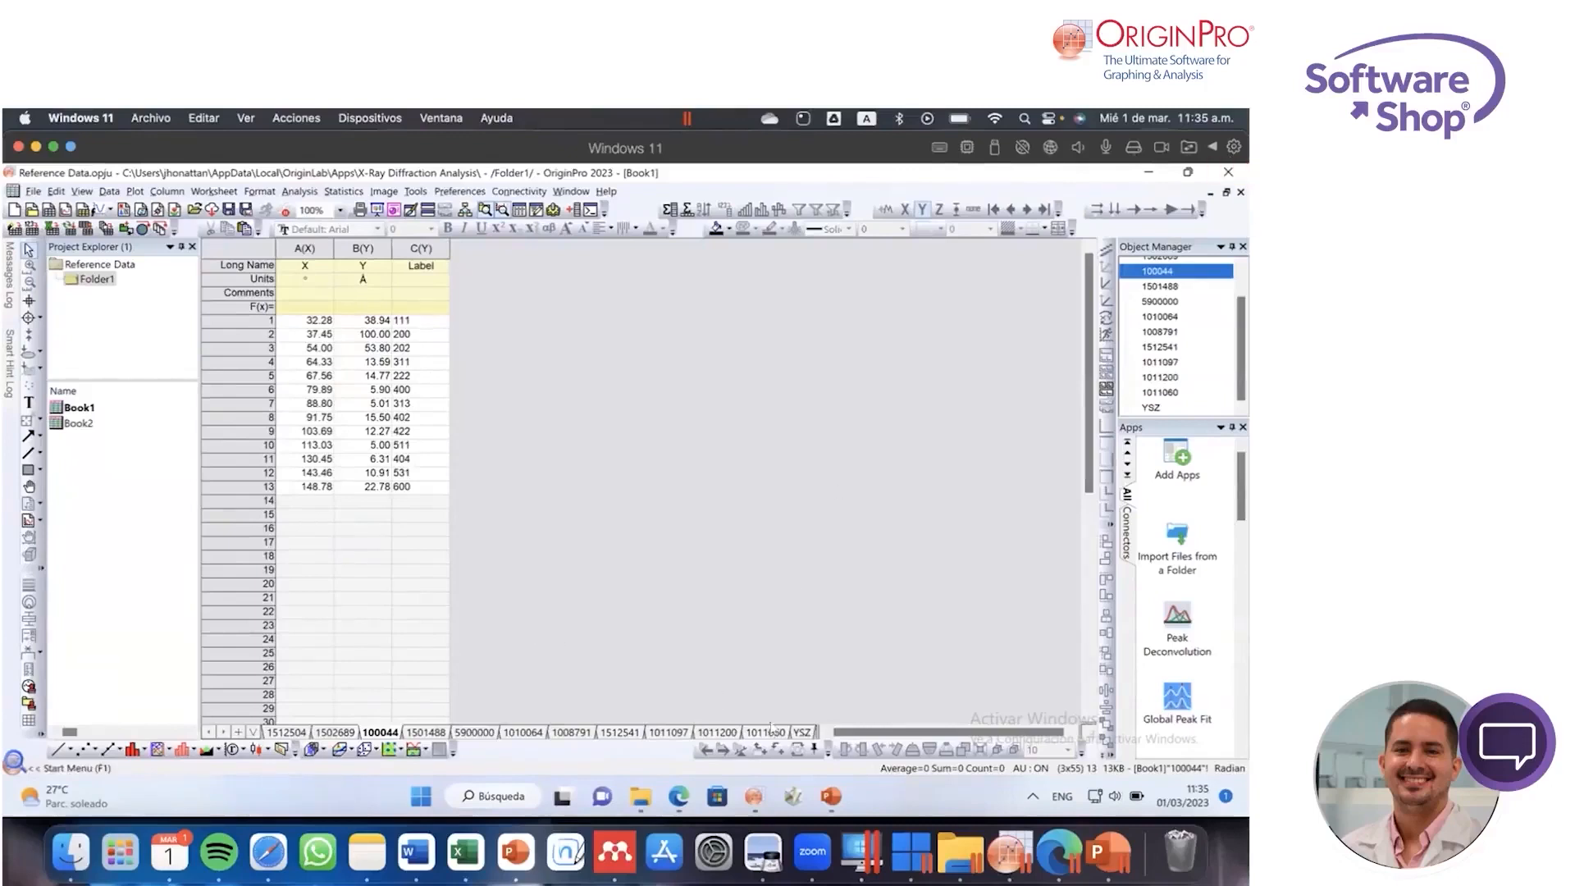
pyautogui.click(801, 732)
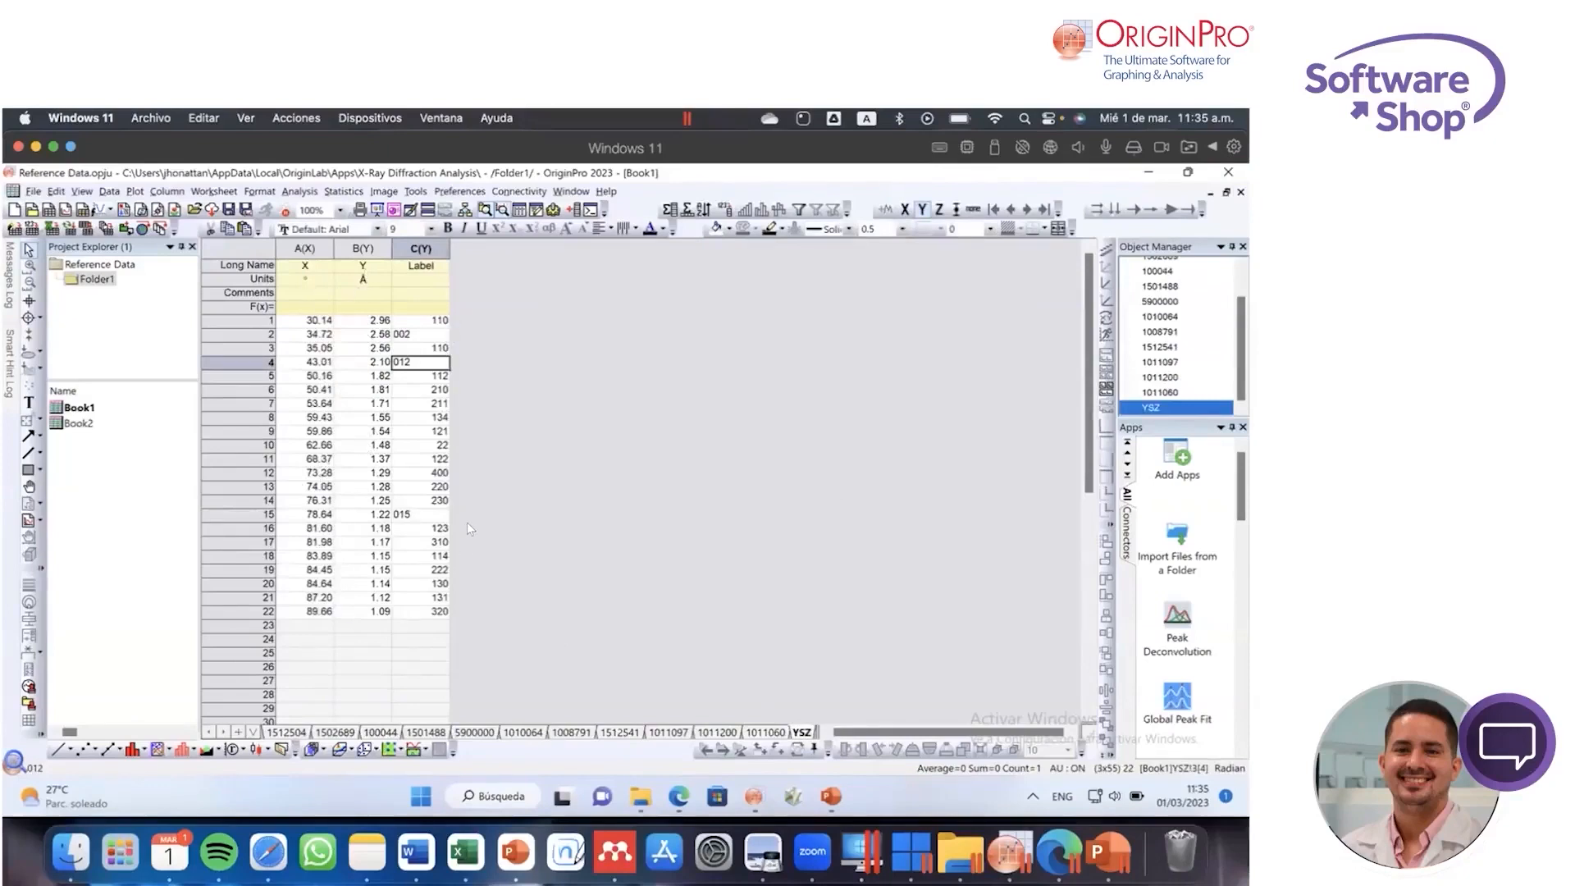
pyautogui.click(1226, 191)
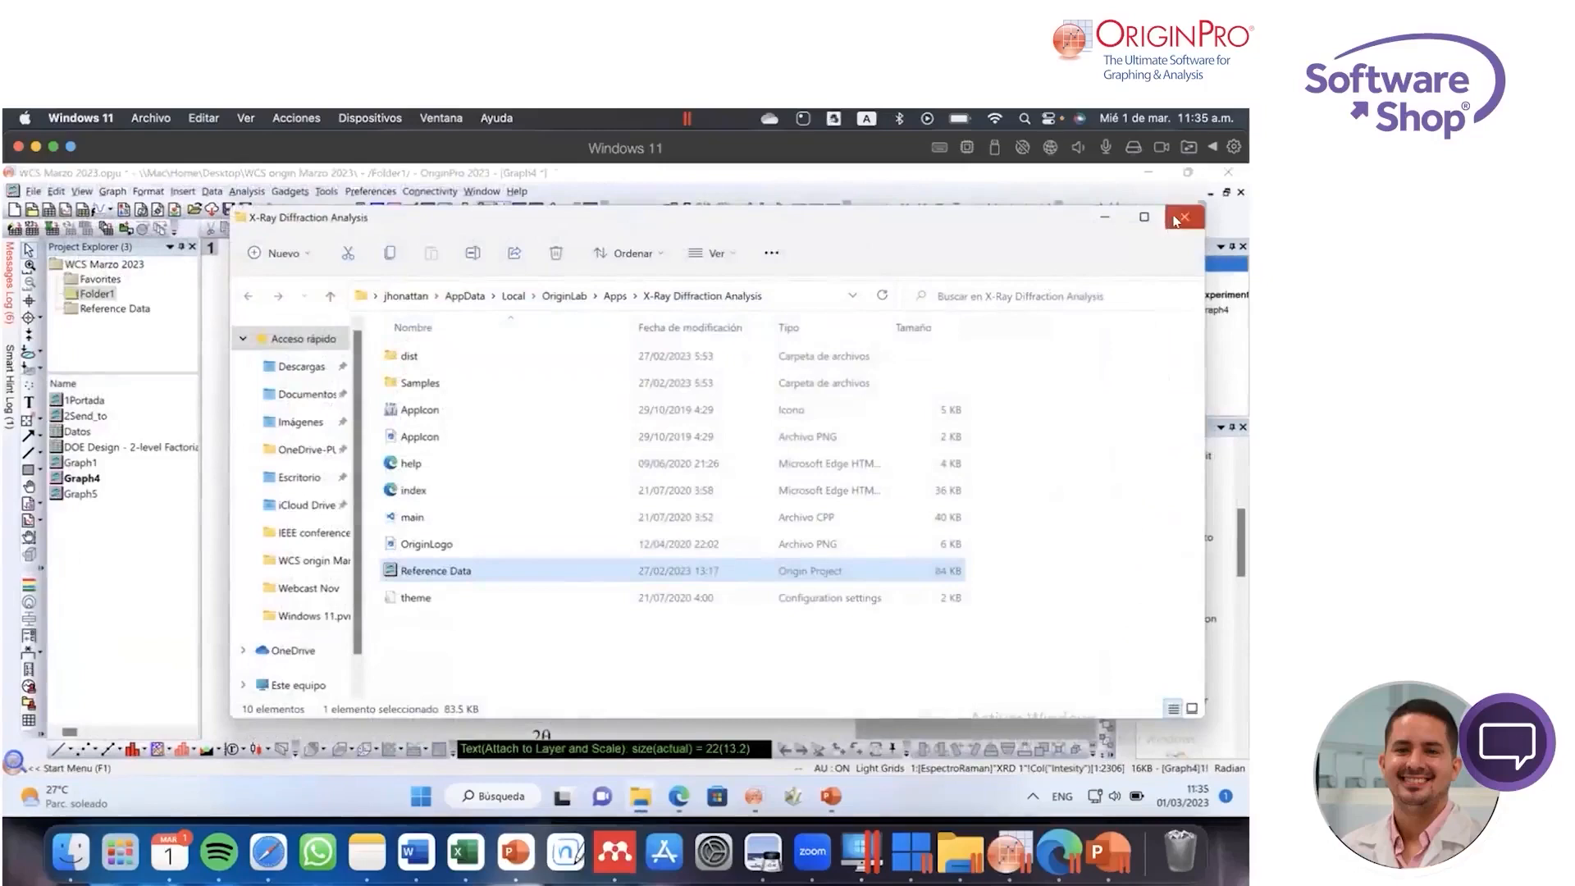
pyautogui.click(1179, 218)
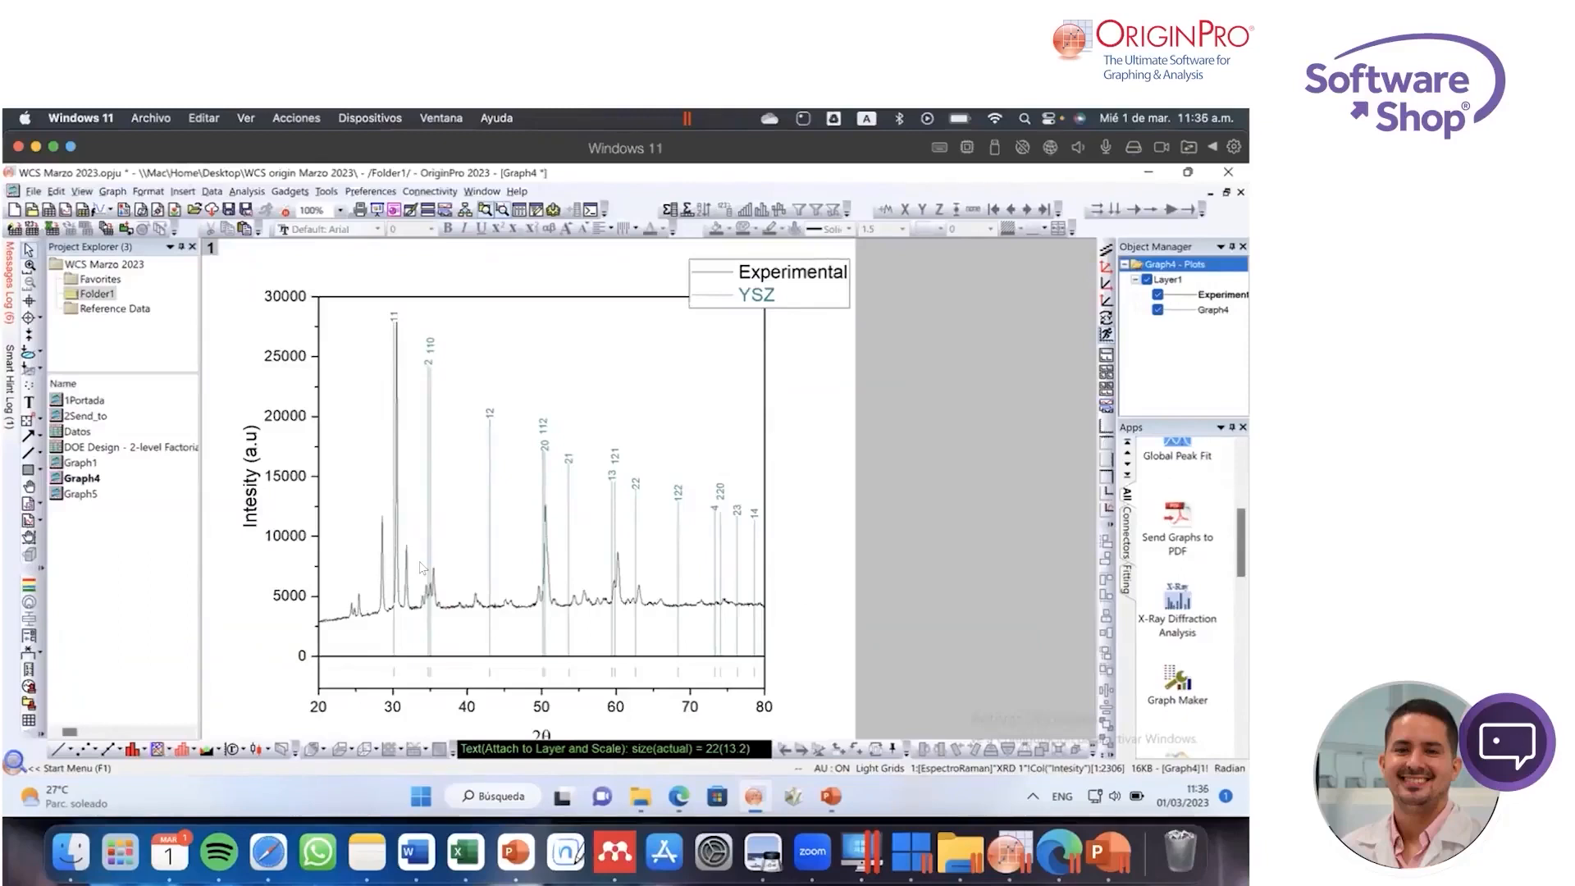
# Step: Reopen the X-Ray Diffraction Analysis app and apply the YSZ reference pattern again with normalized reference lines
pyautogui.click(1177, 609)
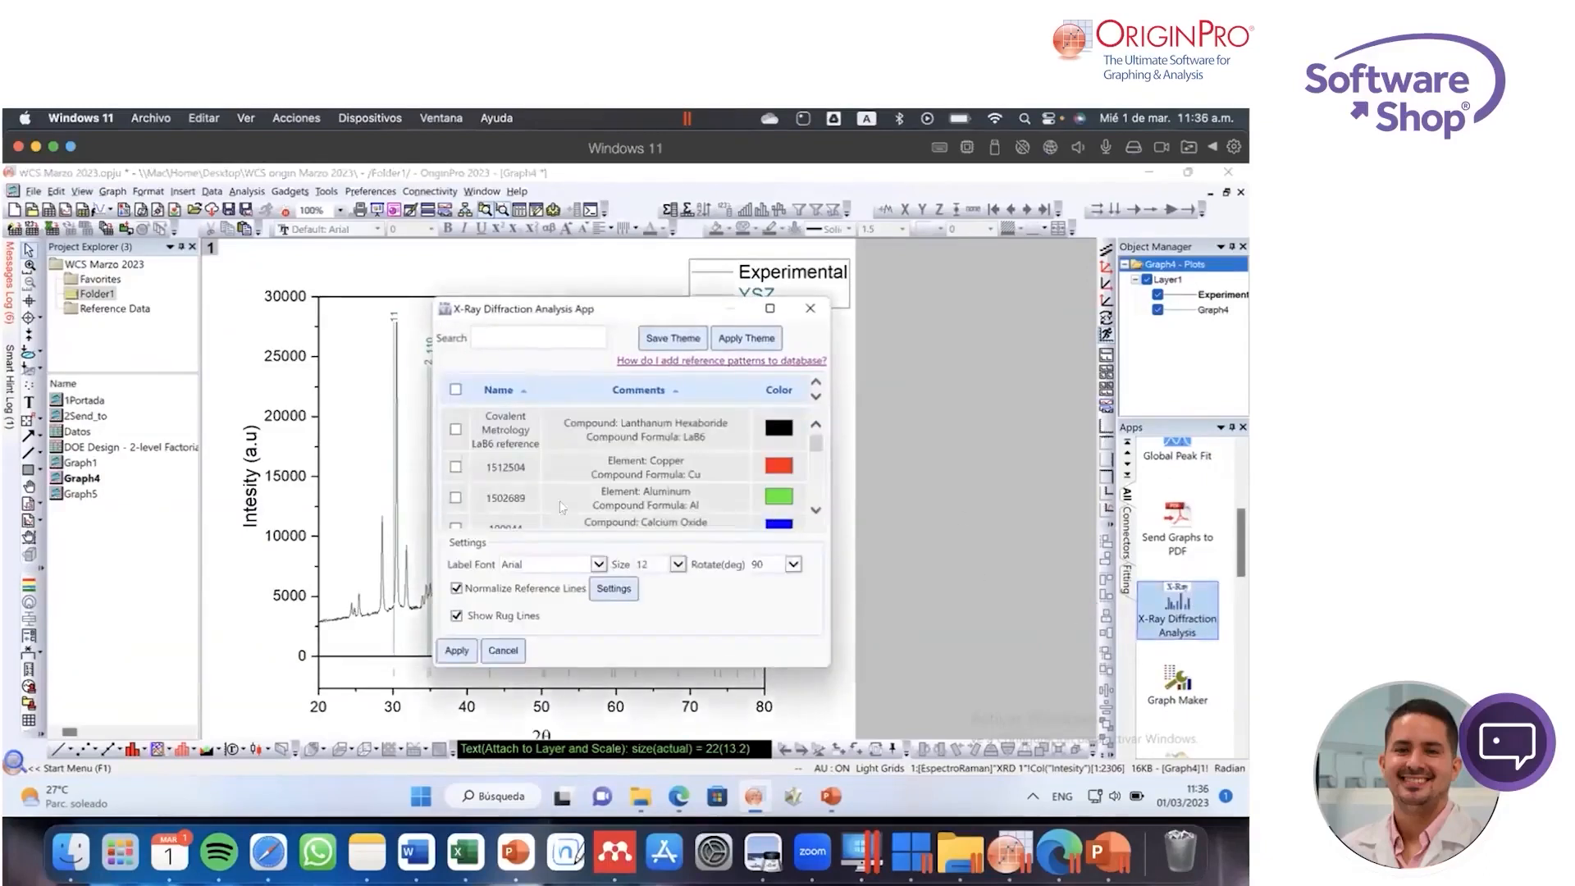
pyautogui.click(456, 467)
pyautogui.scroll(-10, 803, 447)
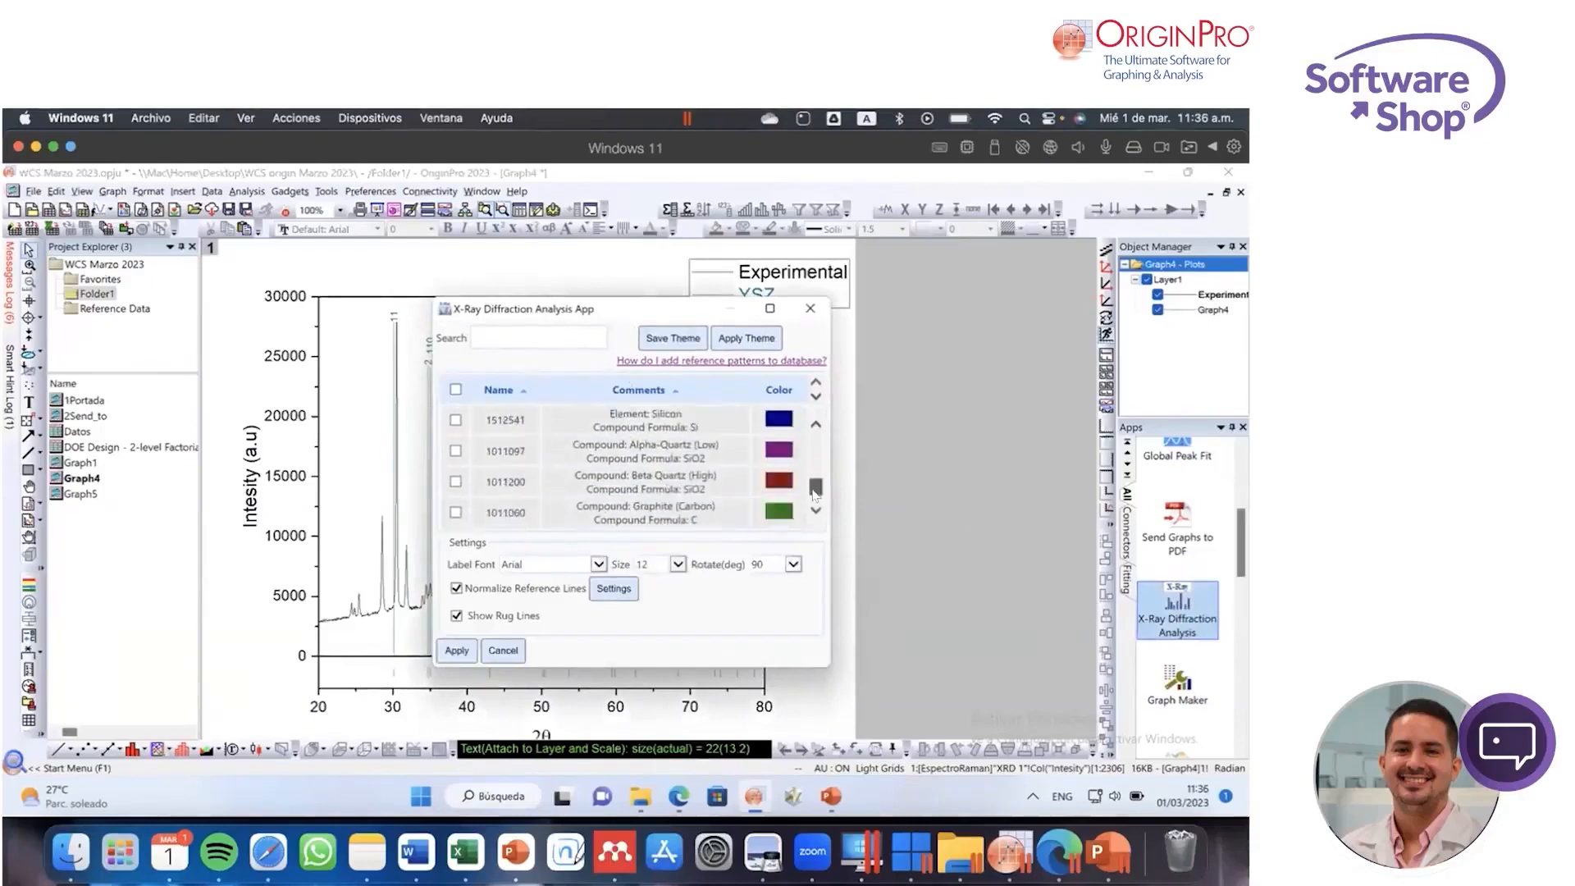
pyautogui.click(457, 650)
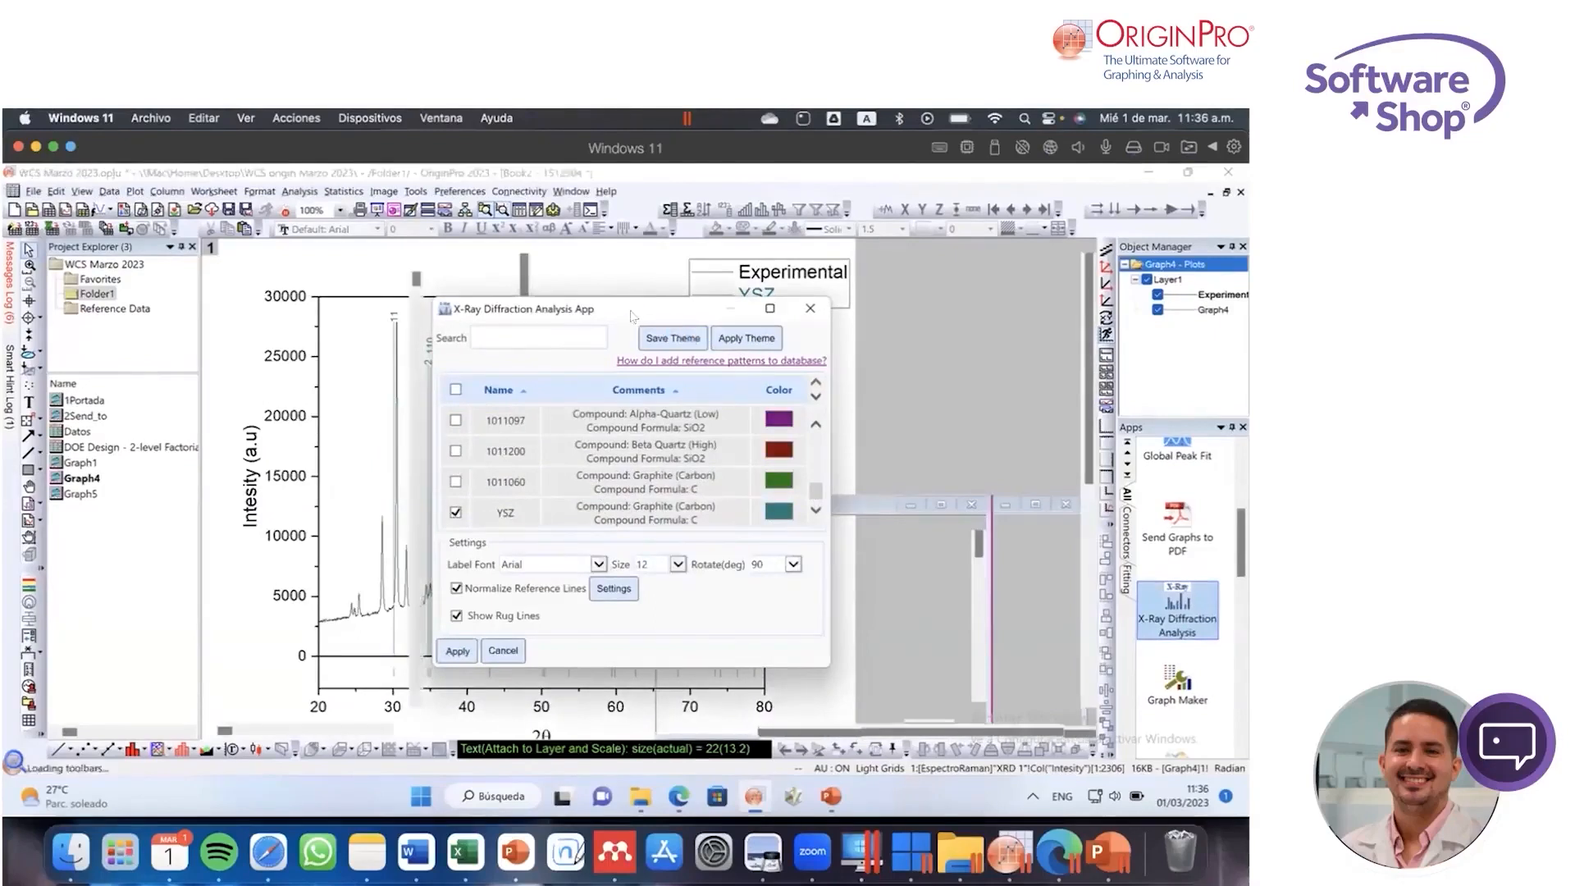
# Step: Apply the copper reference pattern 1512504 alongside YSZ, and move the legend inside the plot frame
pyautogui.moveTo(584, 318); pyautogui.dragTo(948, 338)
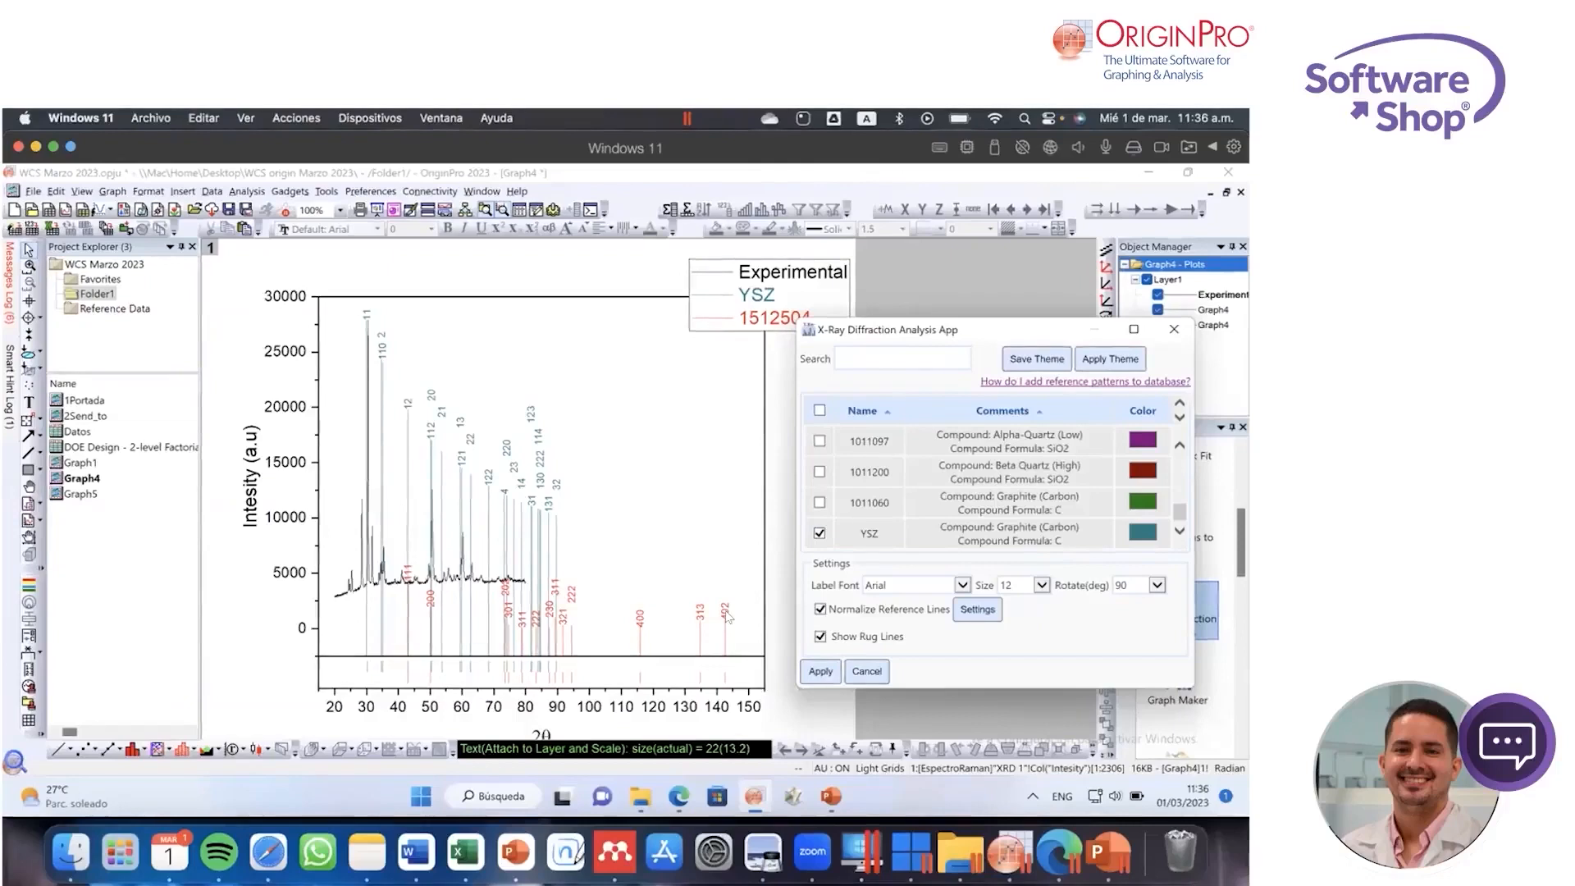
pyautogui.click(868, 673)
pyautogui.click(816, 306)
pyautogui.moveTo(815, 306); pyautogui.dragTo(721, 363)
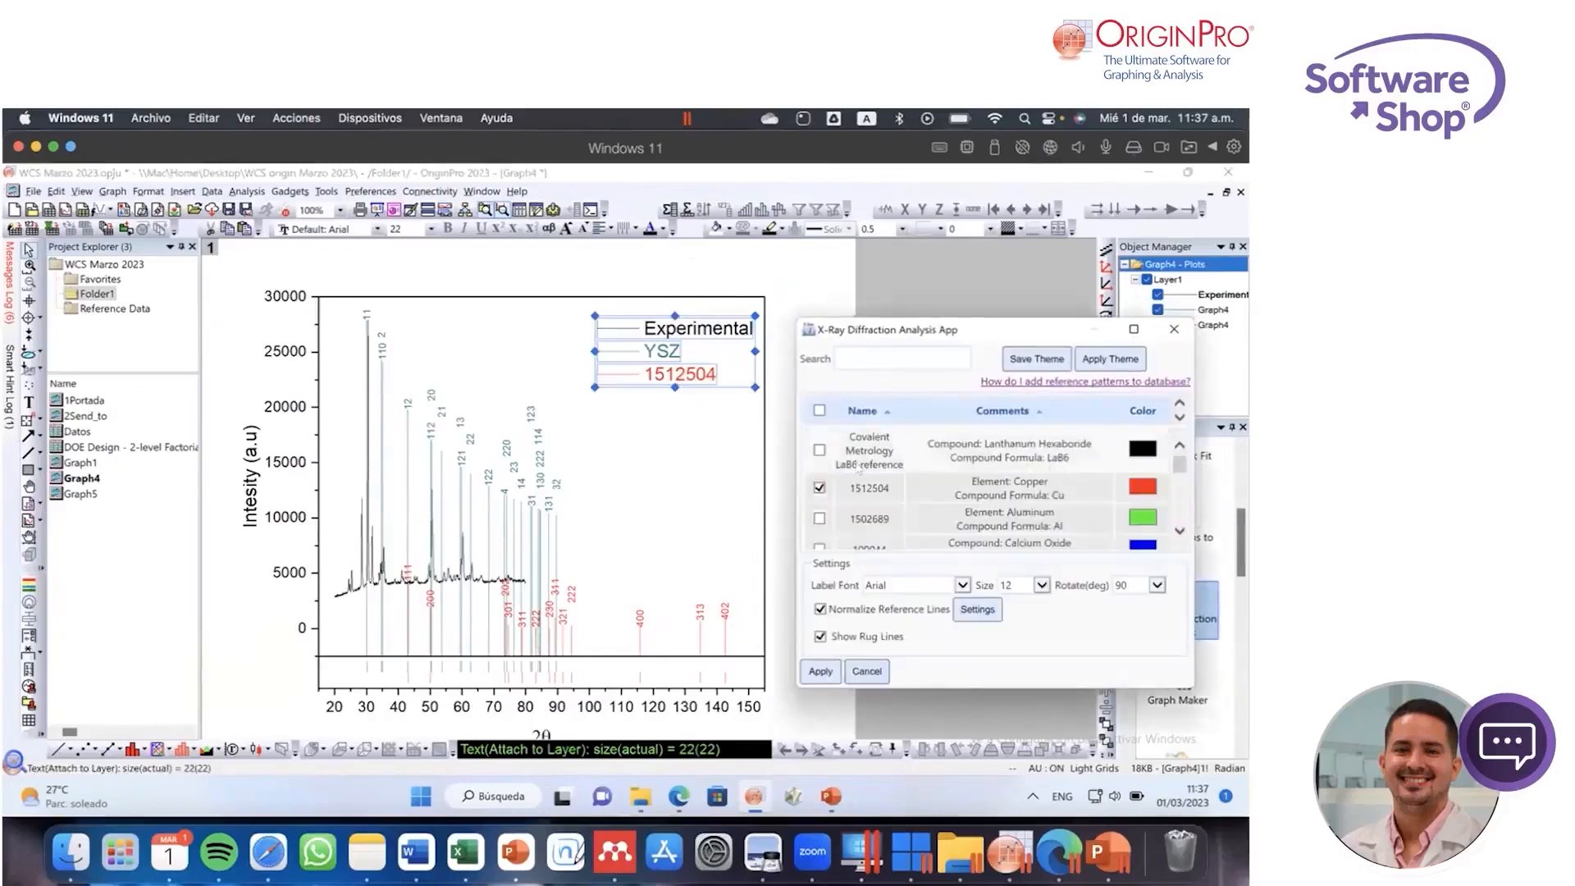
# Step: Review the available reference patterns from copper down to YSZ, then close the X-Ray Diffraction Analysis app
pyautogui.scroll(-1, 878, 501)
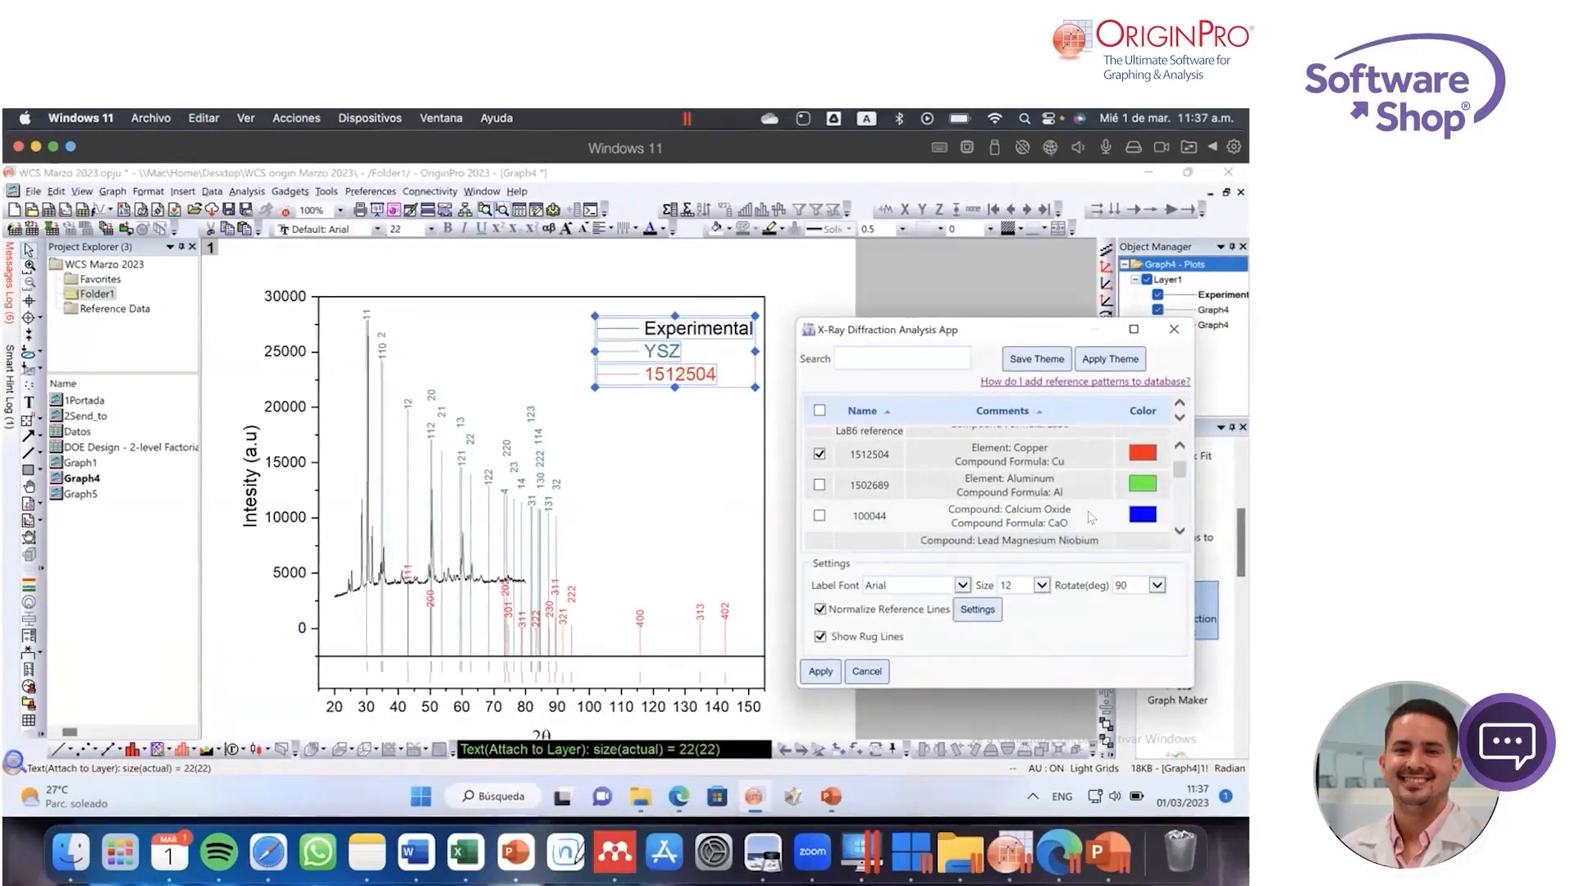
pyautogui.scroll(-5, 1091, 517)
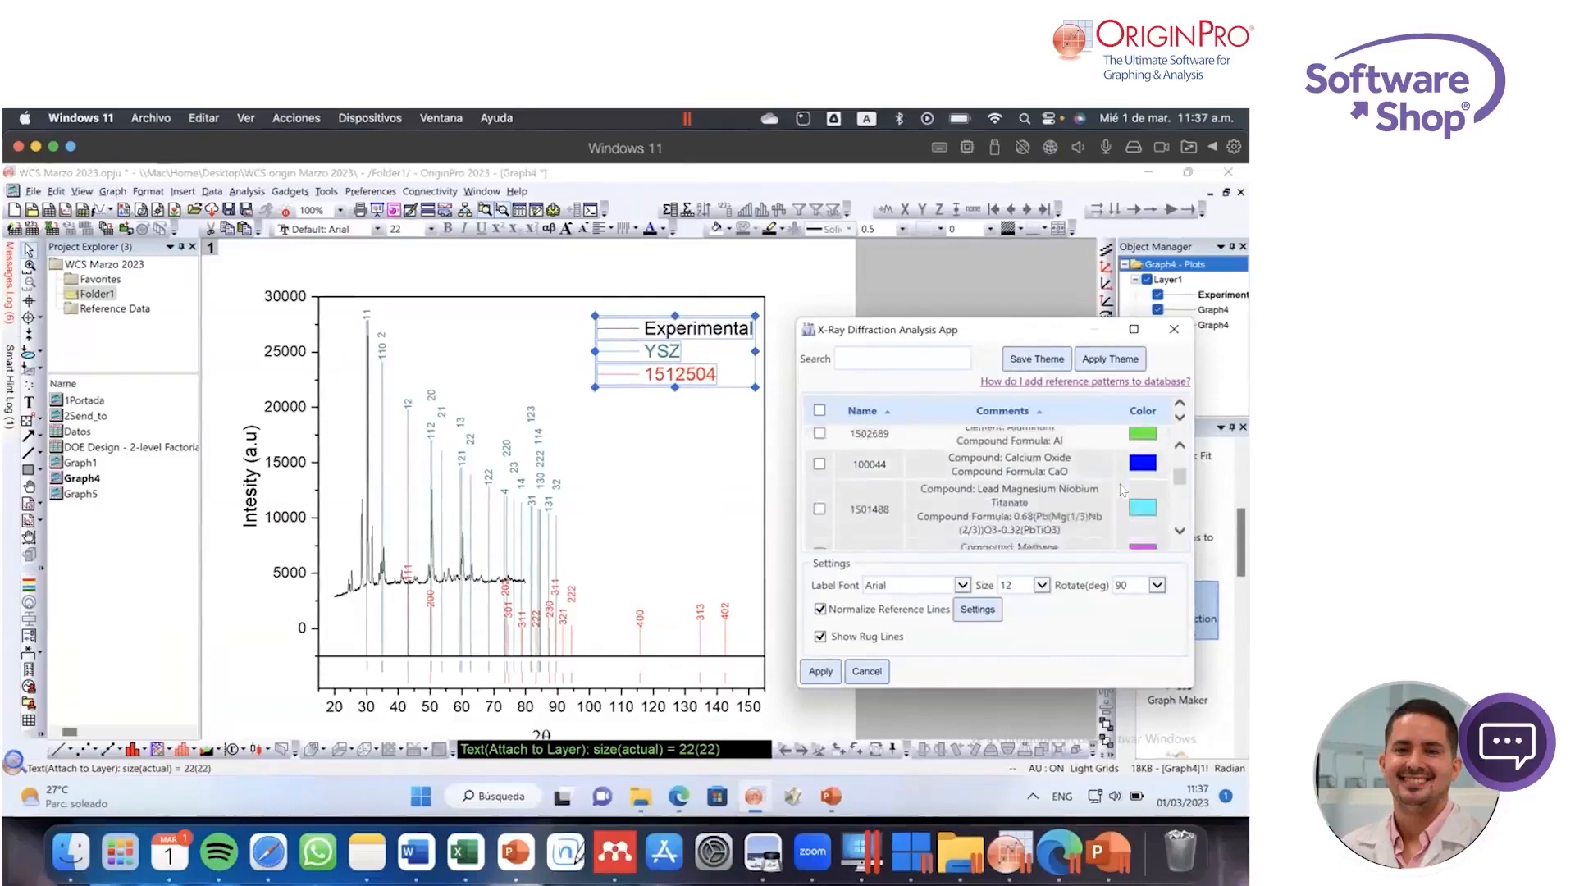
pyautogui.scroll(-3, 992, 525)
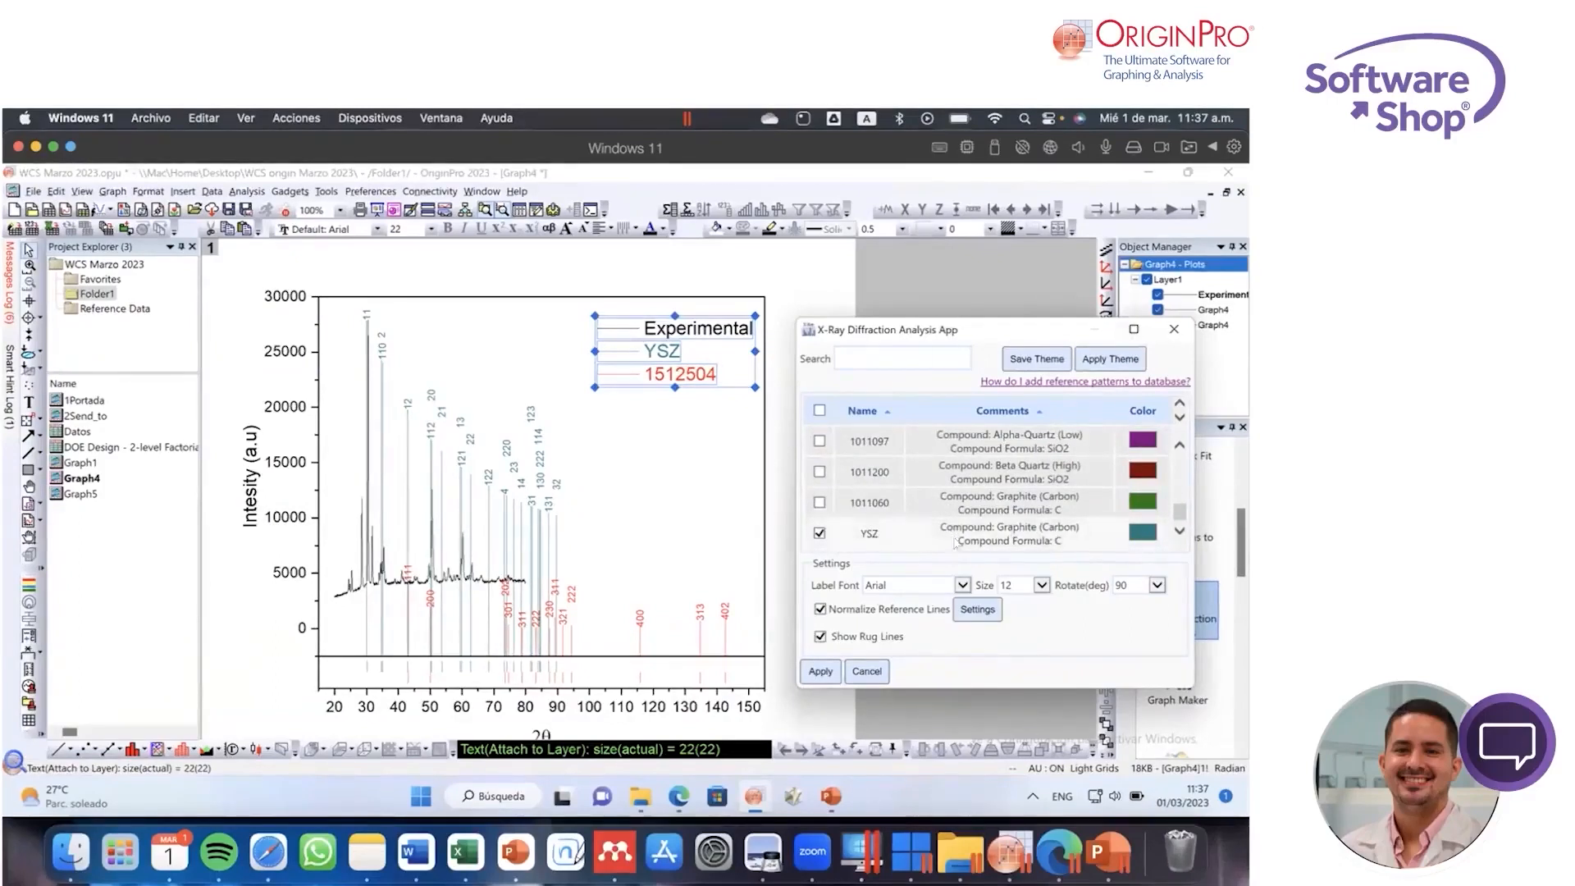
pyautogui.click(864, 672)
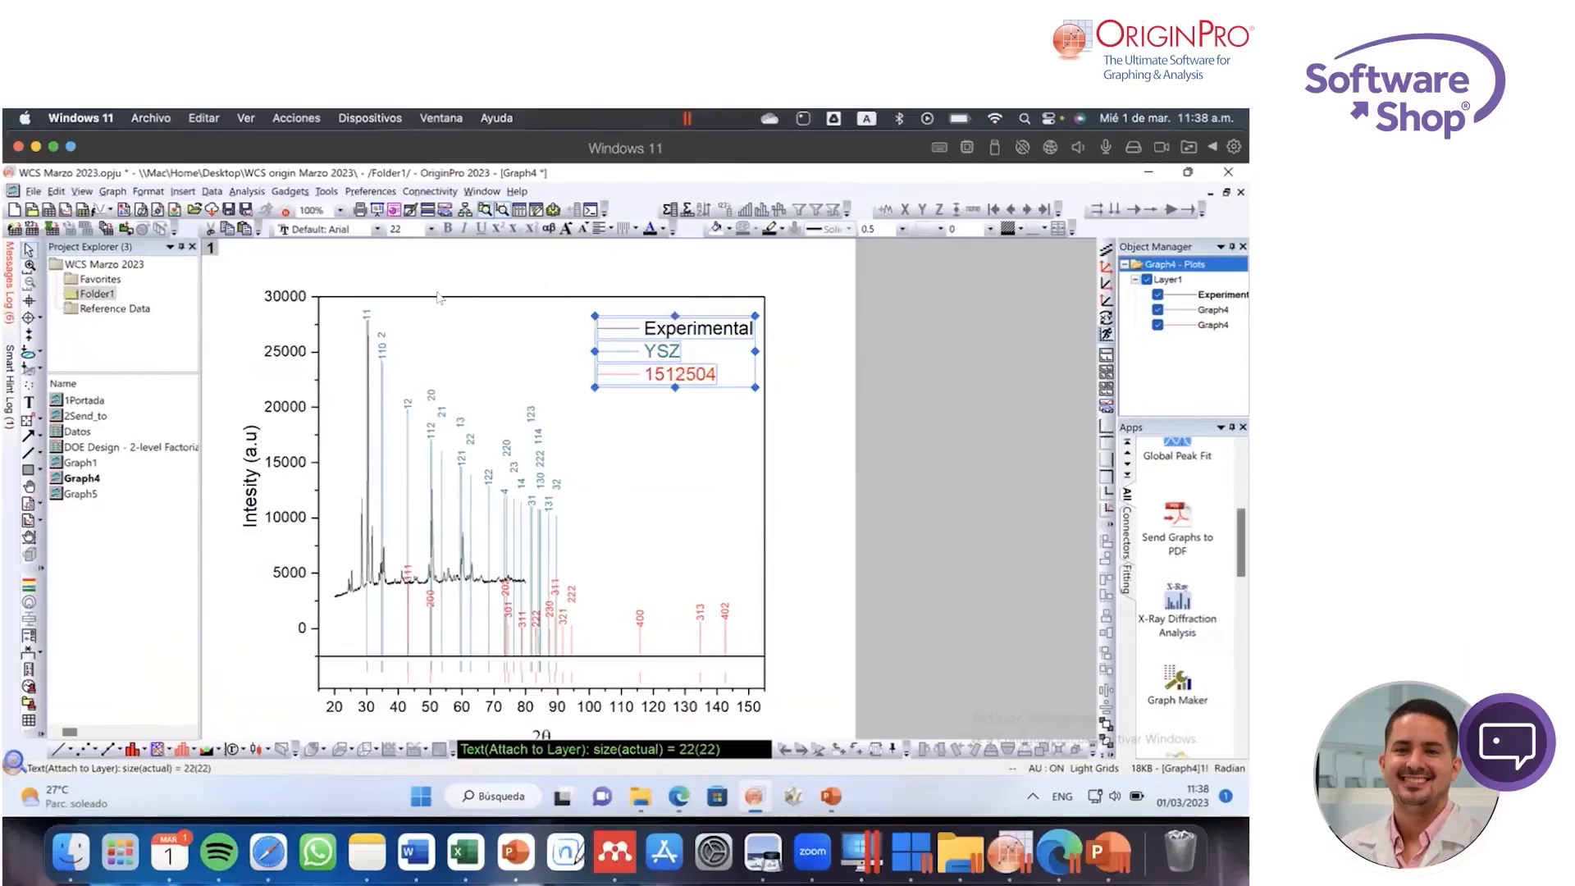
pyautogui.rightClick(210, 248)
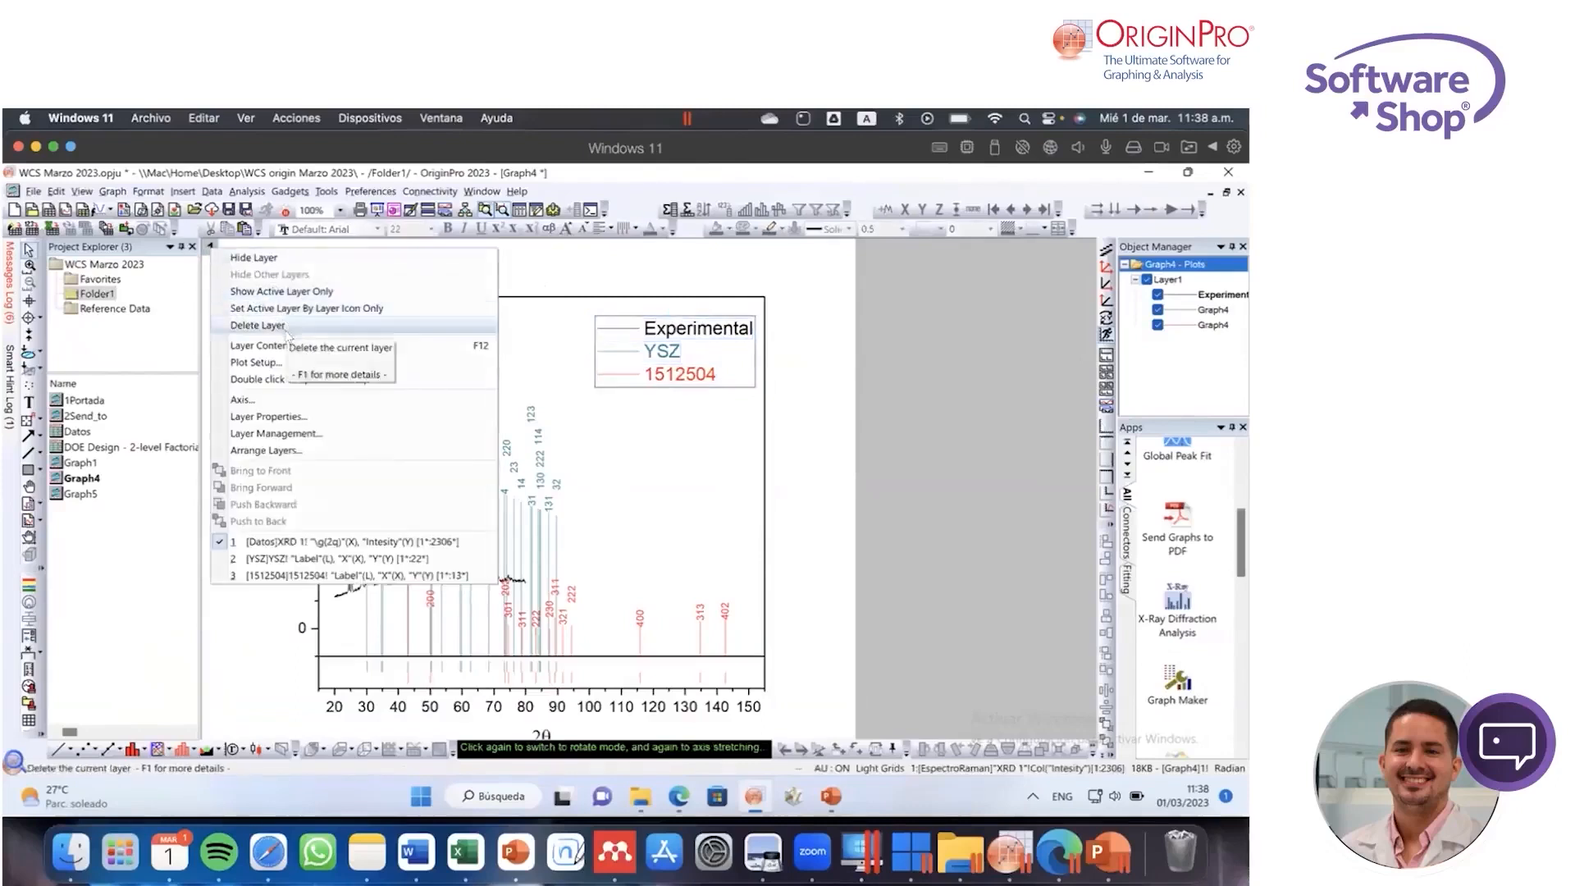
pyautogui.click(558, 272)
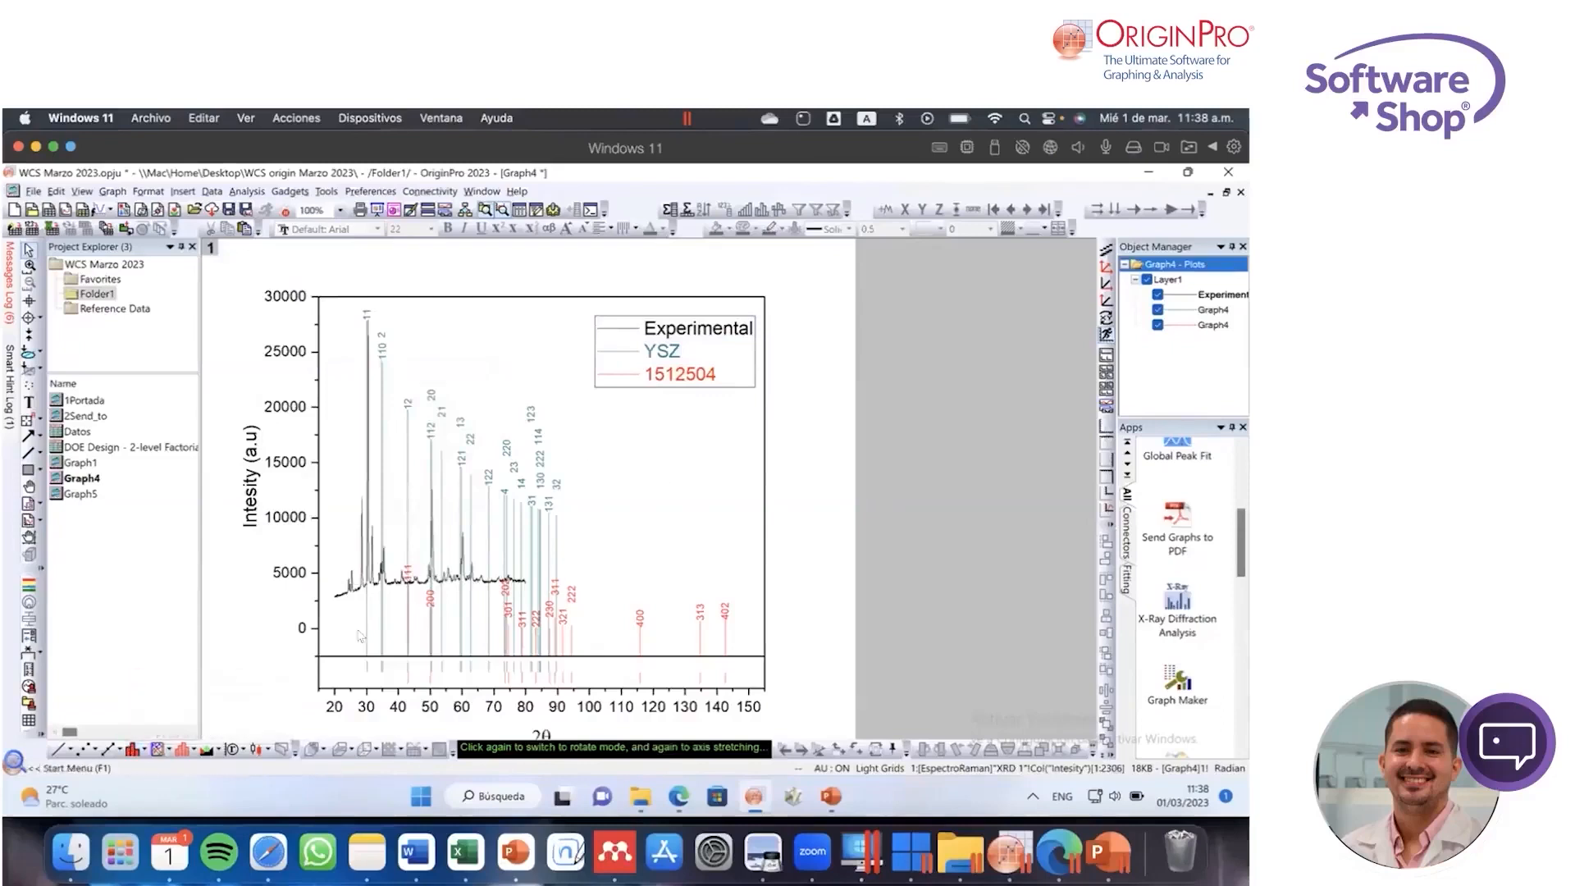
pyautogui.click(169, 748)
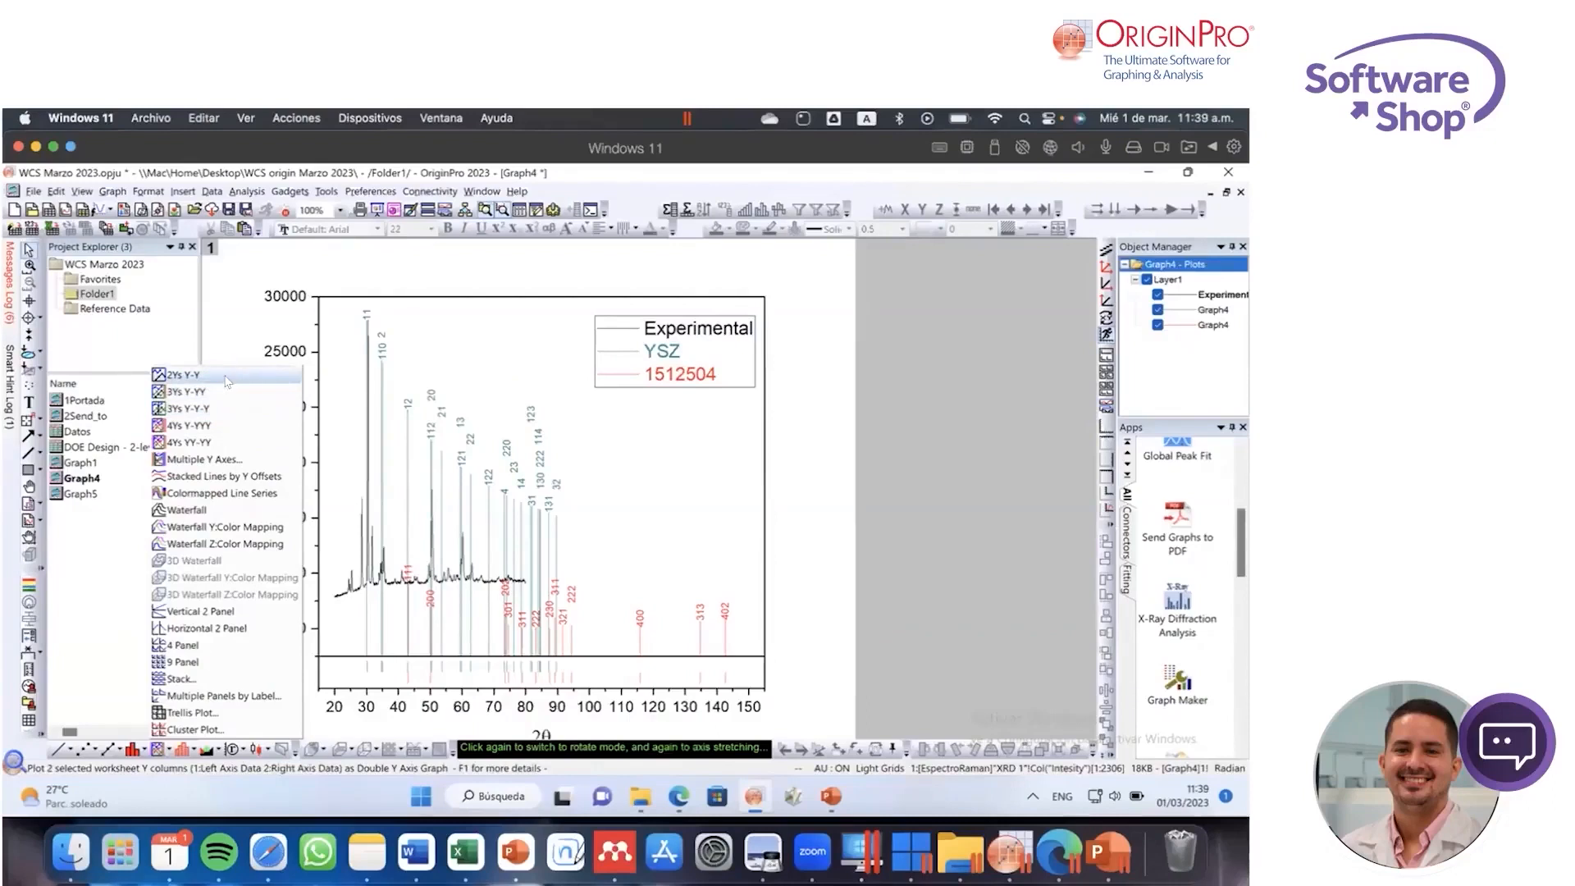
pyautogui.click(799, 426)
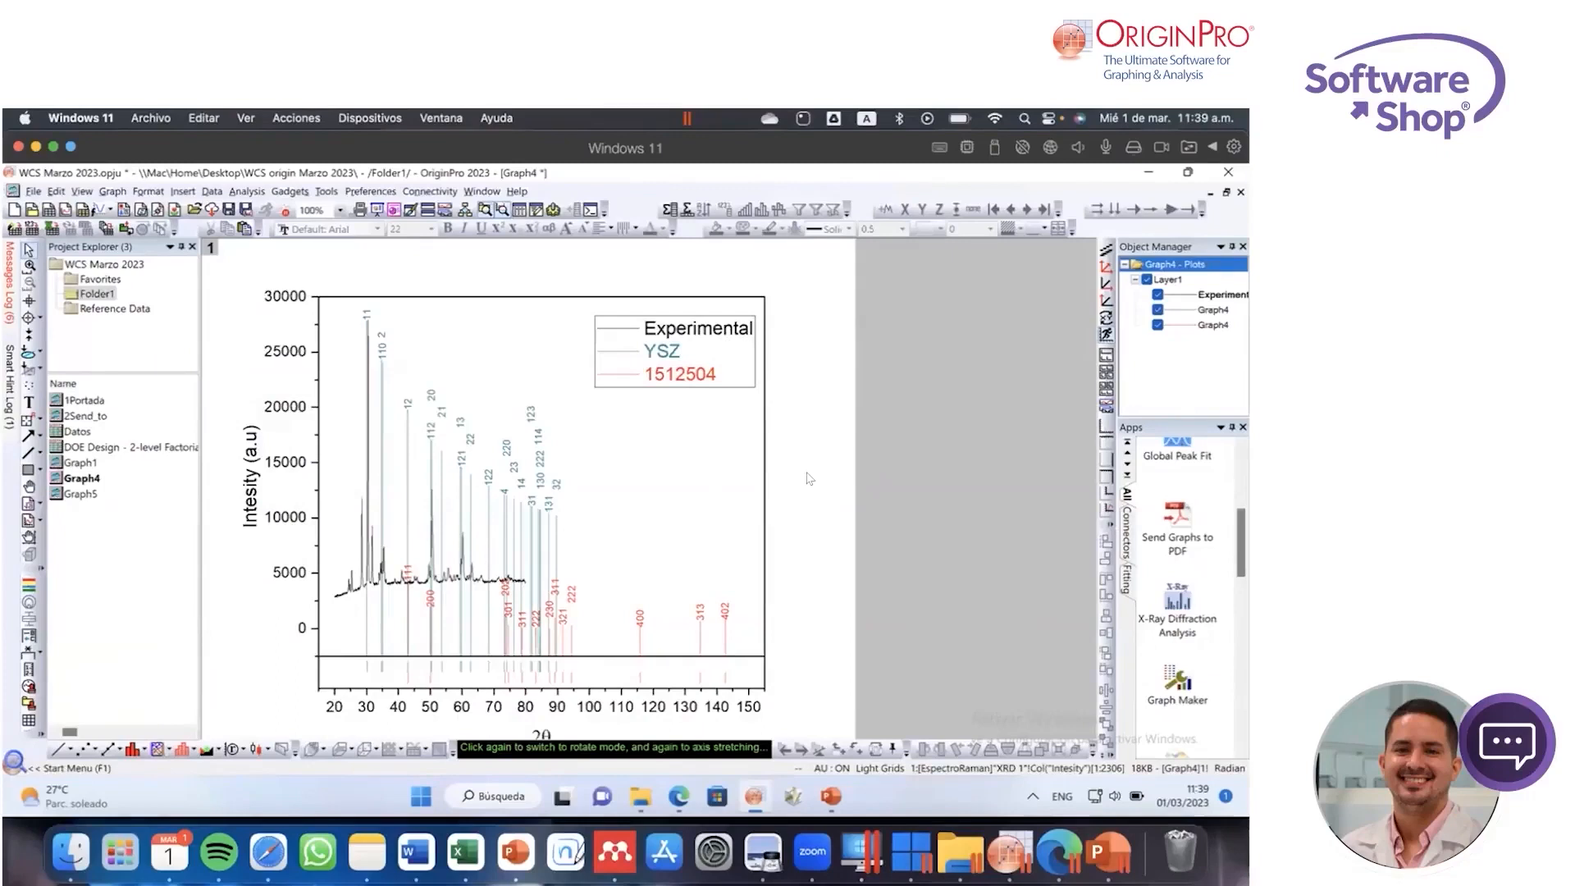
# Step: Locate the Design of Experiments app and open the DOE Design - 2-level Factorial workbook
pyautogui.scroll(-3, 1184, 574)
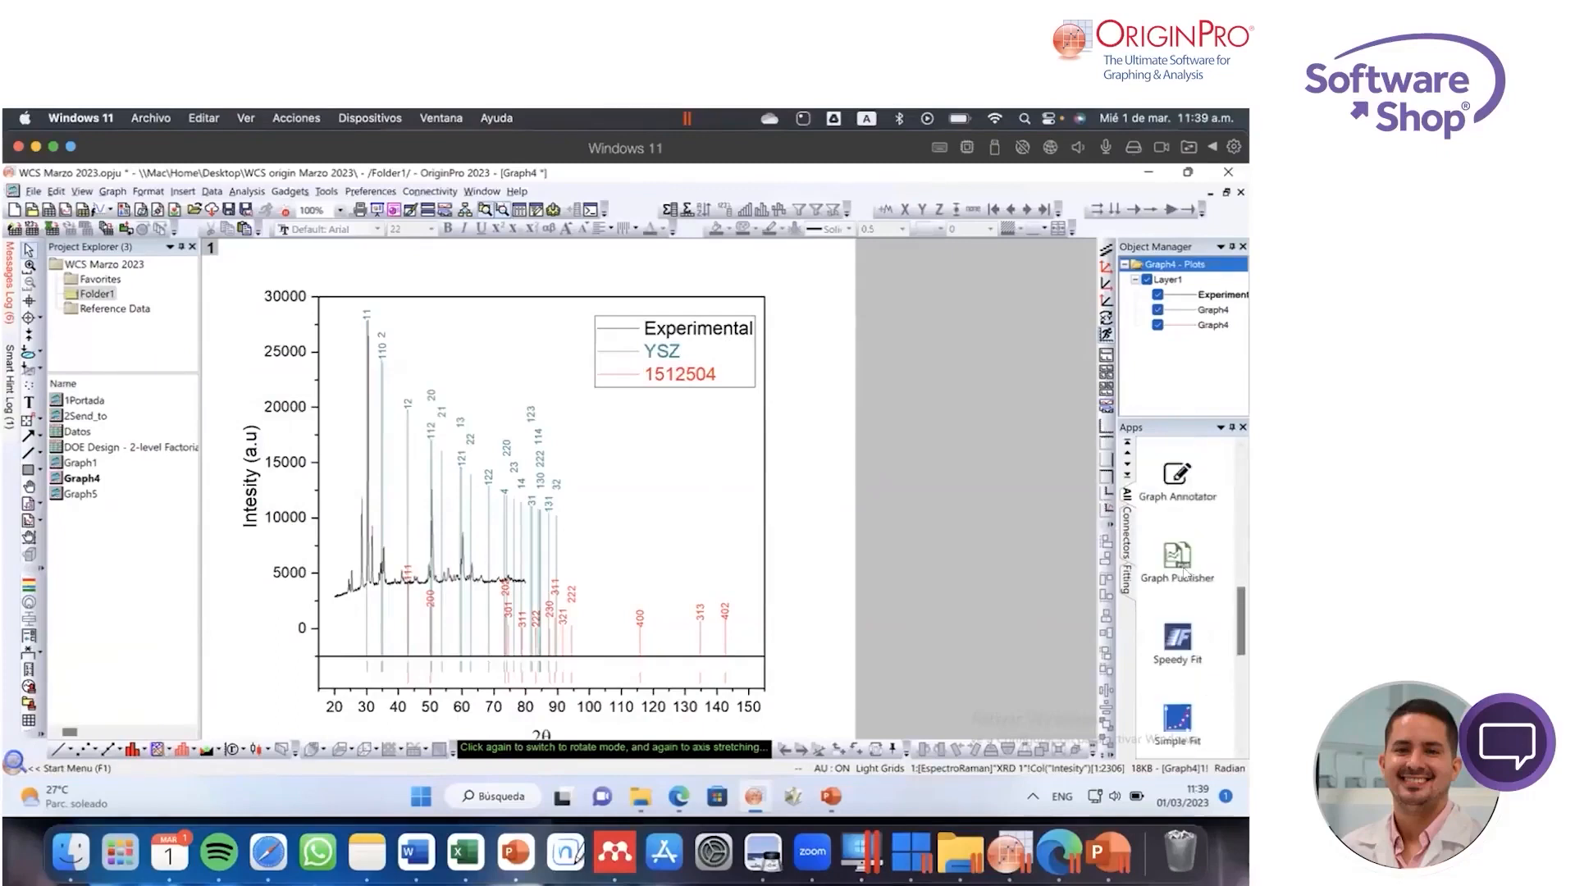
pyautogui.moveTo(1241, 615); pyautogui.dragTo(1242, 691)
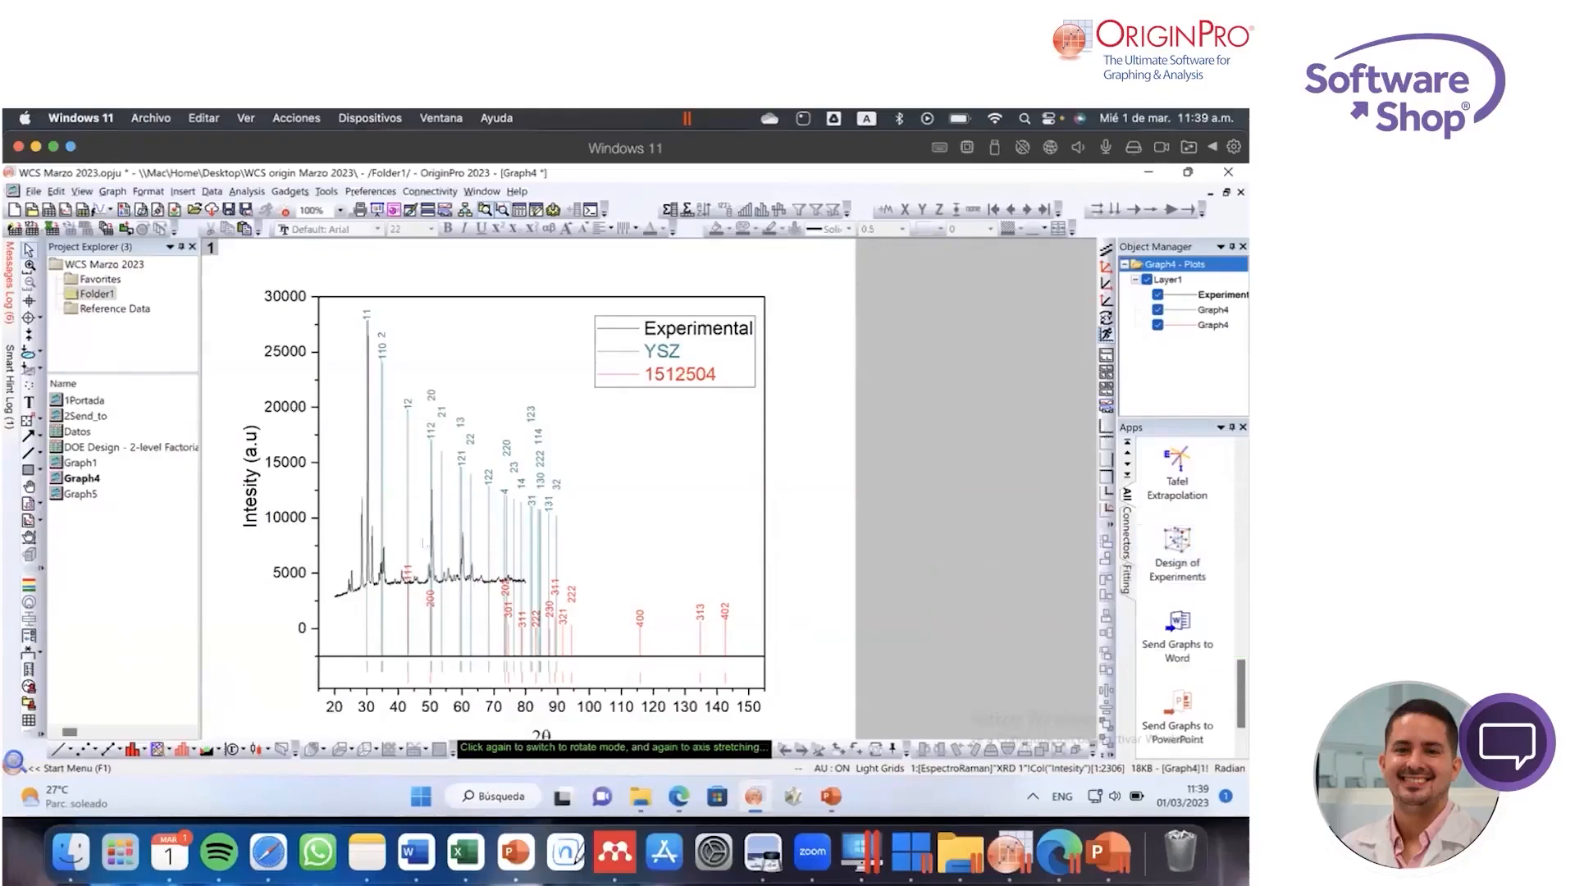
pyautogui.click(1178, 550)
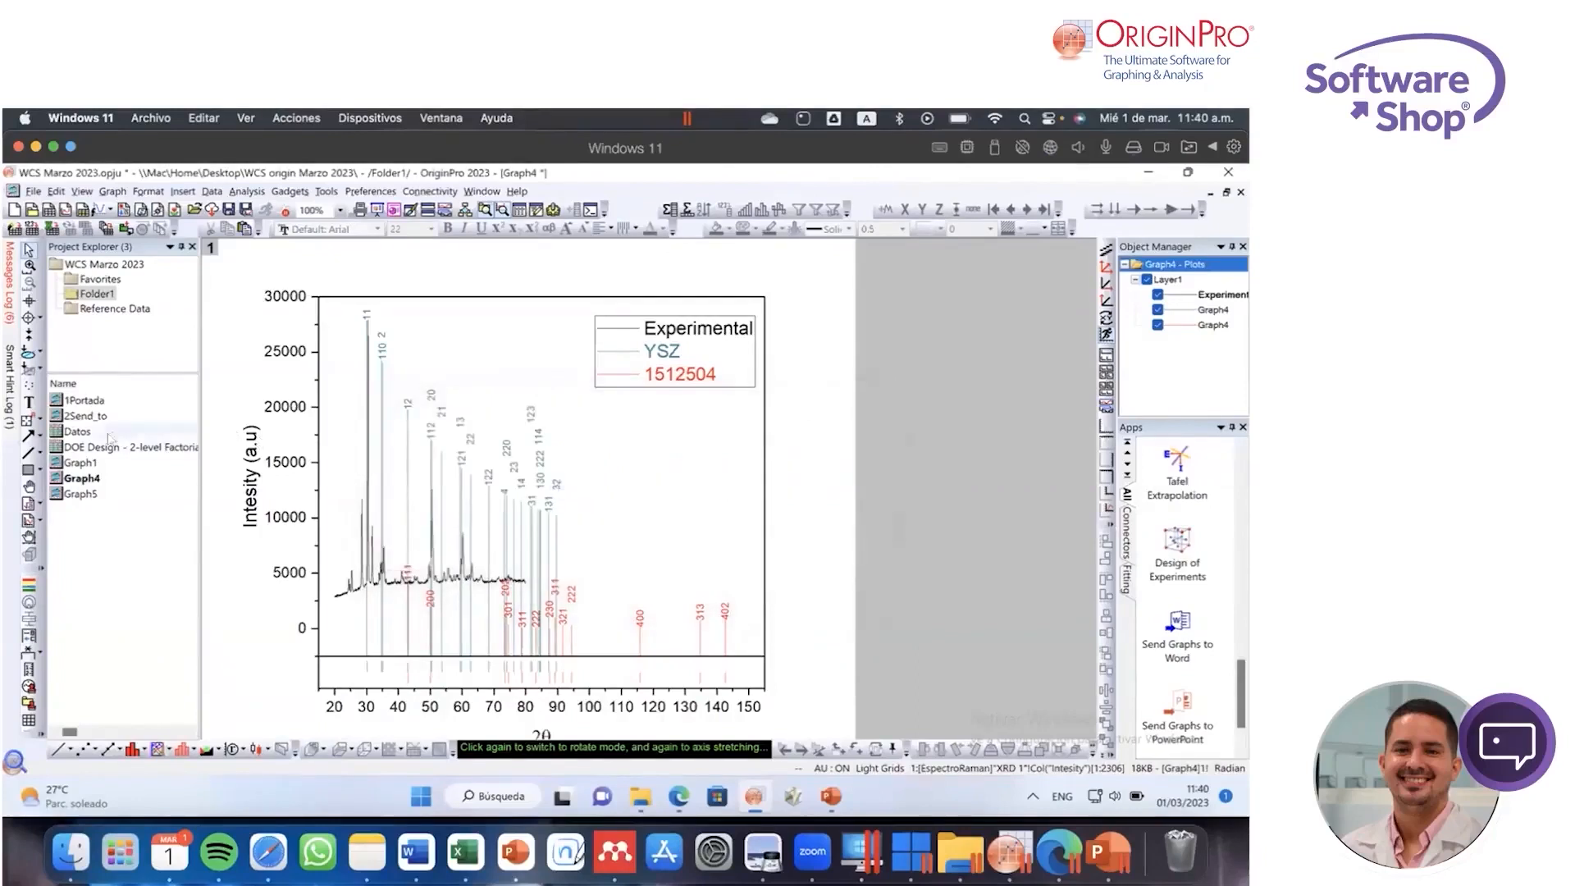
pyautogui.doubleClick(96, 447)
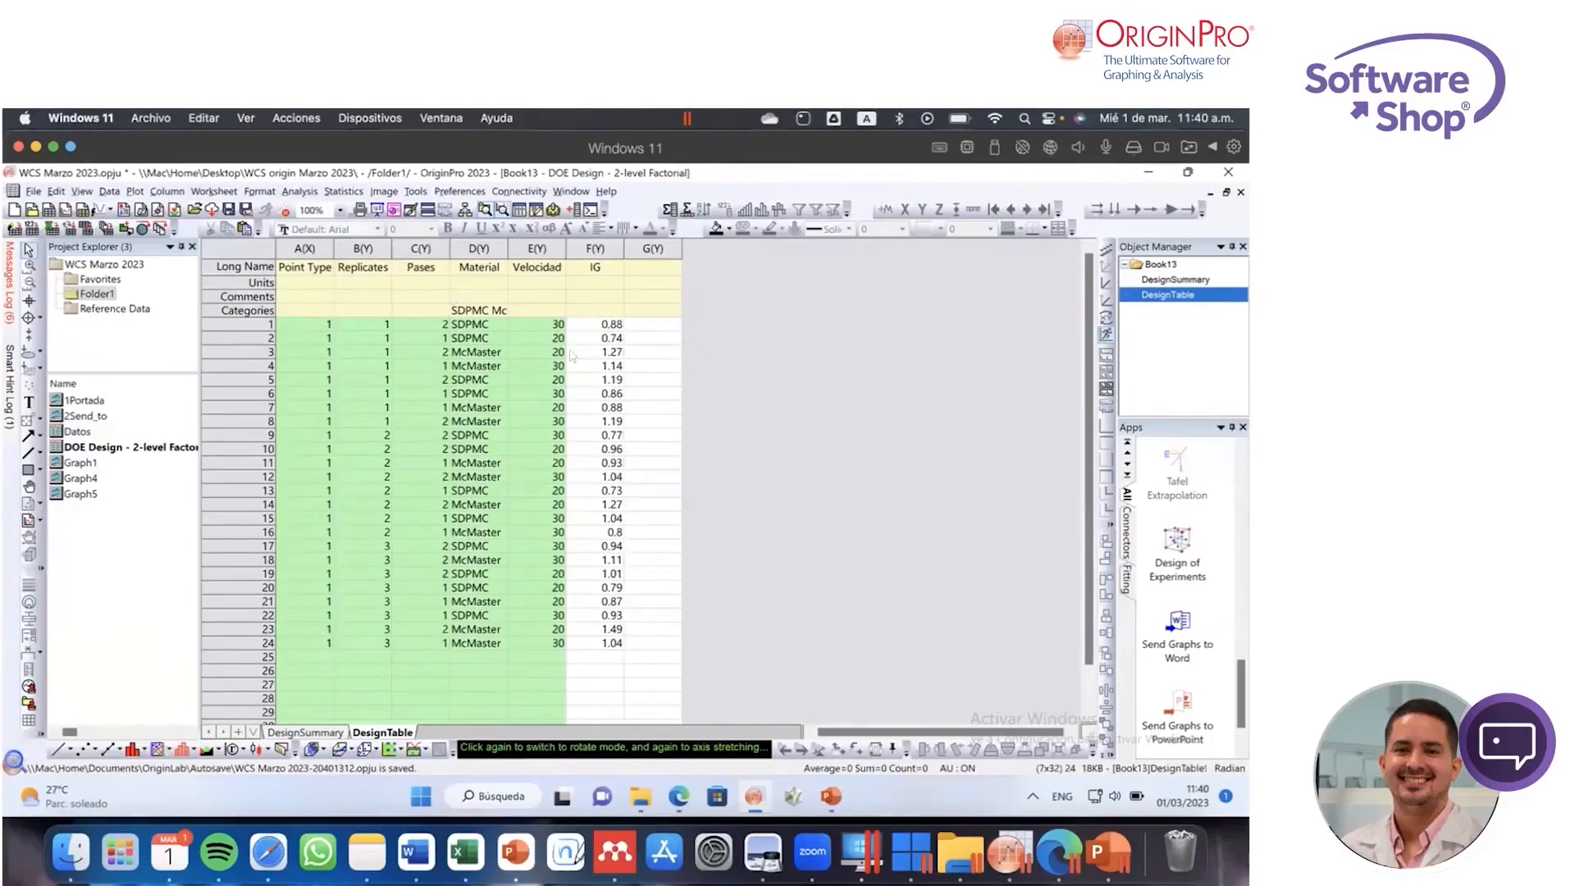
# Step: Start a Factorial Design in the Design of Experiments app and examine its generator and number-of-factors options
pyautogui.click(1172, 545)
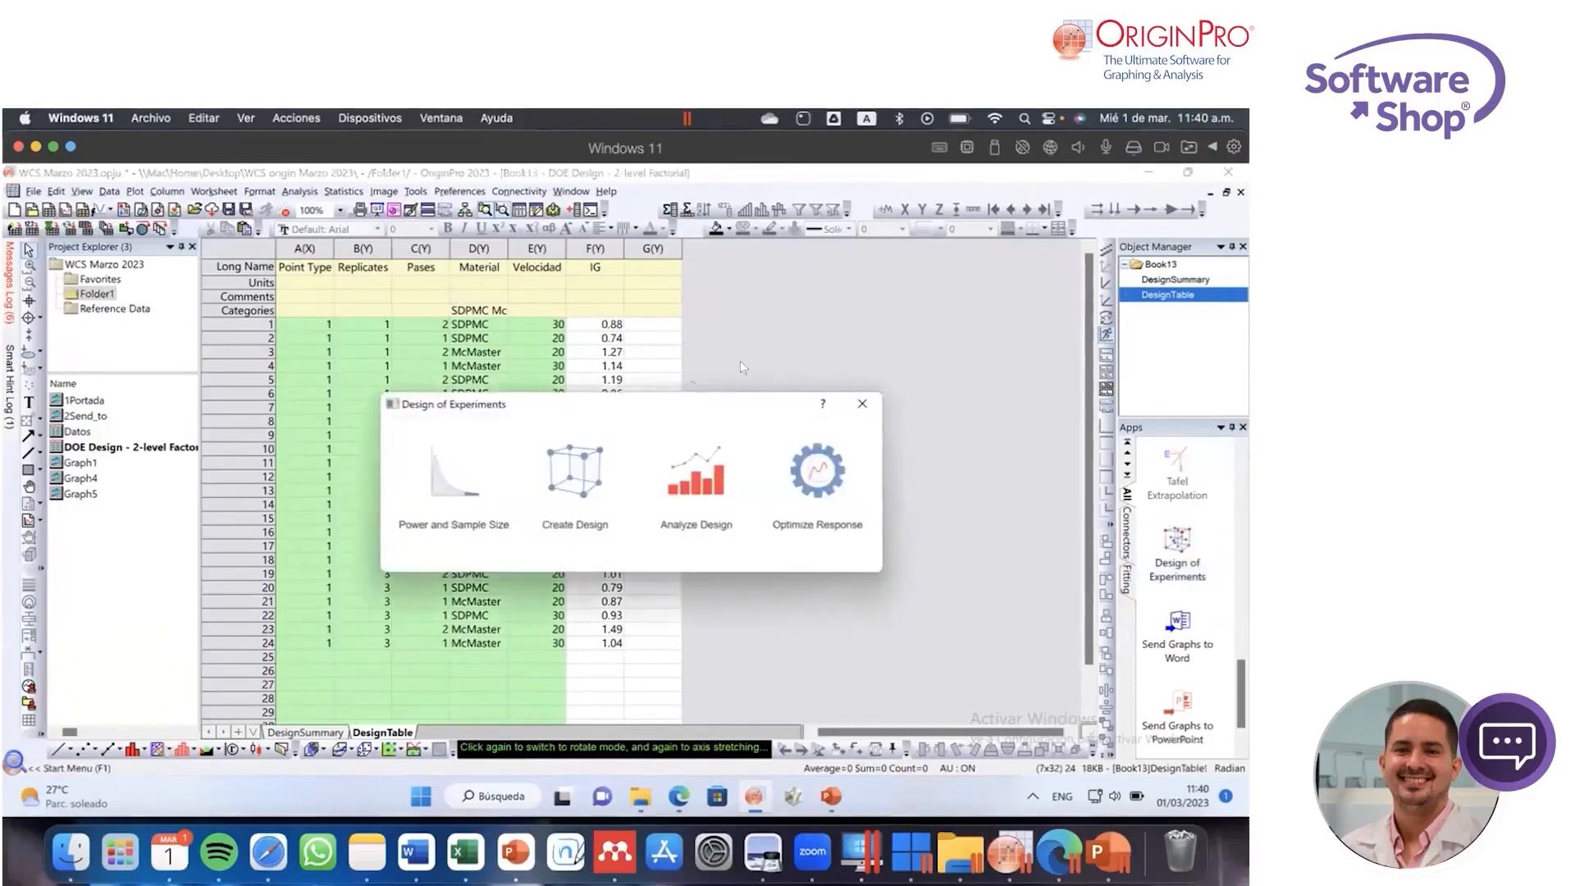
pyautogui.click(588, 480)
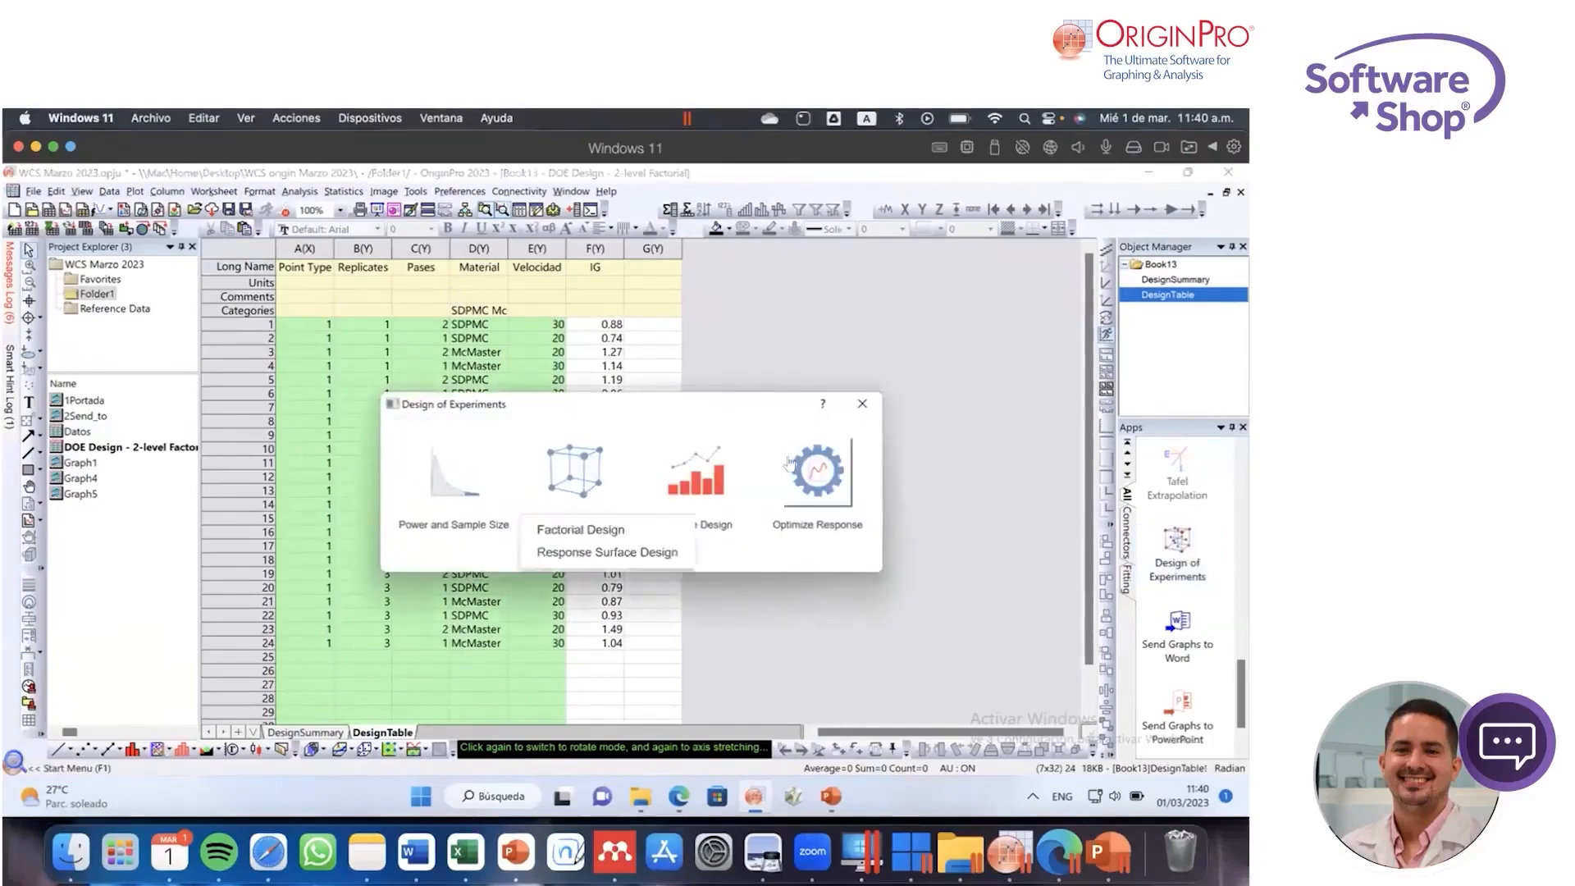
pyautogui.click(596, 533)
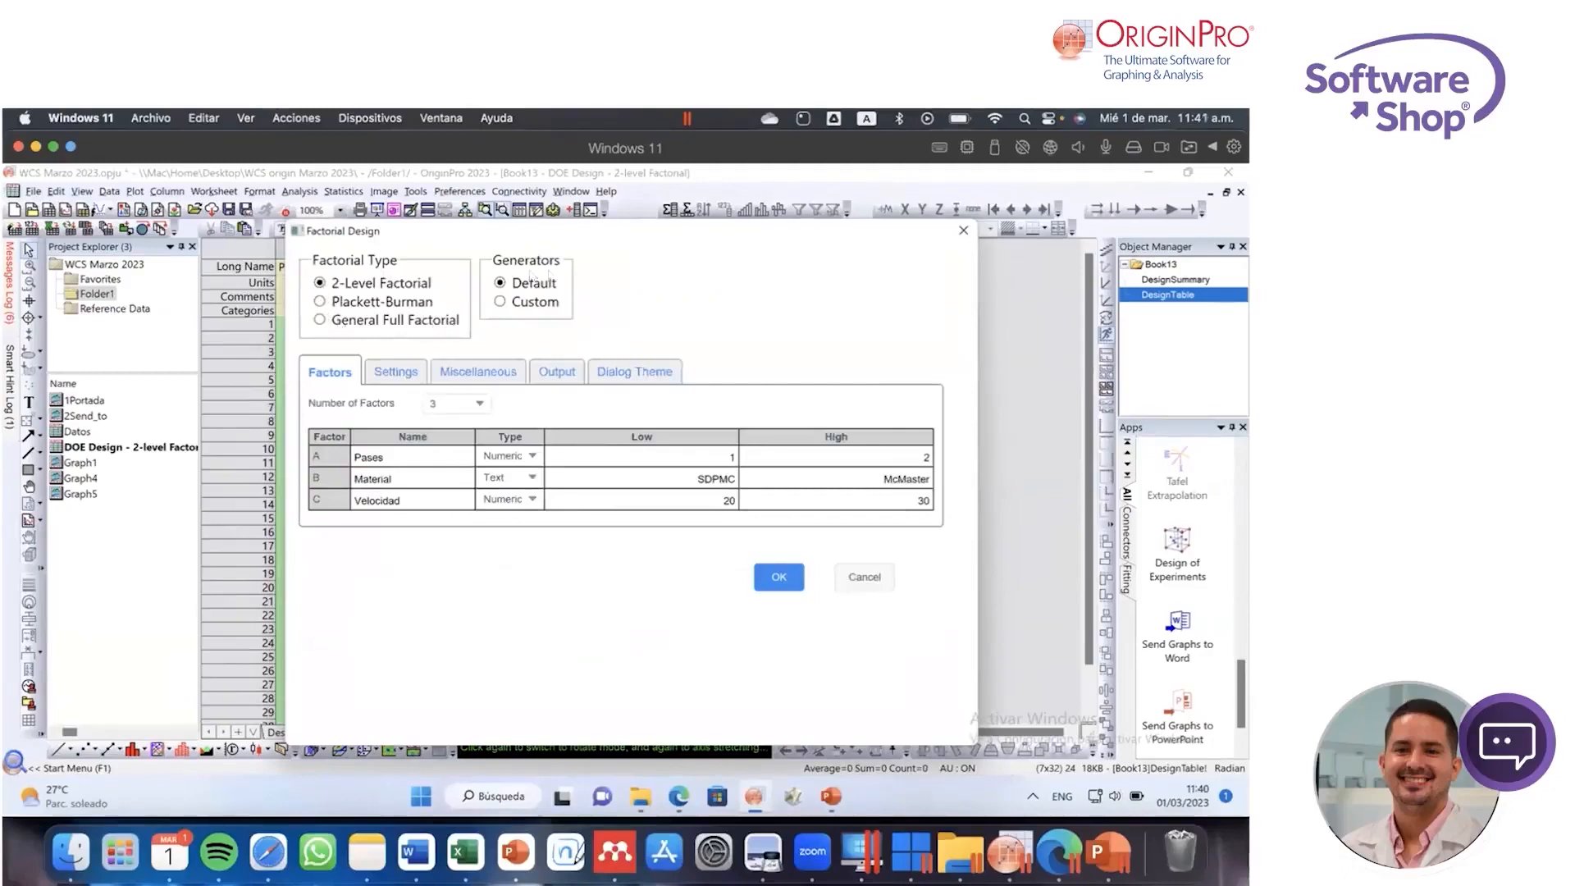
pyautogui.click(500, 301)
pyautogui.click(481, 405)
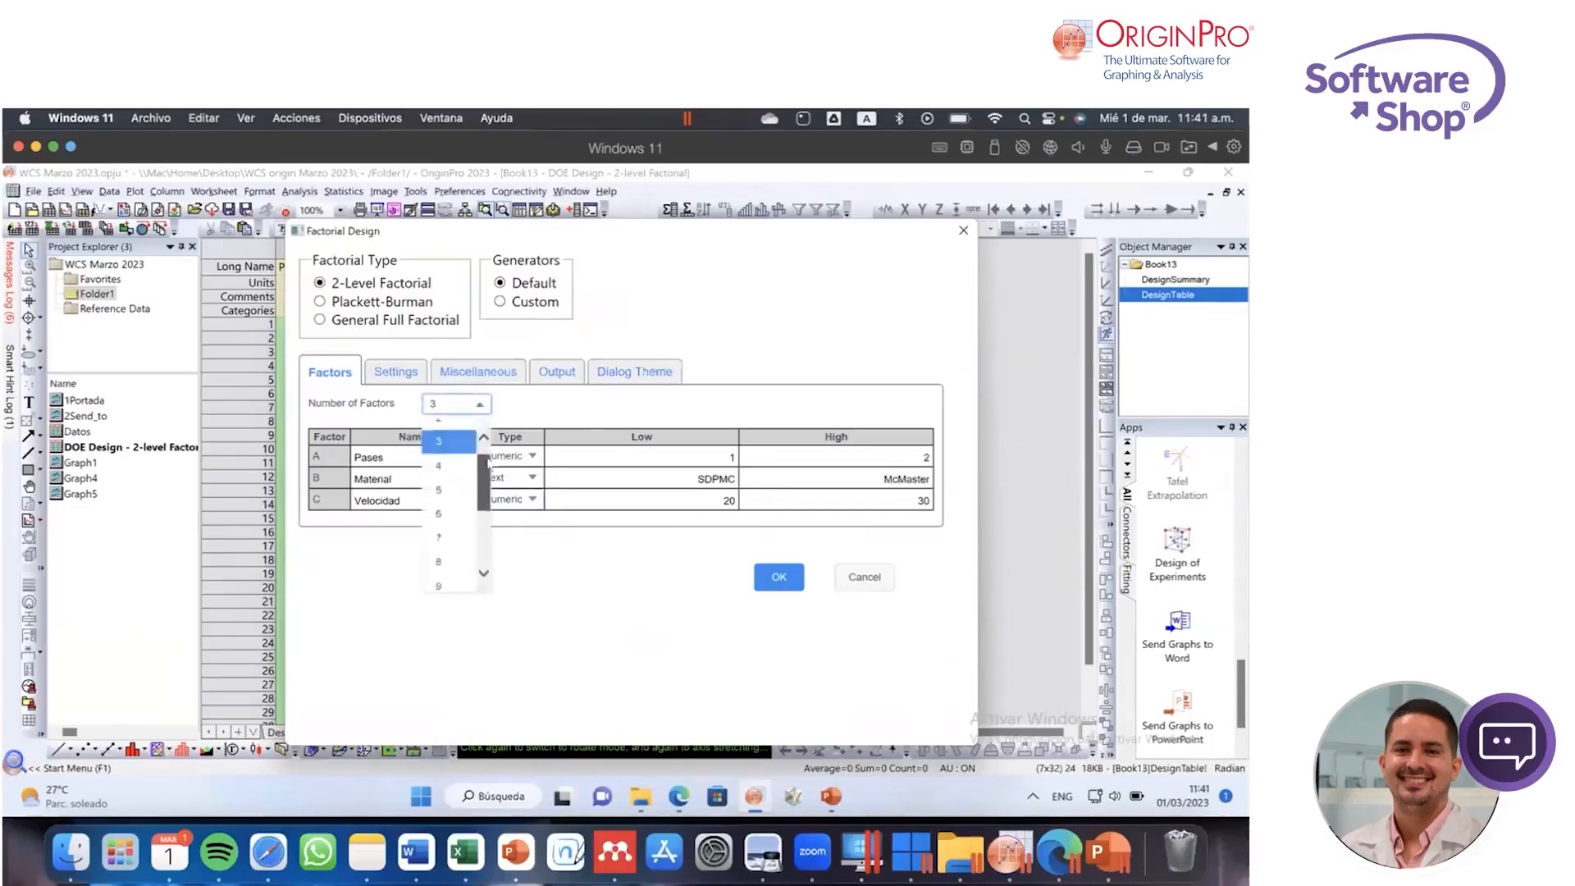
pyautogui.click(546, 406)
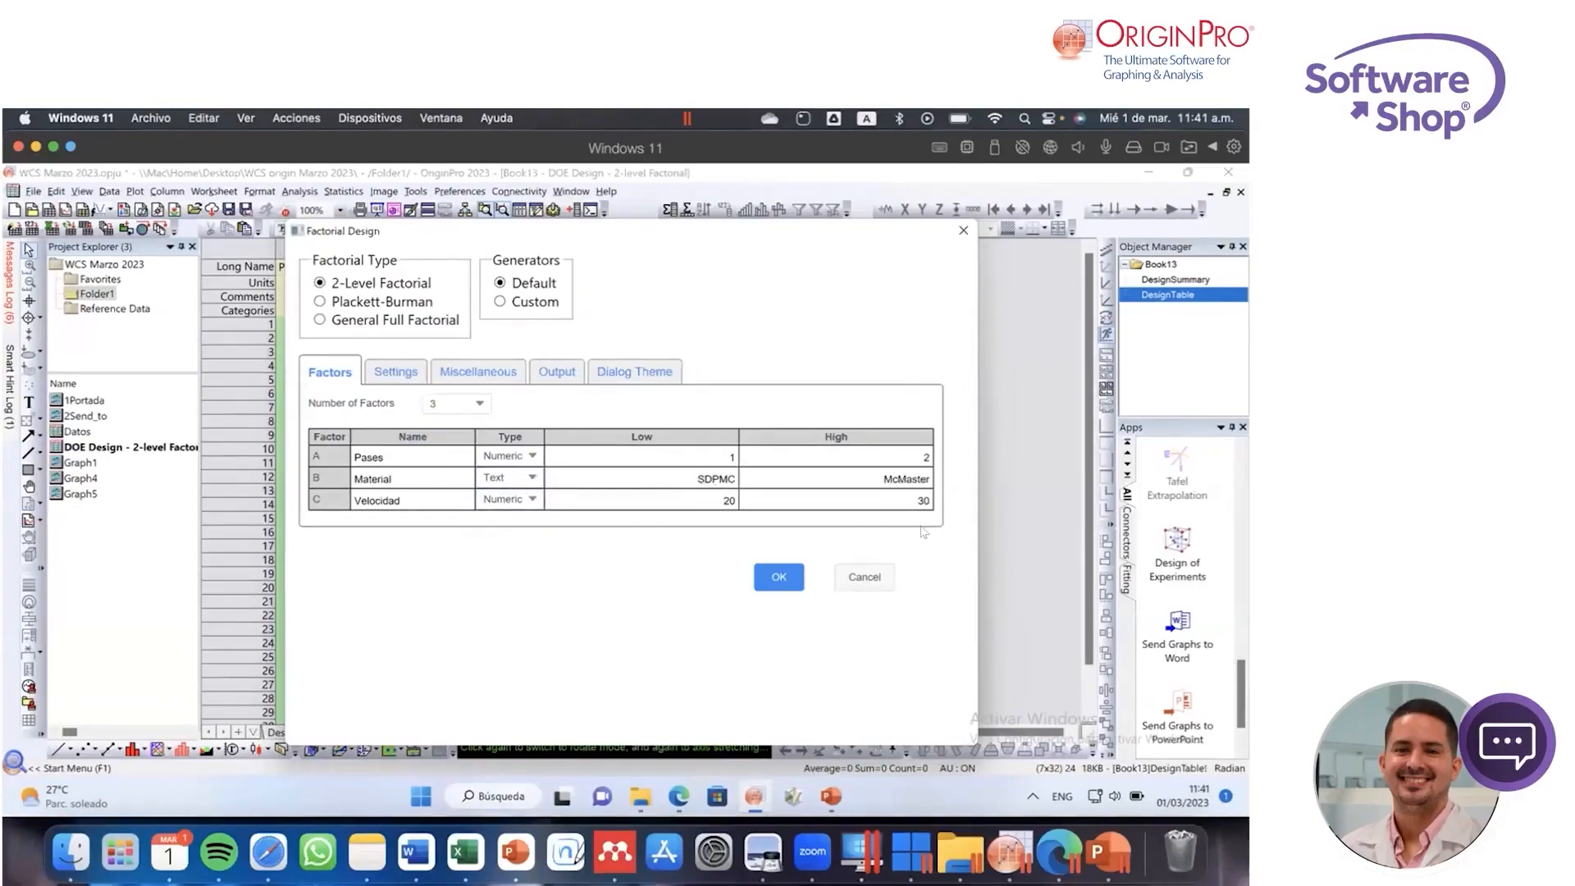
# Step: Examine the factorial design's fraction, replicates and blocks settings, keeping the Full factorial fraction
pyautogui.click(402, 373)
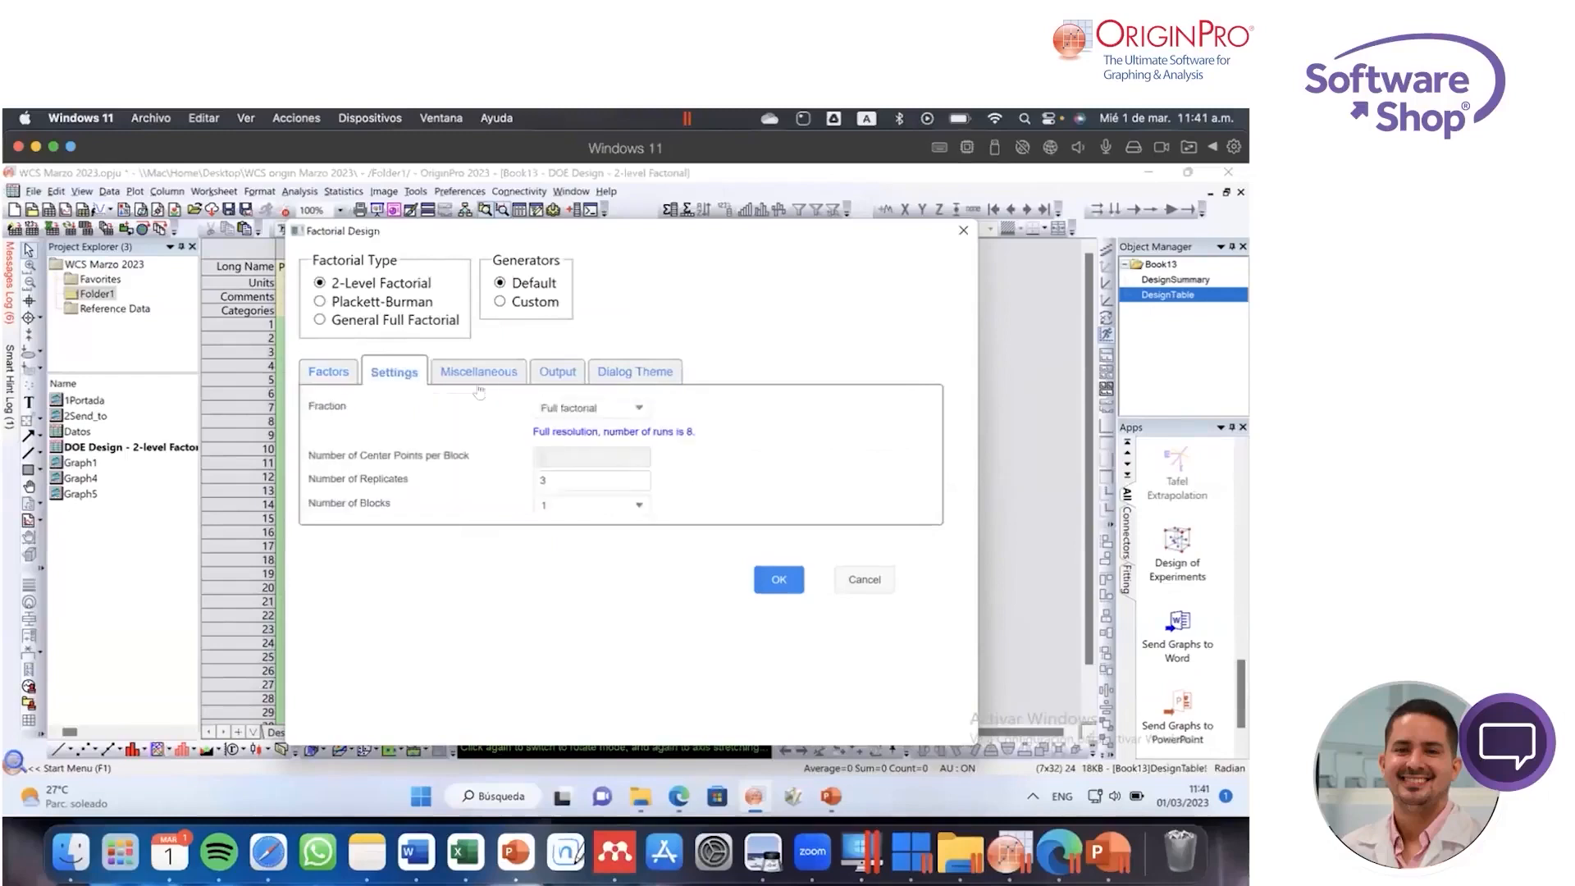
pyautogui.click(627, 410)
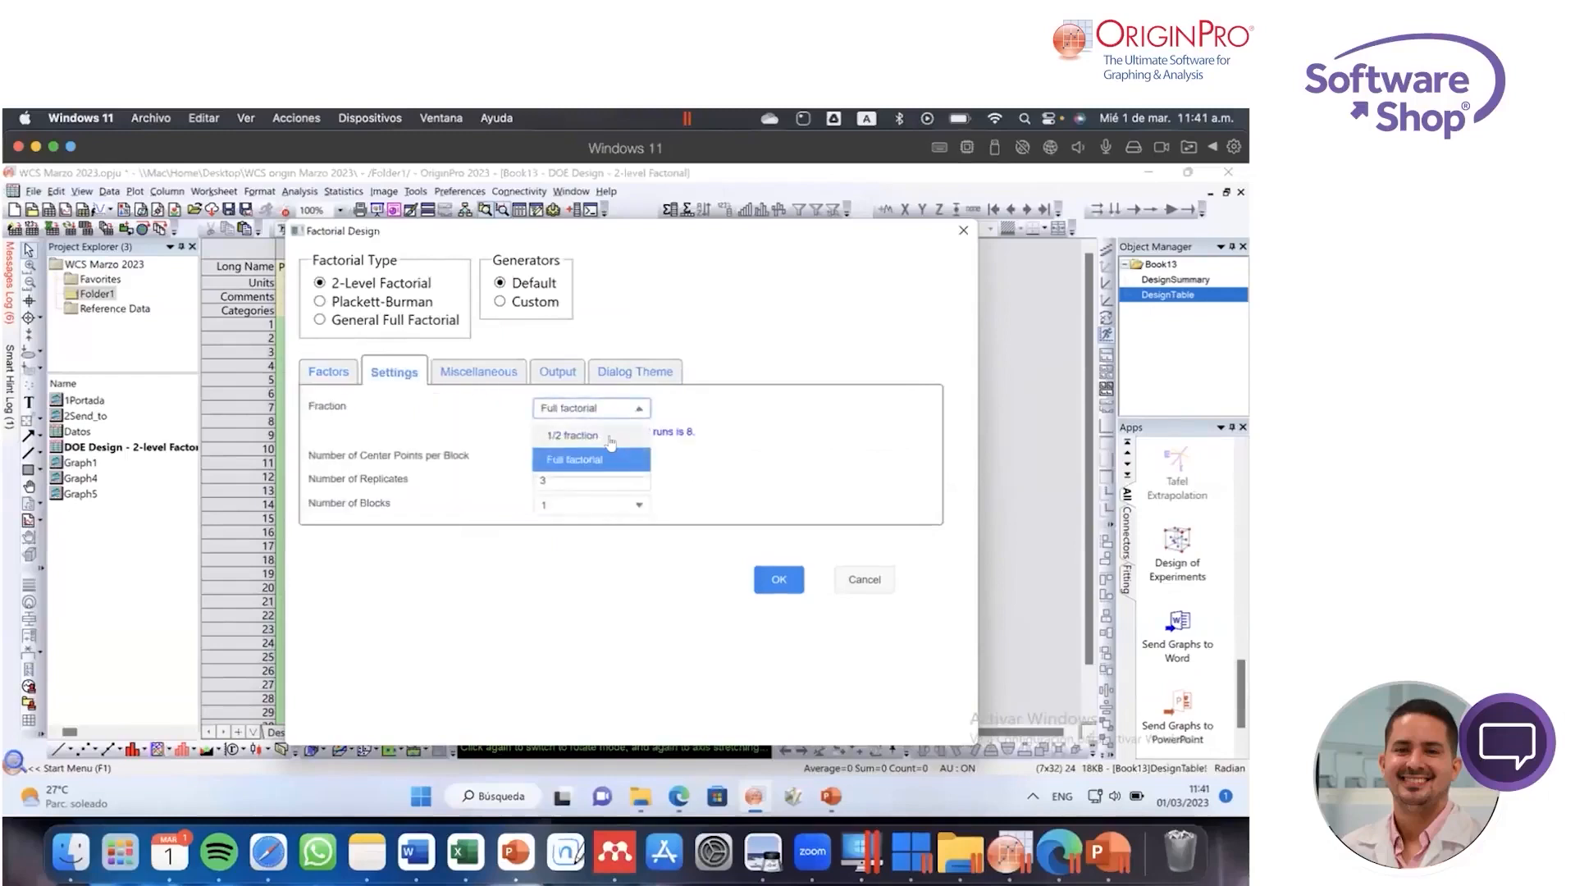
pyautogui.click(598, 459)
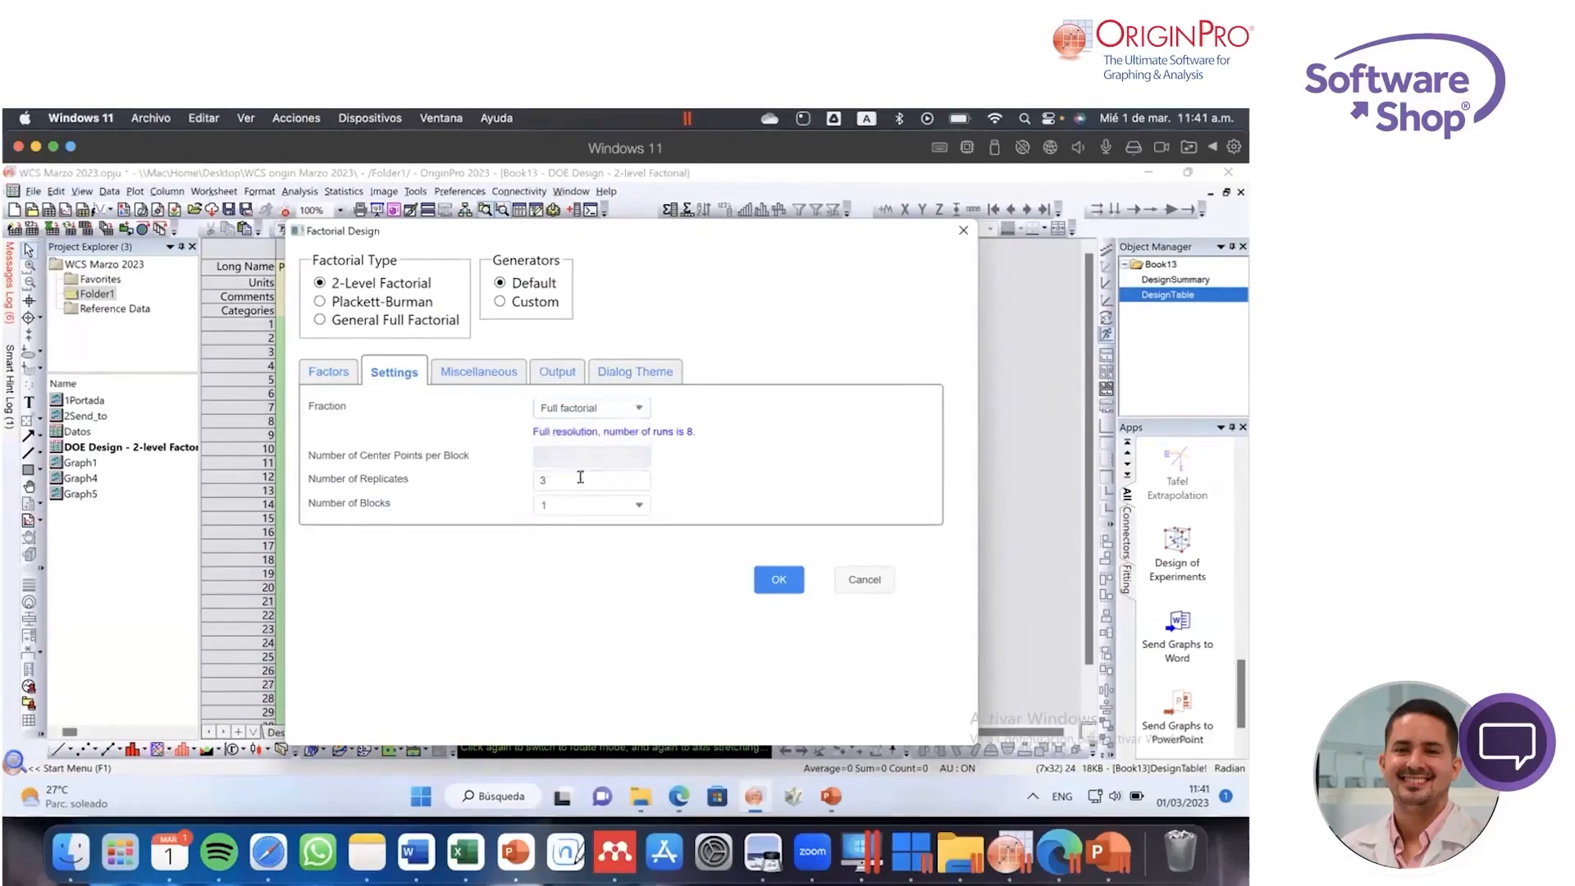
pyautogui.moveTo(561, 480); pyautogui.dragTo(462, 480)
pyautogui.click(581, 506)
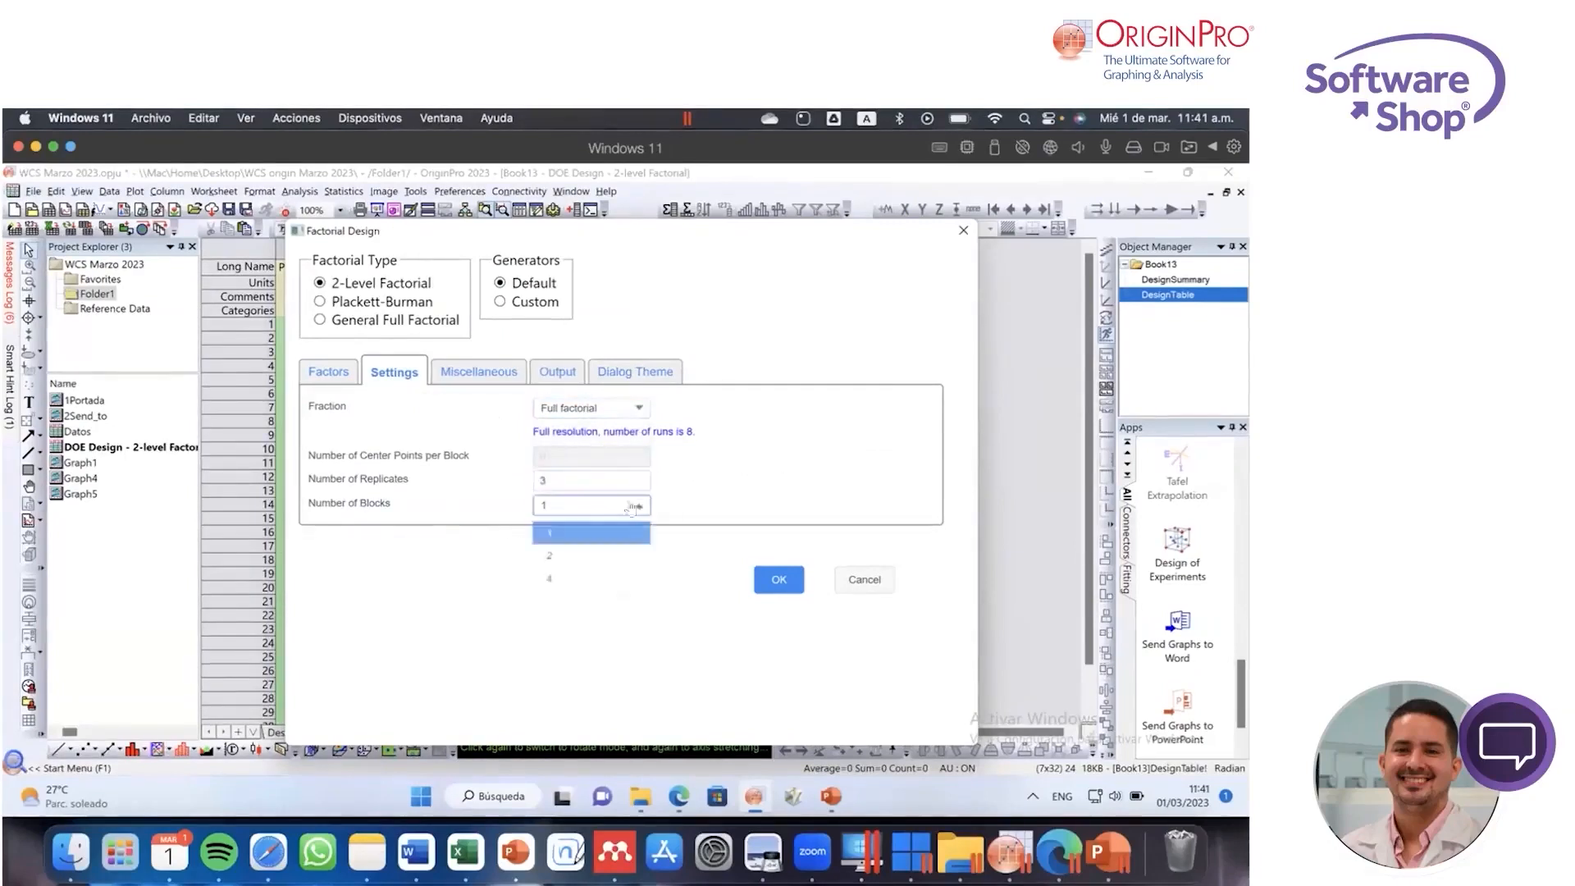
pyautogui.click(580, 506)
# Step: Examine the design's randomization, output and dialog theme options, then cancel the design and close the Design of Experiments app
pyautogui.click(488, 368)
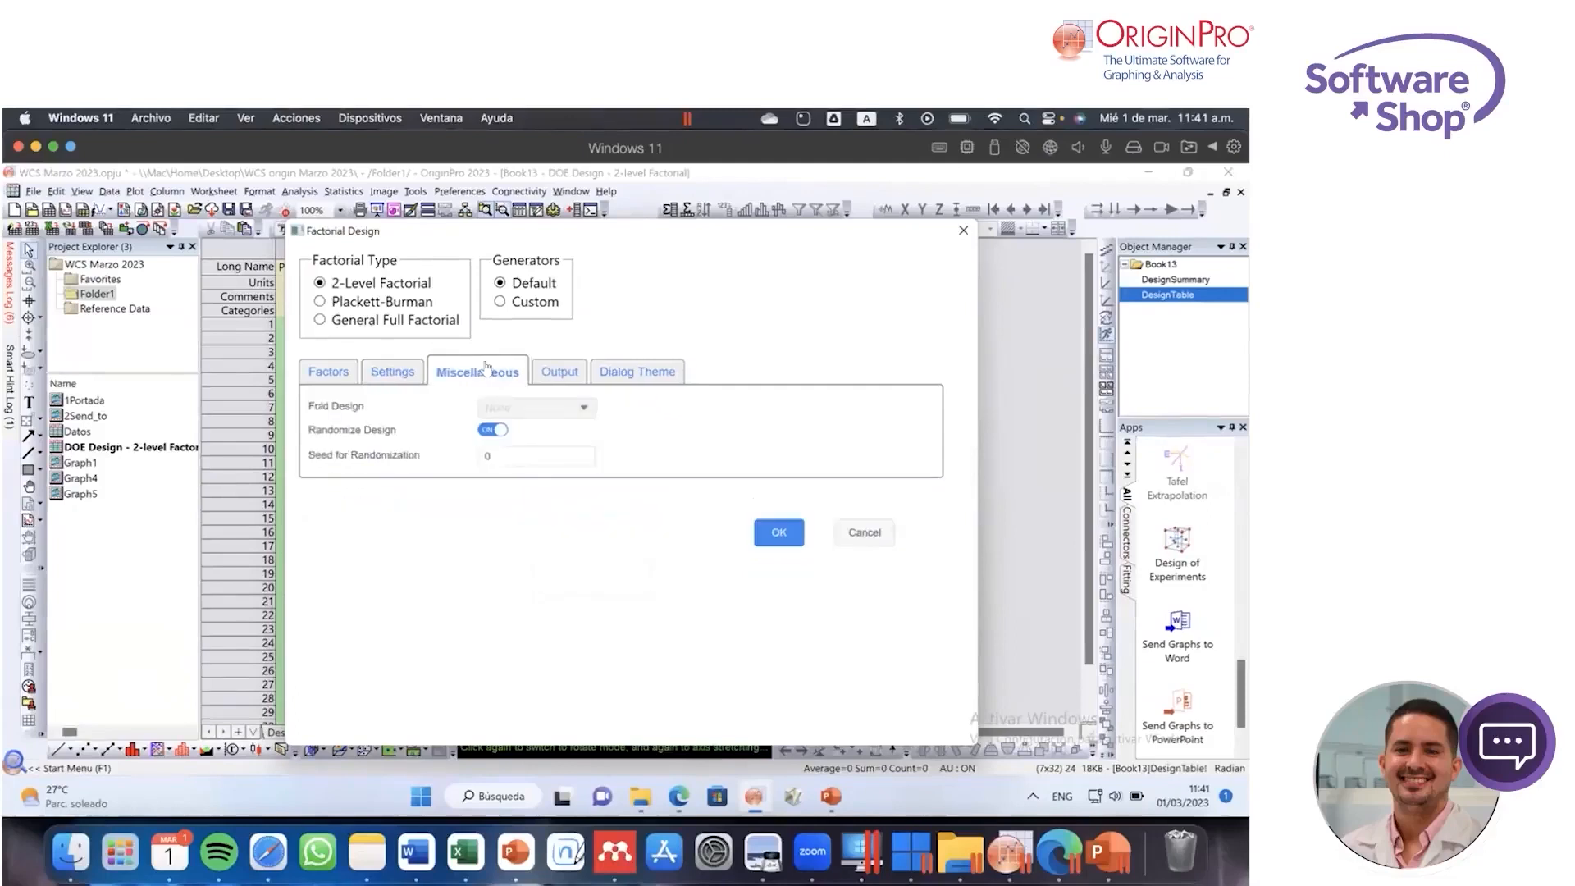
pyautogui.click(492, 430)
pyautogui.click(492, 430)
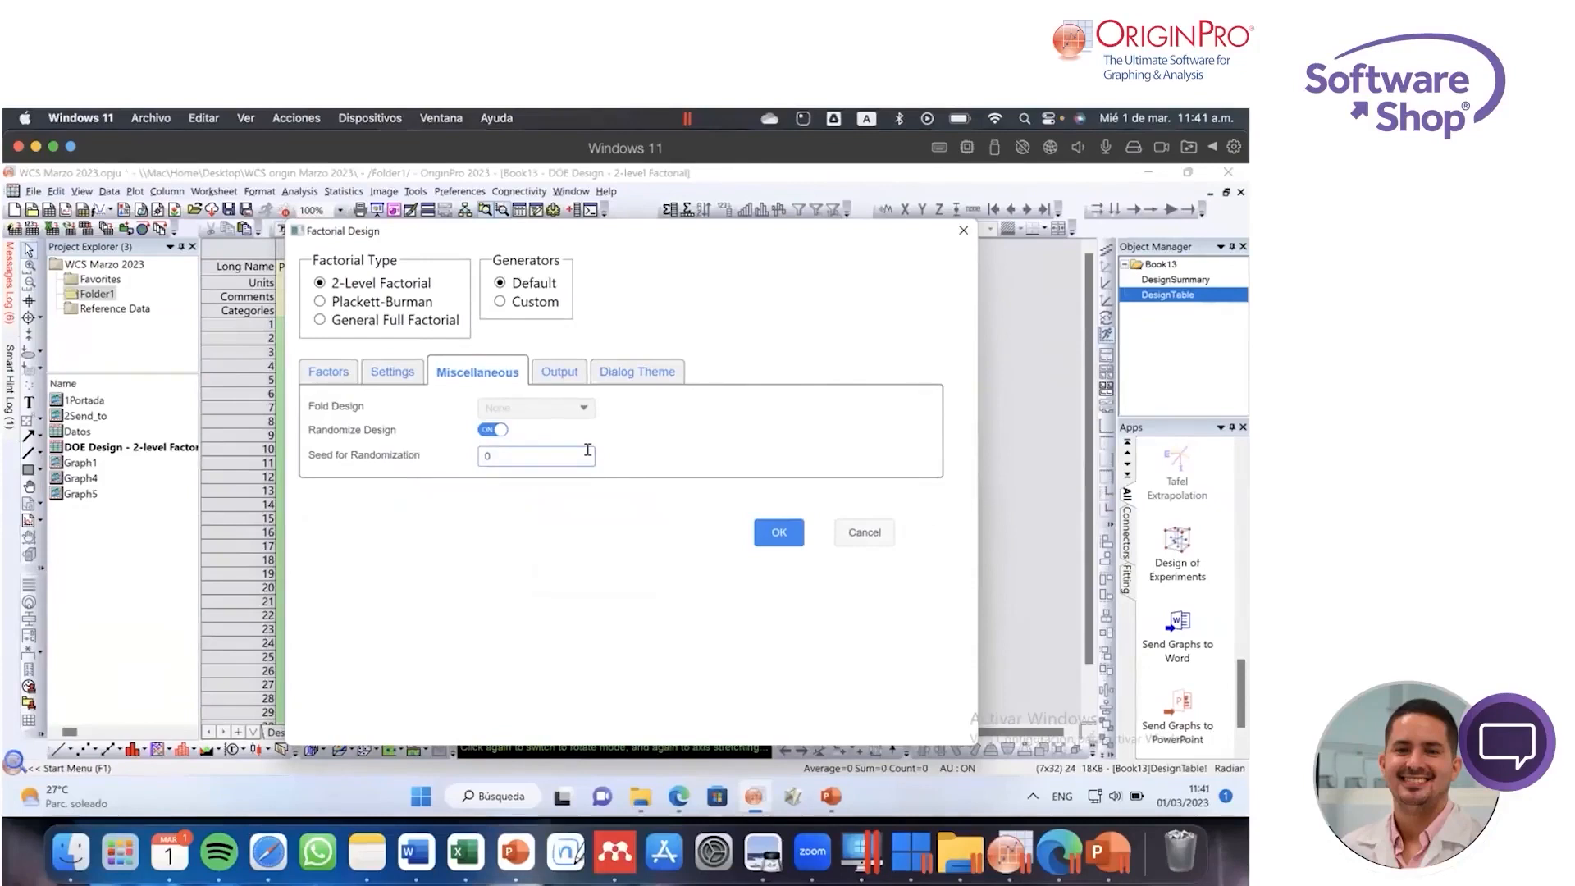
pyautogui.click(545, 450)
pyautogui.click(562, 370)
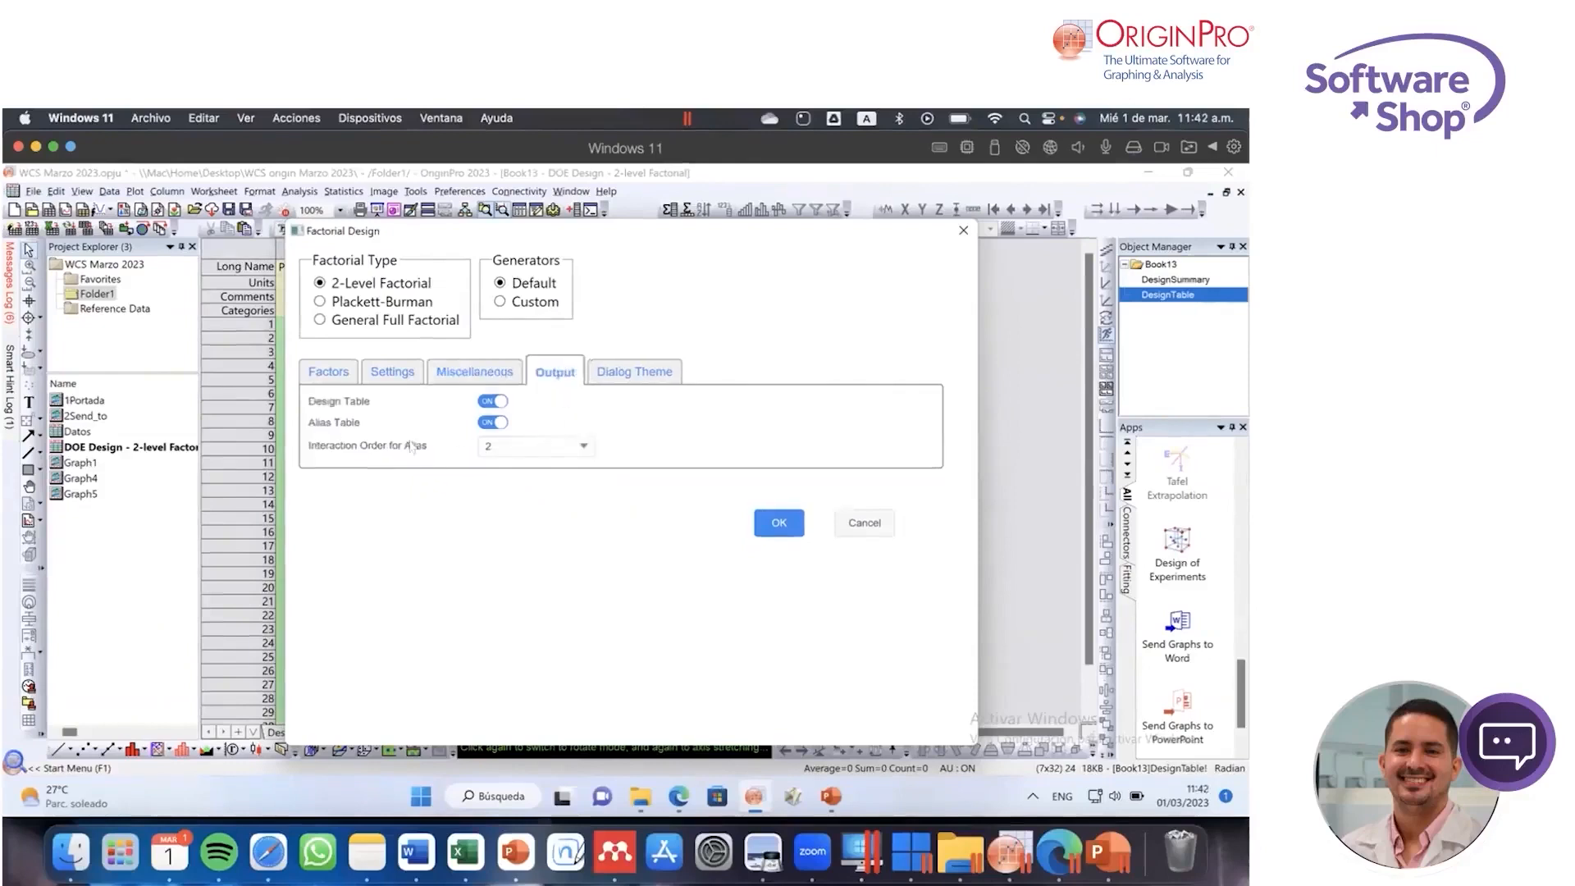
pyautogui.click(637, 371)
pyautogui.click(329, 379)
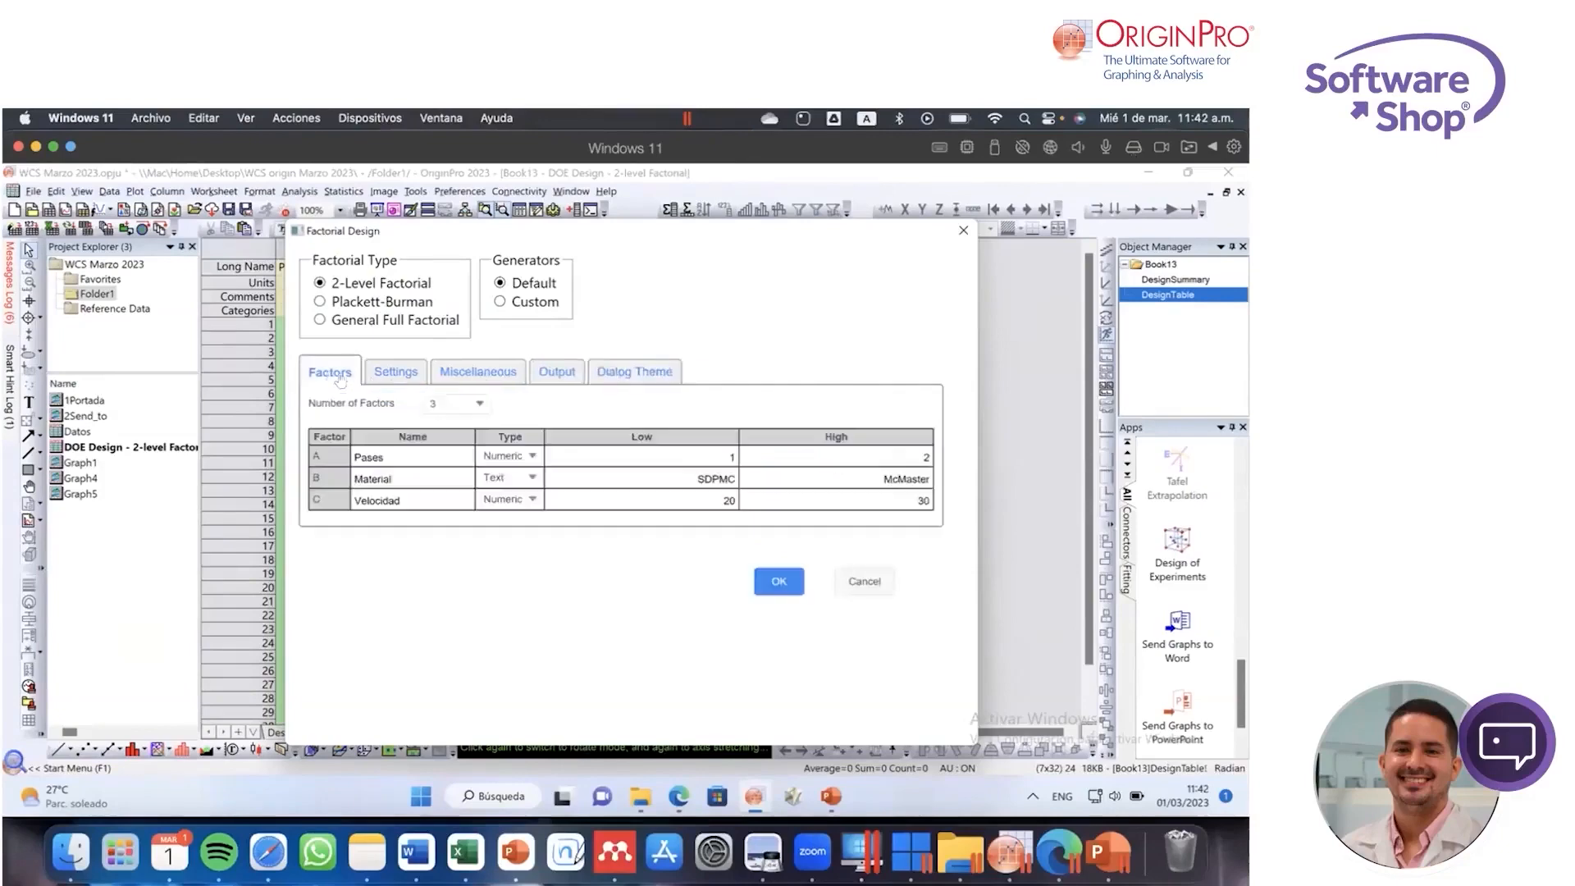
pyautogui.click(865, 582)
pyautogui.click(862, 403)
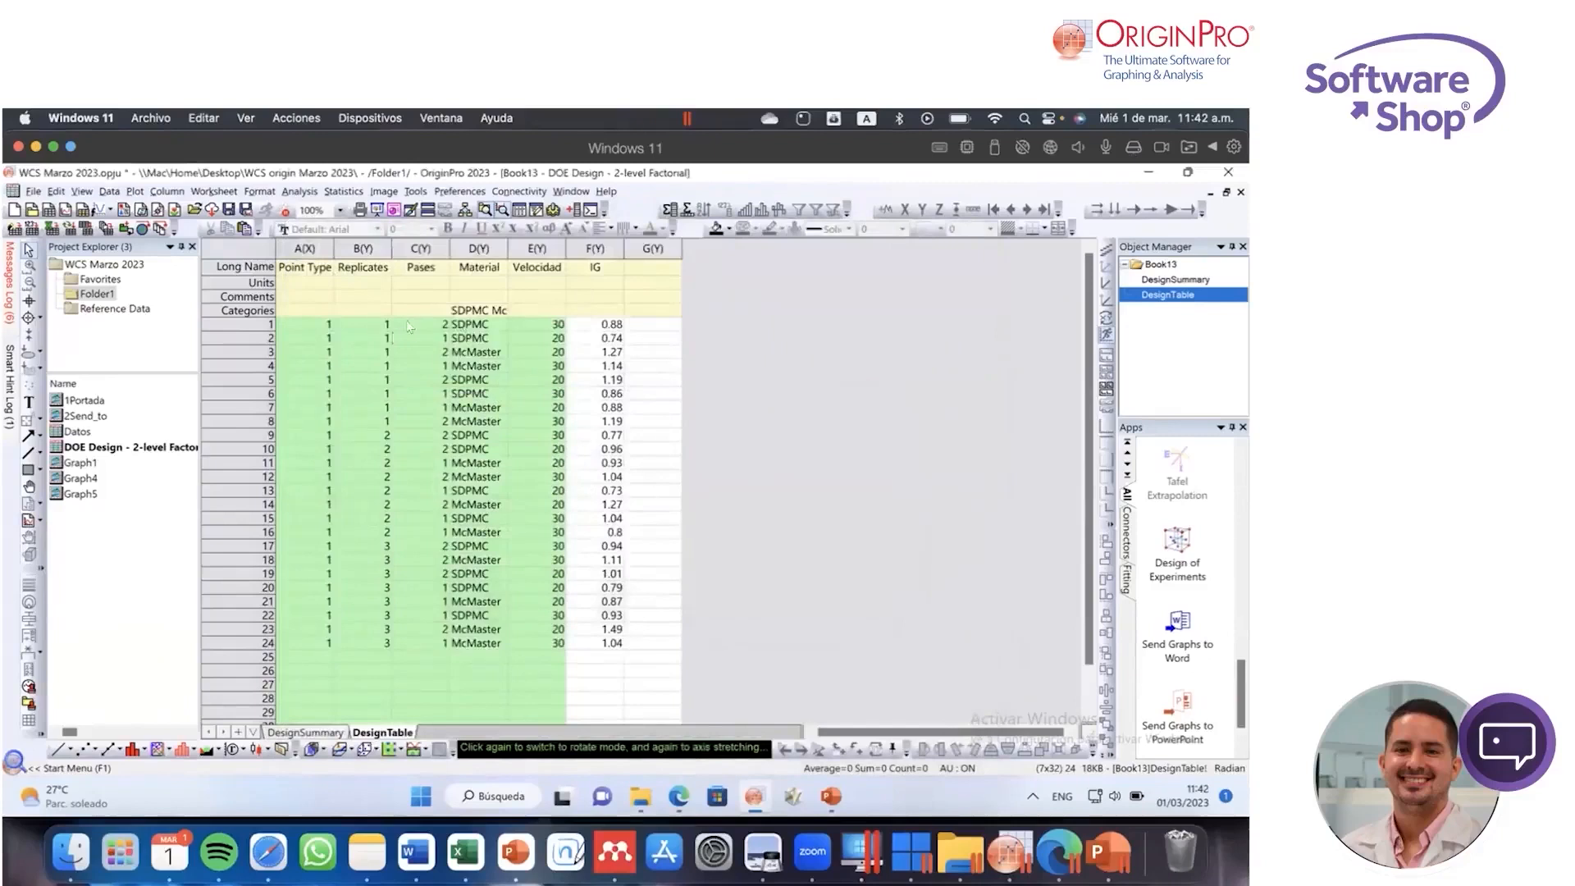
# Step: Point out the Pases, Material and Velocidad factor names in the DesignTable sheet
pyautogui.click(427, 273)
pyautogui.hotkey('shift', 'Right')
pyautogui.hotkey('shift', 'Right')
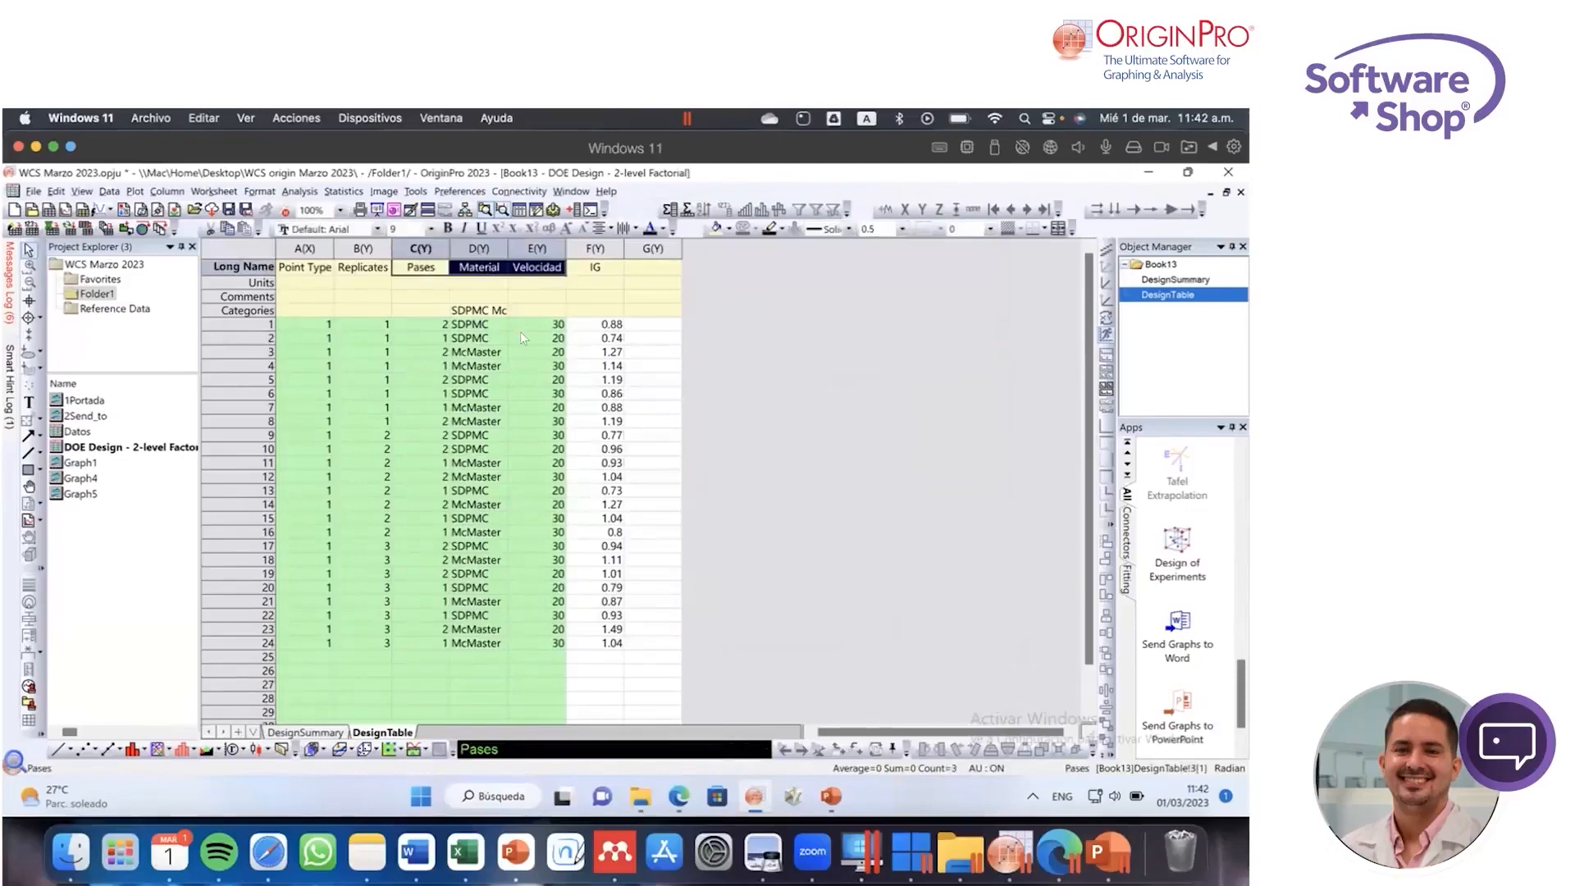
pyautogui.click(712, 299)
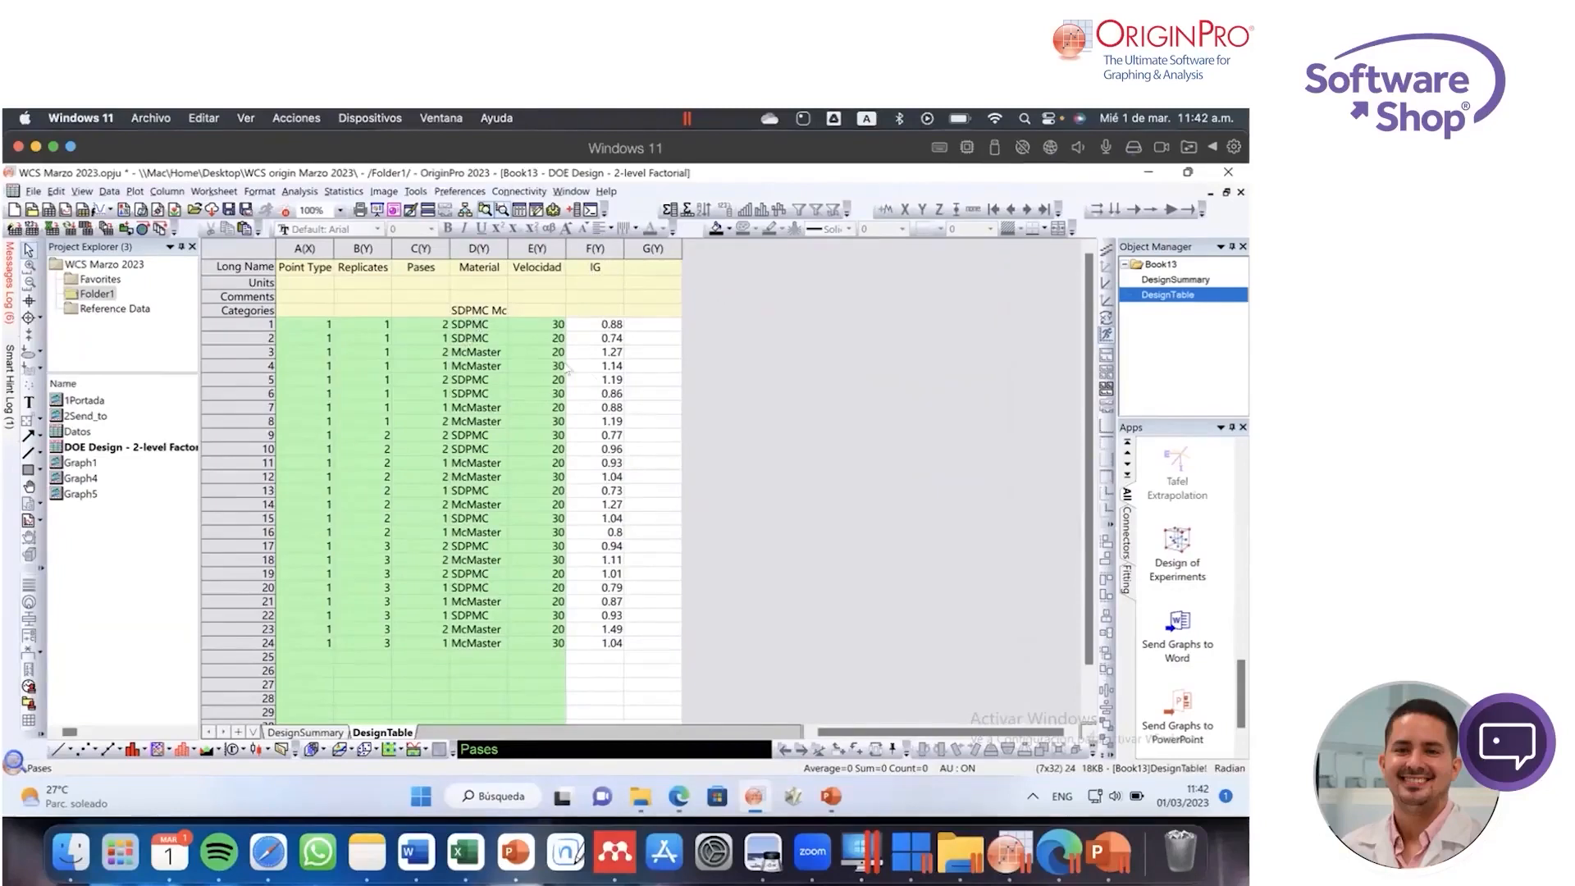
# Step: Start Analyze Design in the Design of Experiments app with IG as the response and a model order of 3
pyautogui.click(1177, 551)
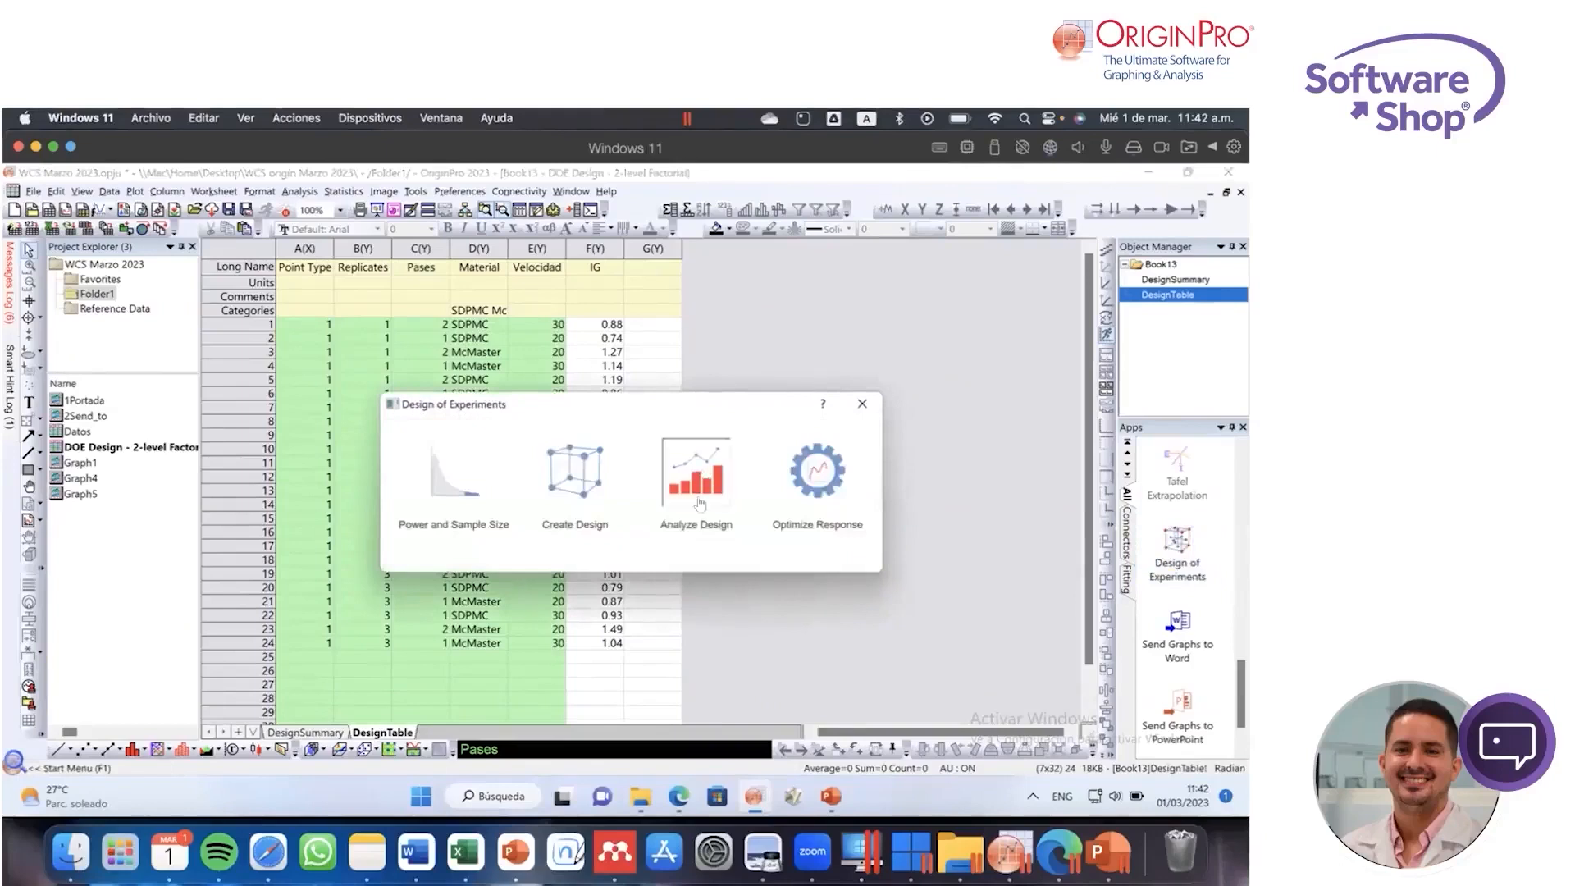
pyautogui.click(699, 525)
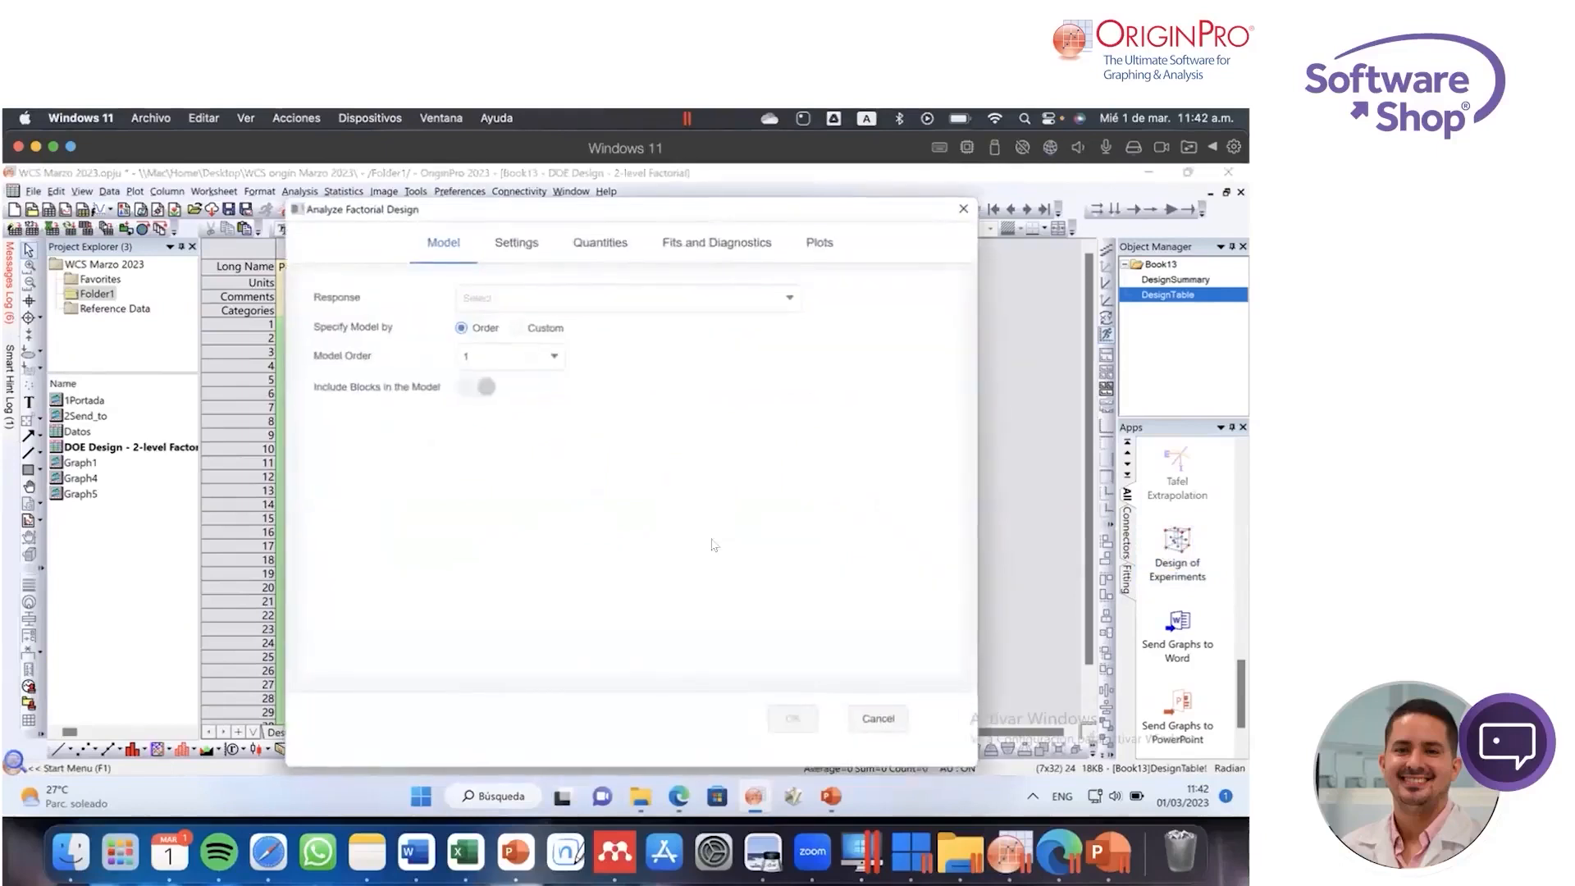
pyautogui.click(591, 305)
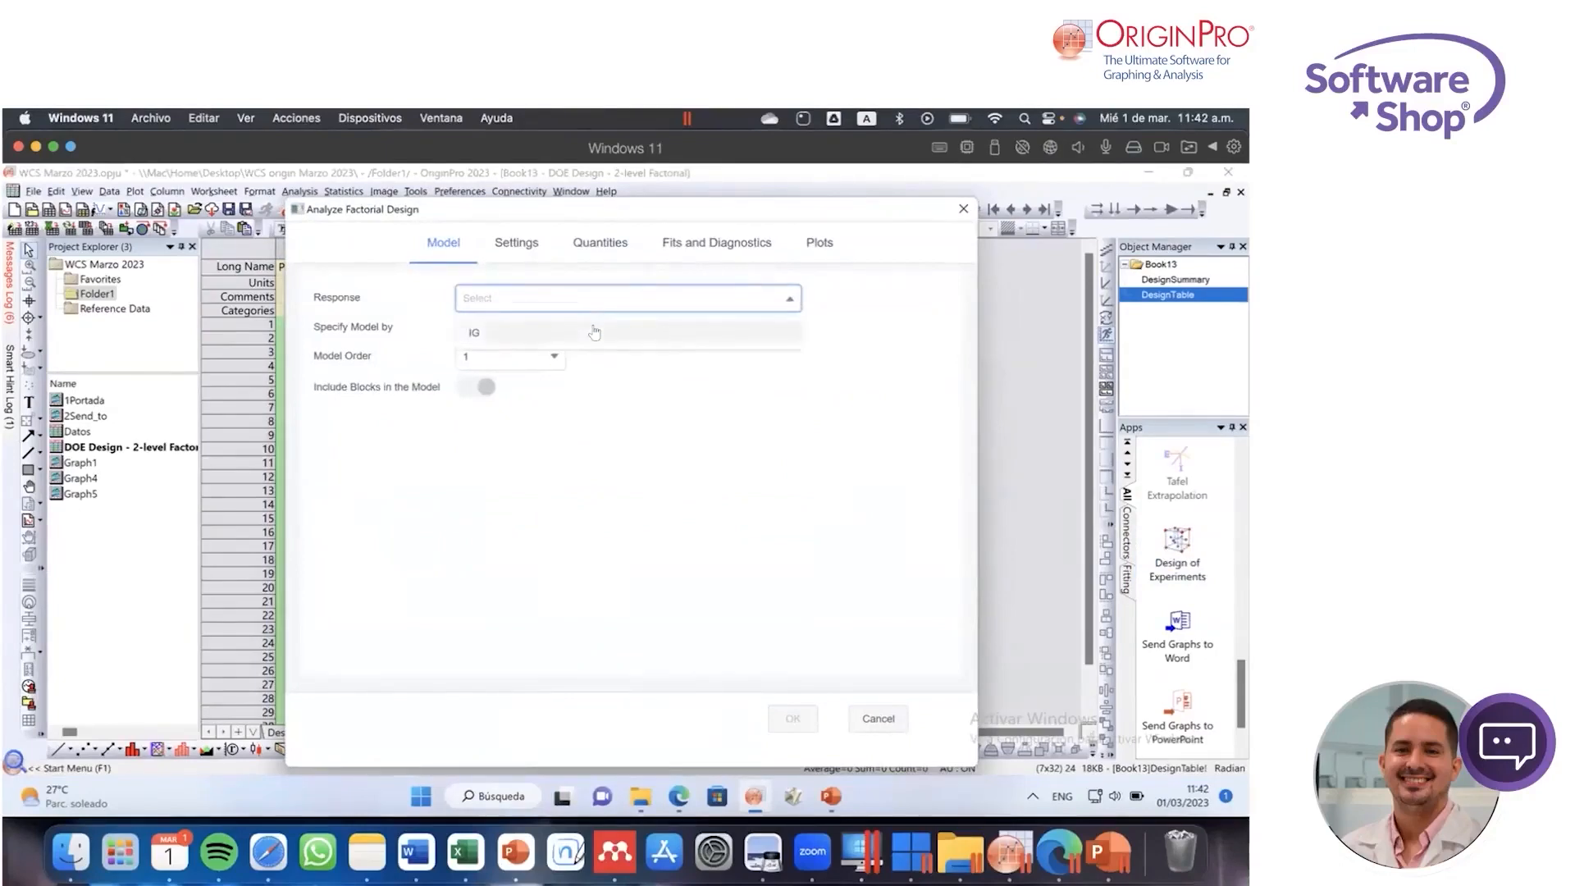
pyautogui.click(593, 331)
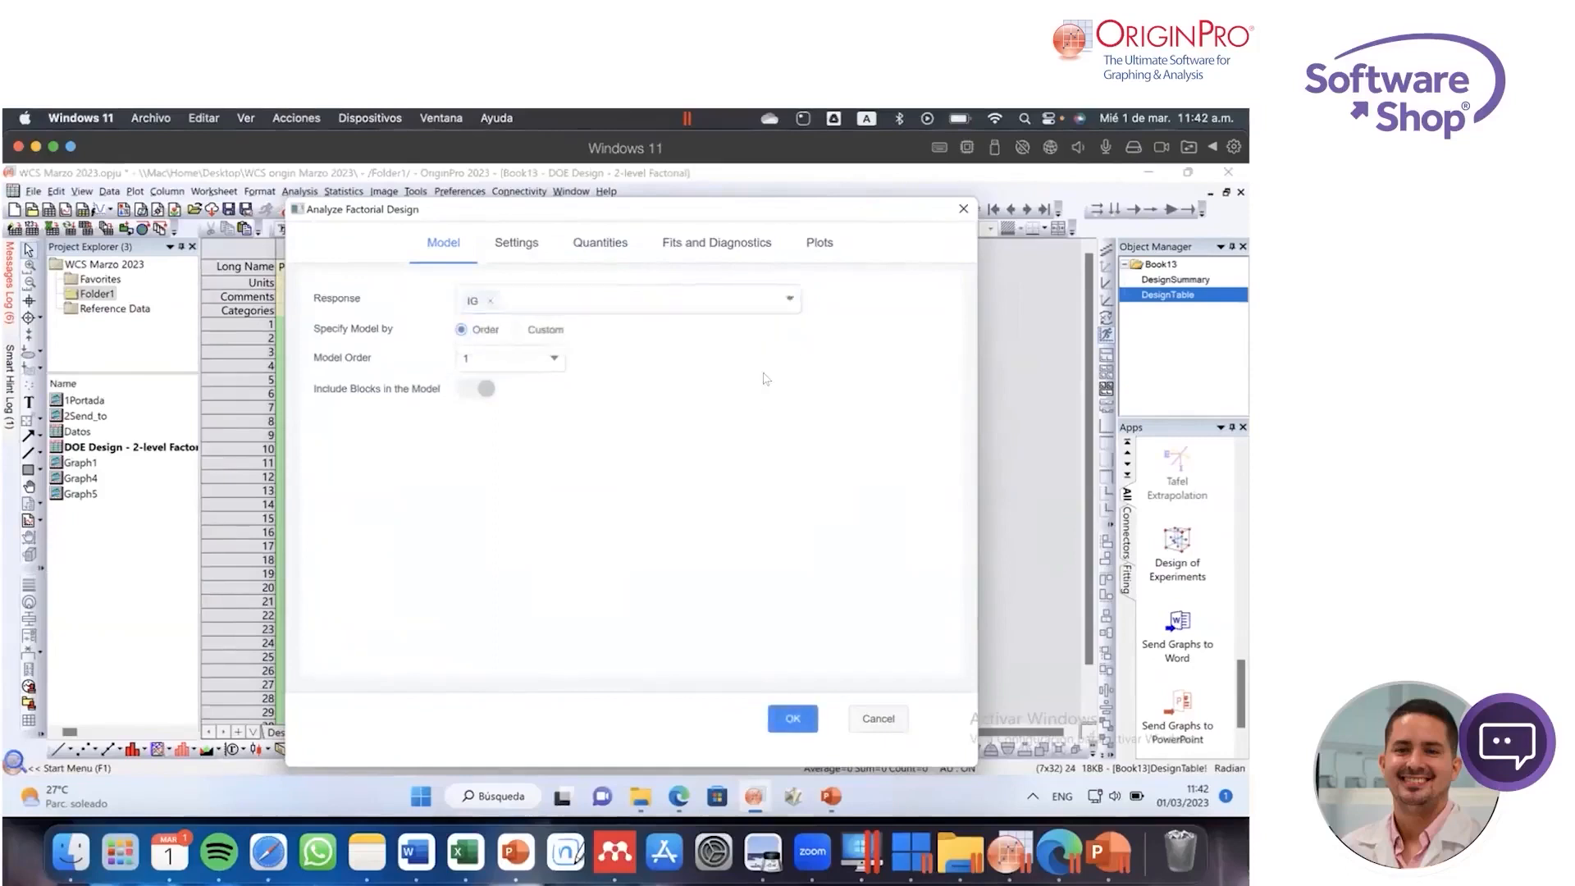
pyautogui.click(542, 366)
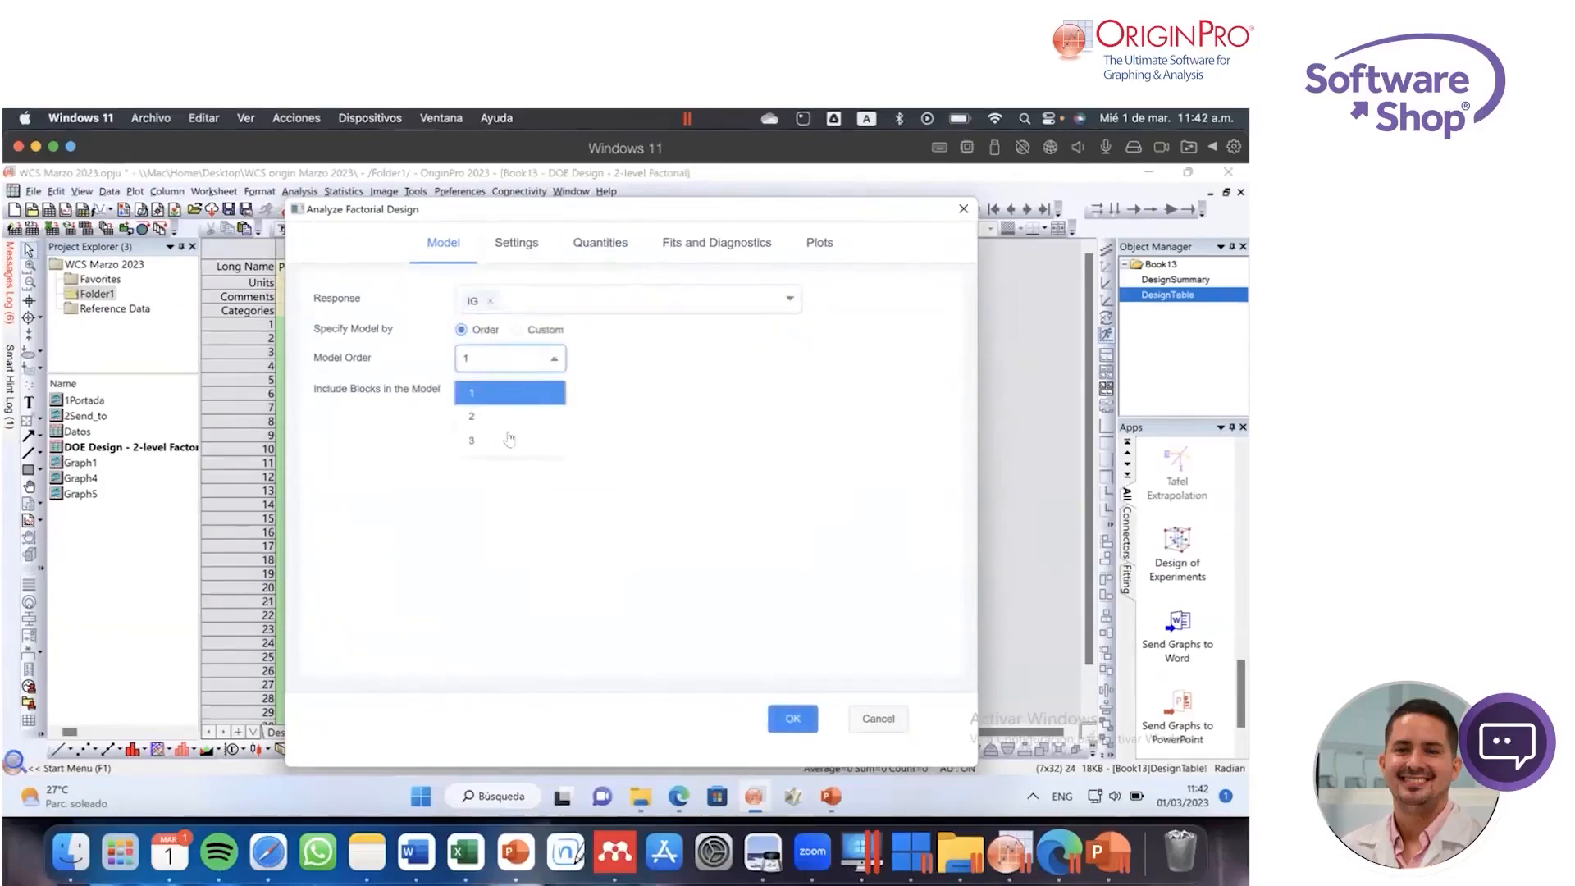
pyautogui.click(507, 440)
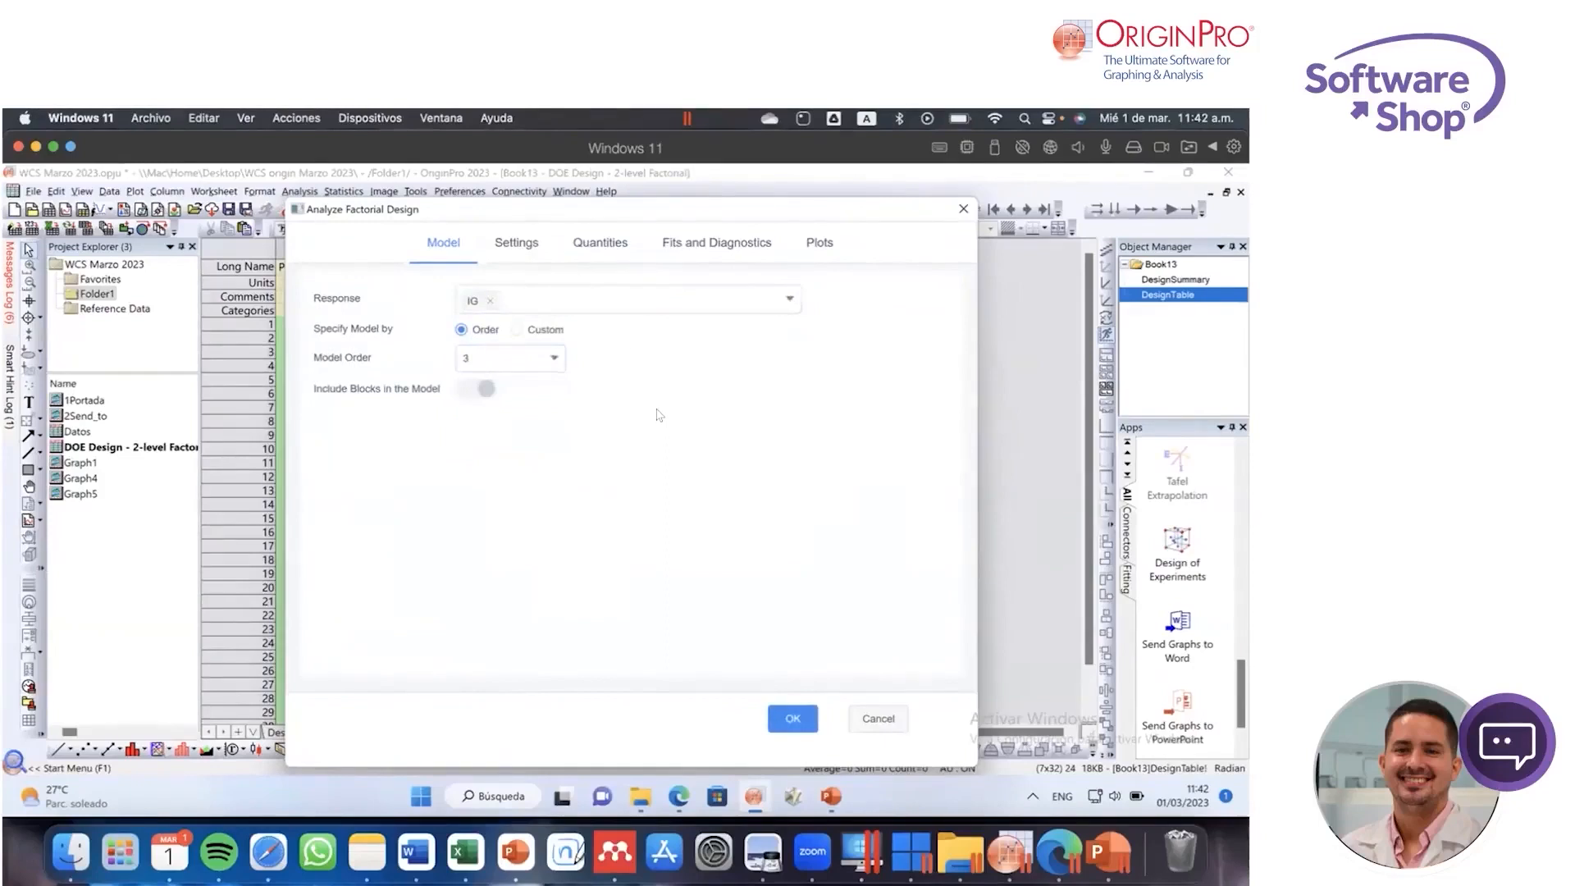
# Step: Set the Means Table in the factorial analysis settings to Custom
pyautogui.click(516, 251)
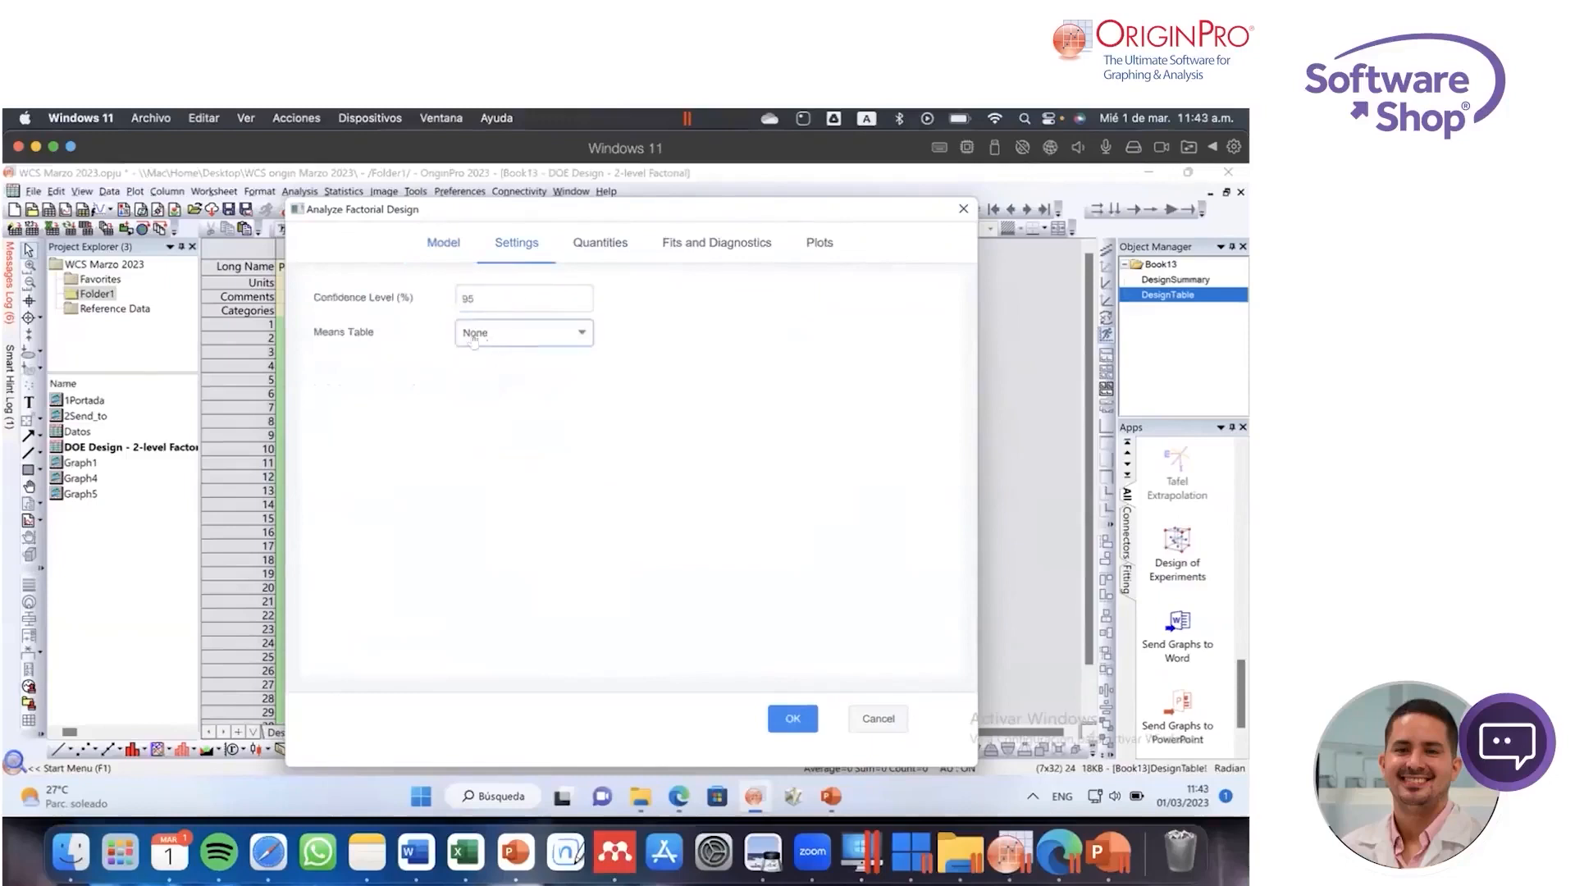
pyautogui.click(517, 338)
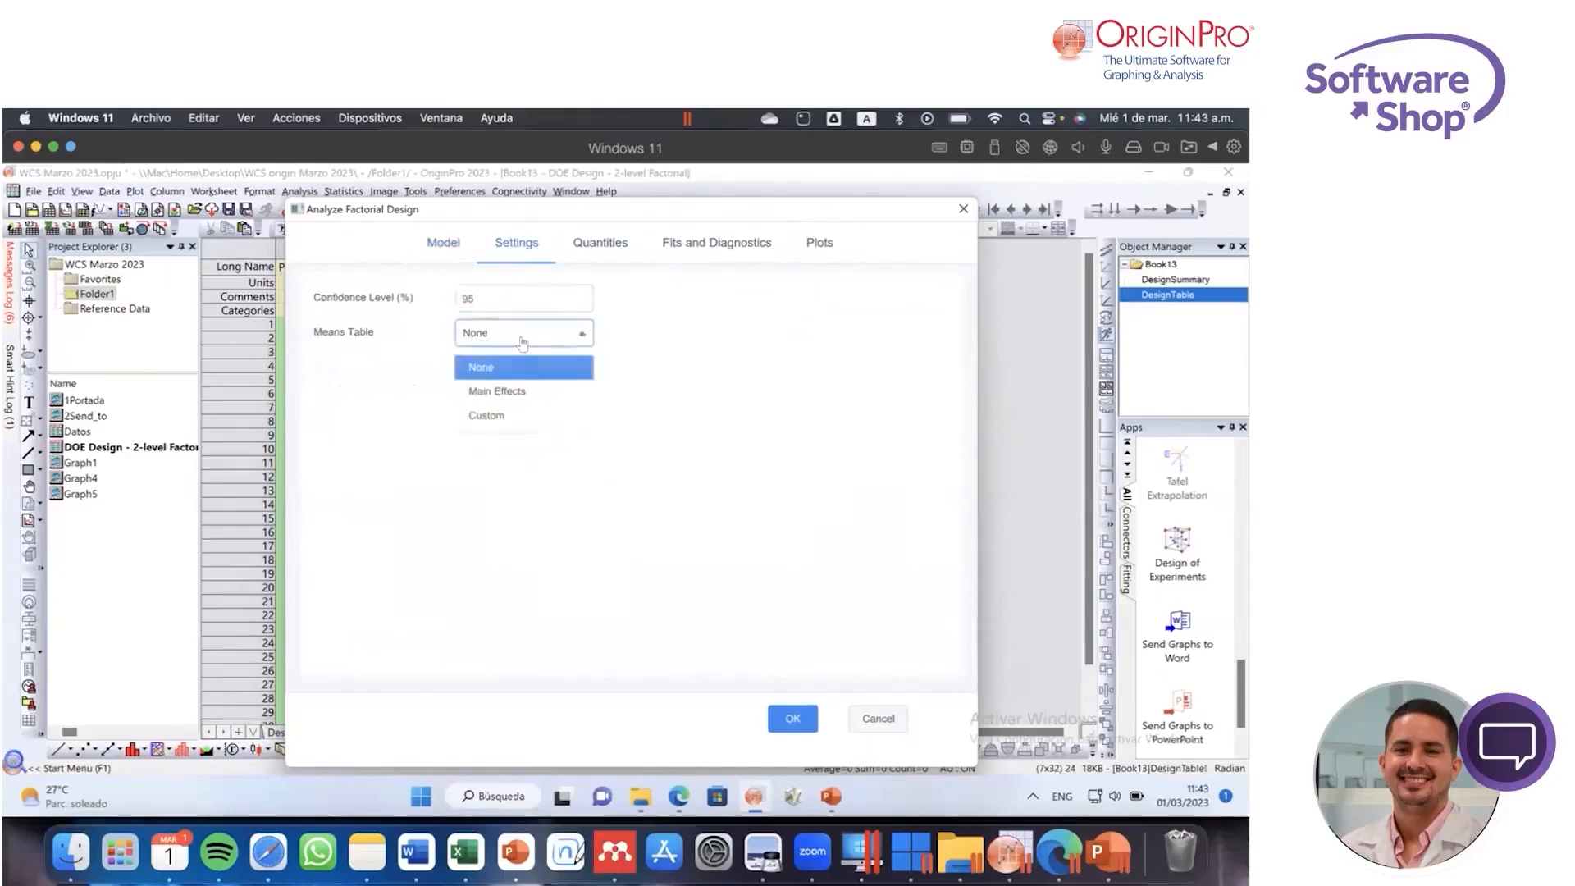
pyautogui.click(561, 392)
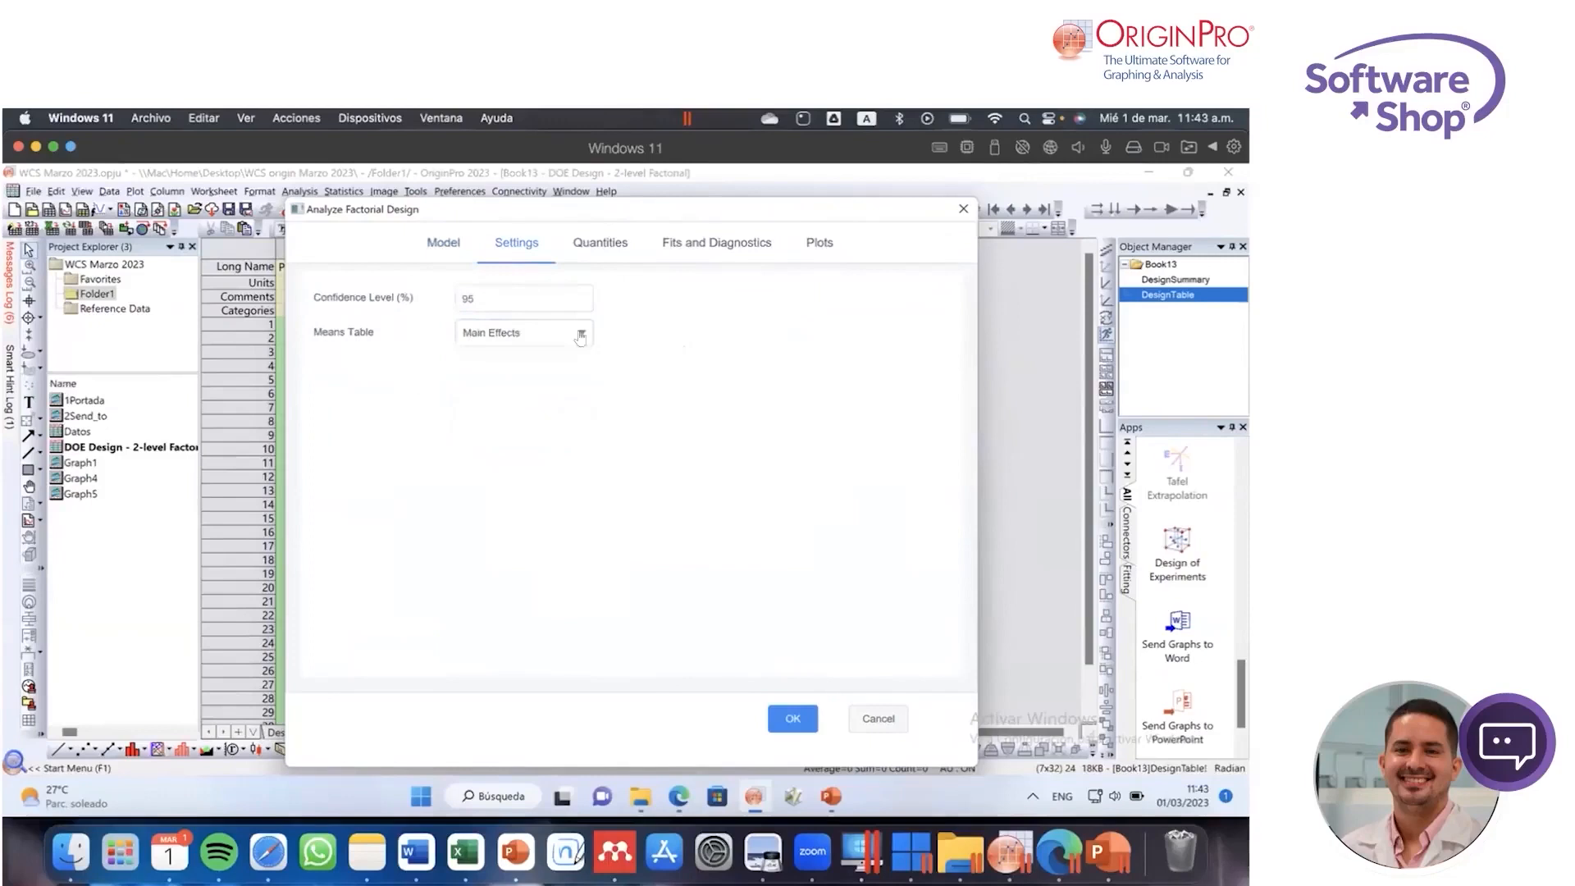
pyautogui.click(550, 334)
pyautogui.click(578, 415)
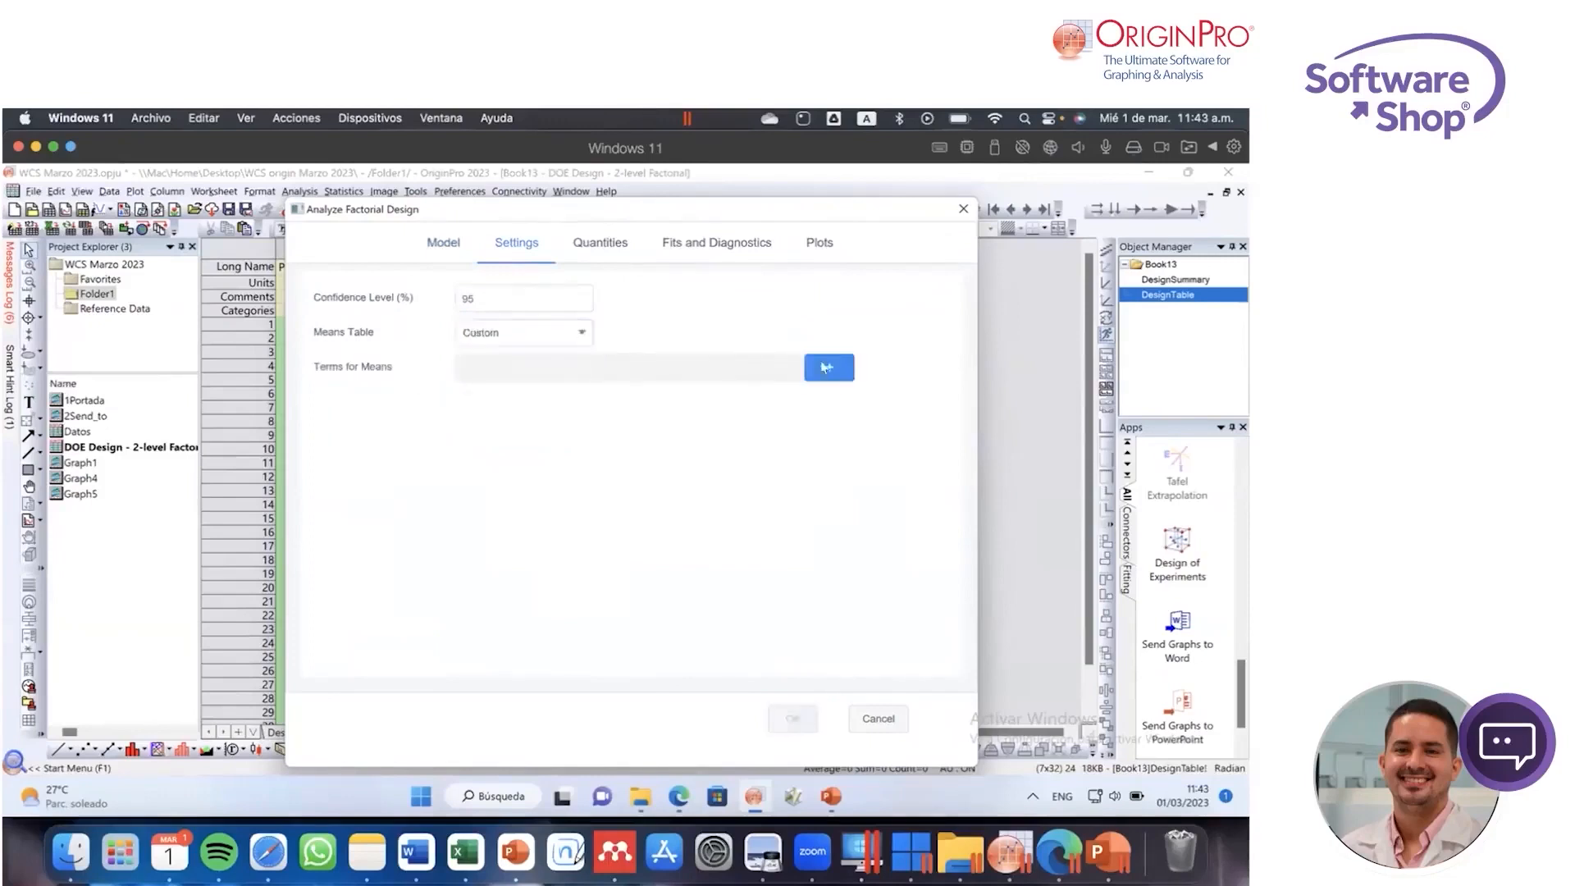
# Step: Select Pases, Material, Velocidad and their three two-way interactions as the terms for means
pyautogui.click(822, 367)
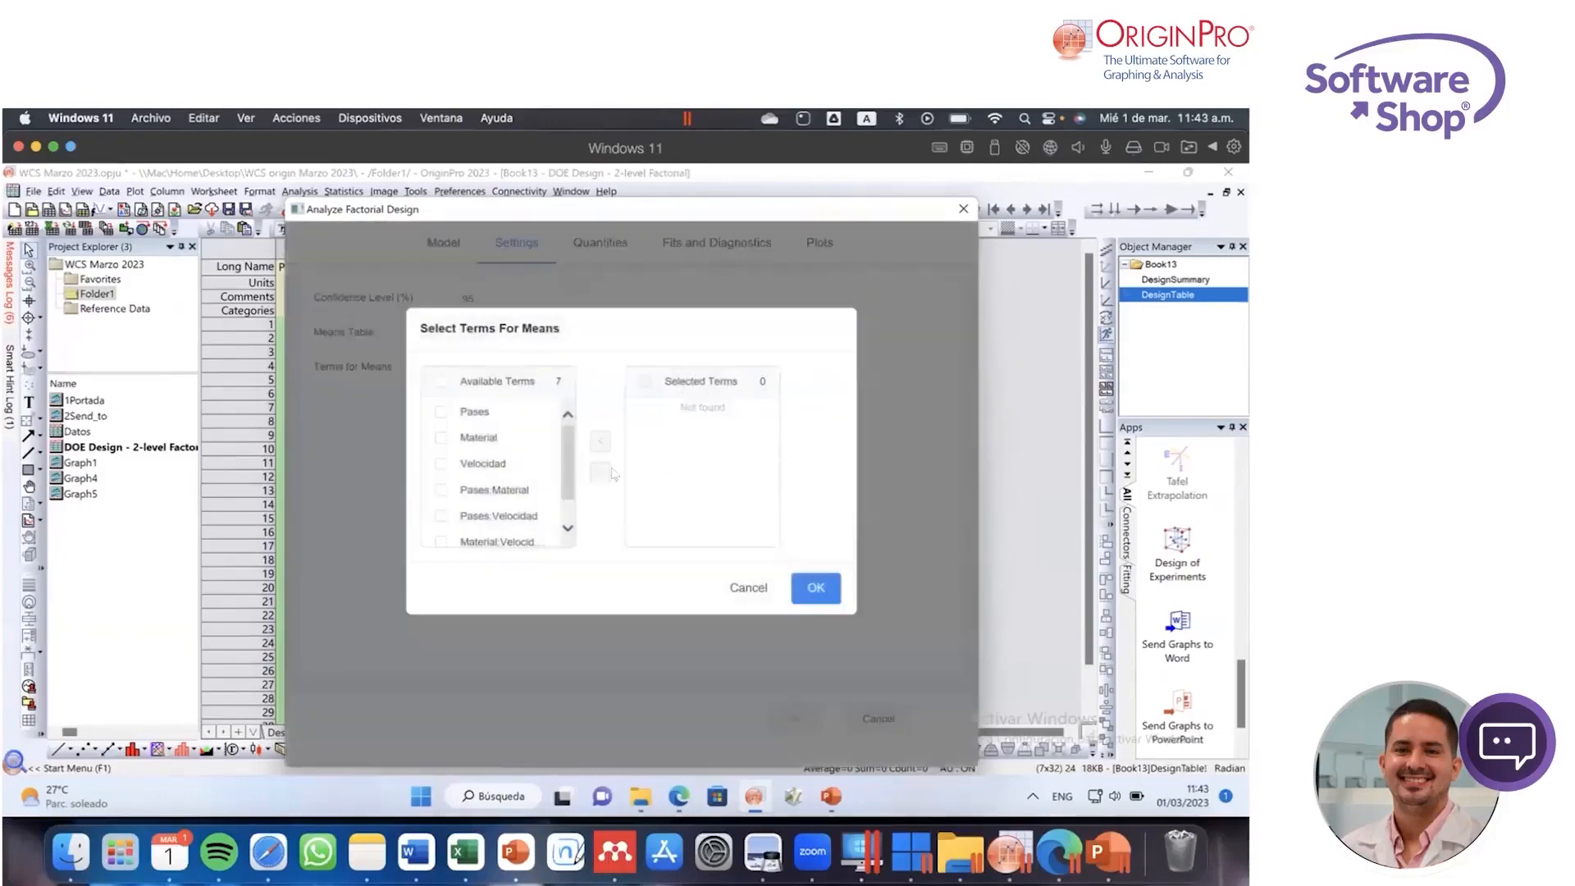
pyautogui.moveTo(565, 455)
pyautogui.mouseDown()
pyautogui.moveTo(566, 470)
pyautogui.moveTo(565, 451)
pyautogui.mouseUp()
pyautogui.click(441, 411)
pyautogui.click(440, 437)
pyautogui.click(441, 463)
pyautogui.click(440, 490)
pyautogui.click(441, 517)
pyautogui.scroll(-1, 443, 512)
pyautogui.click(441, 507)
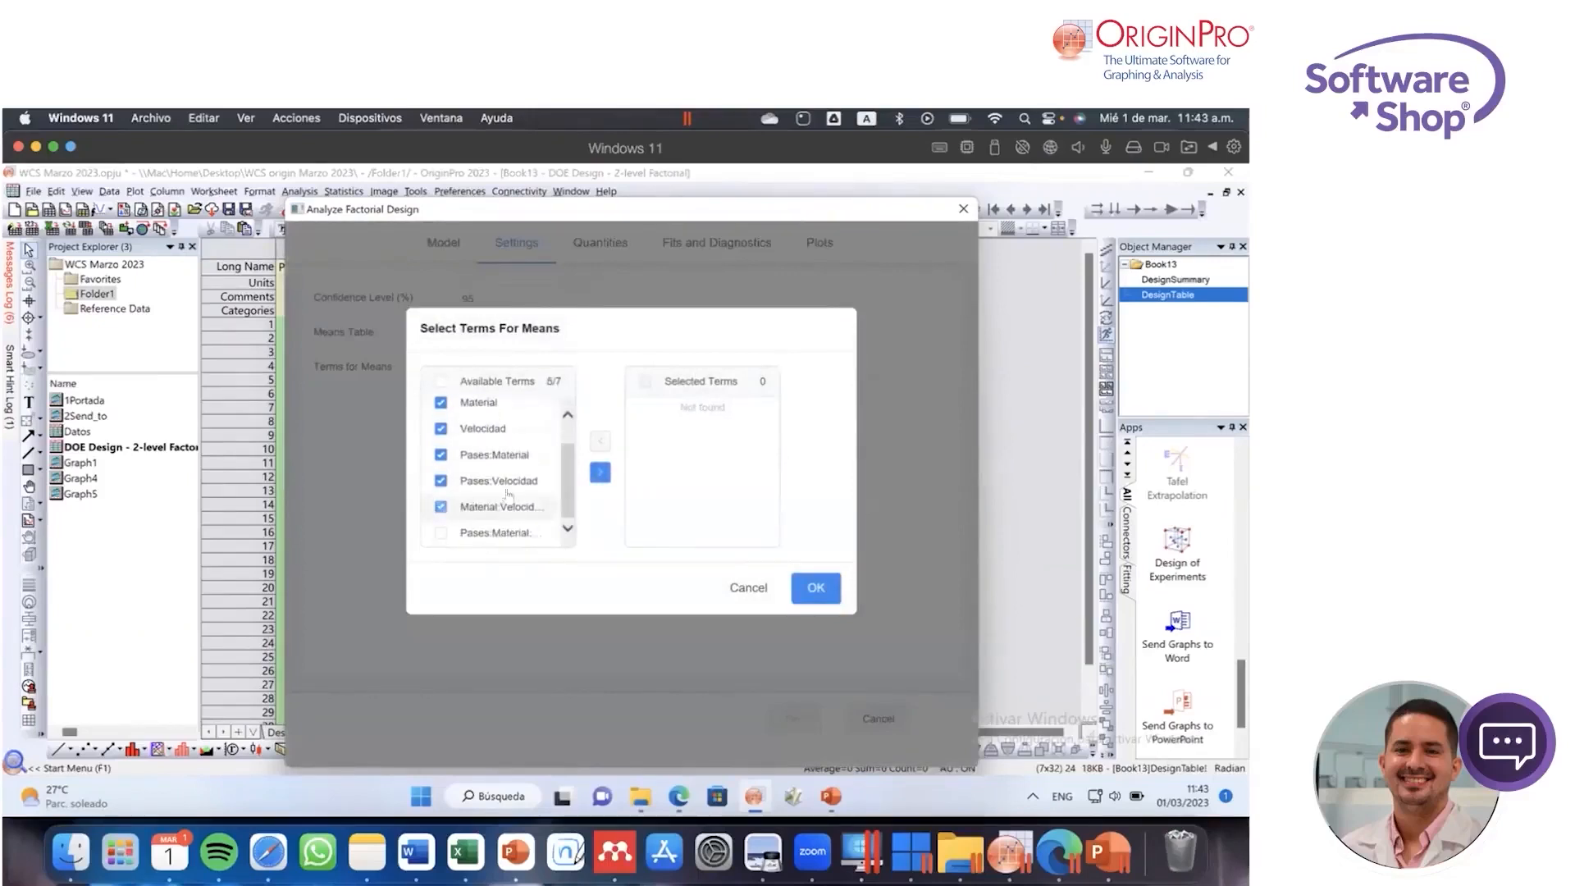
pyautogui.click(592, 478)
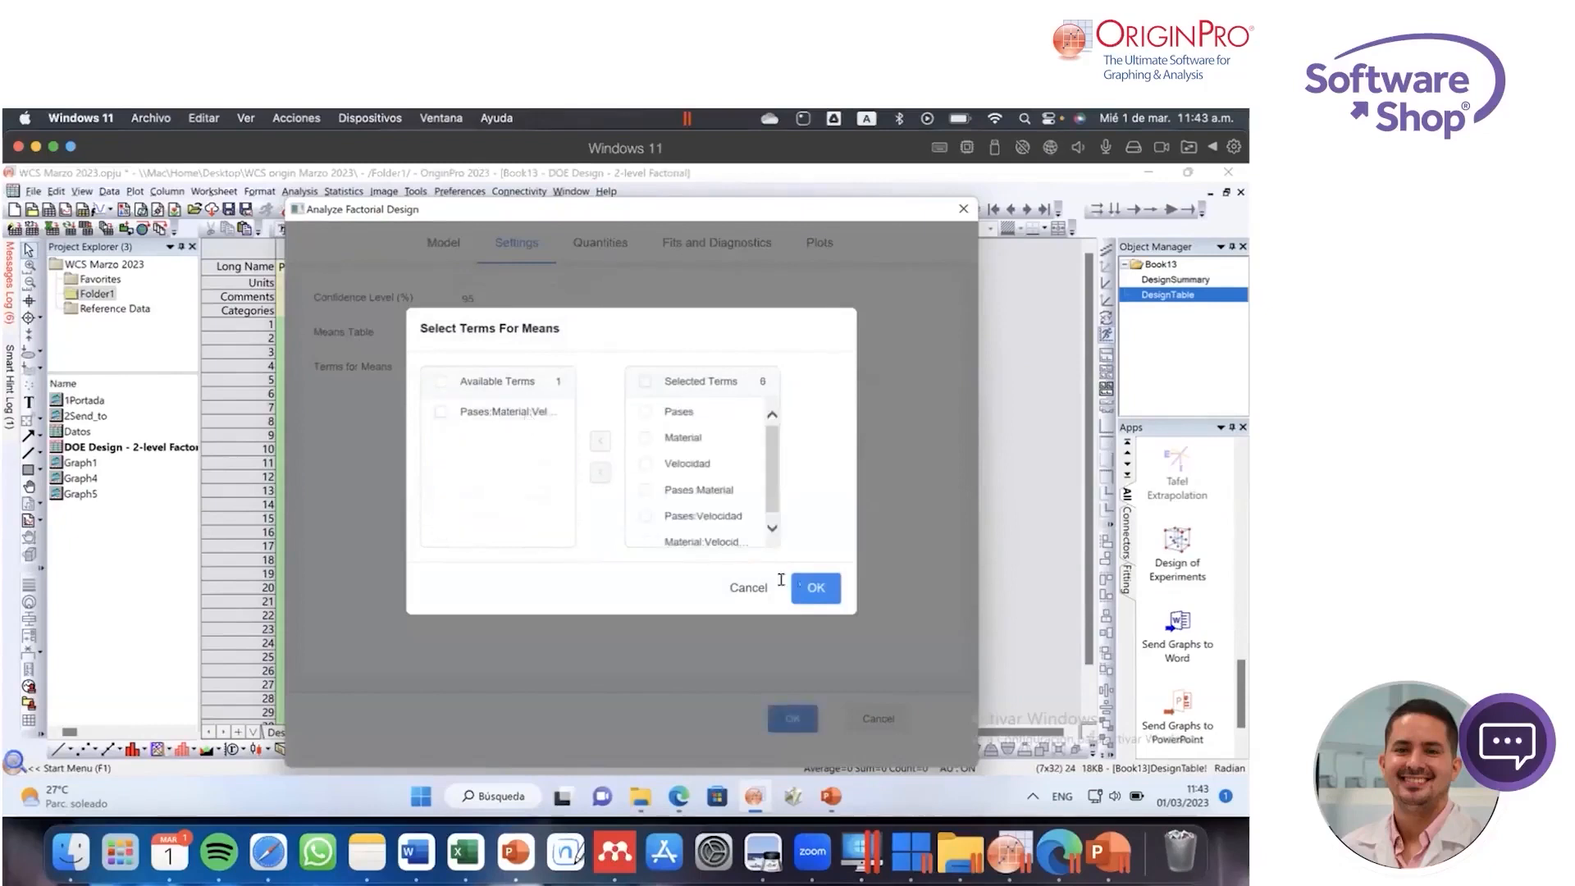
pyautogui.click(816, 588)
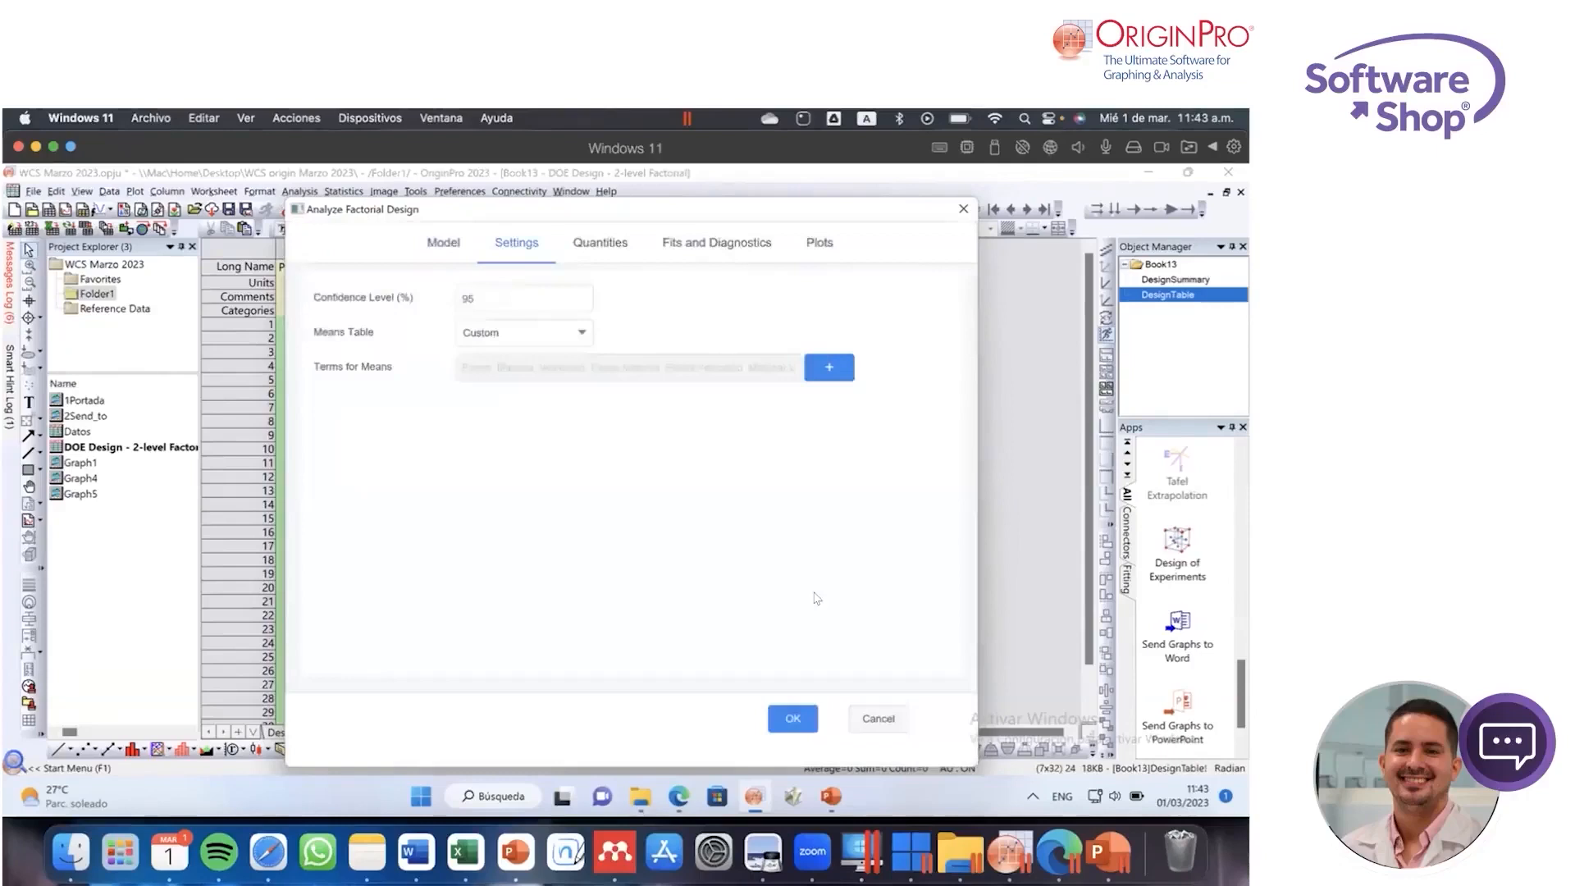
# Step: Review the quantities and plots options, run the factorial design analysis and close the Design of Experiments app
pyautogui.click(604, 253)
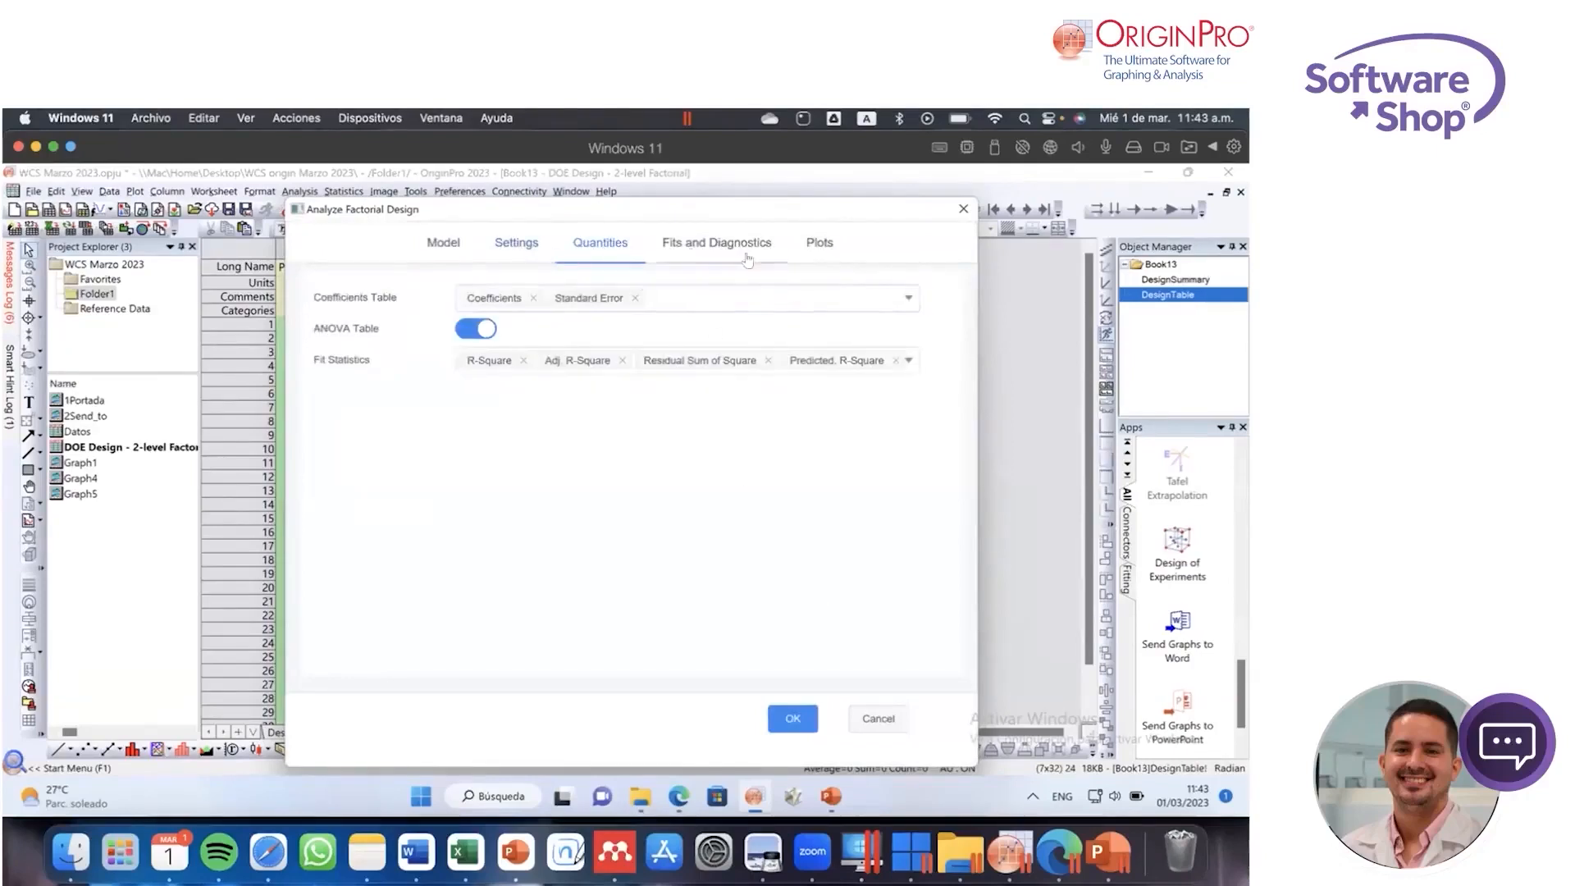
pyautogui.click(819, 242)
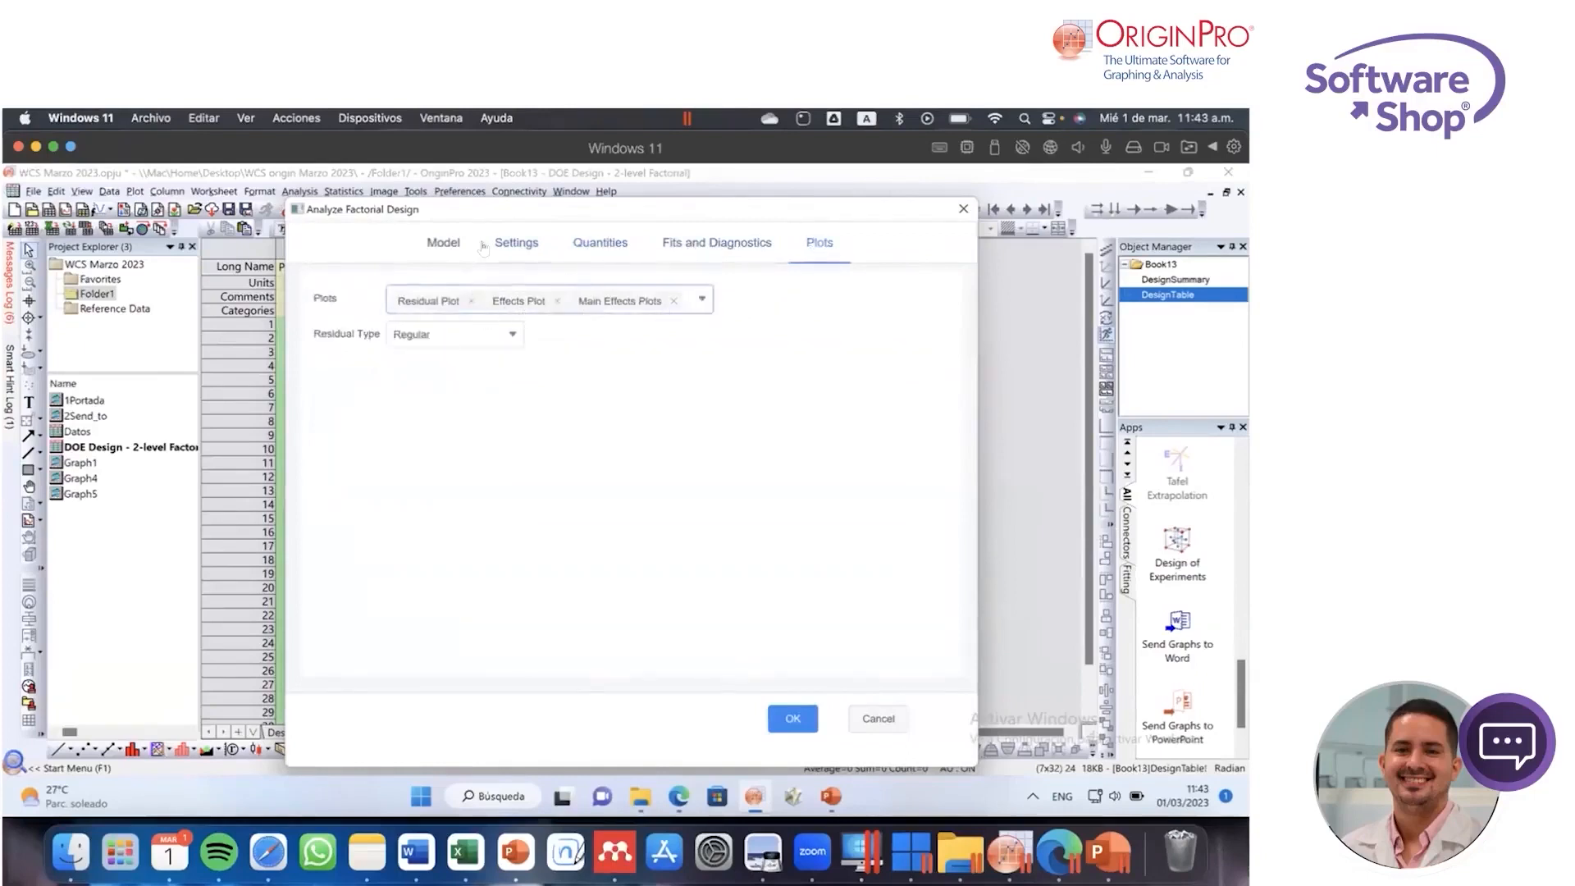
pyautogui.click(451, 245)
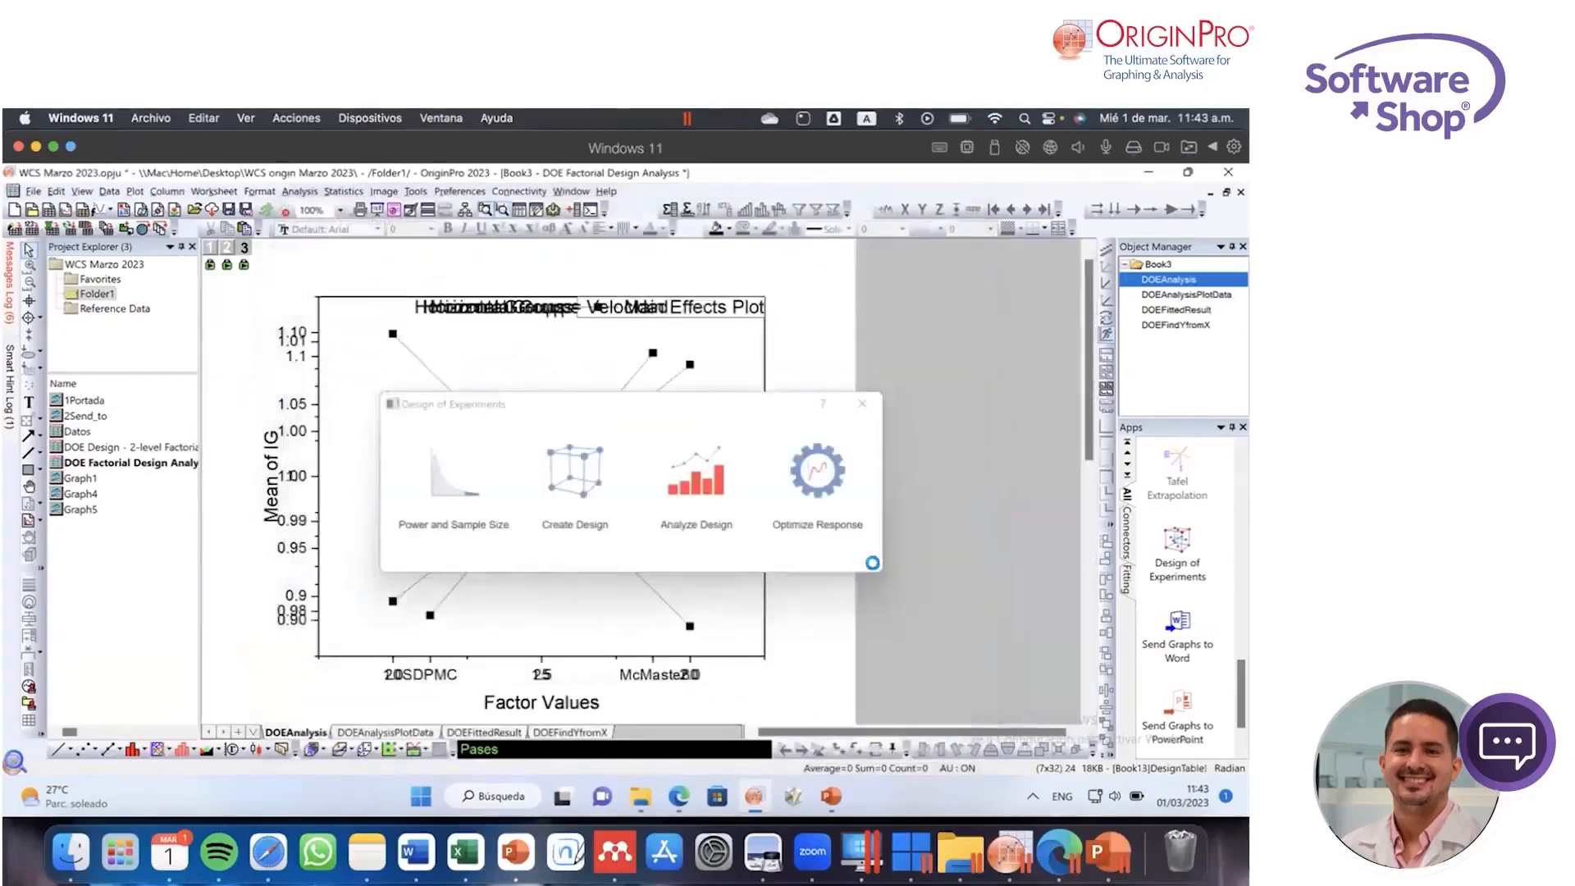
pyautogui.click(862, 407)
# Step: Examine the Statistics, ANOVA and Means tables and the plot thumbnails in the factorial analysis report
pyautogui.scroll(-2, 469, 518)
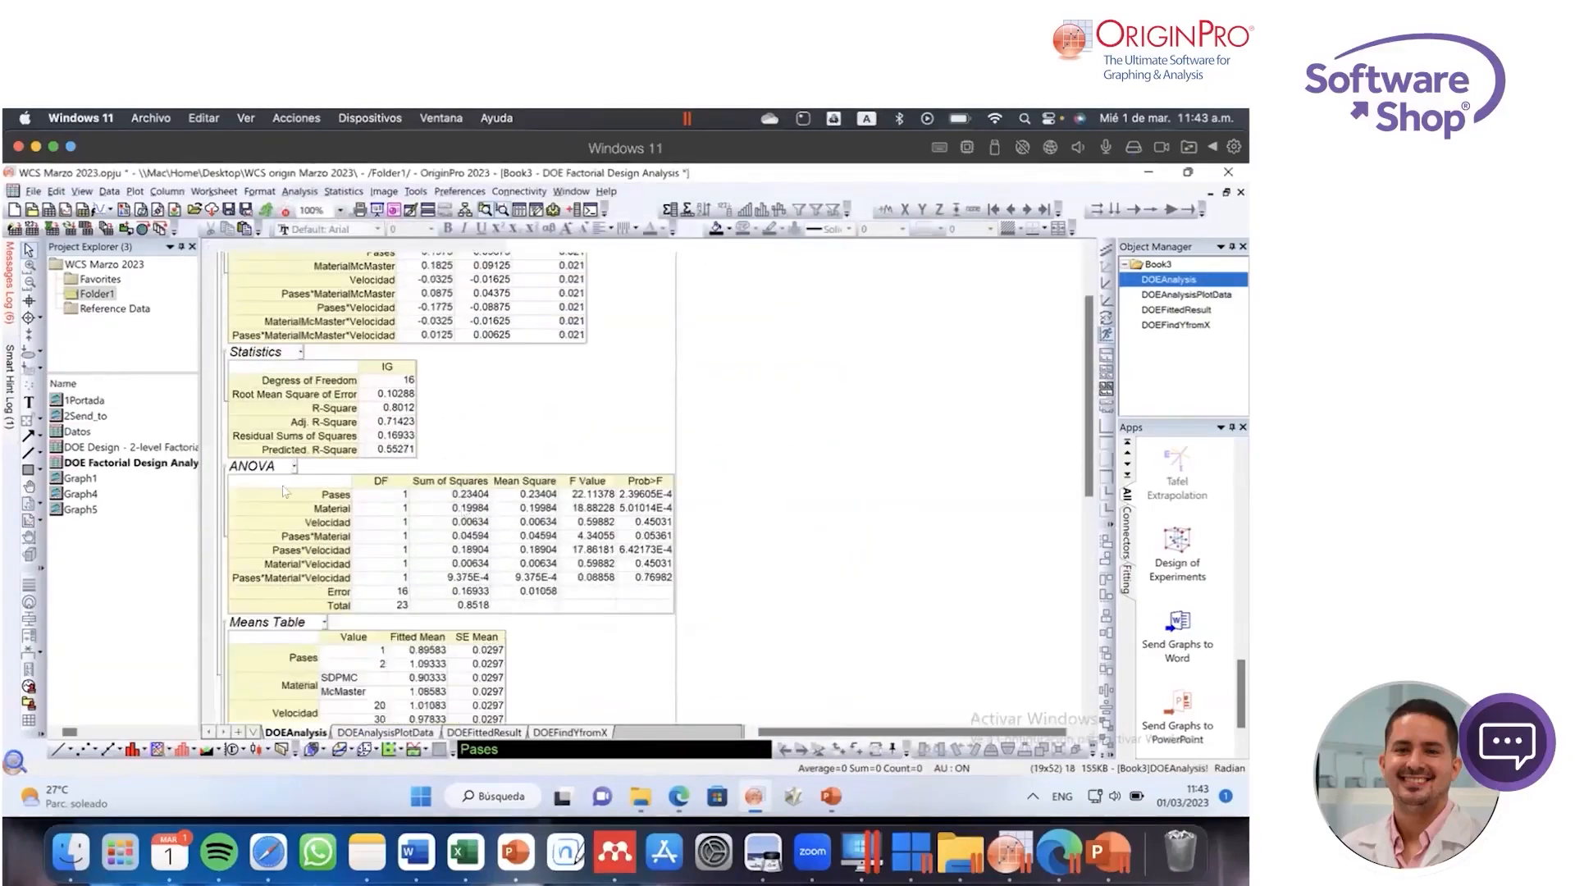
pyautogui.scroll(-3, 516, 570)
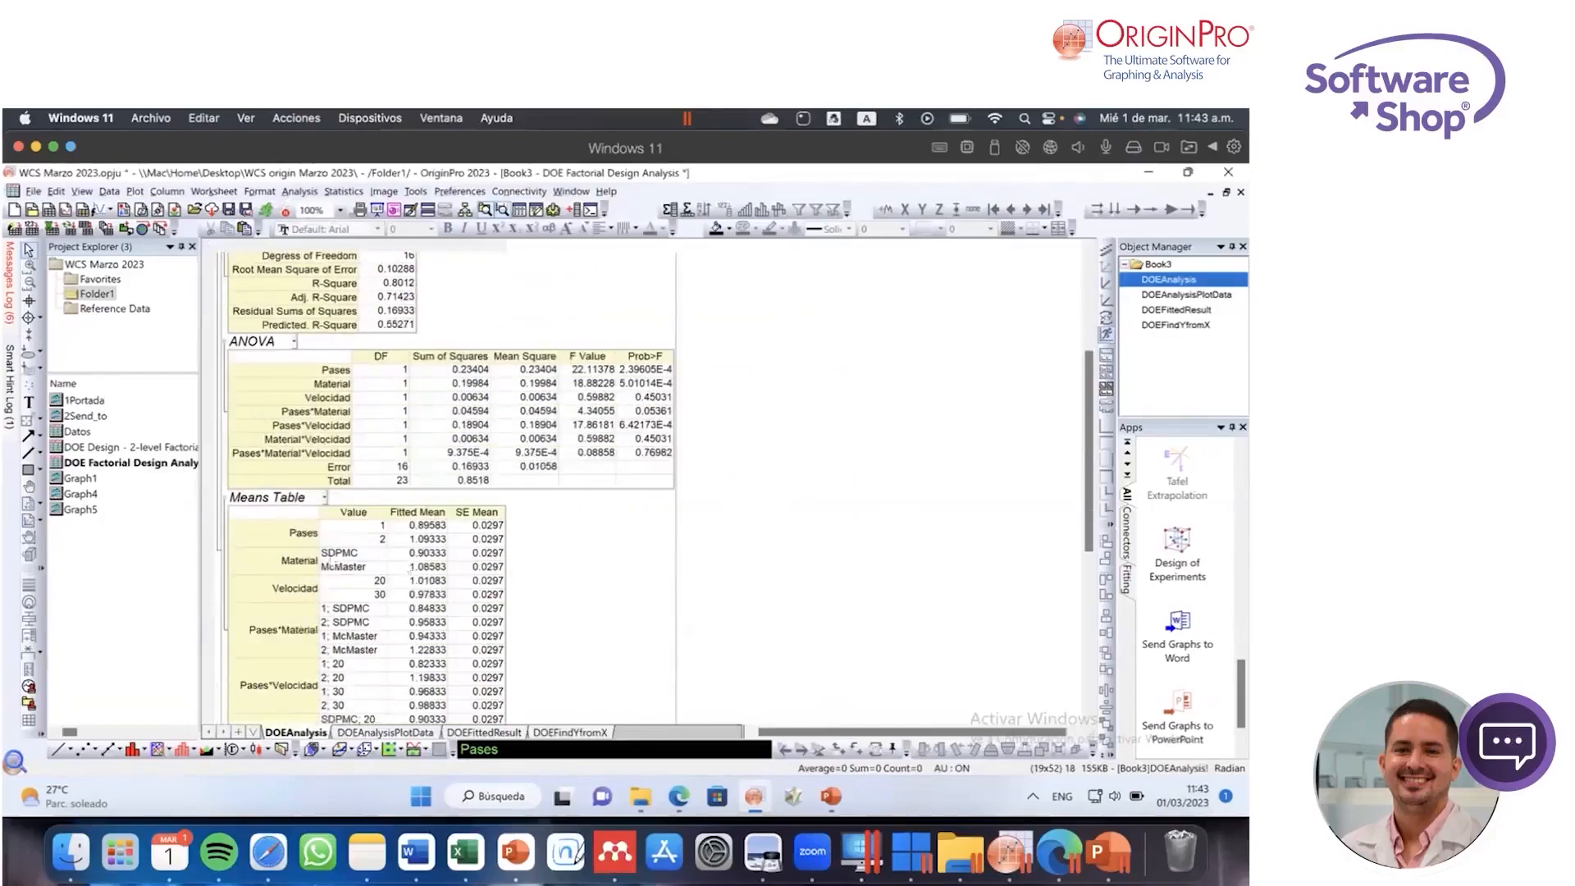
pyautogui.scroll(-2, 372, 529)
pyautogui.scroll(-3, 419, 548)
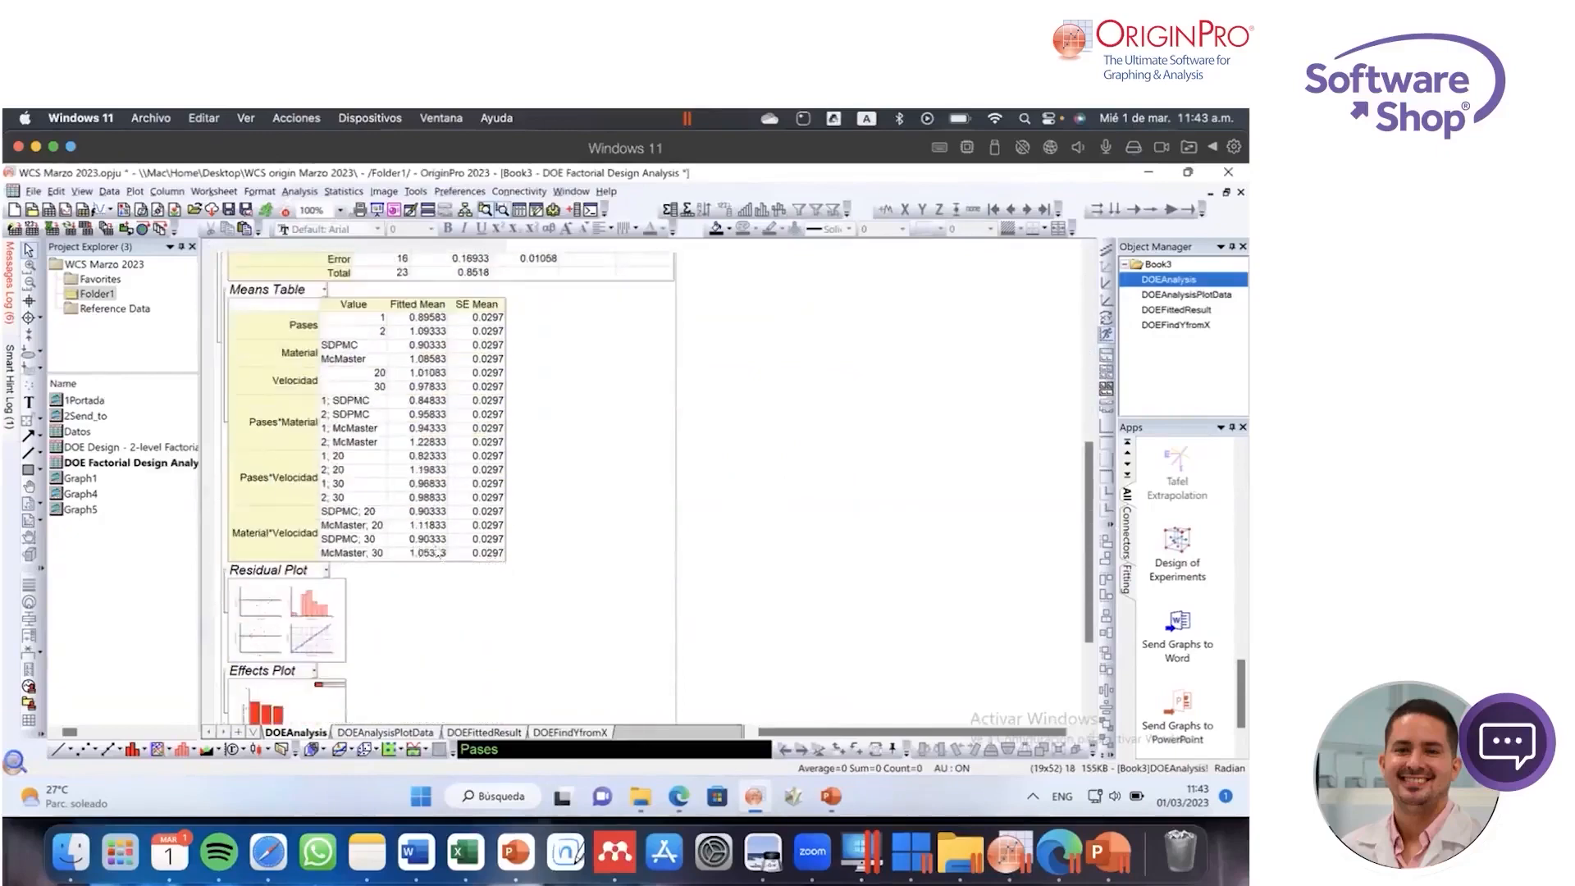
pyautogui.scroll(-2, 440, 552)
pyautogui.scroll(-2, 441, 548)
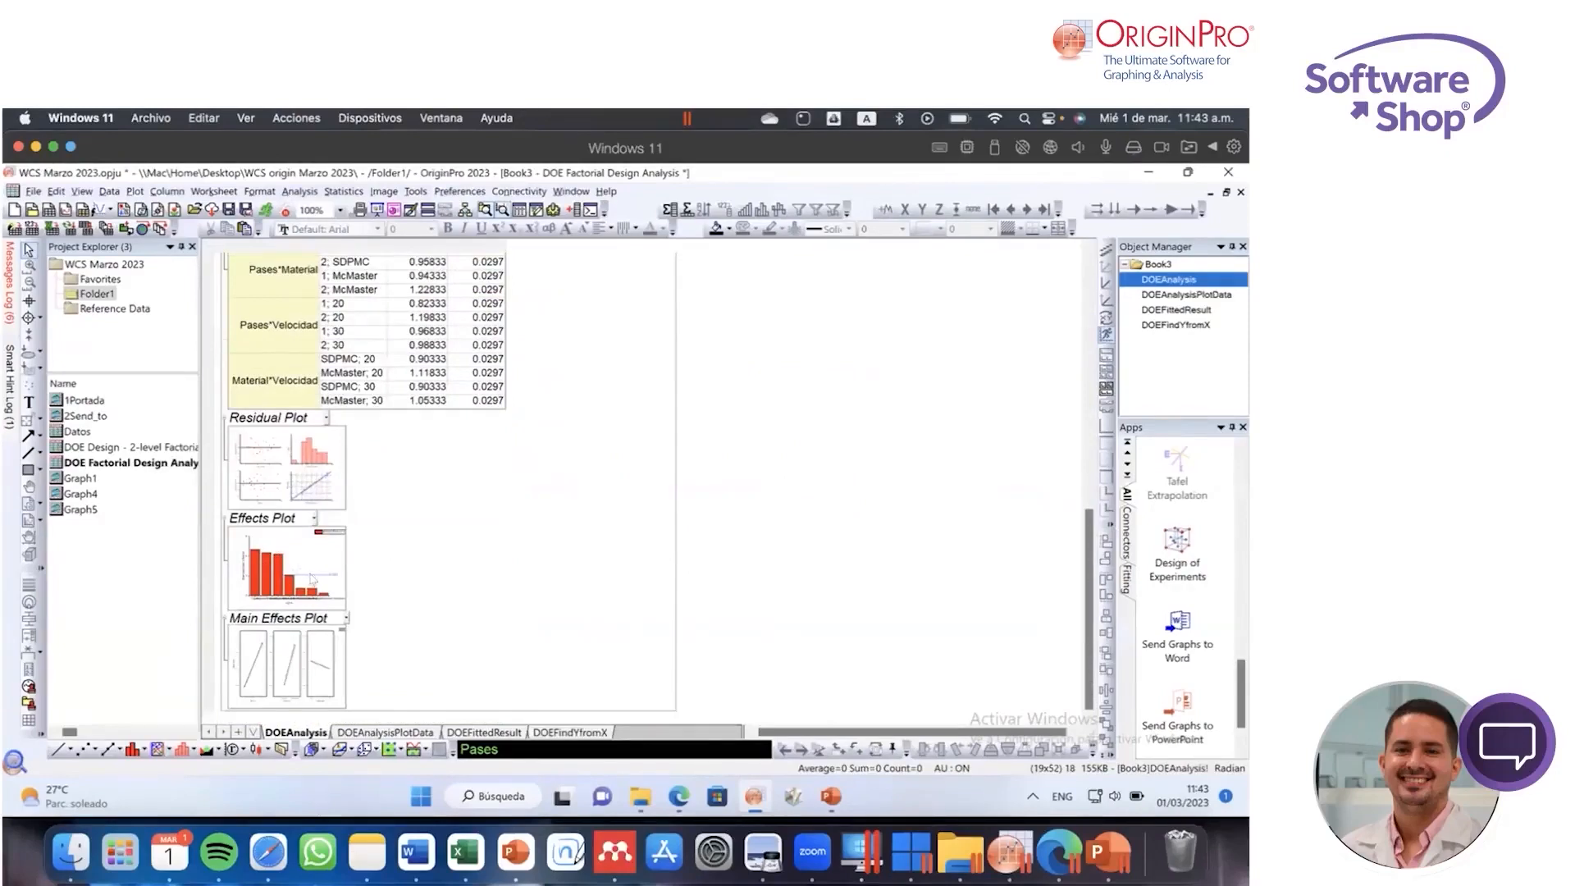
# Step: Open the Residual Plot from the report to examine its four panels, and close it again
pyautogui.click(310, 466)
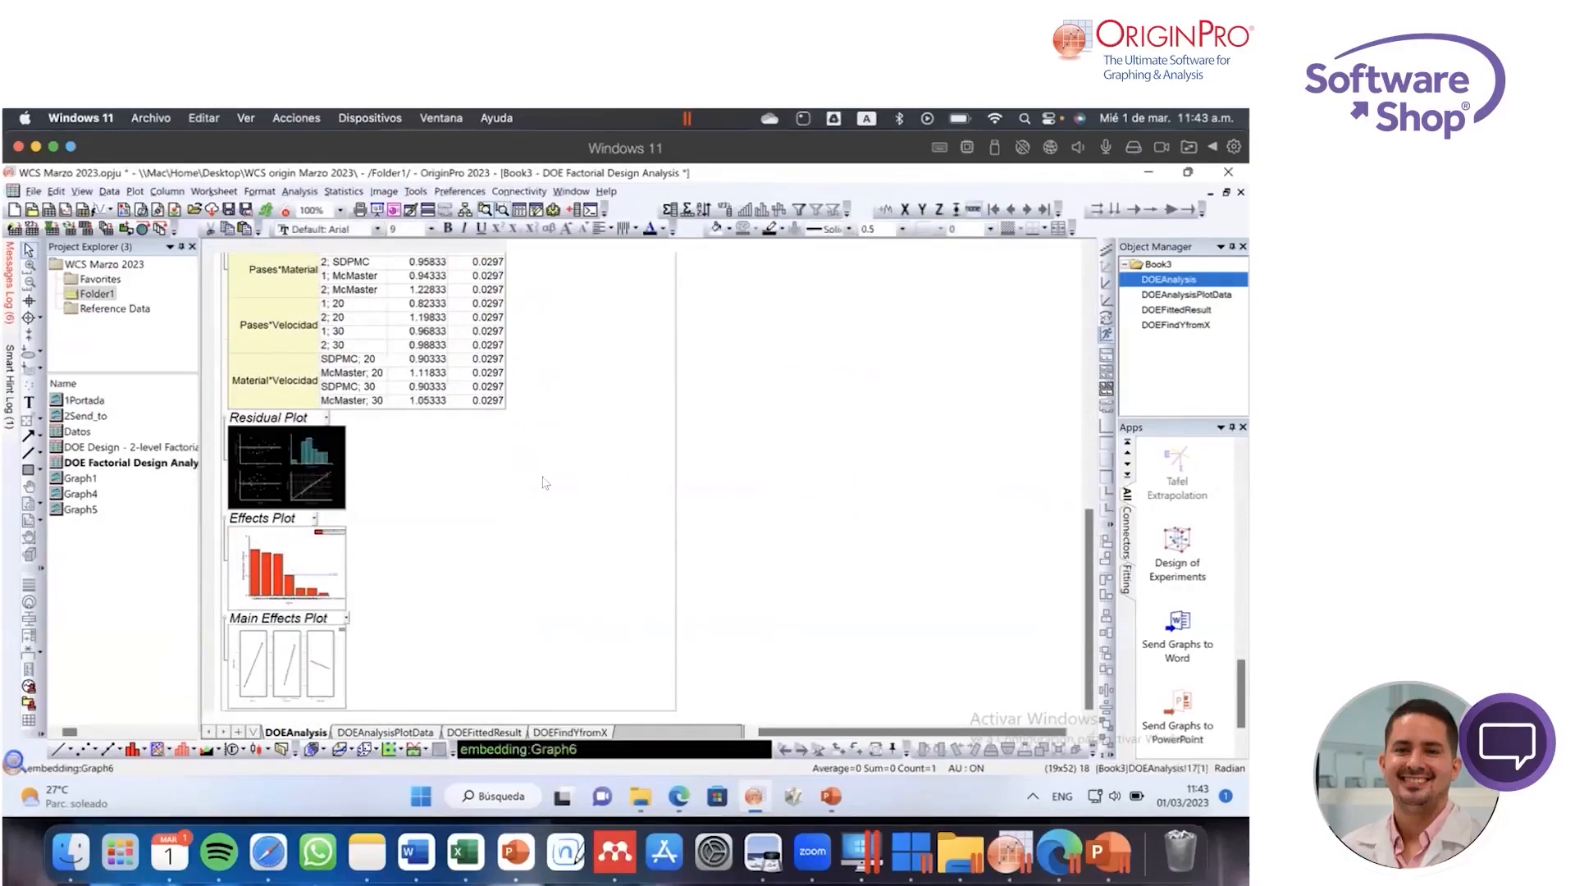
pyautogui.doubleClick(324, 460)
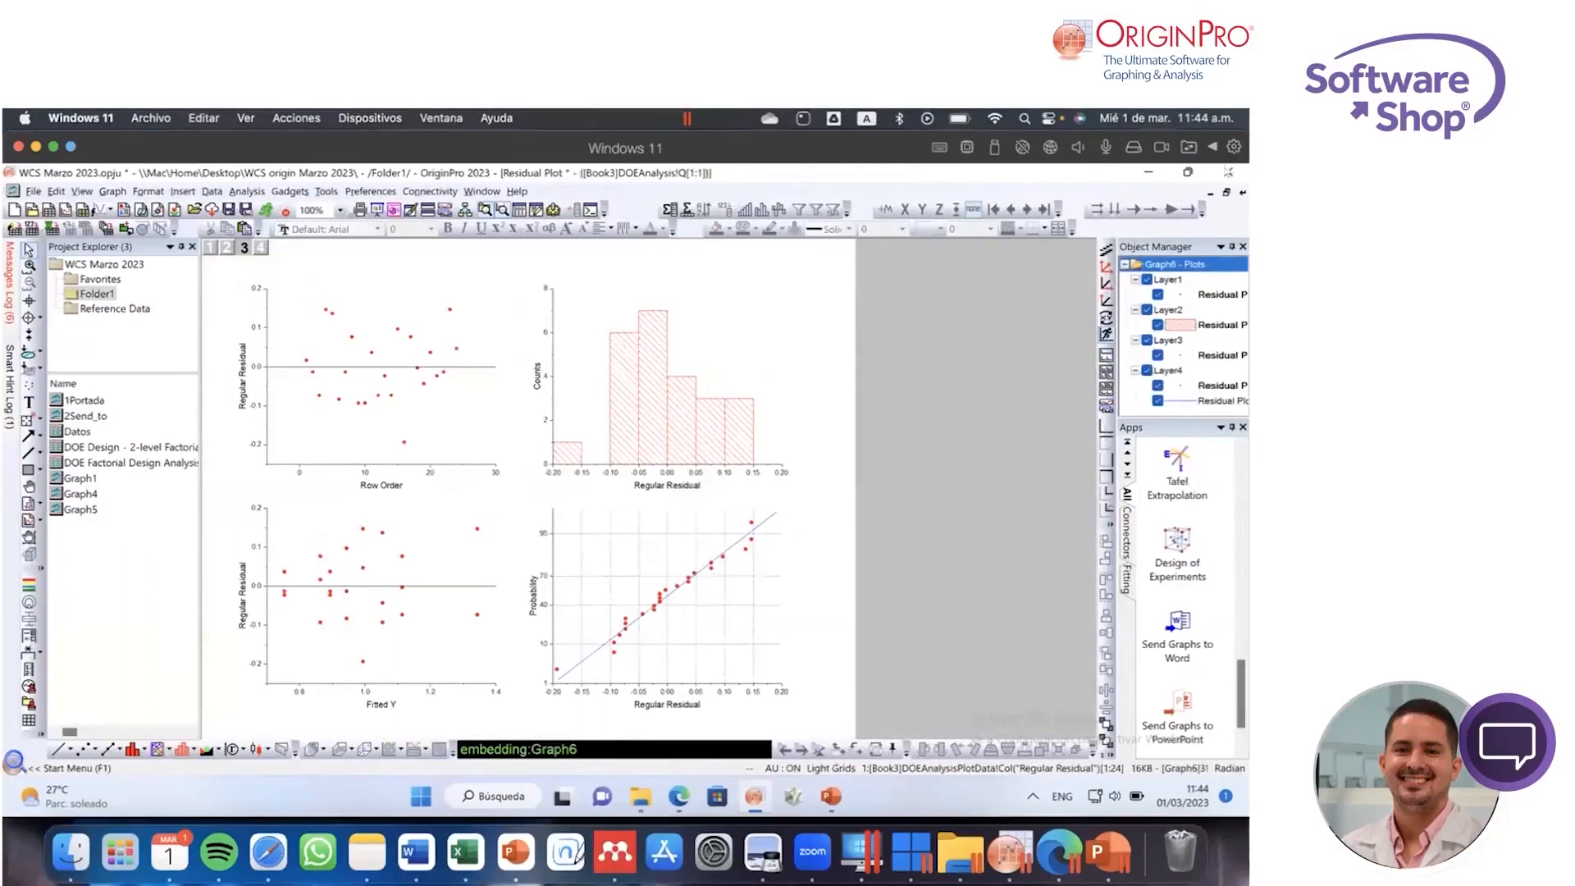
pyautogui.click(1242, 193)
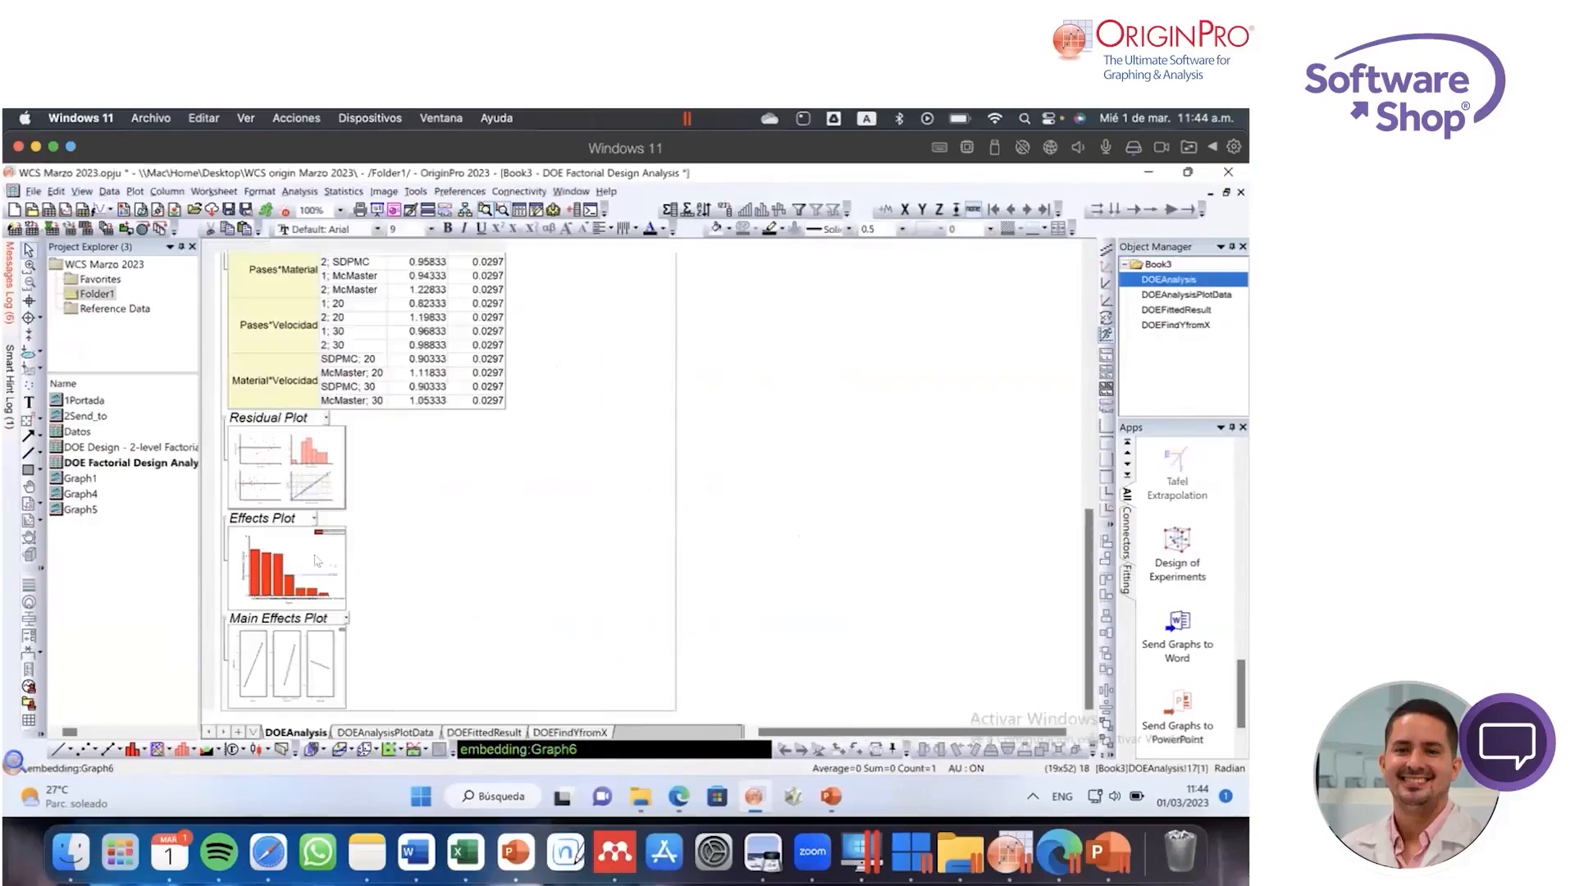
# Step: Examine the Effects Plot of IG and its Pases*Velocidad bar, close it and view the Main Effects Plot
pyautogui.doubleClick(318, 561)
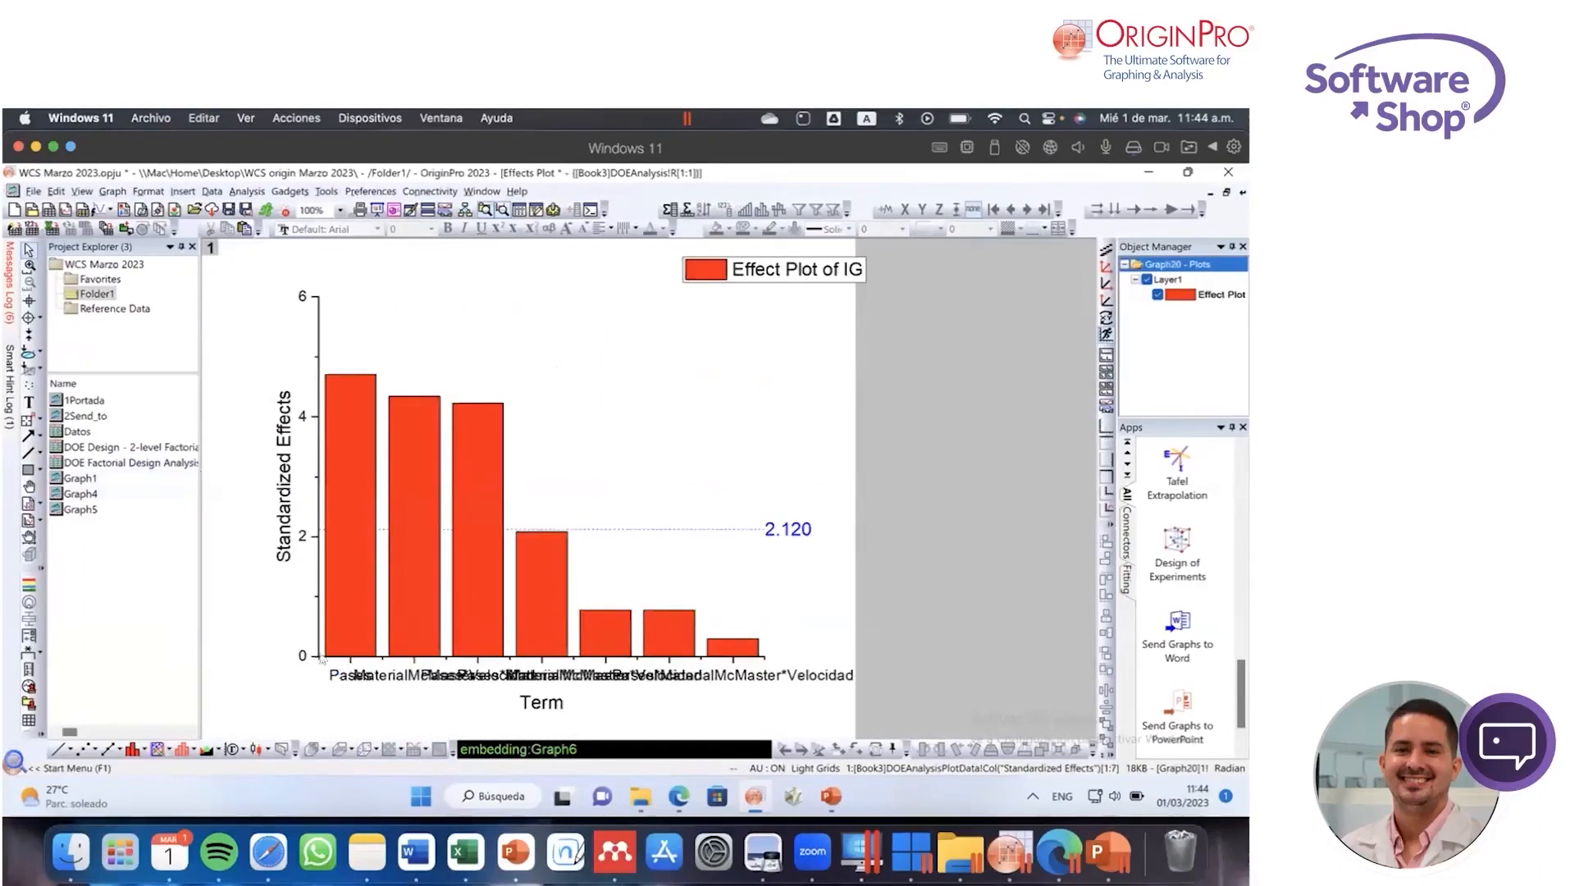
pyautogui.click(339, 675)
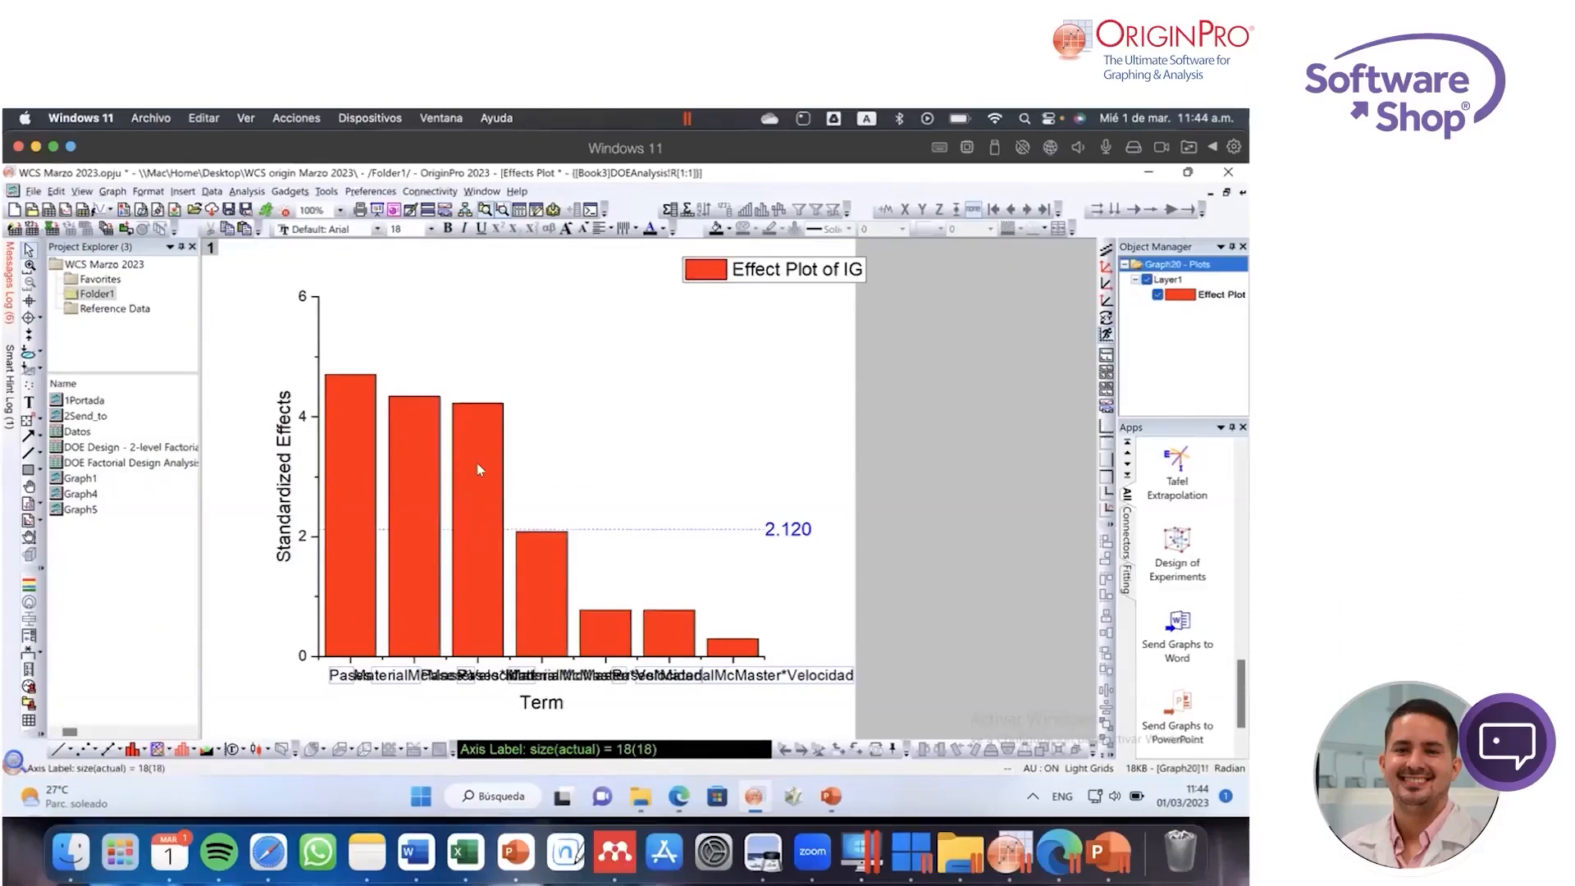
pyautogui.moveTo(476, 463)
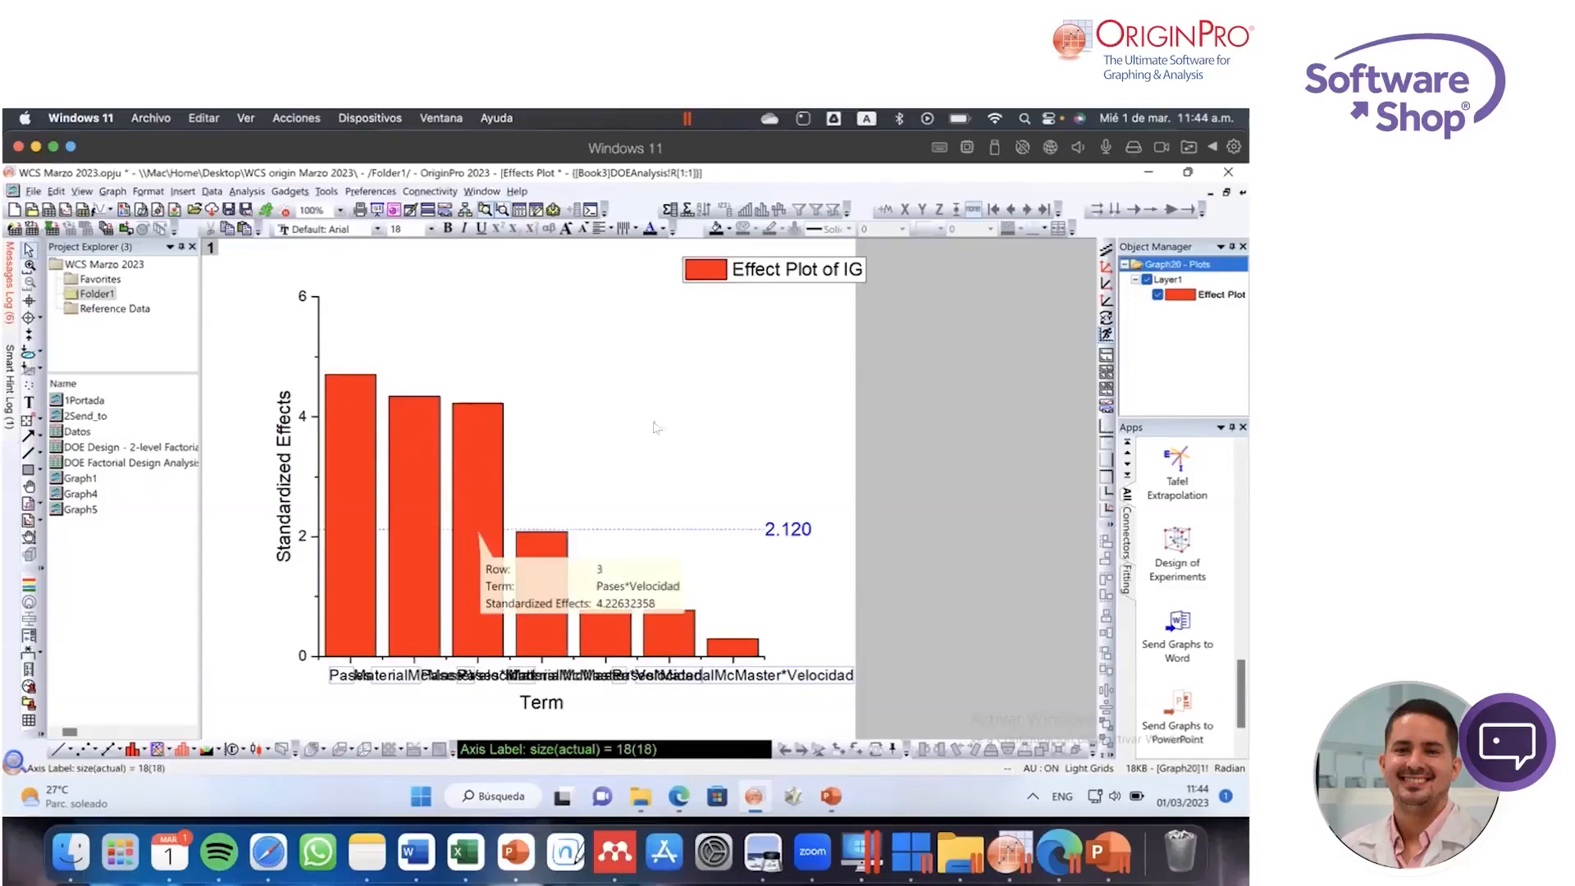
pyautogui.click(1242, 193)
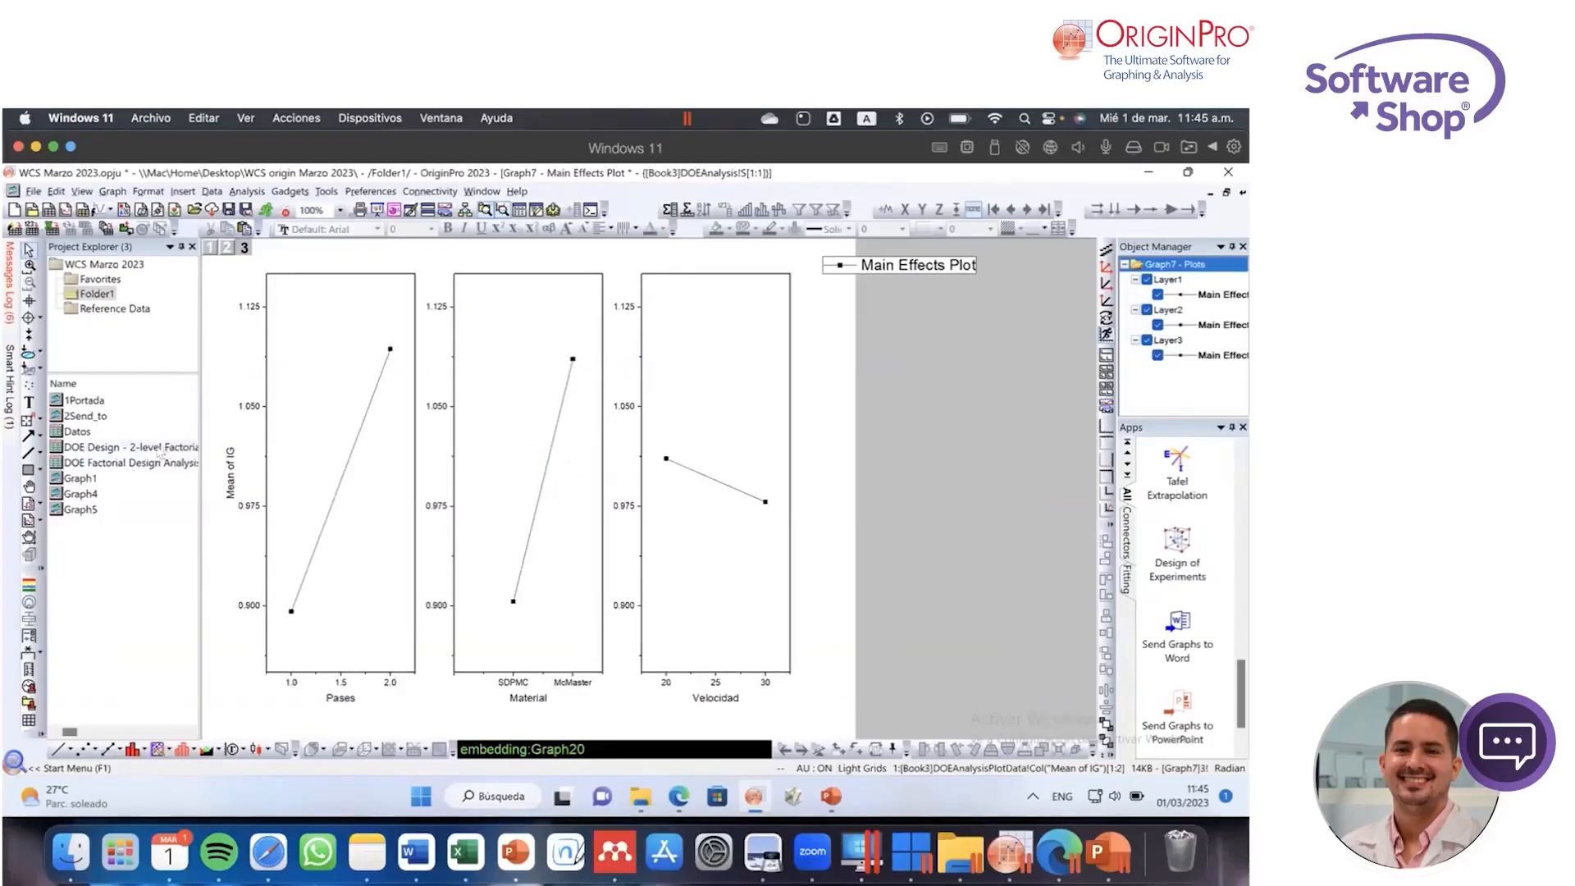
# Step: Return to the DOE Factorial Design Analysis workbook and view its DOEAnalysisPlotData, DOEFittedResult and DOEFindYfromX sheets
pyautogui.doubleClick(150, 457)
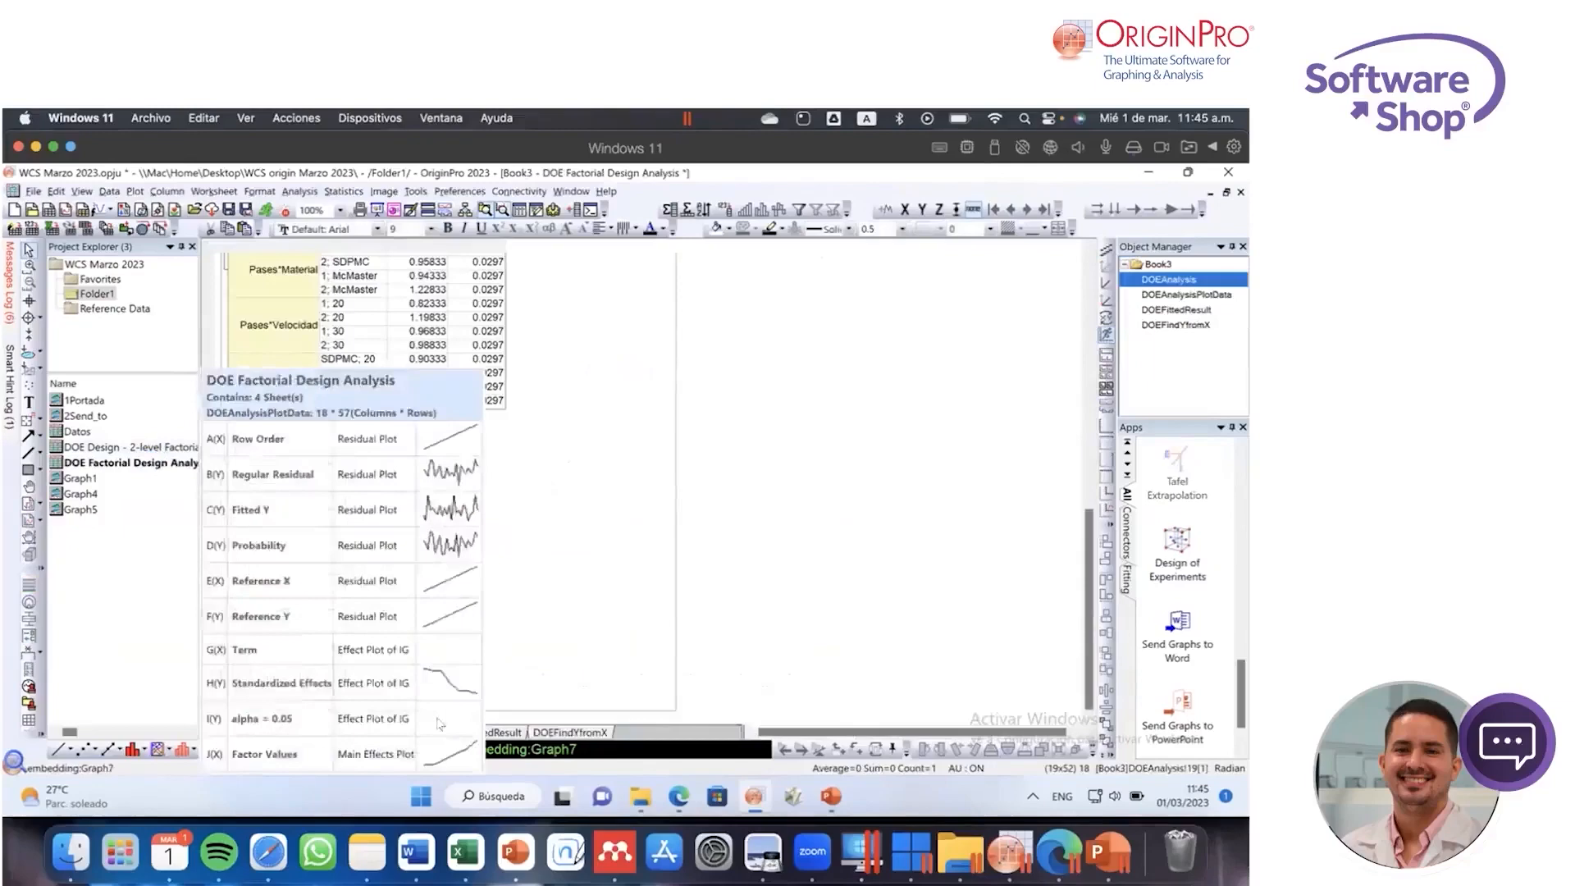
pyautogui.click(425, 732)
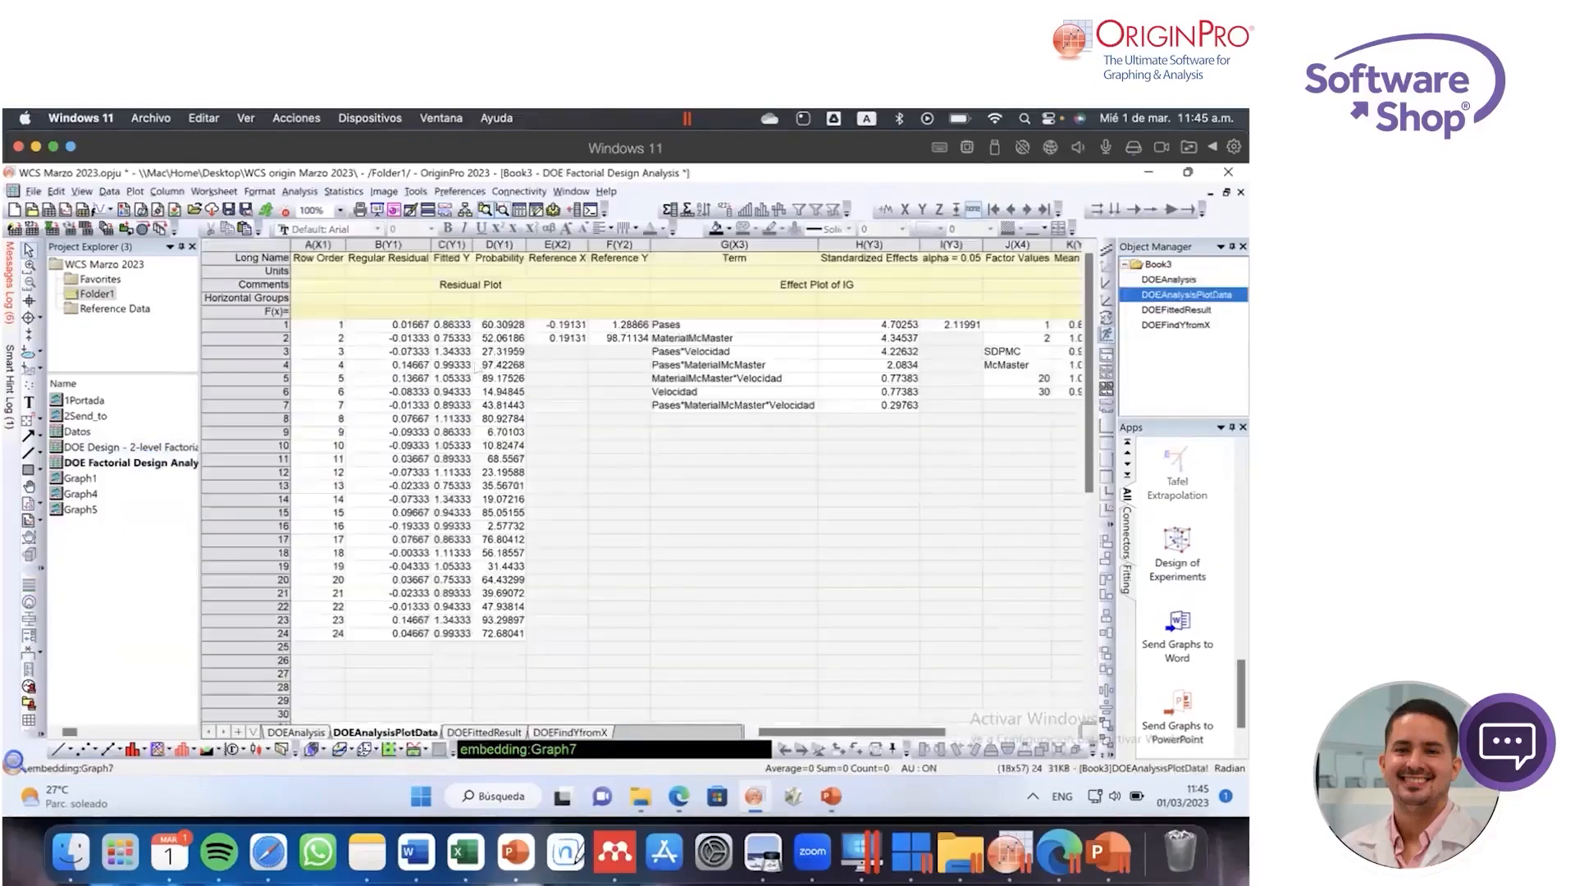
pyautogui.click(494, 731)
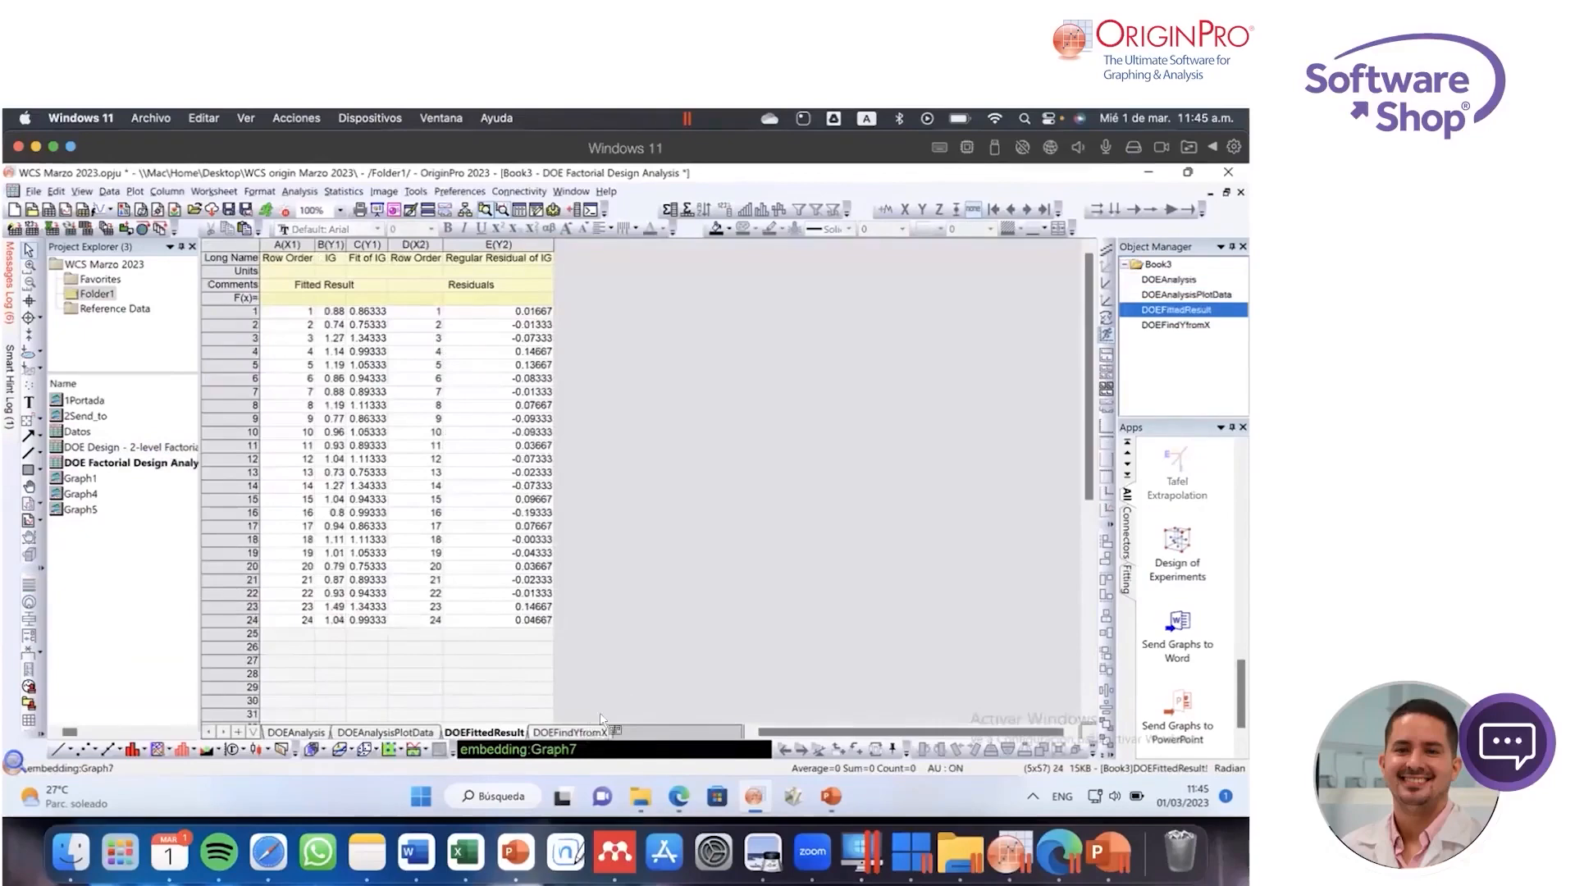
pyautogui.click(592, 735)
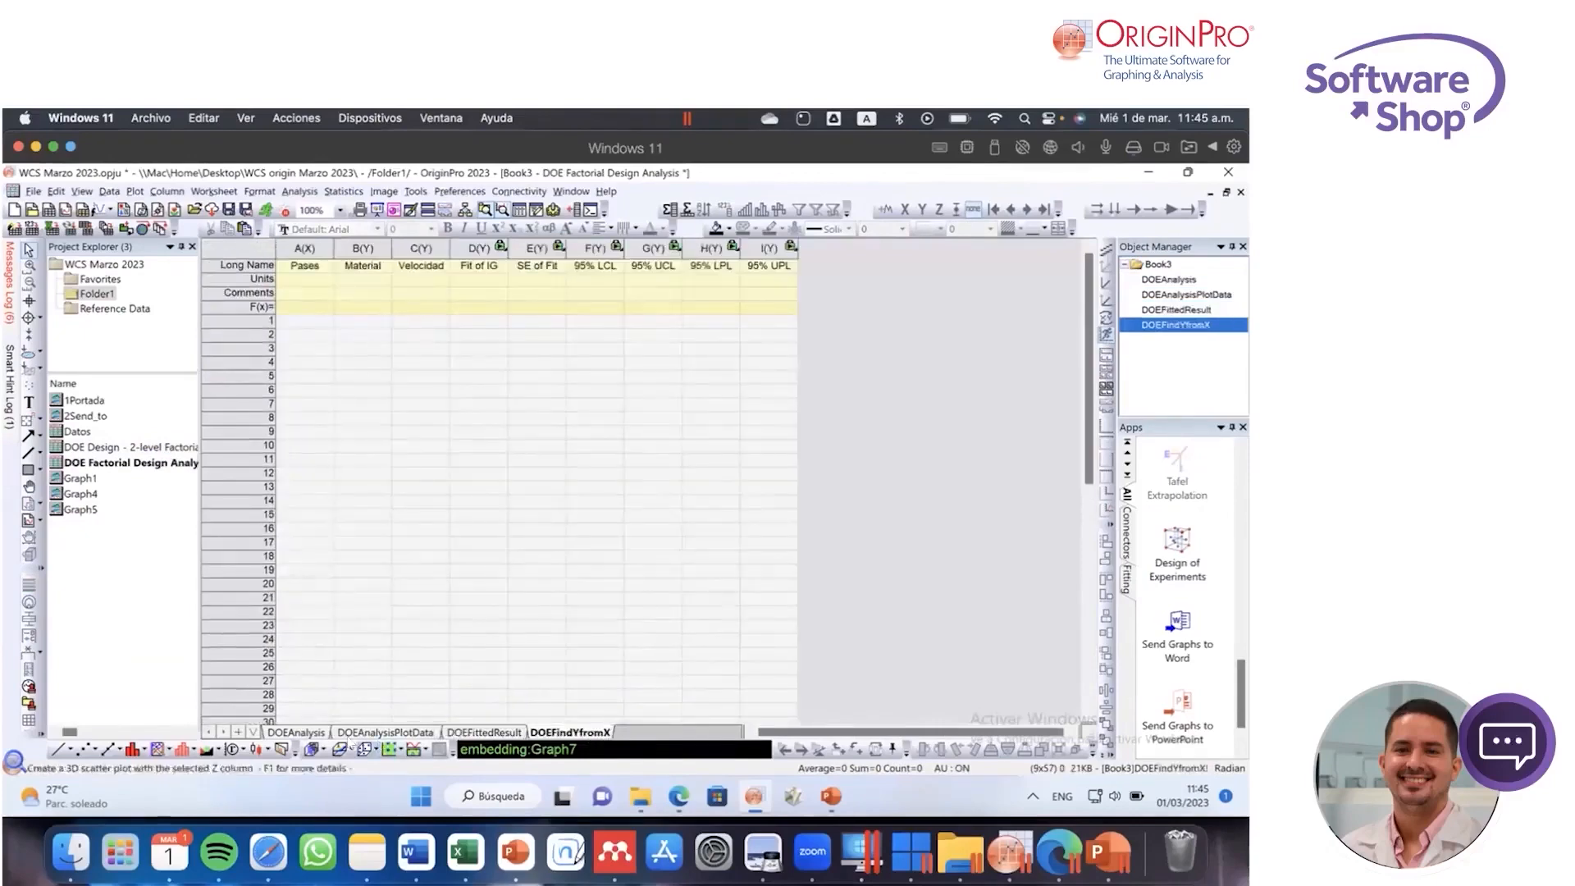
# Step: Return to the DOEAnalysis sheet and review the ANOVA, Statistics and Coded Coefficients tables
pyautogui.click(300, 732)
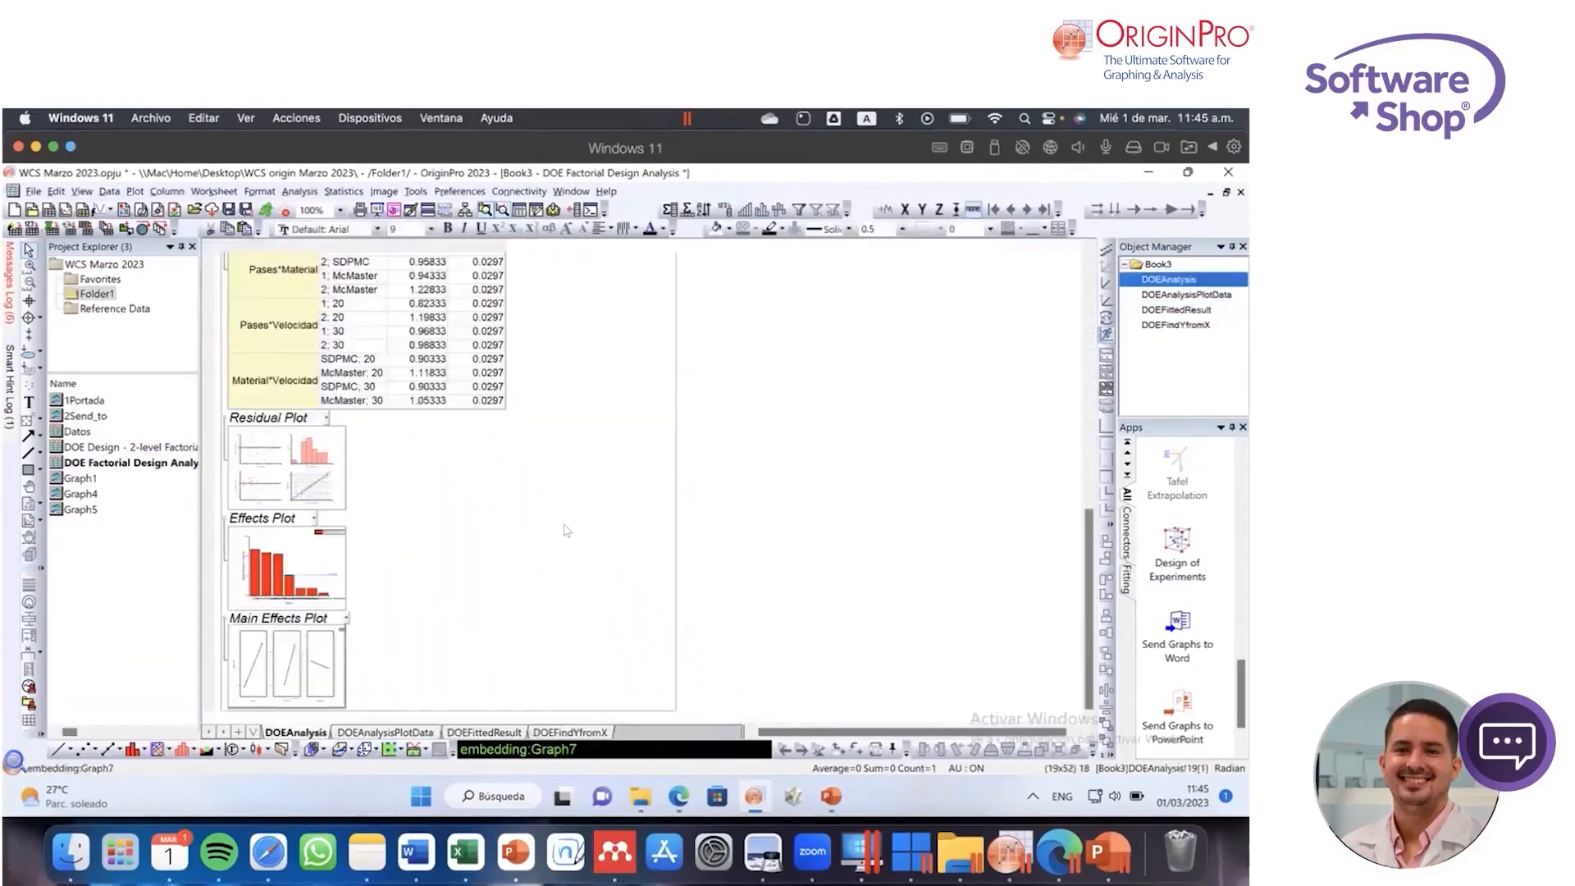
pyautogui.scroll(5, 591, 533)
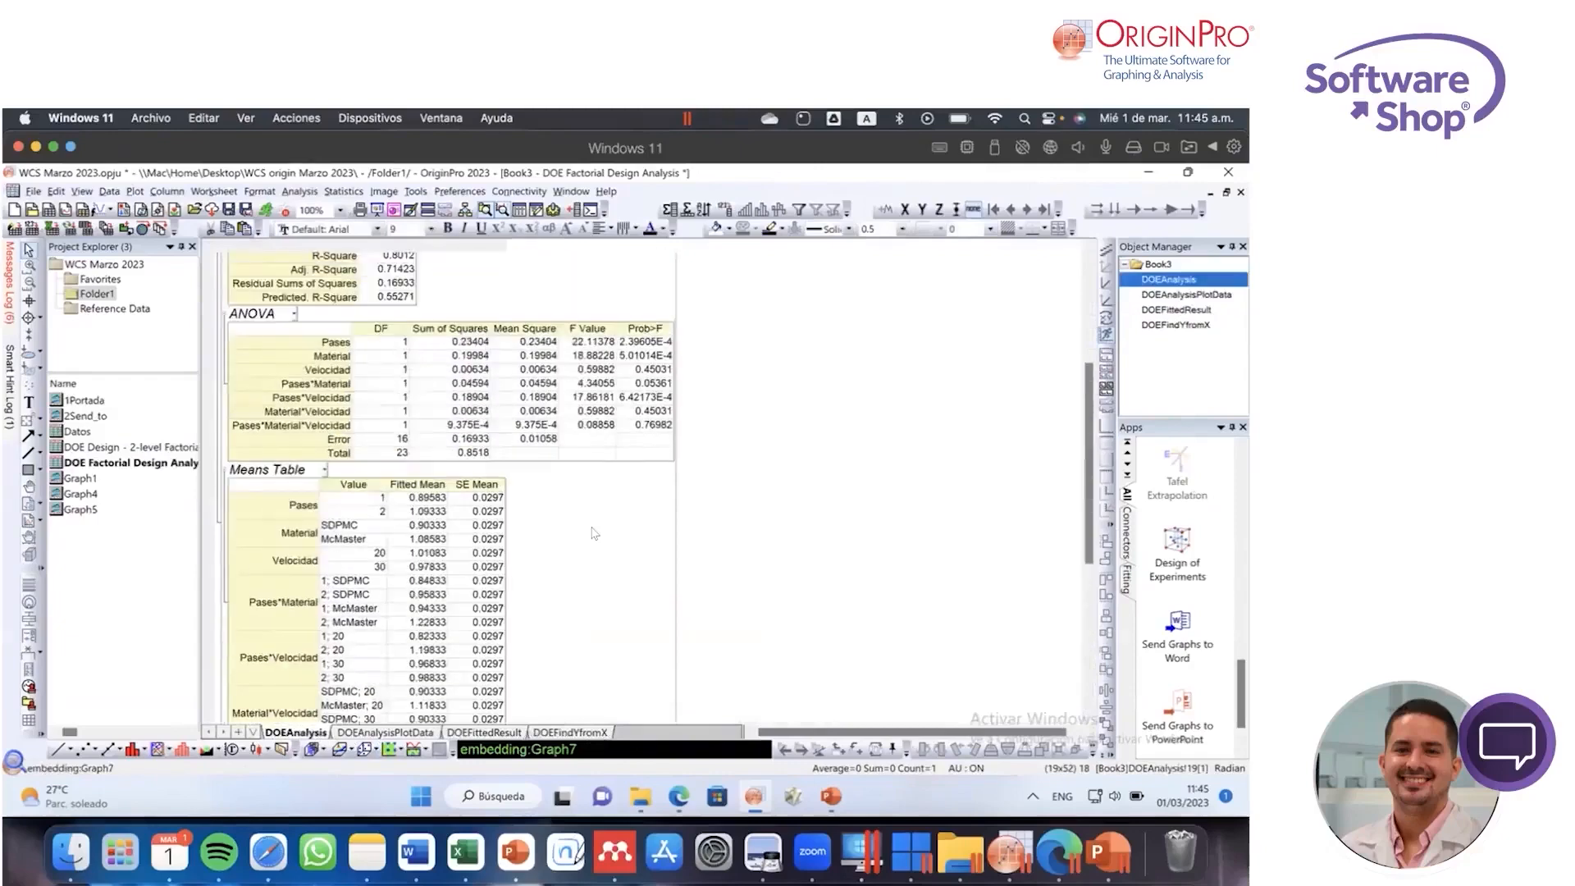
pyautogui.scroll(3, 636, 353)
pyautogui.scroll(2, 628, 415)
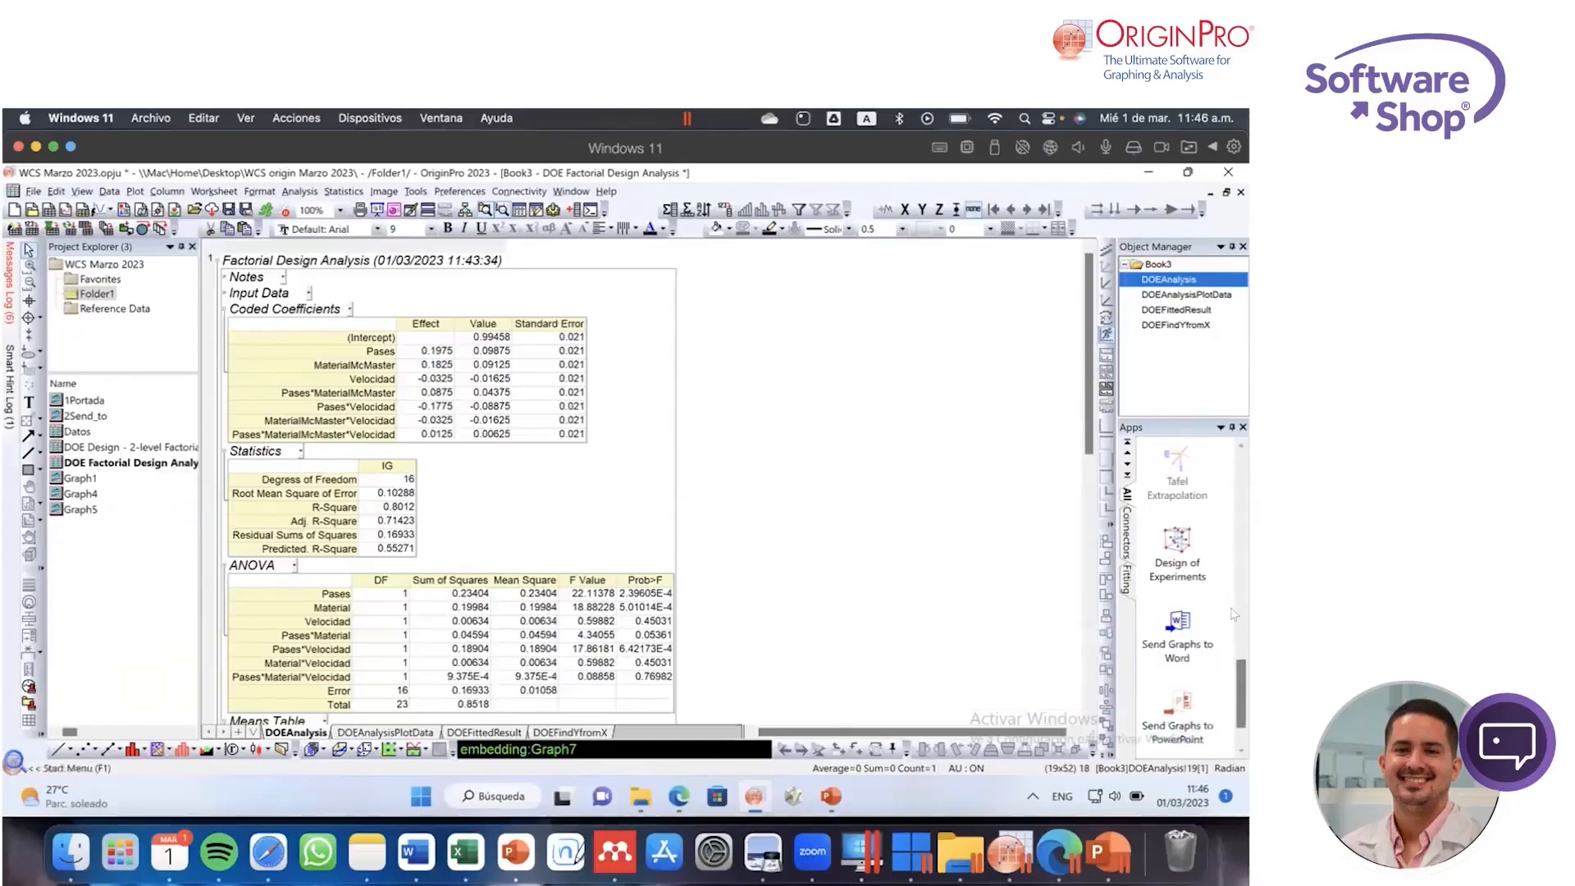
# Step: Open the App Center, view its sorting options and filter the apps by the Graphing category
pyautogui.moveTo(1240, 680); pyautogui.dragTo(1198, 459)
pyautogui.click(1179, 461)
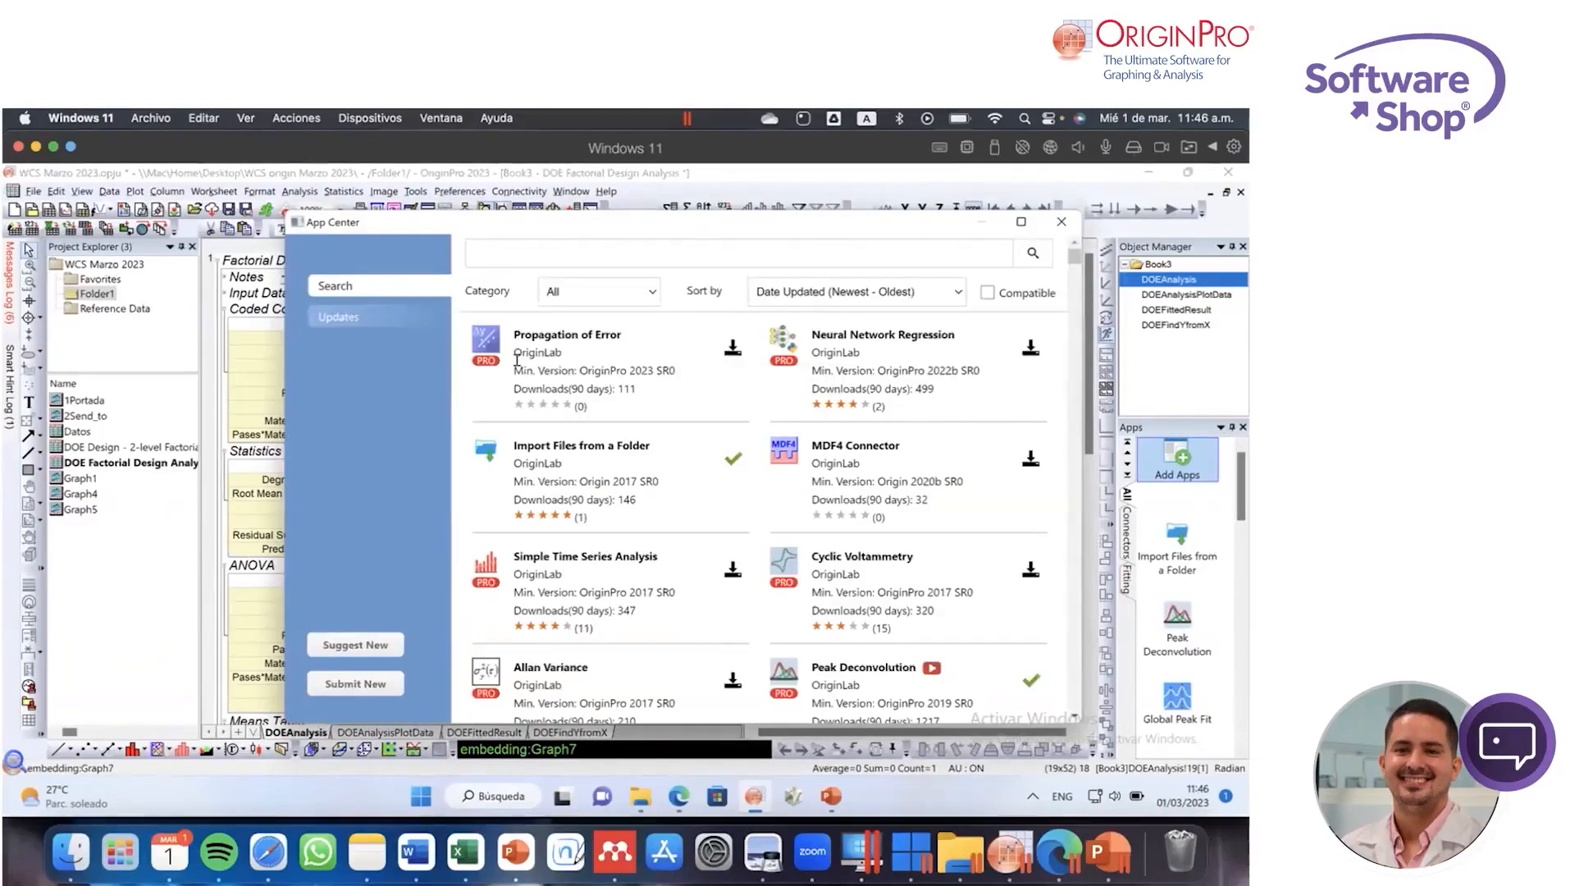
pyautogui.click(952, 297)
pyautogui.click(653, 293)
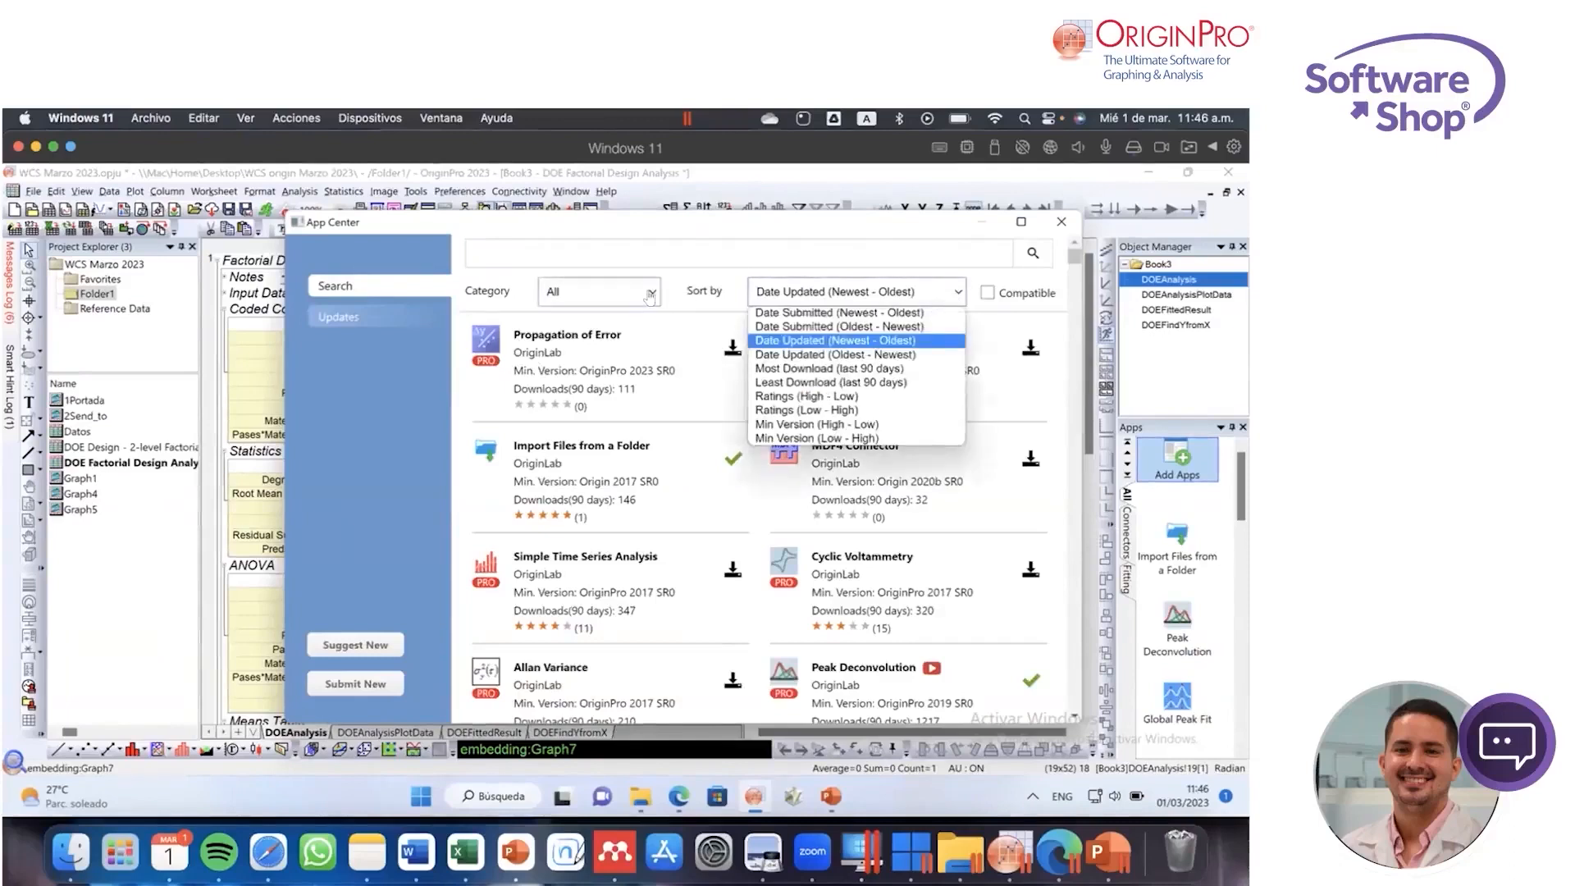
pyautogui.click(888, 443)
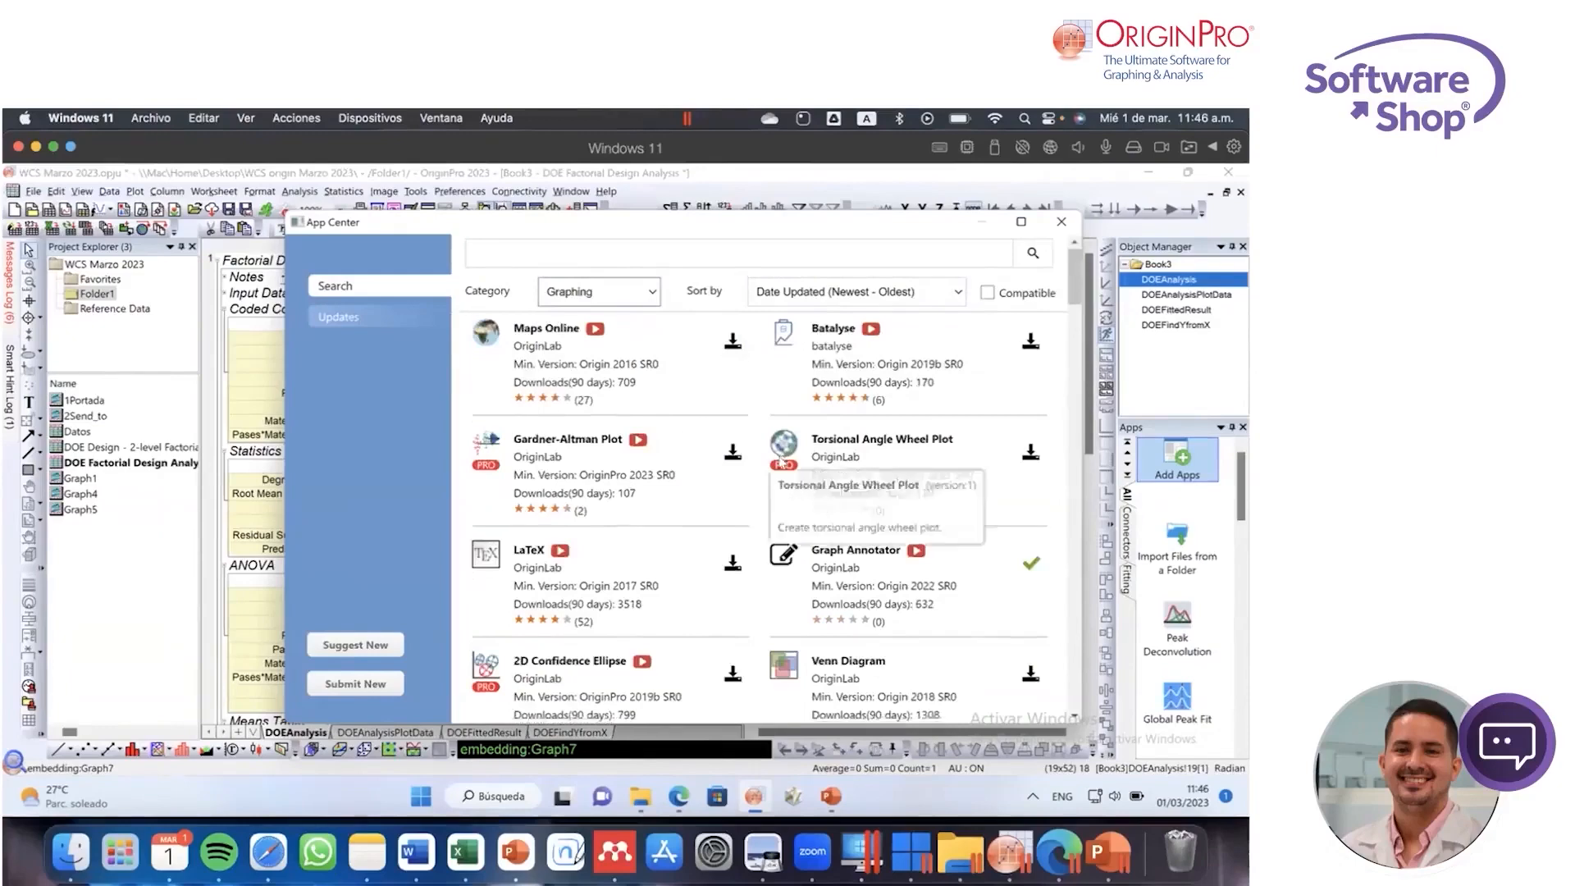
# Step: Browse the available Graphing apps and close the App Center
pyautogui.scroll(-2, 820, 500)
pyautogui.scroll(-3, 896, 525)
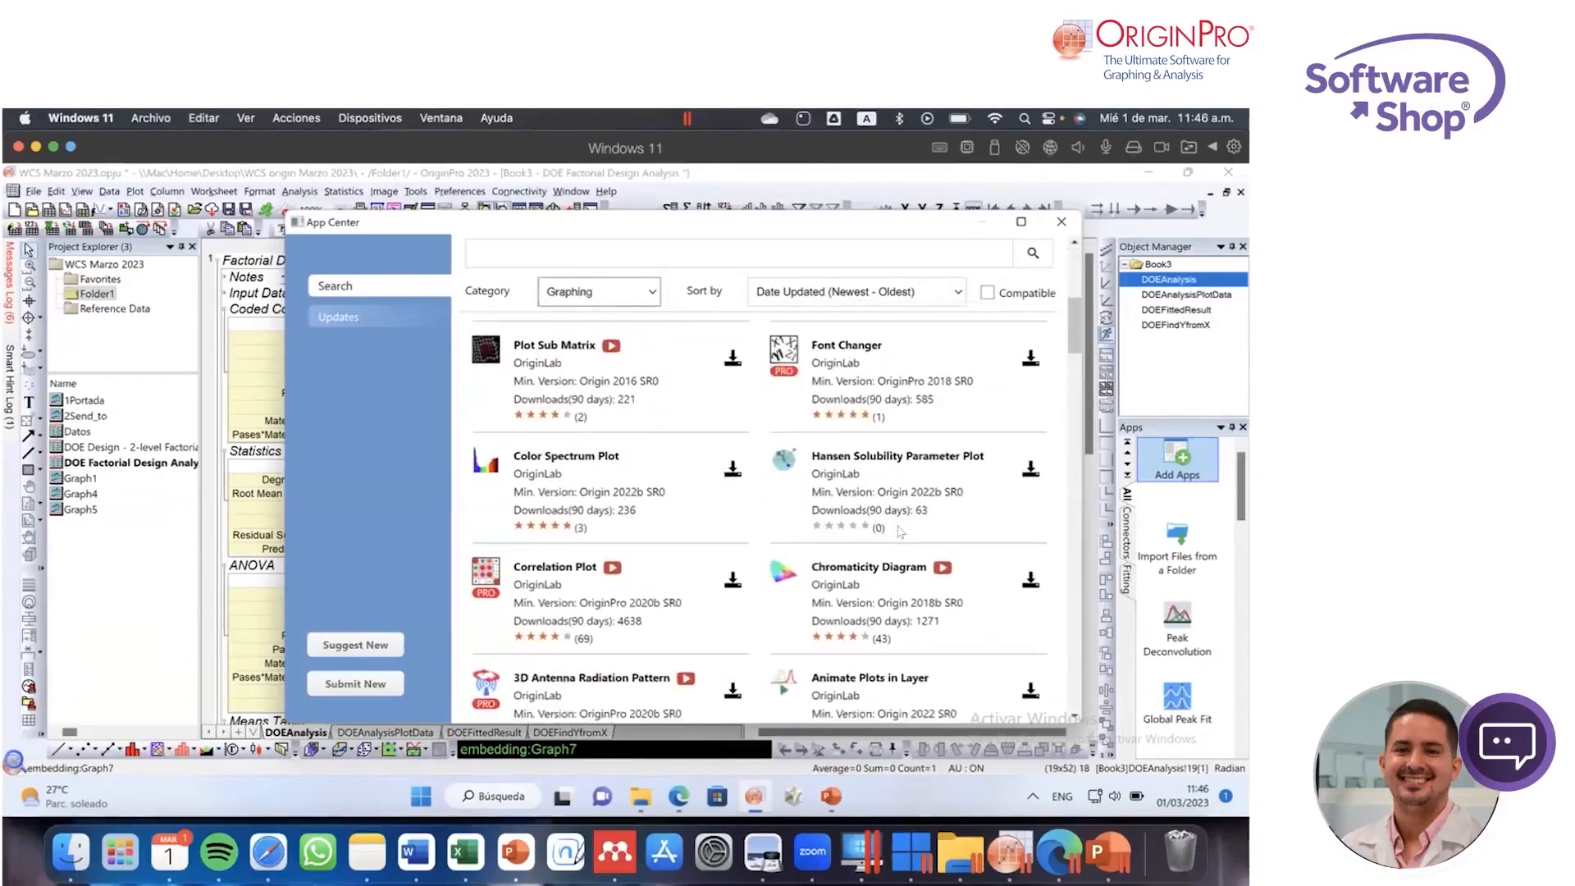
pyautogui.scroll(-8, 900, 532)
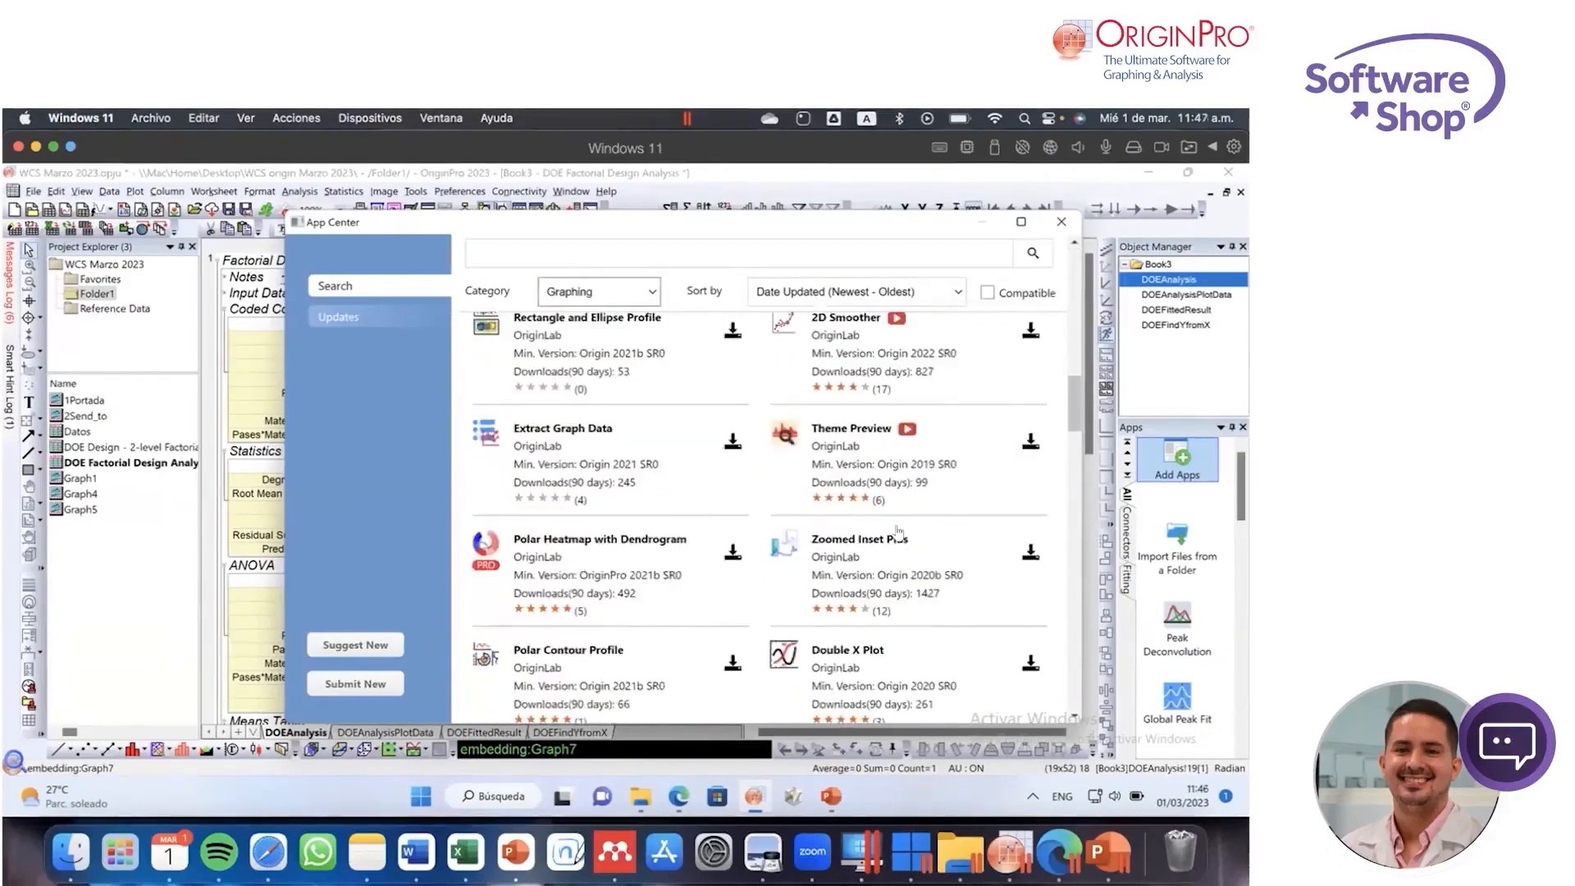
pyautogui.scroll(1, 900, 532)
pyautogui.click(1062, 221)
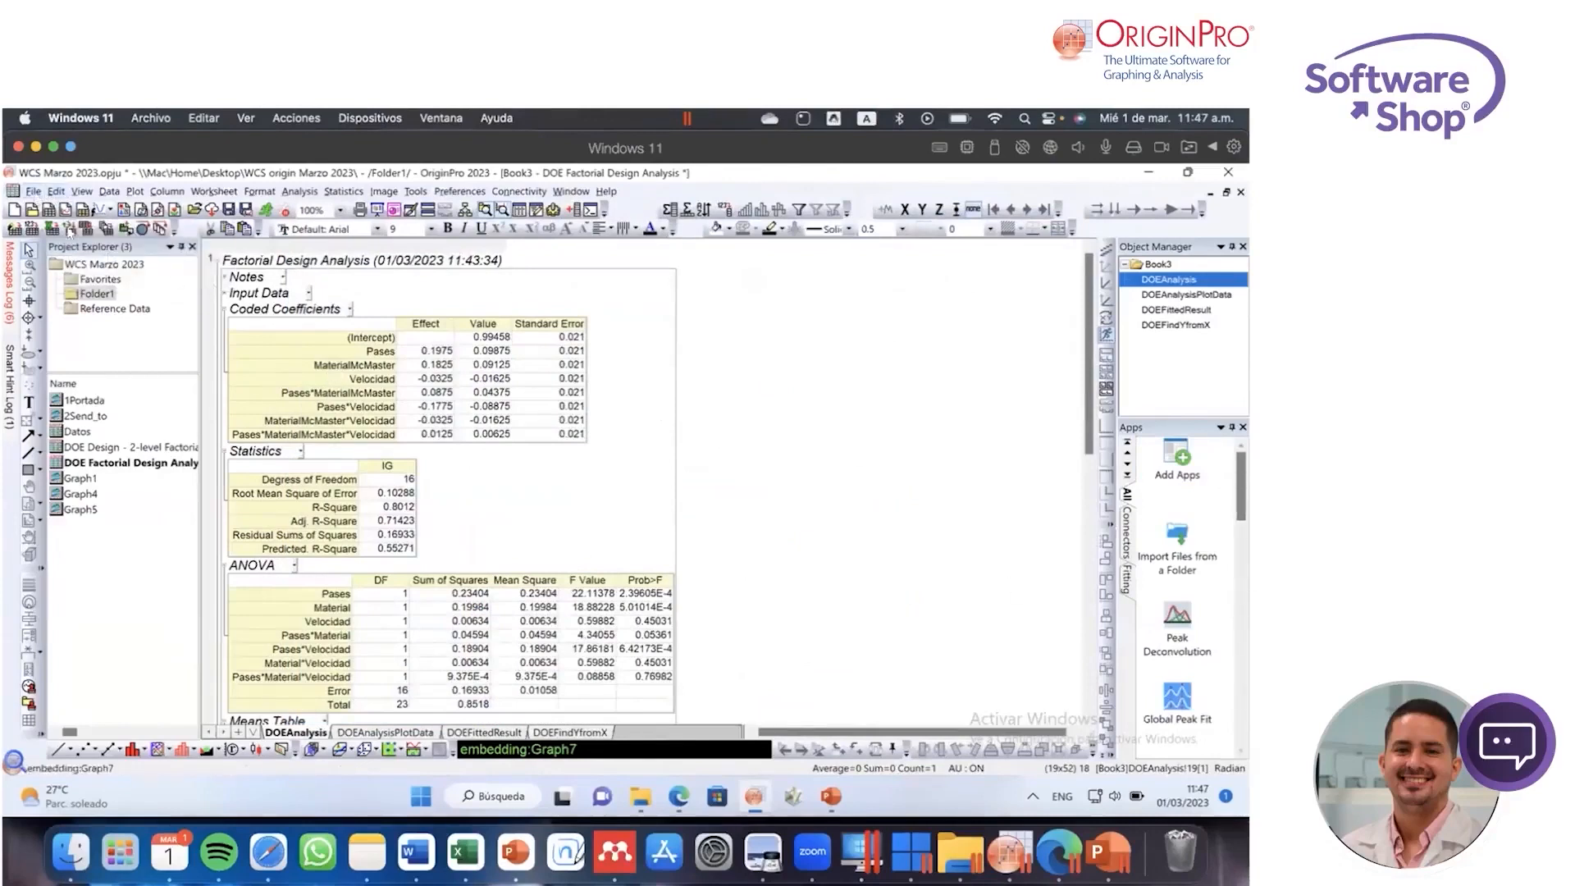
pyautogui.click(33, 191)
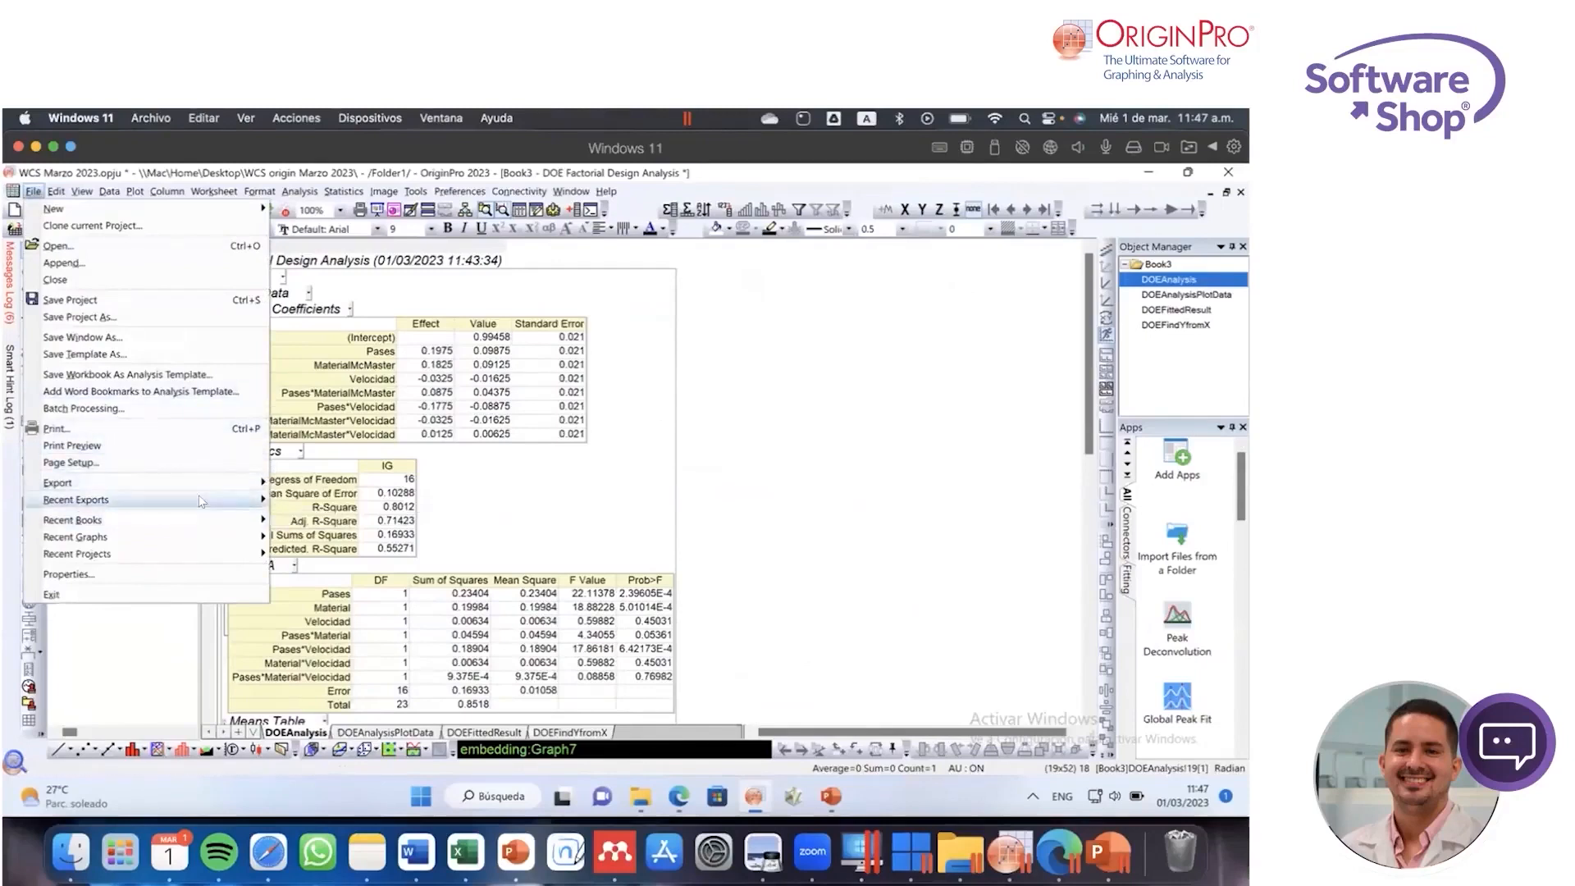
pyautogui.moveTo(204, 485)
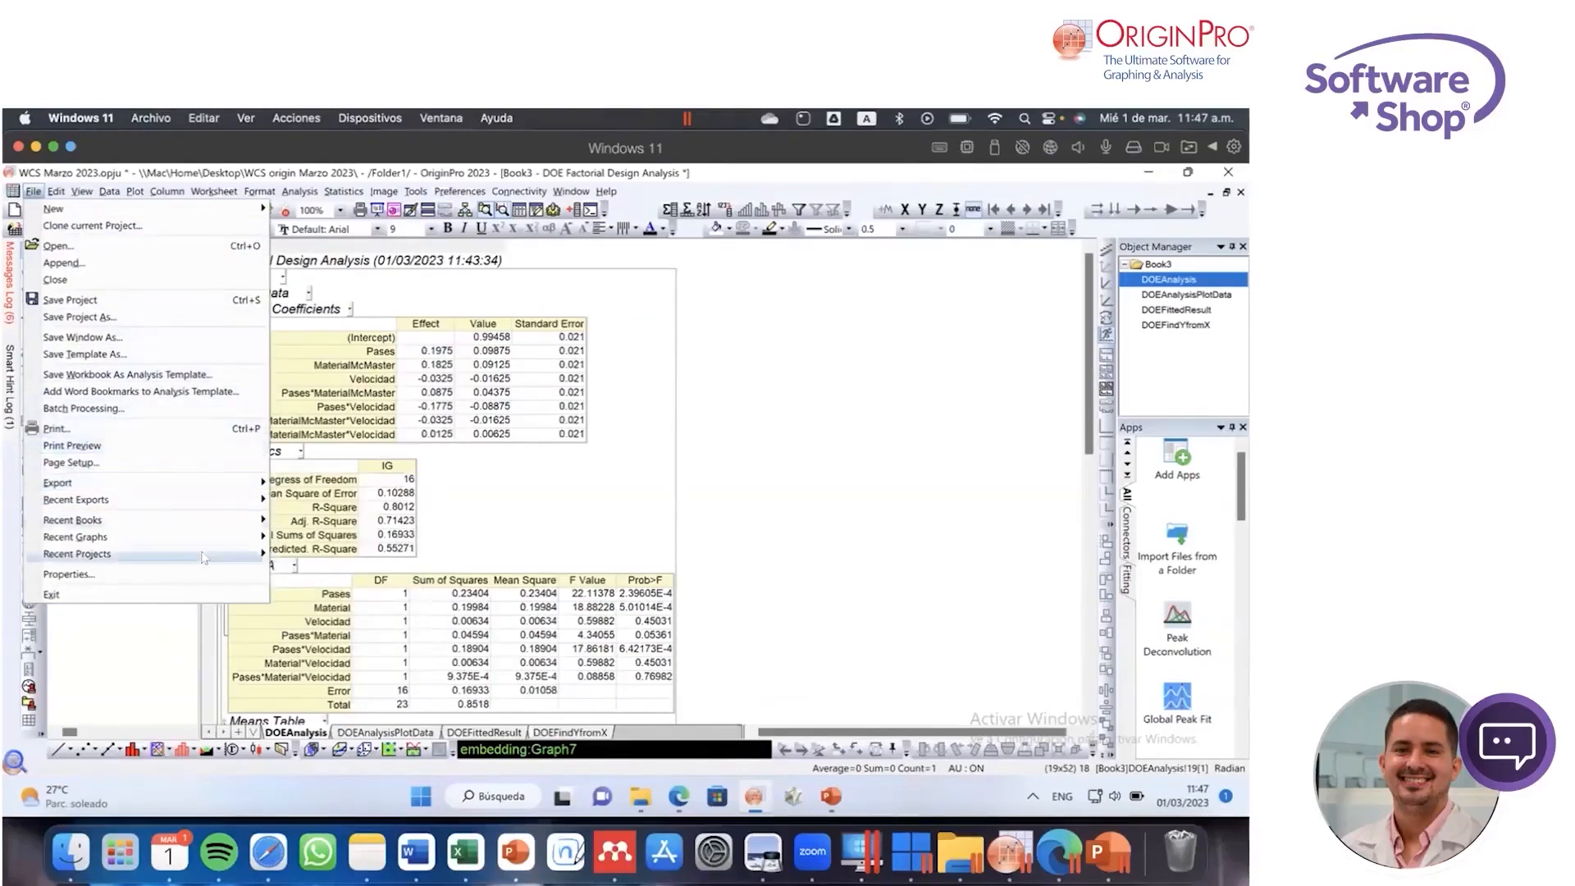
pyautogui.click(858, 580)
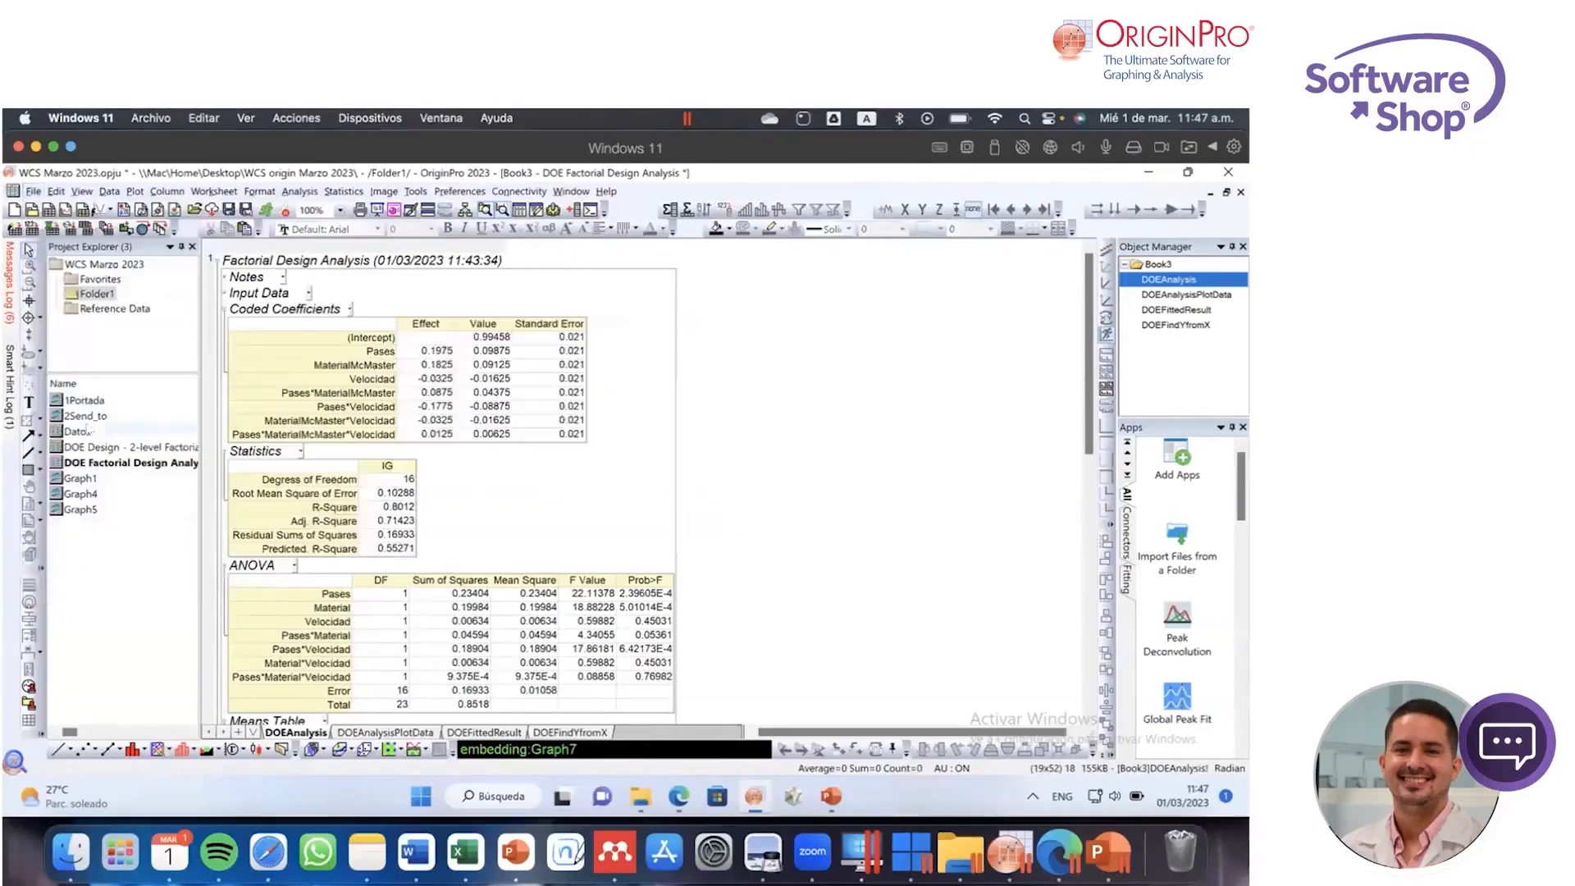
# Step: Activate the 1Portada graph and open its advanced graph export settings
pyautogui.doubleClick(88, 431)
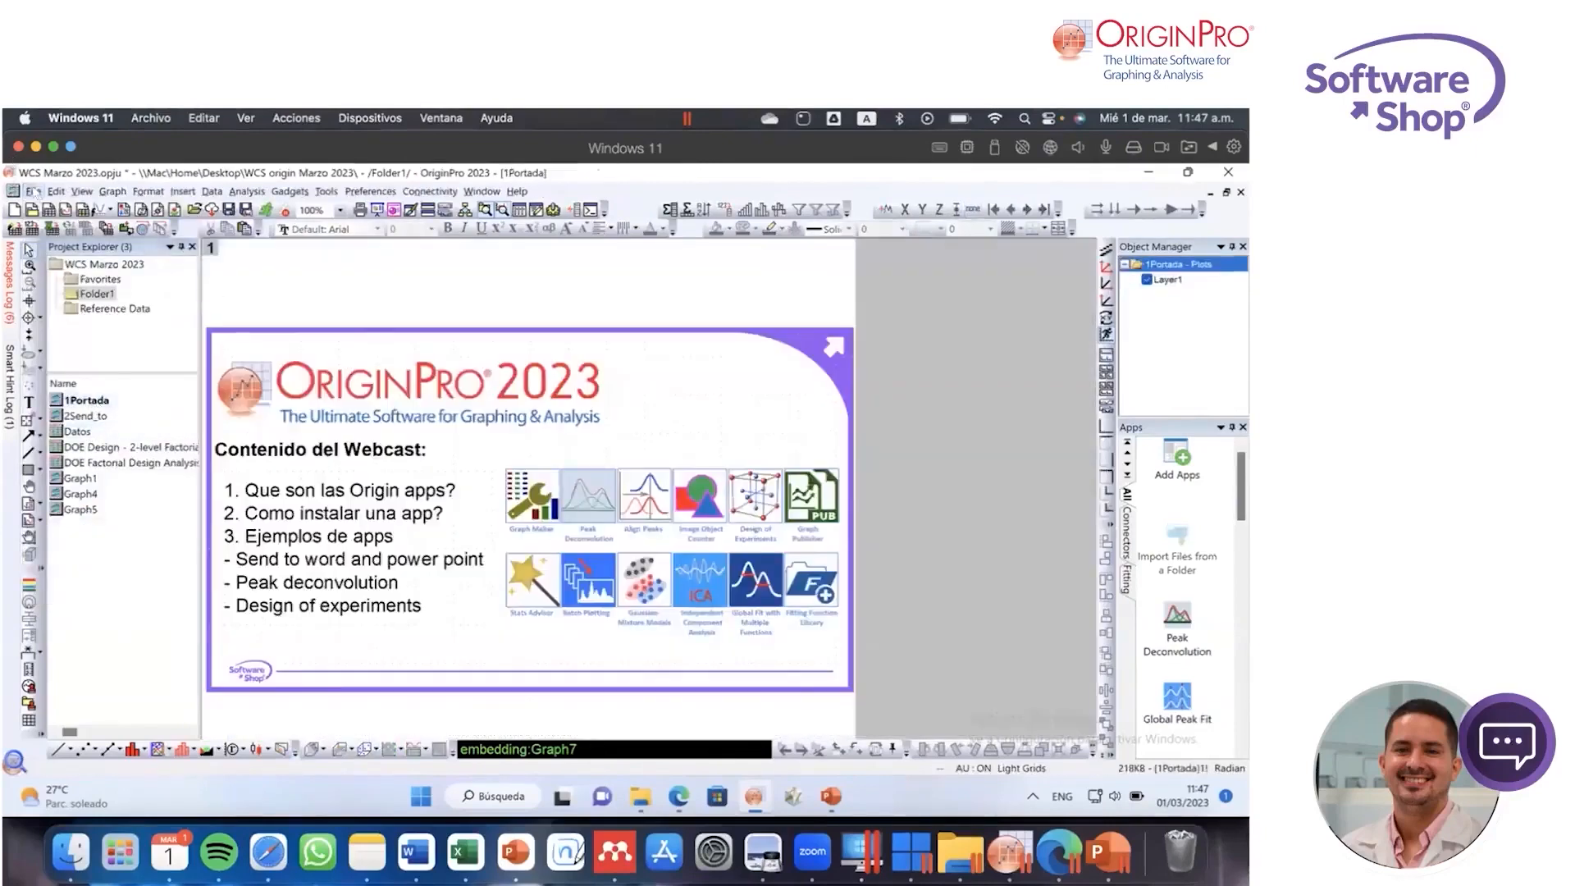
pyautogui.click(33, 192)
pyautogui.moveTo(152, 463)
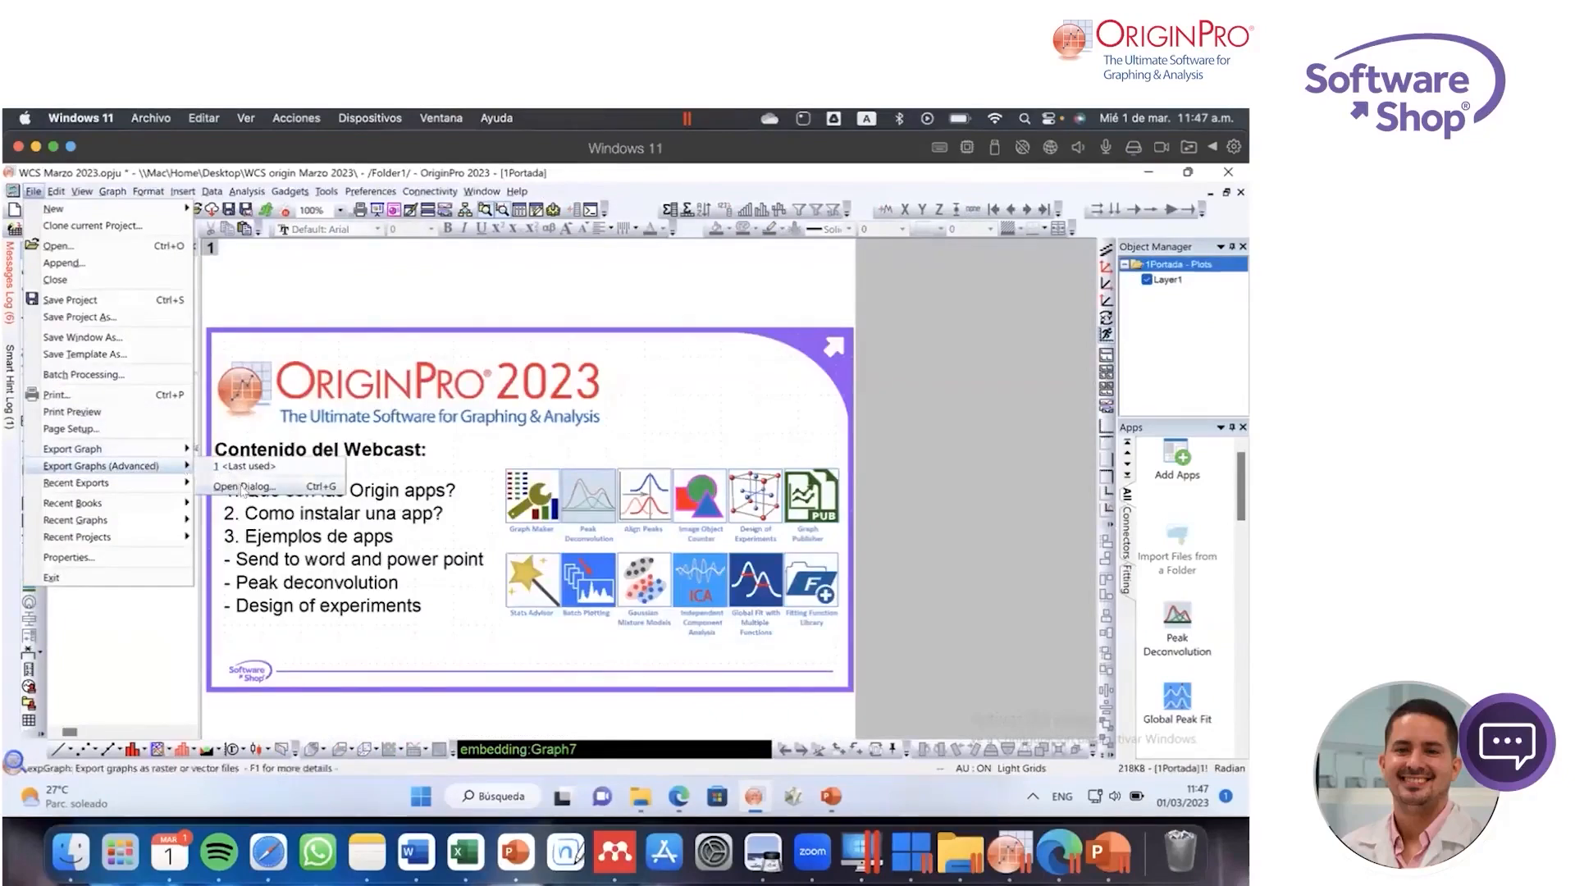
pyautogui.click(244, 487)
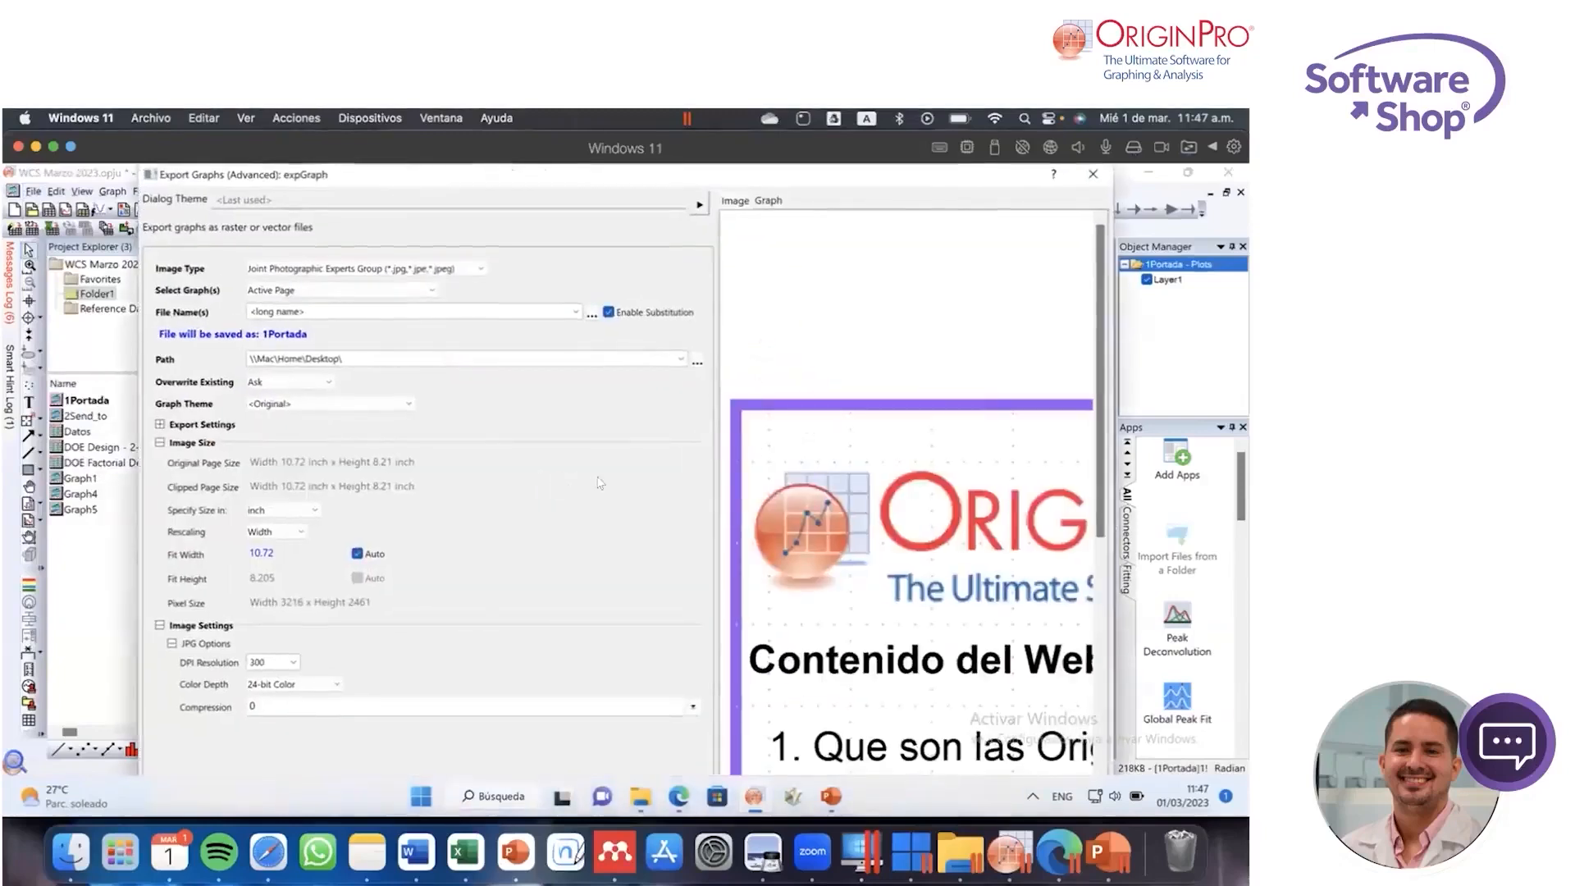
# Step: Review the available image types, DPI resolutions and color depths for exporting the 1Portada graph
pyautogui.click(452, 271)
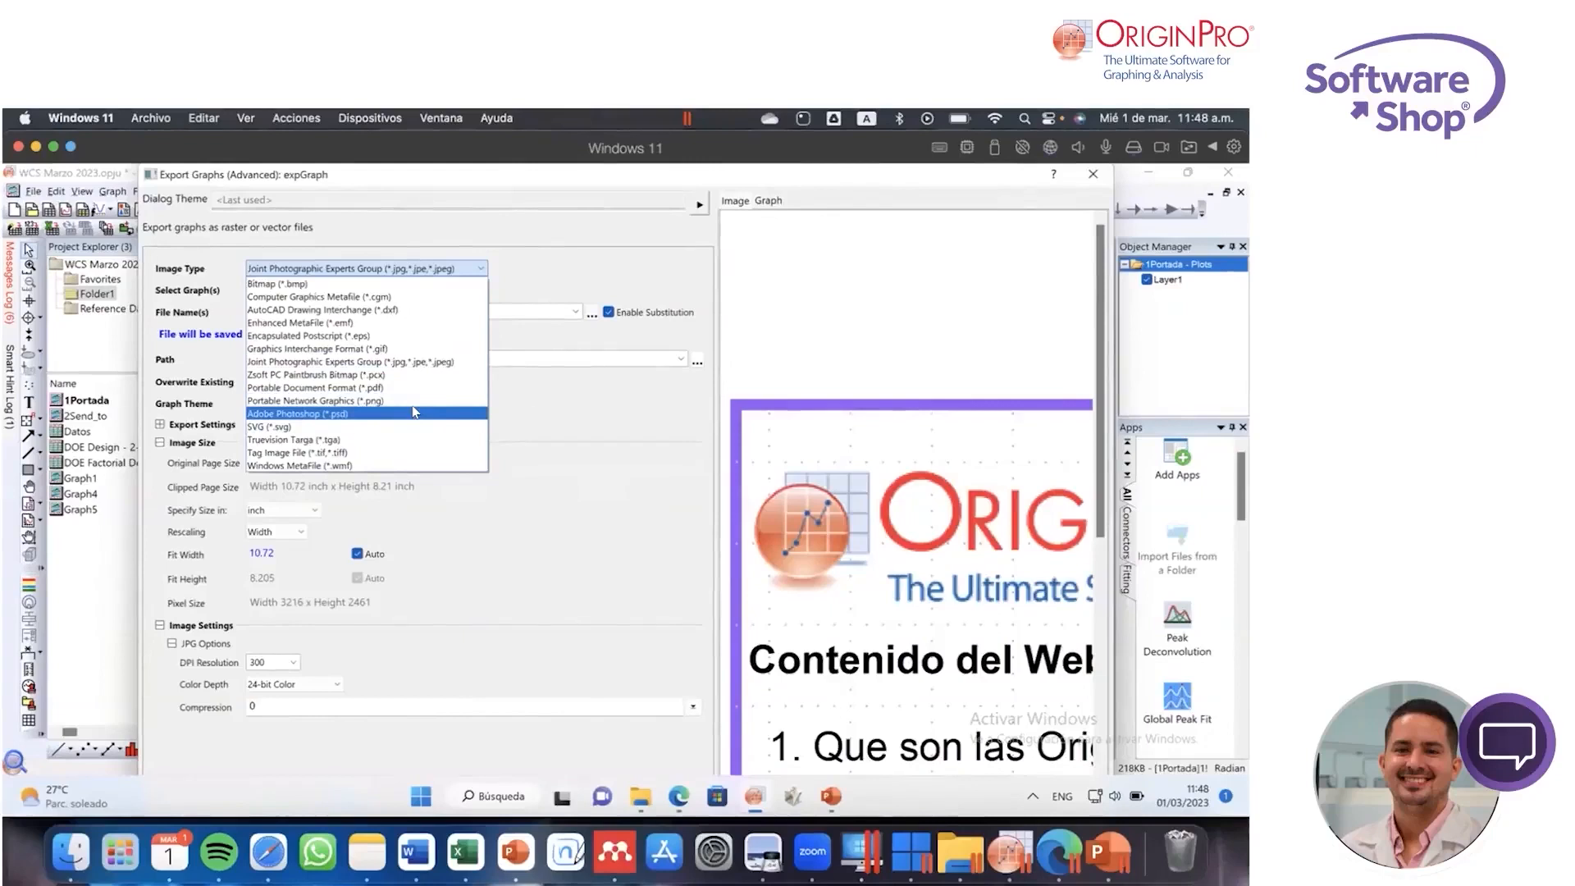
pyautogui.click(607, 414)
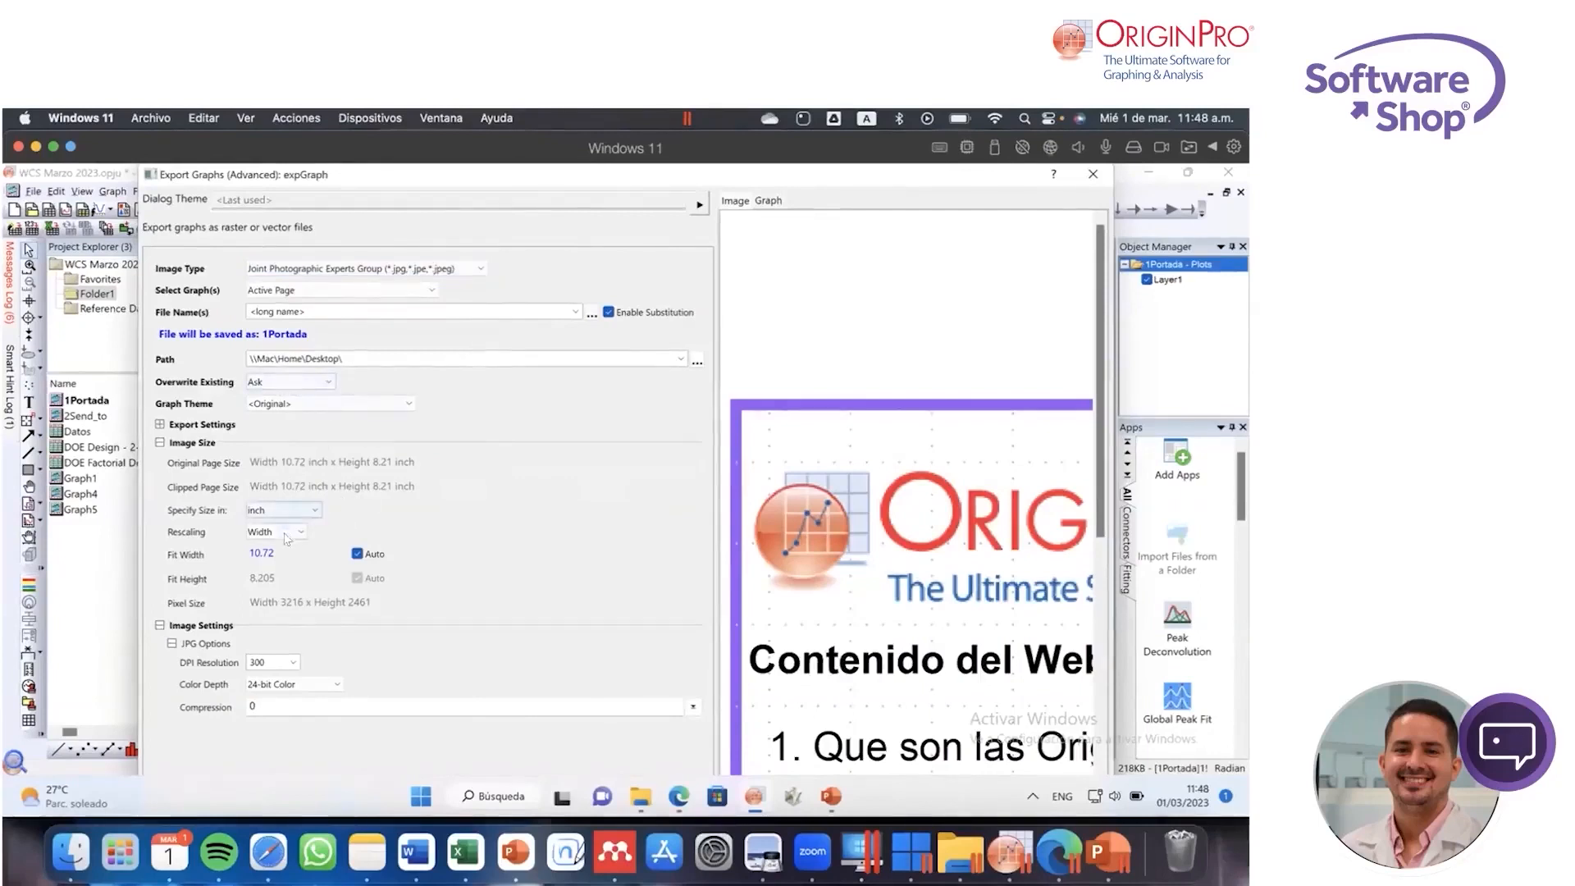
pyautogui.click(294, 664)
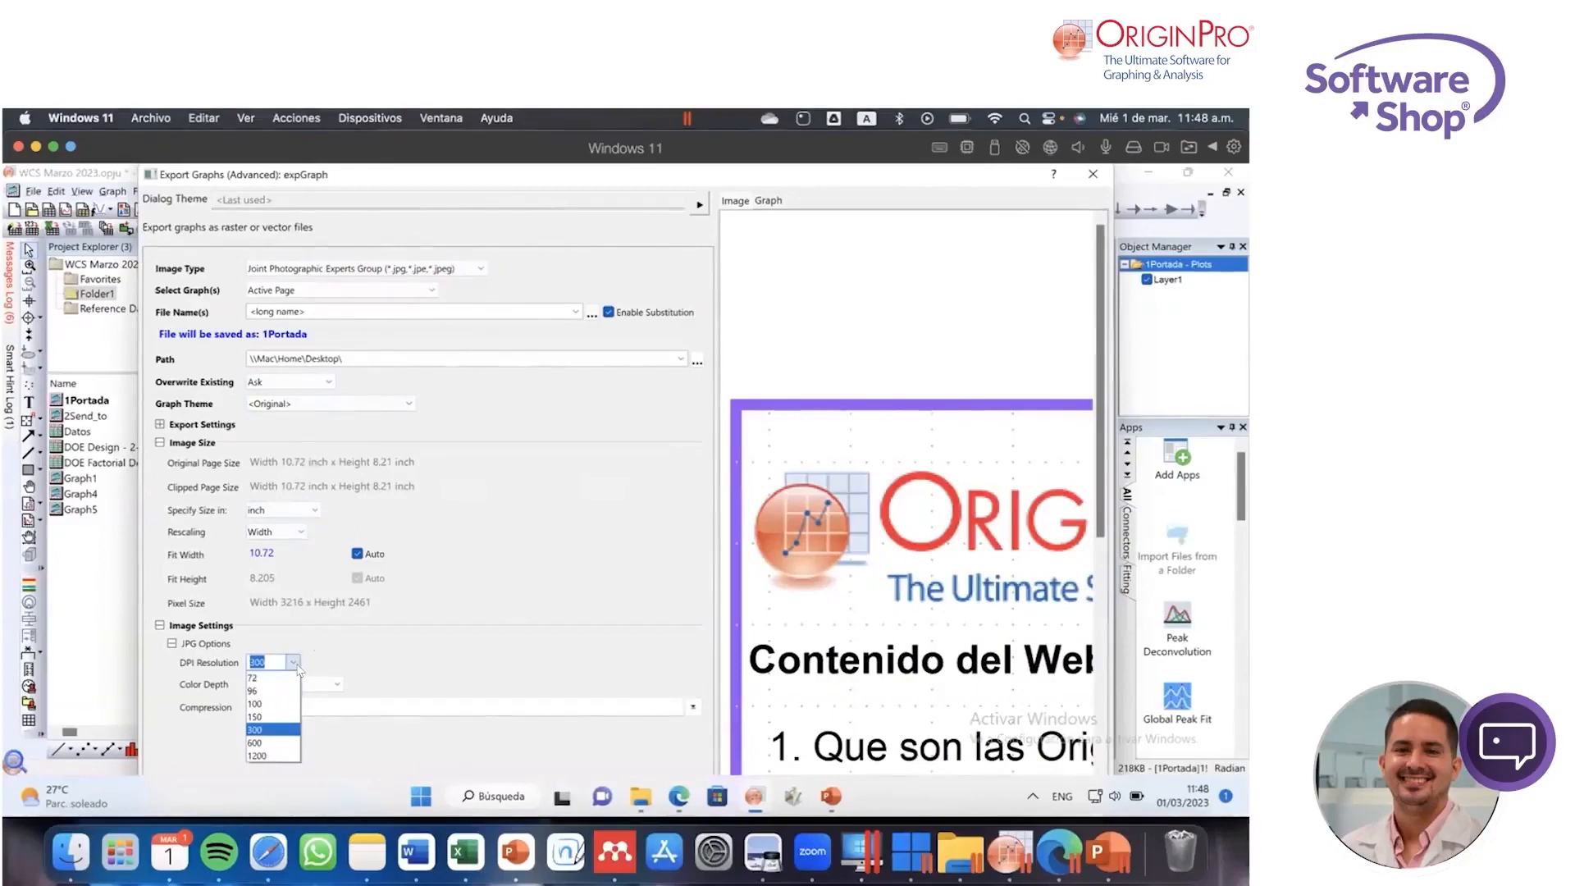
pyautogui.click(492, 634)
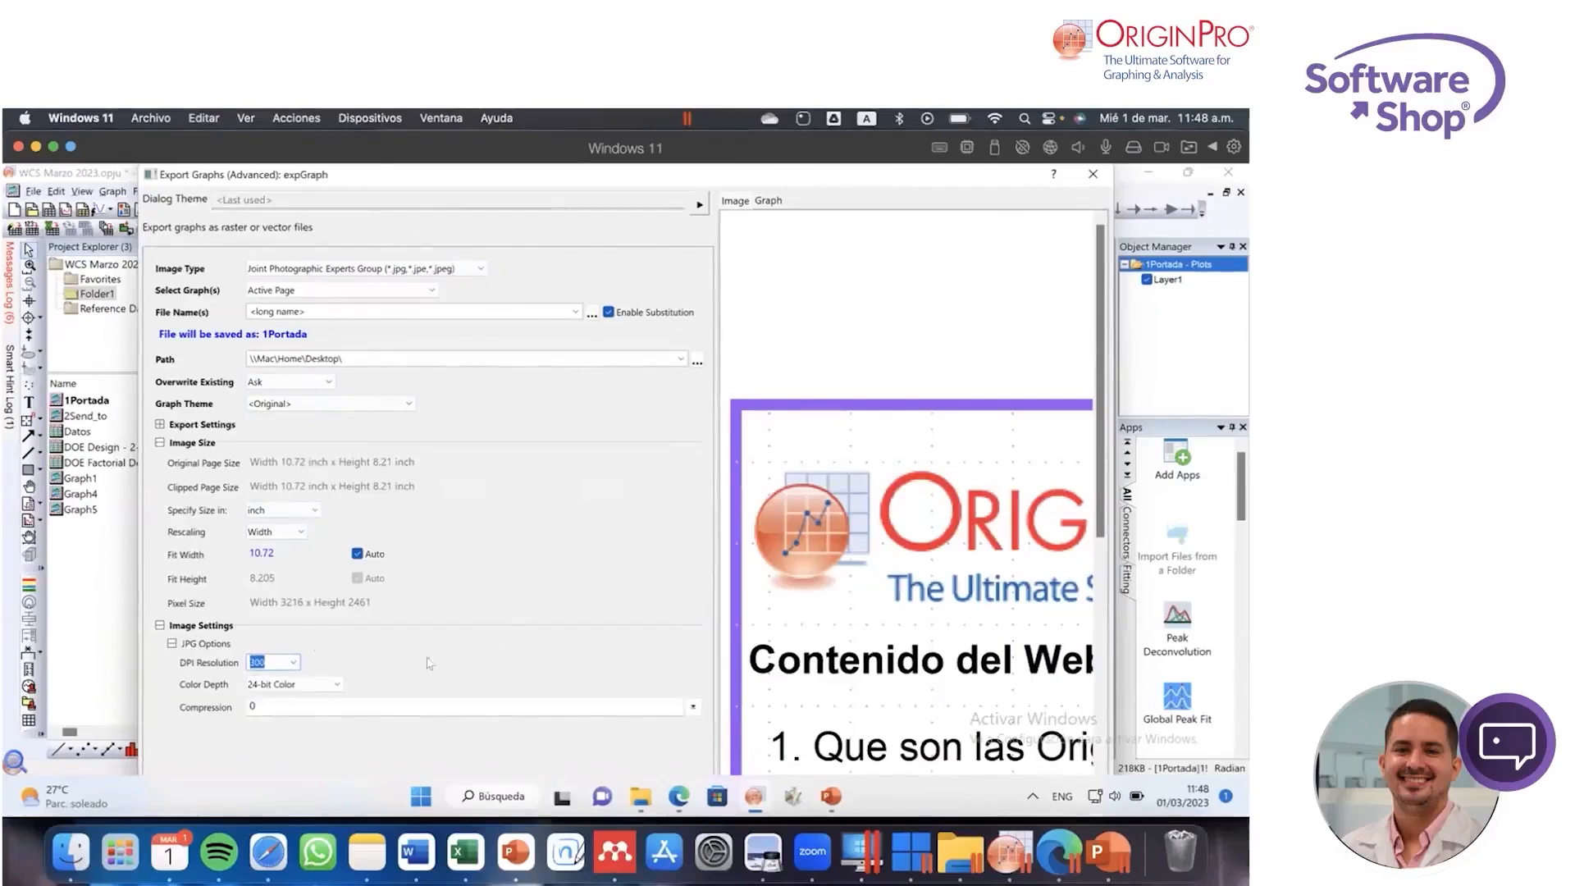
pyautogui.click(336, 685)
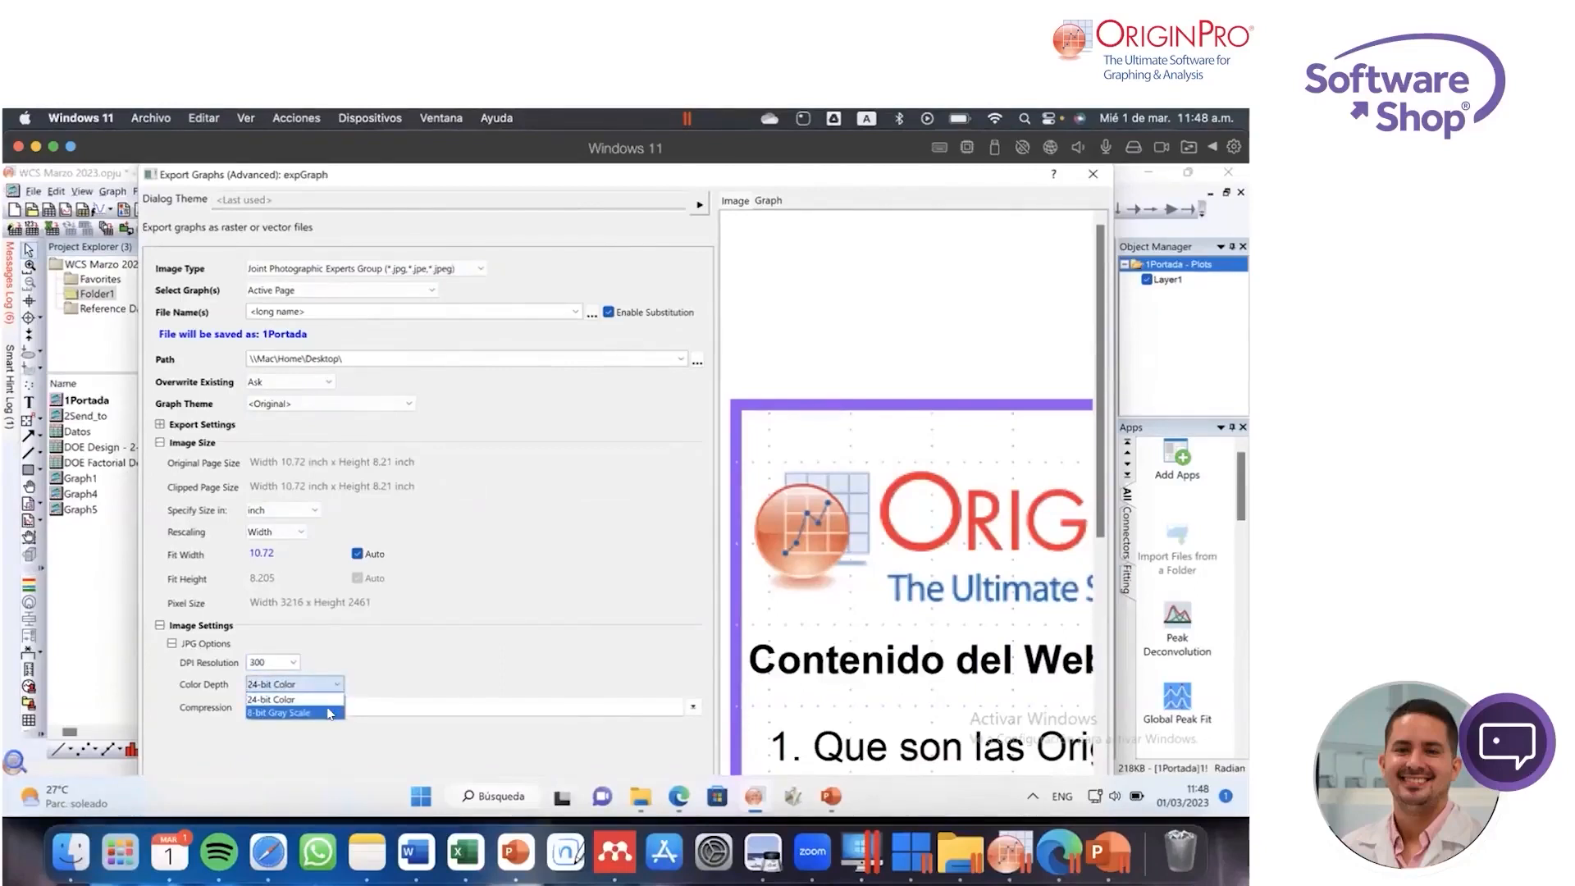
pyautogui.click(493, 647)
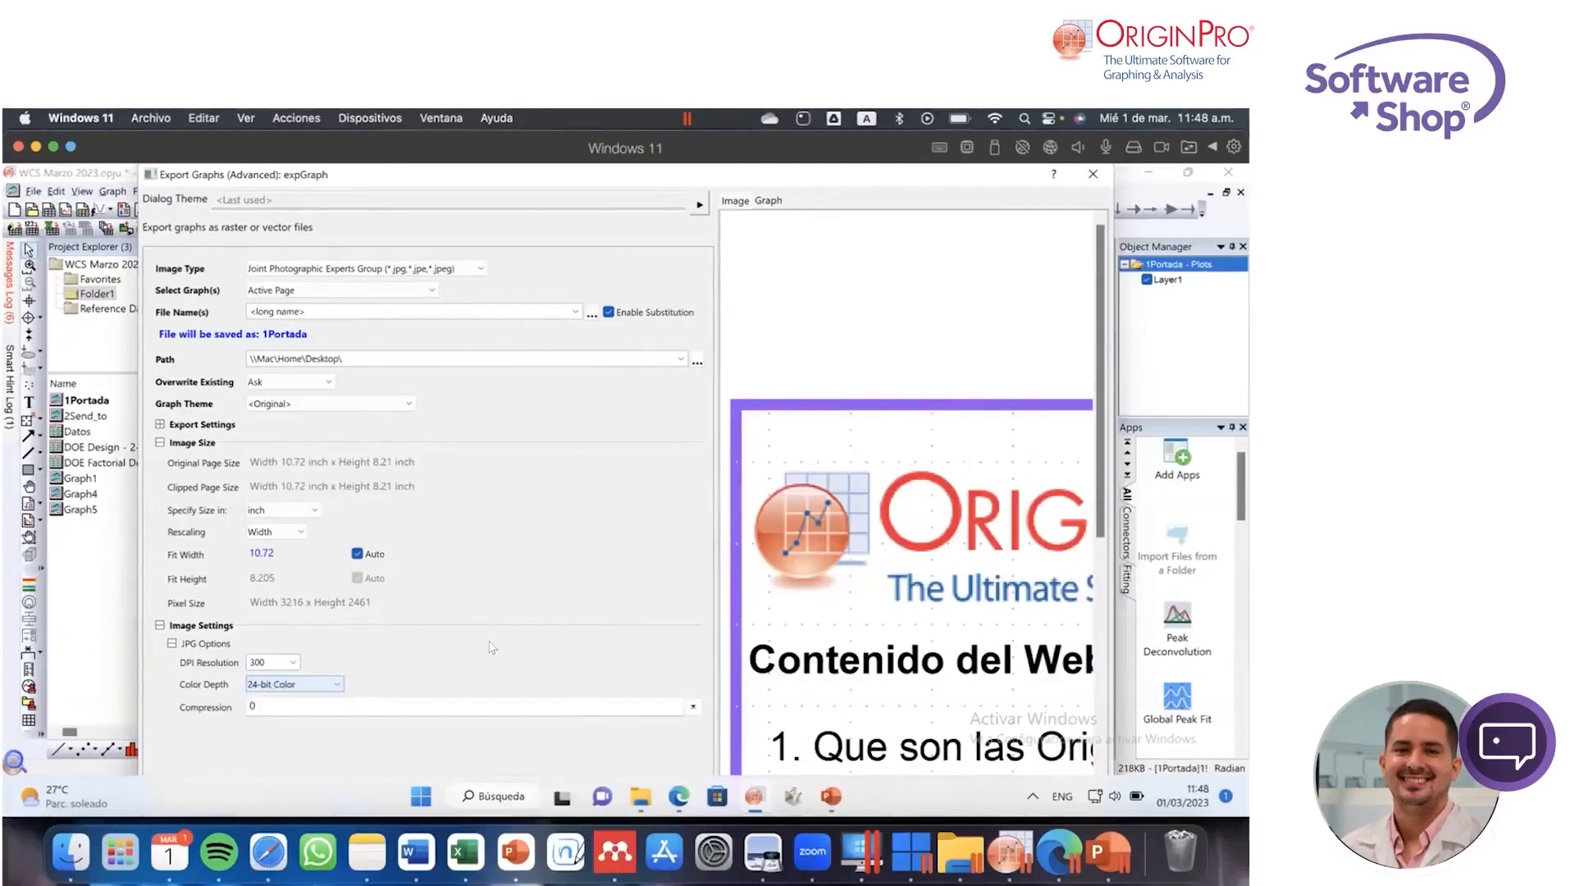
# Step: Examine the JPG compression slider and check the DPI resolution choices again
pyautogui.click(694, 708)
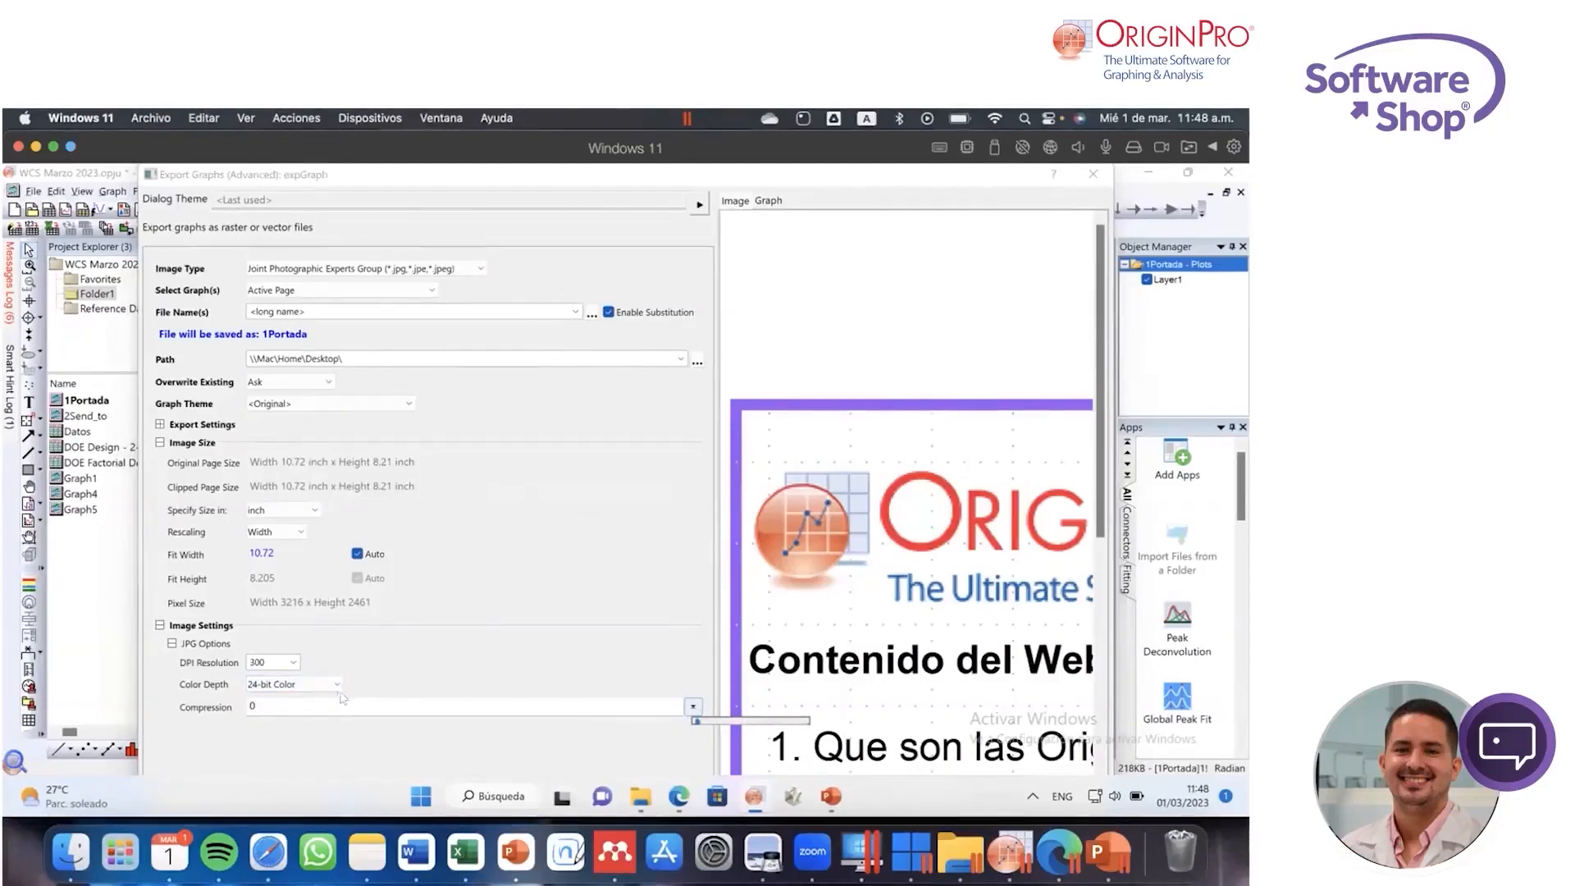
pyautogui.click(294, 663)
pyautogui.click(491, 628)
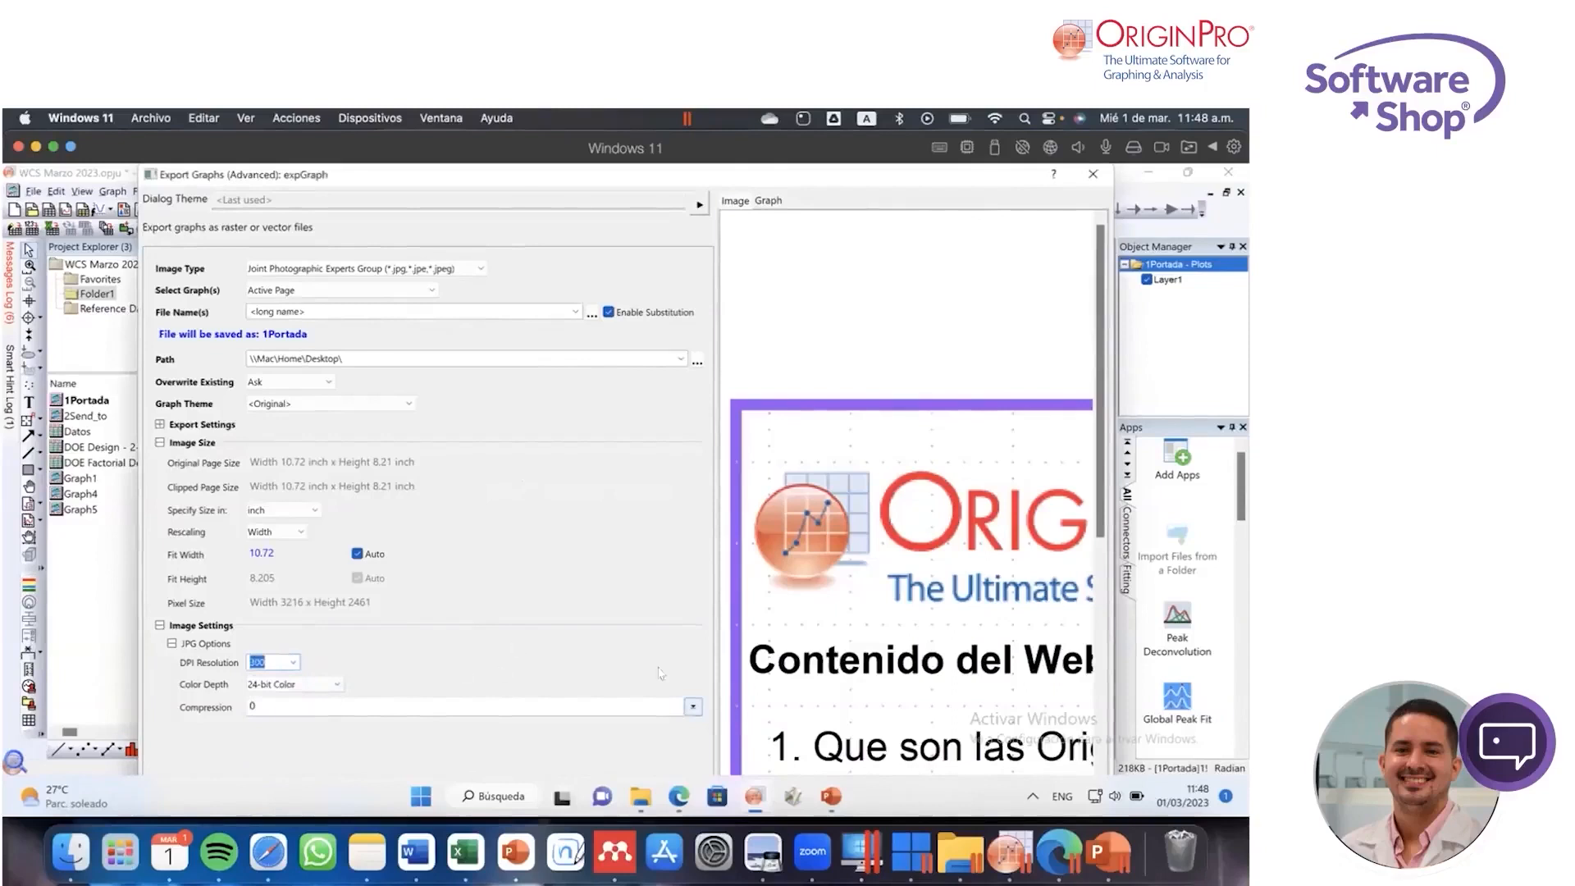
pyautogui.click(693, 707)
pyautogui.moveTo(695, 715)
pyautogui.mouseDown()
pyautogui.moveTo(712, 725)
pyautogui.moveTo(691, 717)
pyautogui.mouseUp()
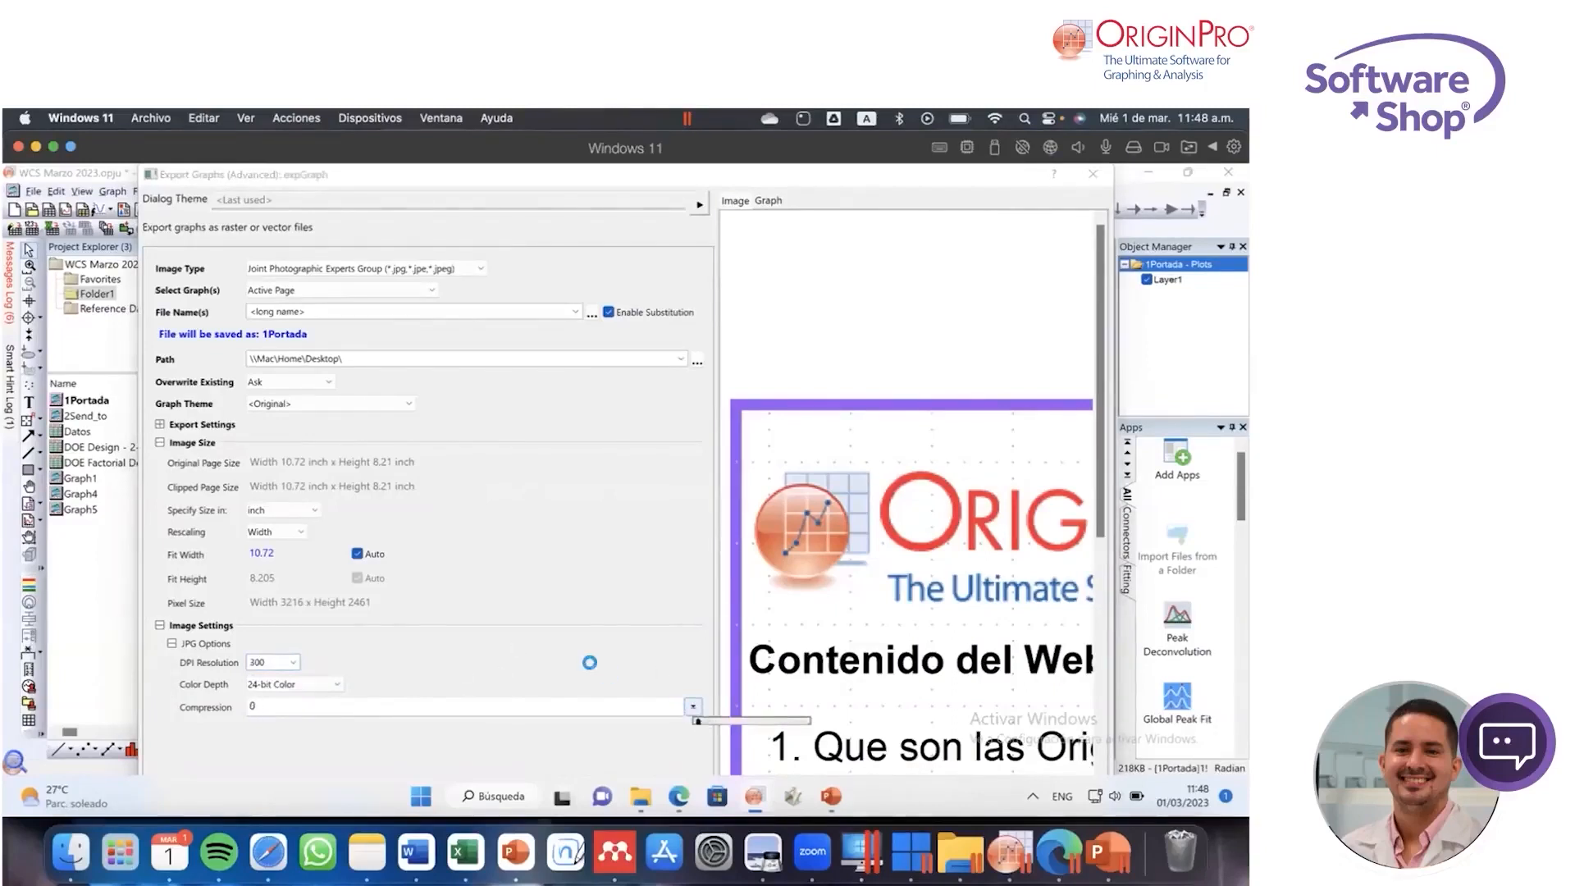
pyautogui.click(590, 659)
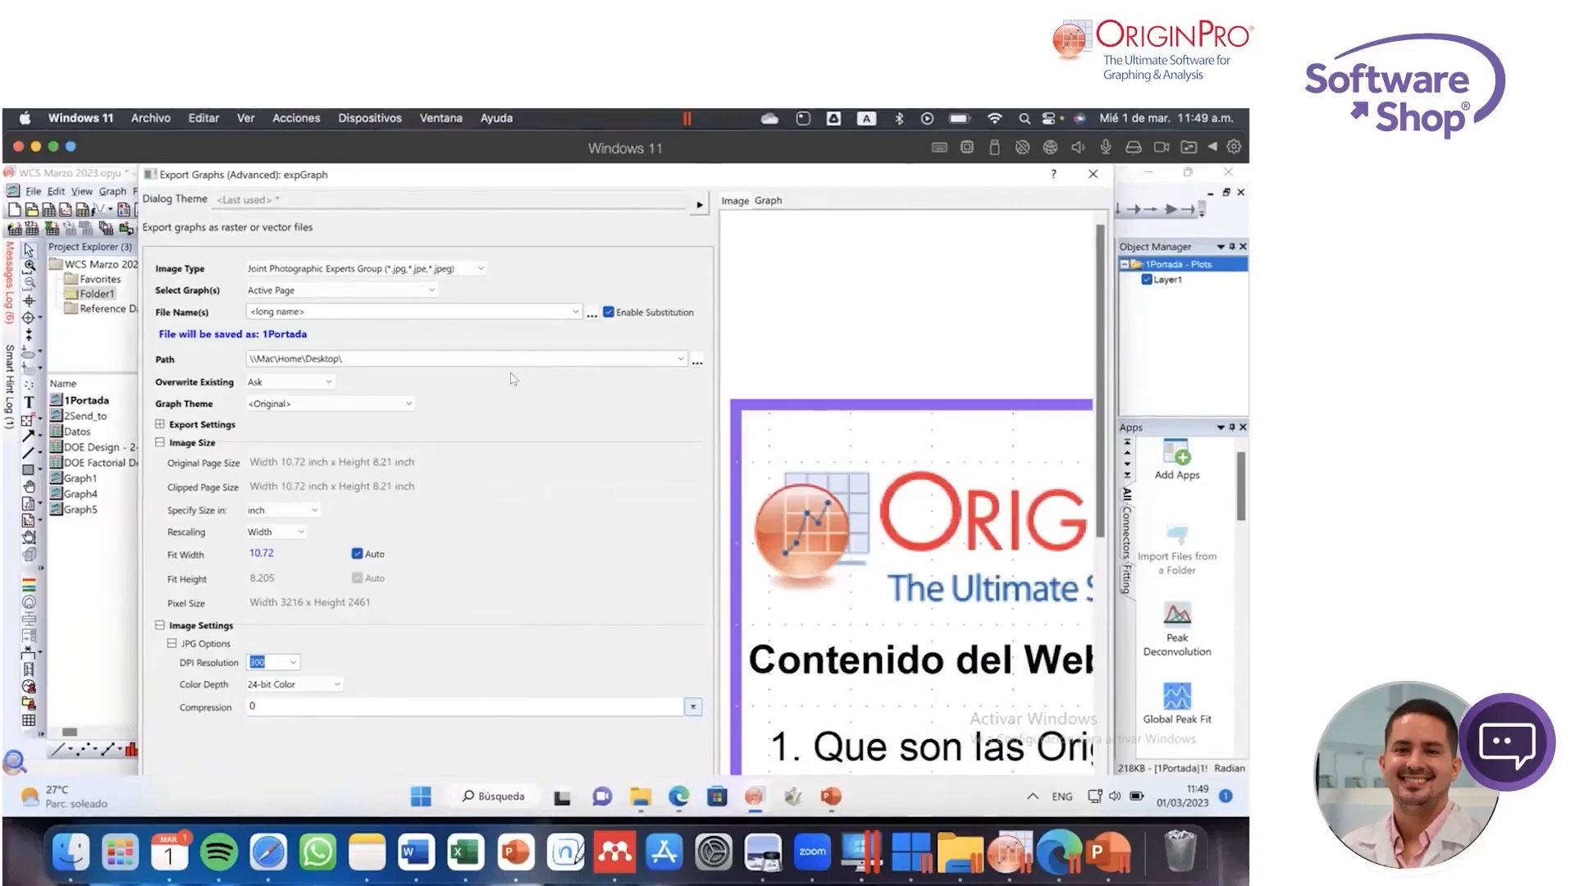
# Step: Review the export image formats once more and close the advanced export settings without exporting
pyautogui.click(451, 271)
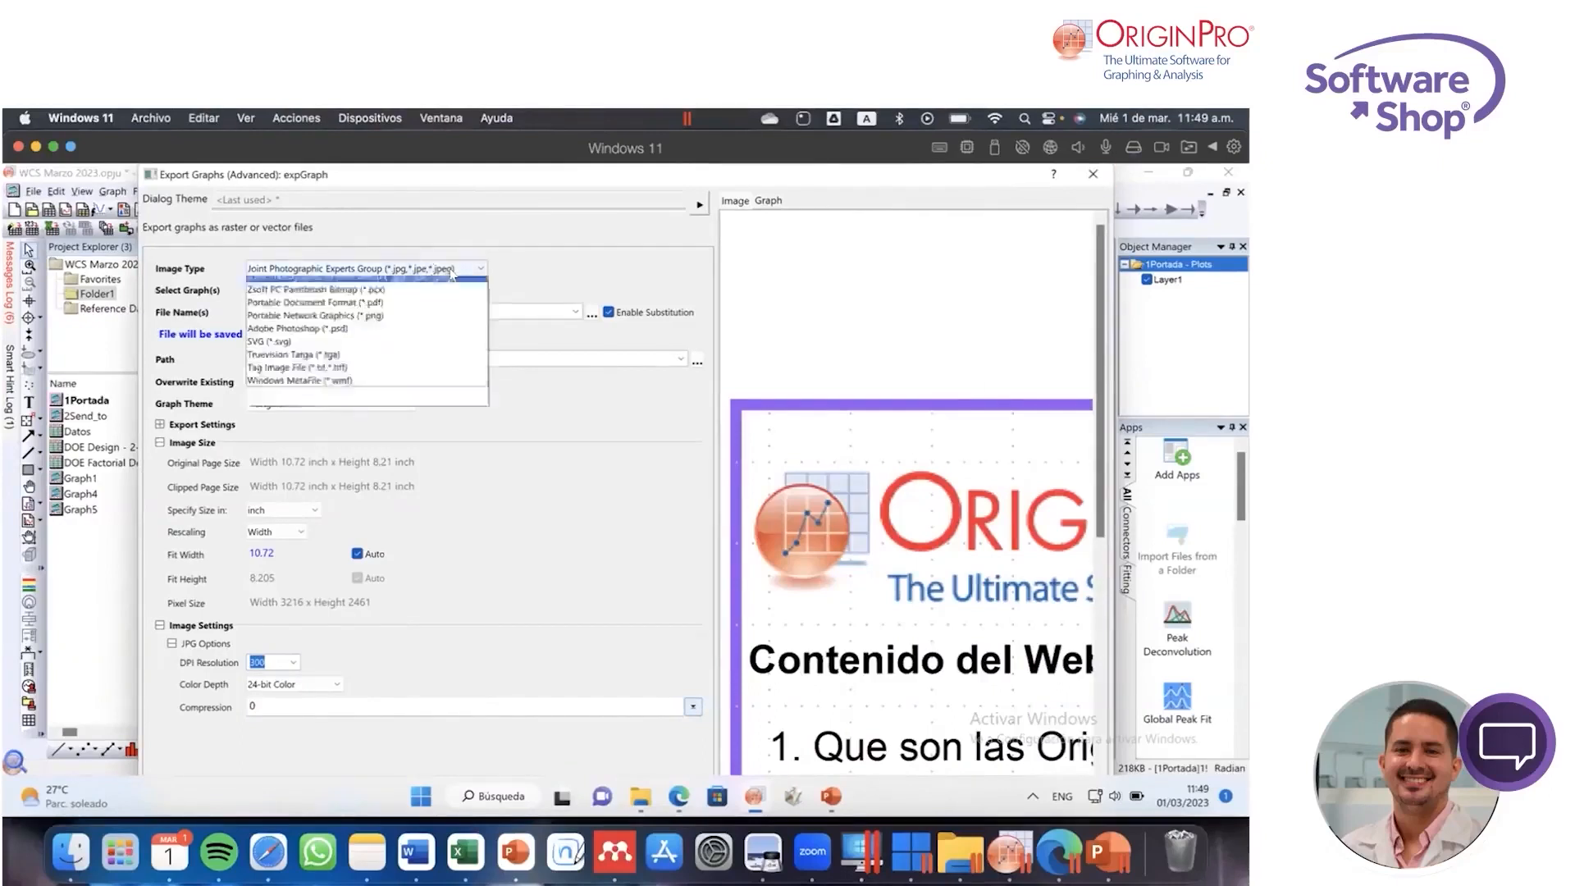
pyautogui.click(532, 437)
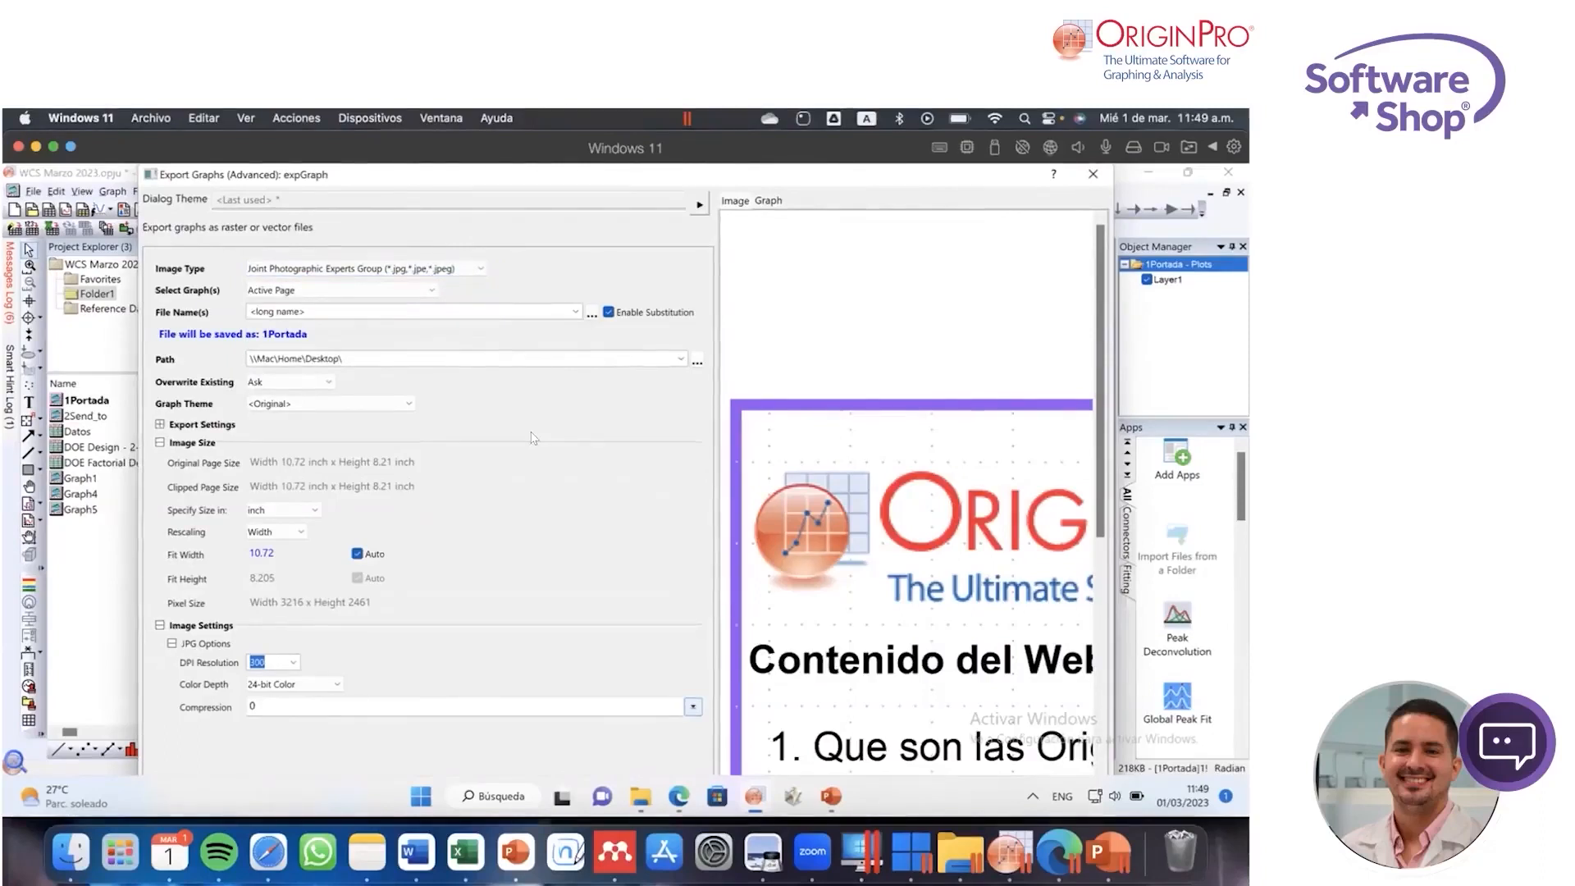
pyautogui.click(482, 271)
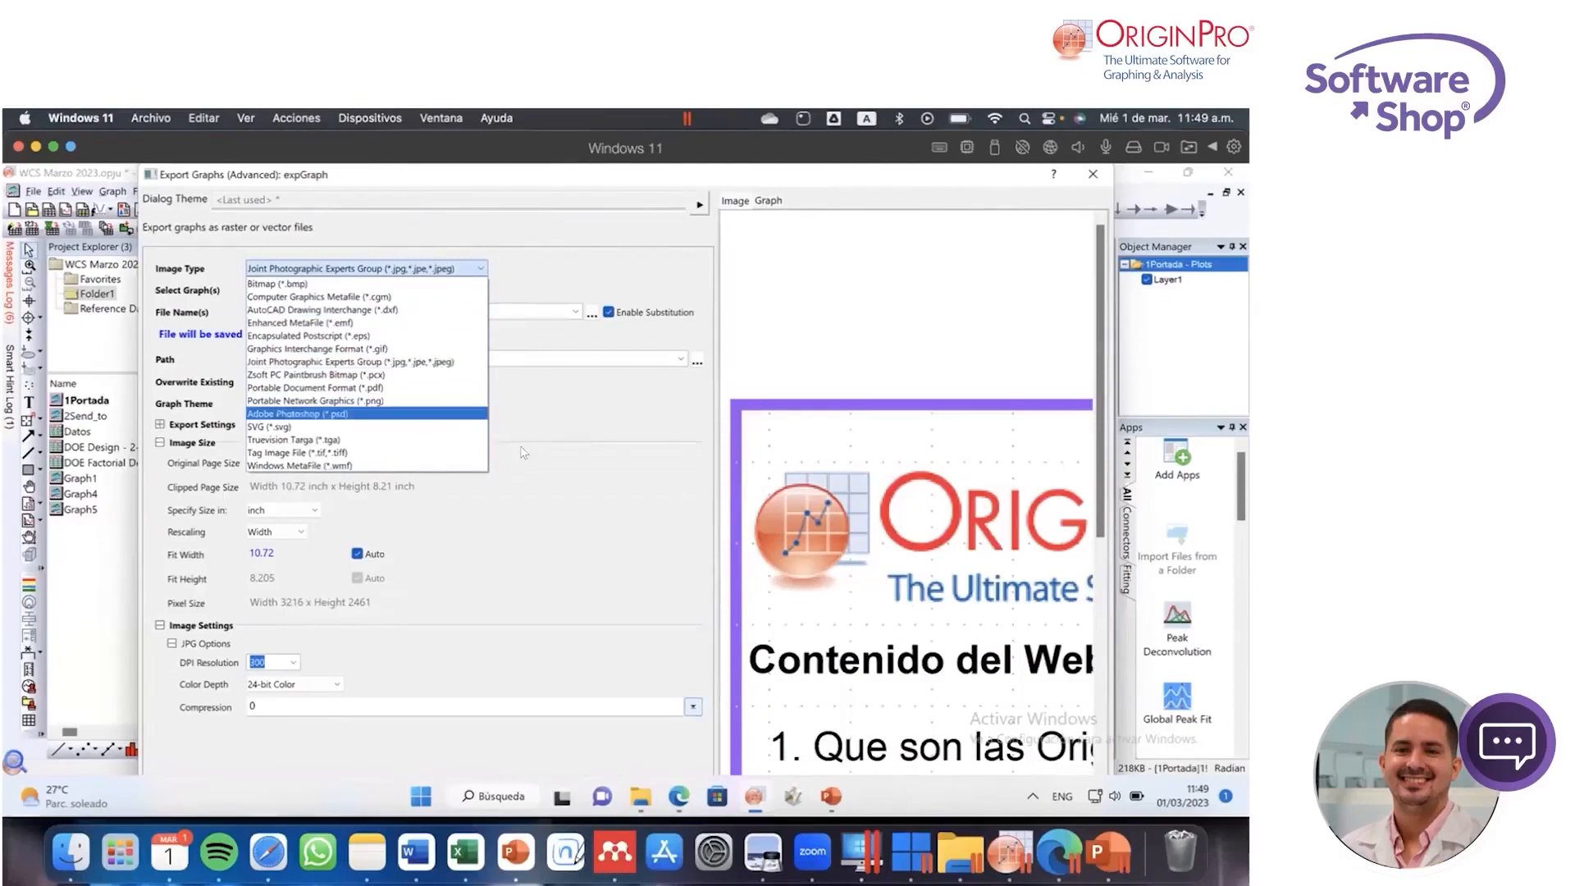
pyautogui.click(548, 452)
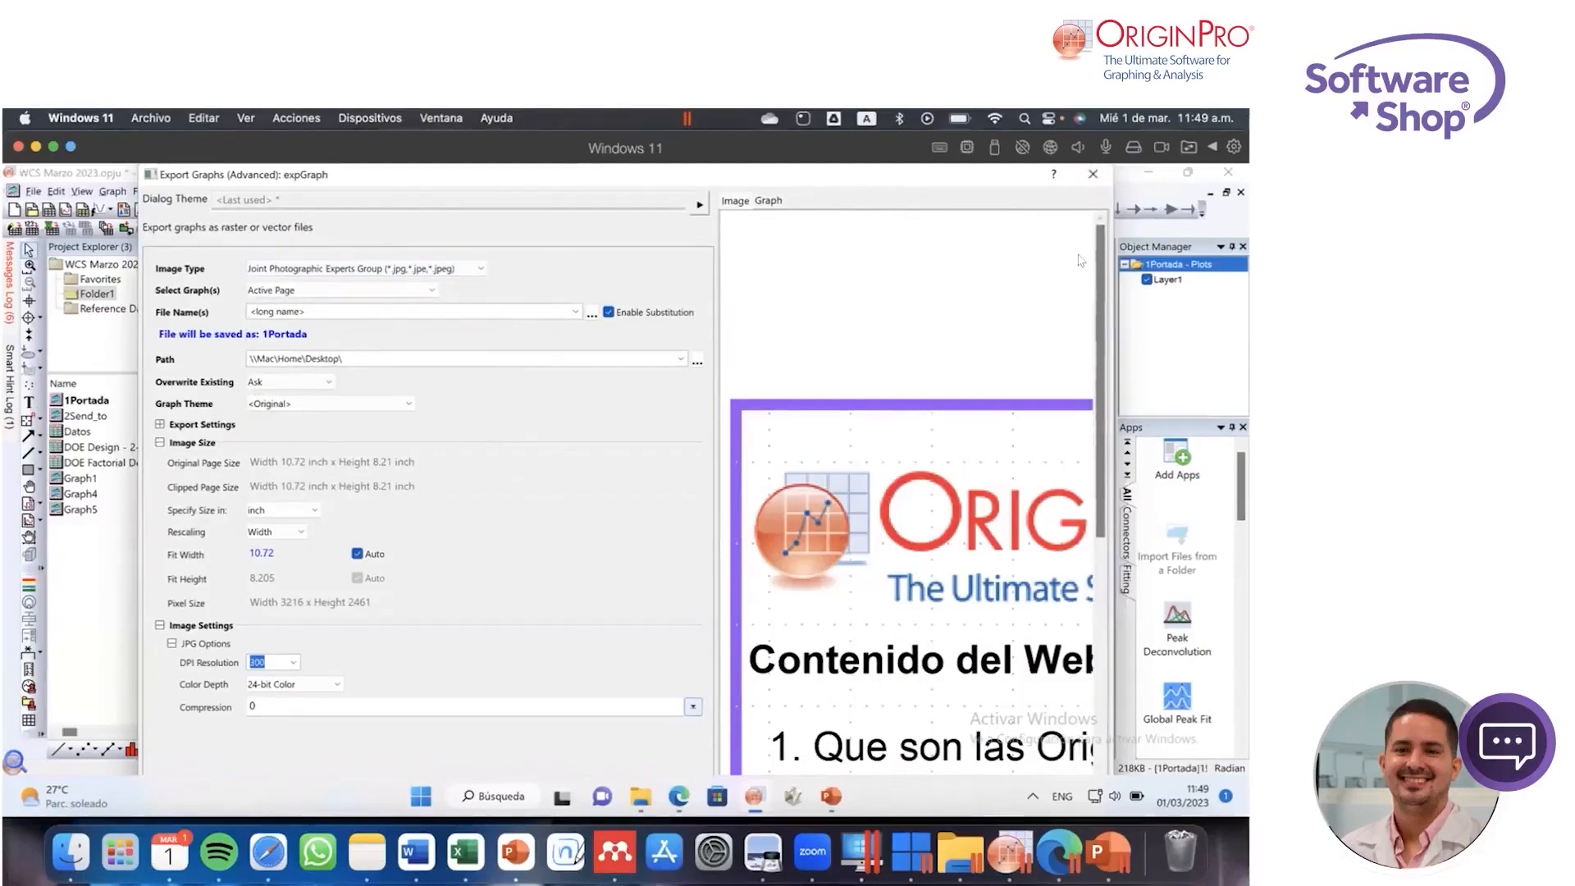
pyautogui.click(1093, 174)
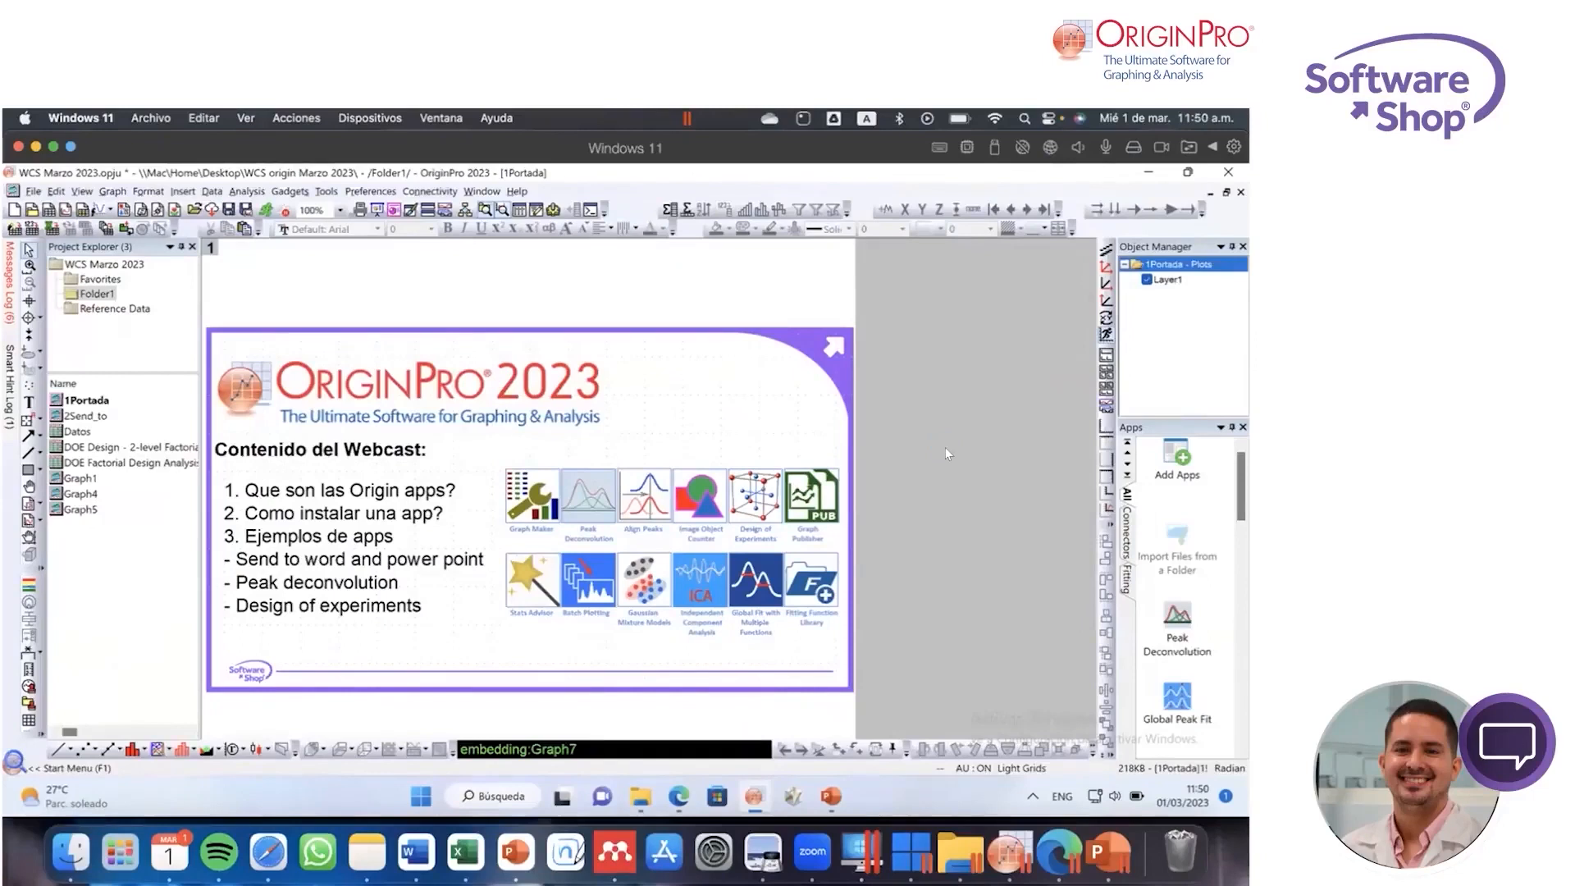
# Step: Open the Propagation of Error app's web page from the App Center, read its details and operation instructions, and return to OriginPro
pyautogui.click(1177, 460)
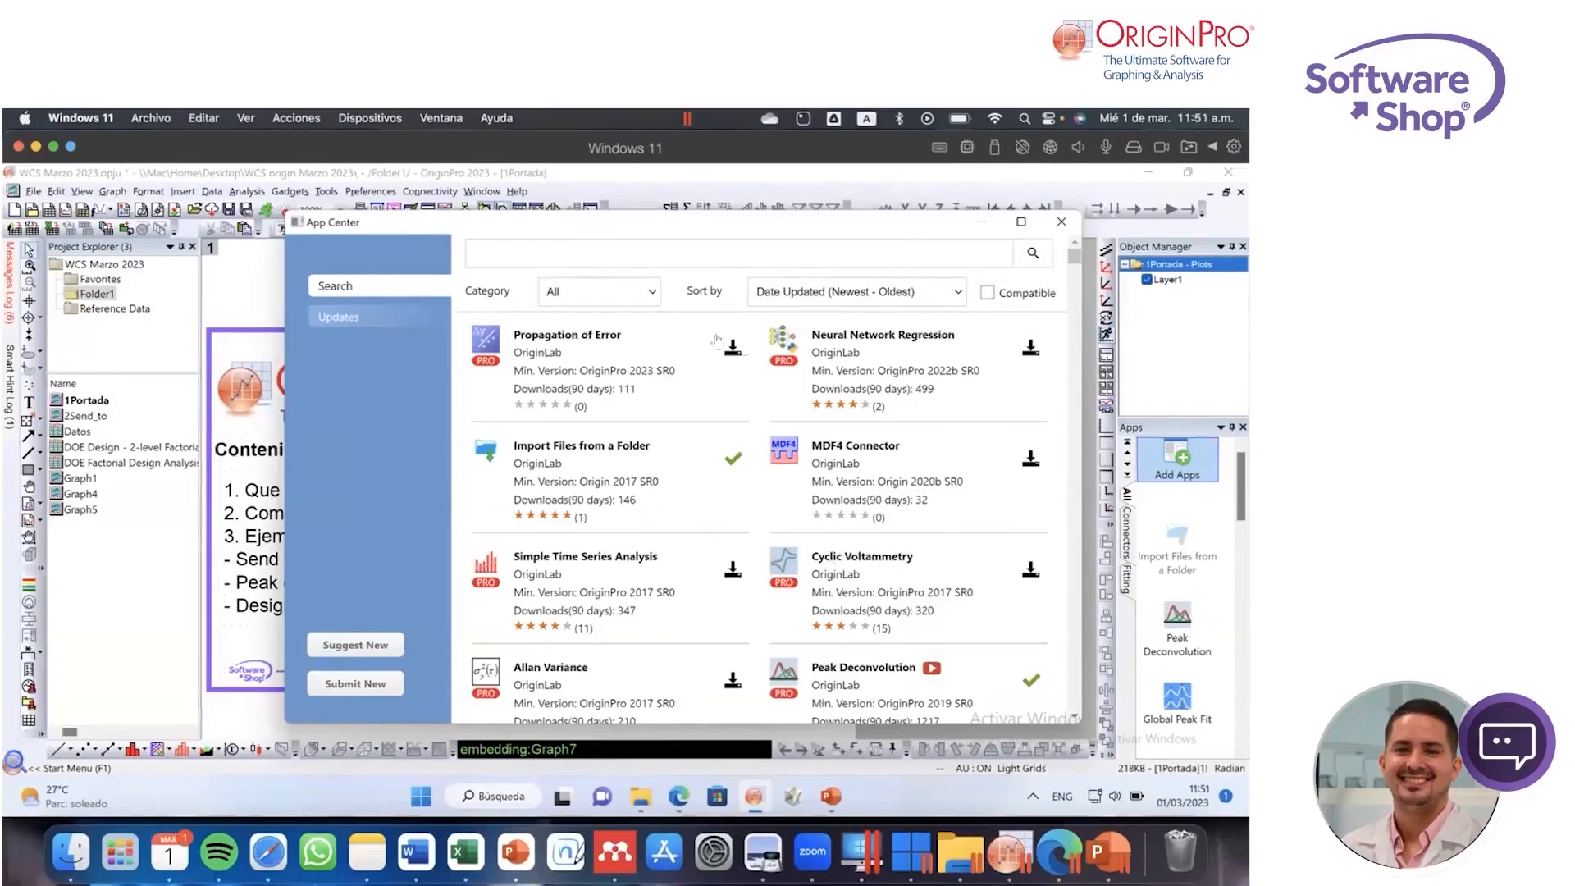
pyautogui.click(572, 337)
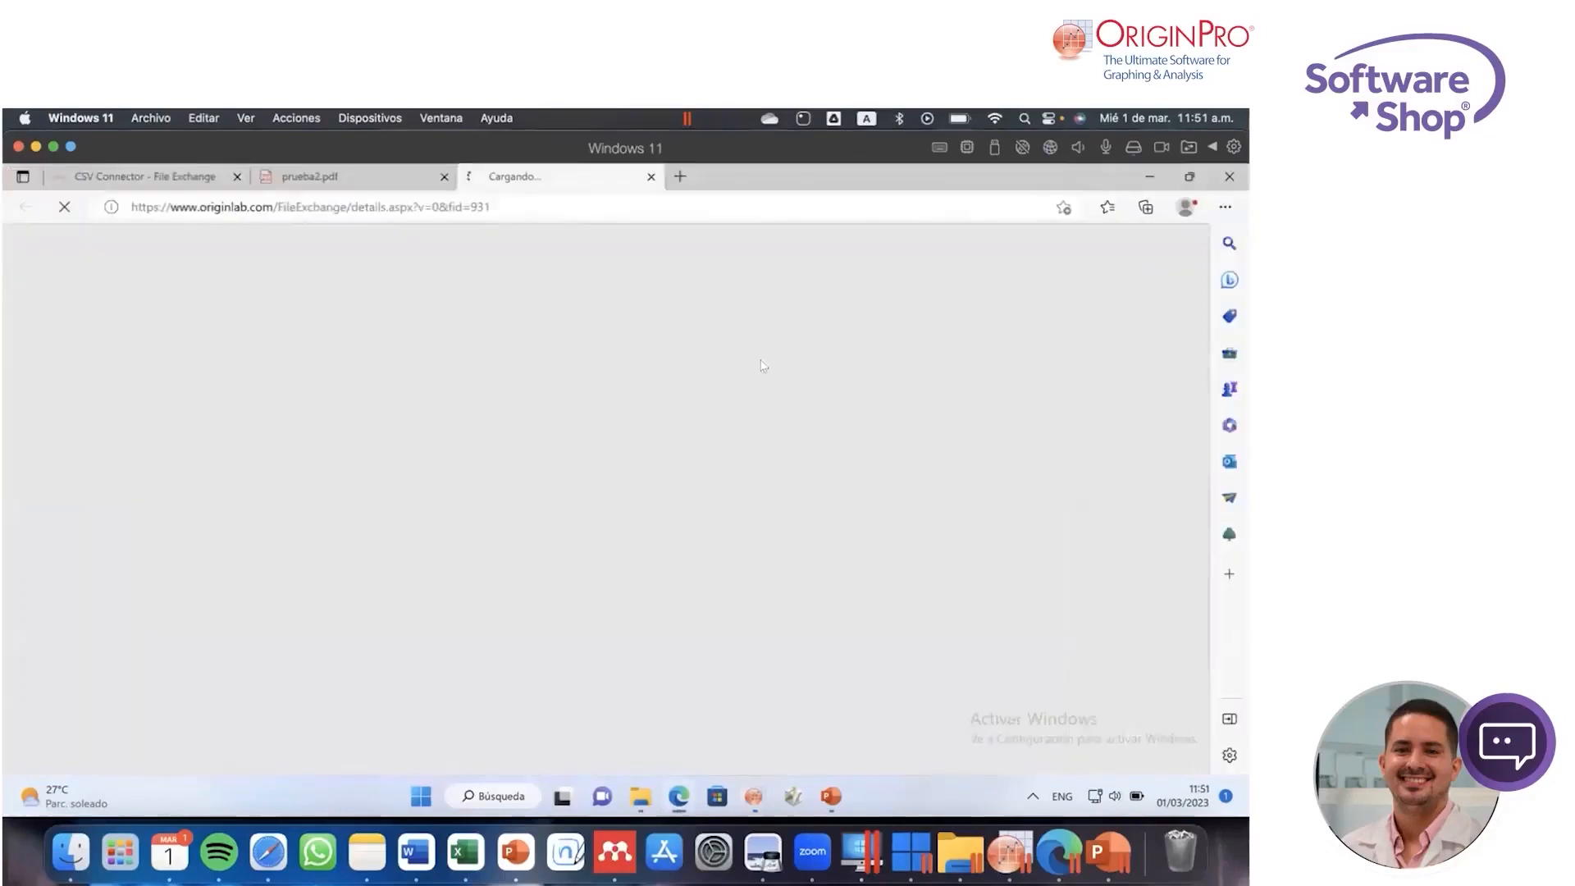
pyautogui.scroll(-5, 572, 548)
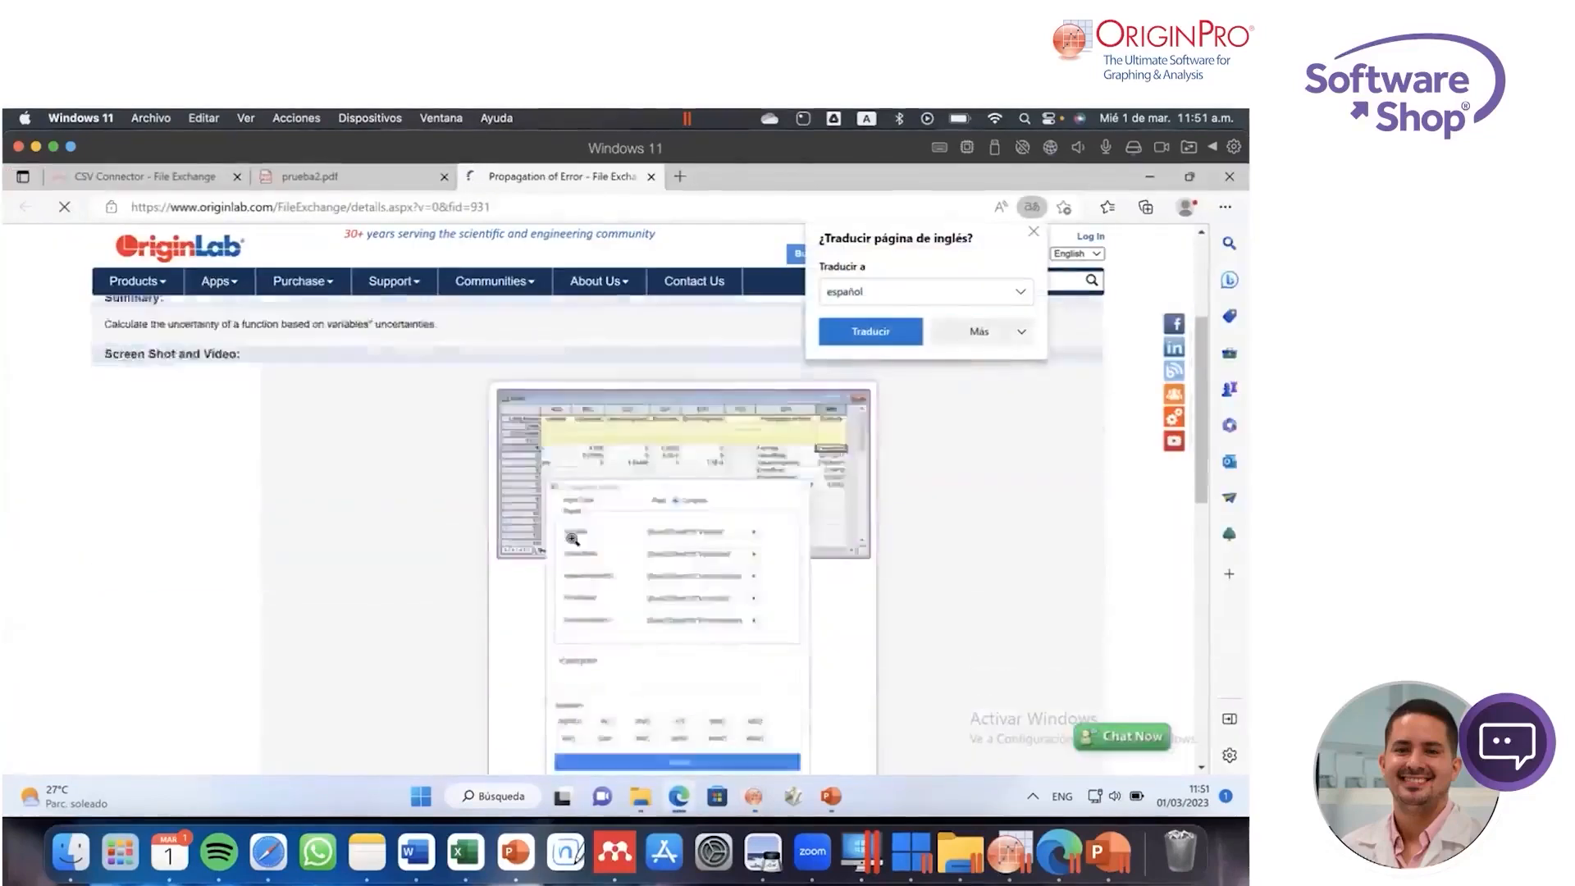
pyautogui.scroll(-5, 575, 548)
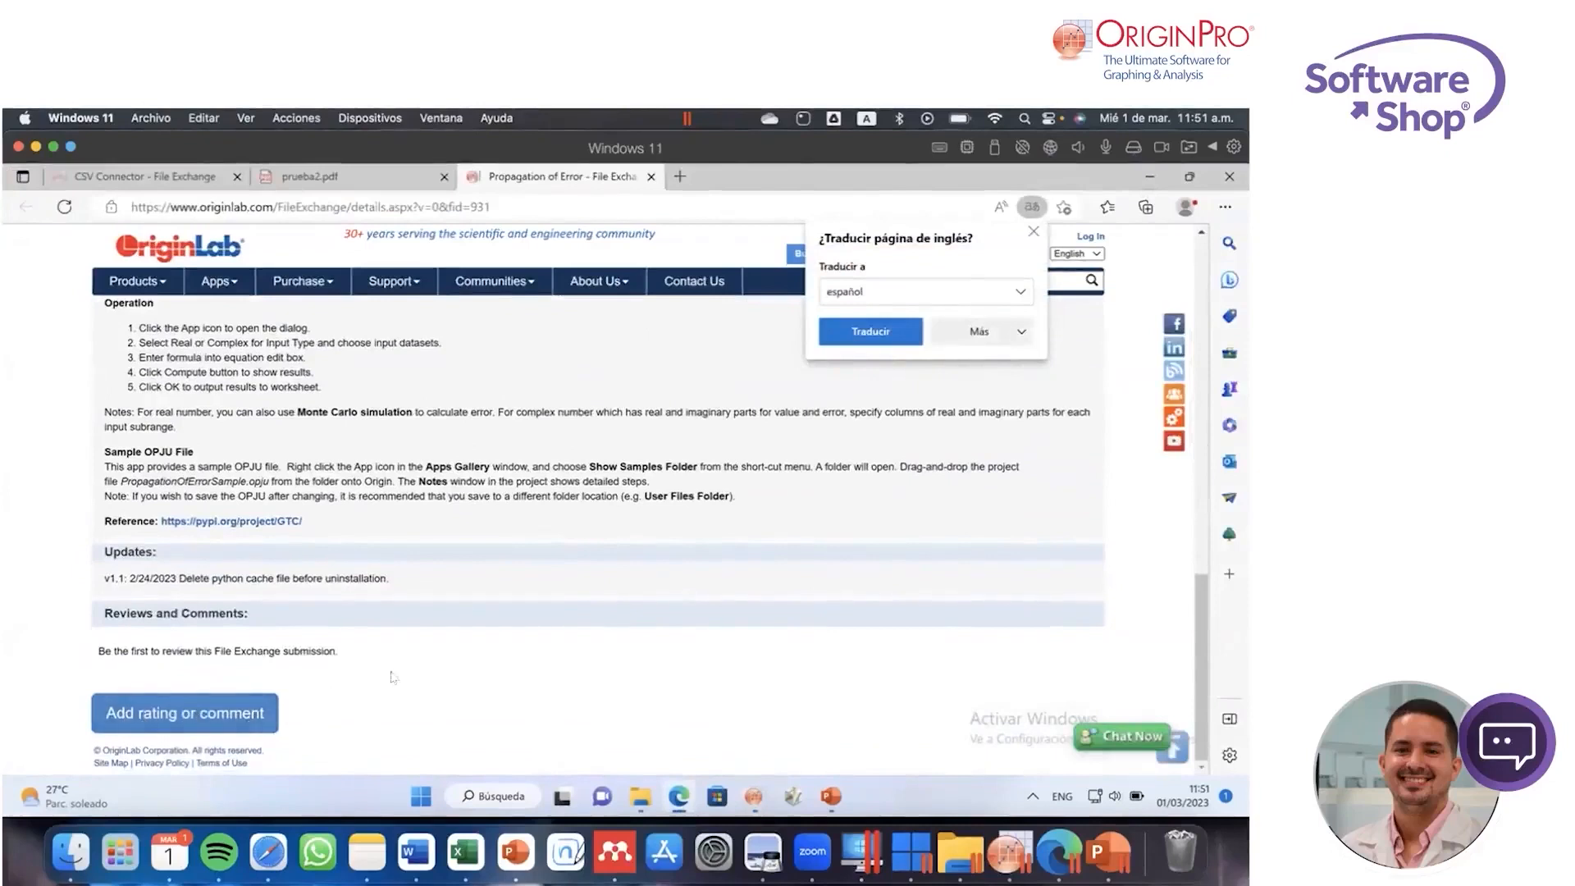
pyautogui.click(1034, 232)
pyautogui.scroll(10, 836, 457)
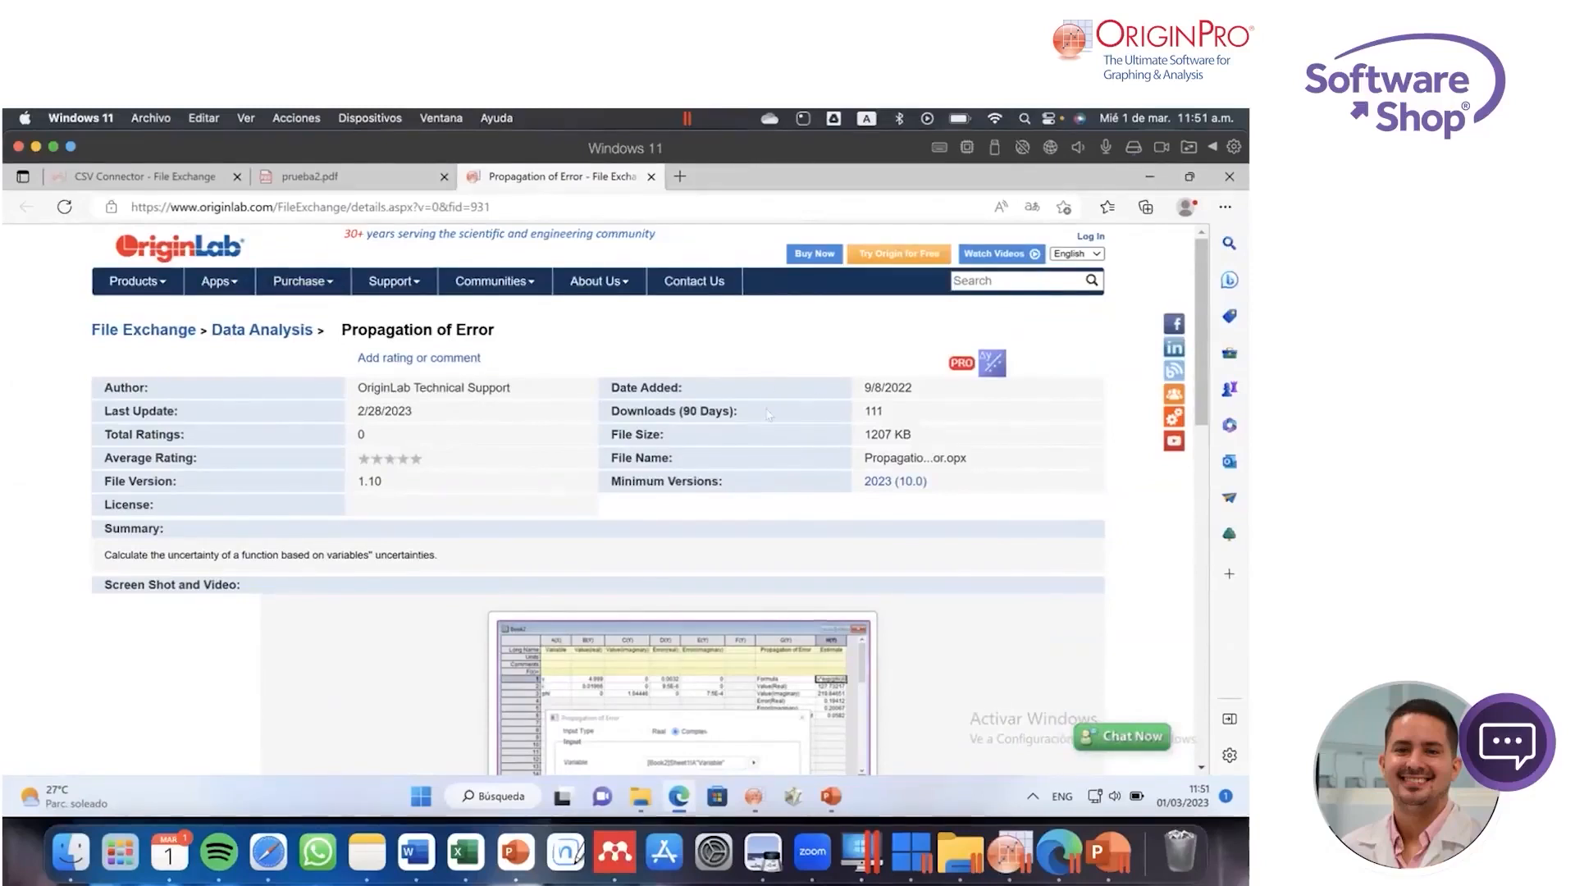
pyautogui.scroll(-10, 779, 431)
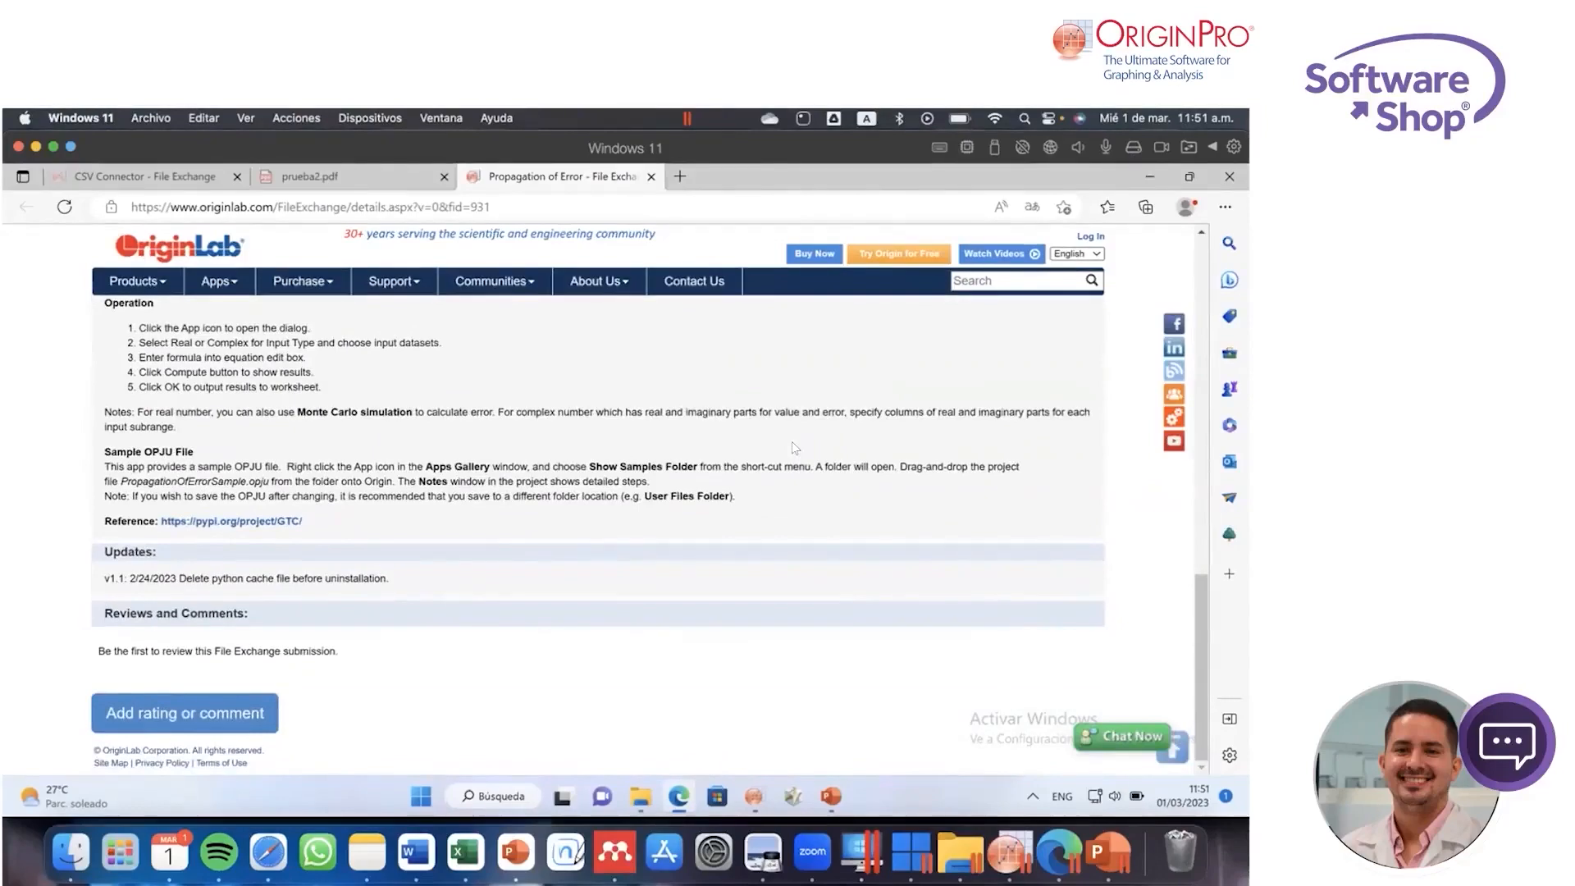
pyautogui.scroll(10, 794, 447)
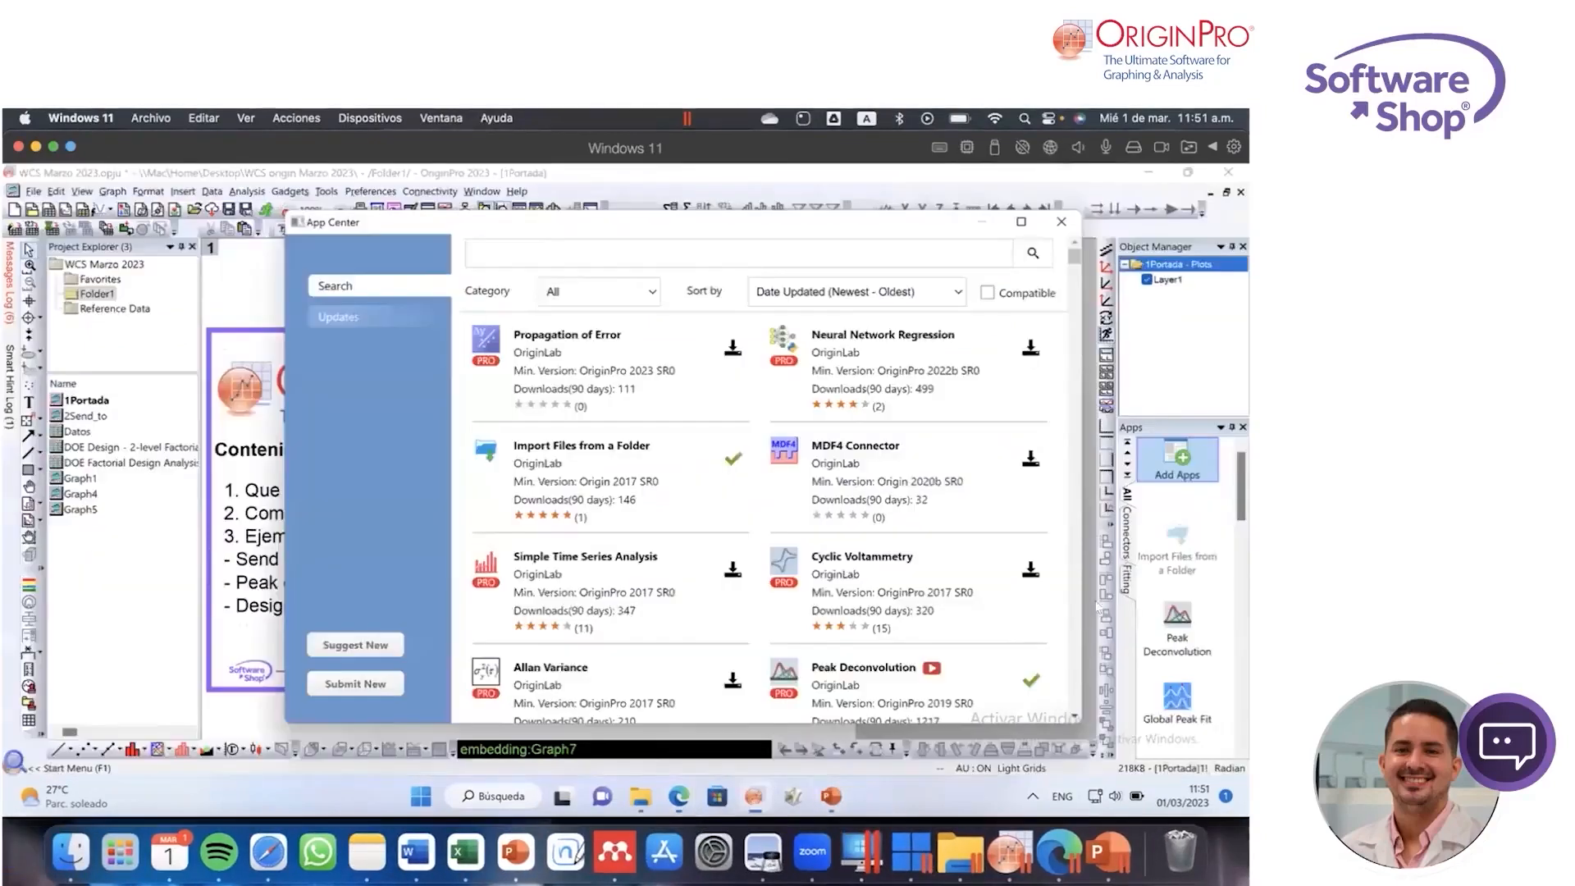
pyautogui.click(753, 794)
# Step: Close the App Center and open the Reference Data project from the X-Ray Diffraction Analysis app's folder
pyautogui.scroll(-3, 1192, 591)
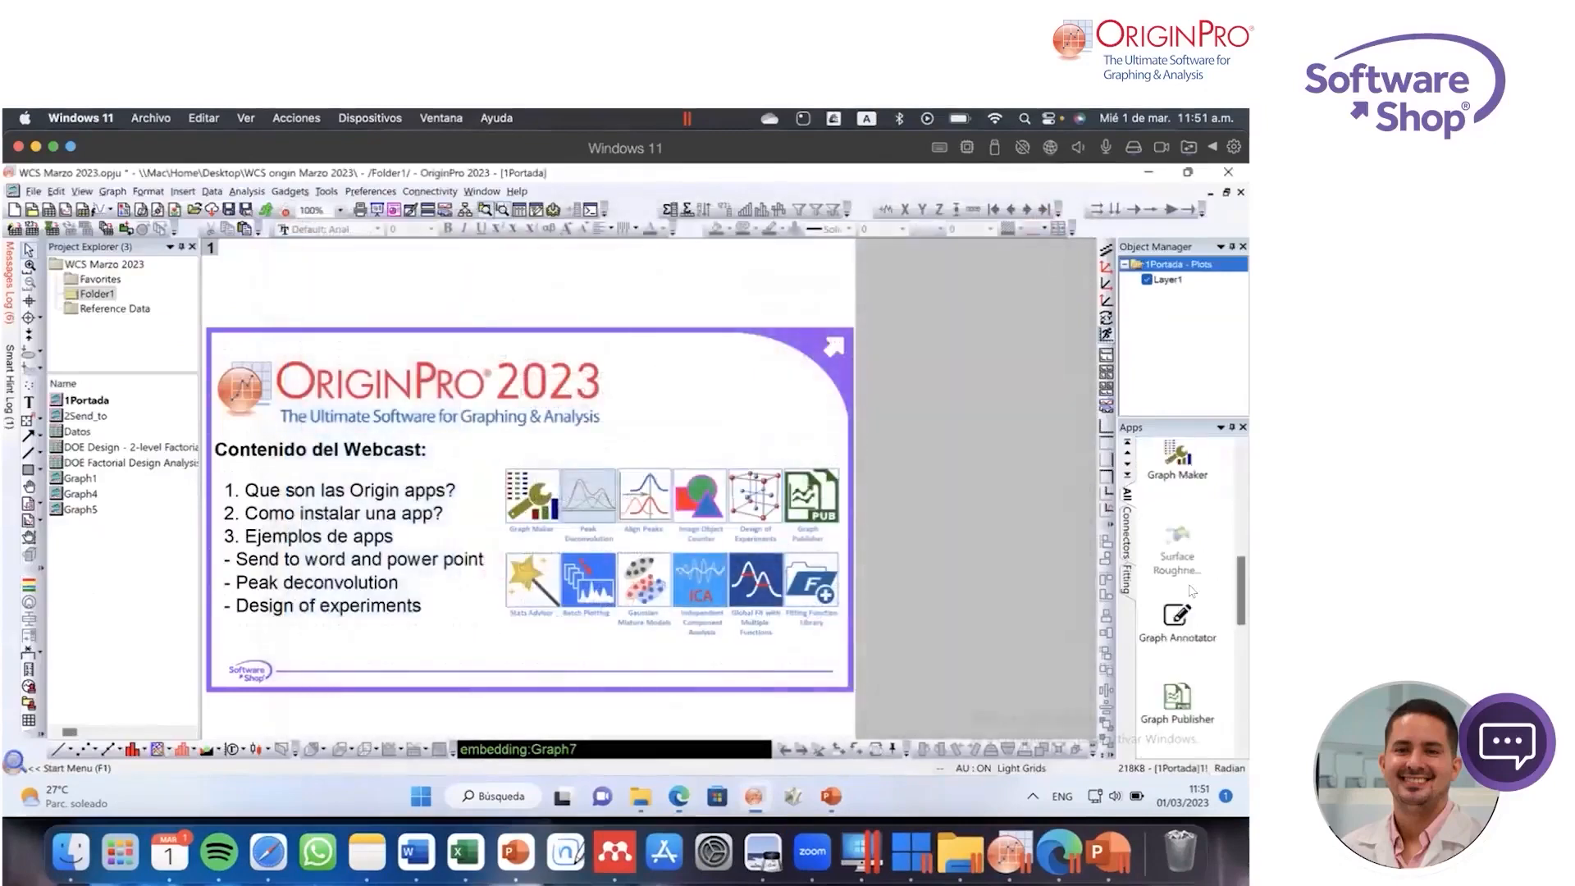
pyautogui.scroll(3, 1191, 591)
pyautogui.scroll(-2, 1179, 504)
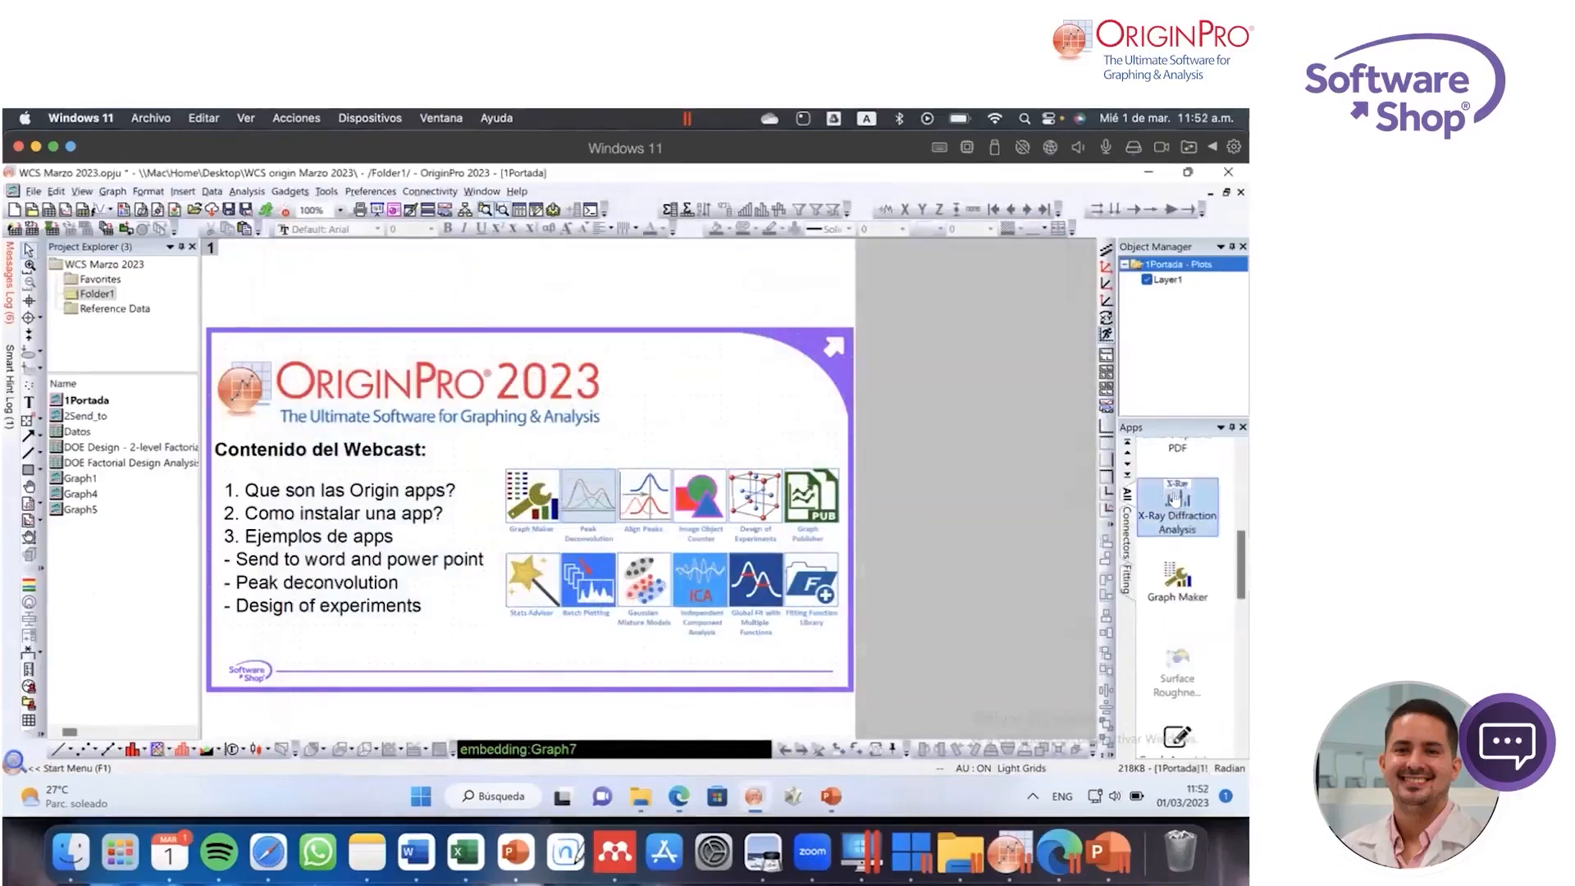
pyautogui.rightClick(1174, 498)
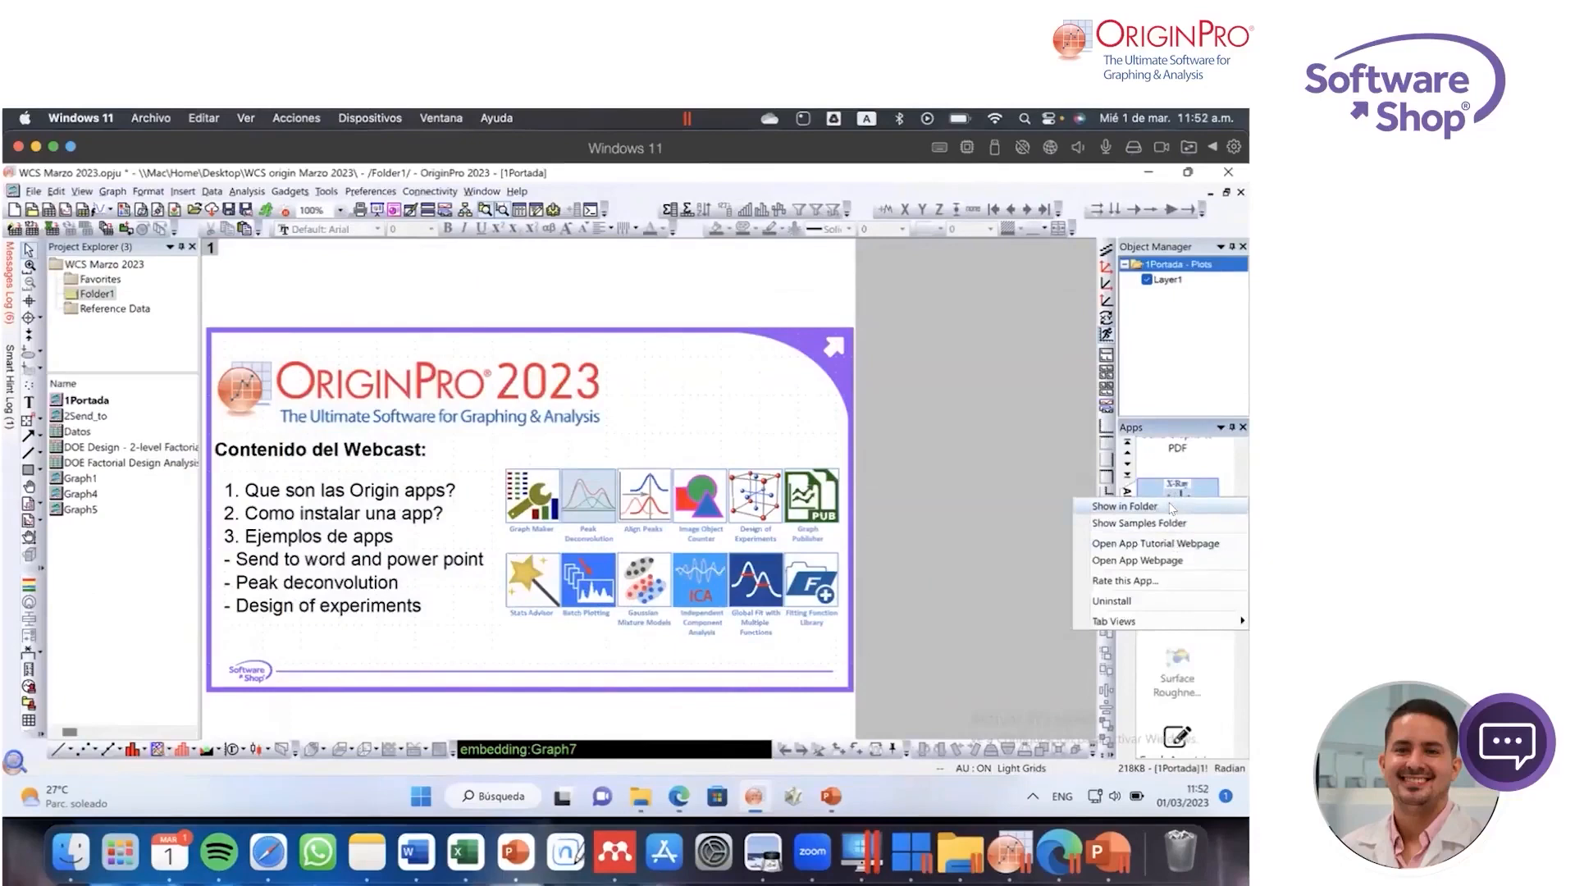
pyautogui.click(1172, 507)
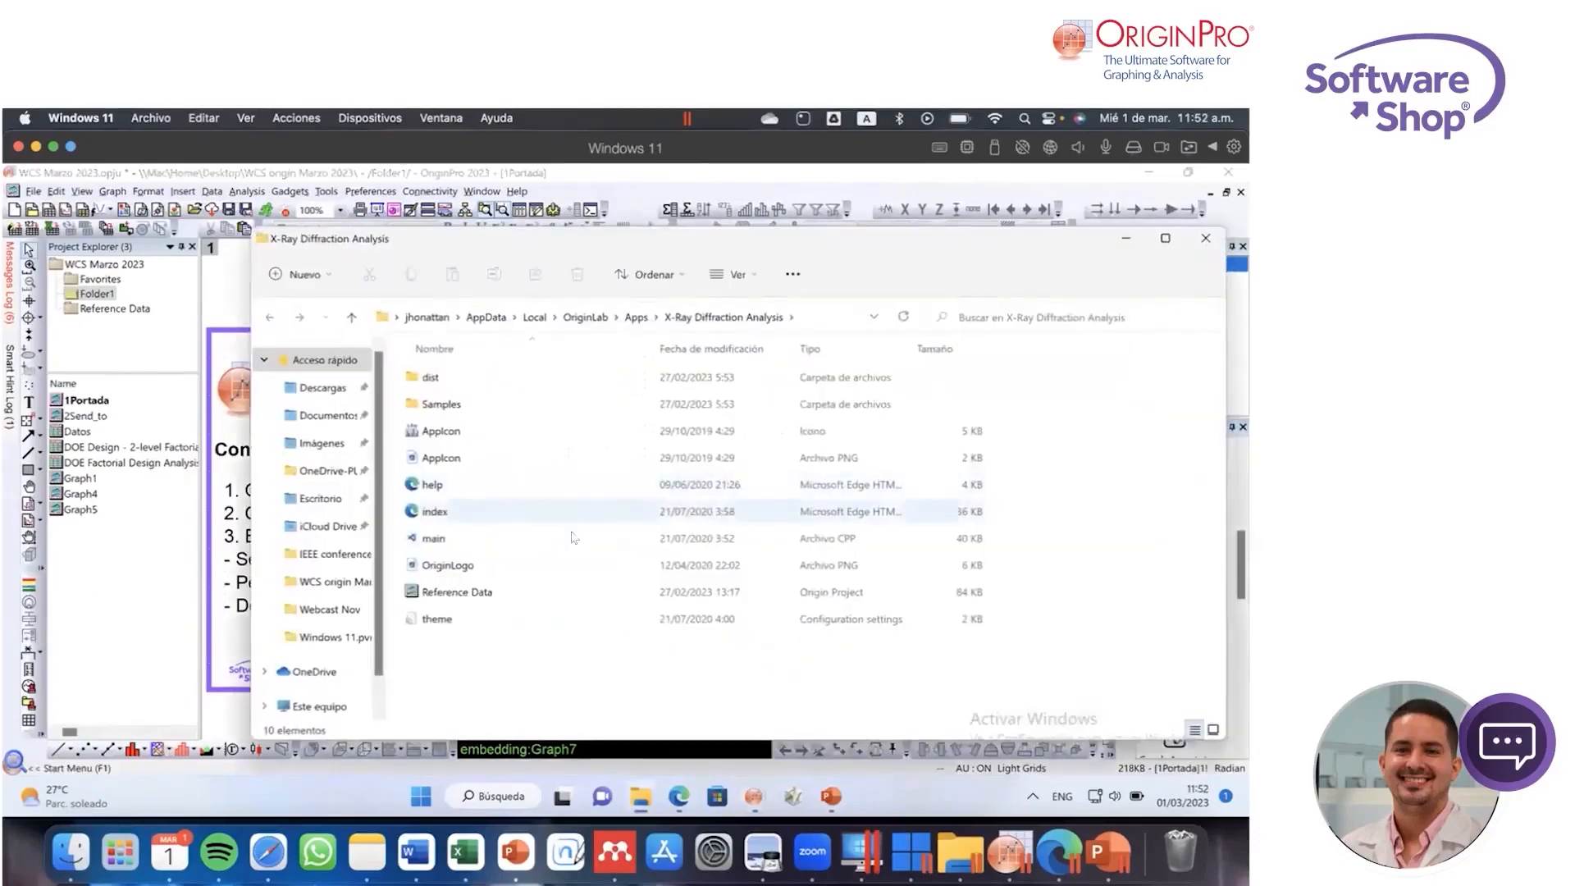
pyautogui.doubleClick(489, 593)
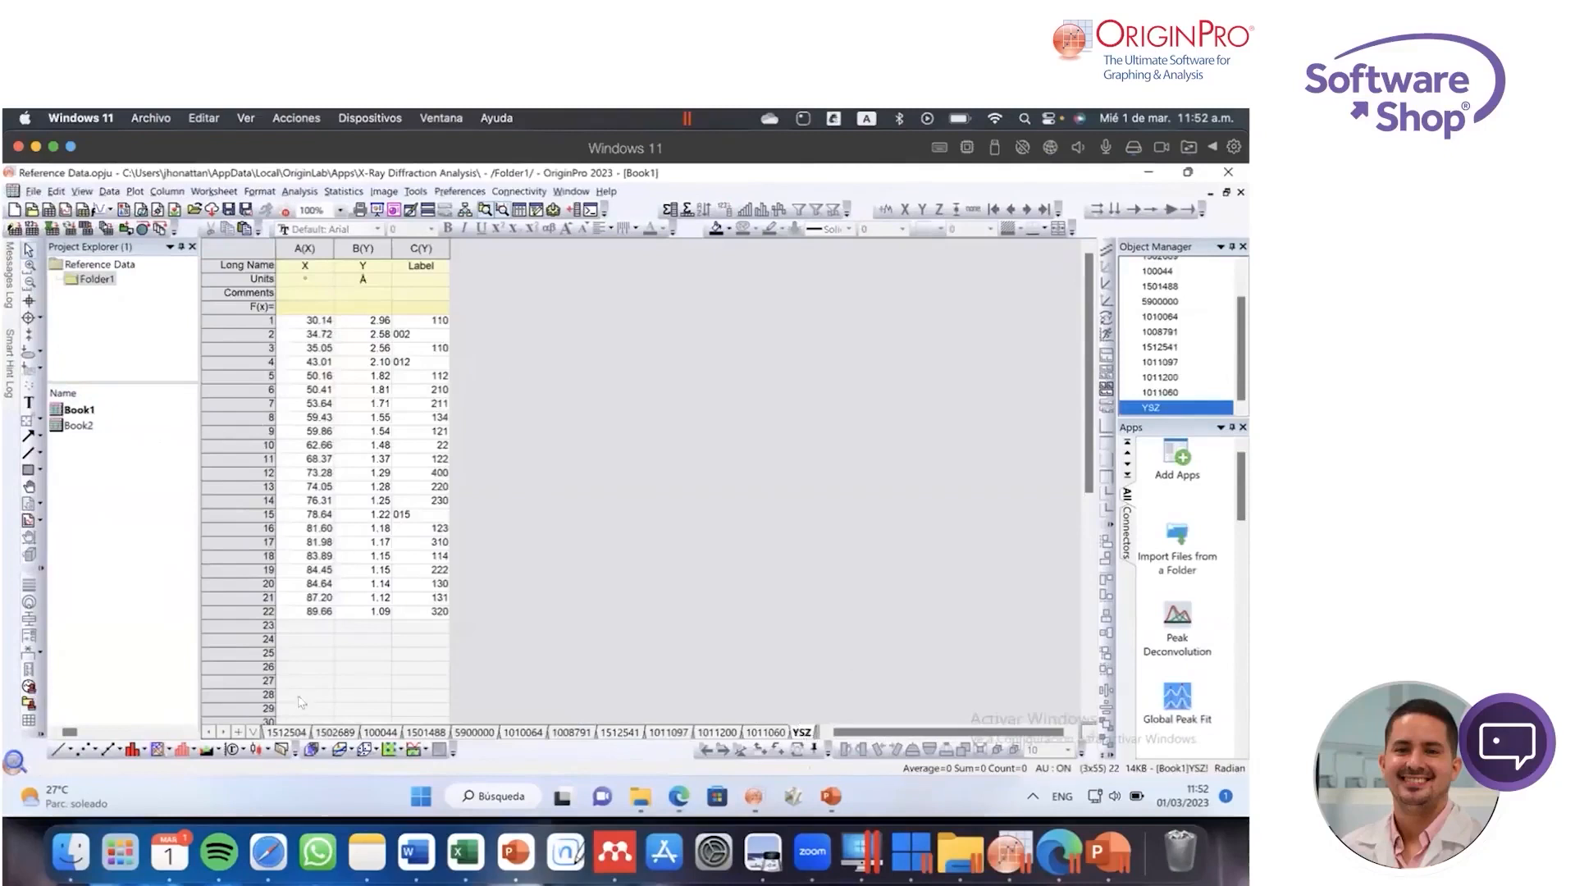
# Step: Add a new worksheet to Book1 of the reference data and name it YSZ2
pyautogui.click(238, 731)
pyautogui.doubleClick(787, 733)
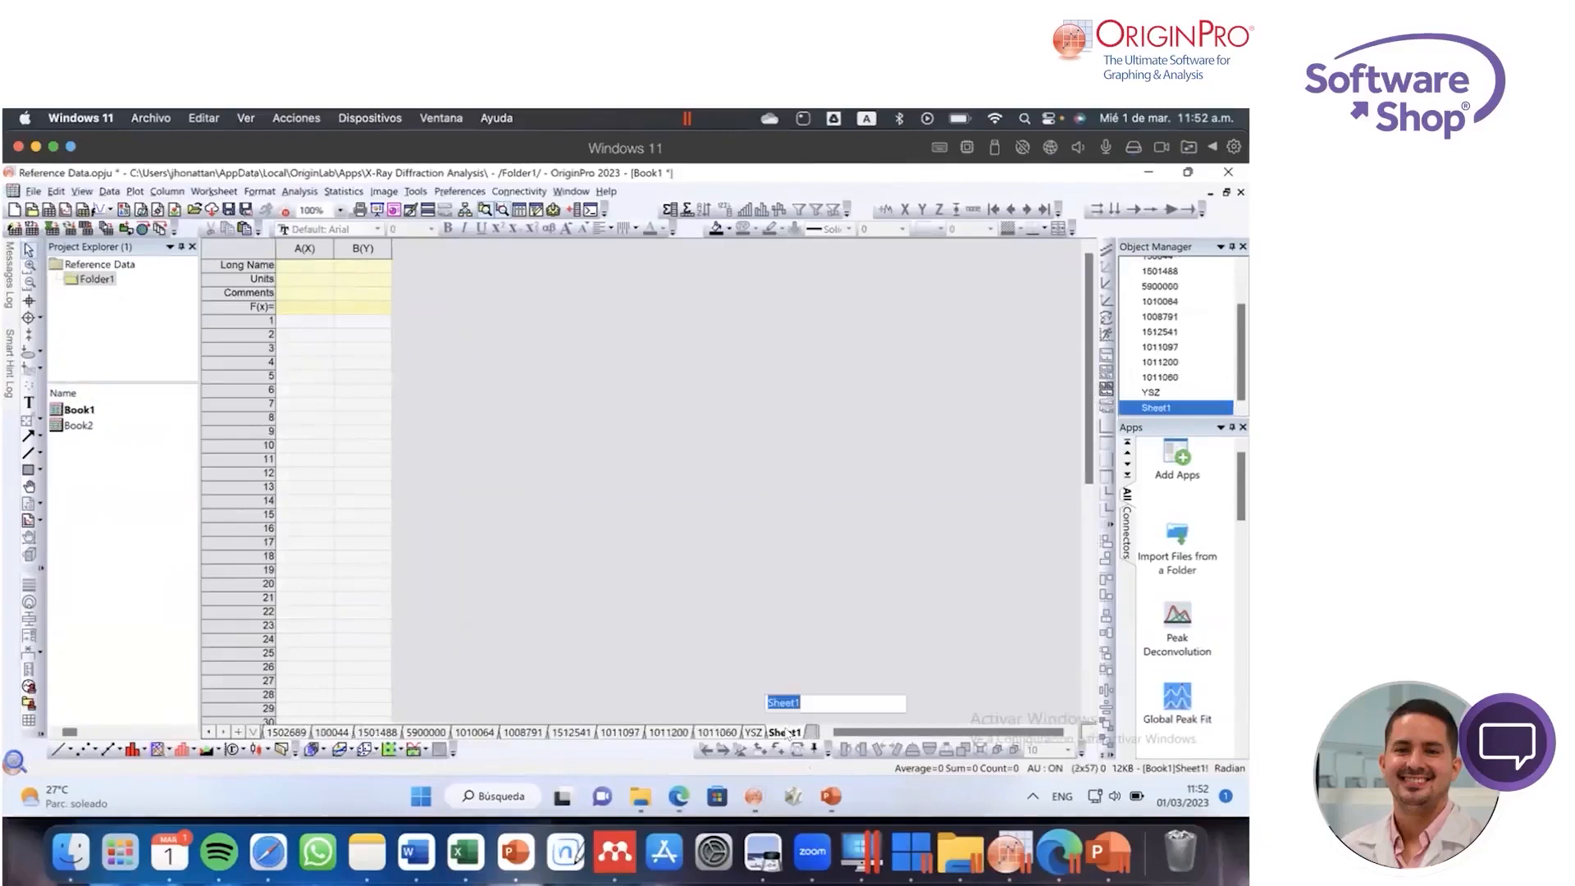
pyautogui.write('YSZ2')
pyautogui.press('Return')
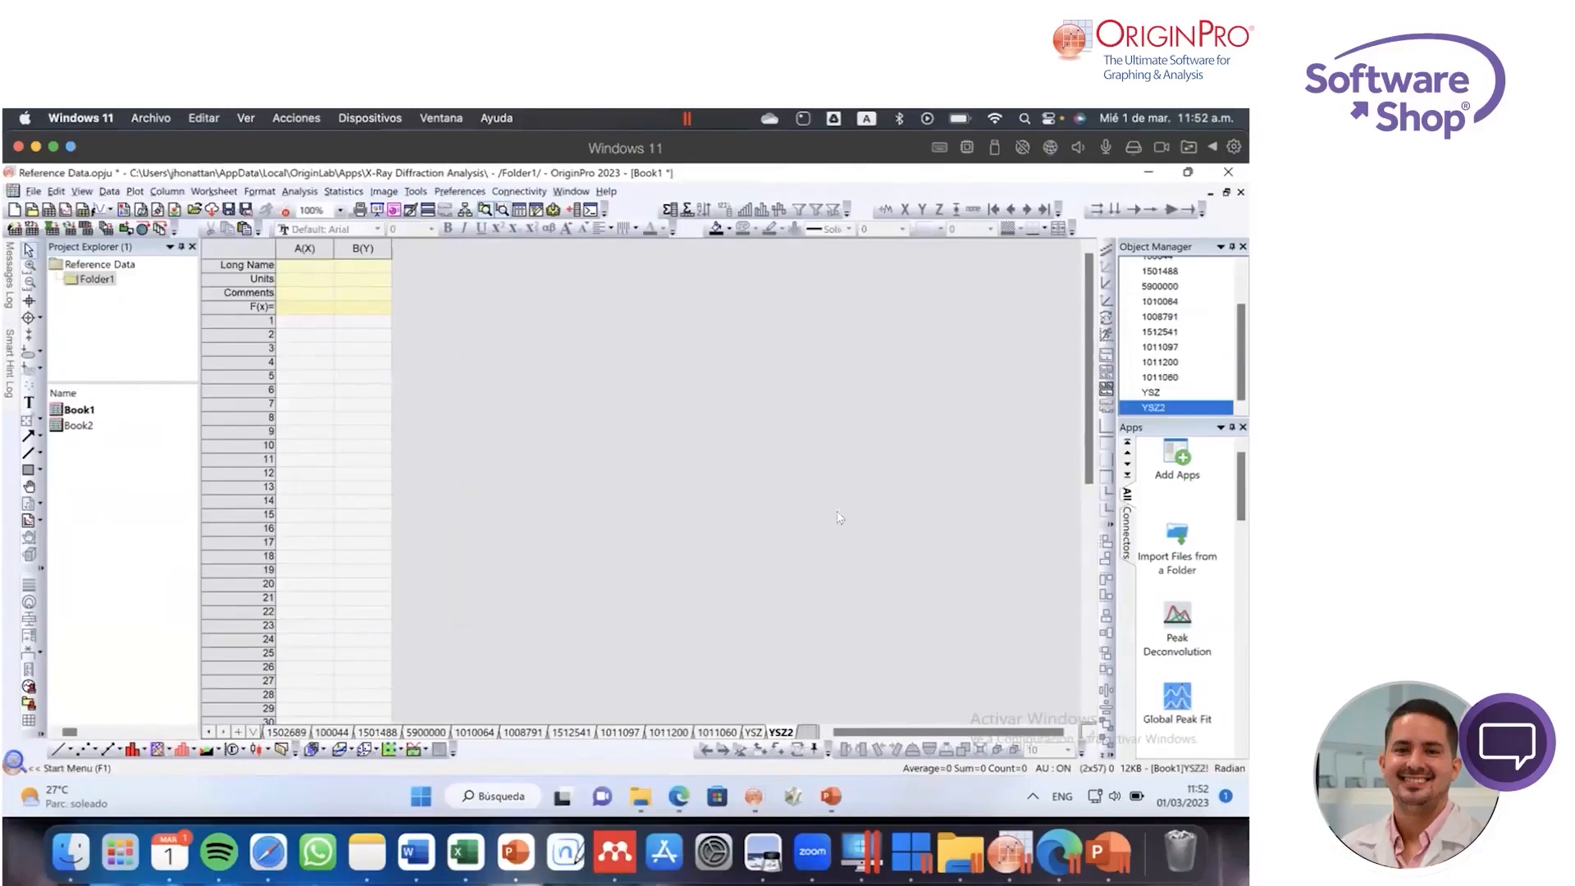
# Step: Check the YSZ sheet's column layout and copy columns A to C of the 1011060 sheet for use in YSZ2
pyautogui.click(753, 733)
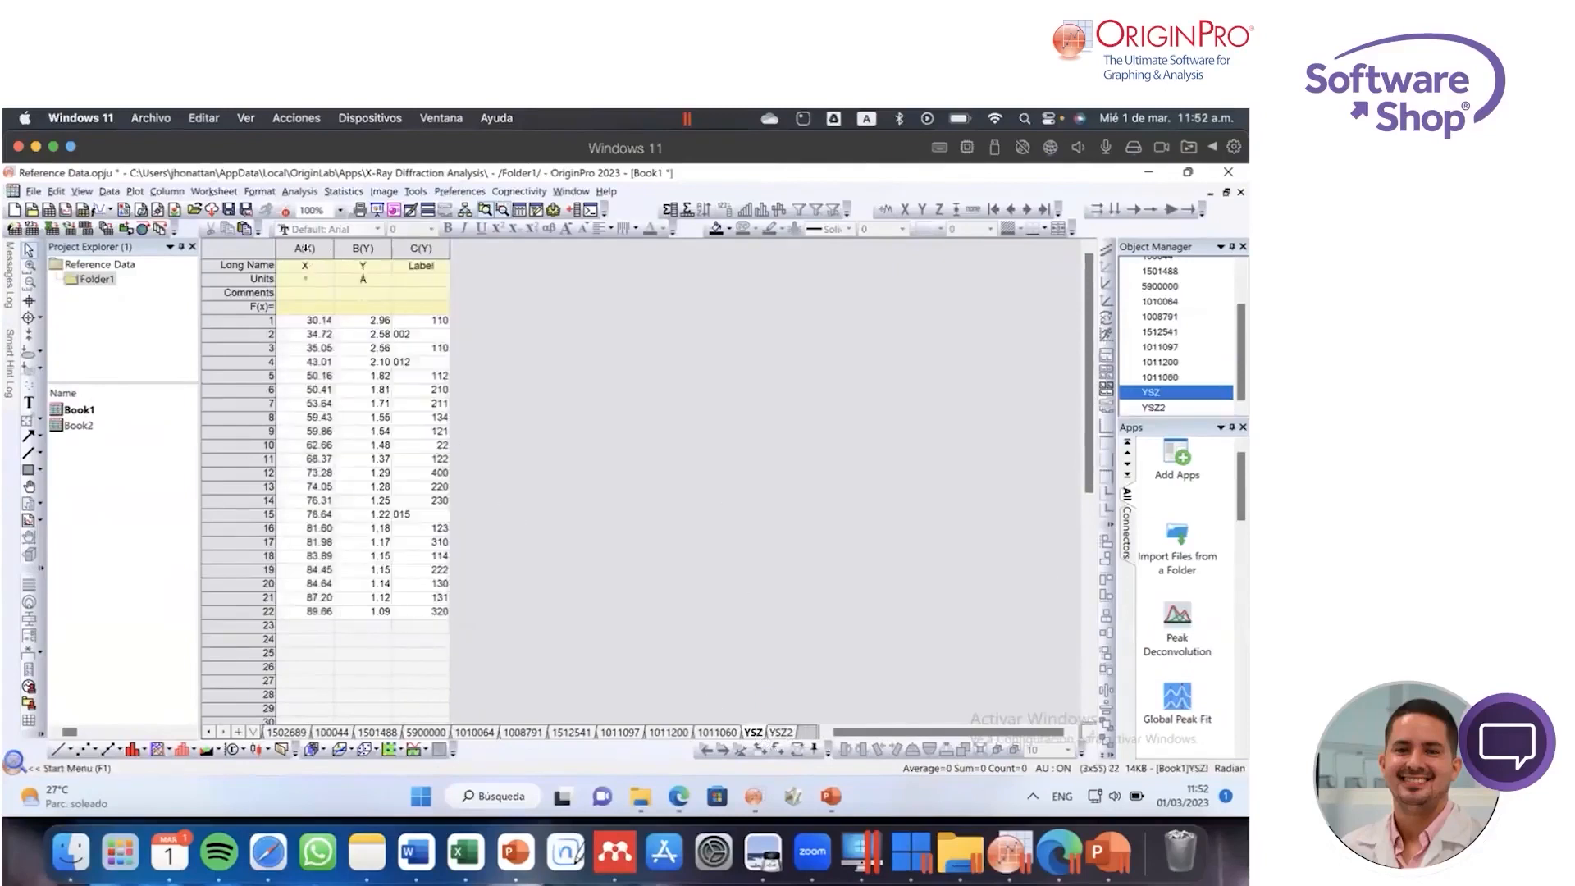
pyautogui.moveTo(303, 249); pyautogui.dragTo(421, 250)
pyautogui.click(535, 378)
pyautogui.moveTo(304, 249); pyautogui.dragTo(363, 248)
pyautogui.click(712, 699)
pyautogui.click(717, 731)
pyautogui.click(576, 388)
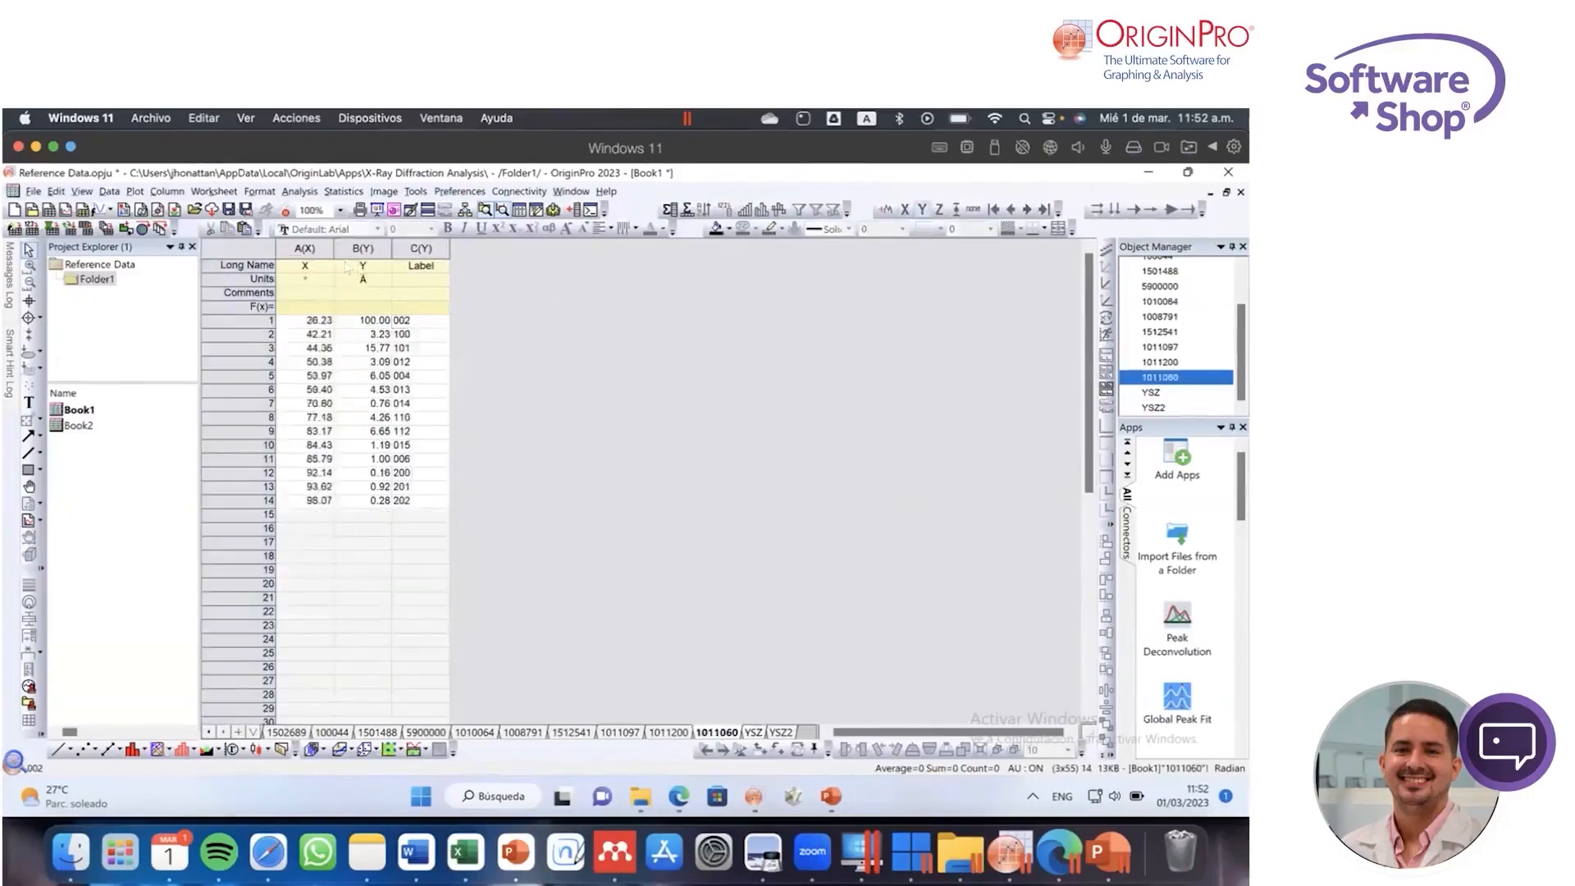
pyautogui.moveTo(316, 247); pyautogui.dragTo(421, 249)
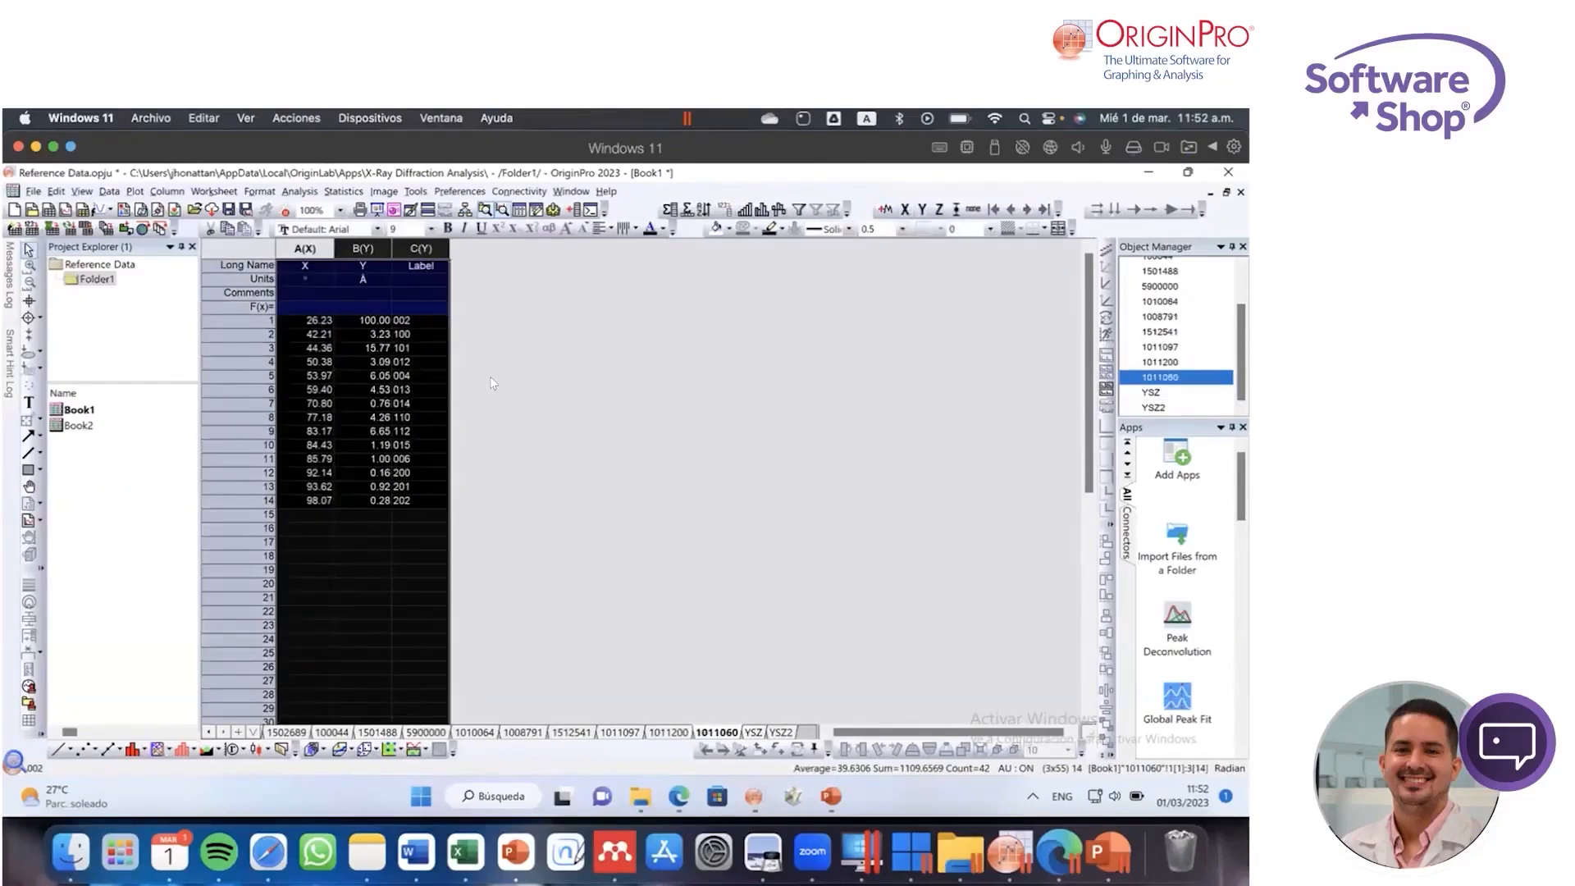
pyautogui.click(781, 732)
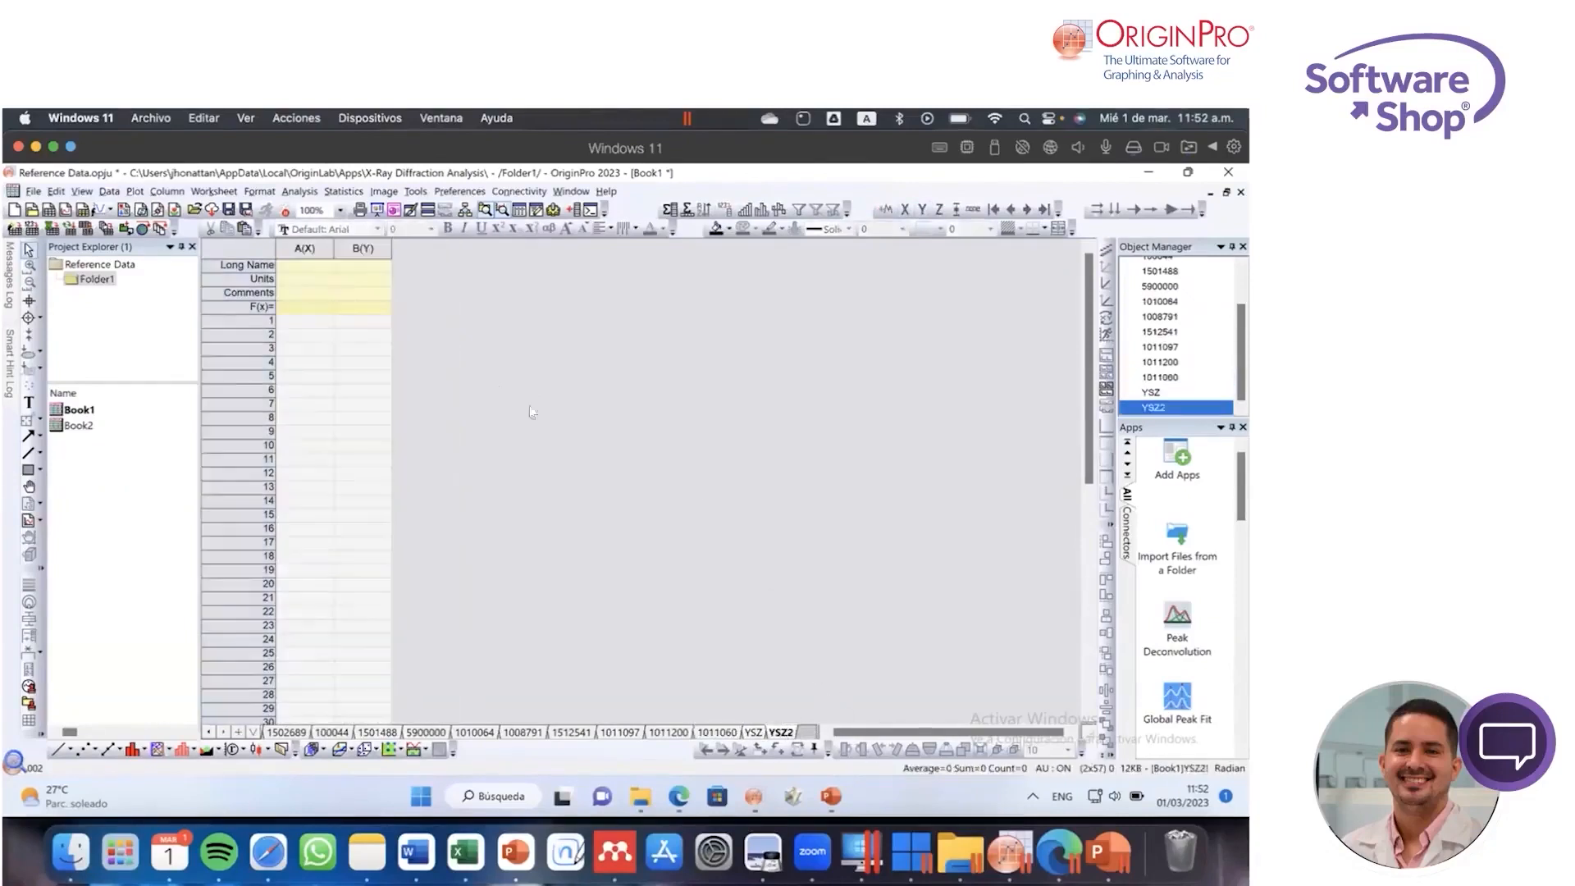
pyautogui.click(303, 267)
pyautogui.hotkey('ctrl', 'v')
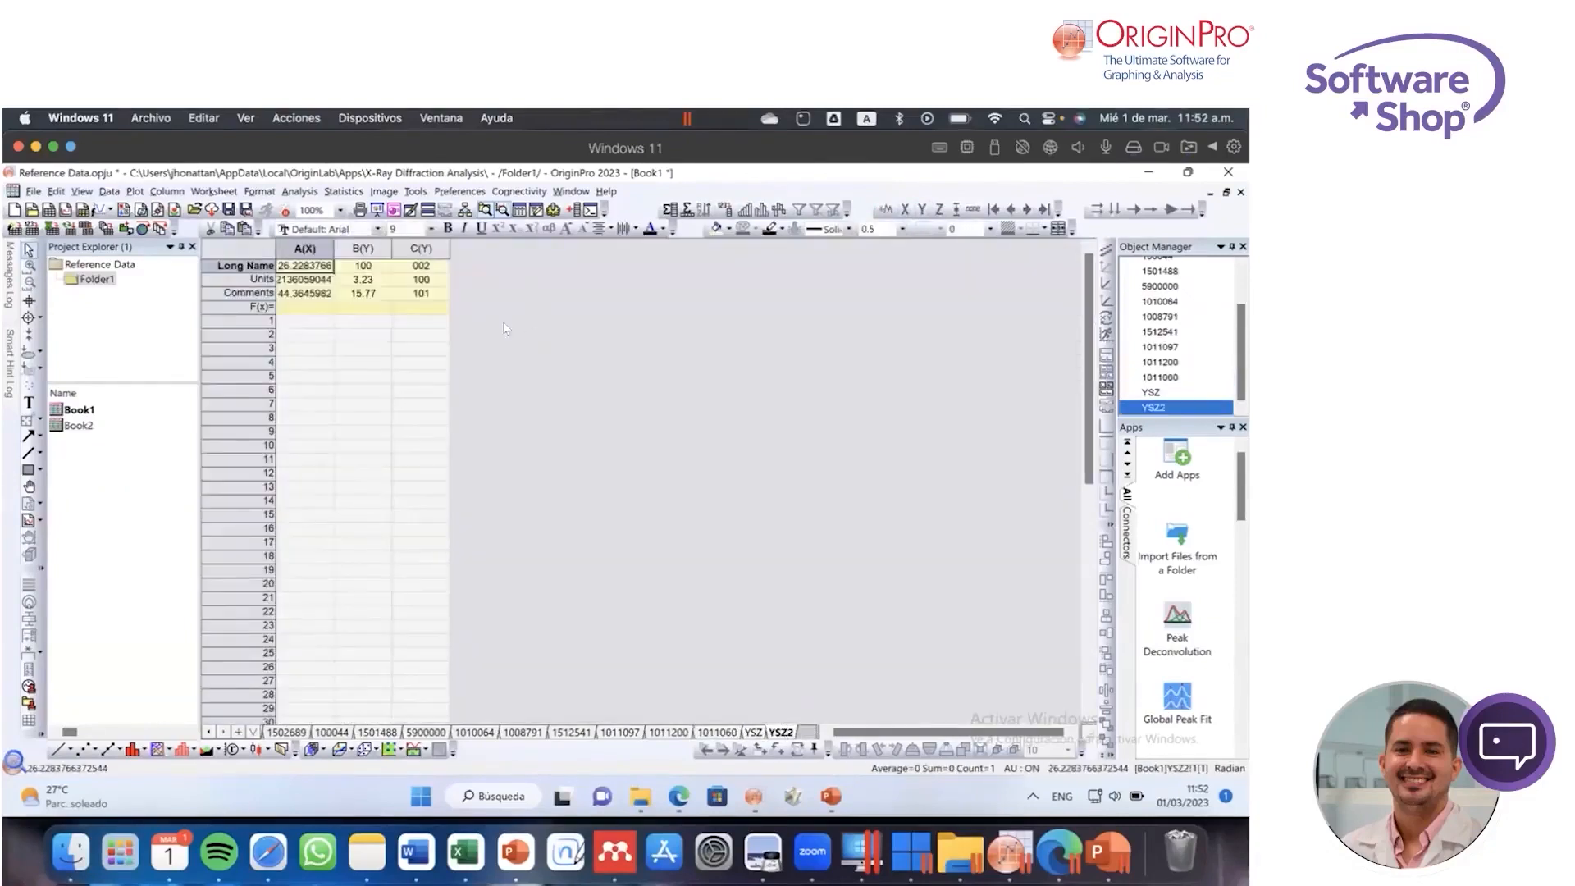
pyautogui.hotkey('ctrl', 'z')
# Step: Paste the copied reference data into the YSZ2 sheet starting at row 1 of column A
pyautogui.click(306, 320)
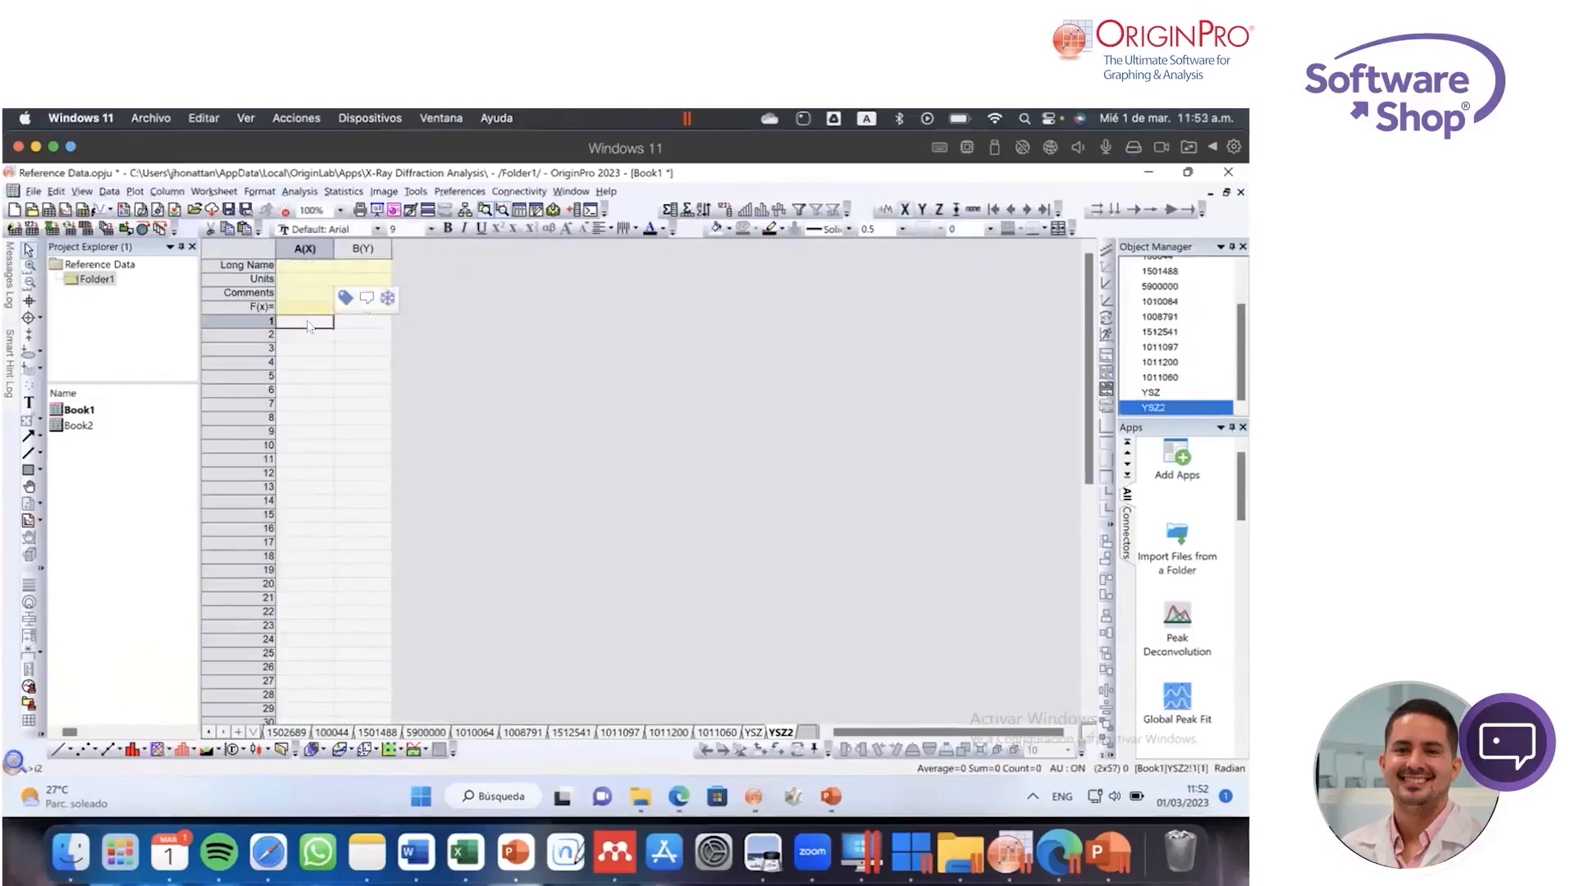
pyautogui.write('26.22838\t100\t002 42.21361\t3.23\t100 44.3646\t15.77\t101 50.38061\t3.09\t012 53.97357\t6.05\t004 59.40383\t4.53\t013 70.80383\t0.76\t014 77.17729\t4.26\t110 83.16707\t6.65\t112 84.42534\t1.19\t015 85.79318\t1\t006 92.14455\t0.16\t200 93.62119\t0.92\t201 98.06987\t0.28\t202')
pyautogui.click(586, 381)
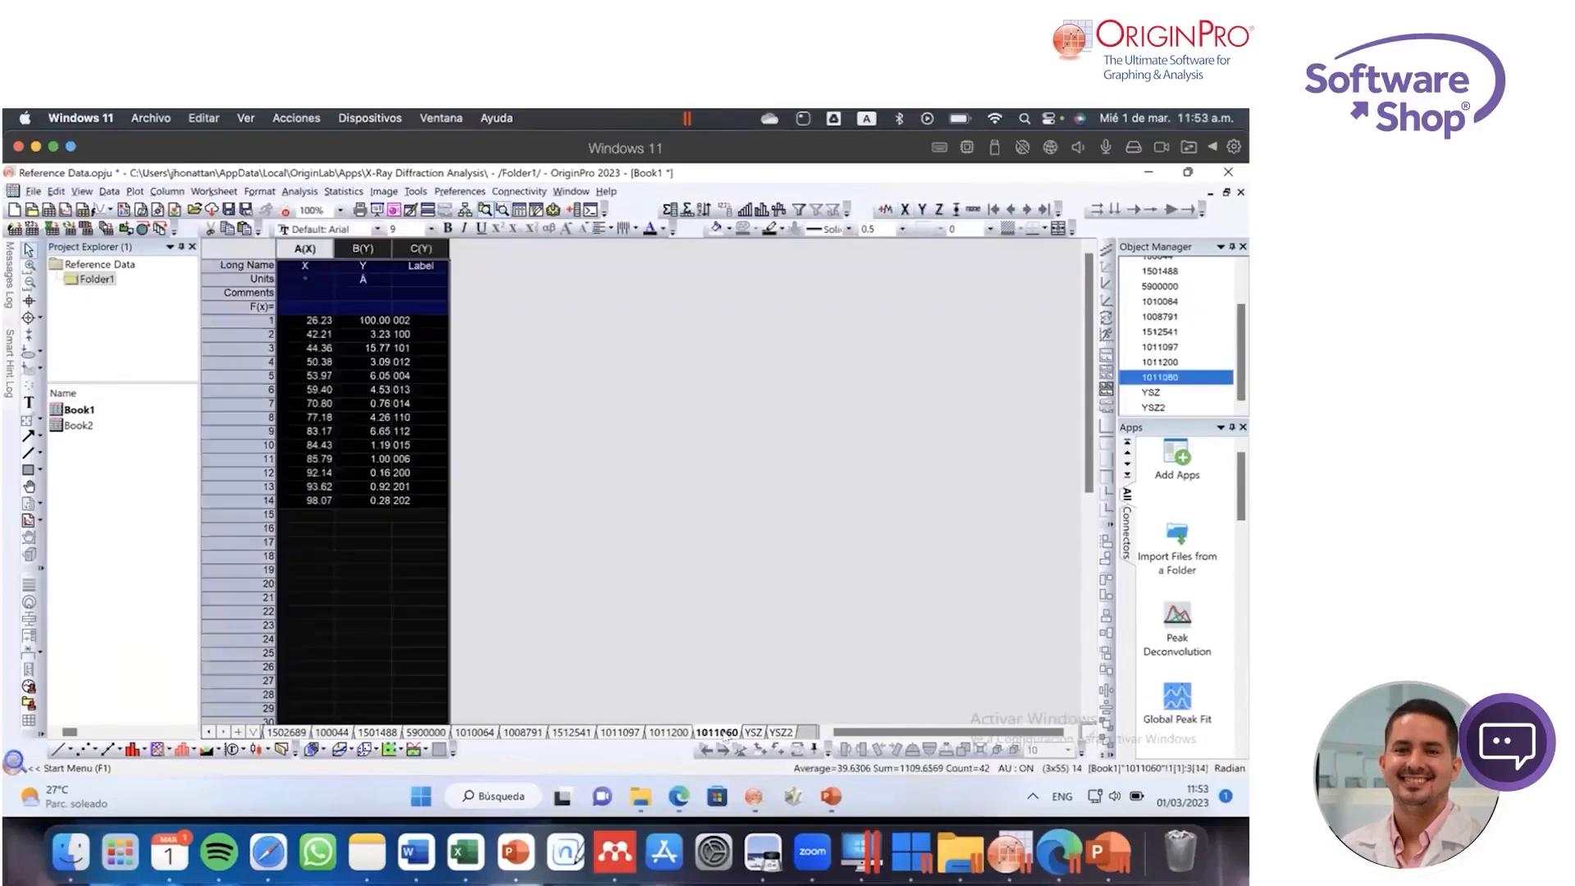
# Step: Copy the Long Name and Units labels of all three columns from the 1011060 sheet into the YSZ2 sheet
pyautogui.click(716, 731)
pyautogui.click(337, 279)
pyautogui.moveTo(305, 265); pyautogui.dragTo(440, 286)
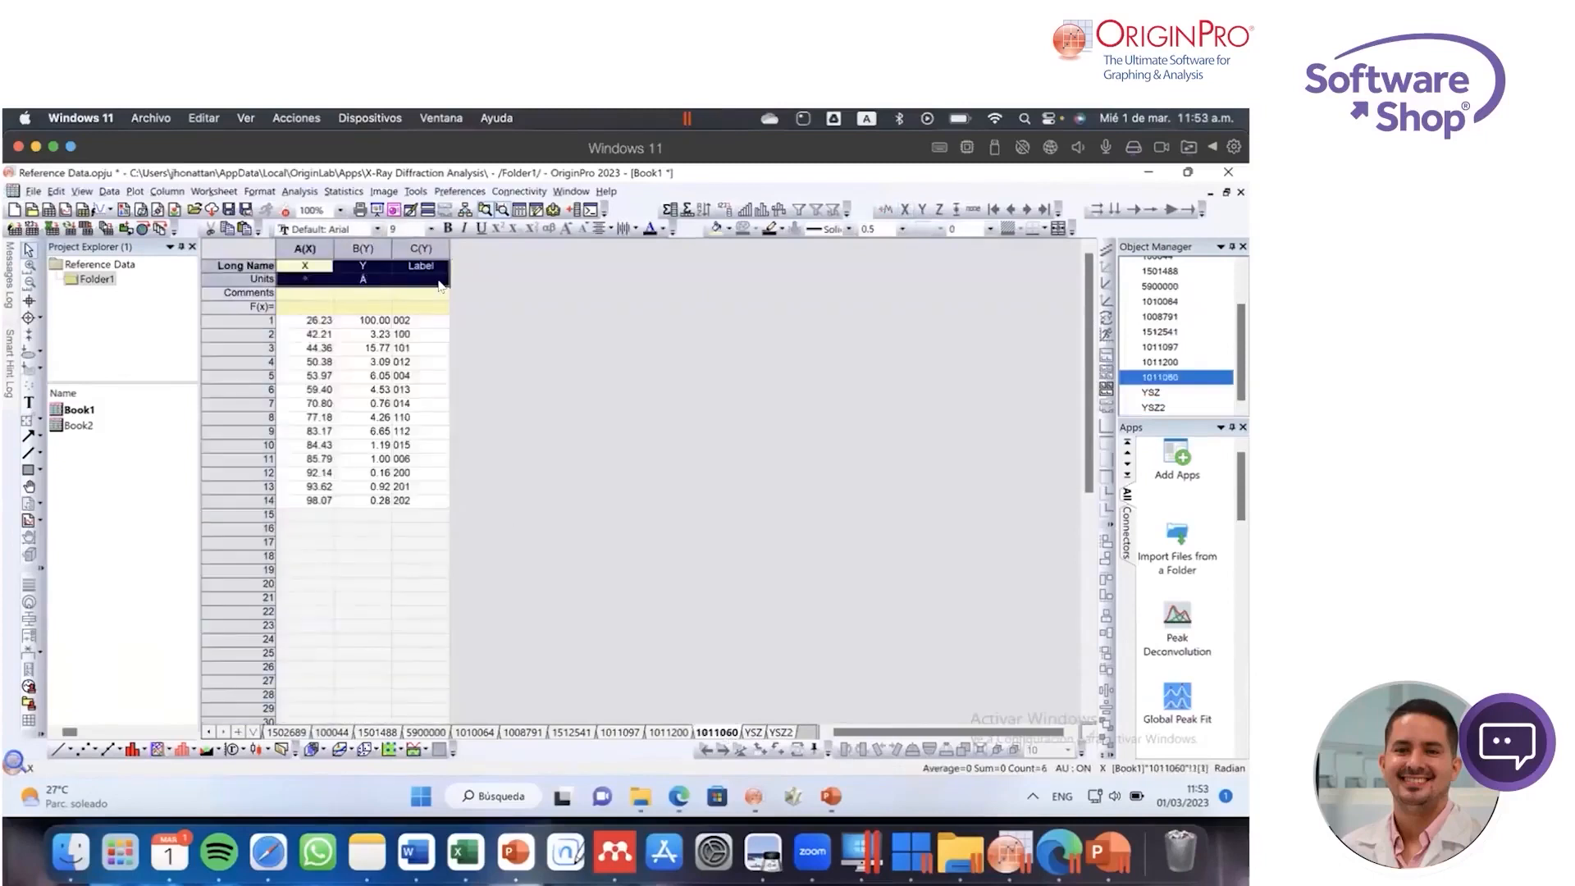
pyautogui.click(309, 267)
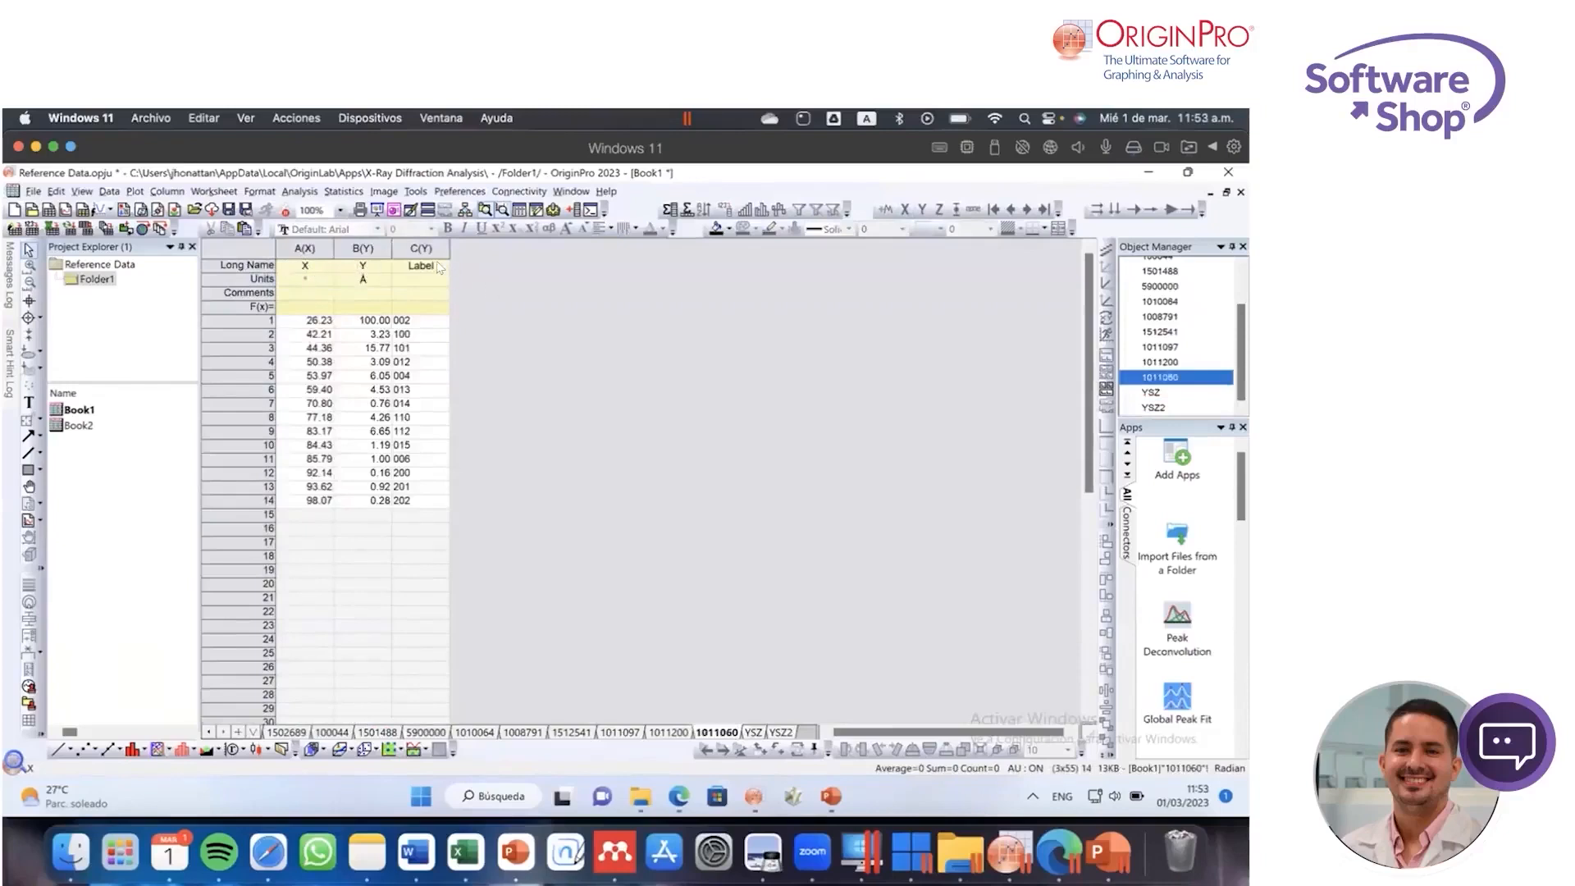
pyautogui.click(781, 732)
pyautogui.click(311, 266)
pyautogui.click(536, 321)
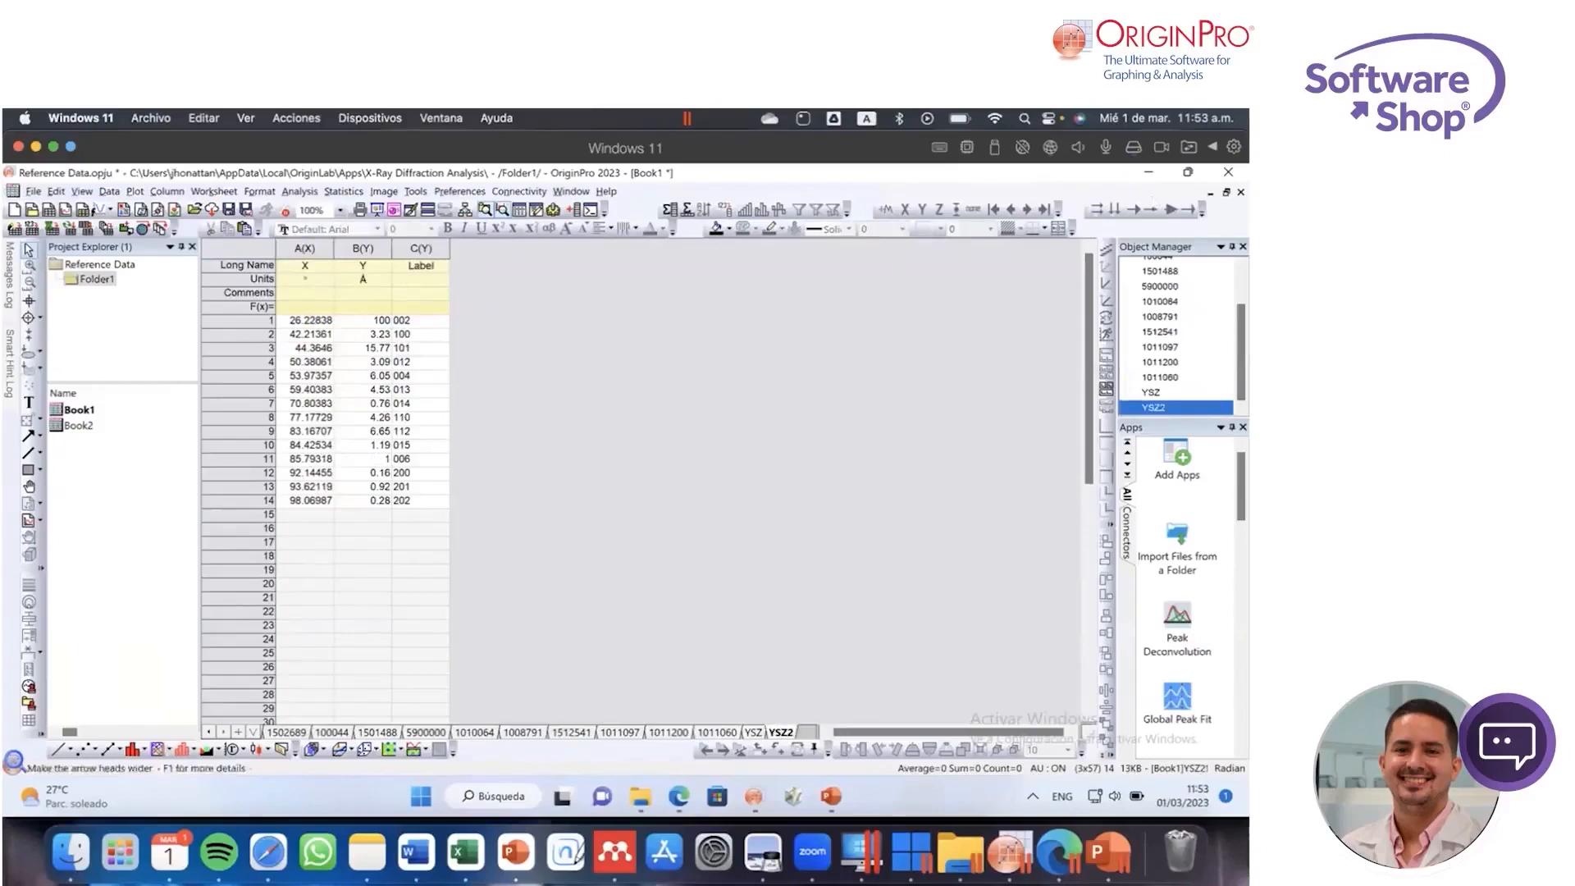
# Step: Save the Reference Data project and close its window to return to the WCS Marzo 2023 project
pyautogui.click(33, 191)
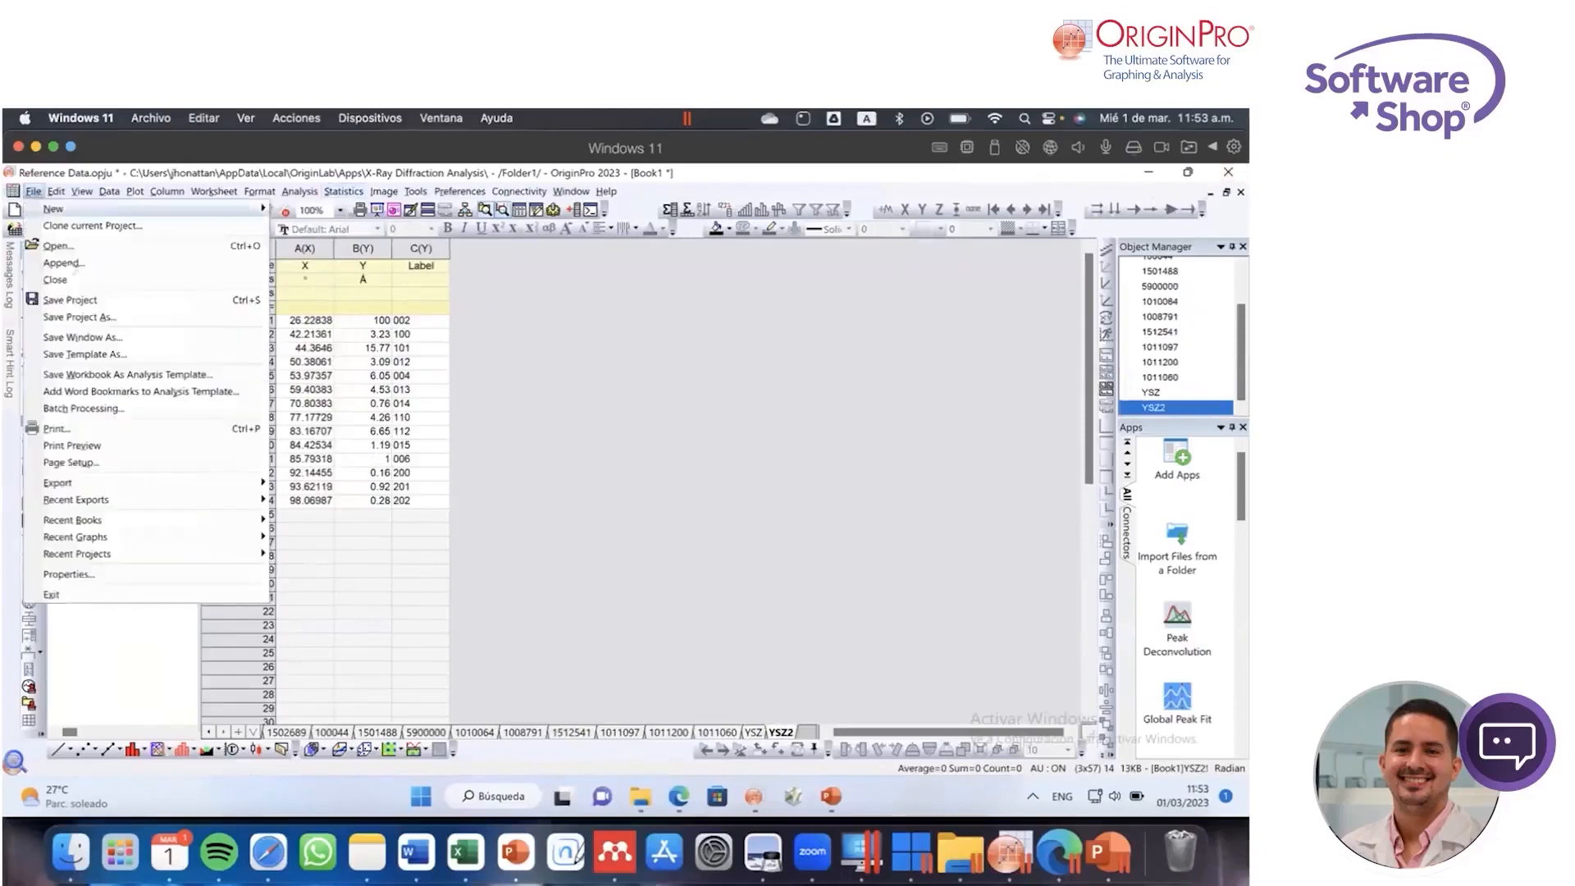
pyautogui.click(248, 304)
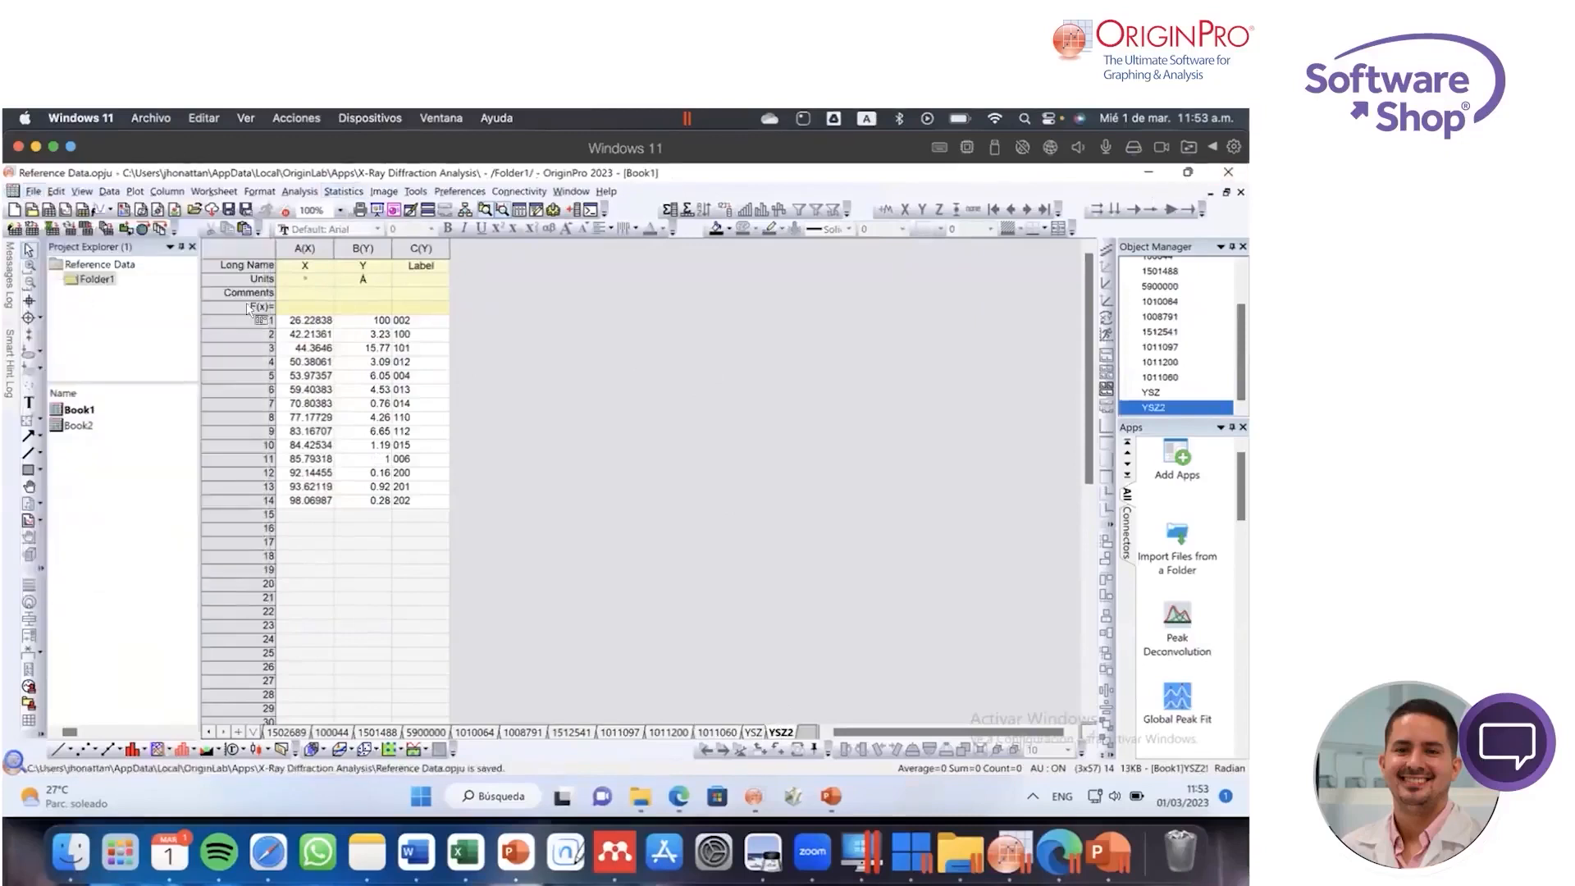
pyautogui.click(1227, 176)
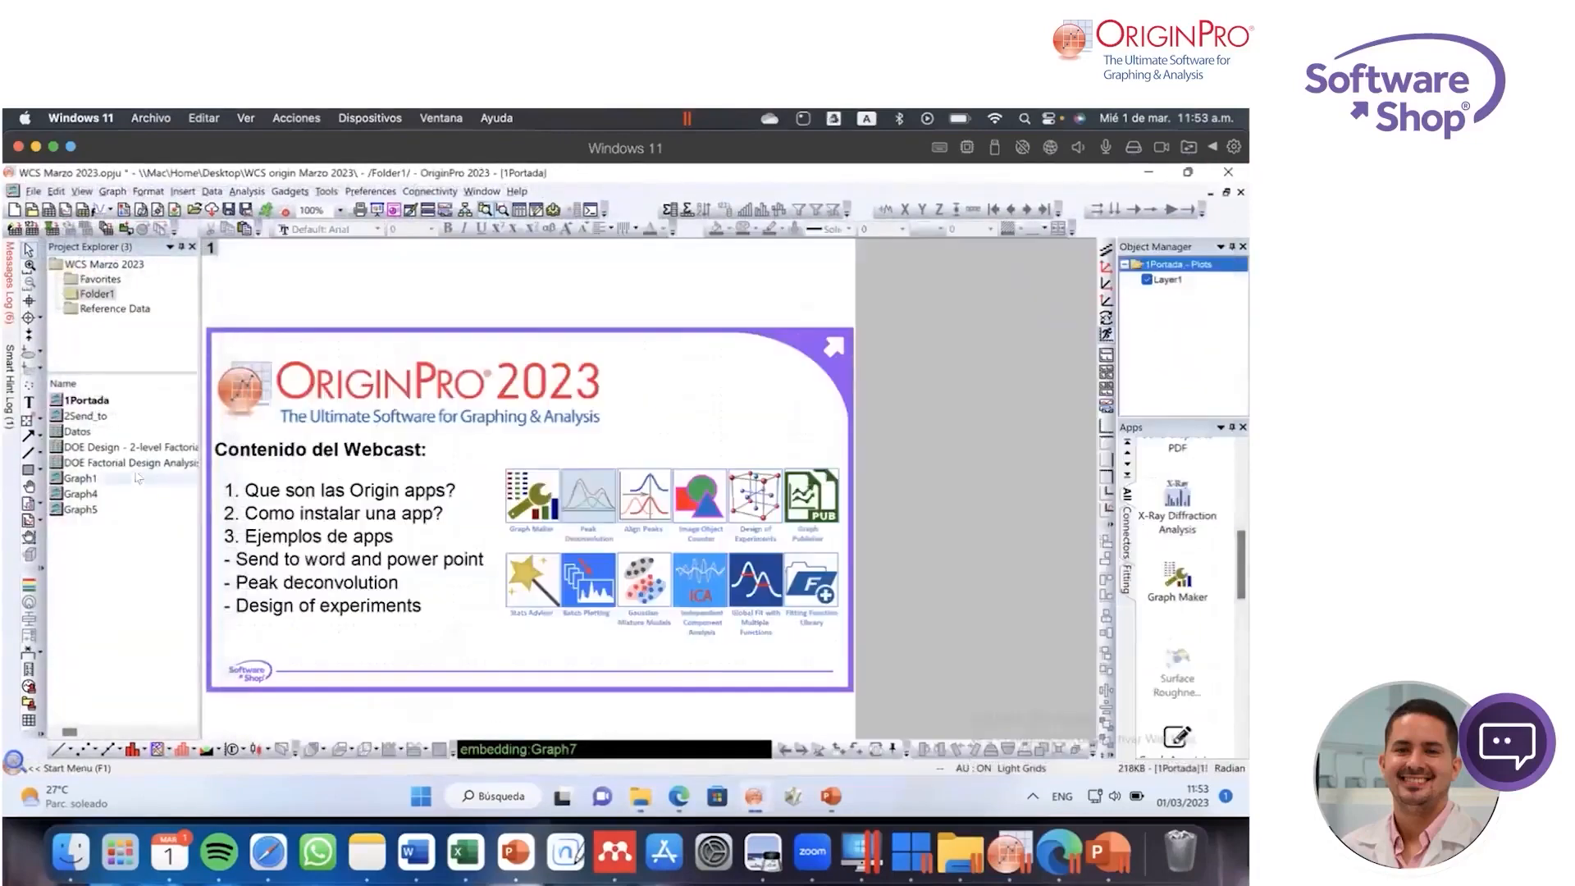
# Step: Open Graph4 with the experimental diffraction pattern and launch the X-Ray Diffraction Analysis app on it
pyautogui.doubleClick(82, 431)
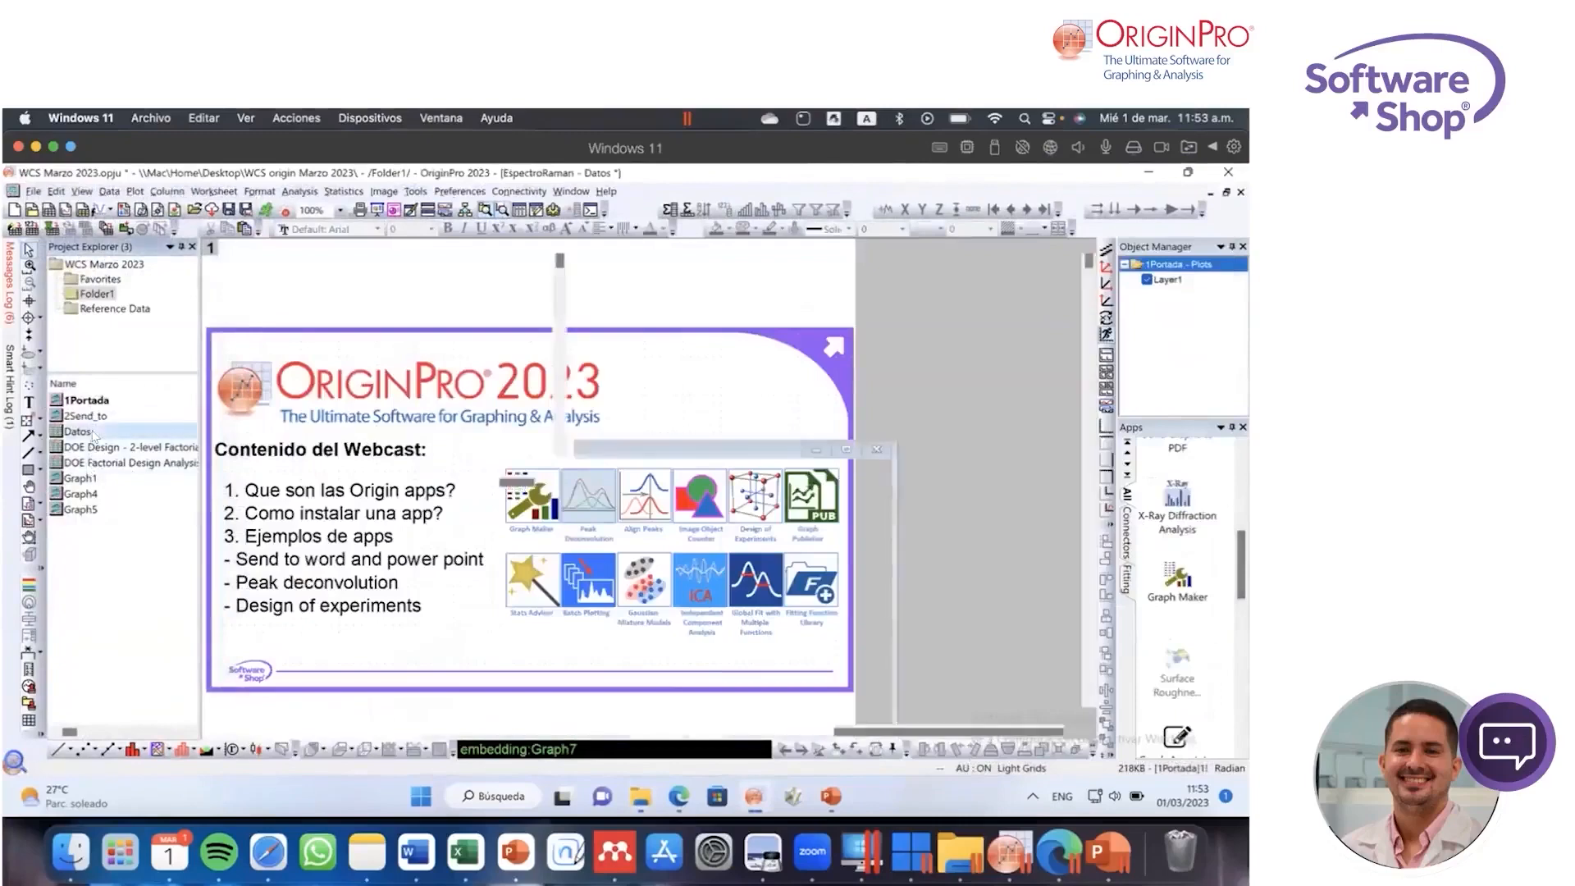
pyautogui.doubleClick(93, 478)
pyautogui.click(90, 493)
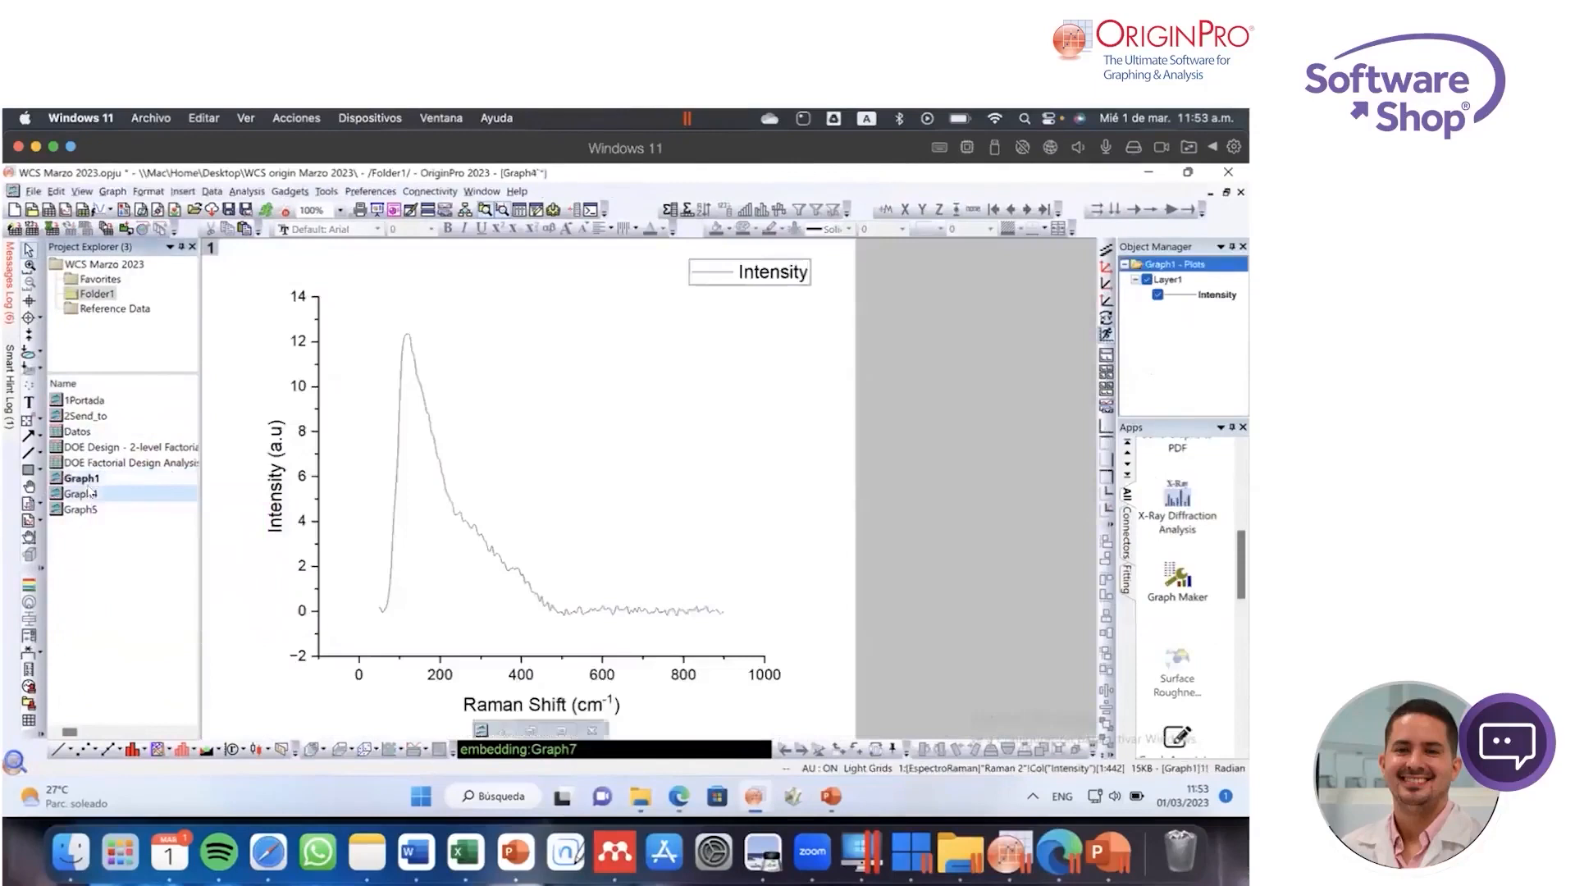
pyautogui.click(1194, 510)
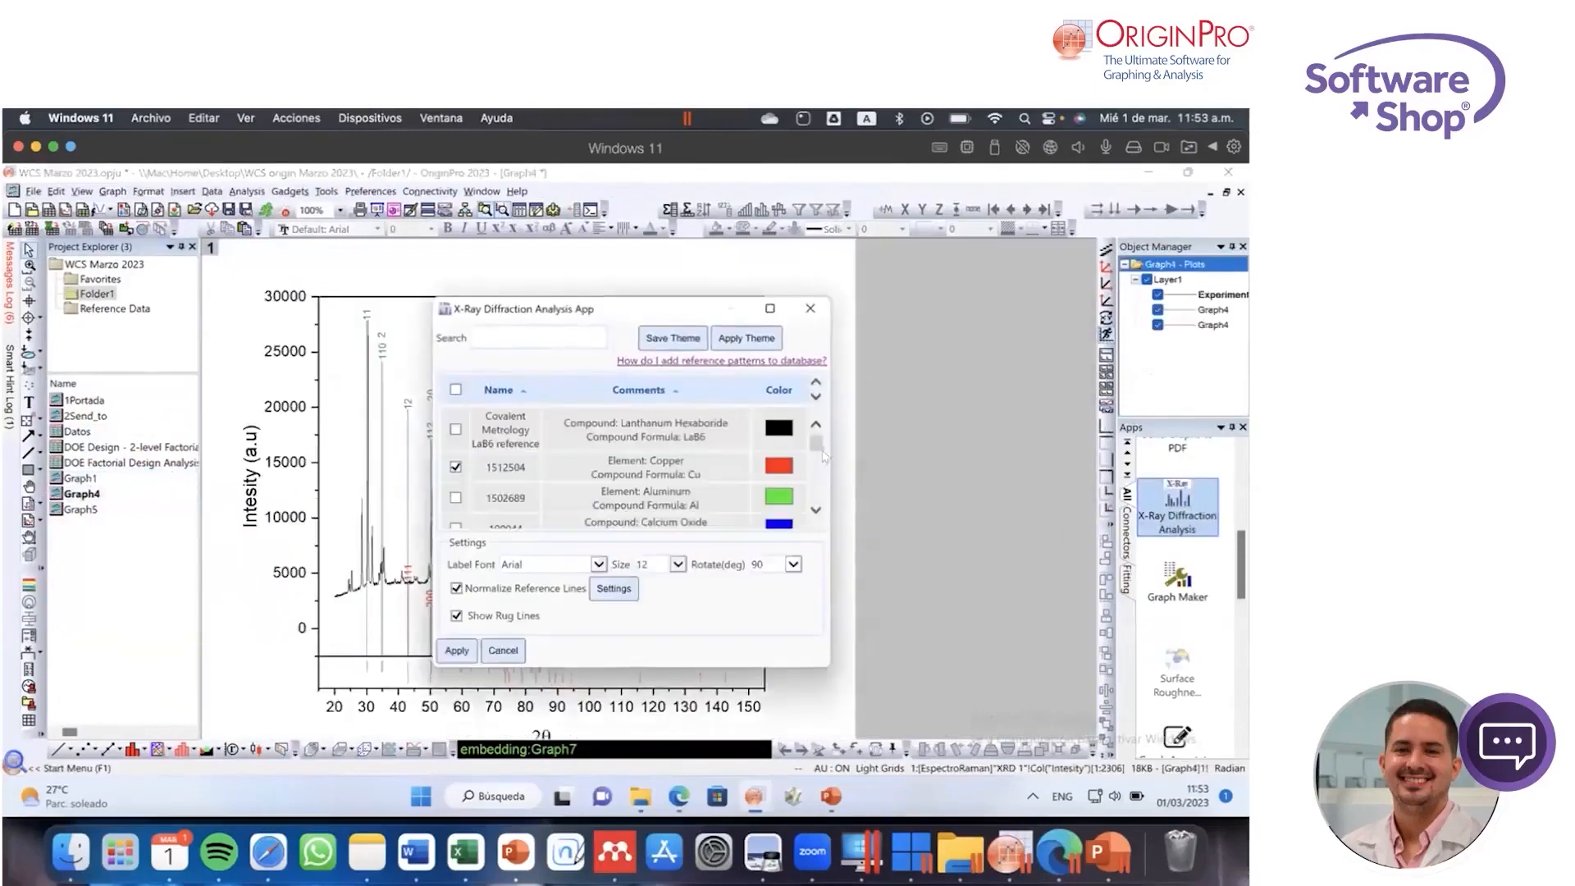
# Step: Find the YSZ2 entry in the reference pattern list, enable it and apply its lines to Graph4
pyautogui.moveTo(817, 449); pyautogui.dragTo(815, 504)
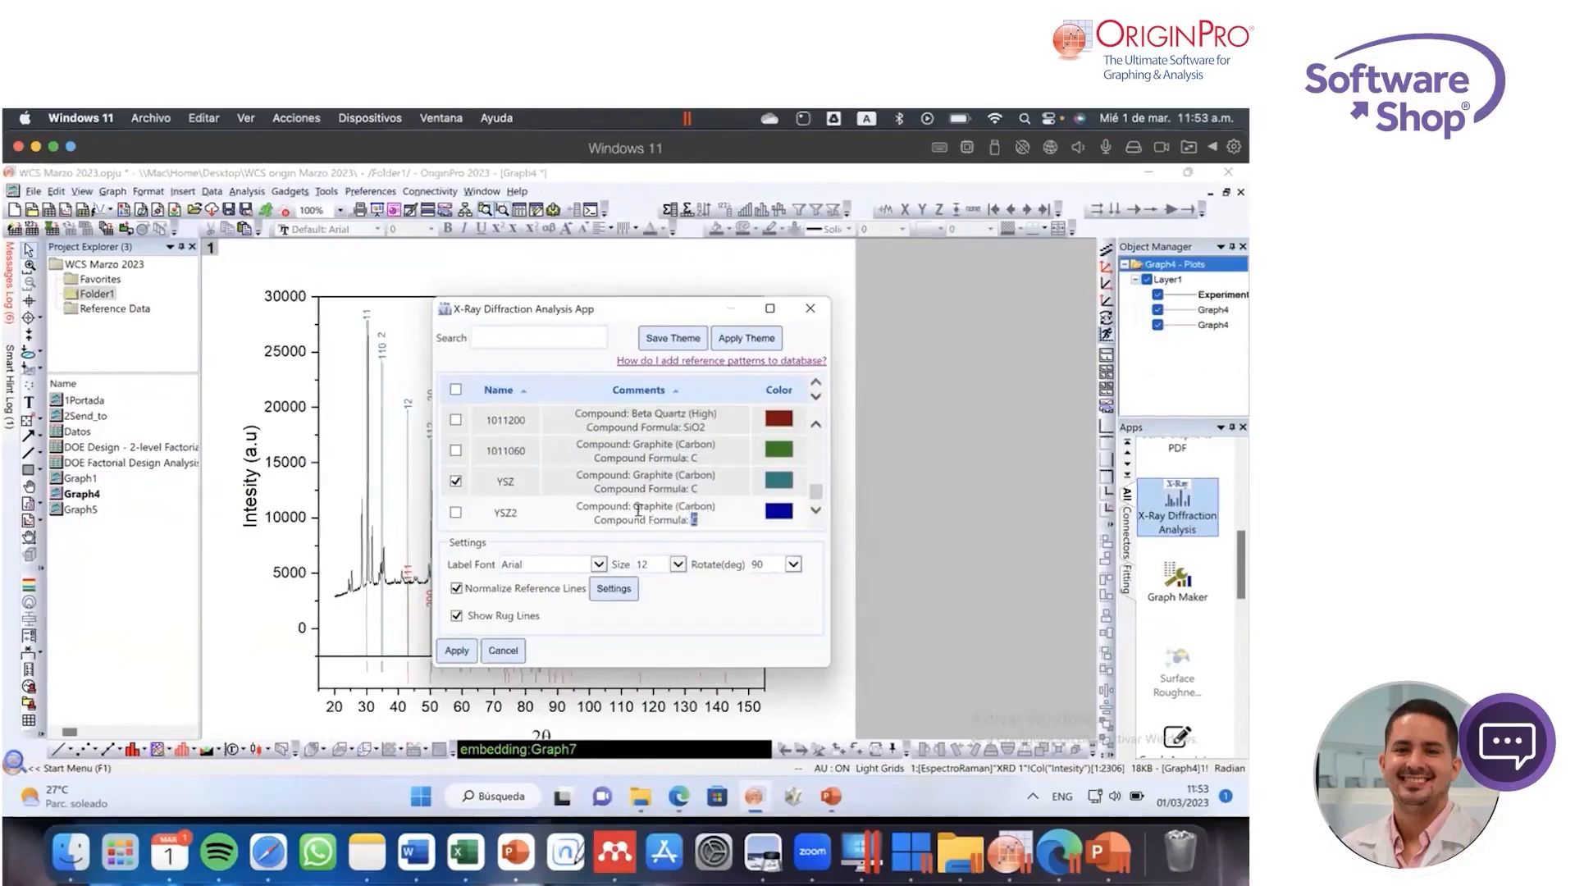
pyautogui.moveTo(666, 515); pyautogui.dragTo(574, 503)
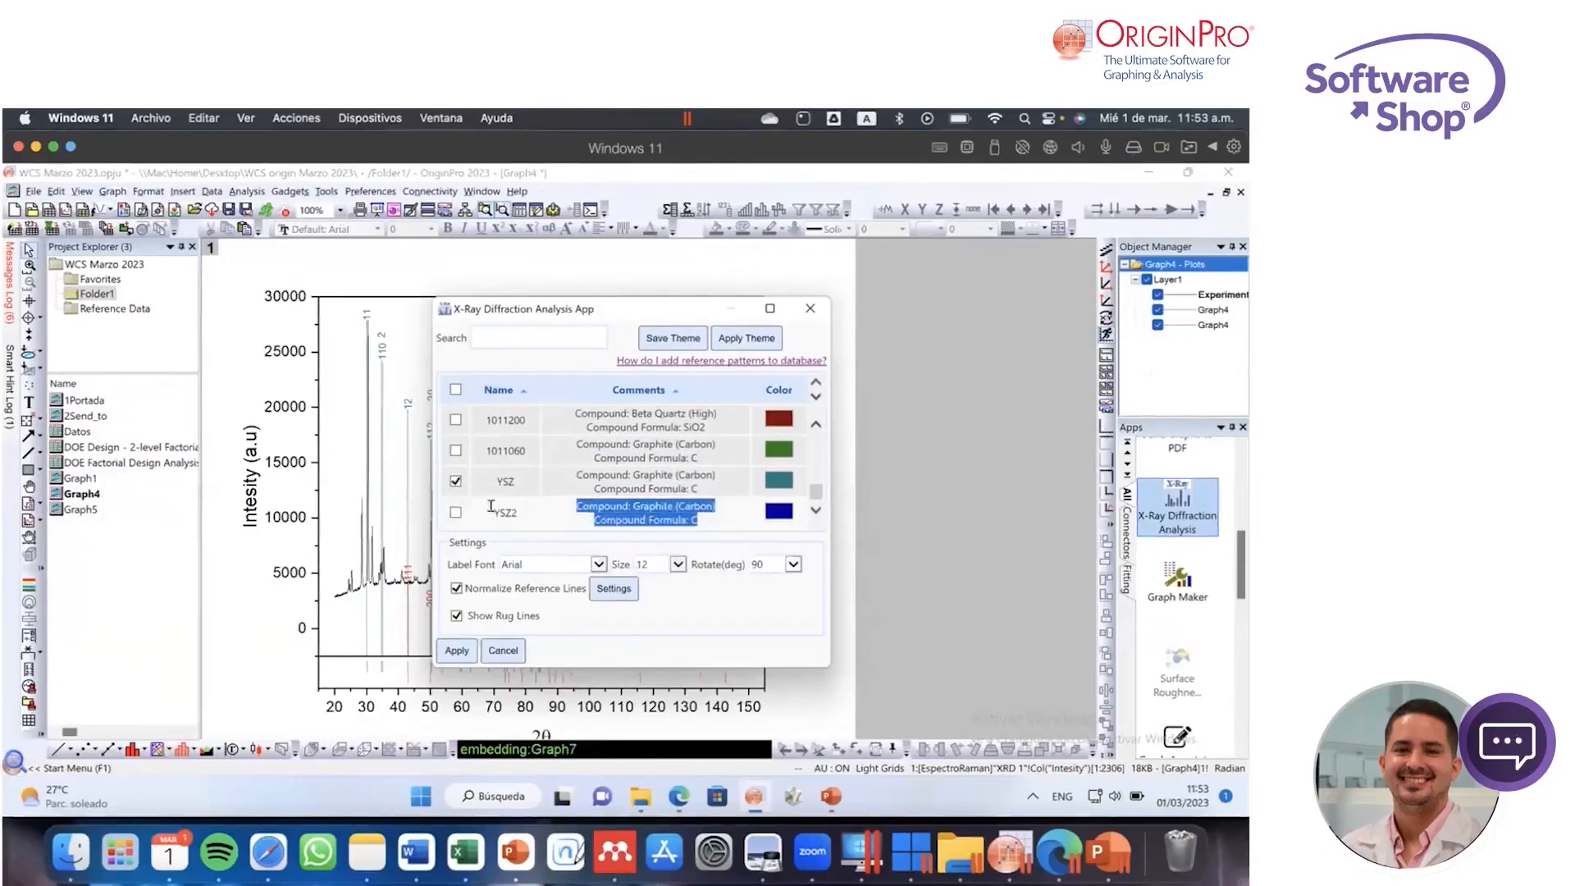
pyautogui.click(856, 528)
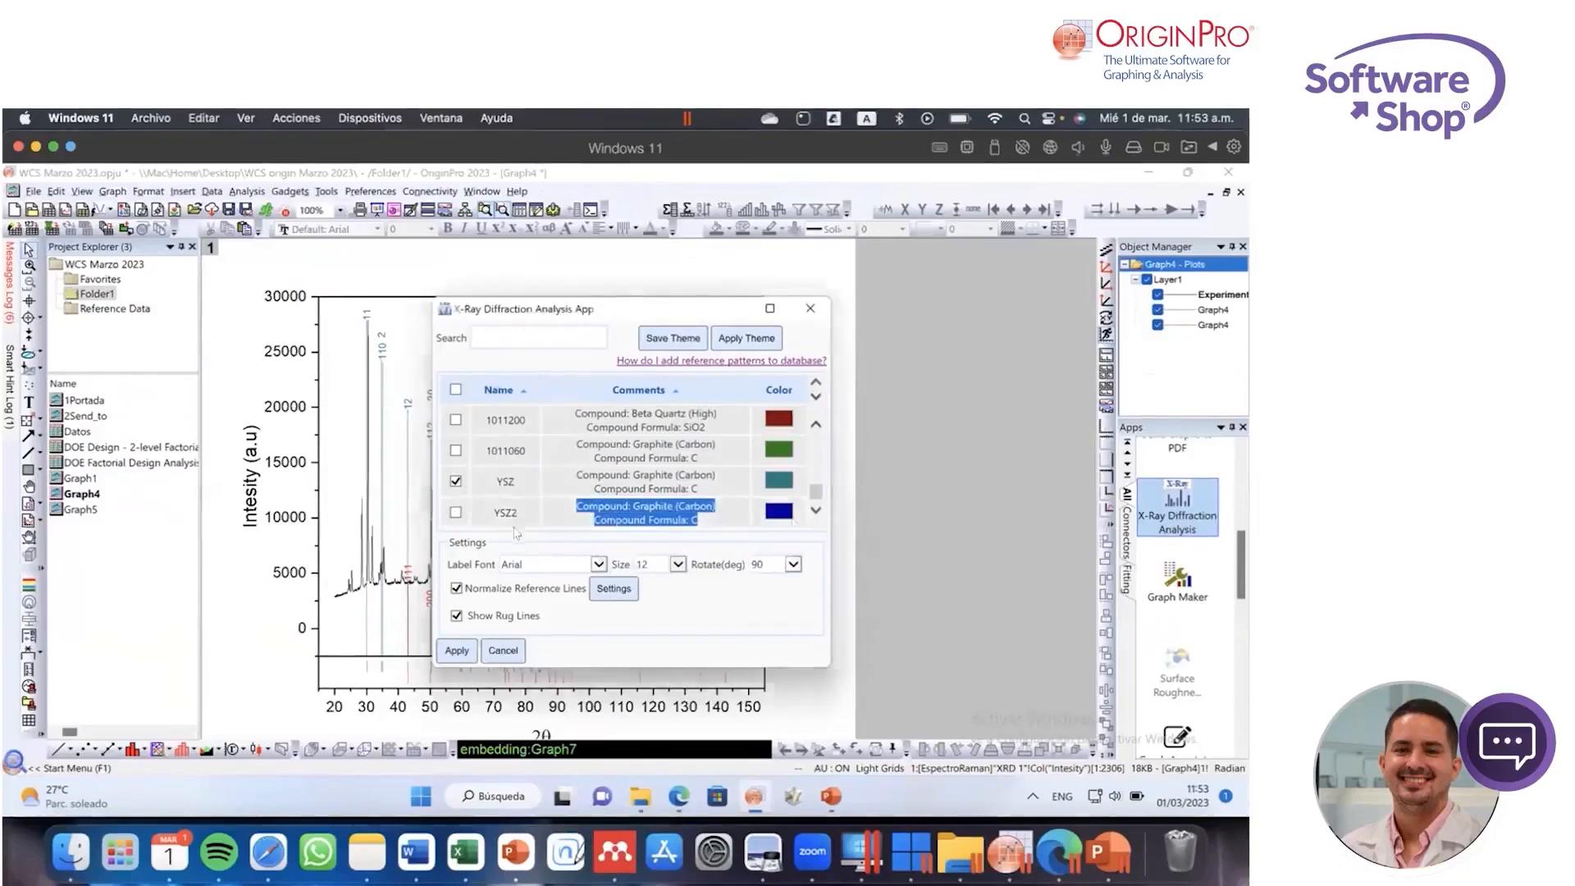
pyautogui.click(732, 517)
pyautogui.click(729, 515)
pyautogui.click(456, 513)
pyautogui.moveTo(652, 316); pyautogui.dragTo(870, 324)
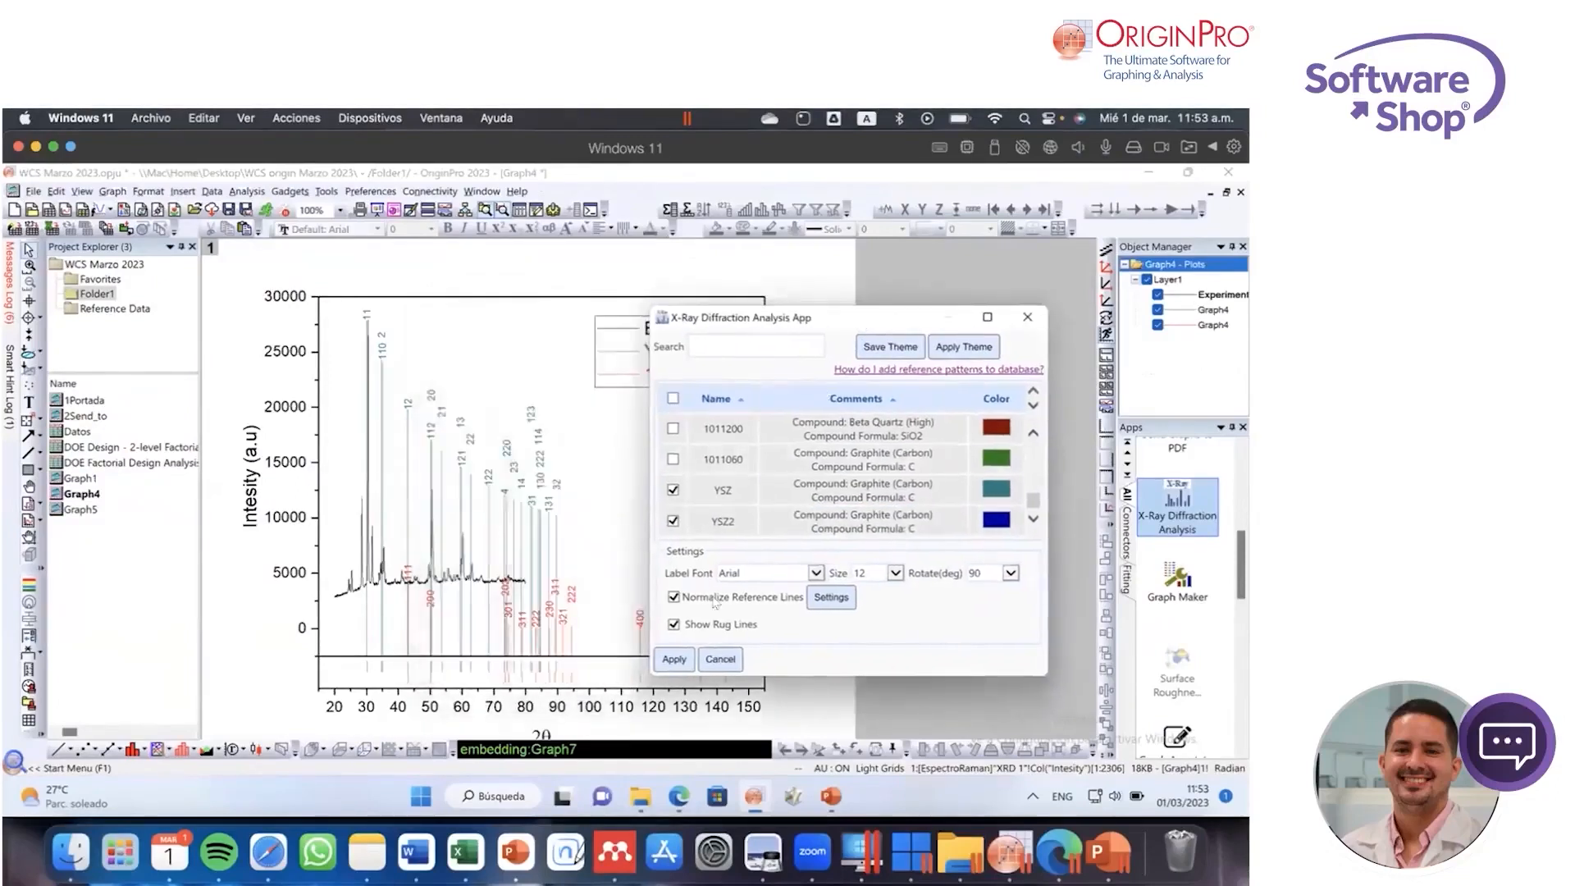
pyautogui.click(675, 660)
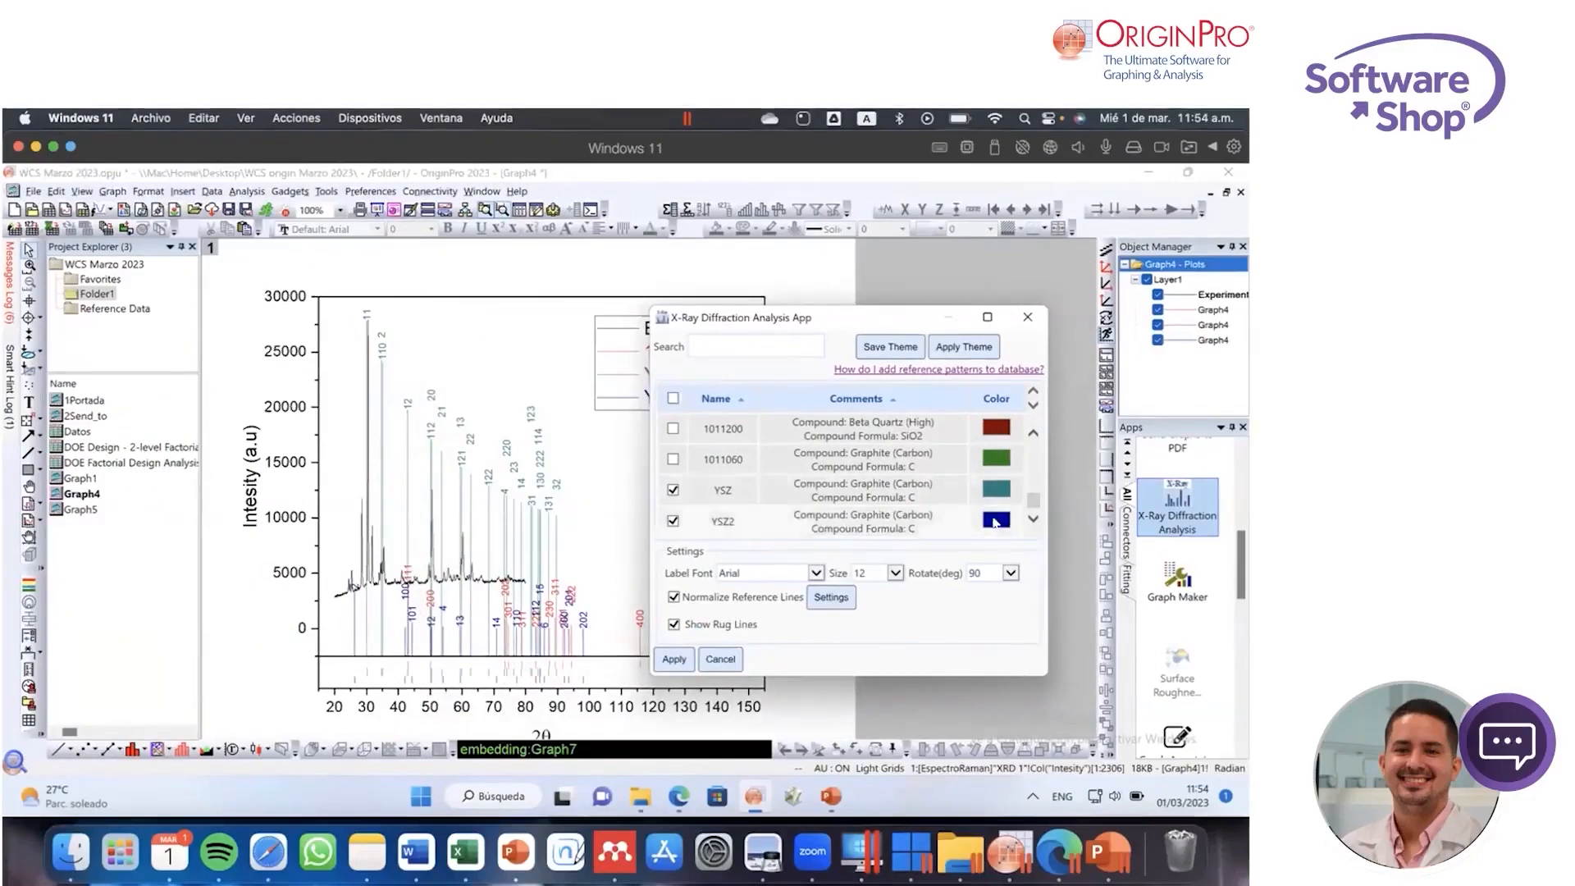
# Step: Set the YSZ2 reference pattern's color to bright green (0, 255, 64) and apply it to the graph
pyautogui.click(996, 520)
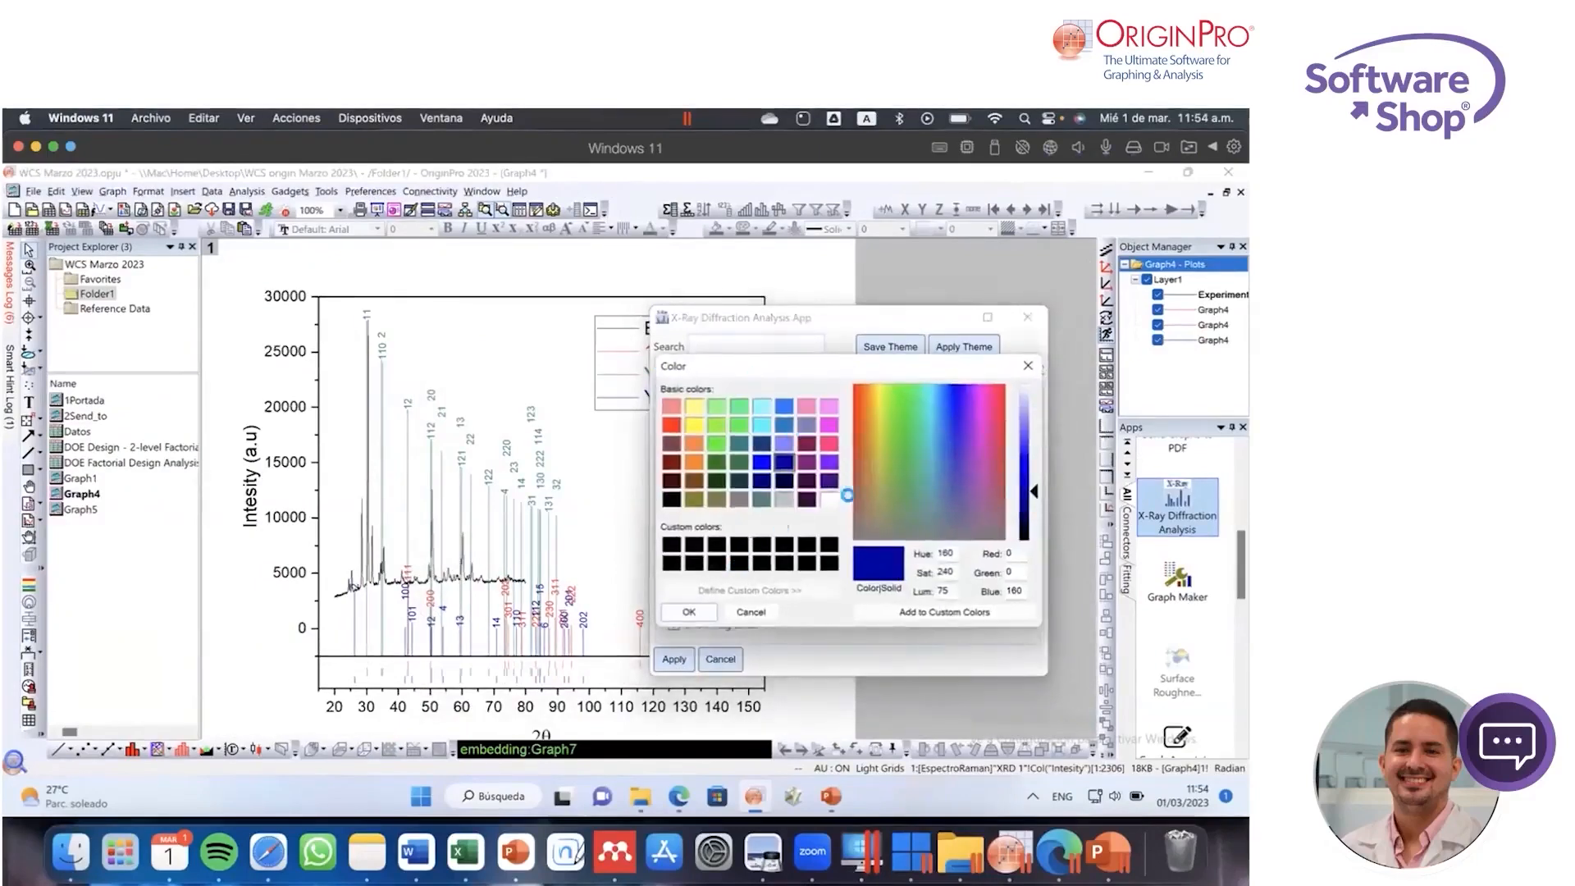
pyautogui.click(670, 422)
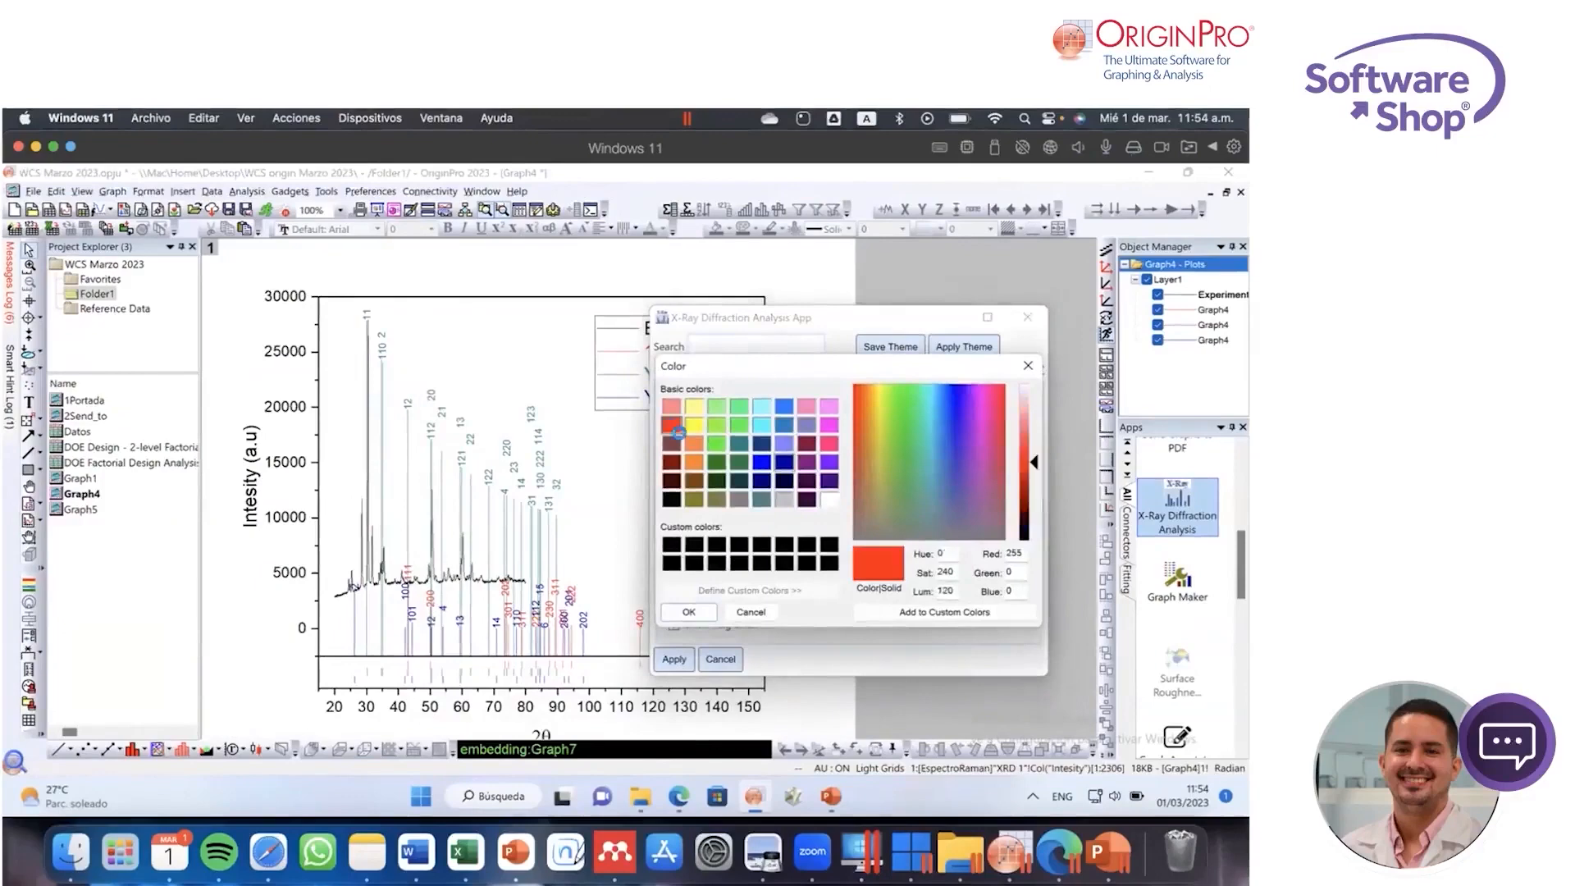
pyautogui.click(739, 425)
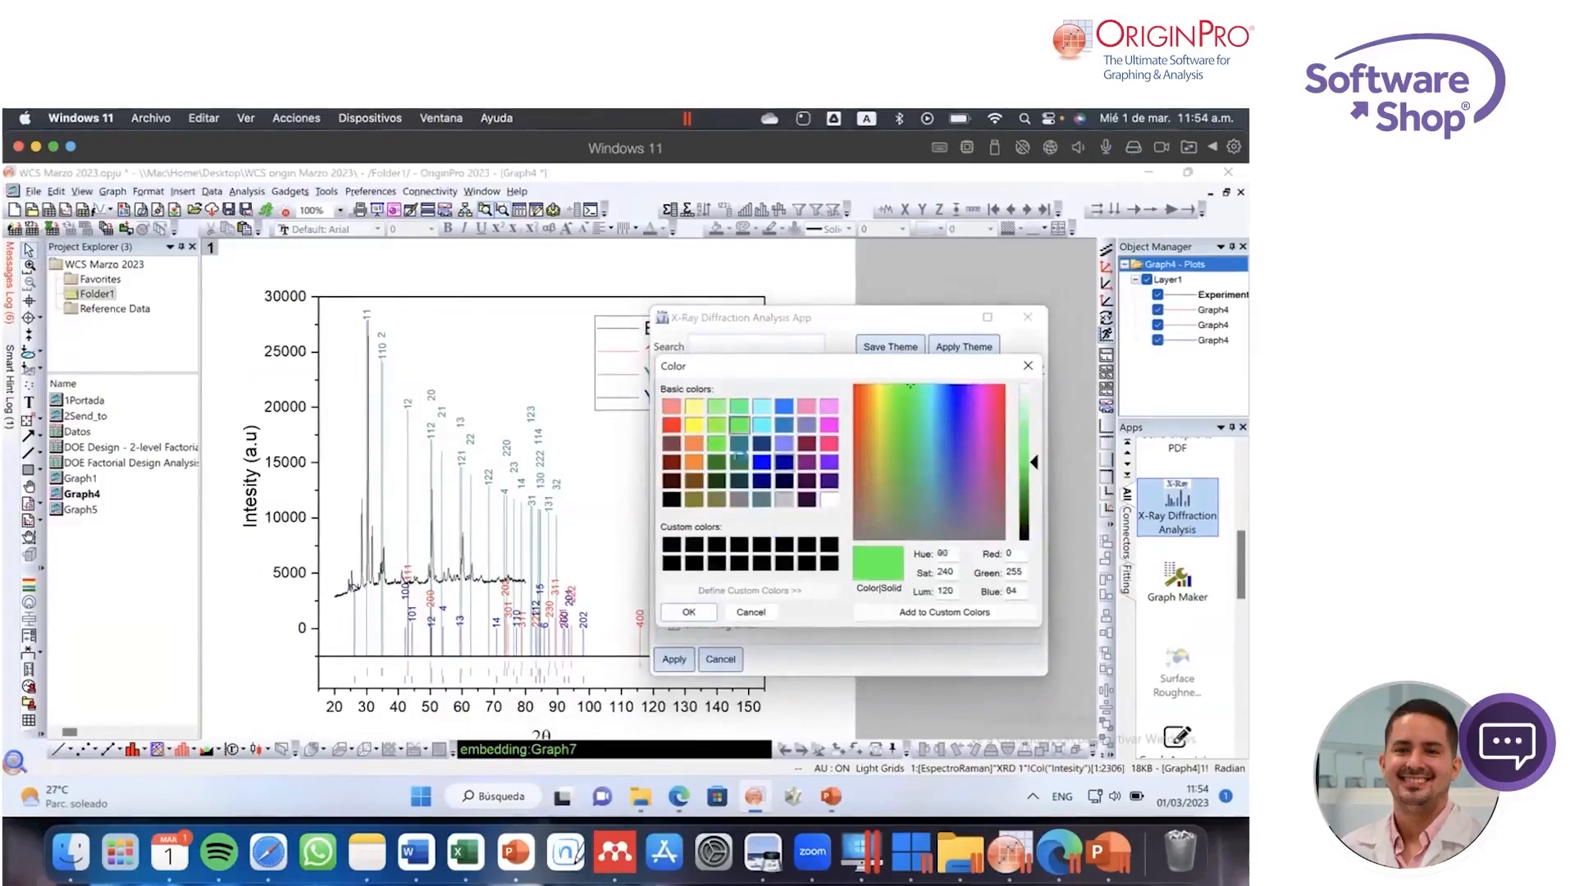
pyautogui.click(689, 612)
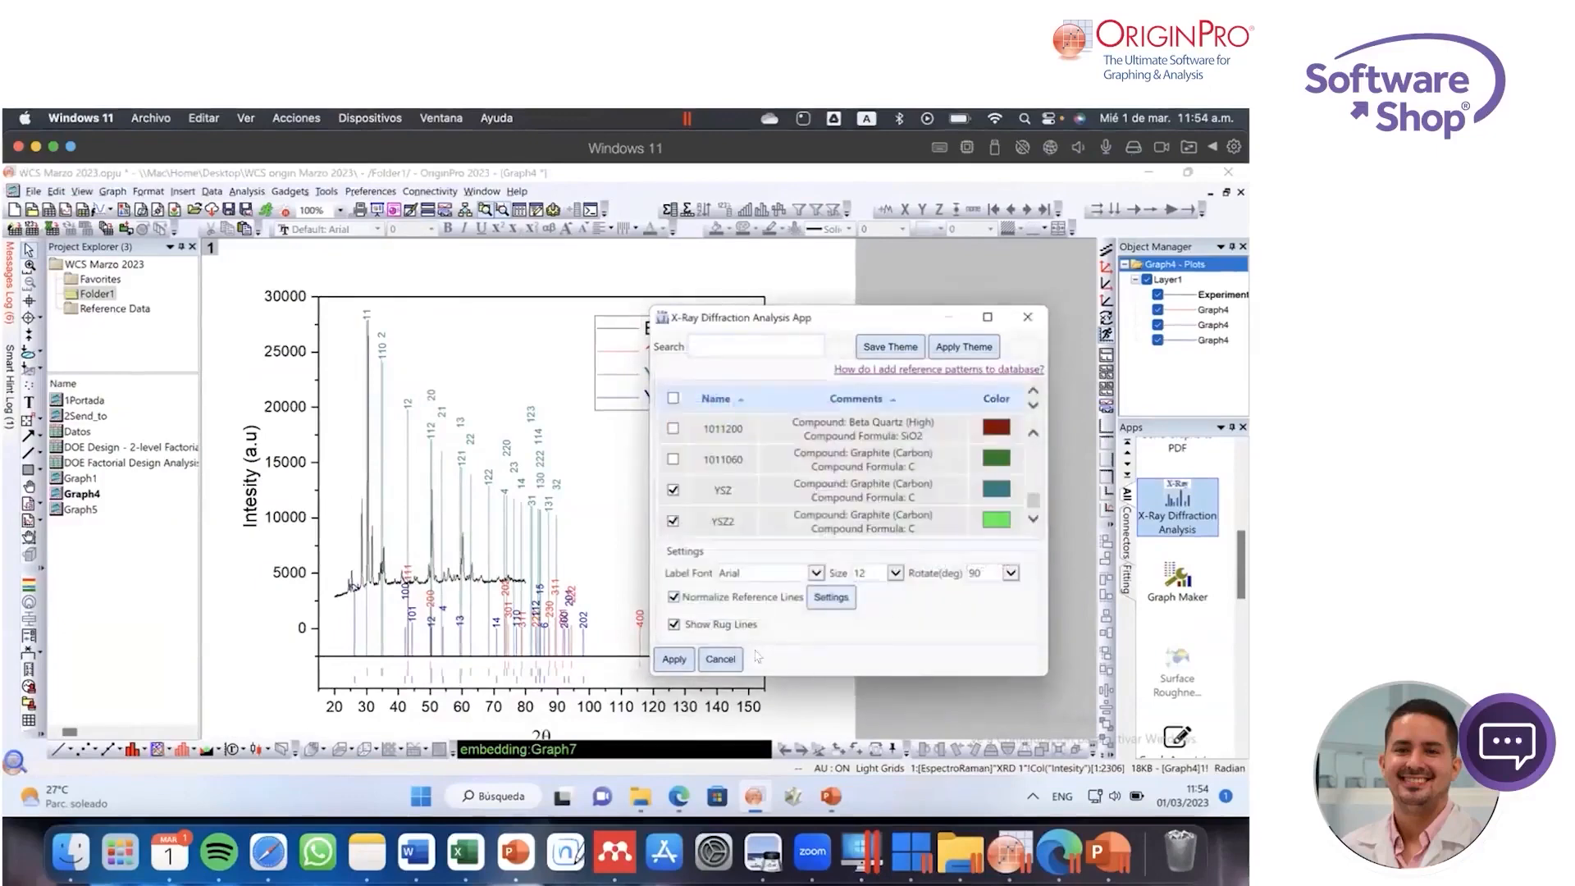
pyautogui.click(676, 658)
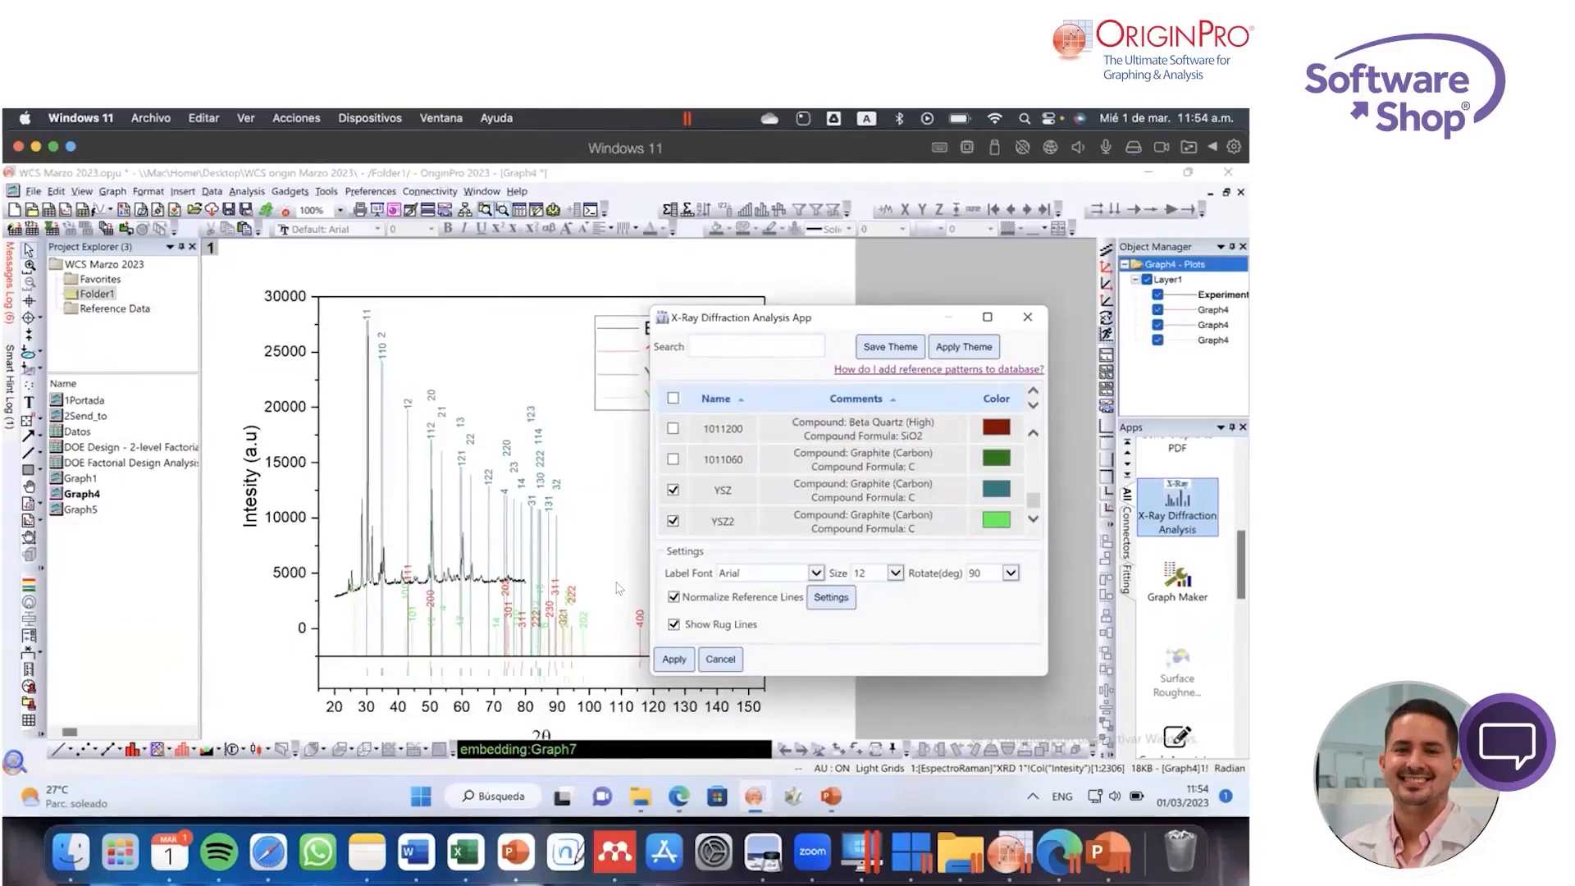
# Step: Close the X-Ray Diffraction Analysis app and open the Datos workbook
pyautogui.click(1025, 320)
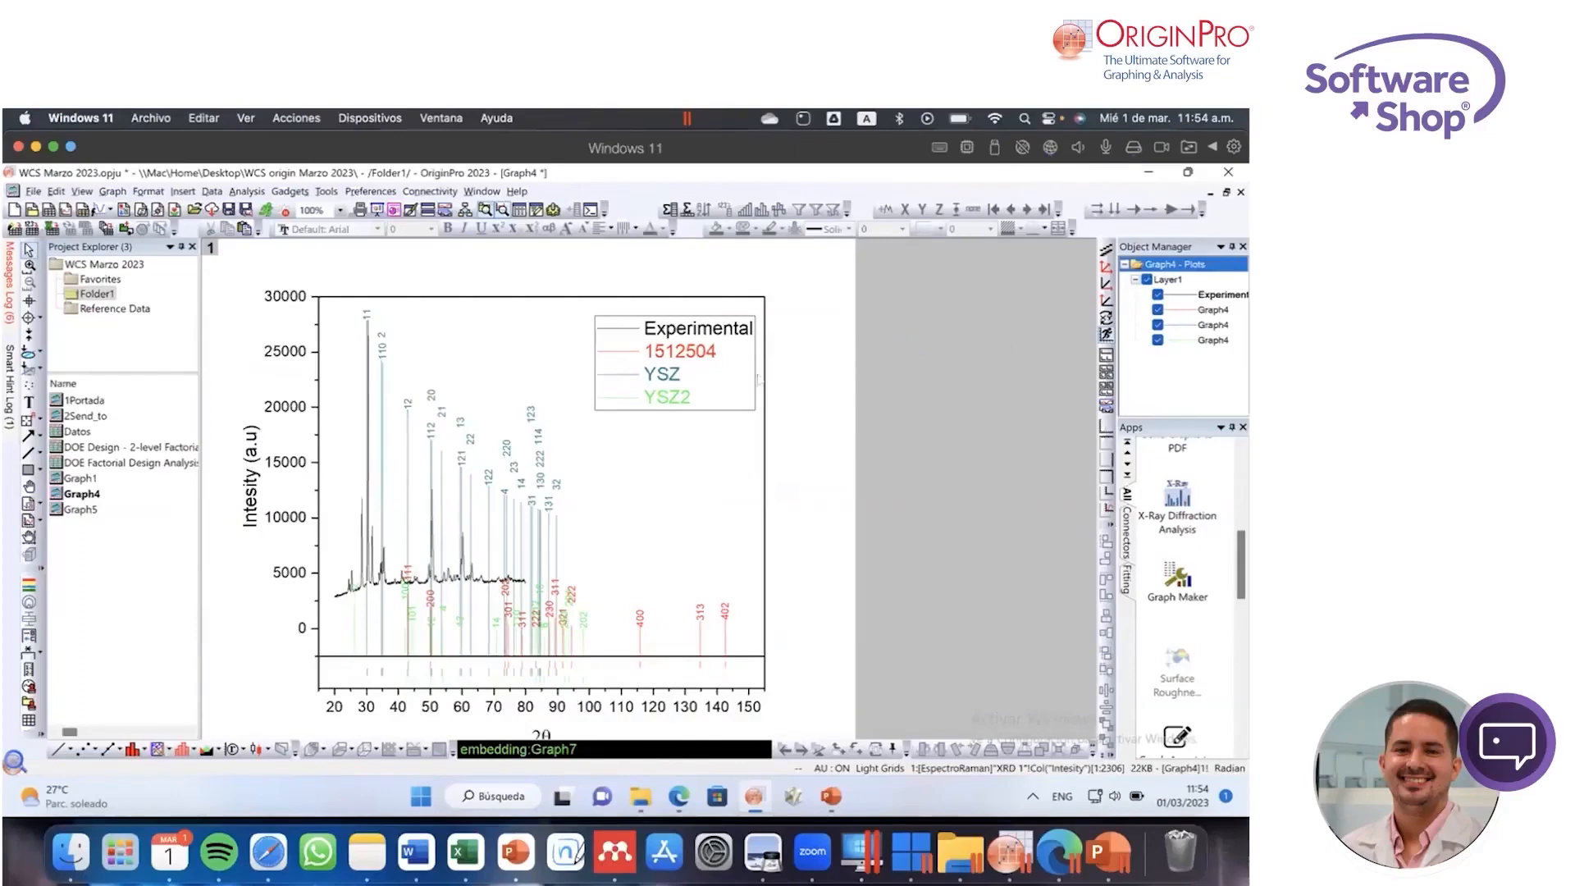
pyautogui.doubleClick(82, 432)
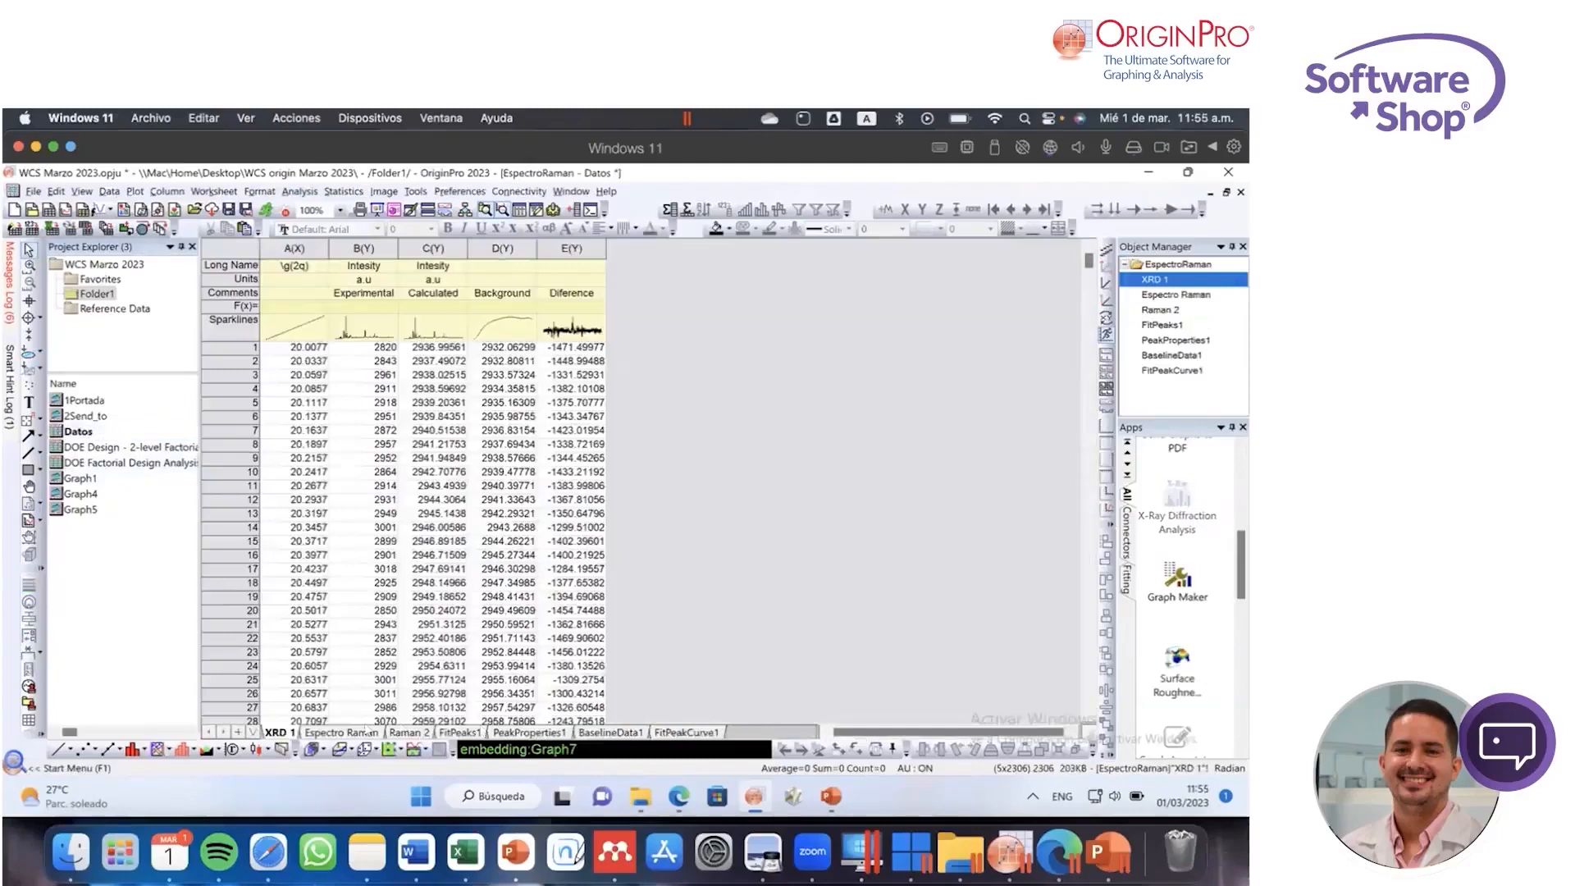
# Step: Plot the Raman Shift and Intensity columns of the Espectro Raman sheet as a line graph
pyautogui.click(373, 732)
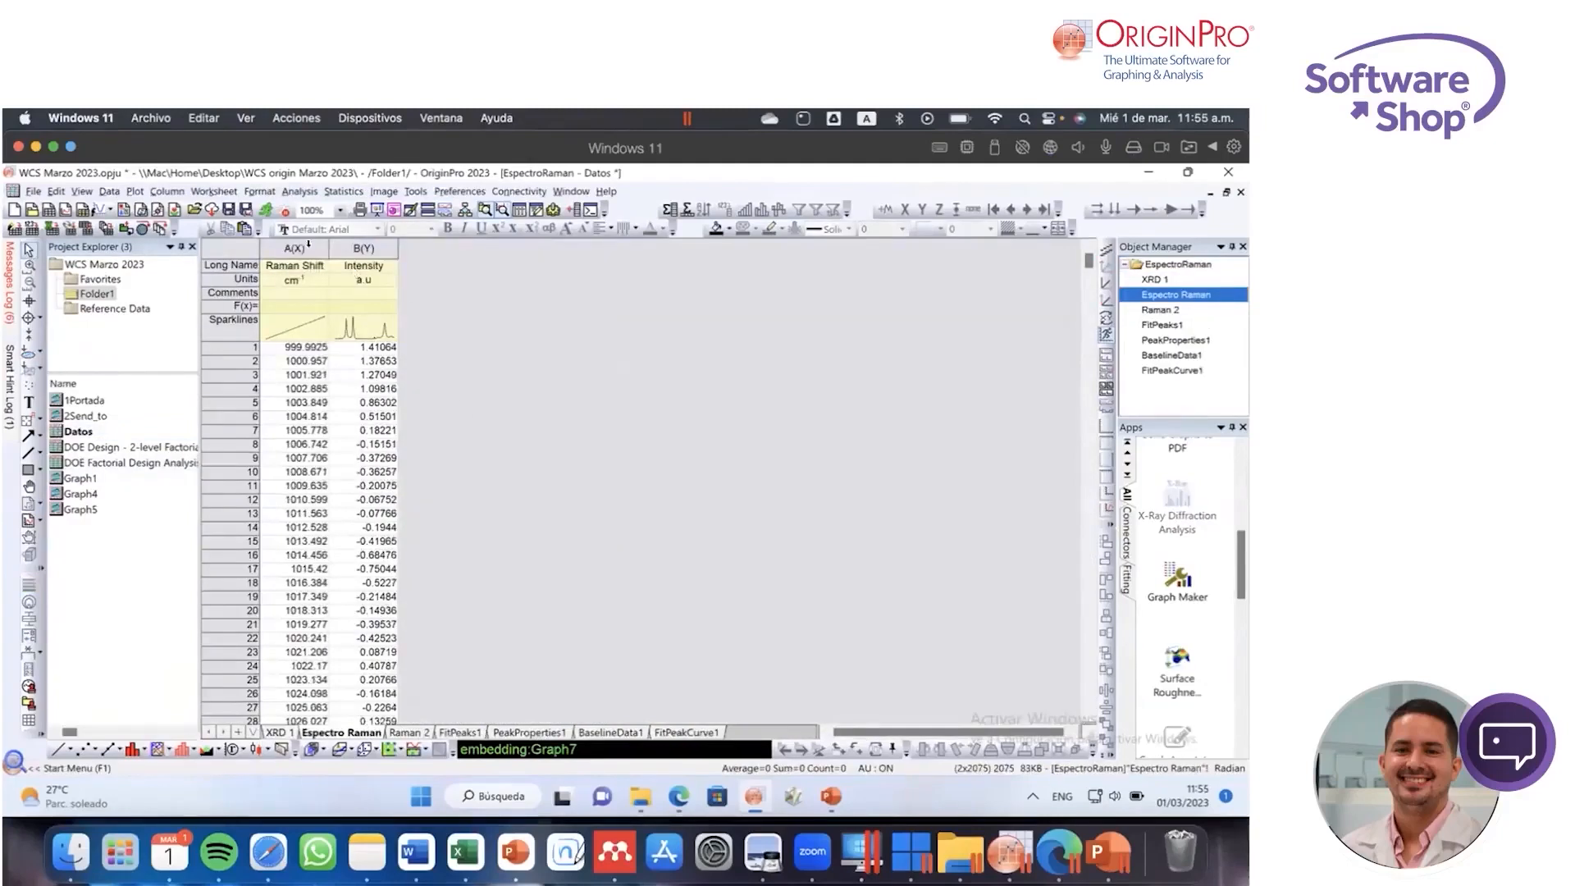
pyautogui.moveTo(309, 243); pyautogui.dragTo(363, 248)
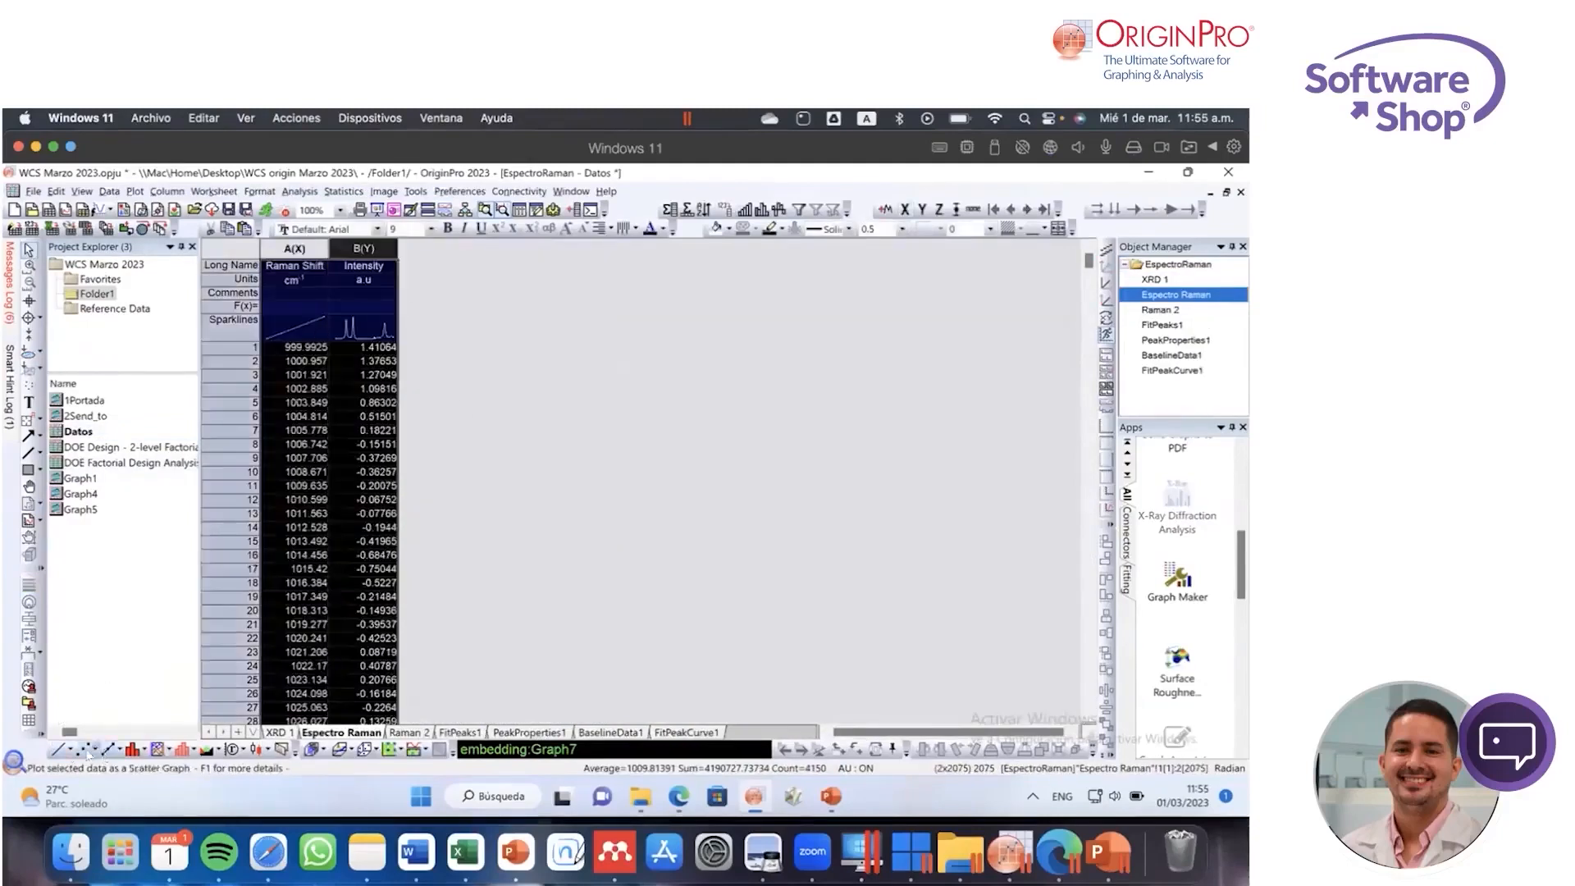
pyautogui.click(55, 750)
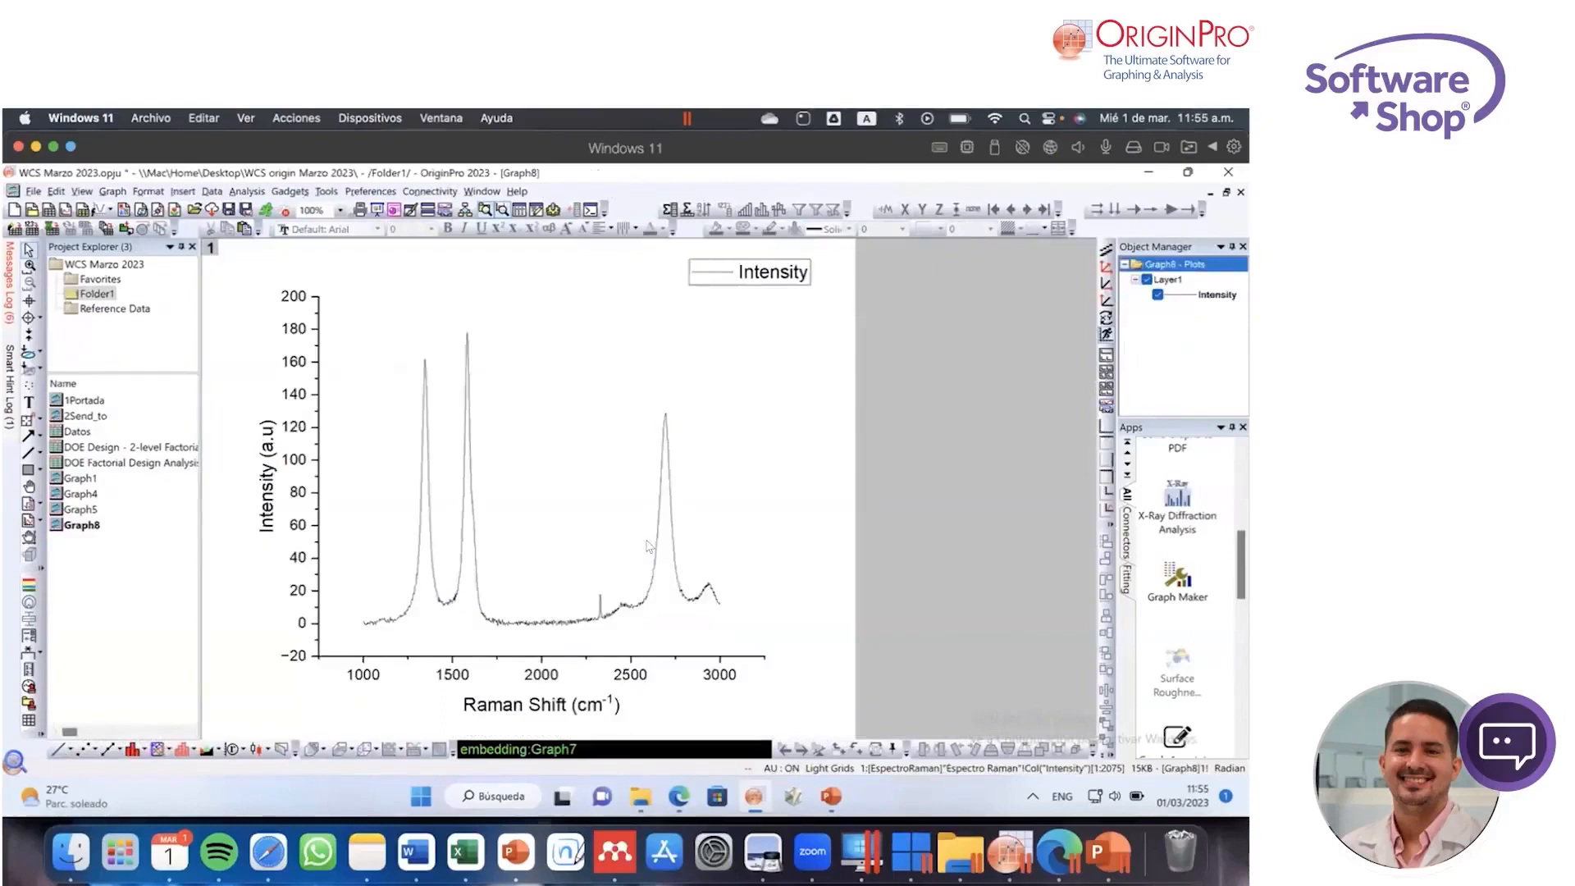
pyautogui.click(649, 547)
pyautogui.scroll(5, 1243, 551)
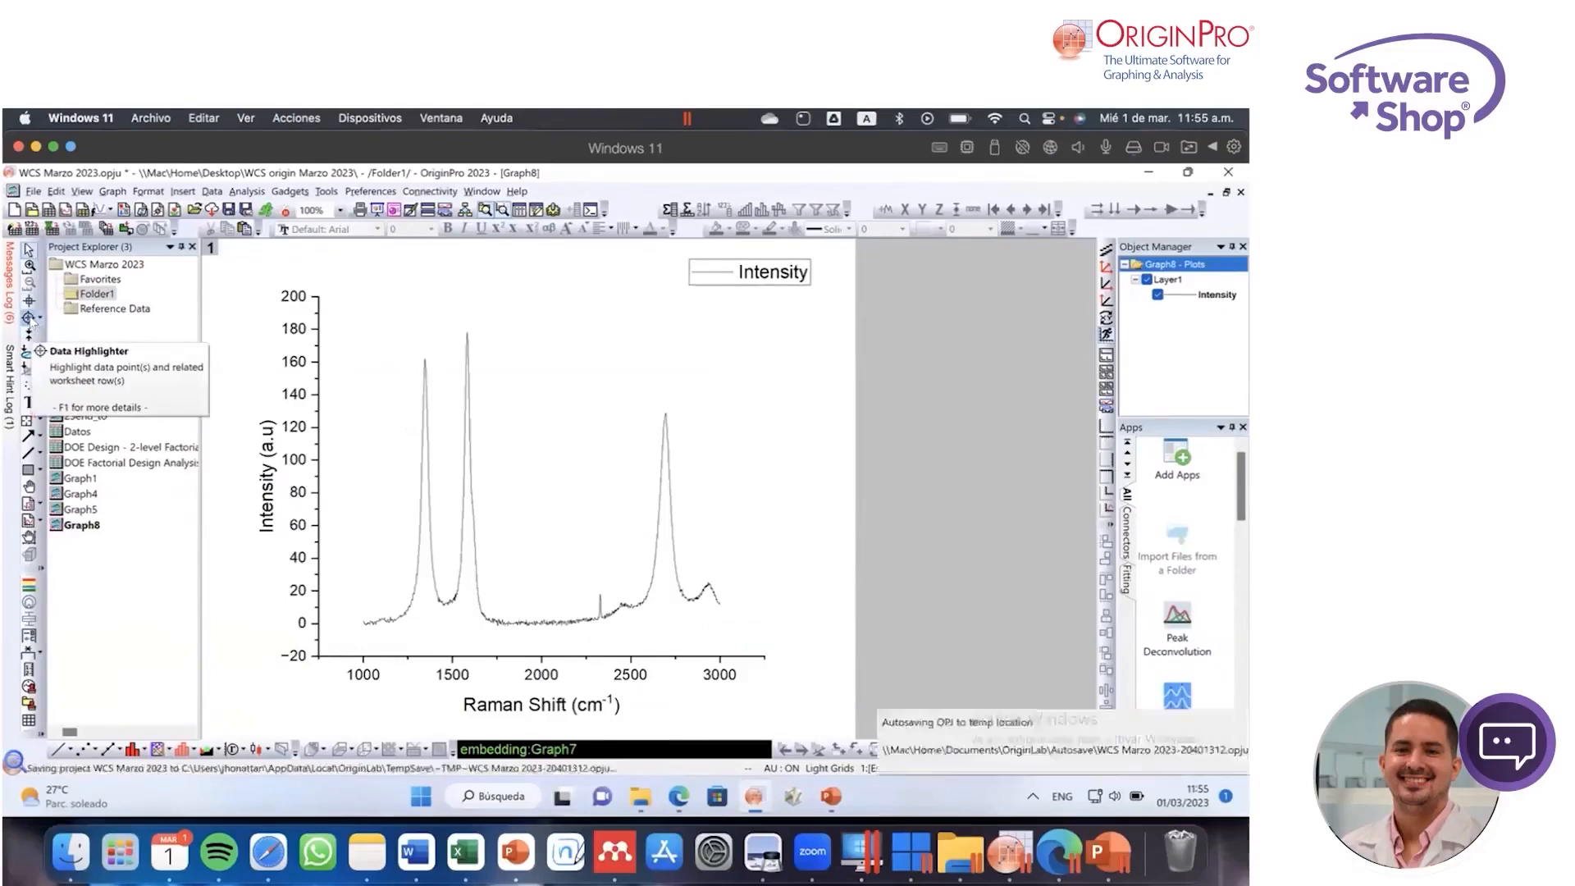
# Step: Read the data point at the top of the first Raman peak with the Data Reader tool, closing its readout window
pyautogui.click(38, 321)
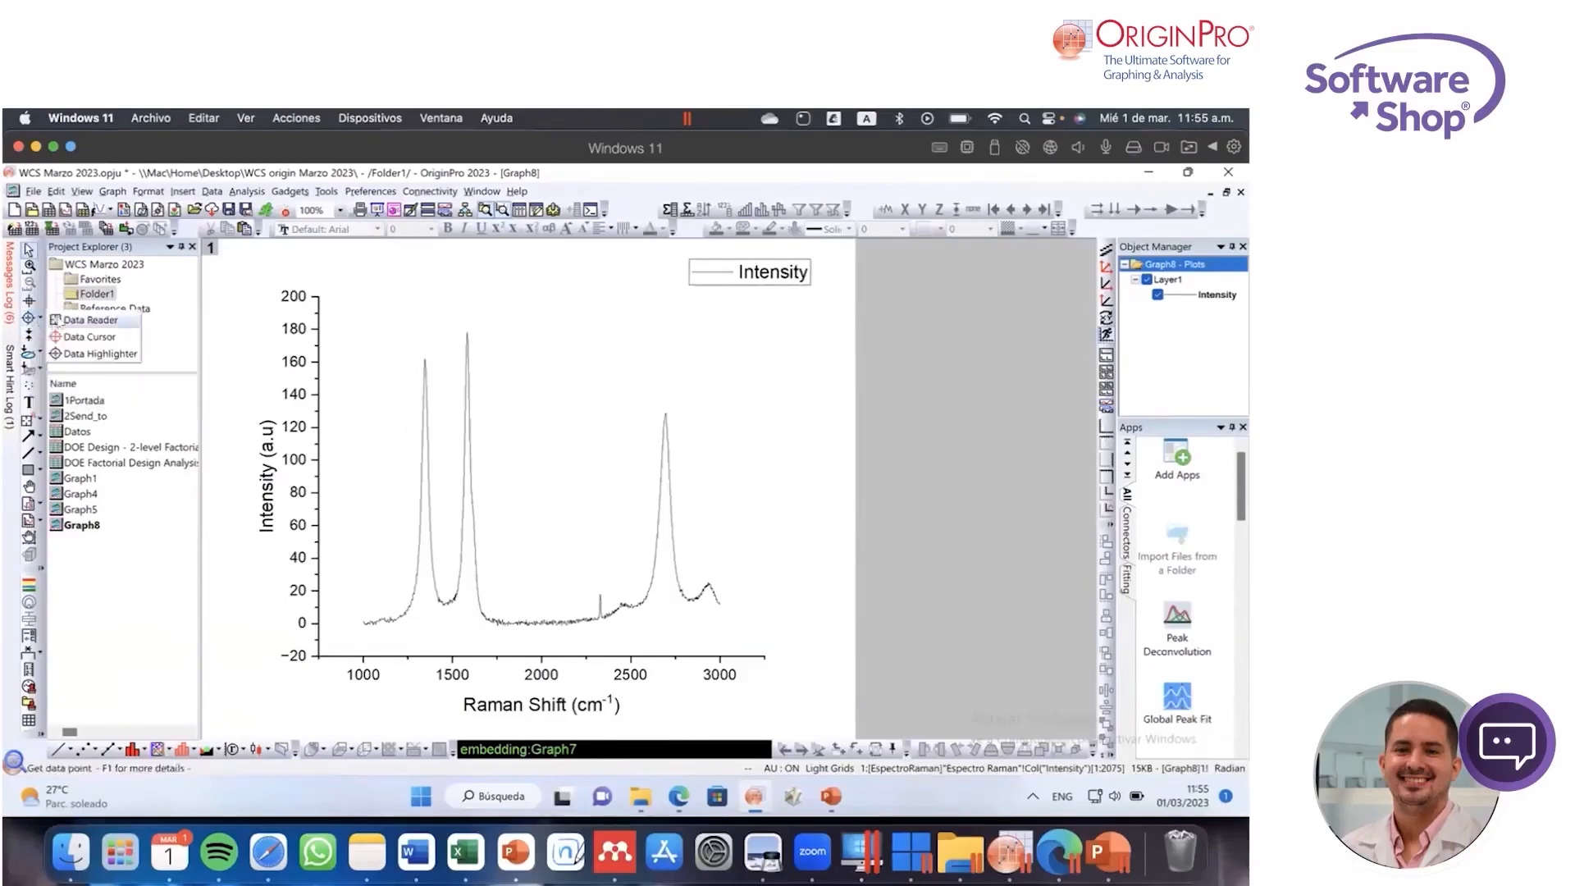
pyautogui.click(55, 321)
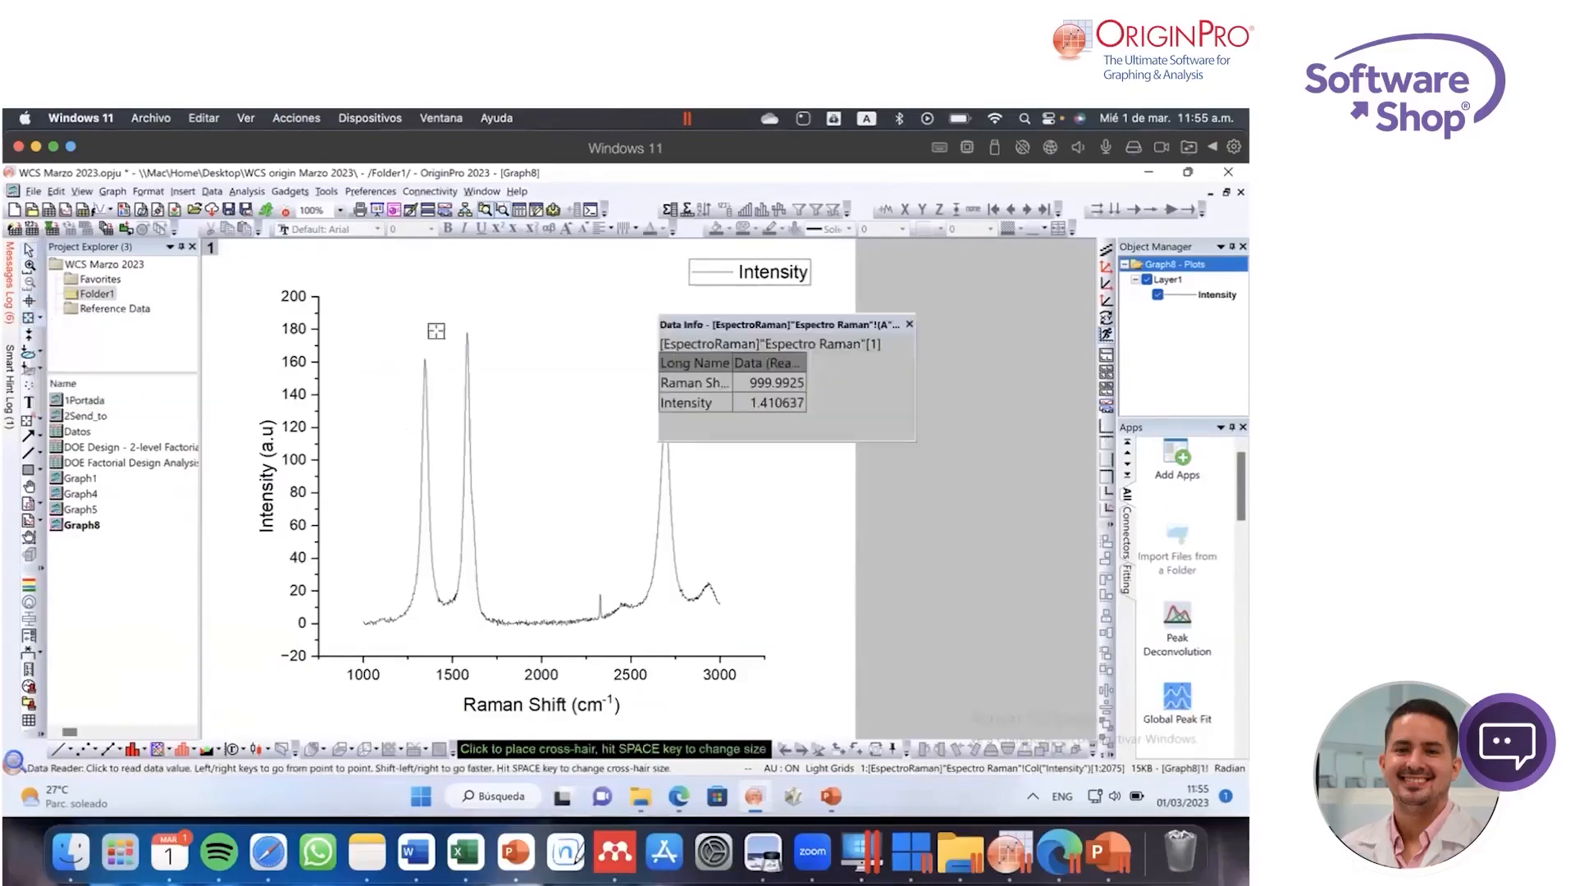
pyautogui.click(423, 354)
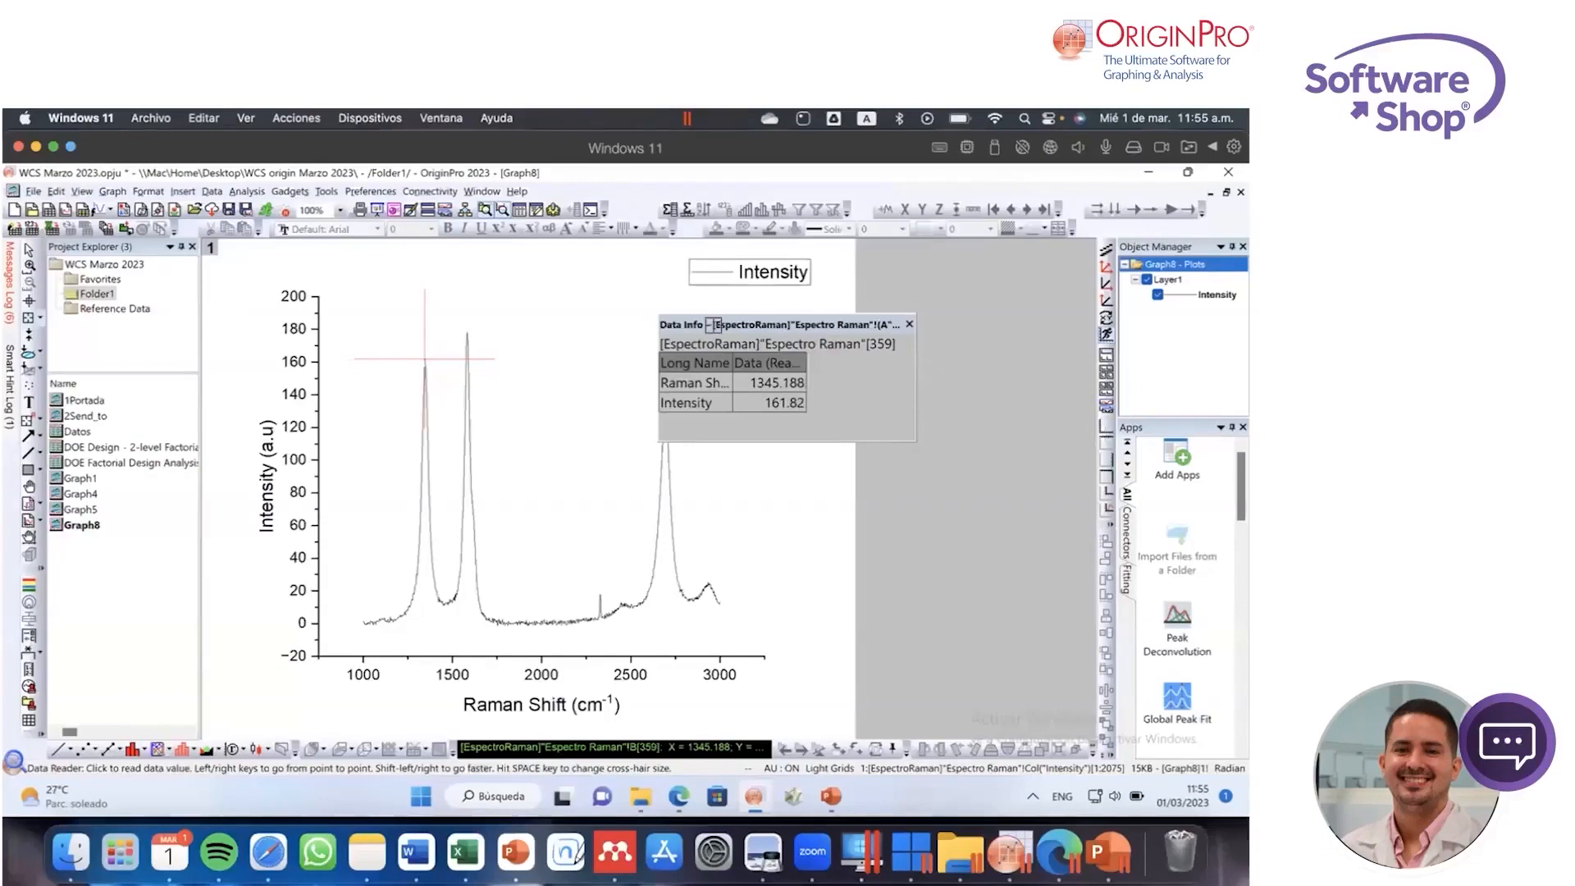
pyautogui.click(909, 324)
pyautogui.press('Escape')
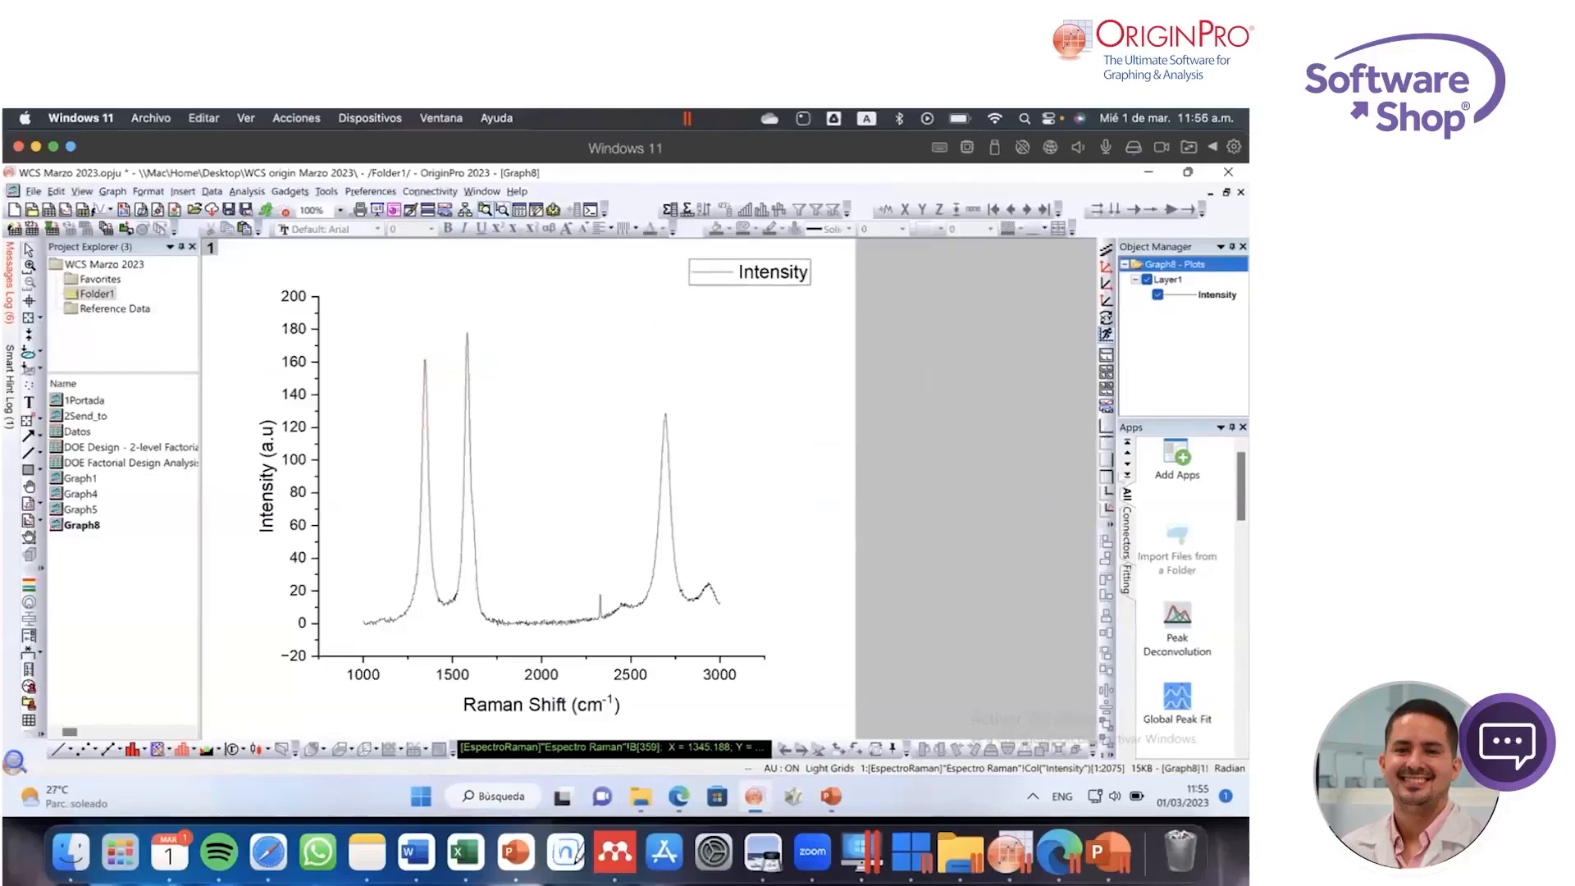
# Step: Launch the Peak Deconvolution app on the Raman spectrum graph, find its peaks and review their initial Gaussian parameters
pyautogui.click(1177, 628)
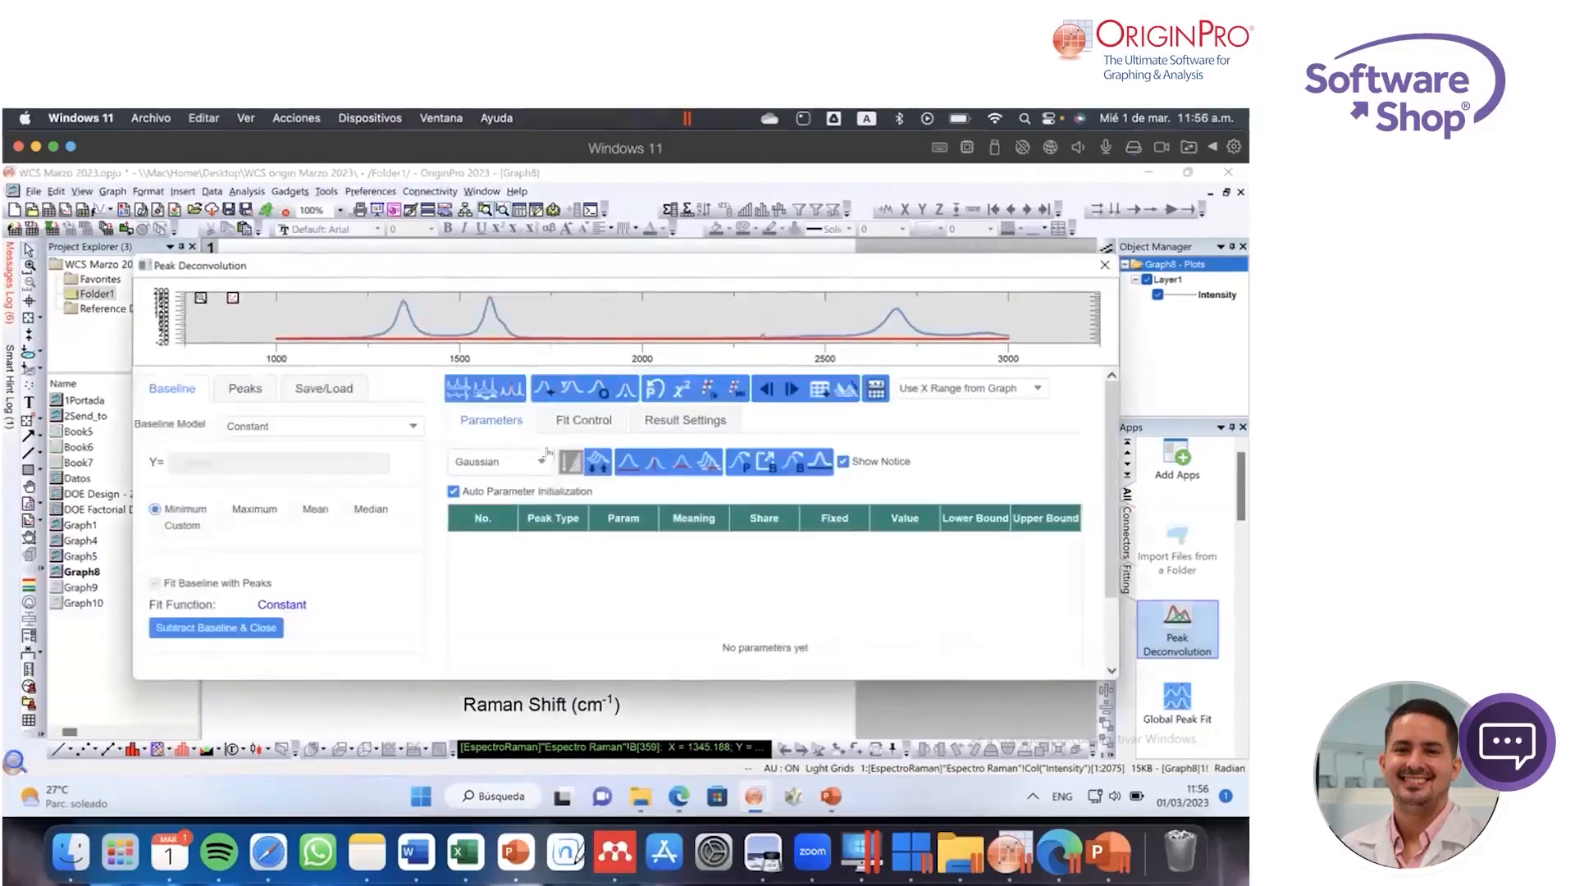
pyautogui.click(251, 395)
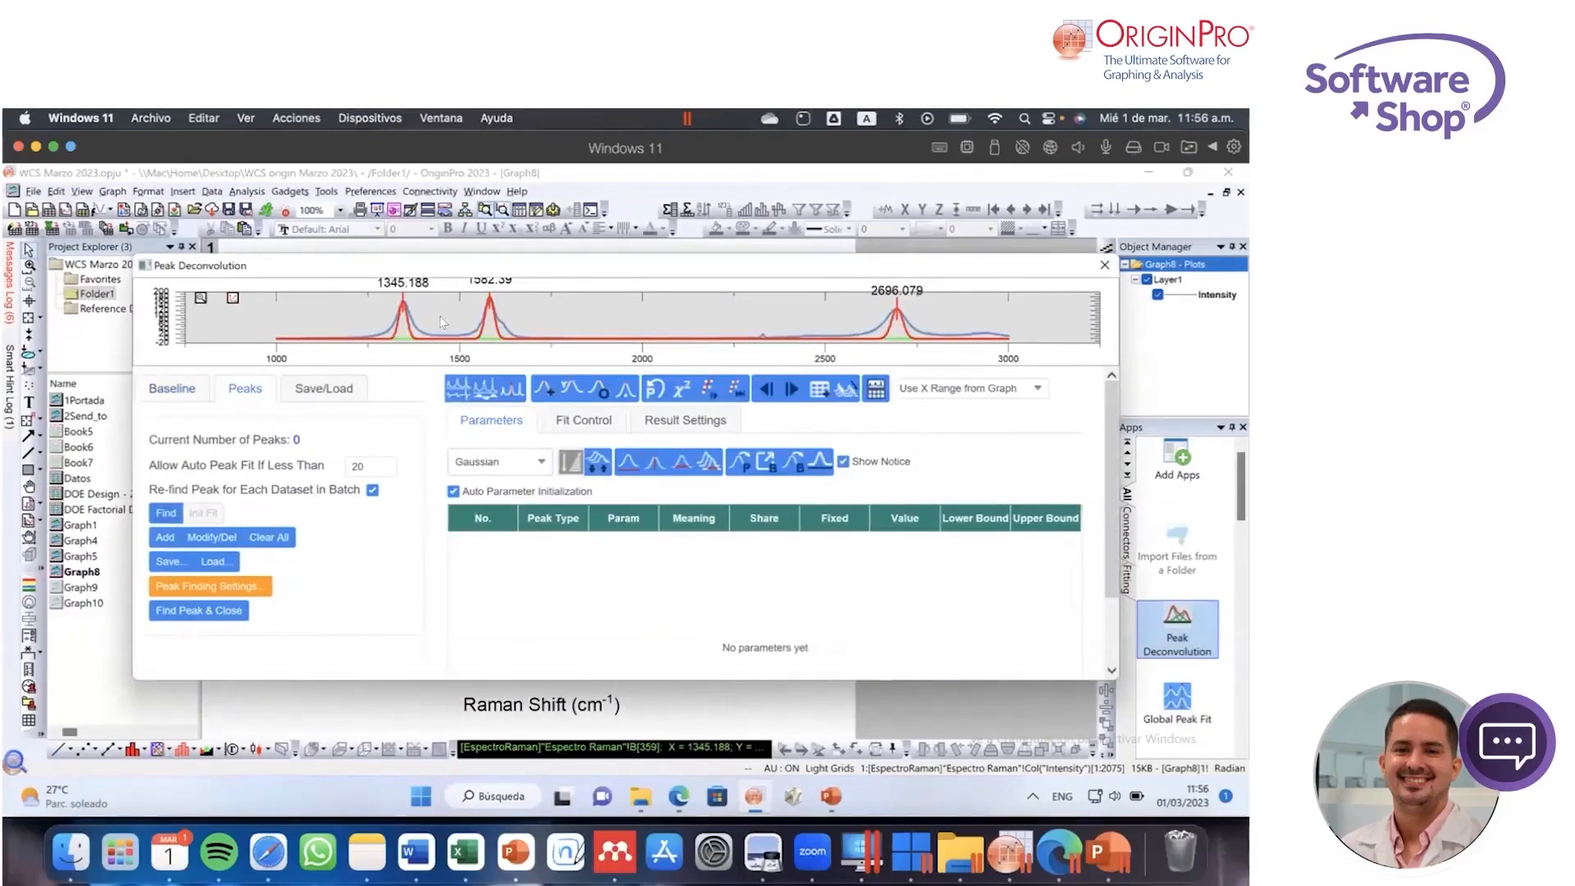
pyautogui.scroll(-3, 1115, 496)
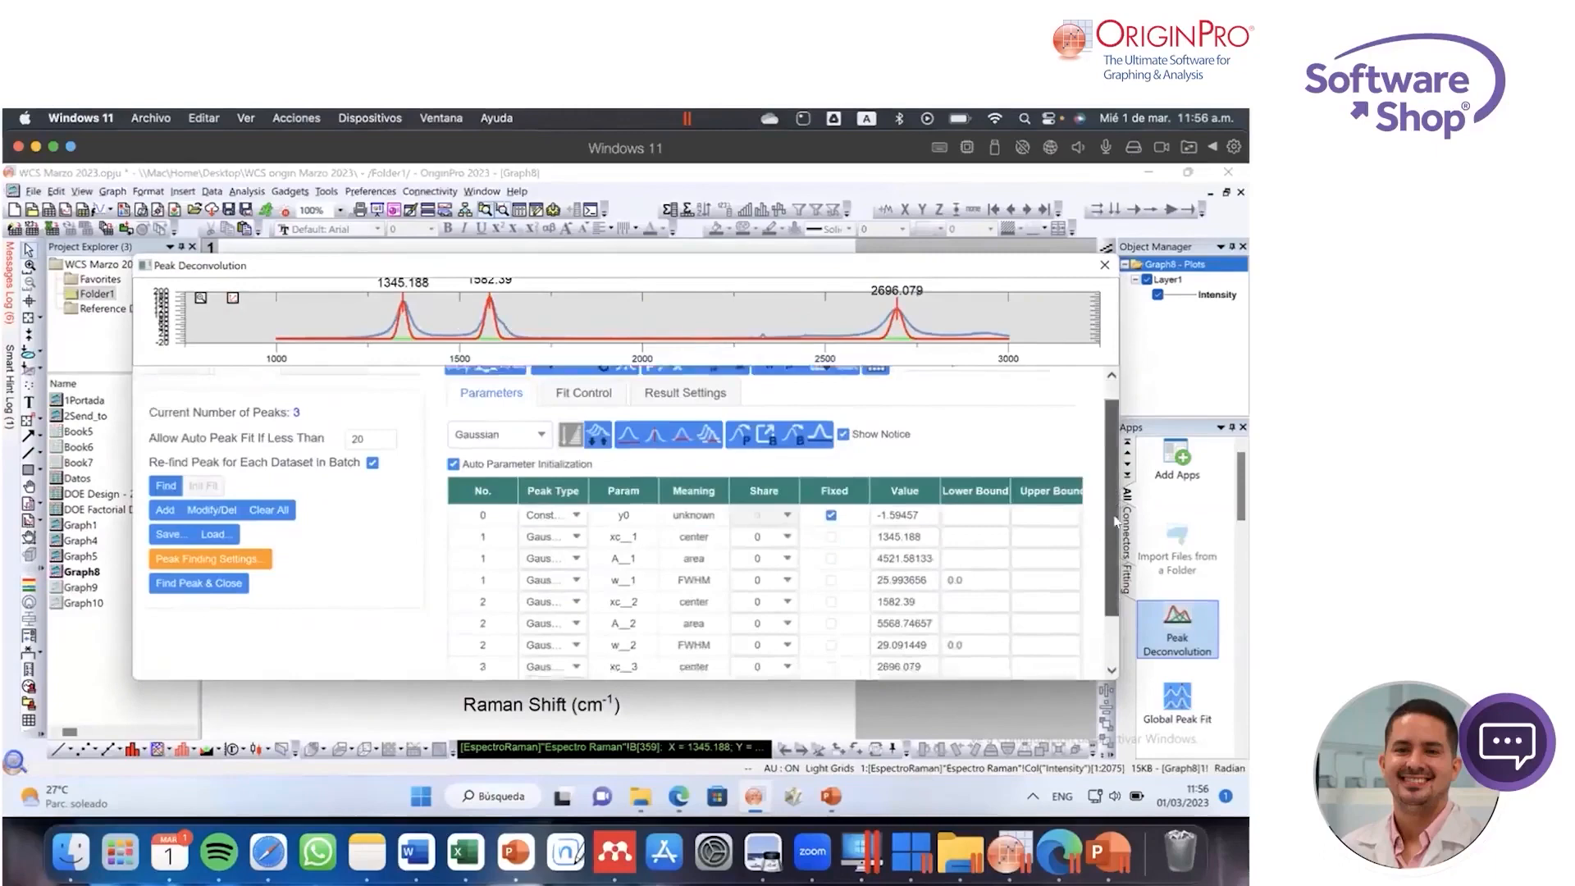
pyautogui.scroll(3, 1112, 522)
pyautogui.scroll(-1, 1111, 516)
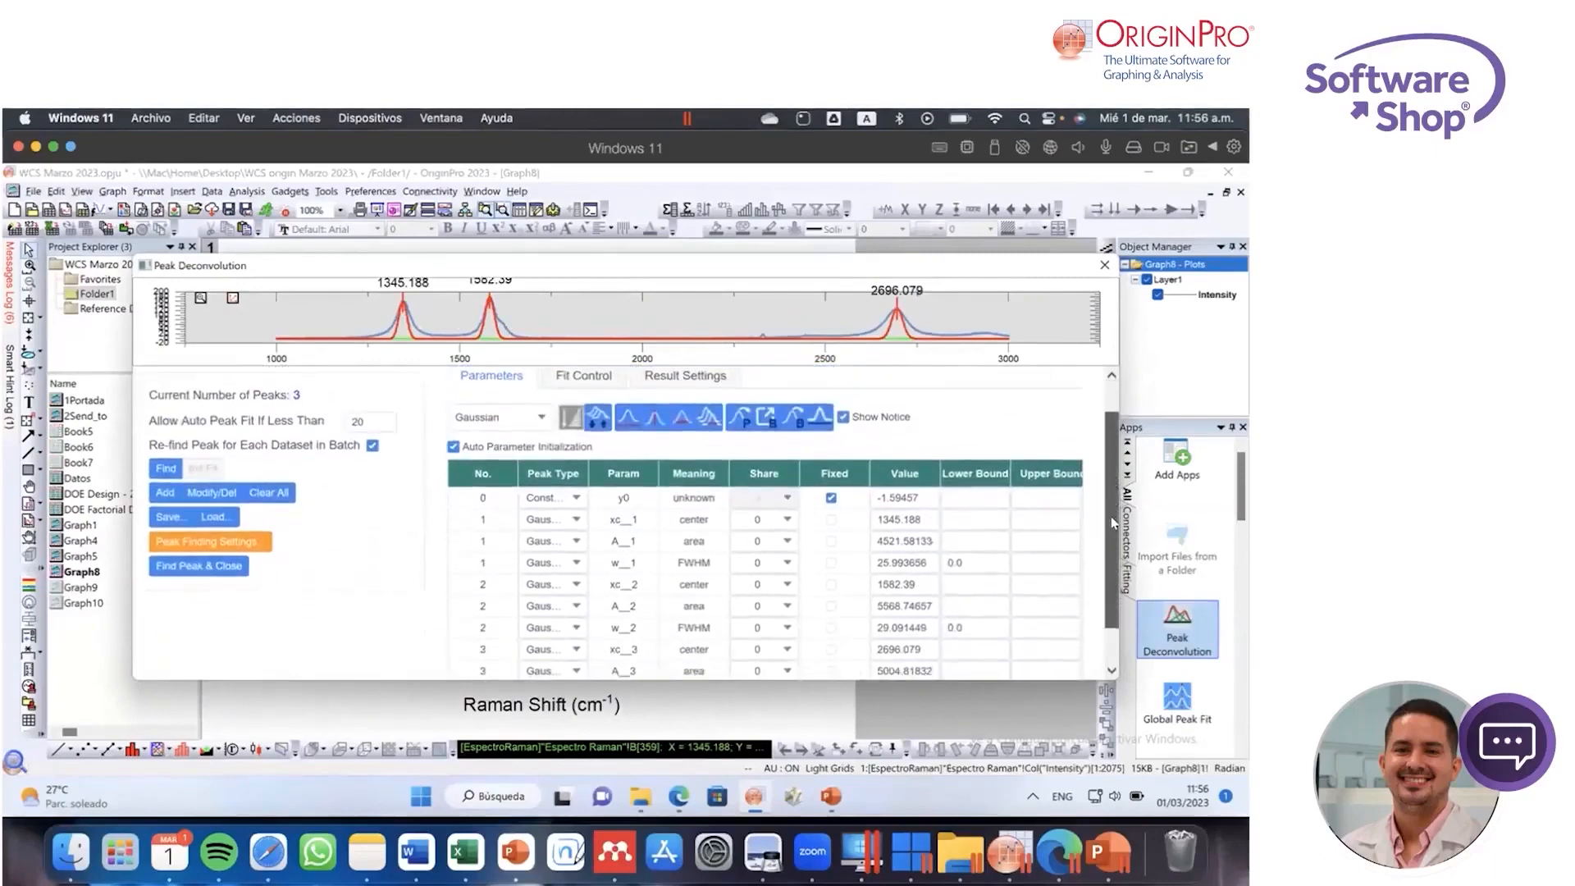
pyautogui.scroll(1, 1110, 515)
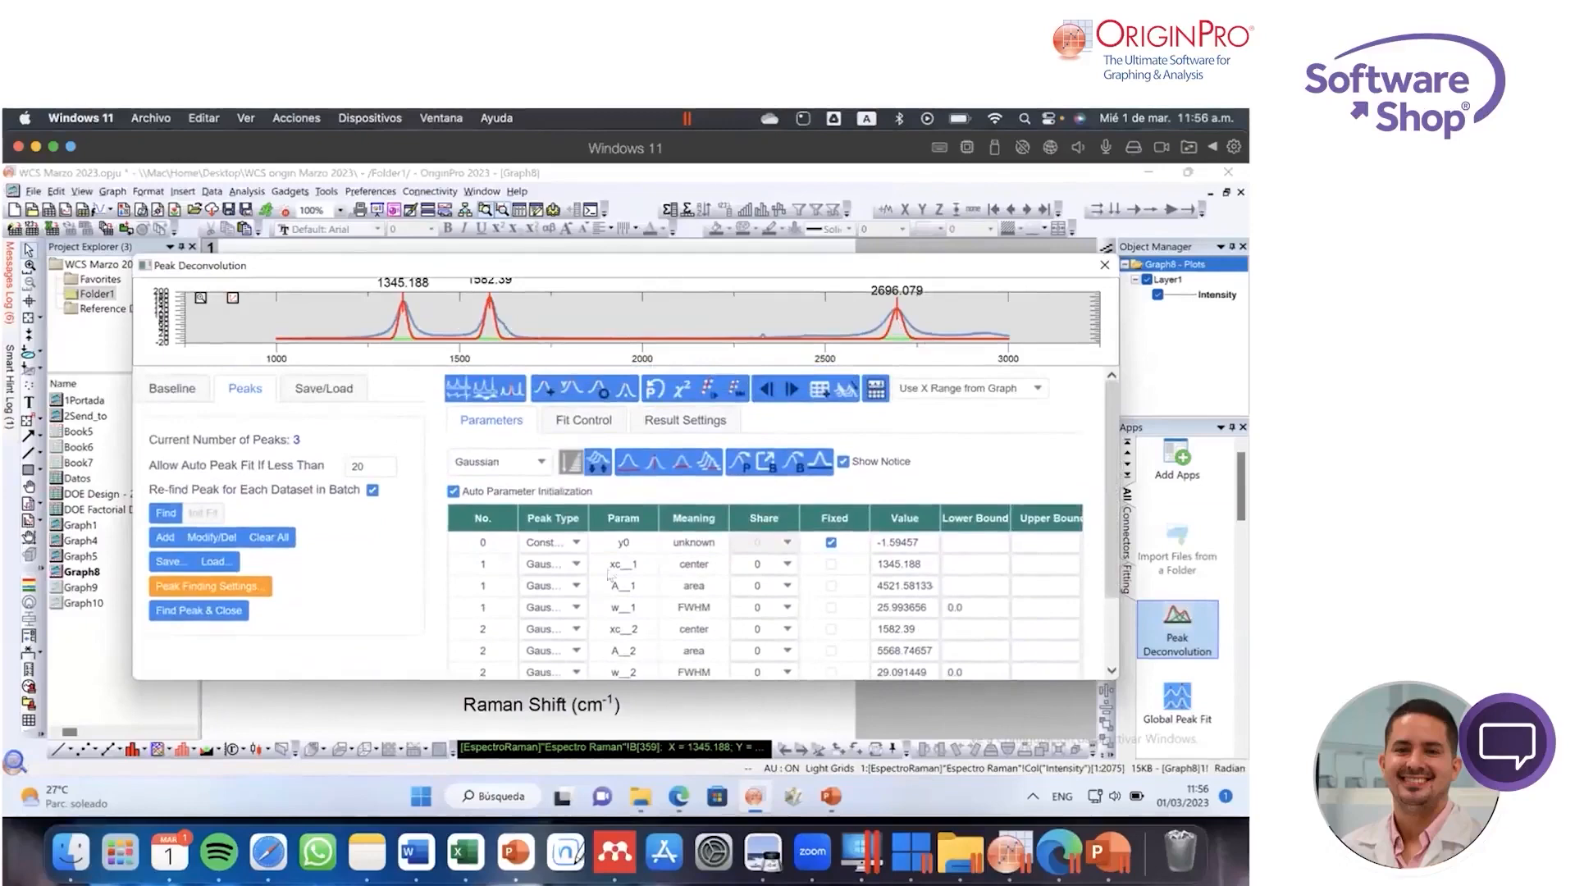
pyautogui.scroll(-2, 1111, 426)
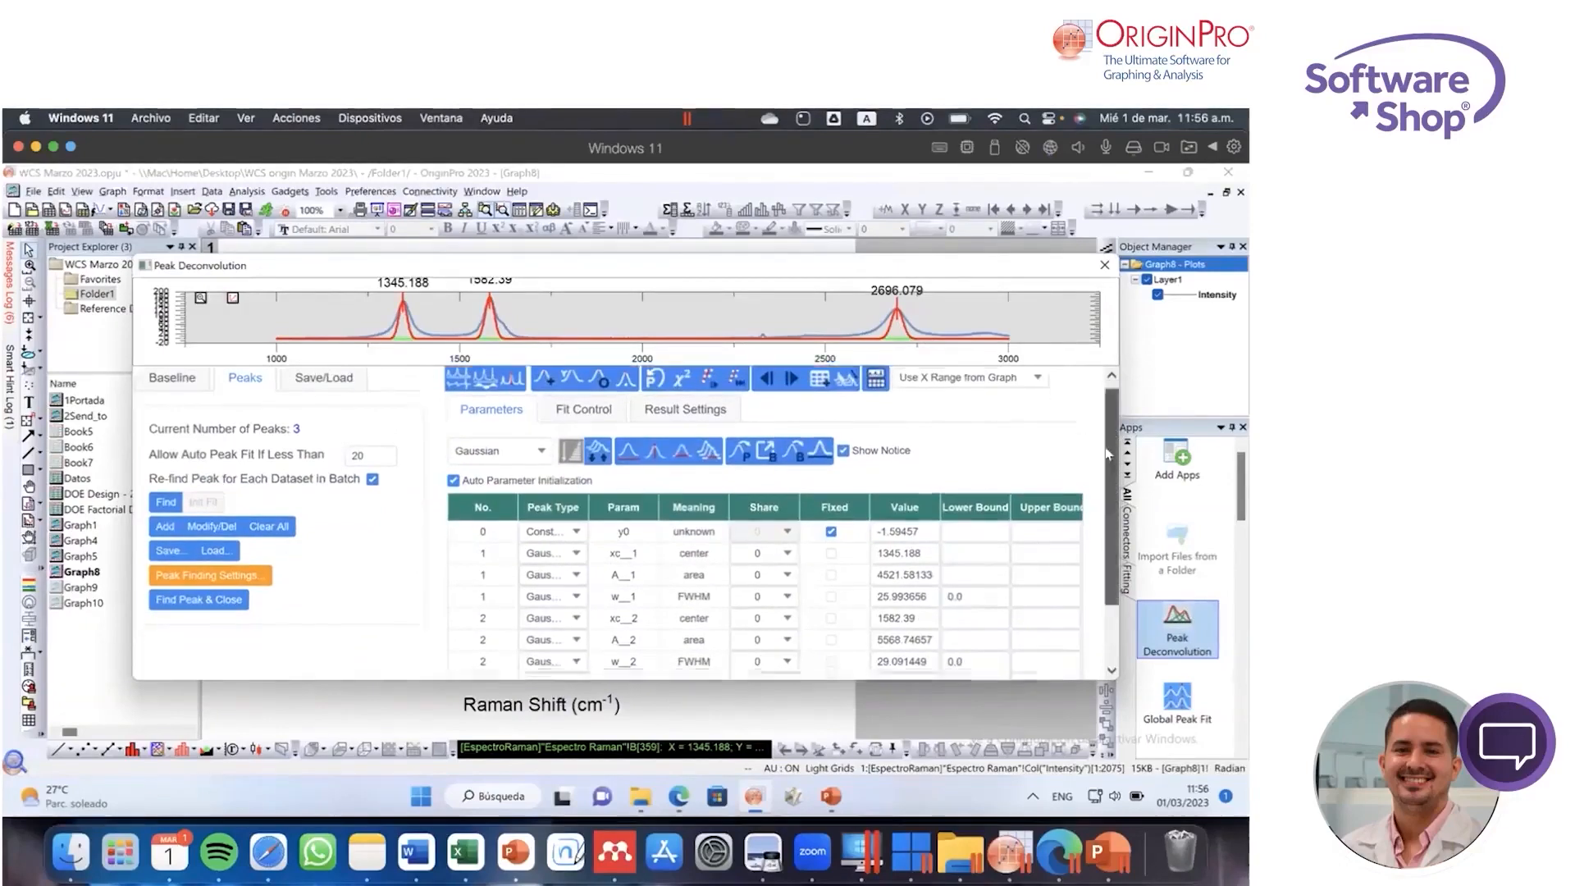
pyautogui.scroll(2, 1111, 426)
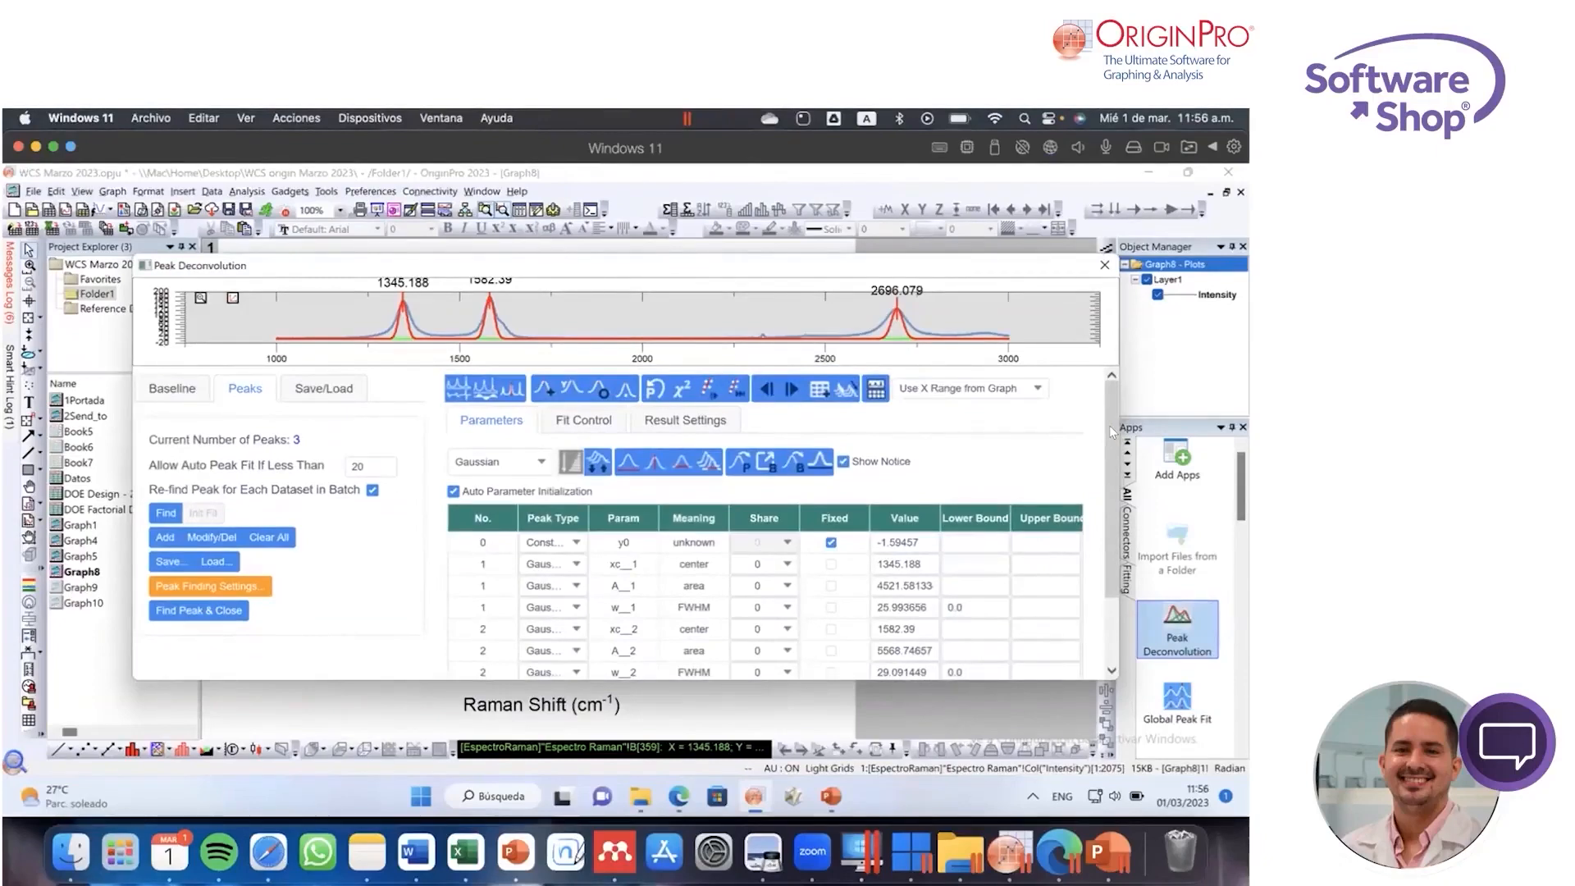
# Step: Fit the detected Raman peaks with the Gaussian function until converged and review the fitted parameters
pyautogui.click(736, 392)
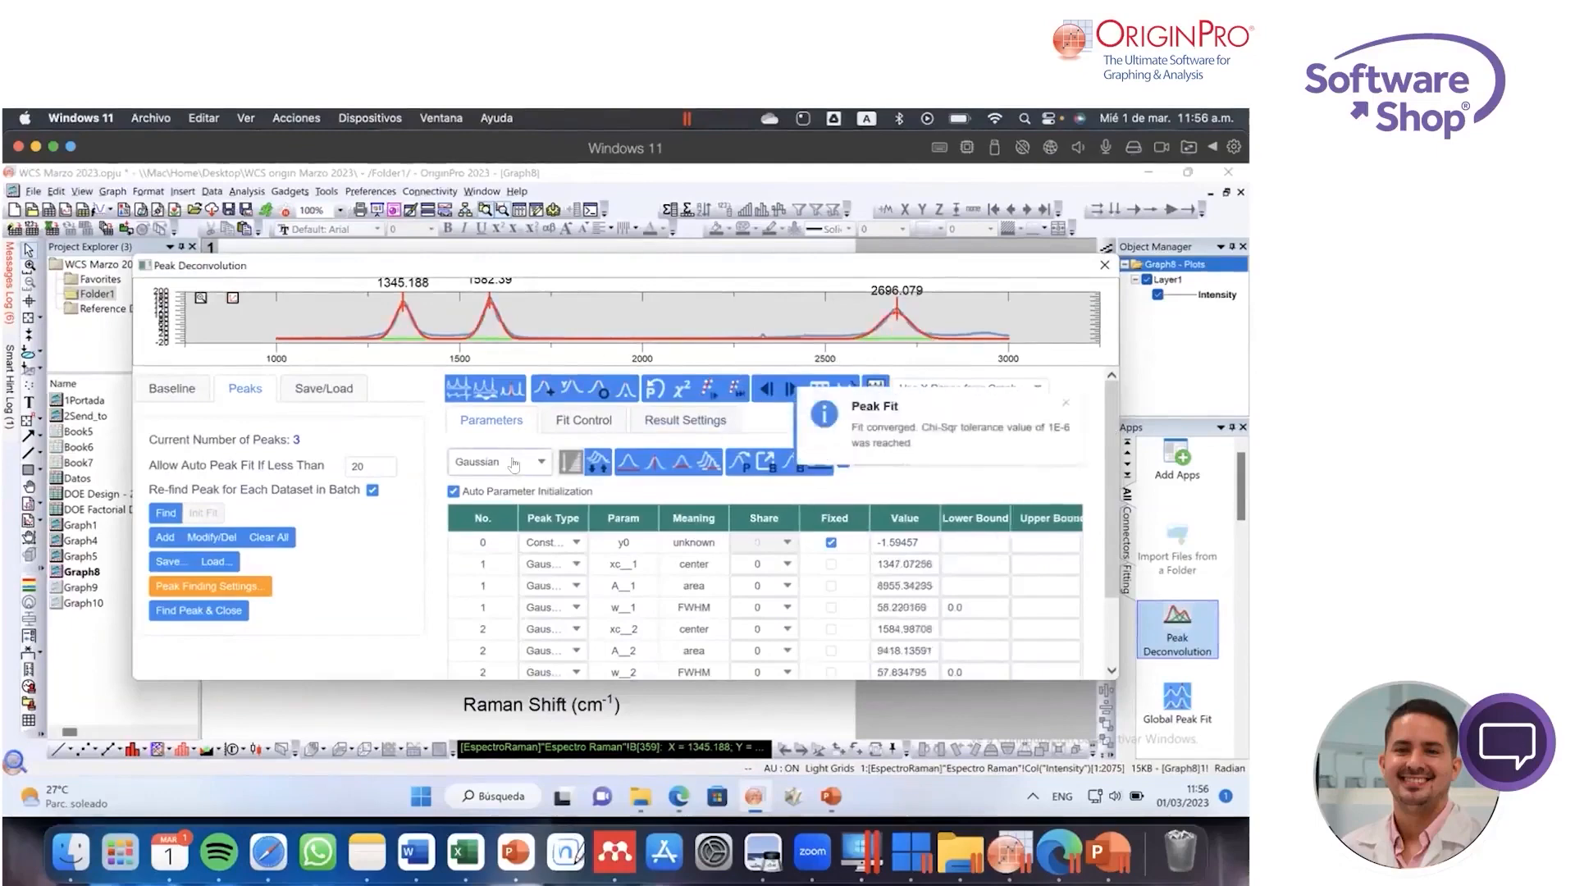
pyautogui.click(1065, 400)
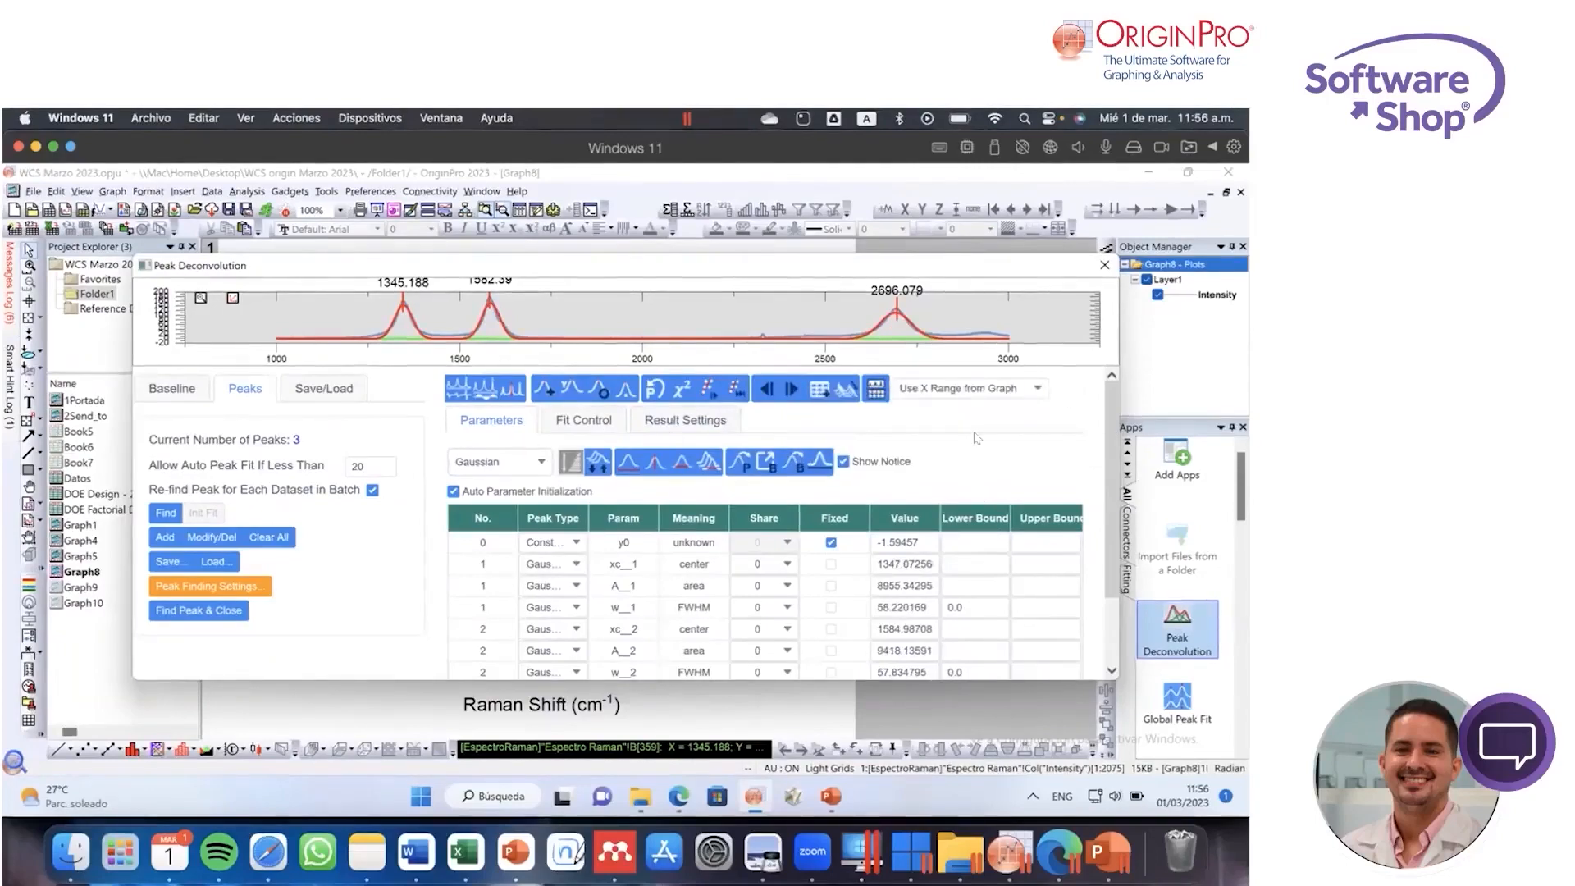
pyautogui.scroll(-1, 1113, 476)
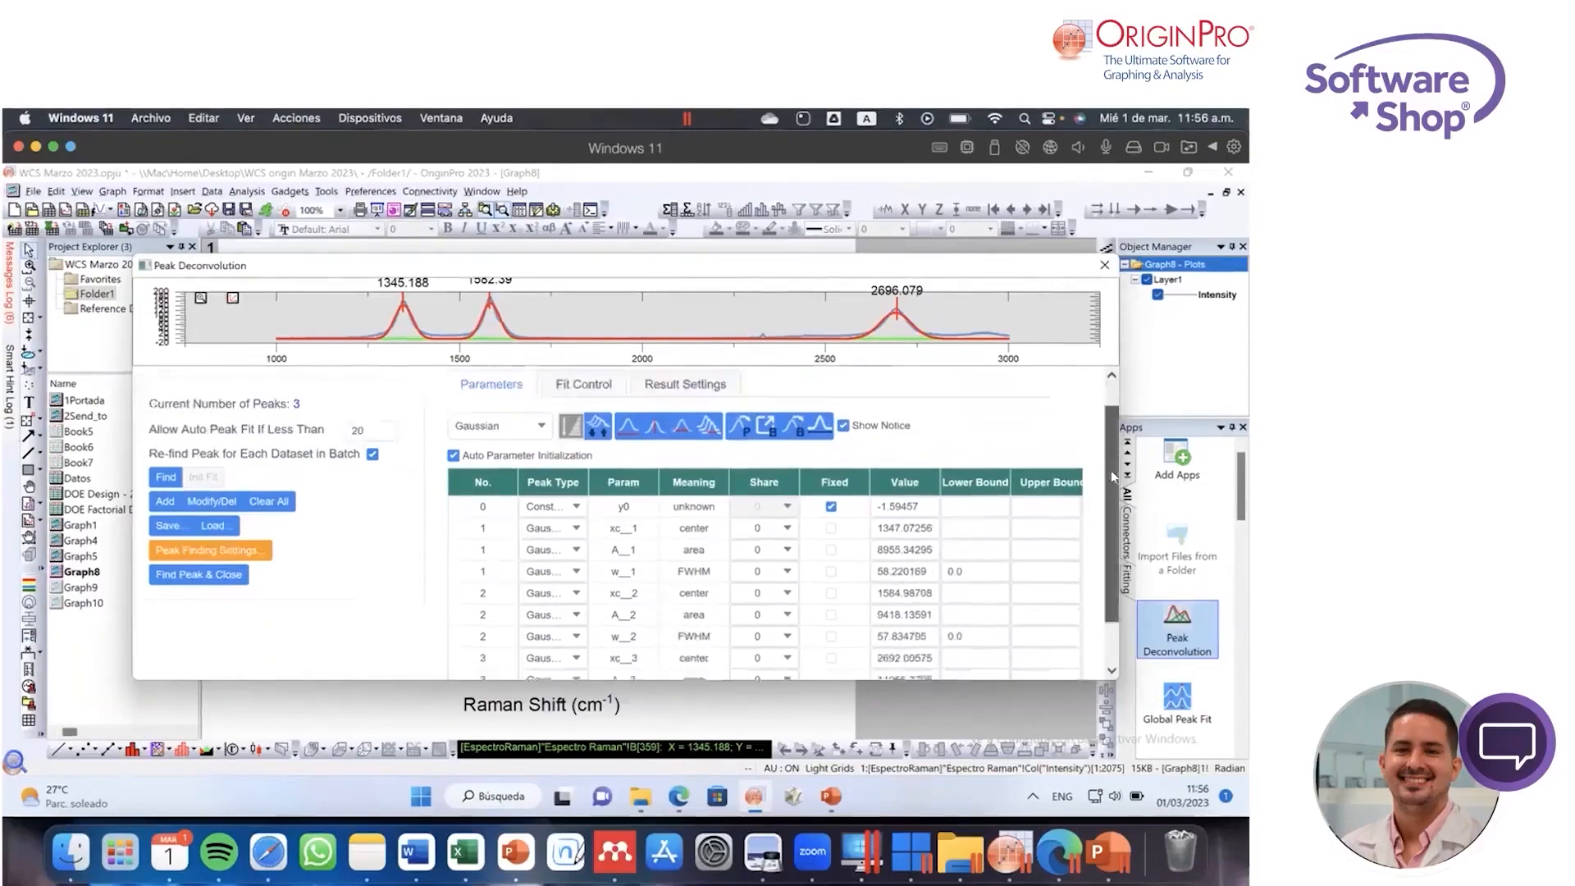
pyautogui.scroll(-1, 1110, 470)
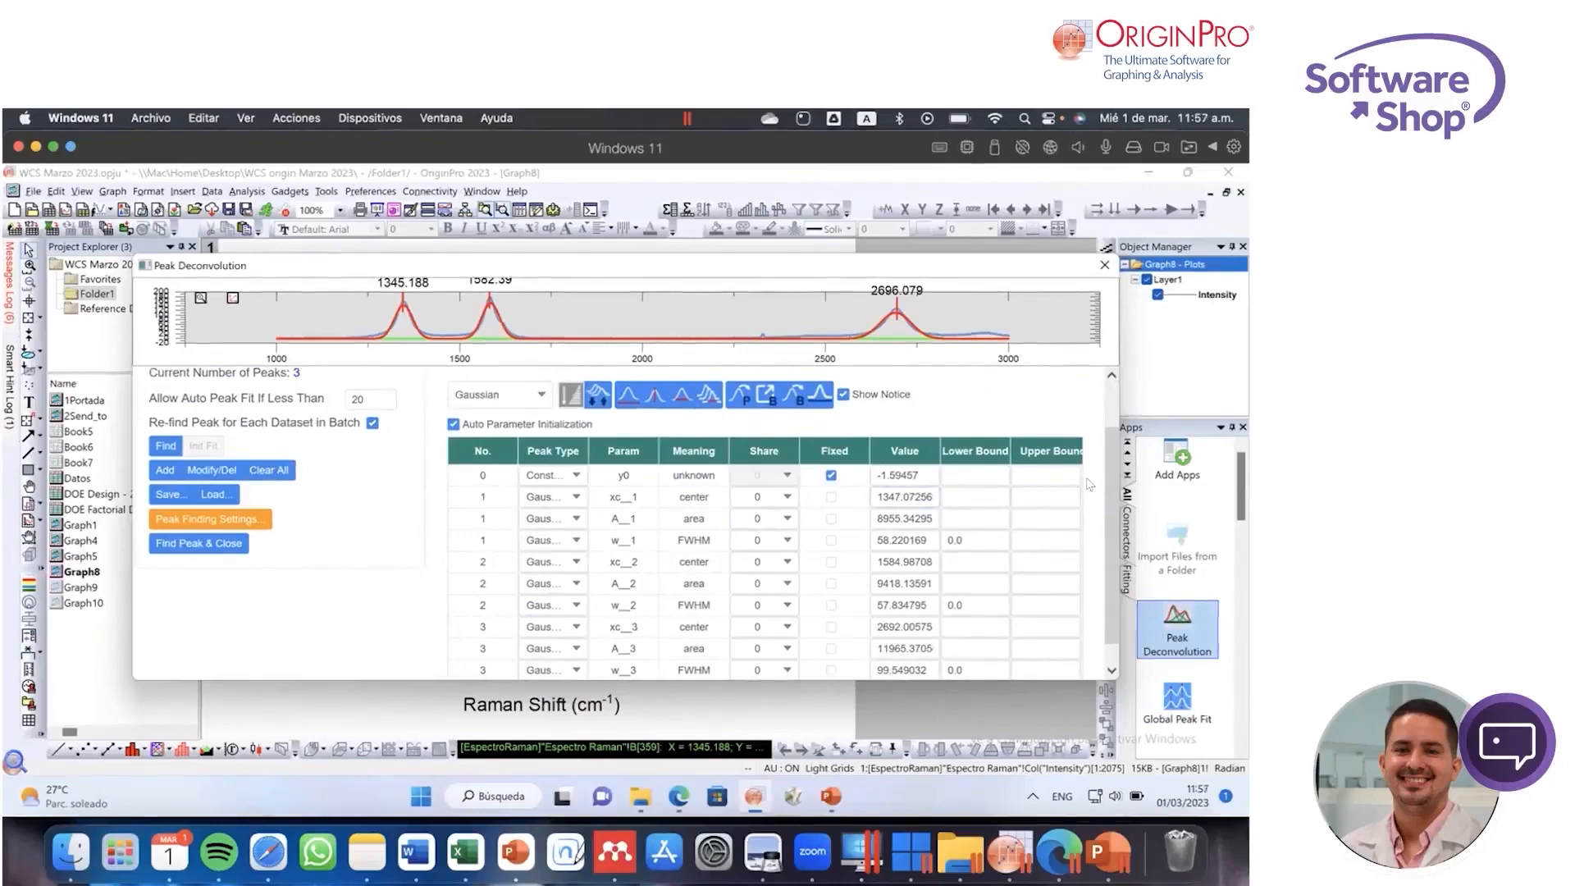
# Step: Browse the peak functions available for the fit, such as Lorentz and PsdVoigt1, and close the Peak Deconvolution app
pyautogui.click(530, 401)
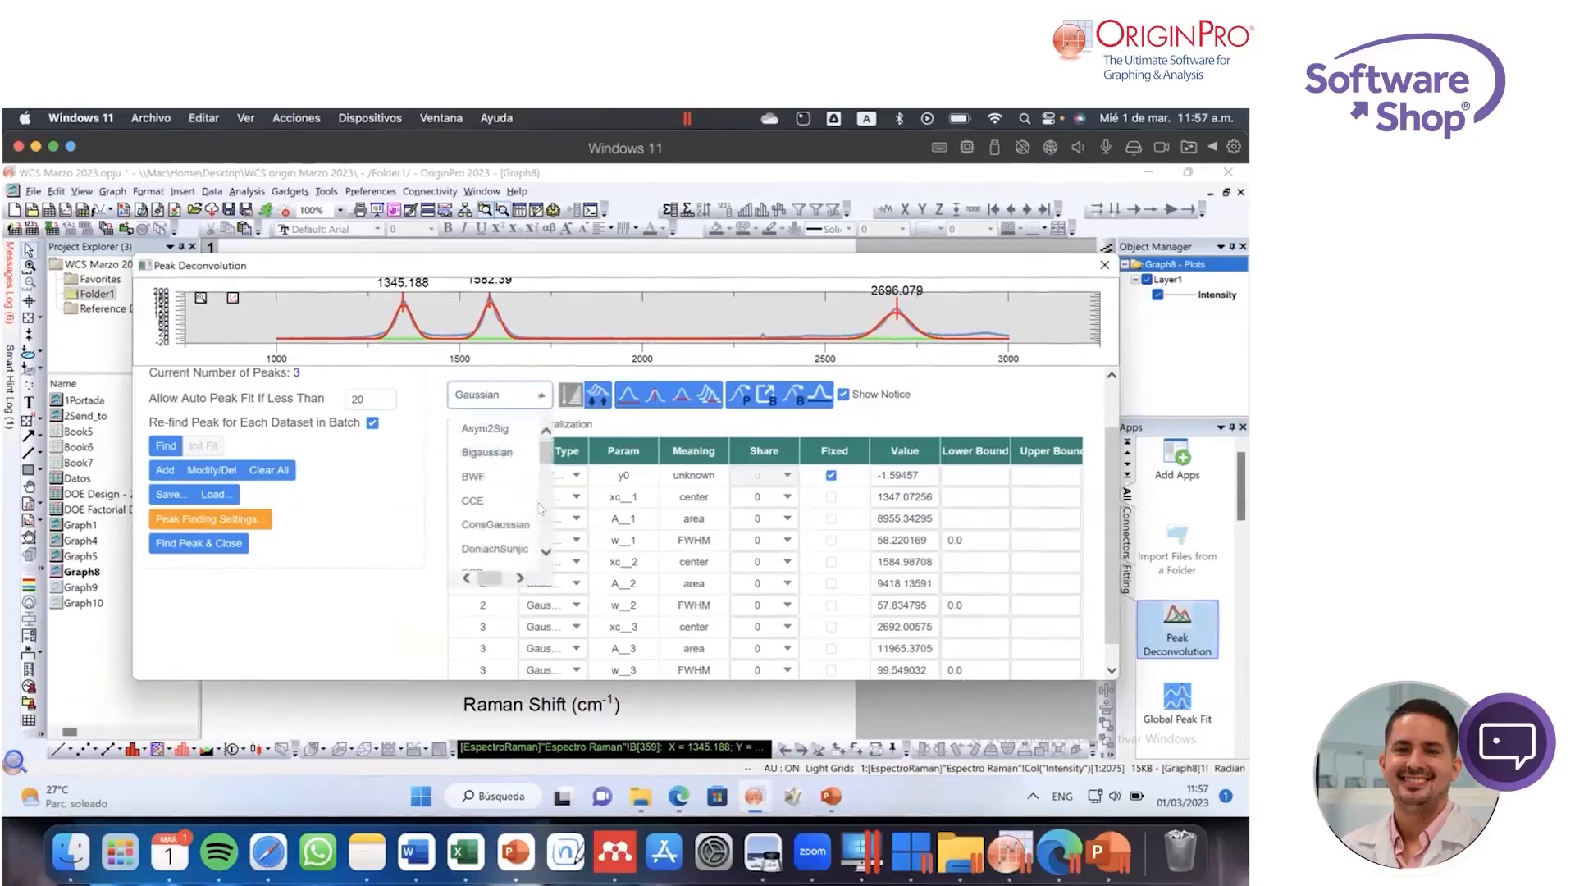
pyautogui.moveTo(542, 460); pyautogui.dragTo(546, 502)
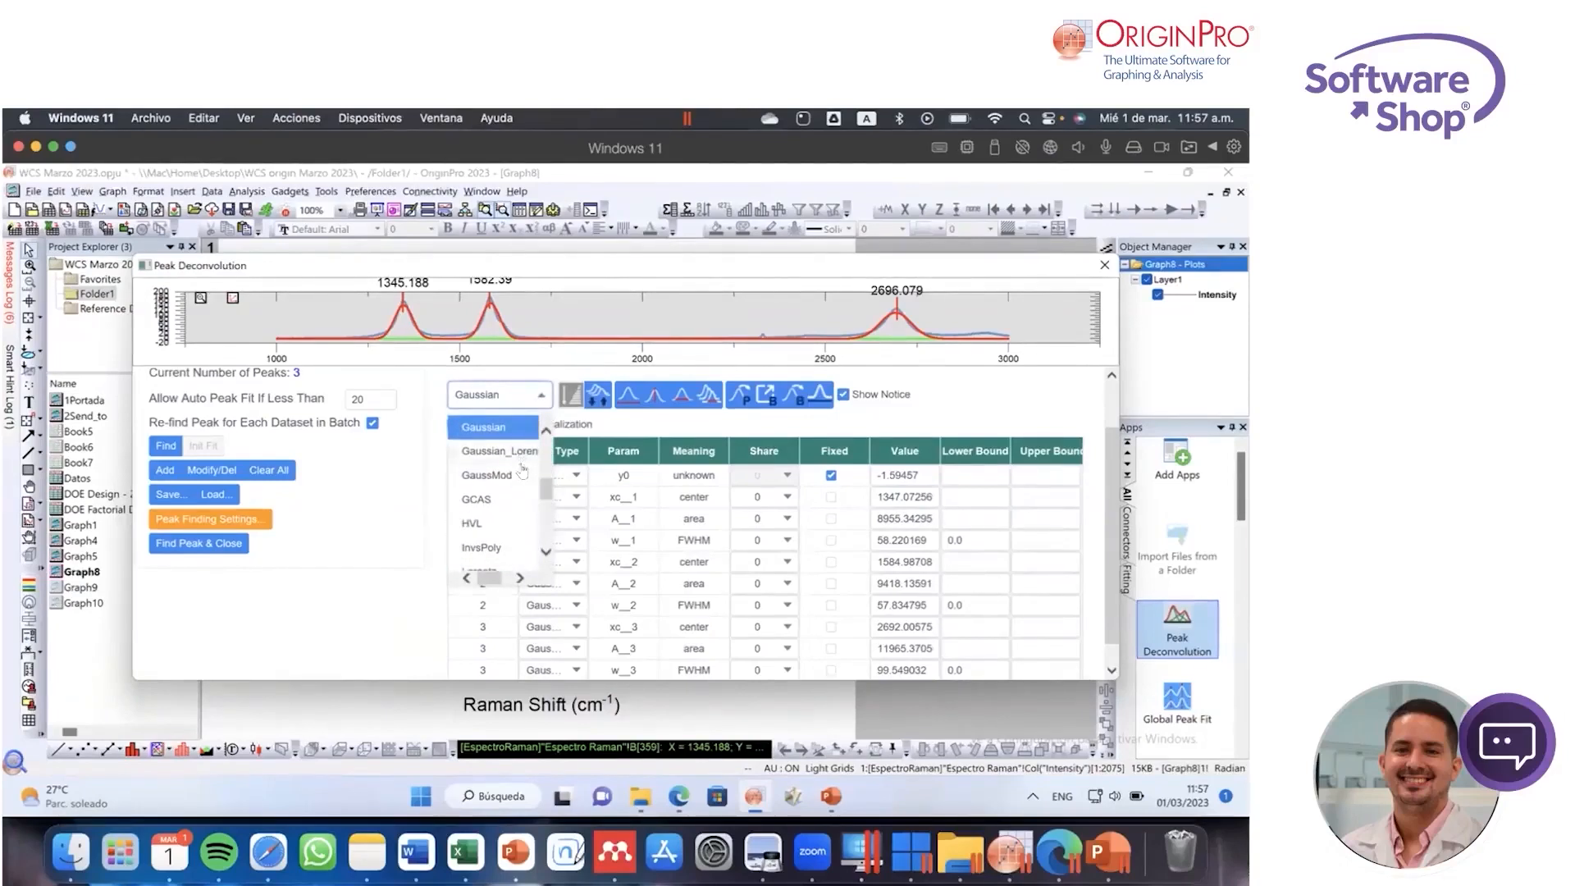
pyautogui.moveTo(547, 493); pyautogui.dragTo(546, 513)
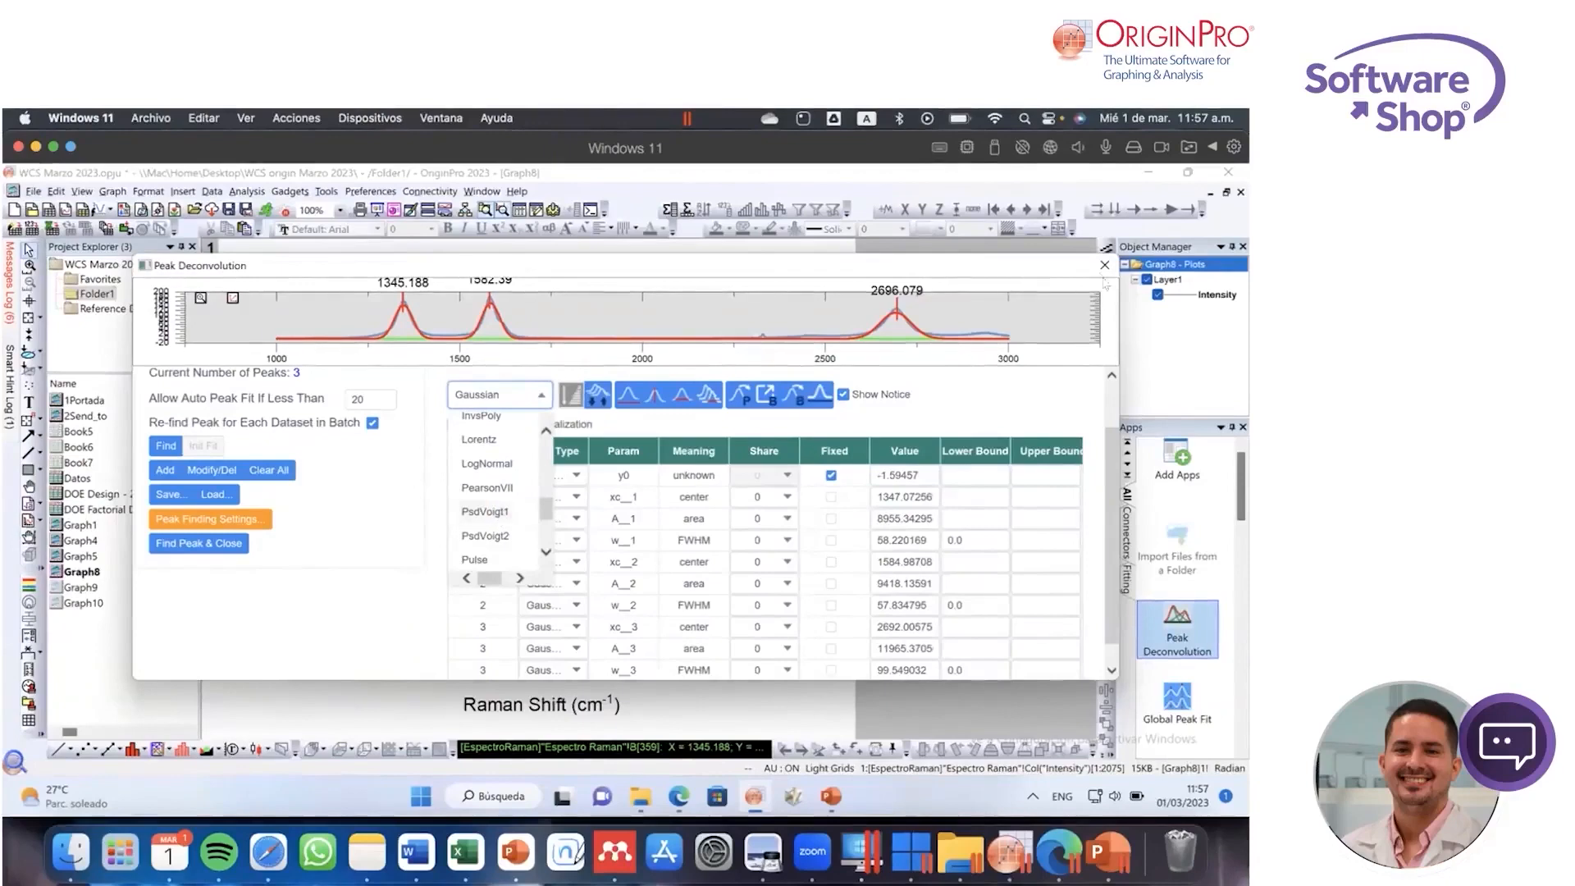
pyautogui.click(1105, 265)
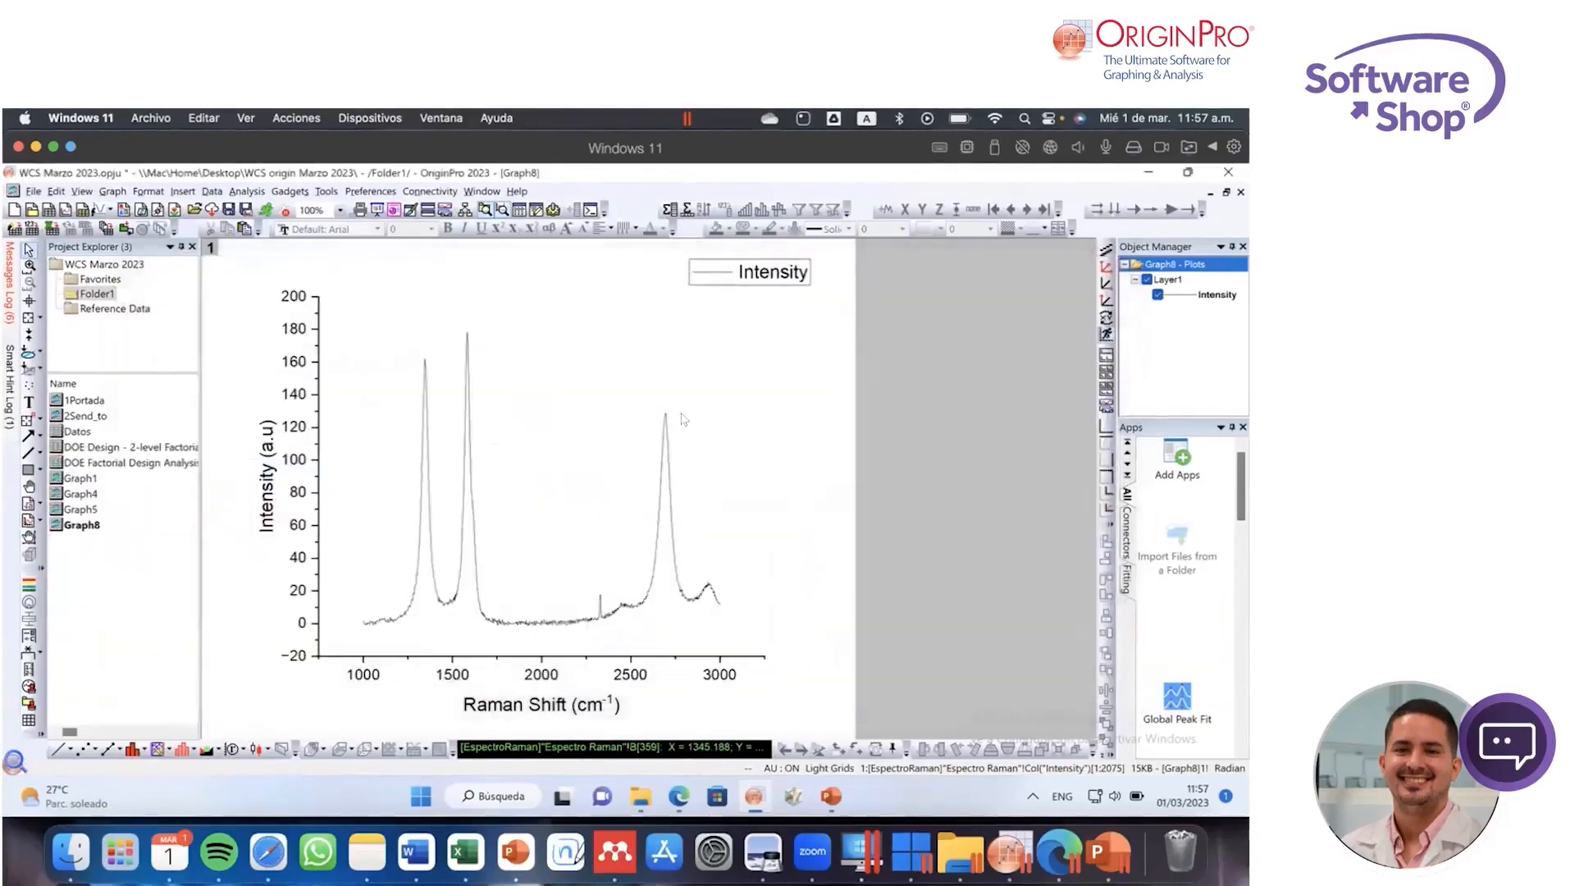
pyautogui.click(158, 749)
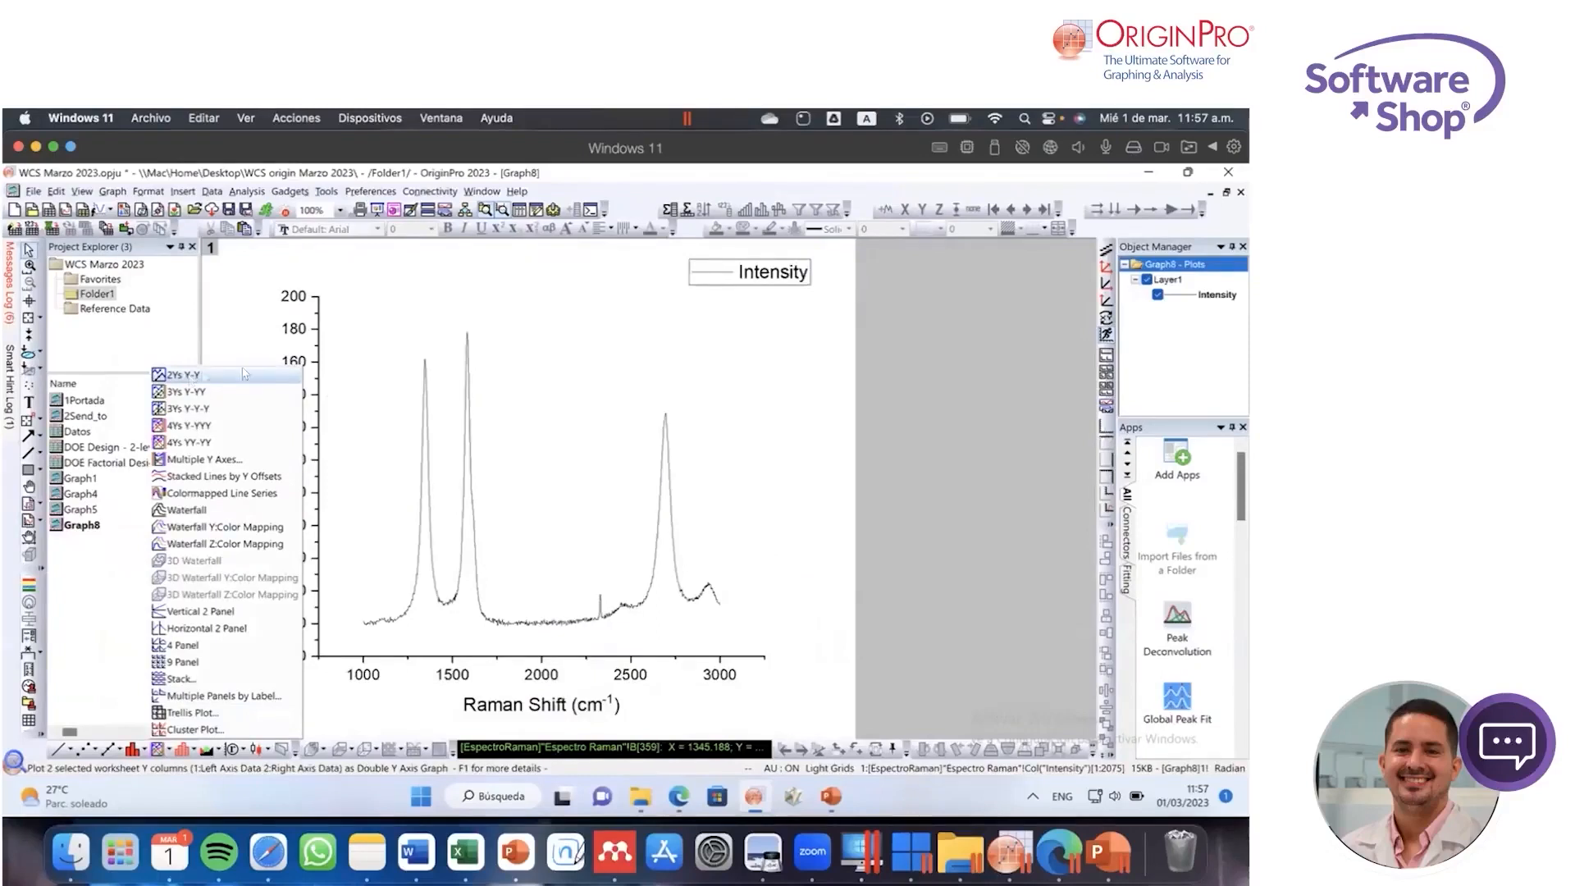
pyautogui.click(793, 421)
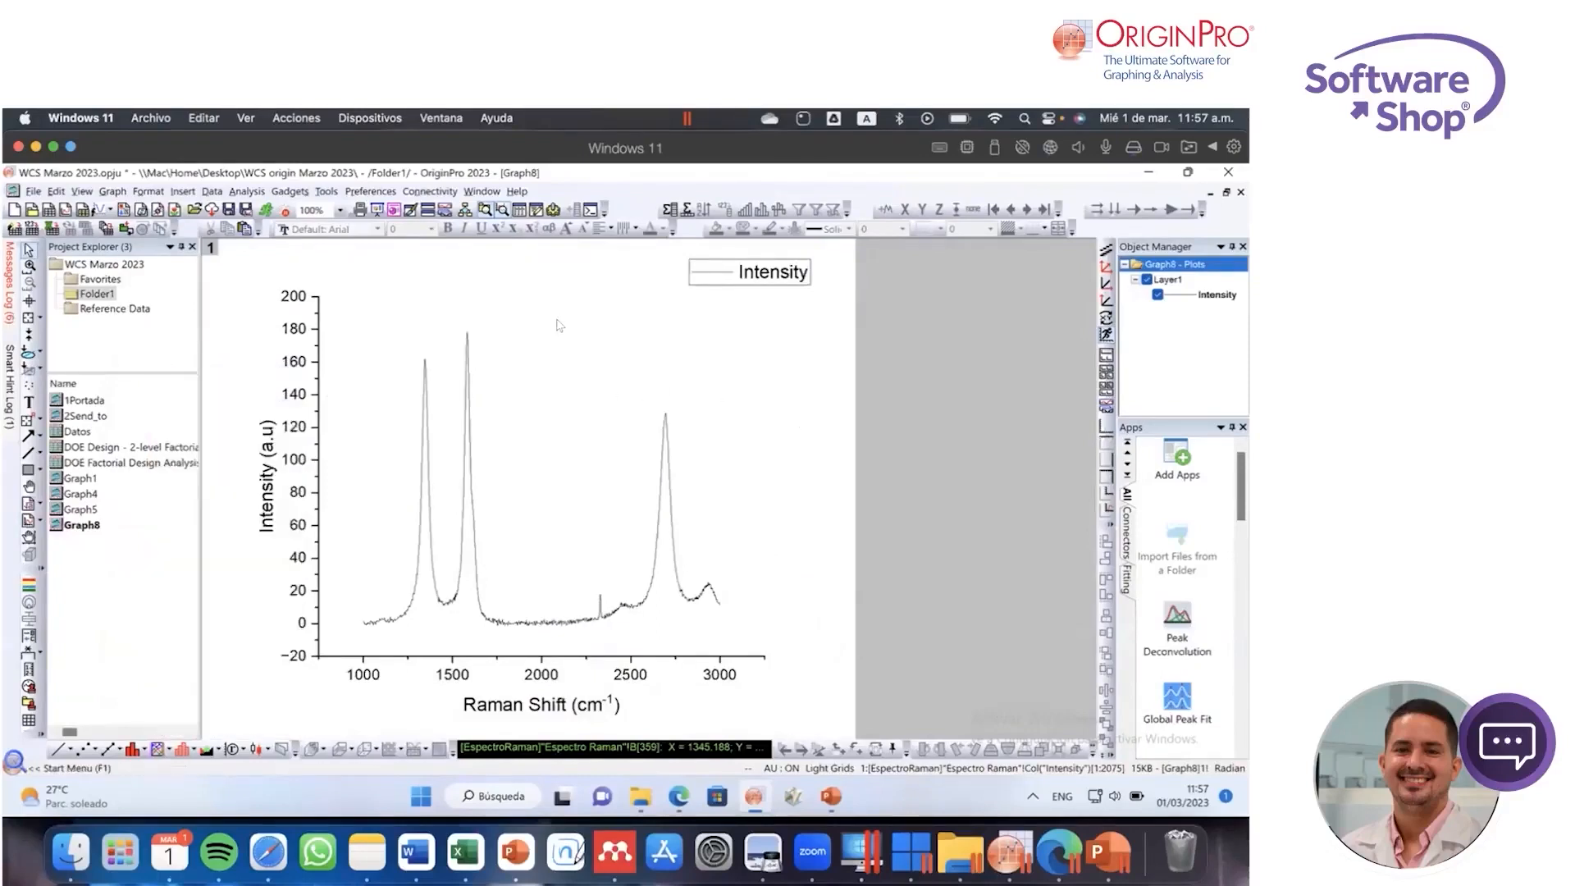
# Step: Change the Raman graph's axes arrangement to show axes on all four sides of the plot
pyautogui.click(499, 310)
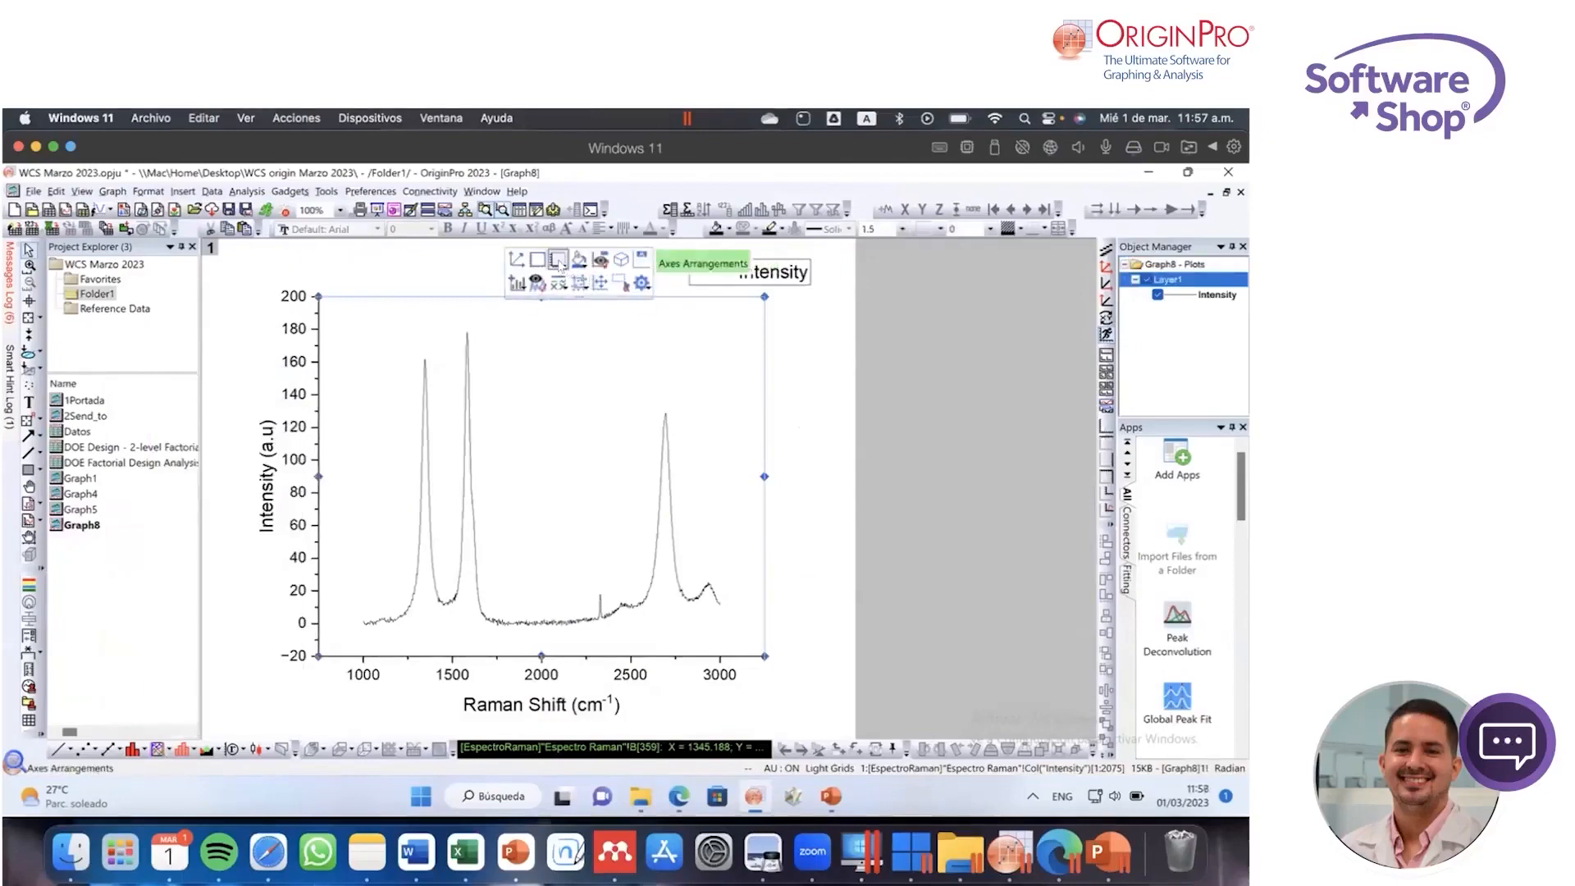
pyautogui.click(564, 268)
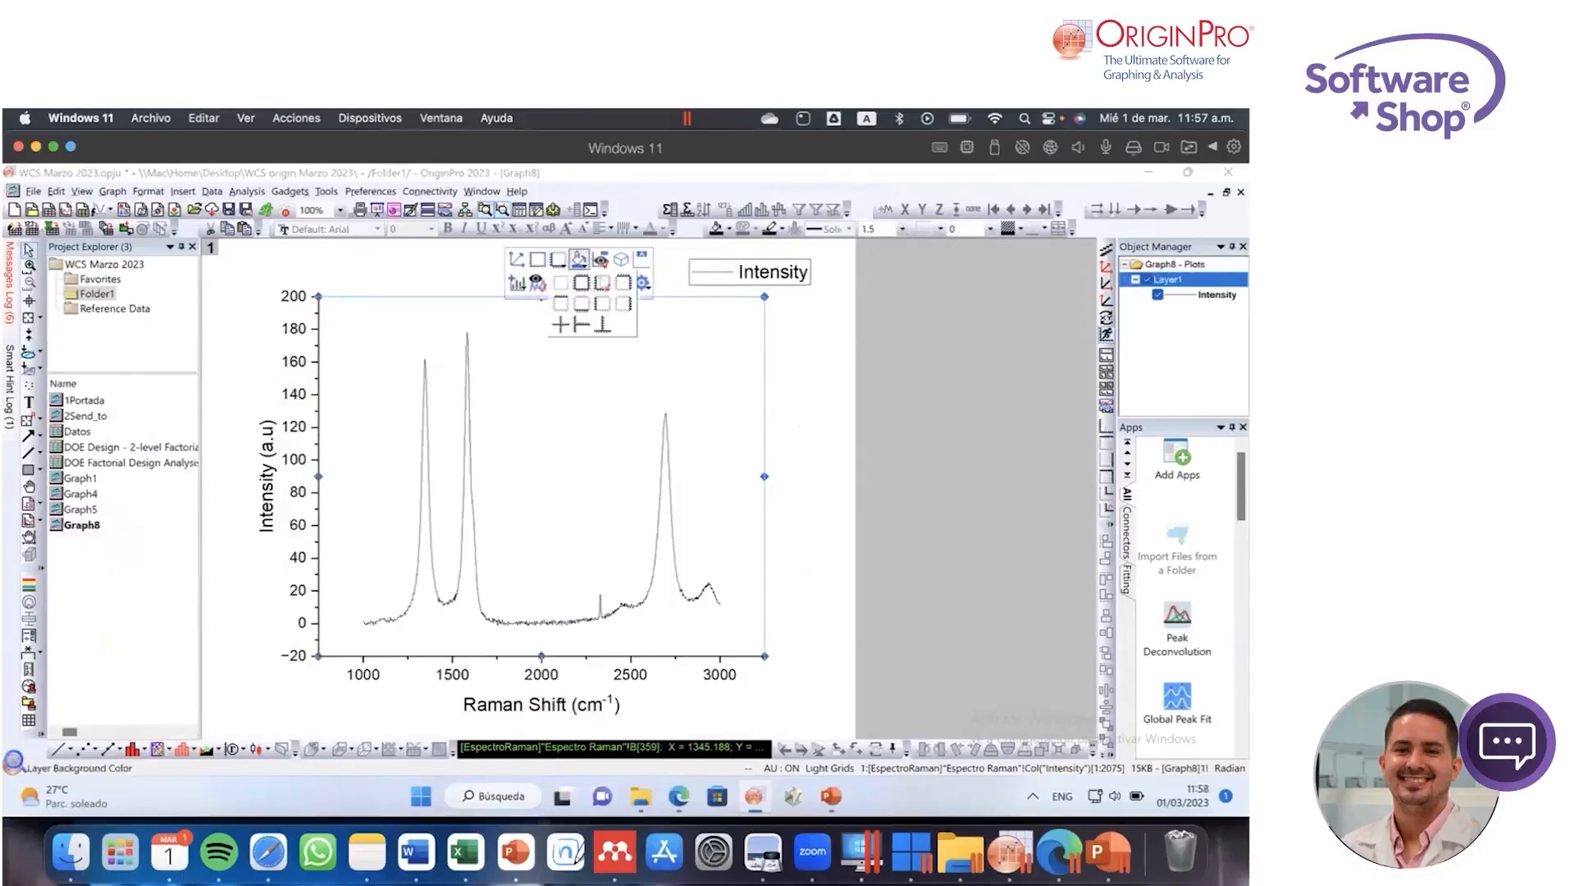
pyautogui.click(581, 282)
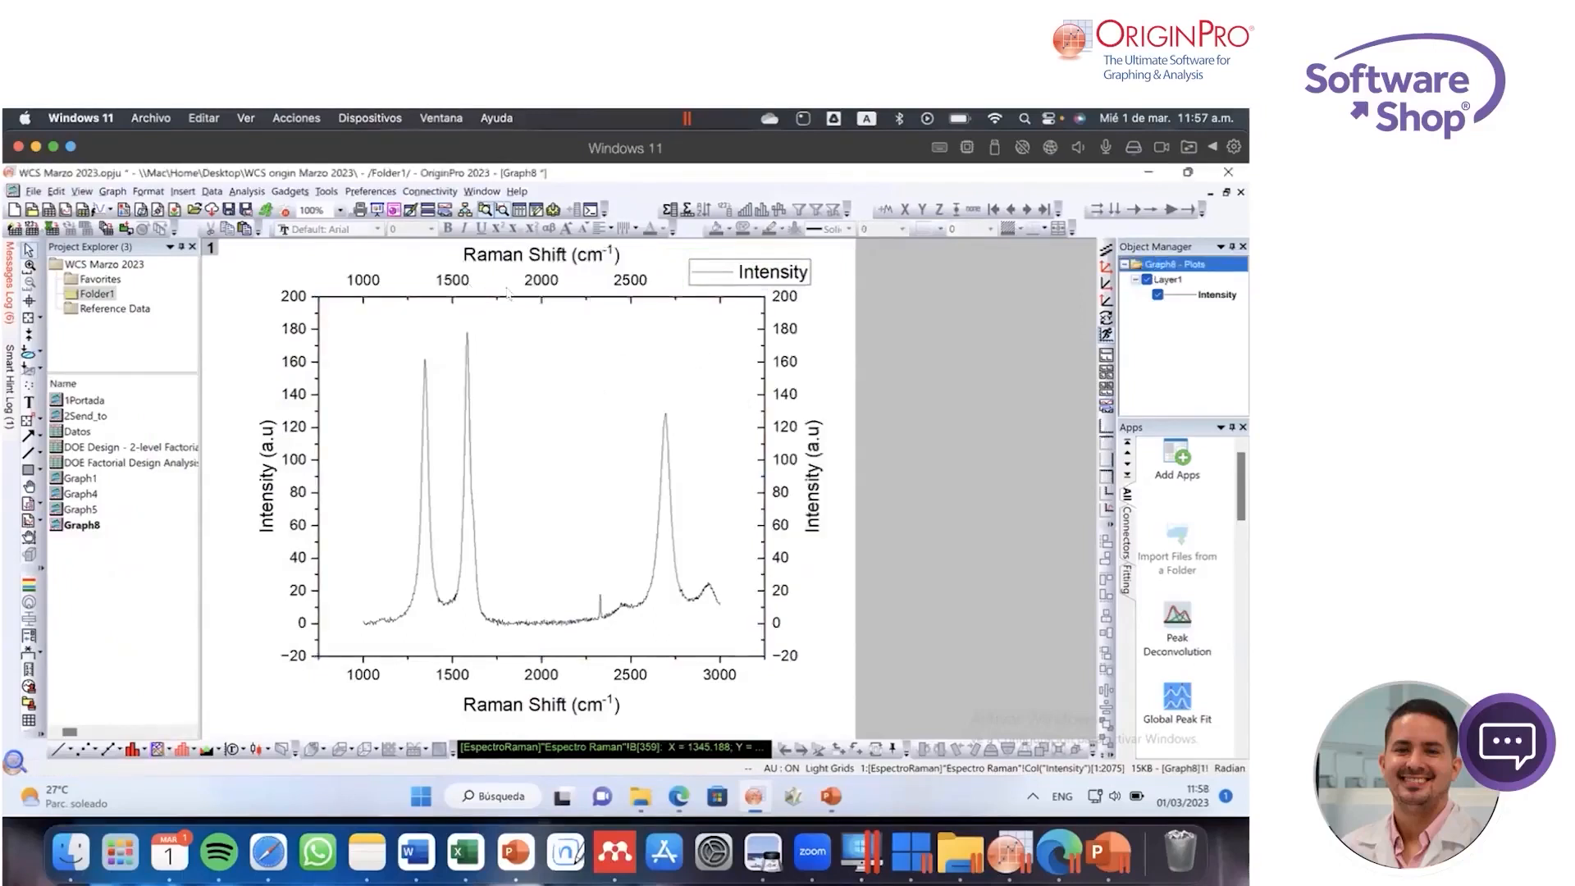
pyautogui.click(467, 297)
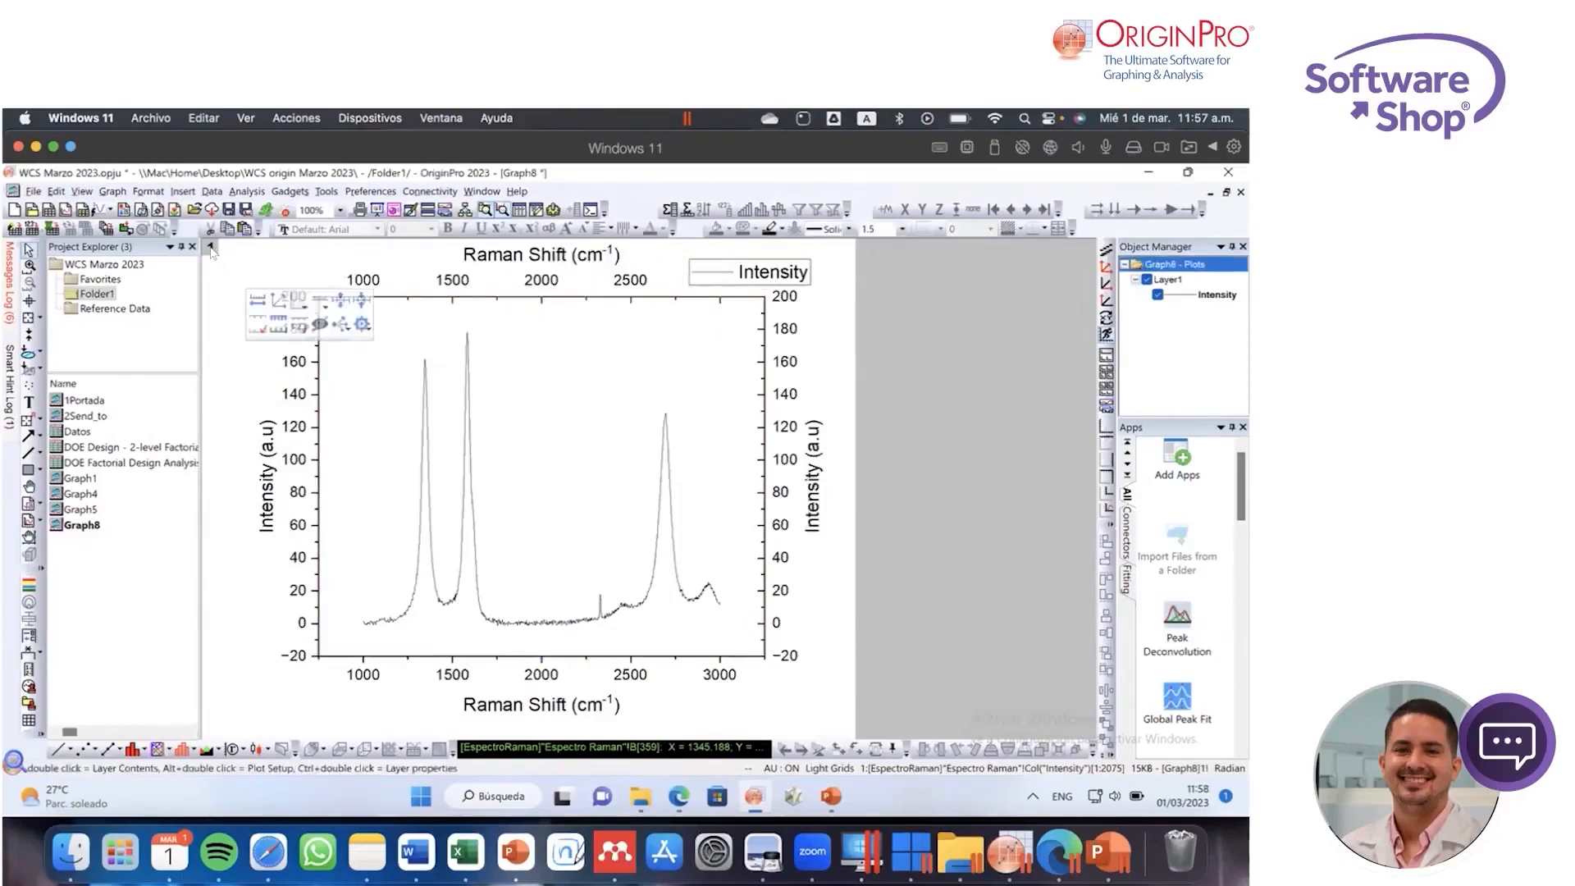
# Step: Examine the layer contents of the Raman graph's Layer 1, including the worksheet datasets available for plotting, and close the dialog
pyautogui.click(210, 248)
pyautogui.rightClick(211, 250)
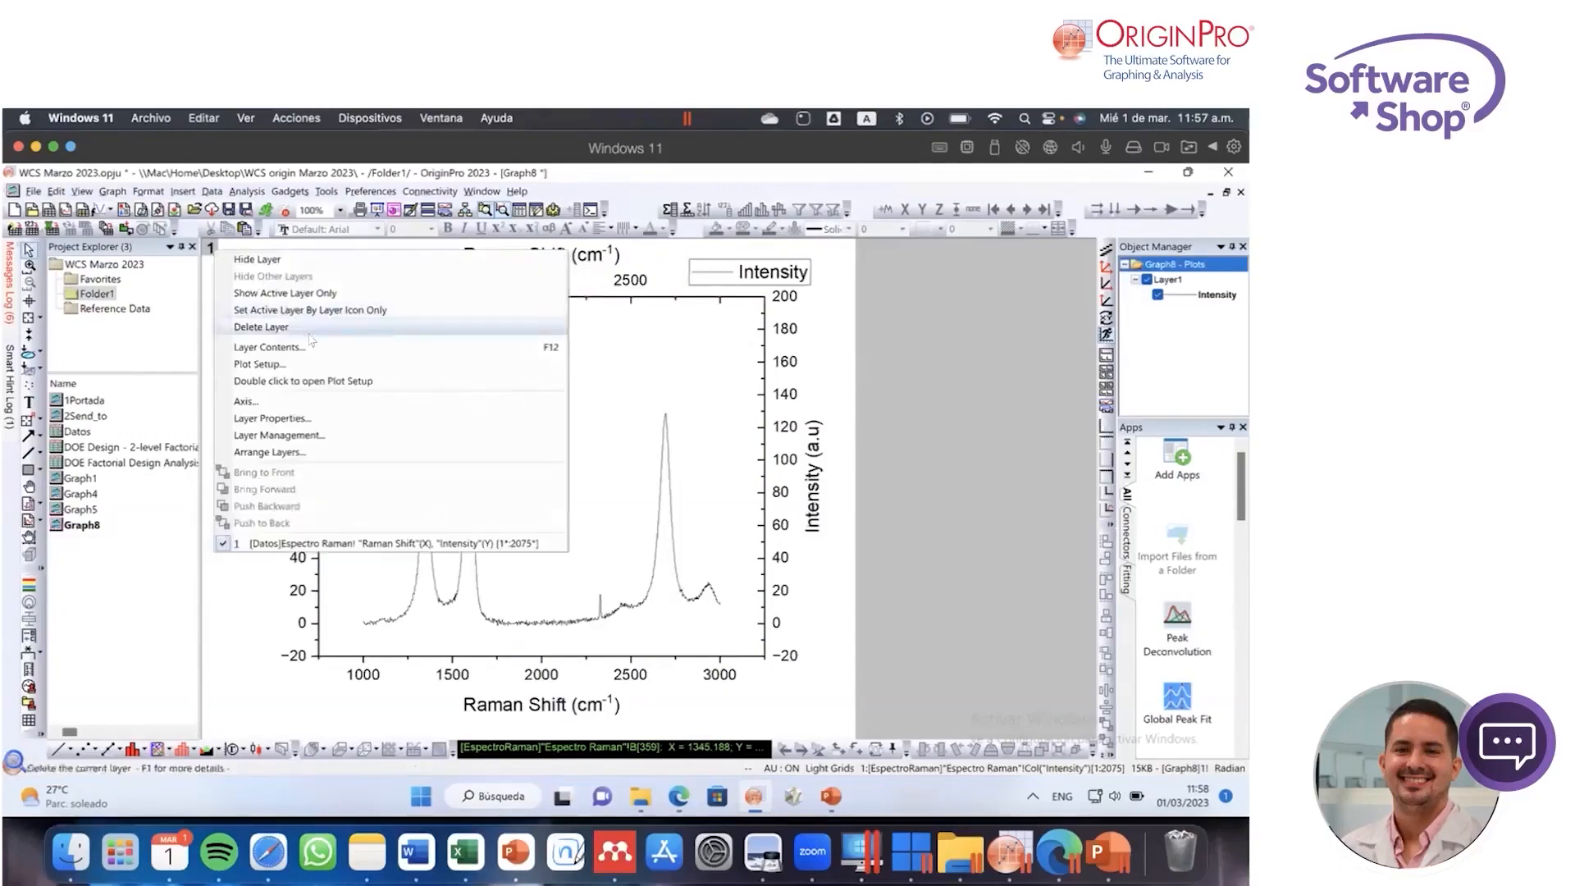
pyautogui.click(312, 348)
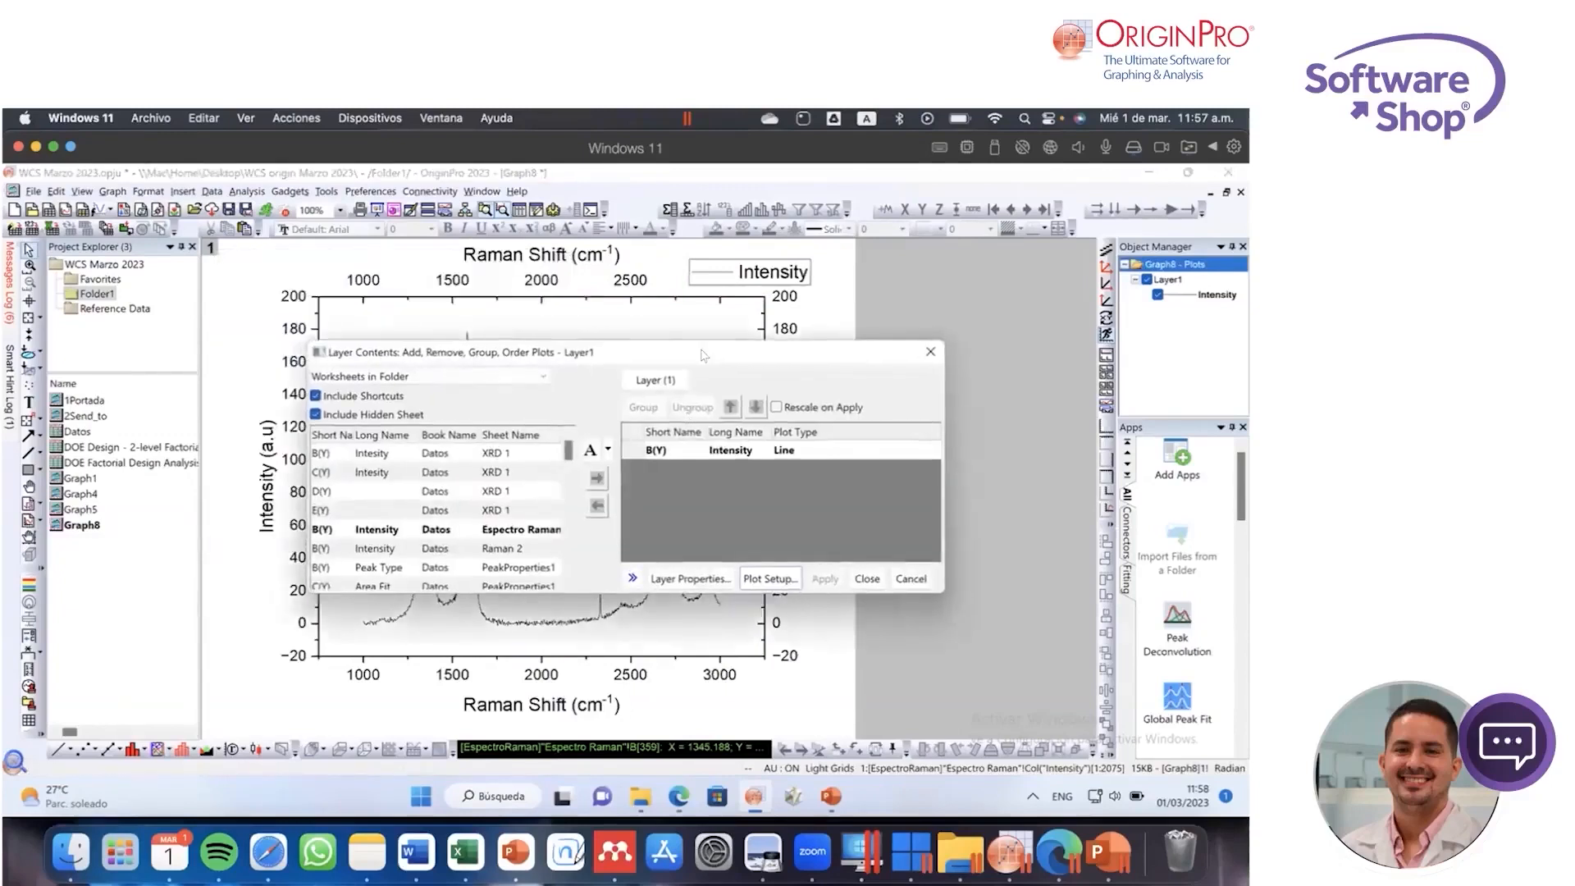
pyautogui.moveTo(706, 353); pyautogui.dragTo(588, 292)
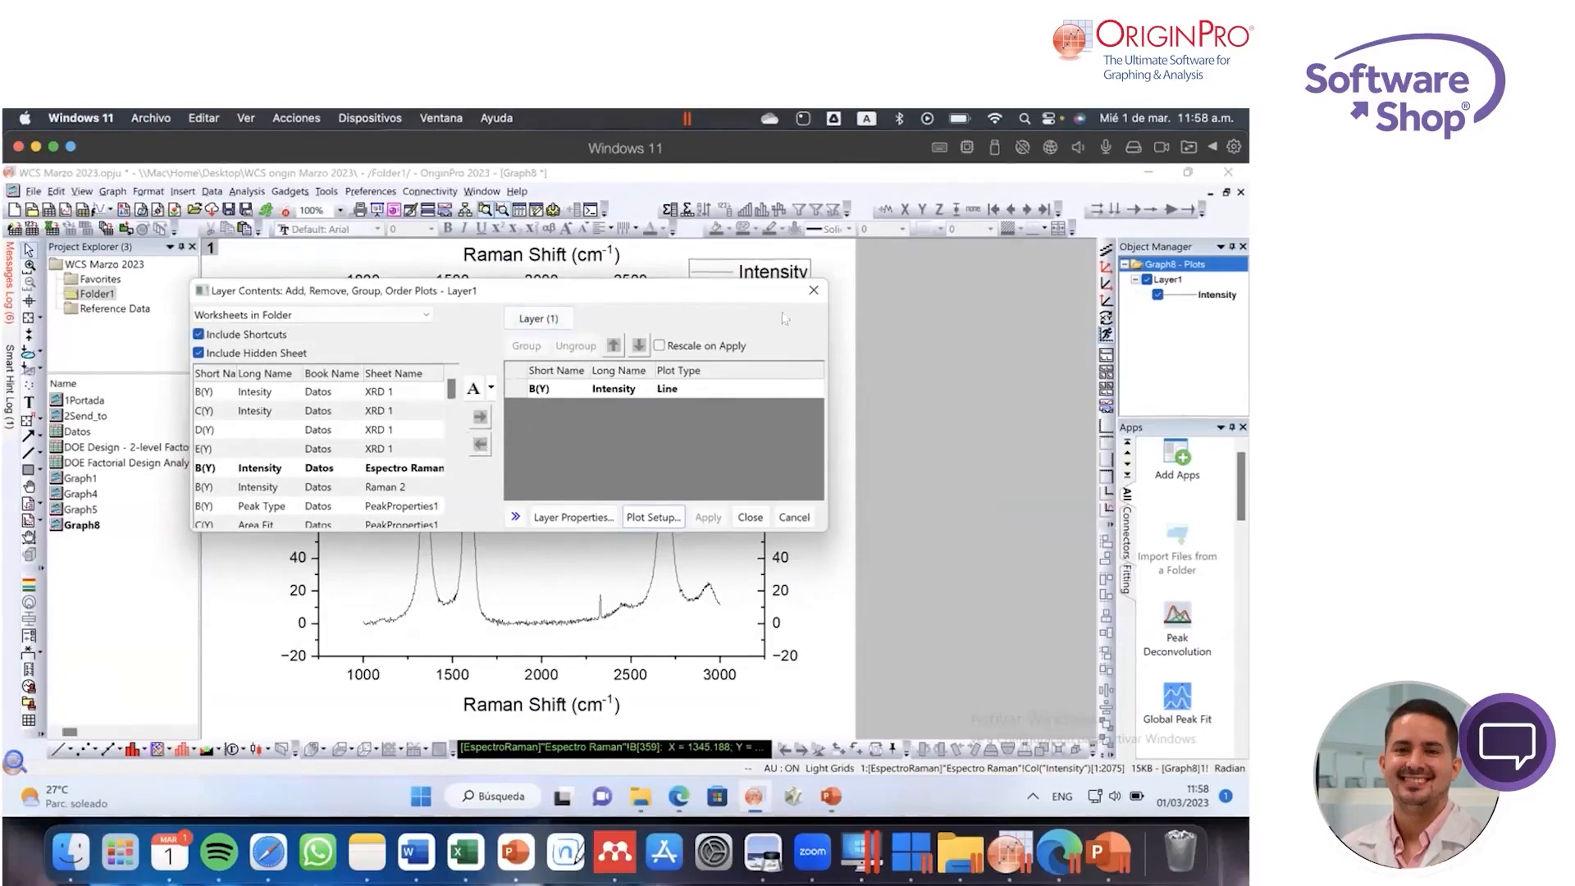
pyautogui.click(814, 291)
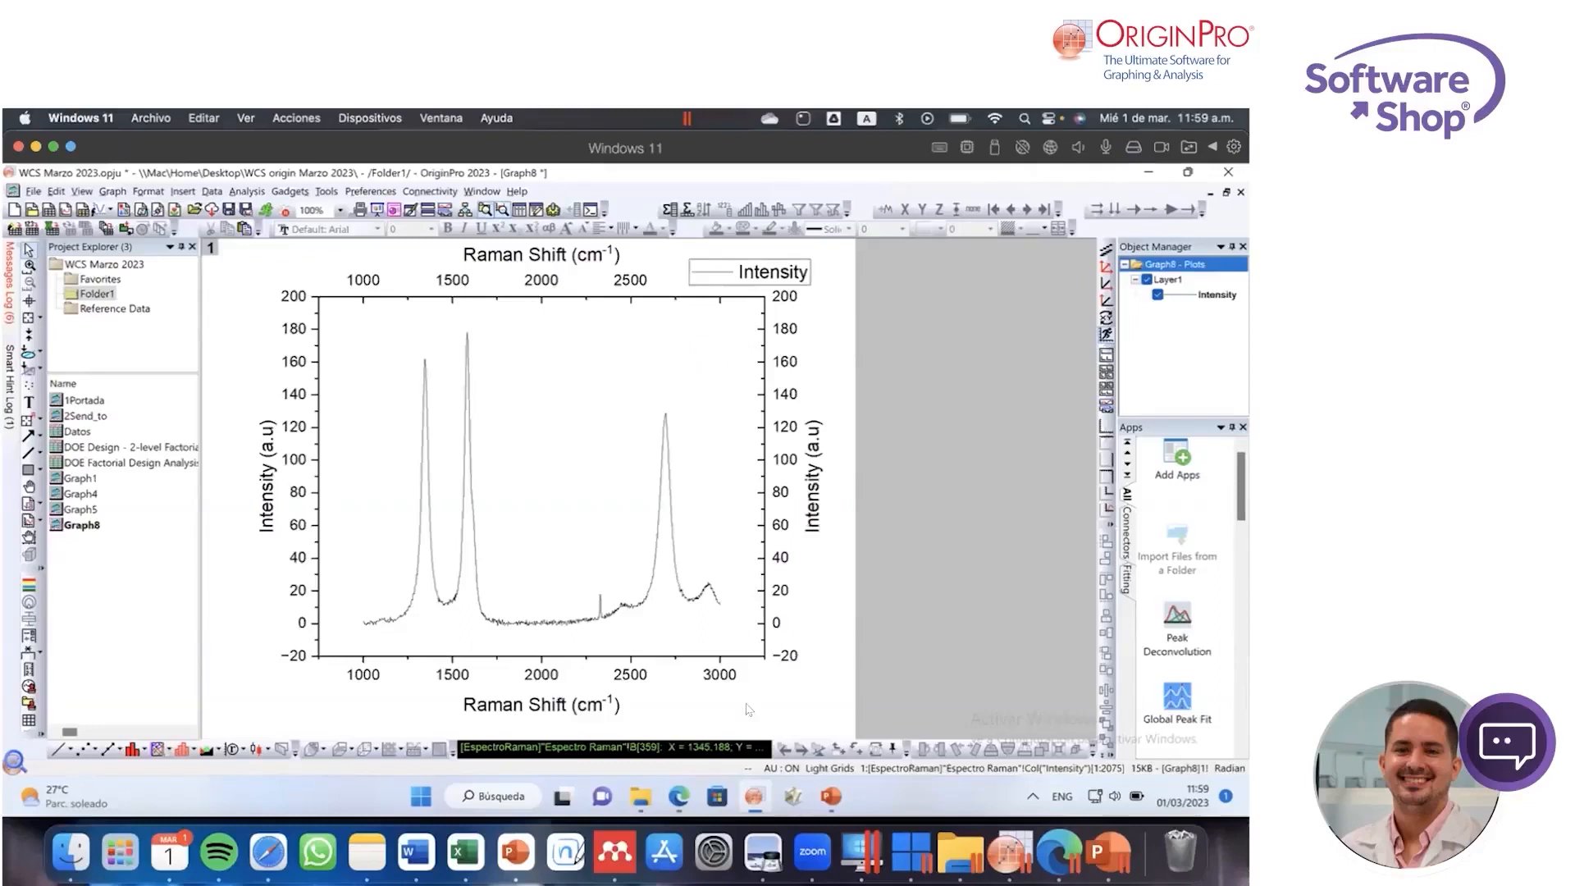
# Step: Switch to the Edge browser, search the web for "cod crystallography", and open and look over the Crystallography Open Database home page
pyautogui.click(1062, 845)
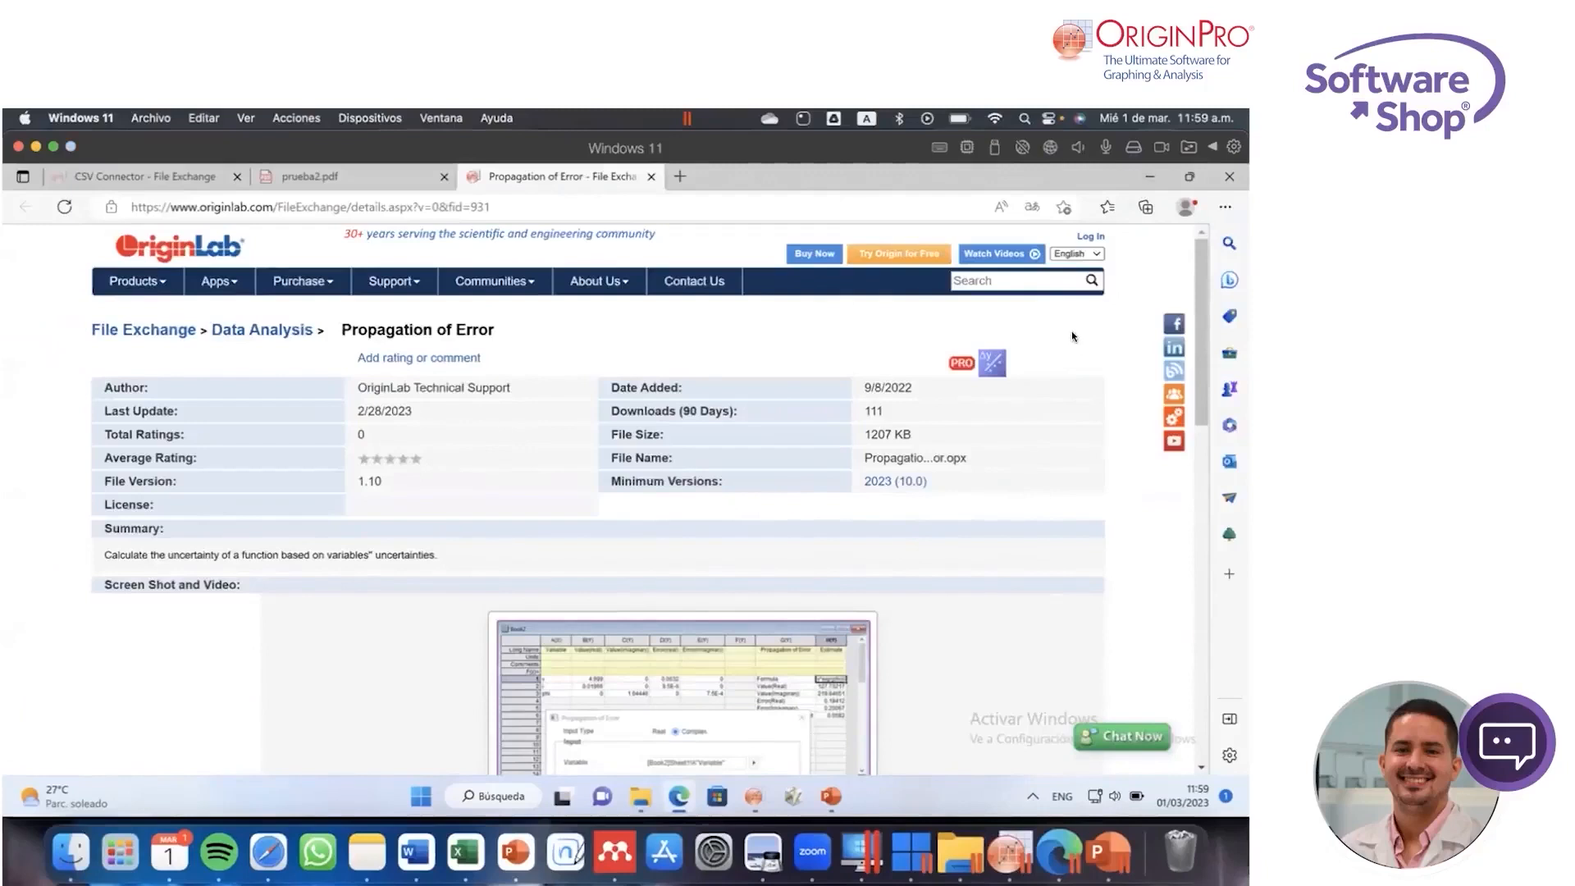
pyautogui.click(680, 176)
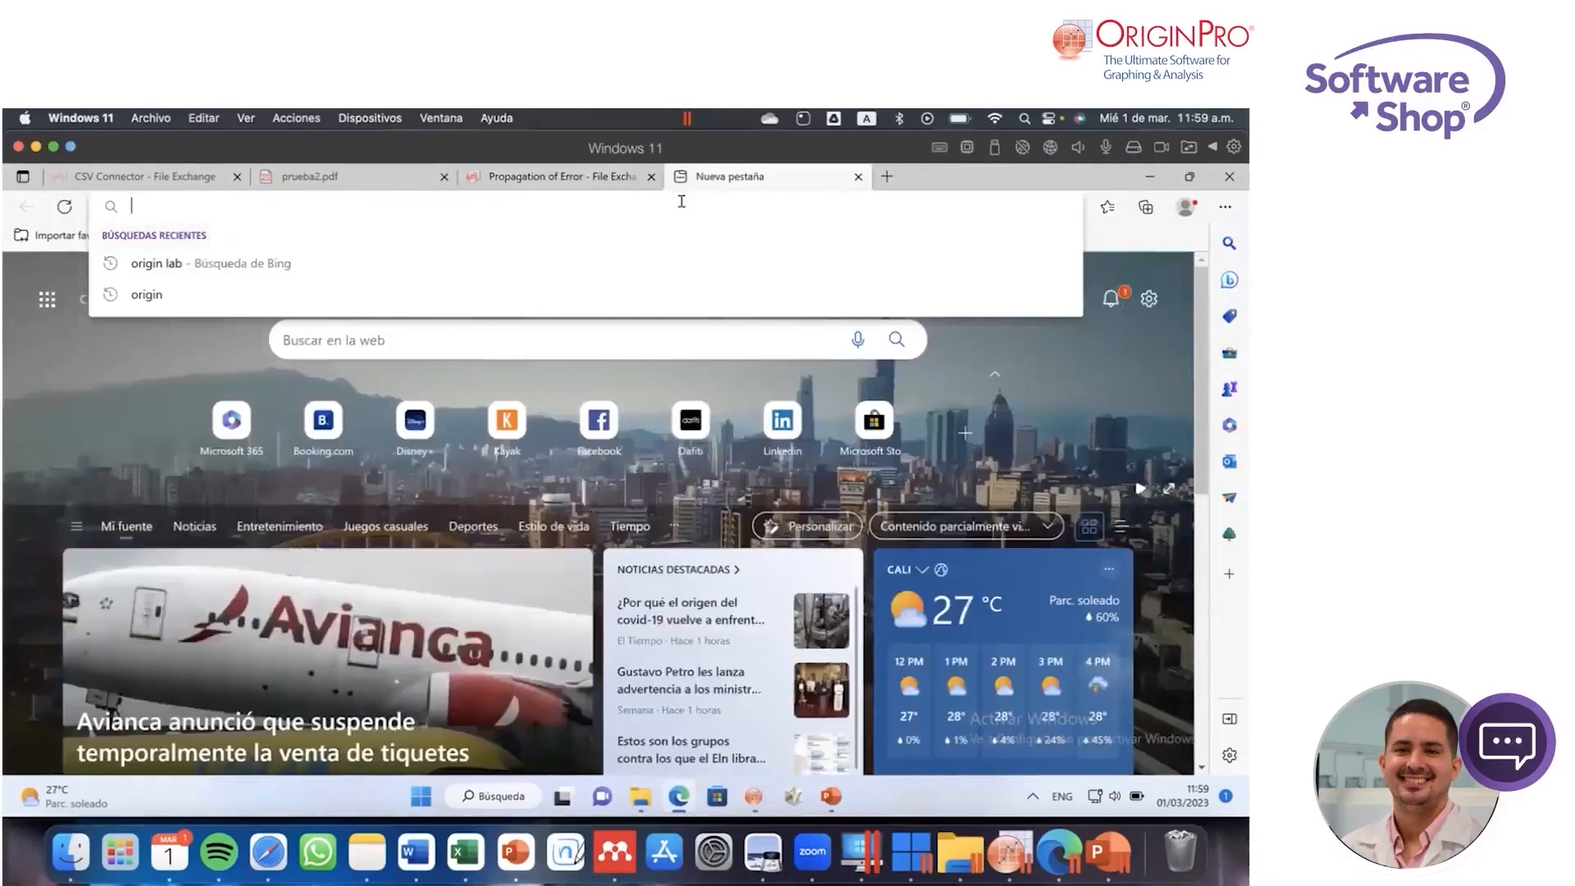
pyautogui.write('COD')
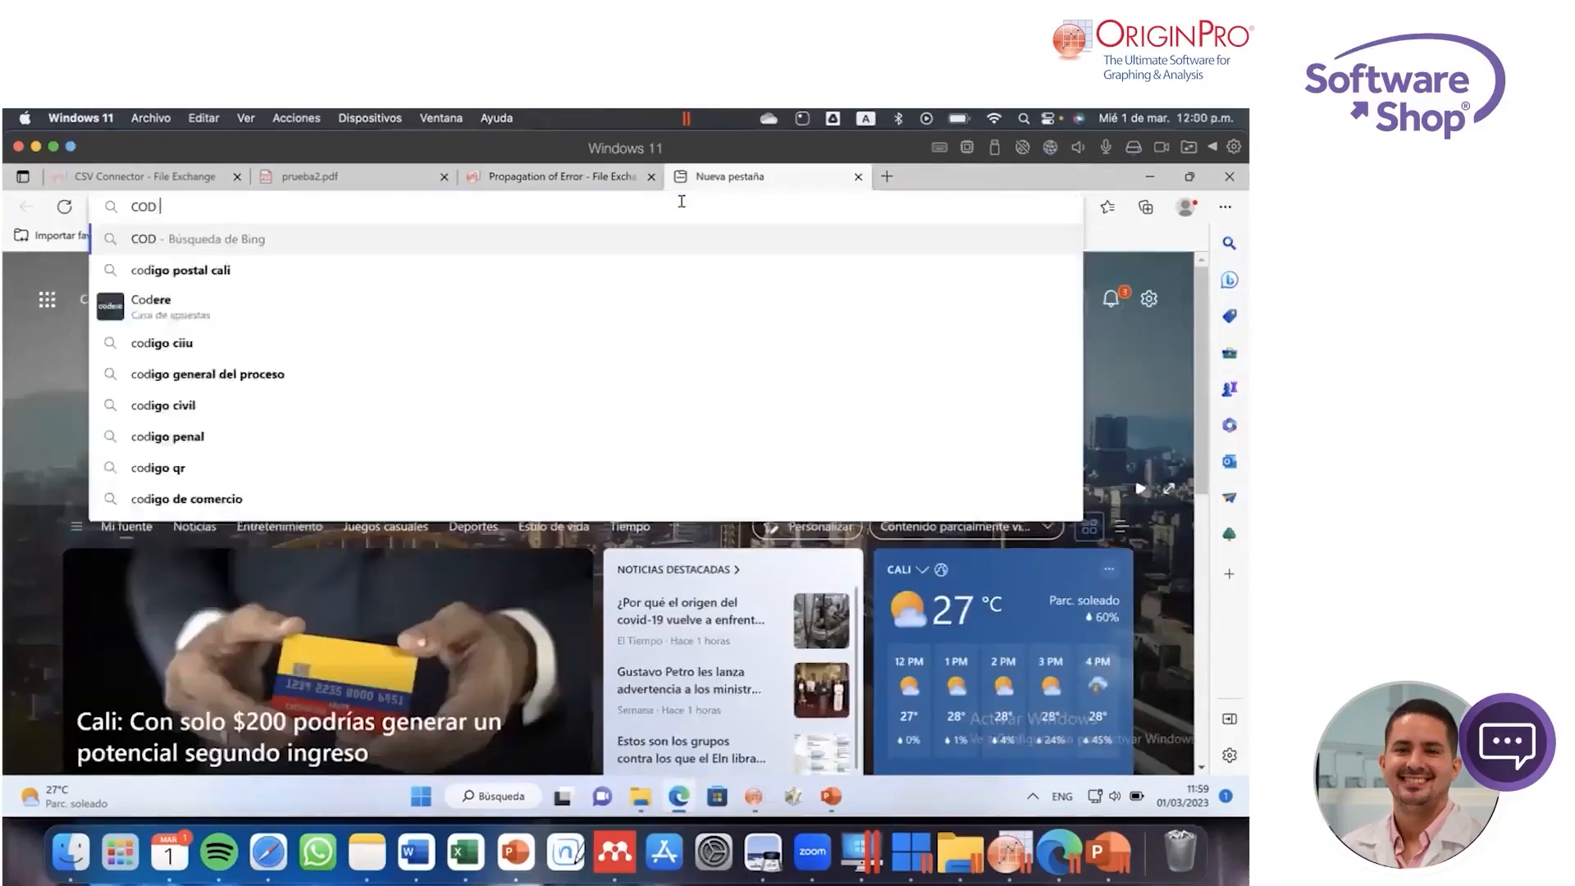
pyautogui.write(' cr')
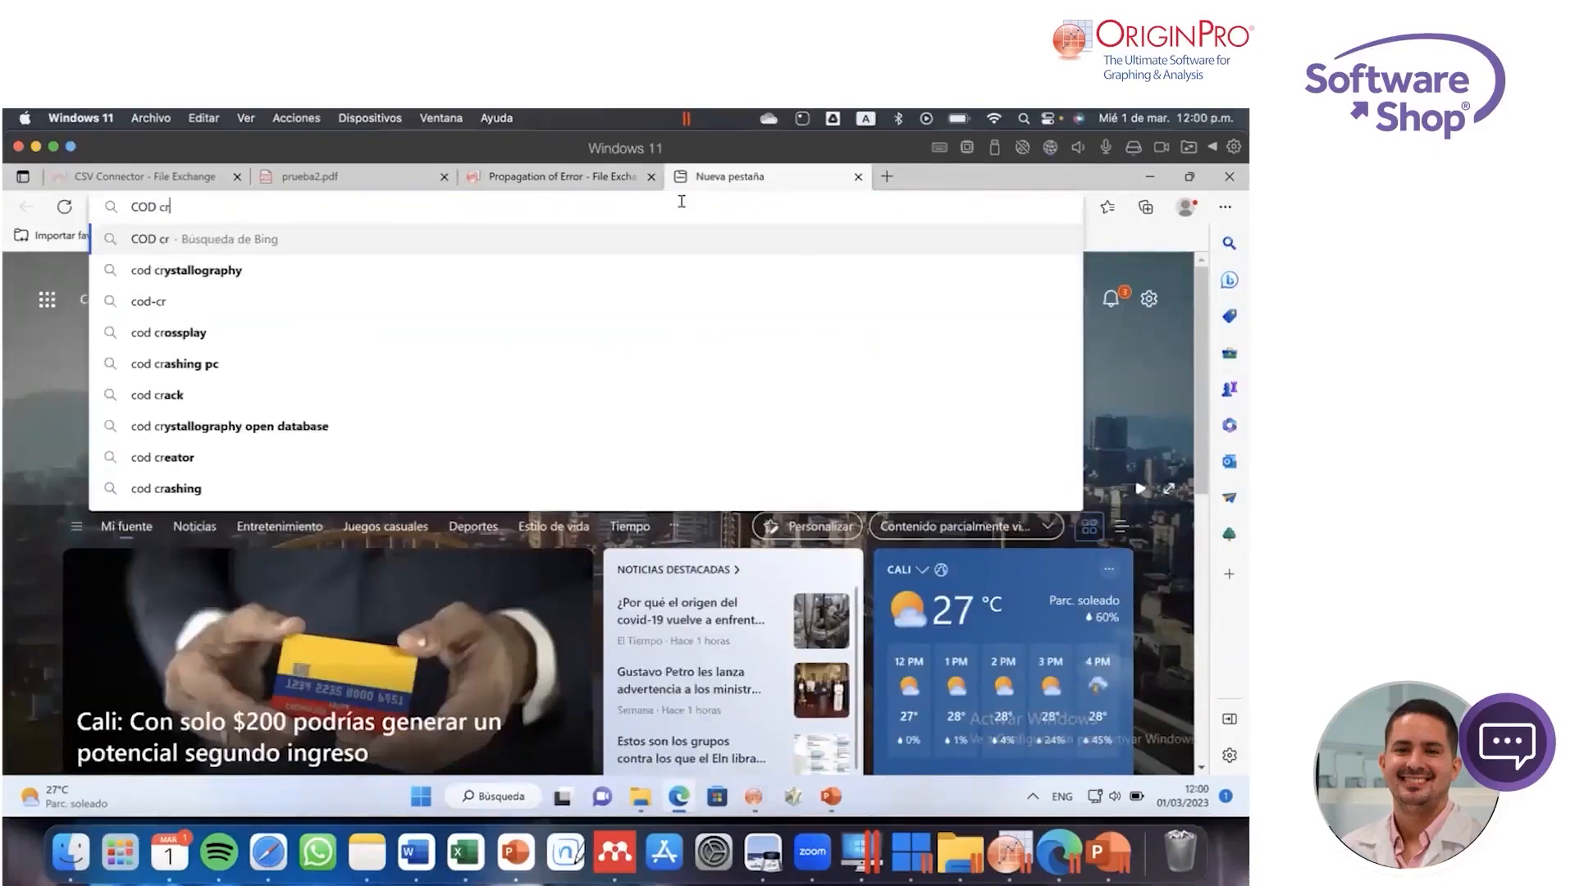
pyautogui.press('Down')
pyautogui.press('Return')
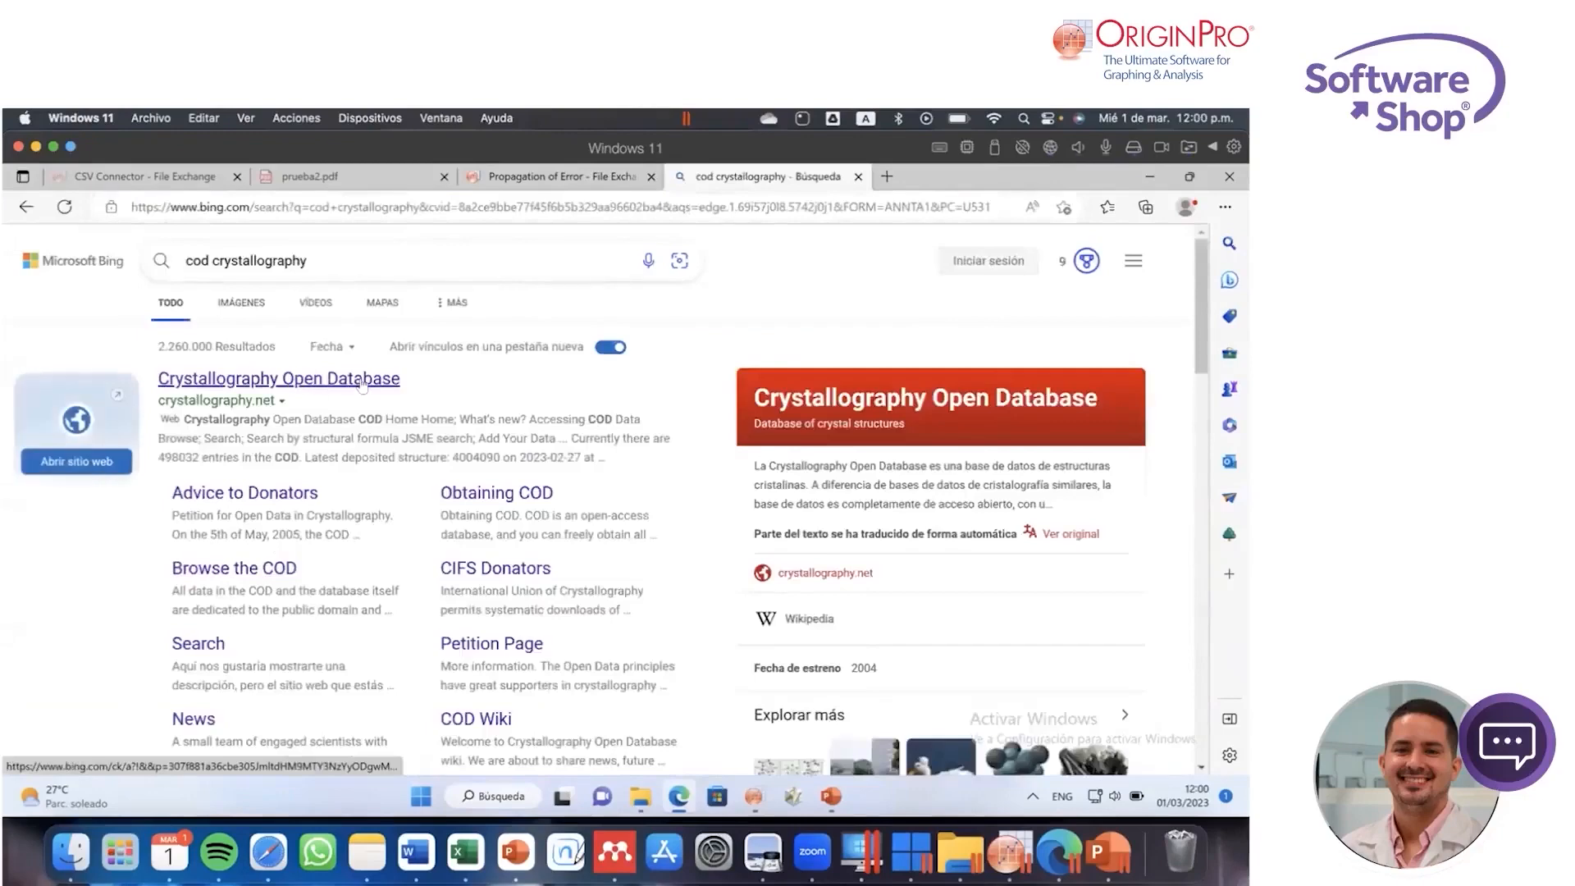
pyautogui.click(362, 384)
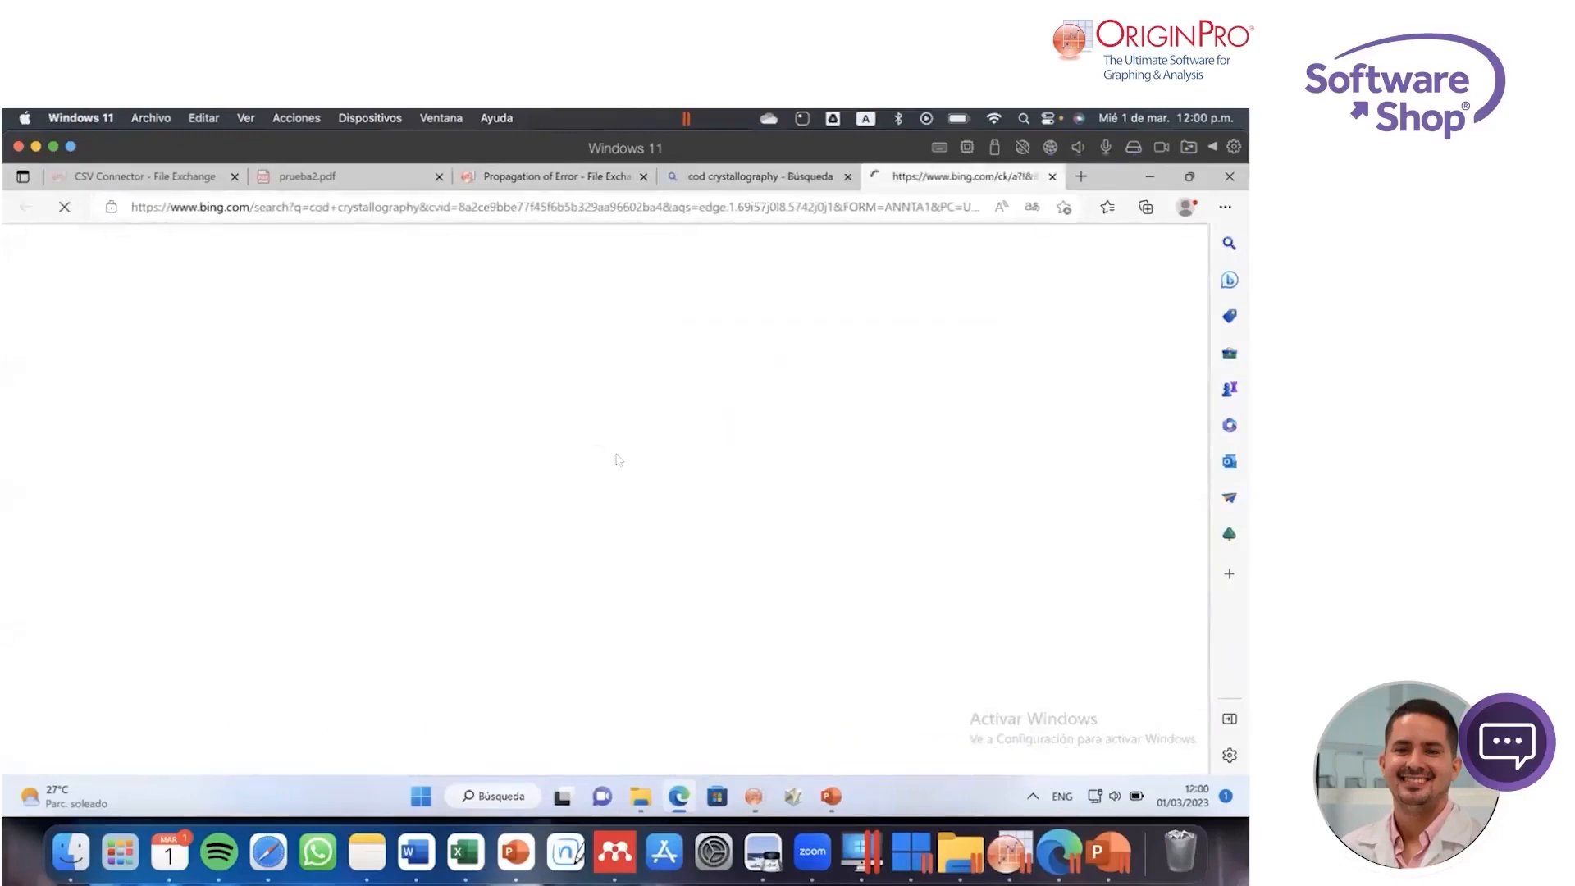
pyautogui.scroll(-1, 736, 512)
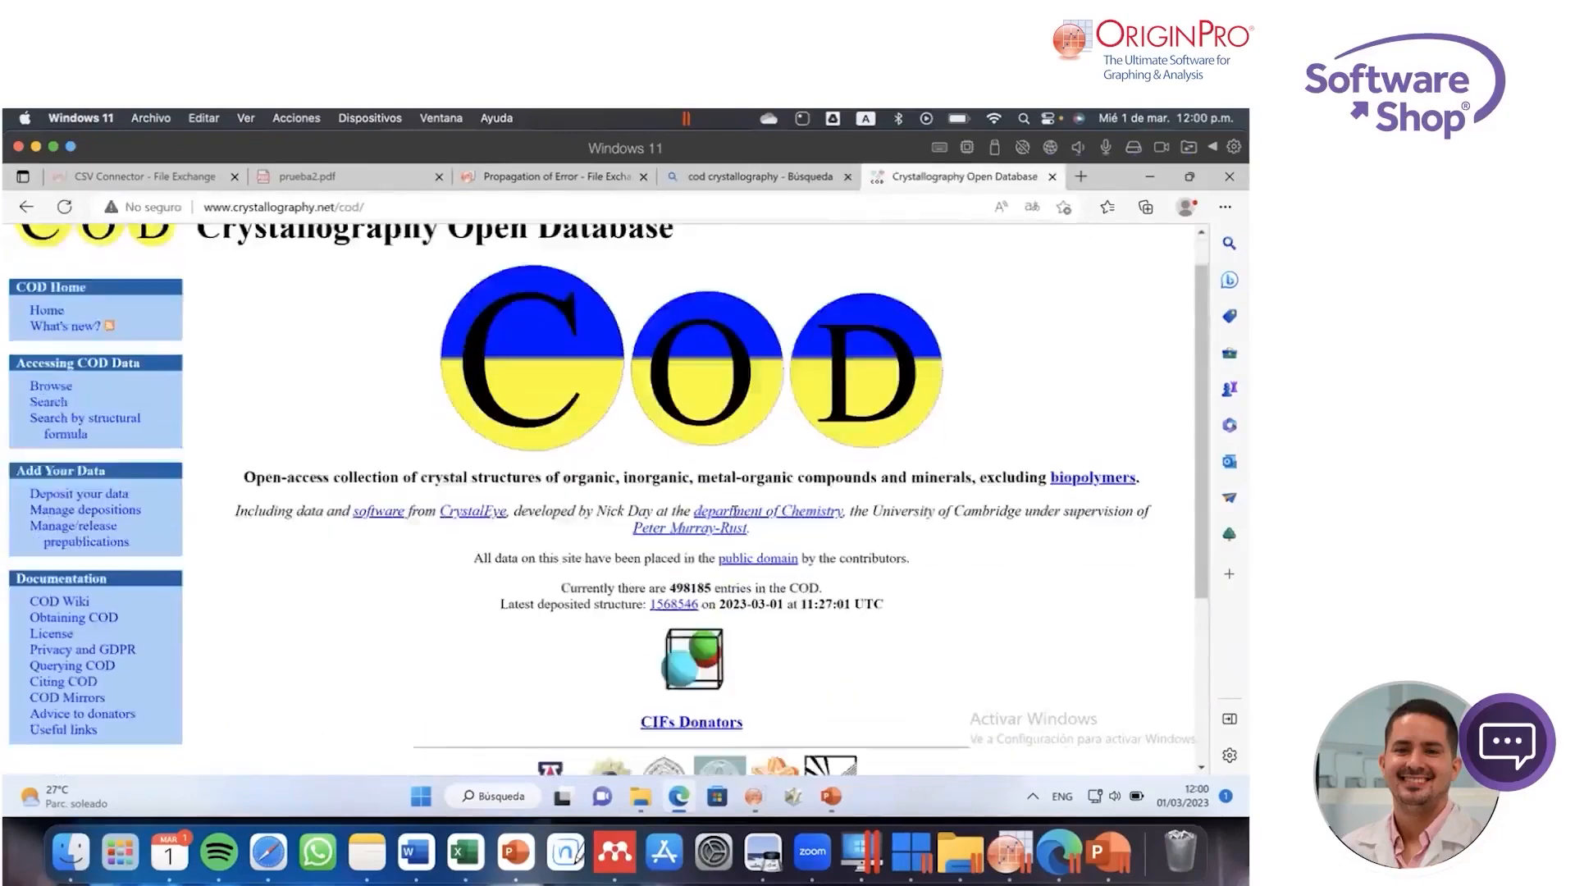
pyautogui.scroll(-3, 736, 512)
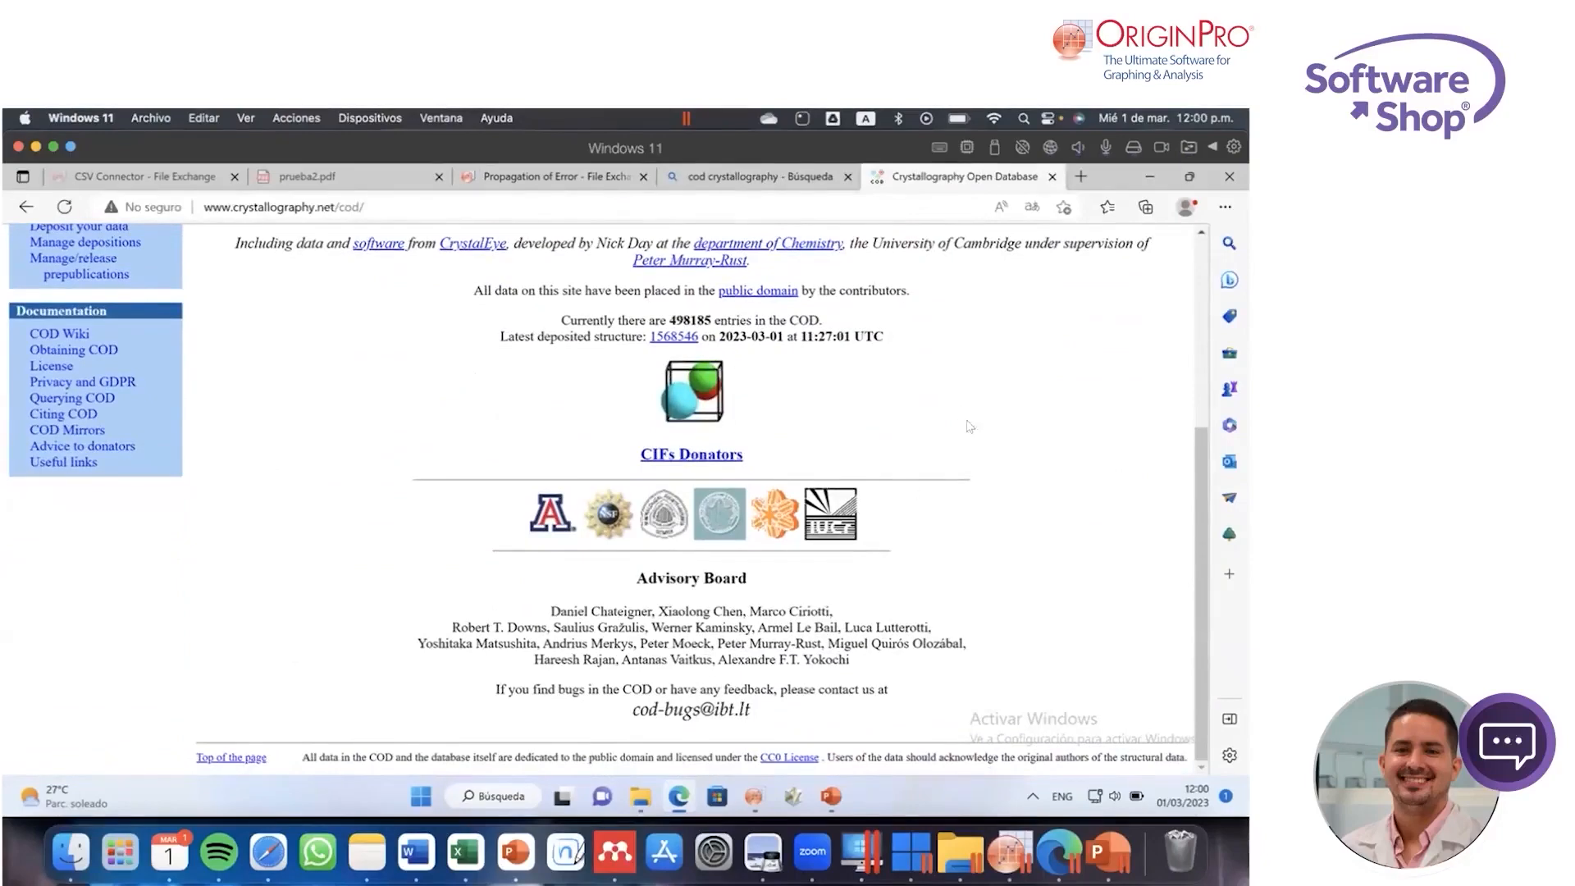
pyautogui.scroll(3, 974, 432)
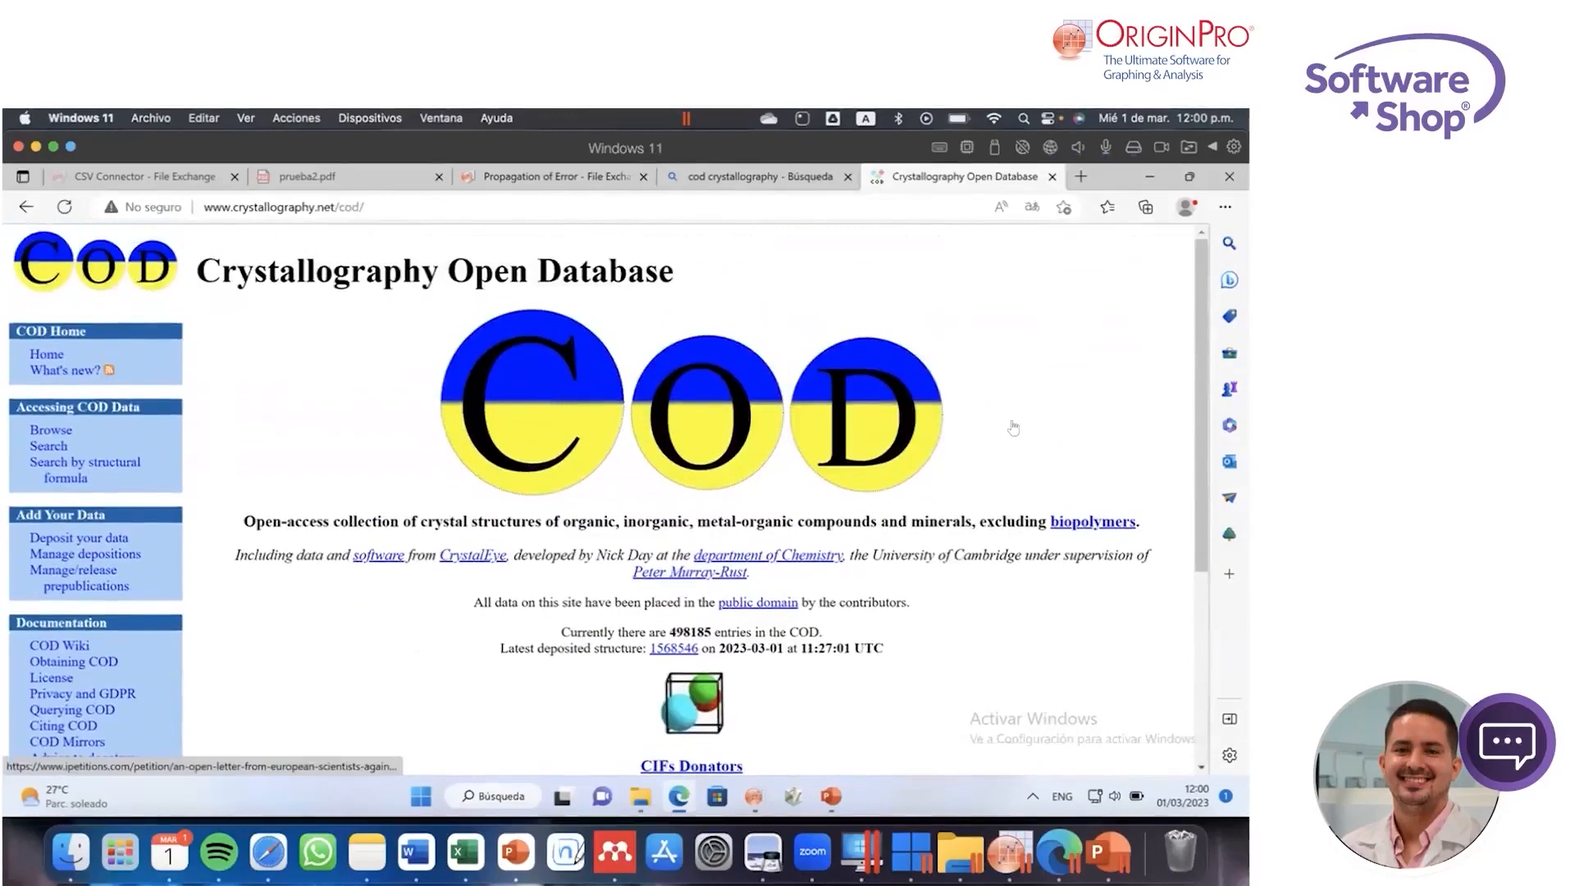
# Step: Search the web for "ruff" in a new browser tab and look through the results
pyautogui.click(1080, 177)
pyautogui.click(838, 201)
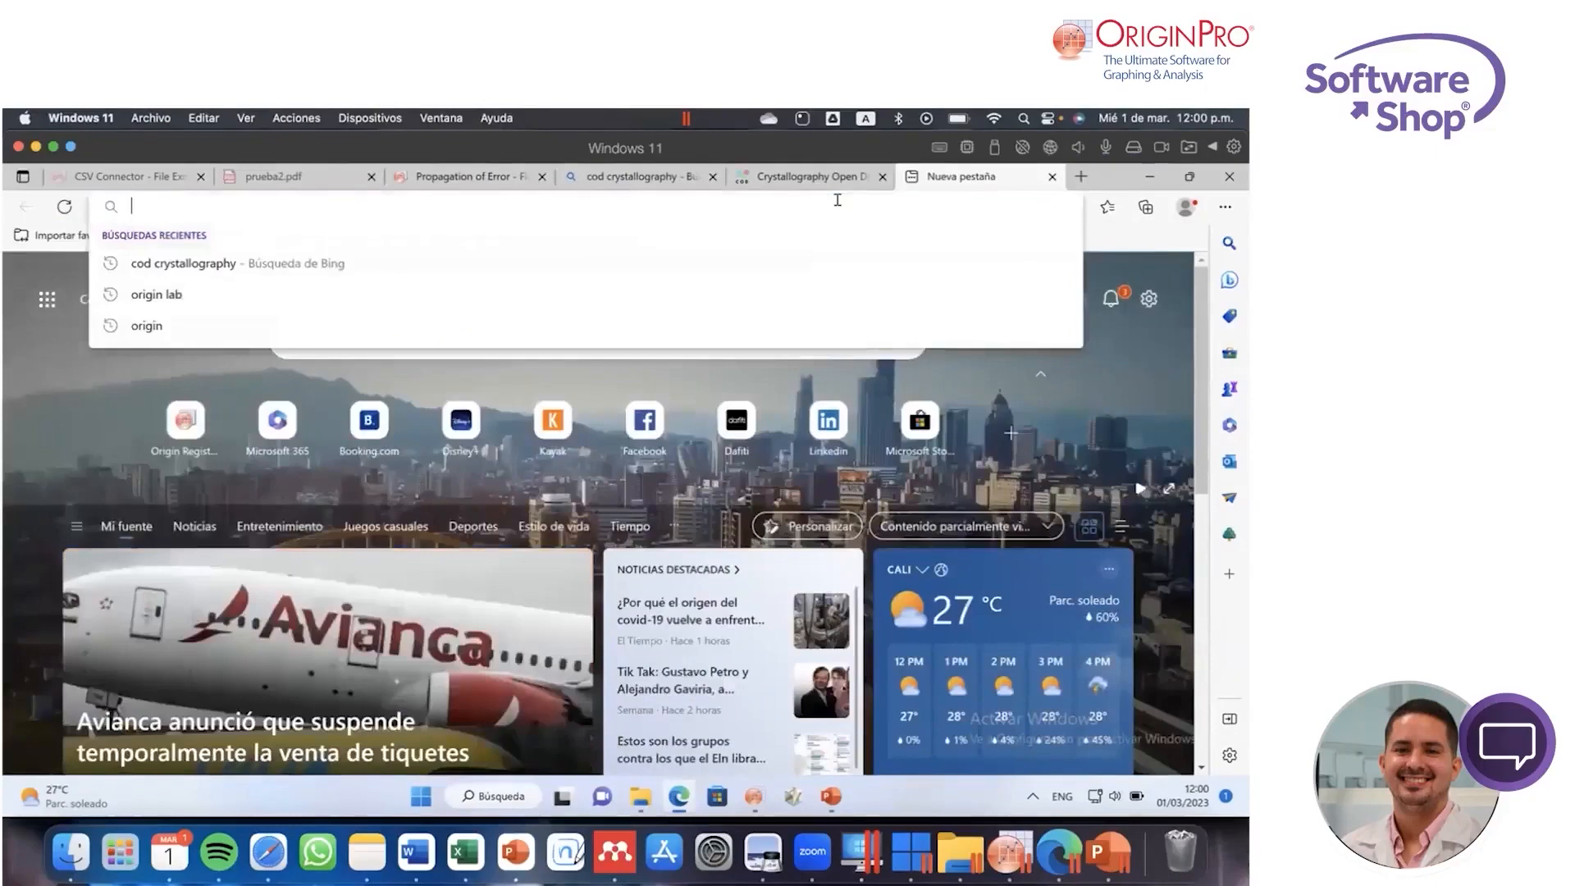
pyautogui.write('ruff')
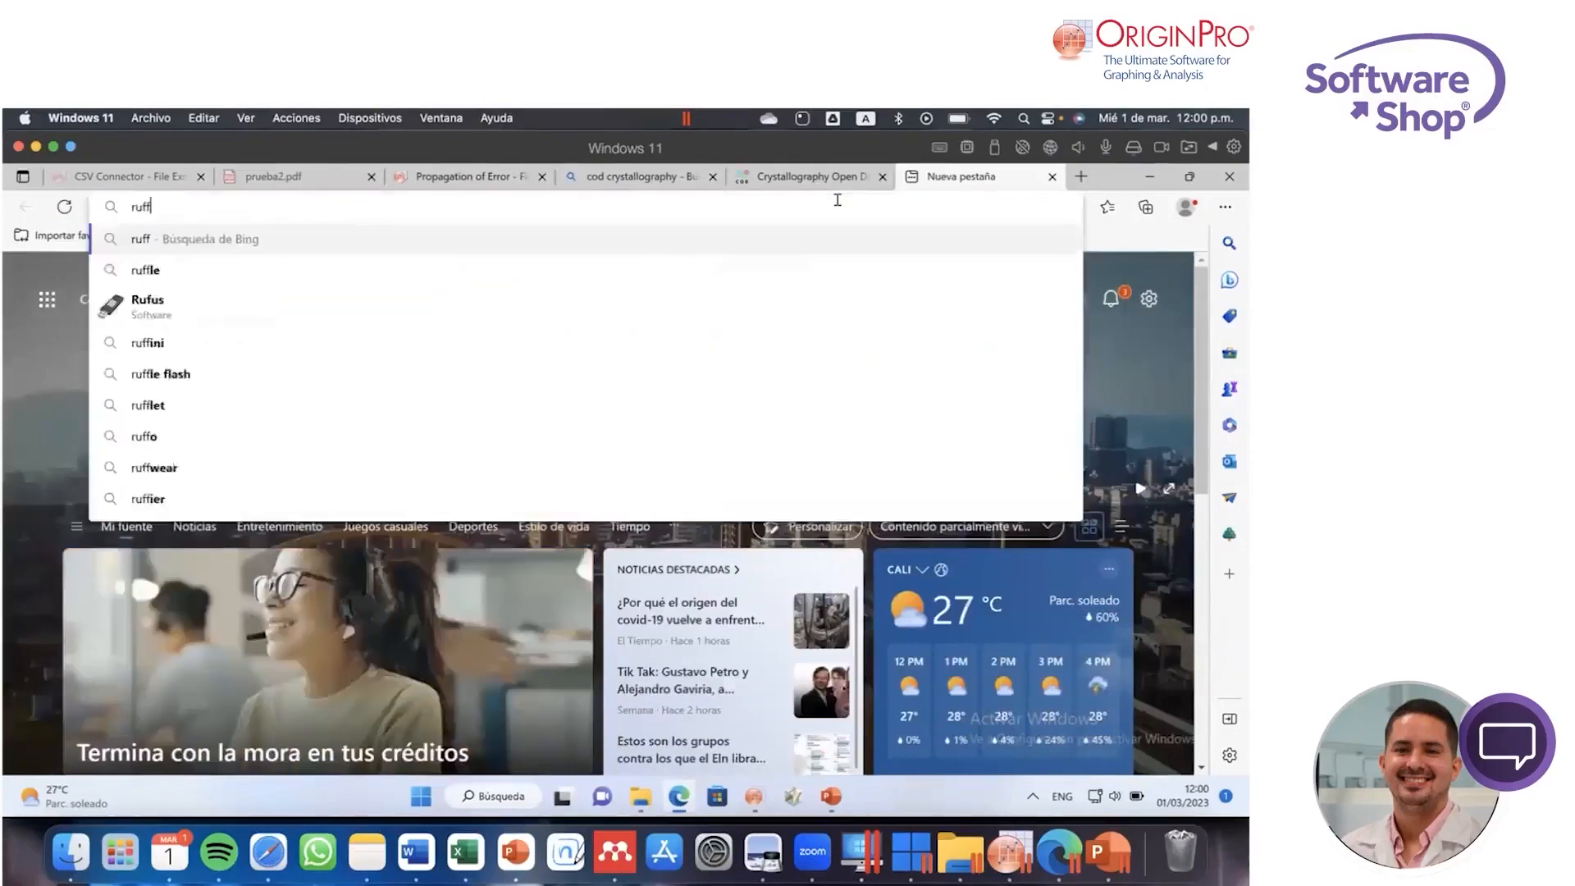
pyautogui.press('Return')
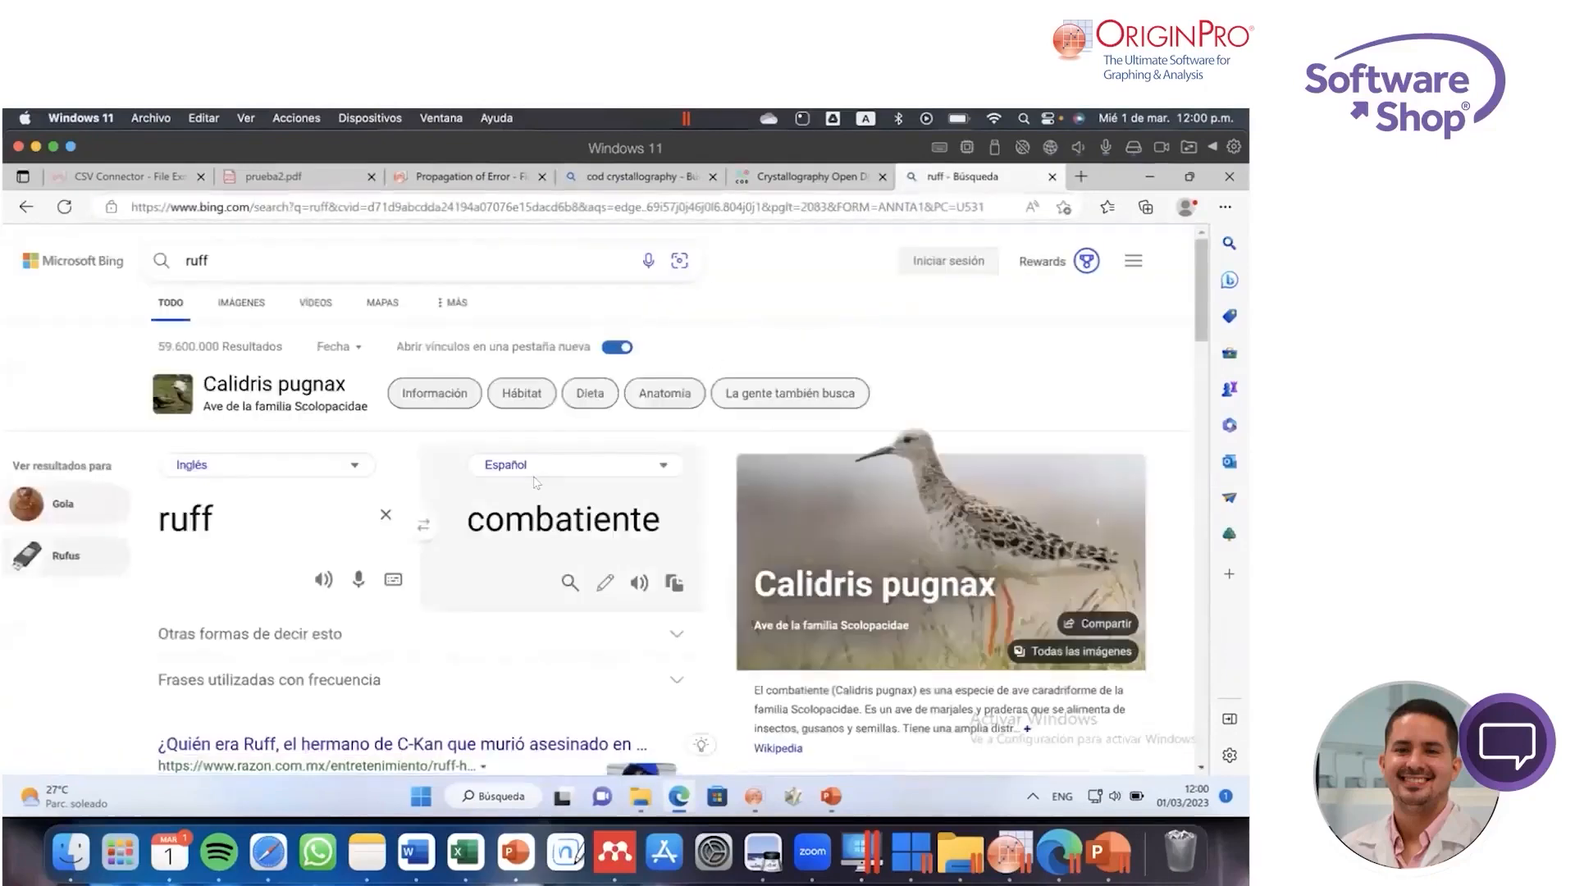
pyautogui.scroll(-1, 400, 367)
pyautogui.scroll(-4, 400, 366)
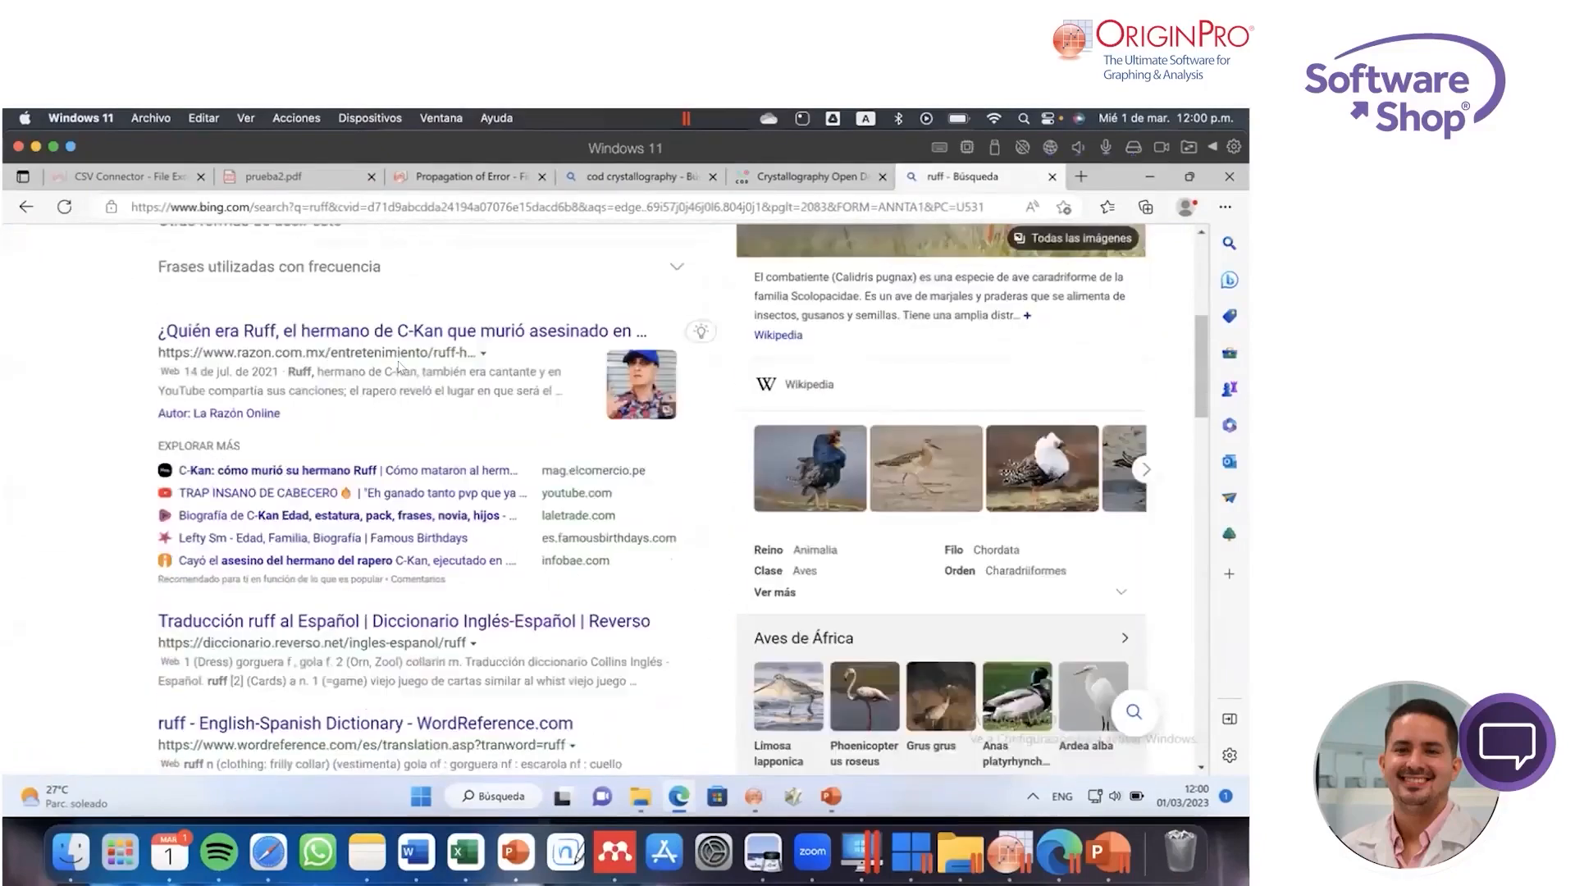
pyautogui.scroll(-3, 399, 366)
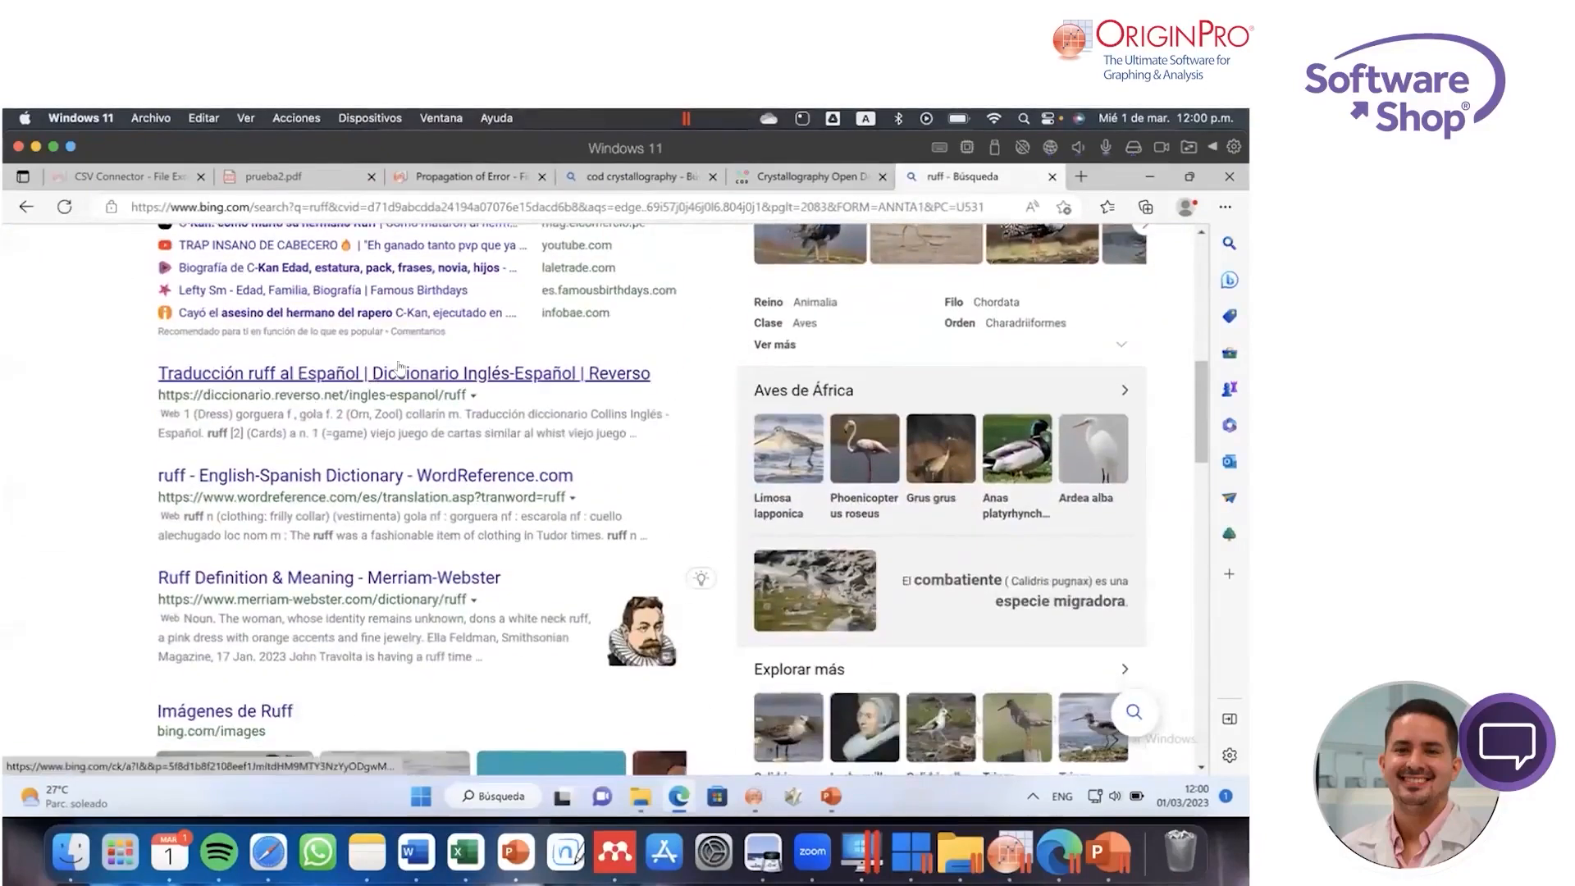
pyautogui.scroll(8, 399, 367)
# Step: Refine the web search to "ruff crystalography", open the RRUFF sample data site, and compare it with the Crystallography Open Database page
pyautogui.click(289, 251)
pyautogui.write('crys')
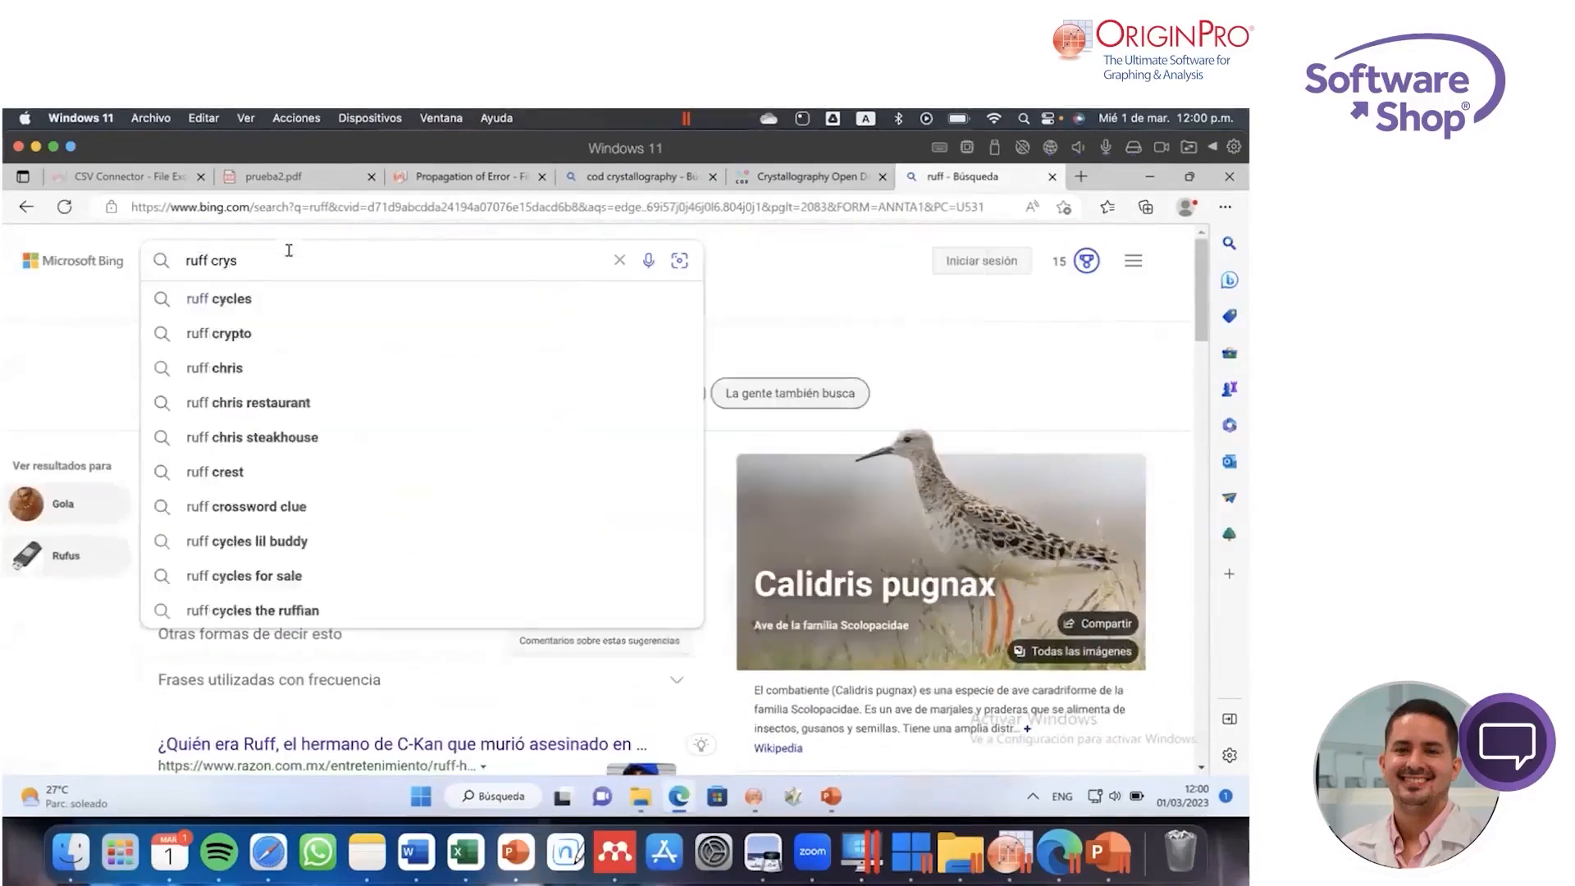
pyautogui.write('tal')
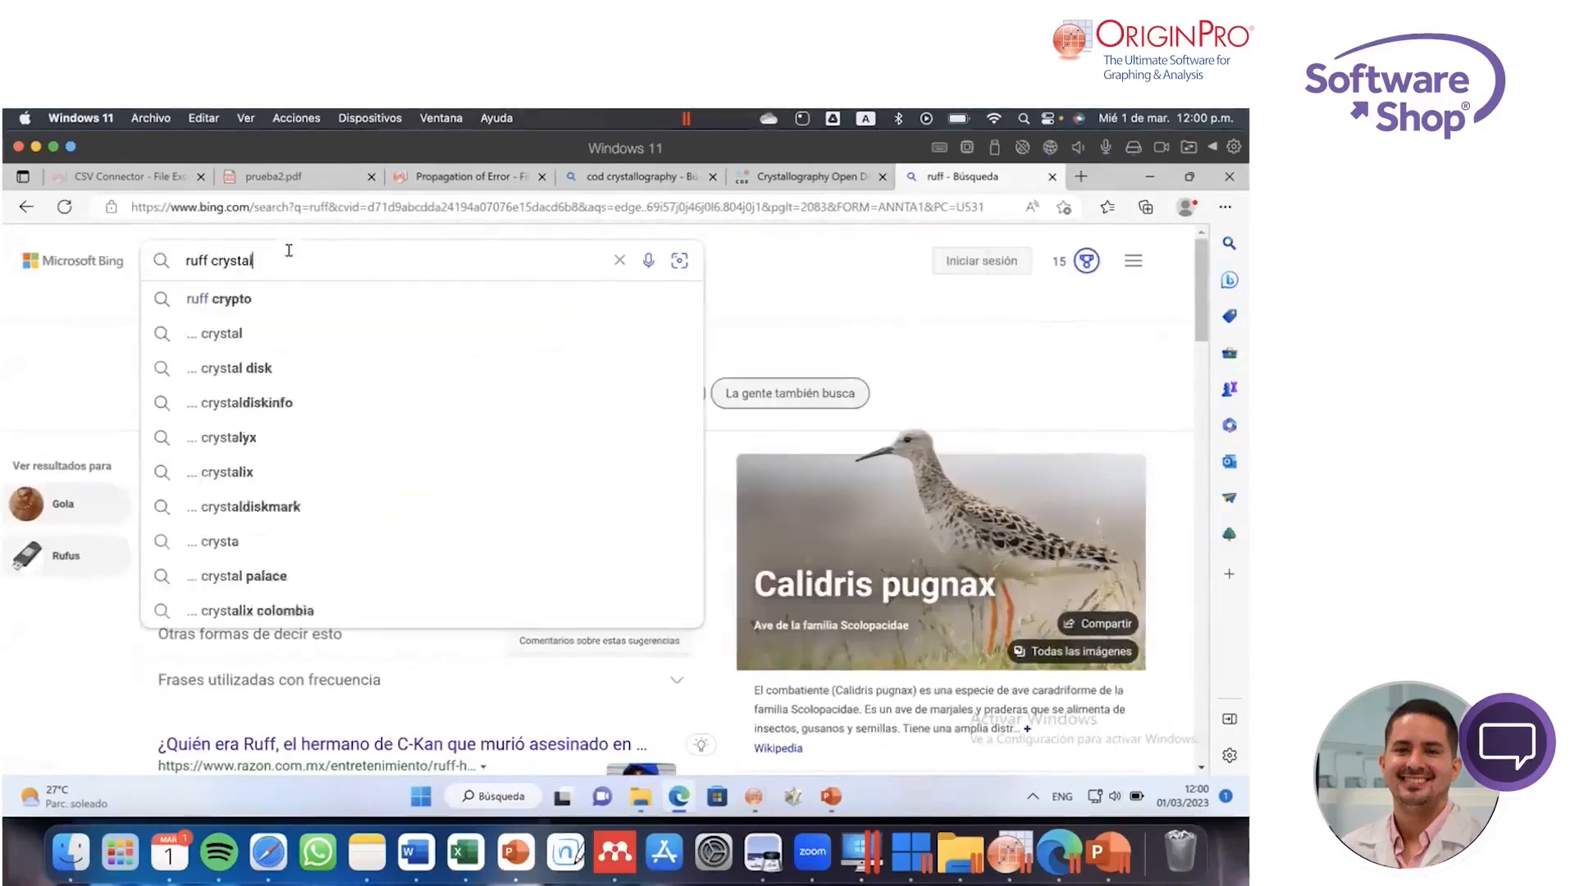
pyautogui.write('ography')
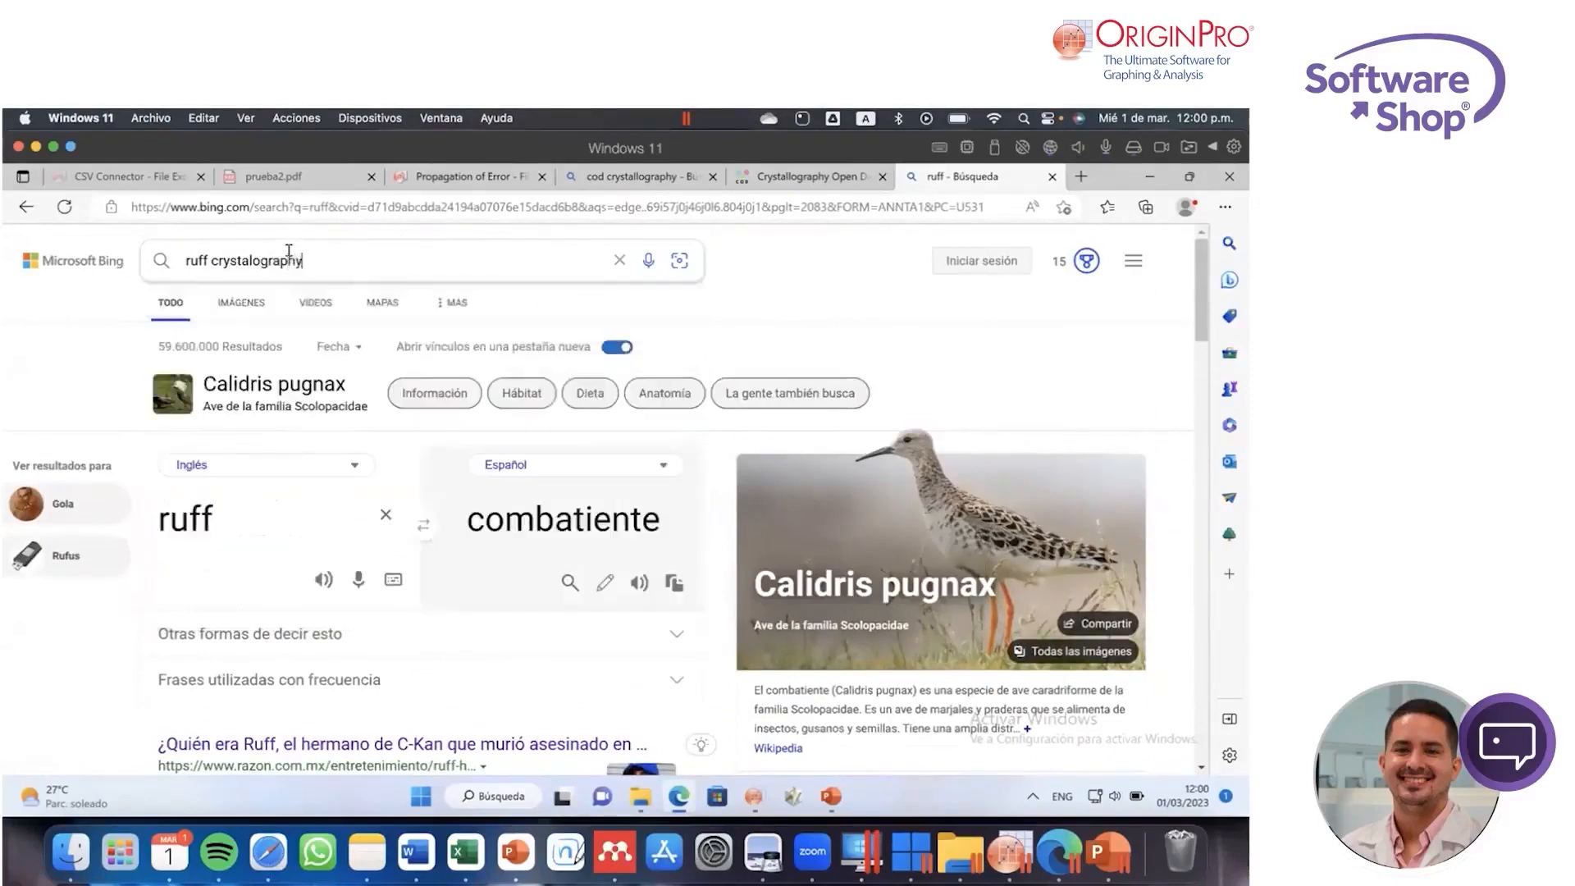
pyautogui.press('Return')
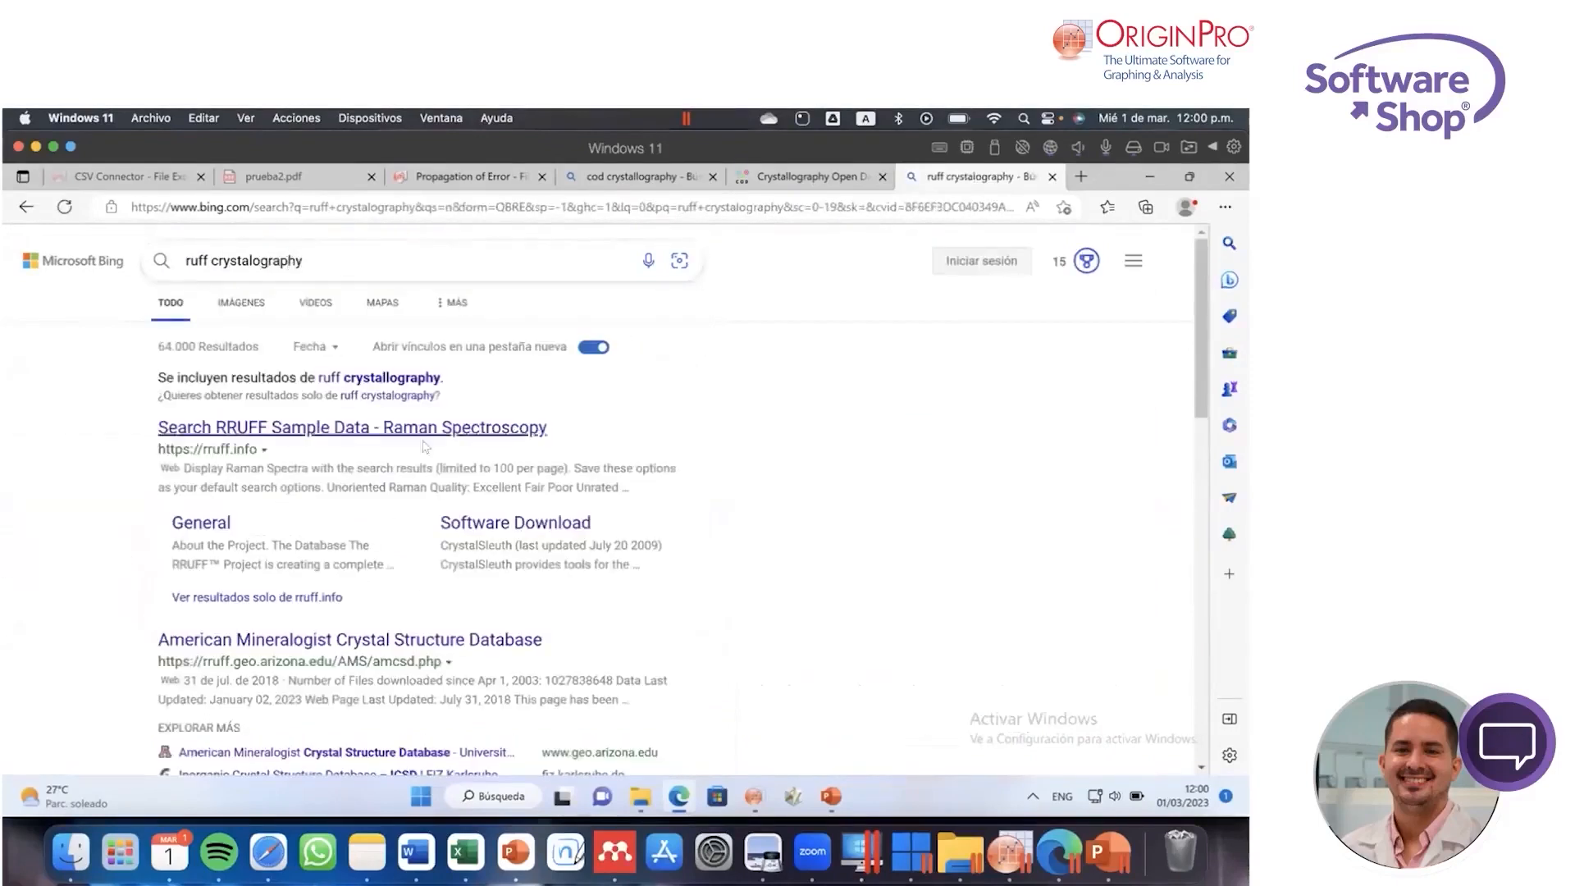
pyautogui.click(381, 433)
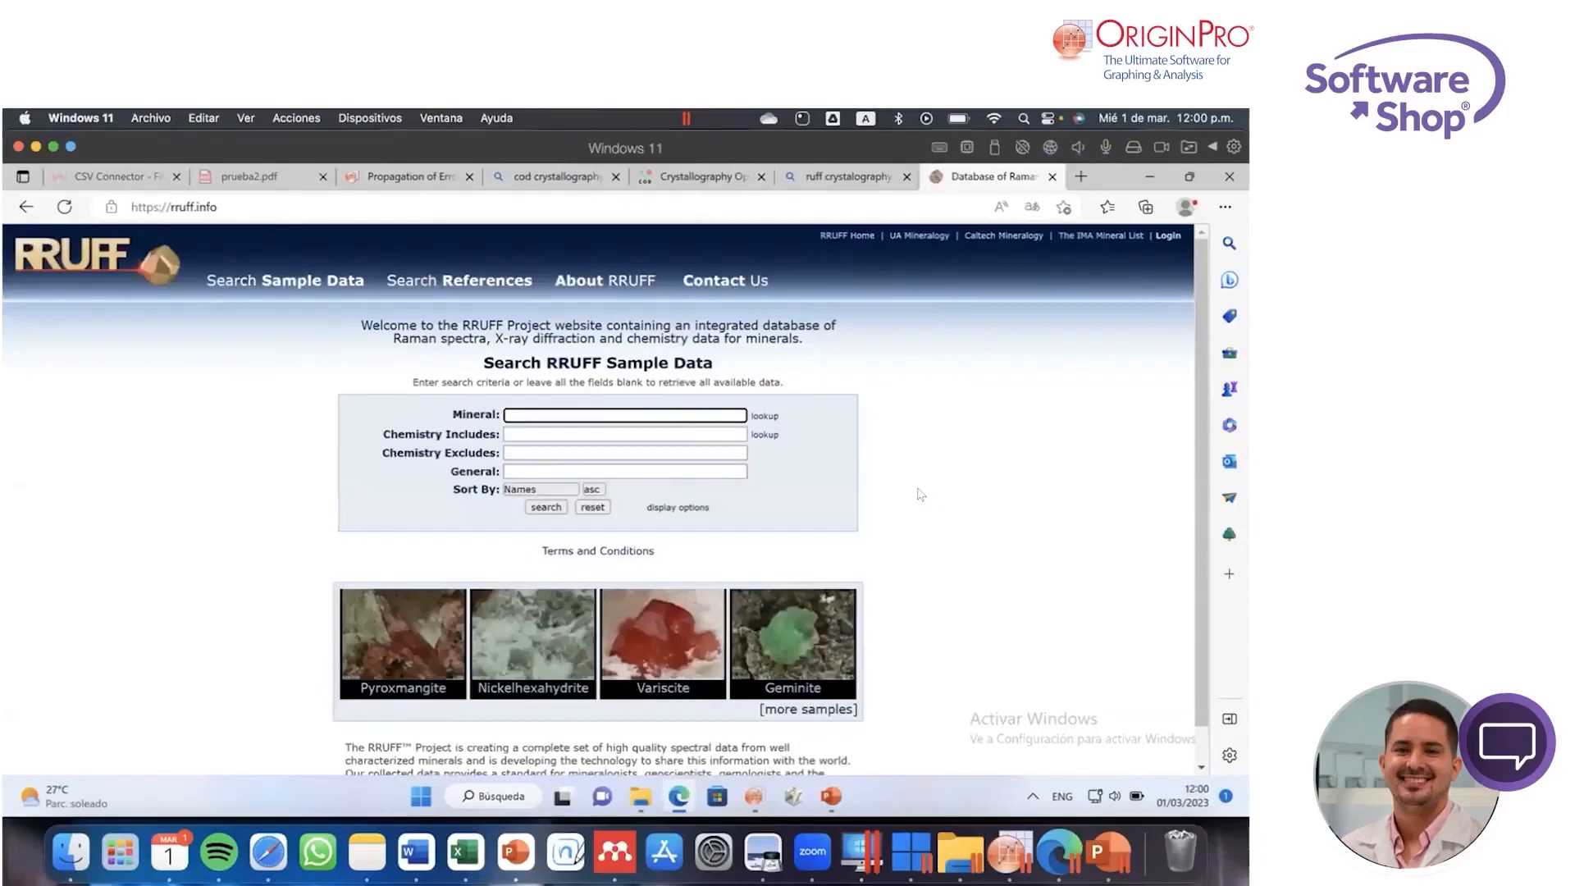
pyautogui.scroll(-1, 894, 494)
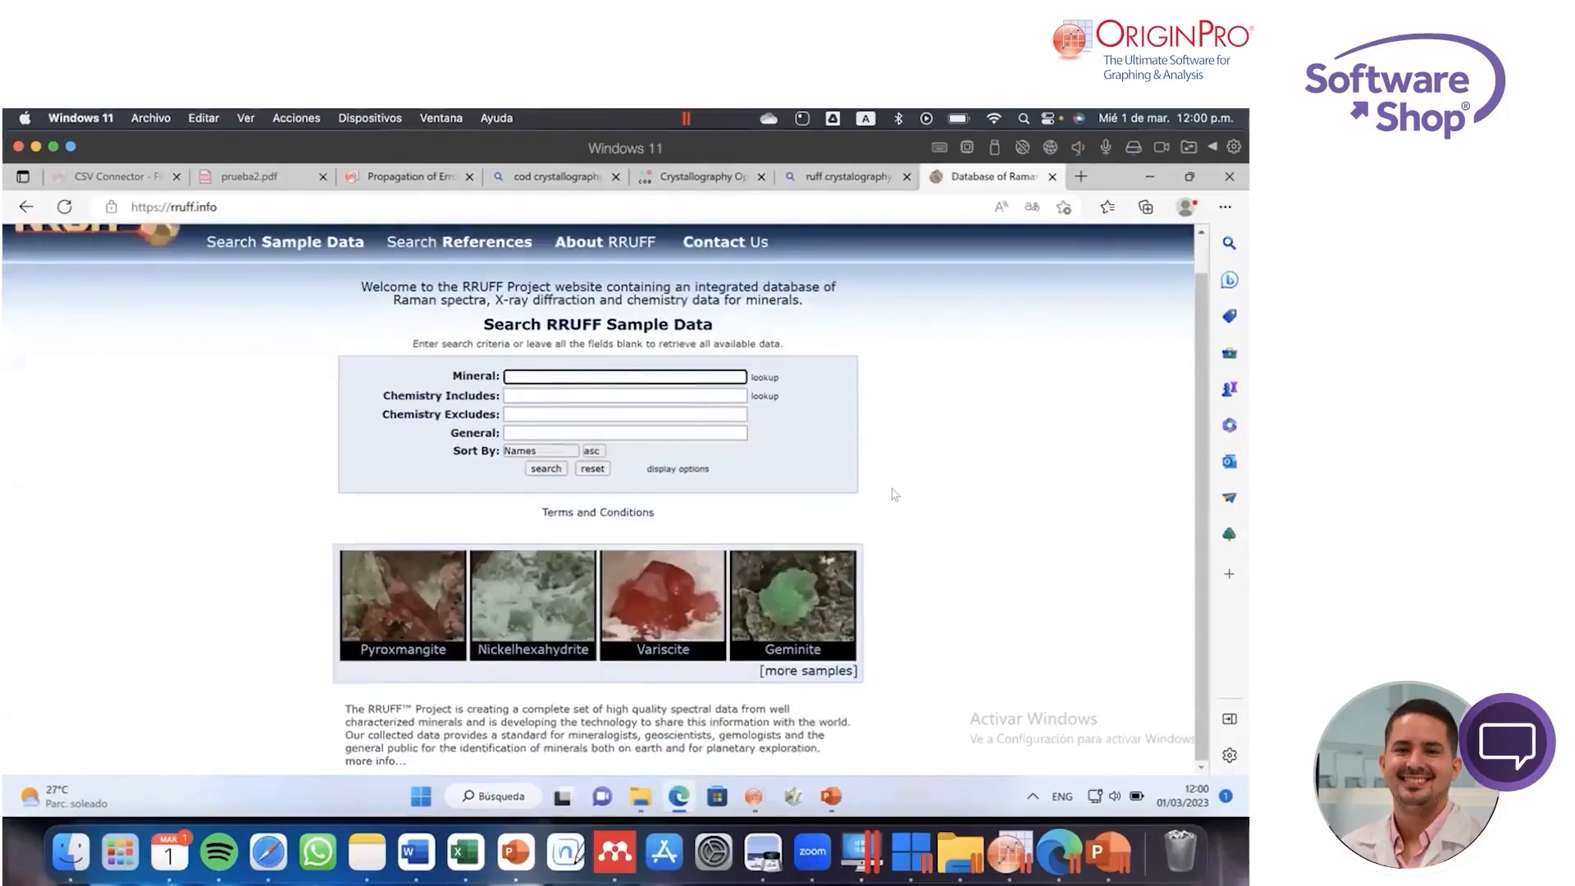
pyautogui.scroll(1, 894, 494)
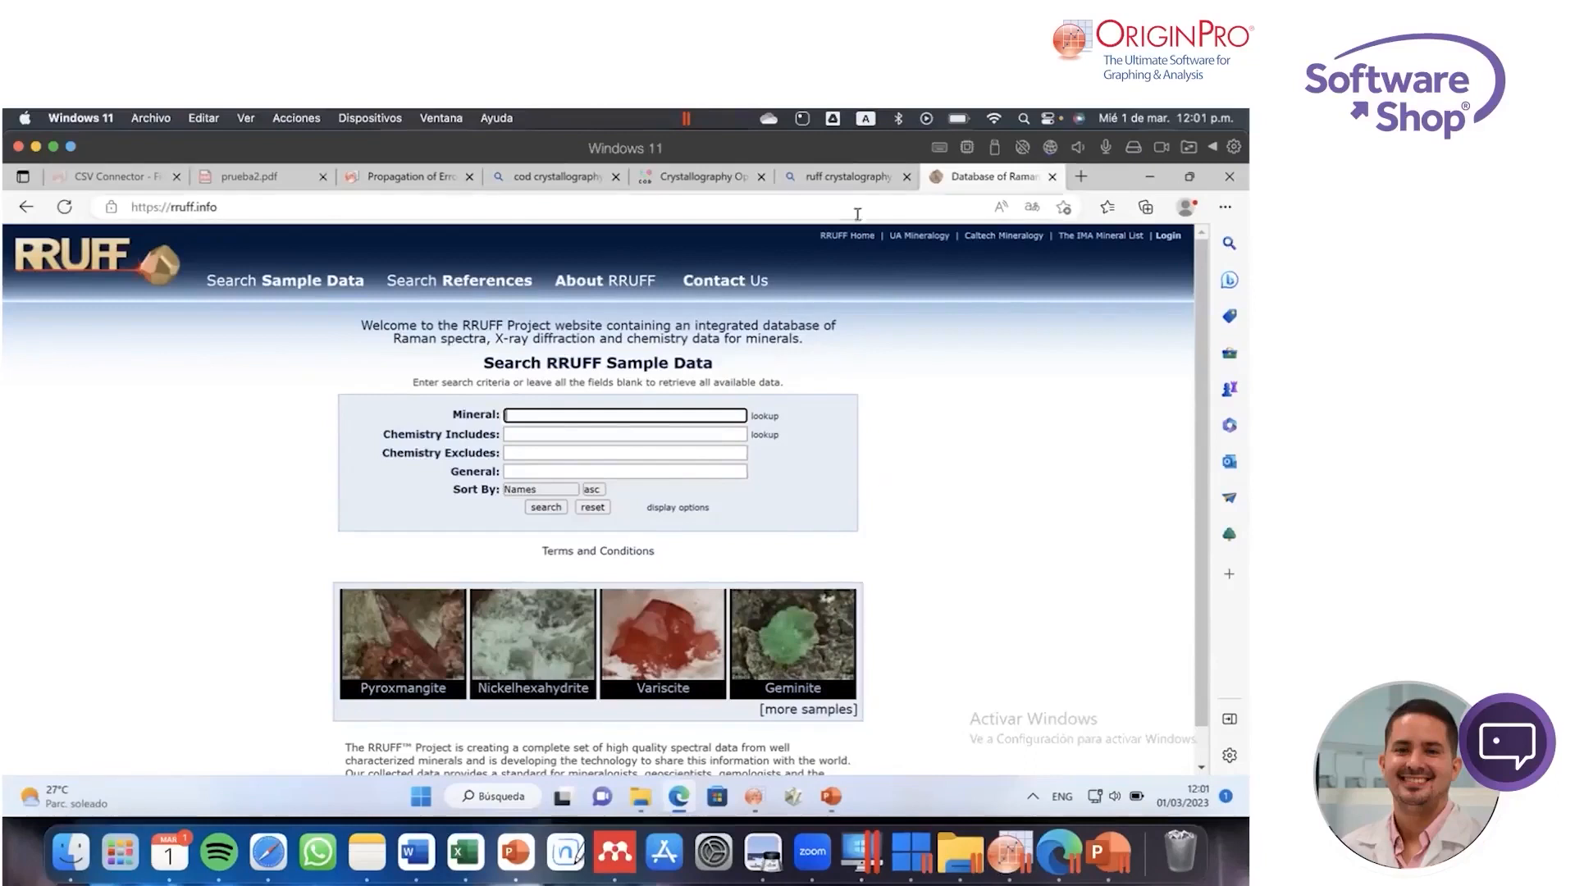
pyautogui.click(692, 182)
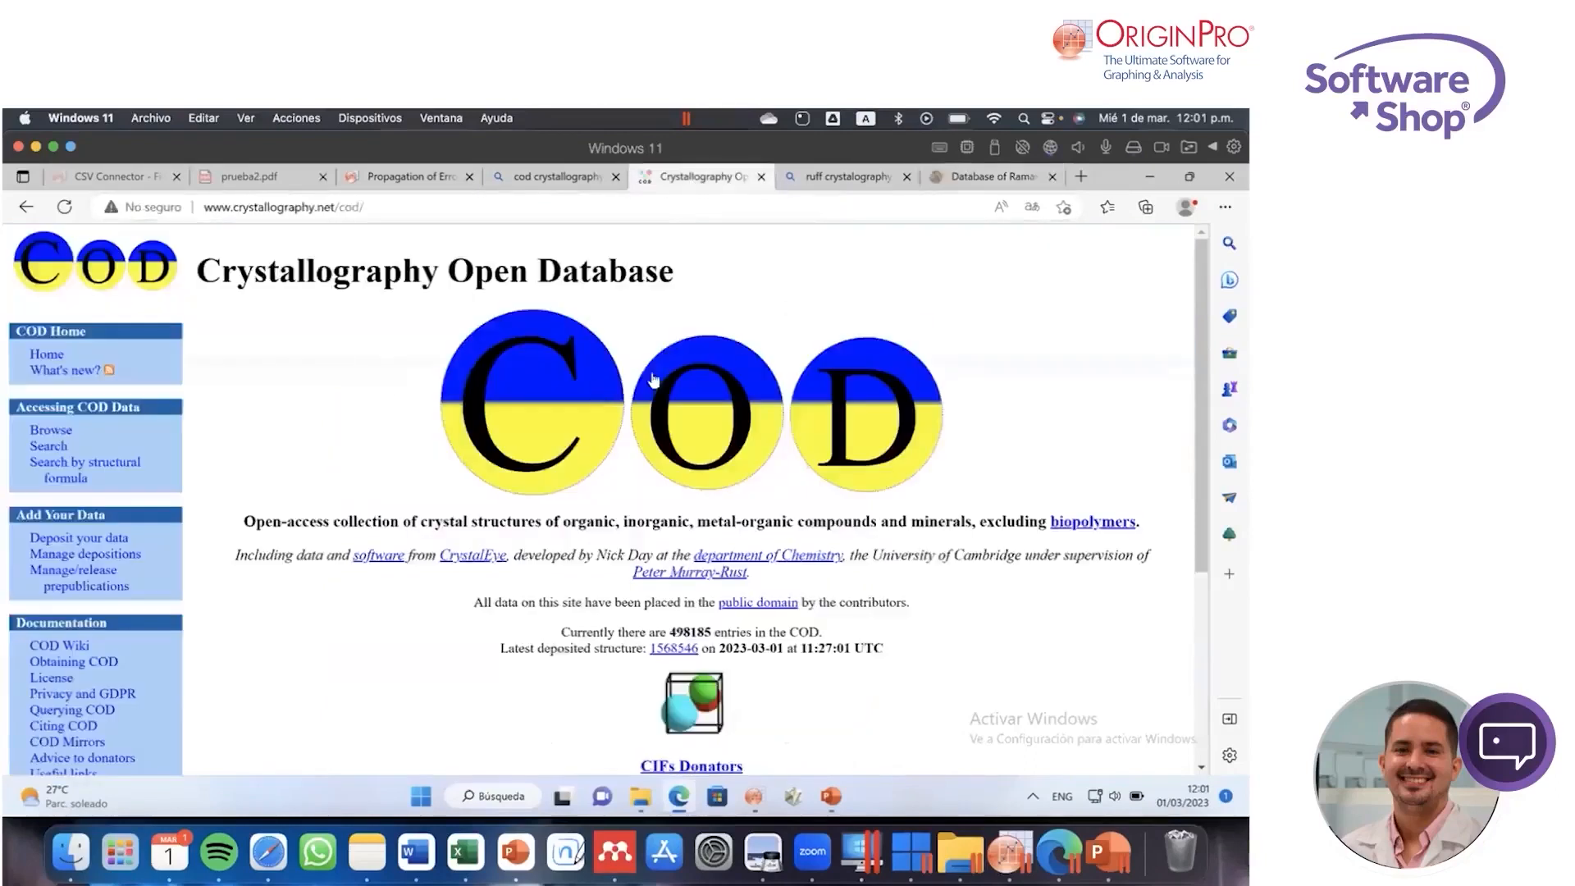
pyautogui.click(981, 175)
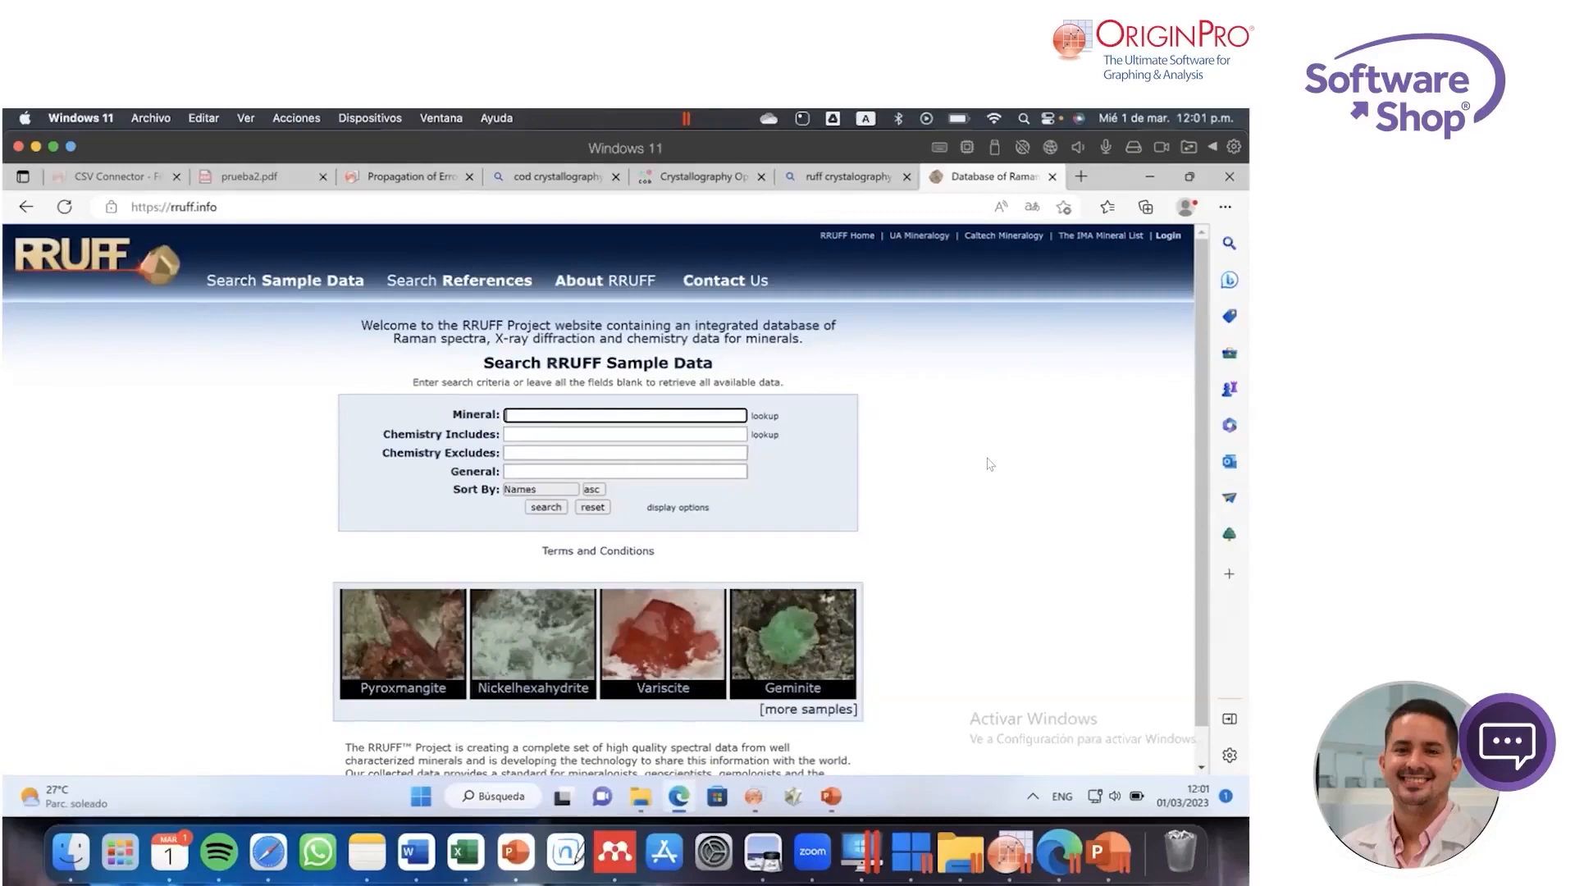
# Step: Switch back to Origin and browse the installed apps, such as Simple Fit, Tafel Extrapolation and Design of Experiments
pyautogui.click(1014, 840)
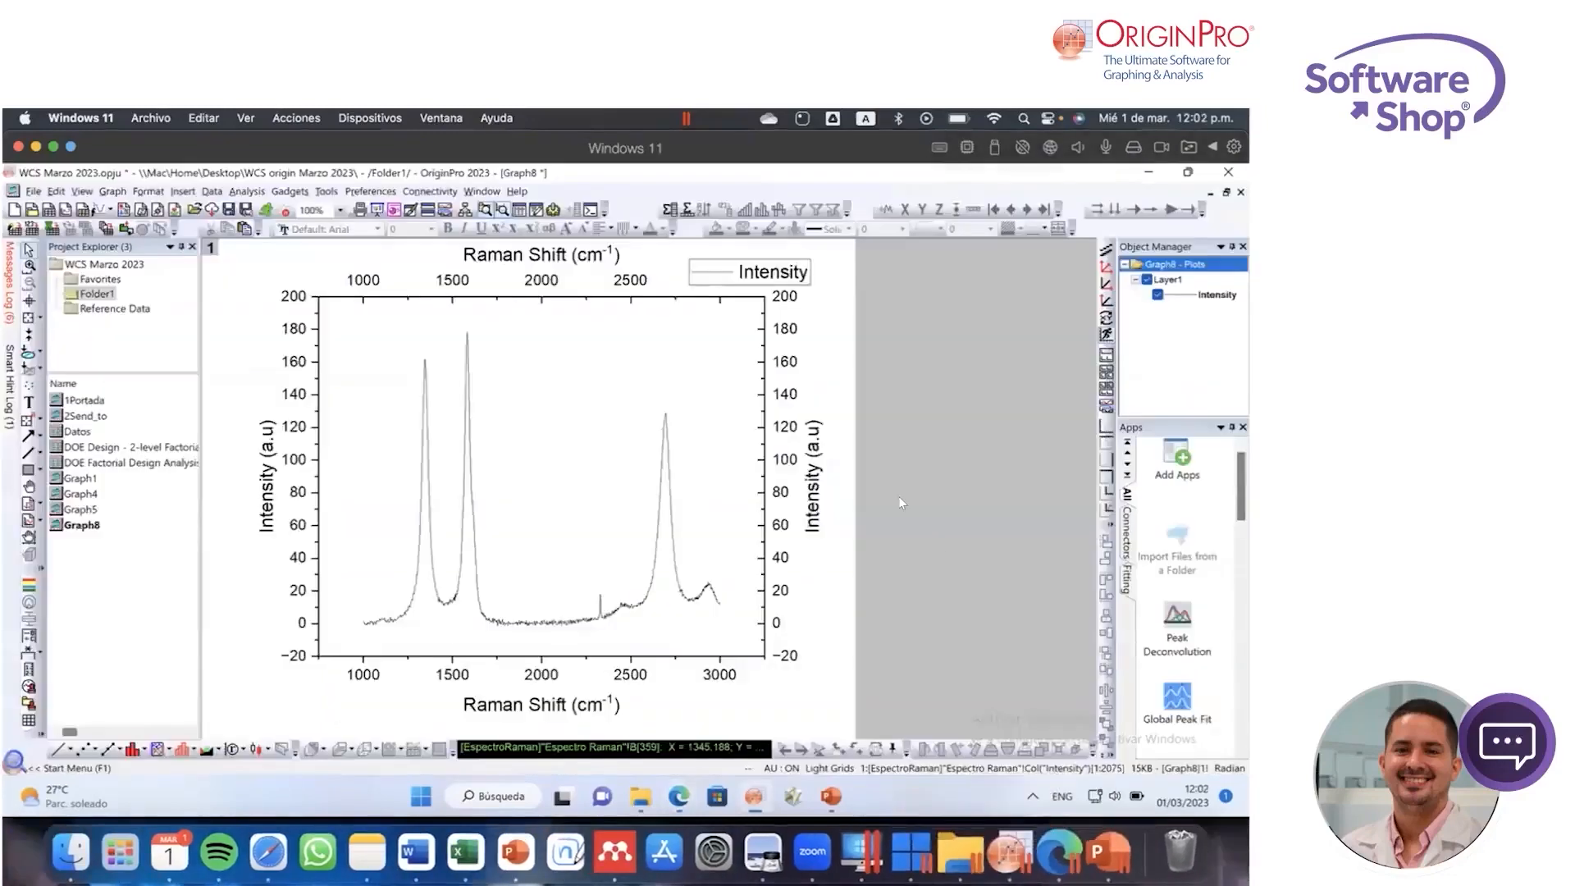
pyautogui.moveTo(1241, 477); pyautogui.dragTo(1241, 650)
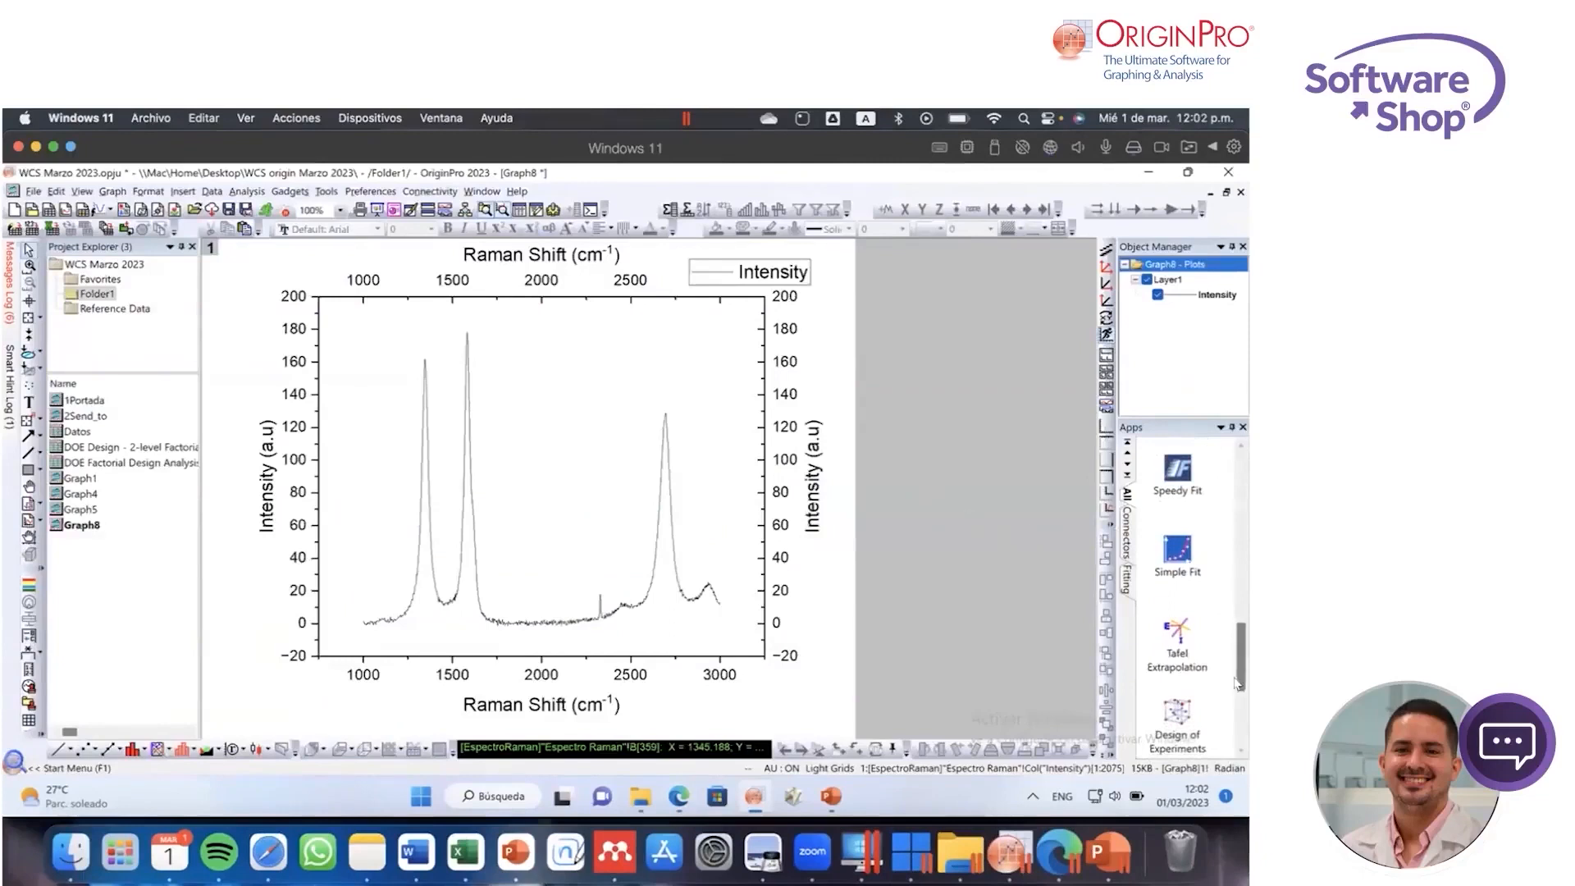
pyautogui.scroll(-2, 1208, 676)
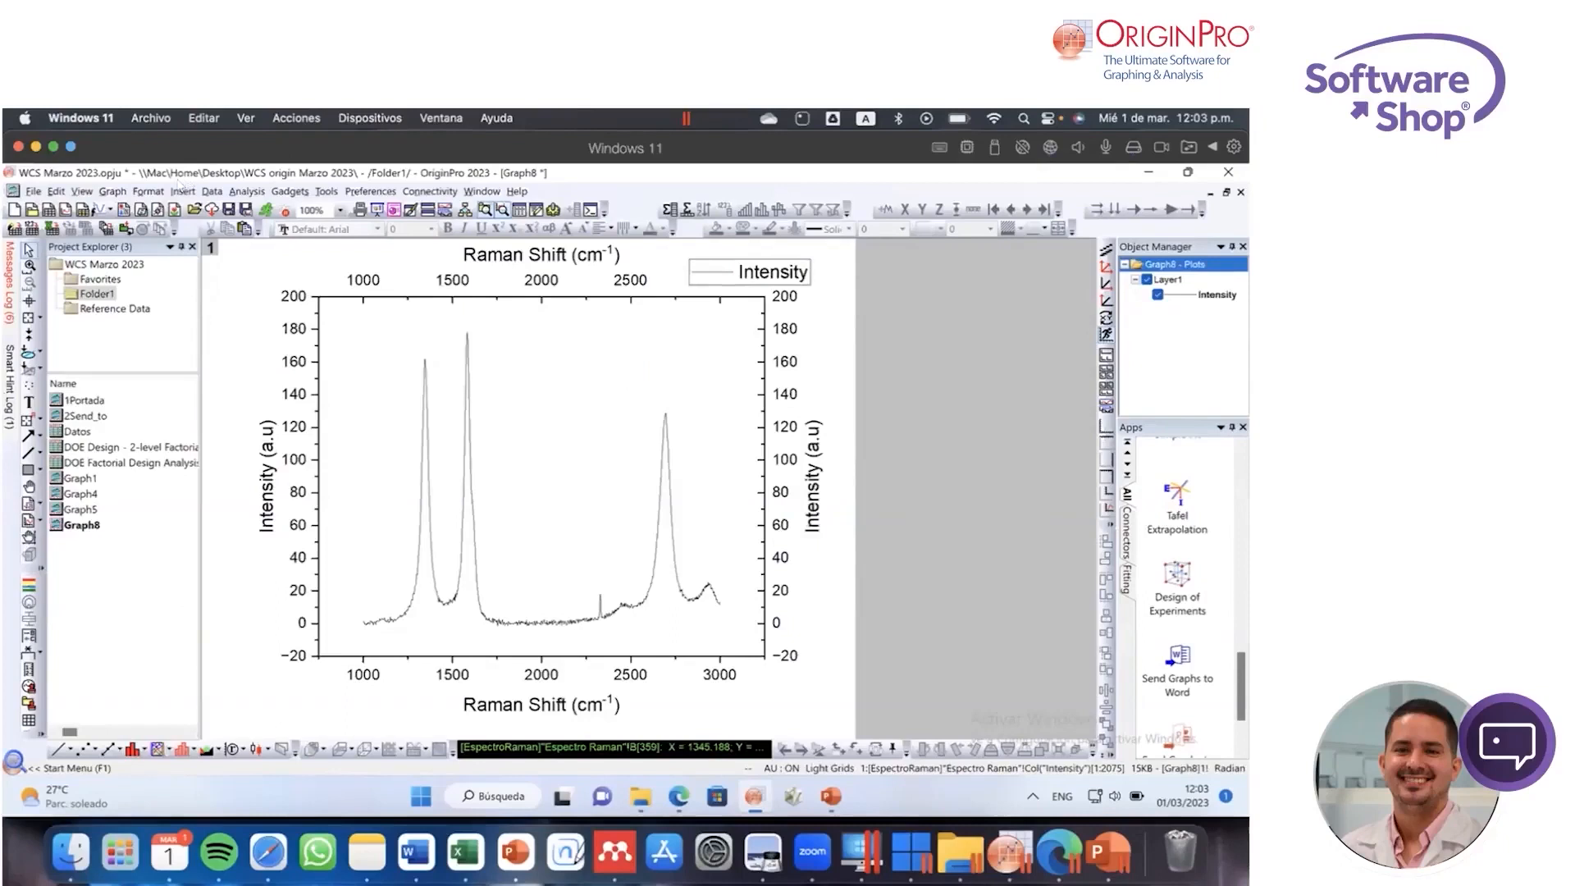
# Step: Open the Datos workbook and browse the 3D plot types available for its Espectro Raman sheet, such as 3D Colormap Surface with Projection
pyautogui.click(115, 192)
pyautogui.click(115, 192)
pyautogui.click(203, 191)
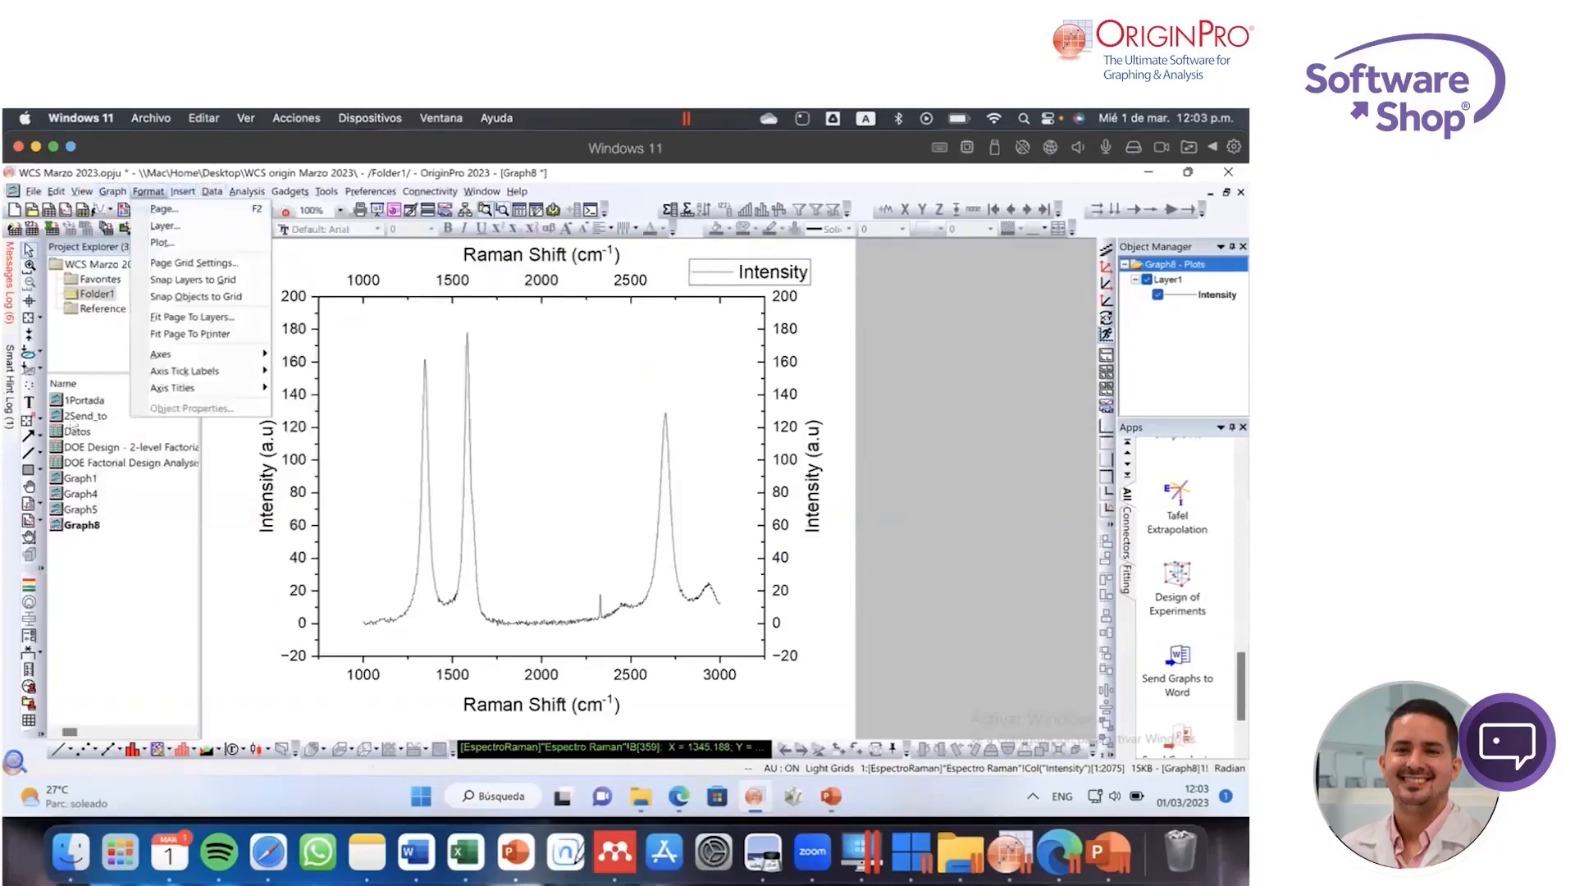
pyautogui.click(74, 433)
pyautogui.doubleClick(74, 432)
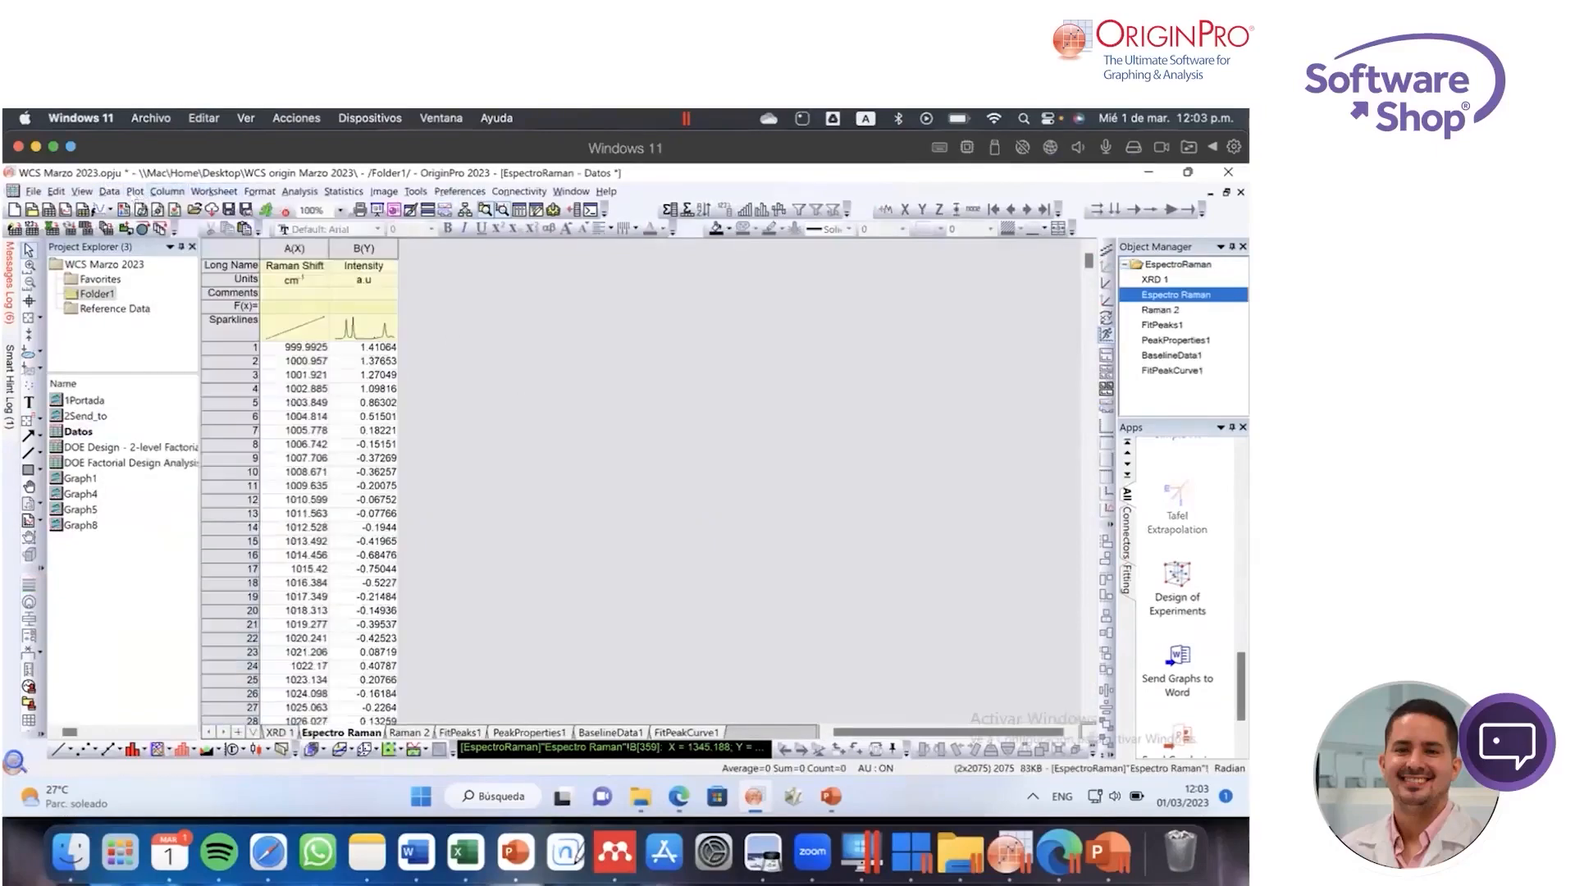
pyautogui.click(135, 192)
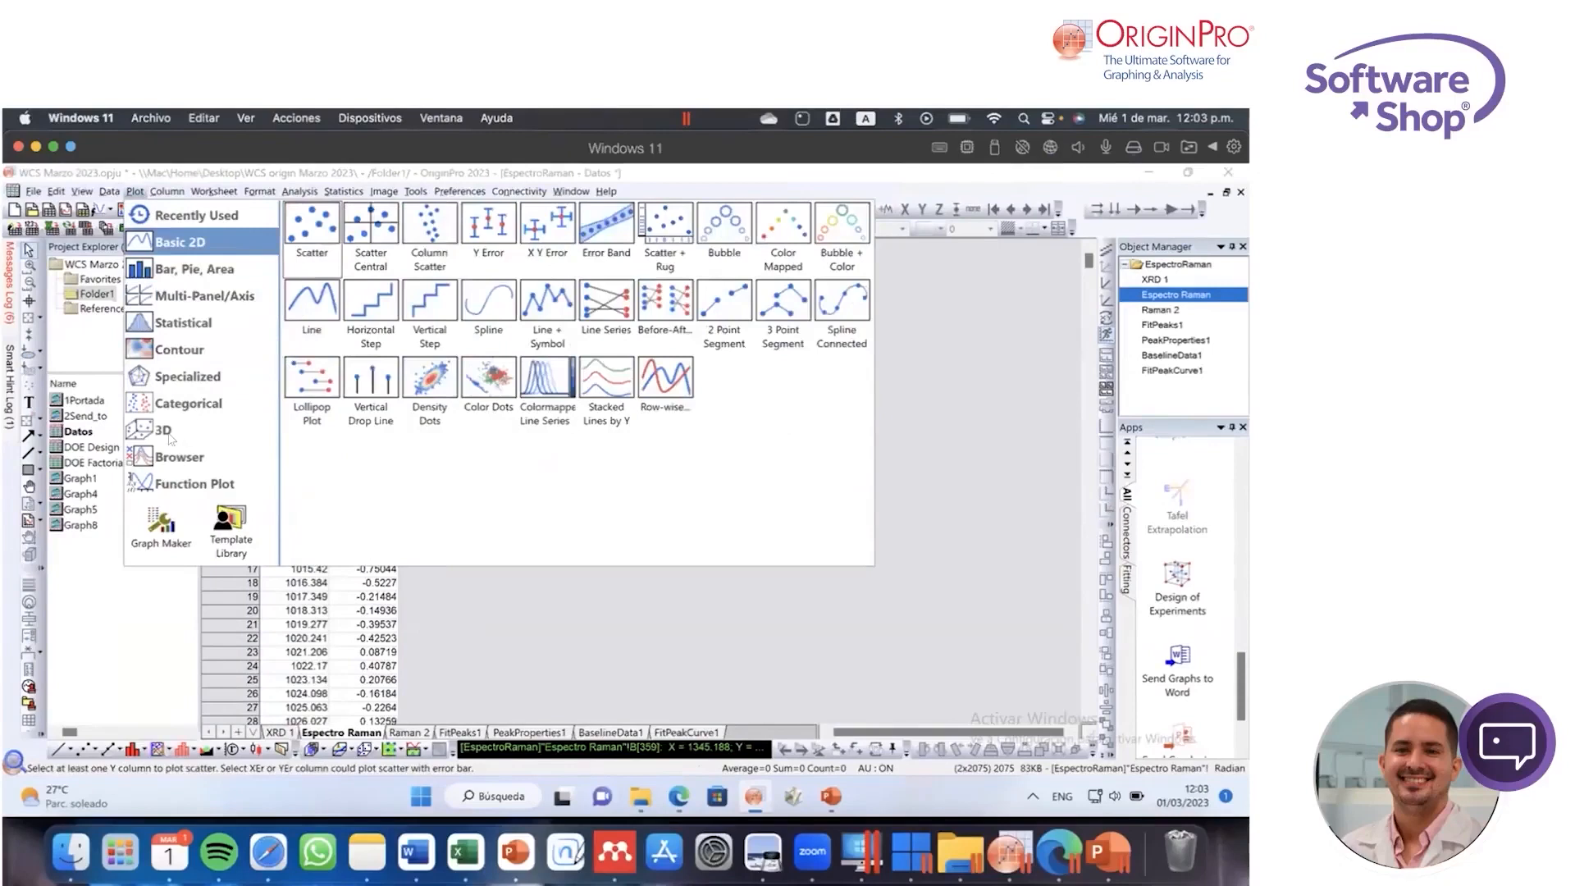
pyautogui.moveTo(170, 439)
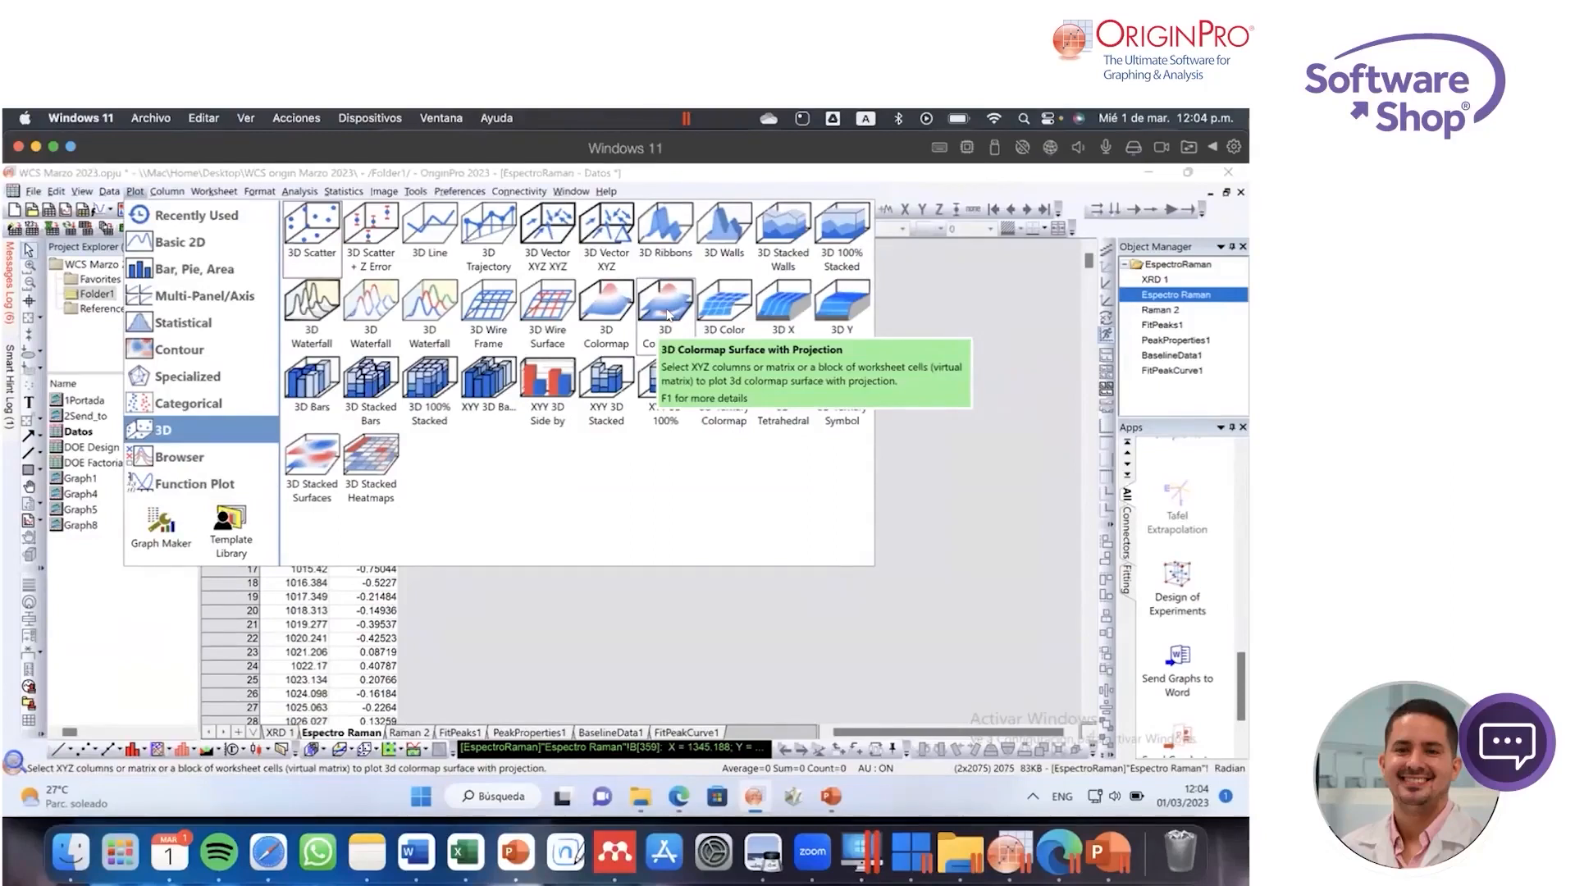
pyautogui.click(973, 522)
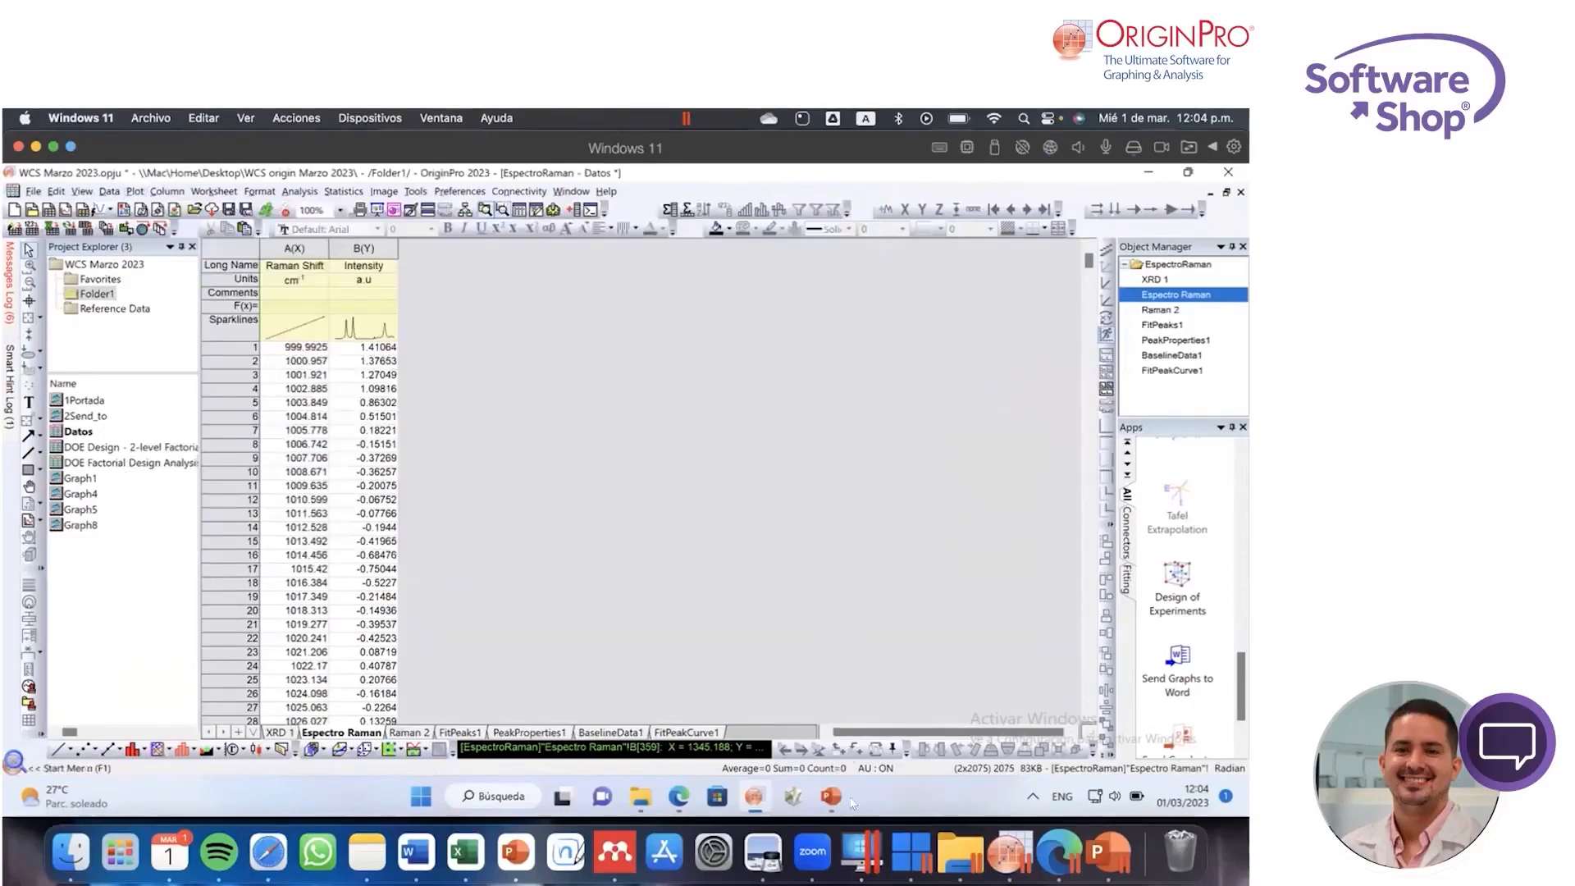
pyautogui.click(817, 850)
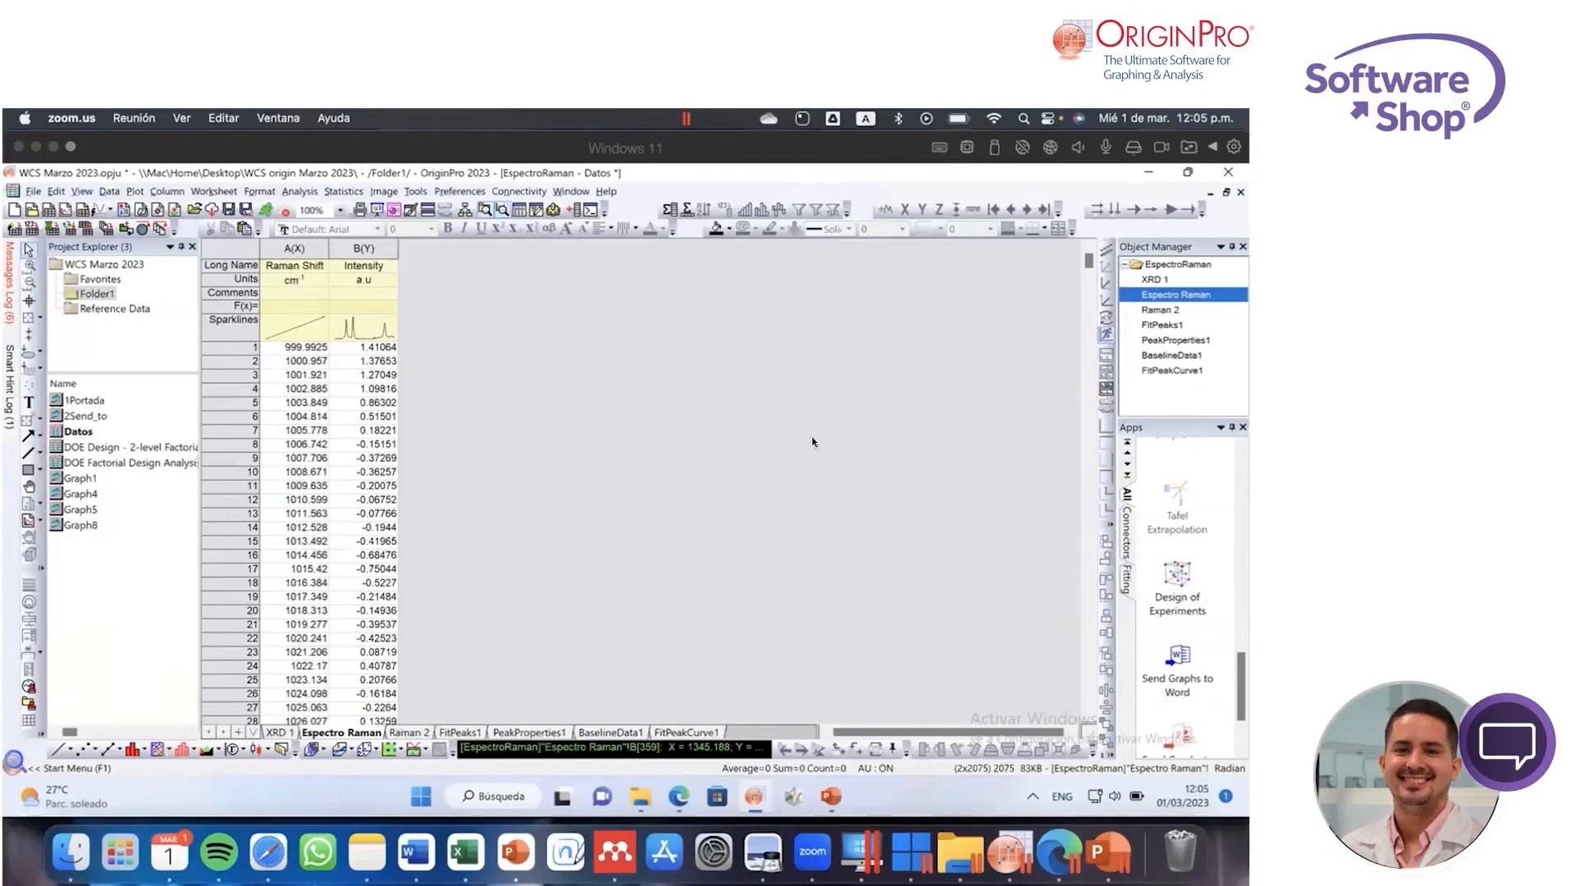
pyautogui.click(877, 483)
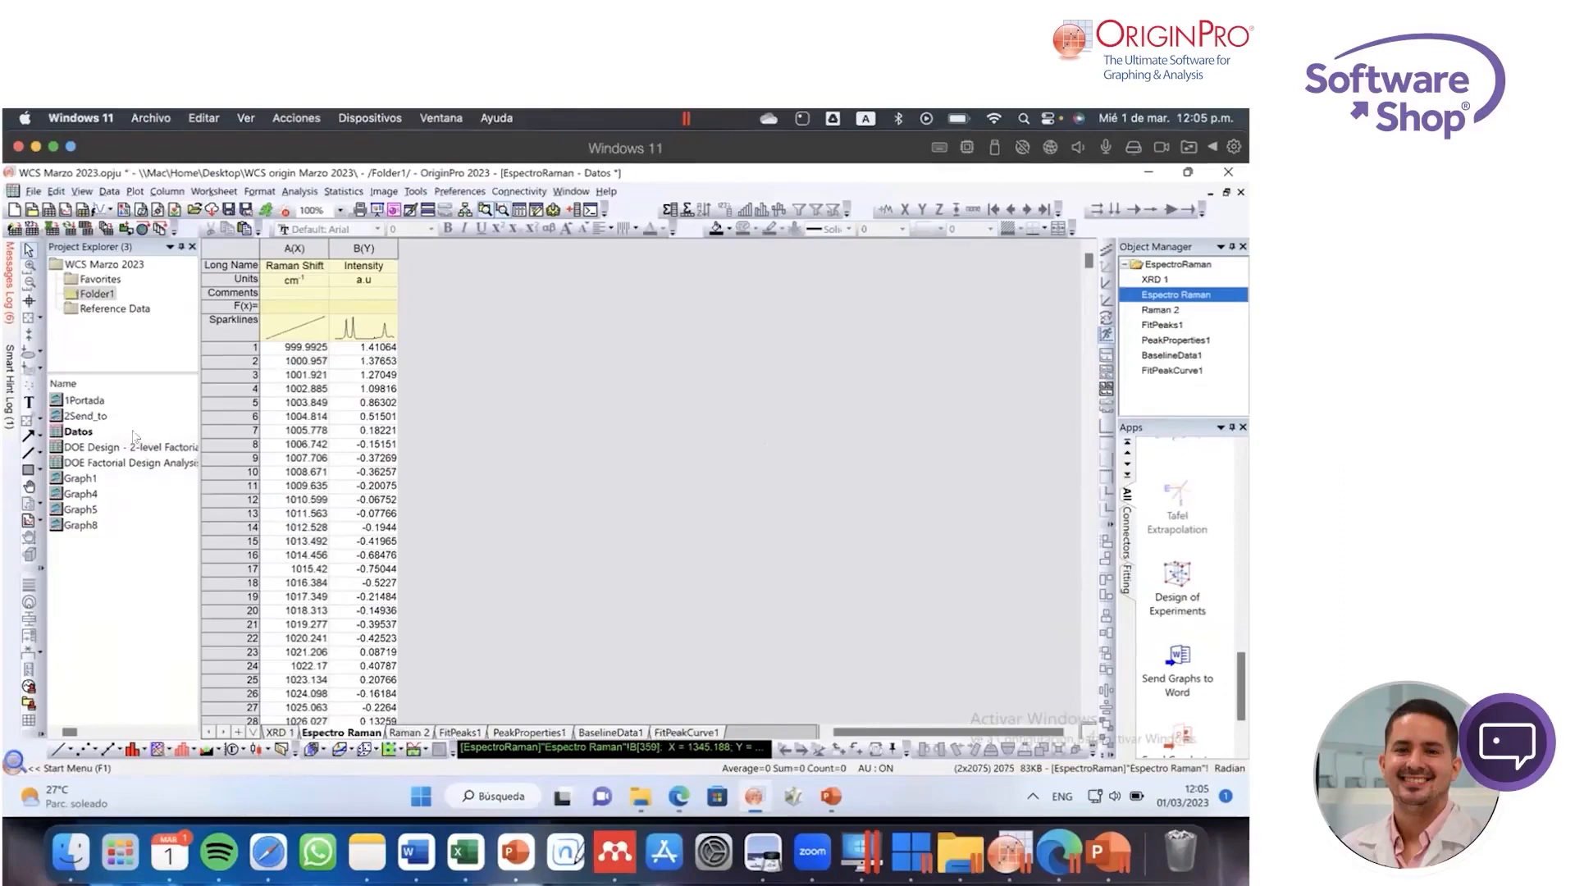
# Step: Open the DOE Design - 2-level Factorial workbook and select the IG column in its DesignTable sheet
pyautogui.doubleClick(112, 449)
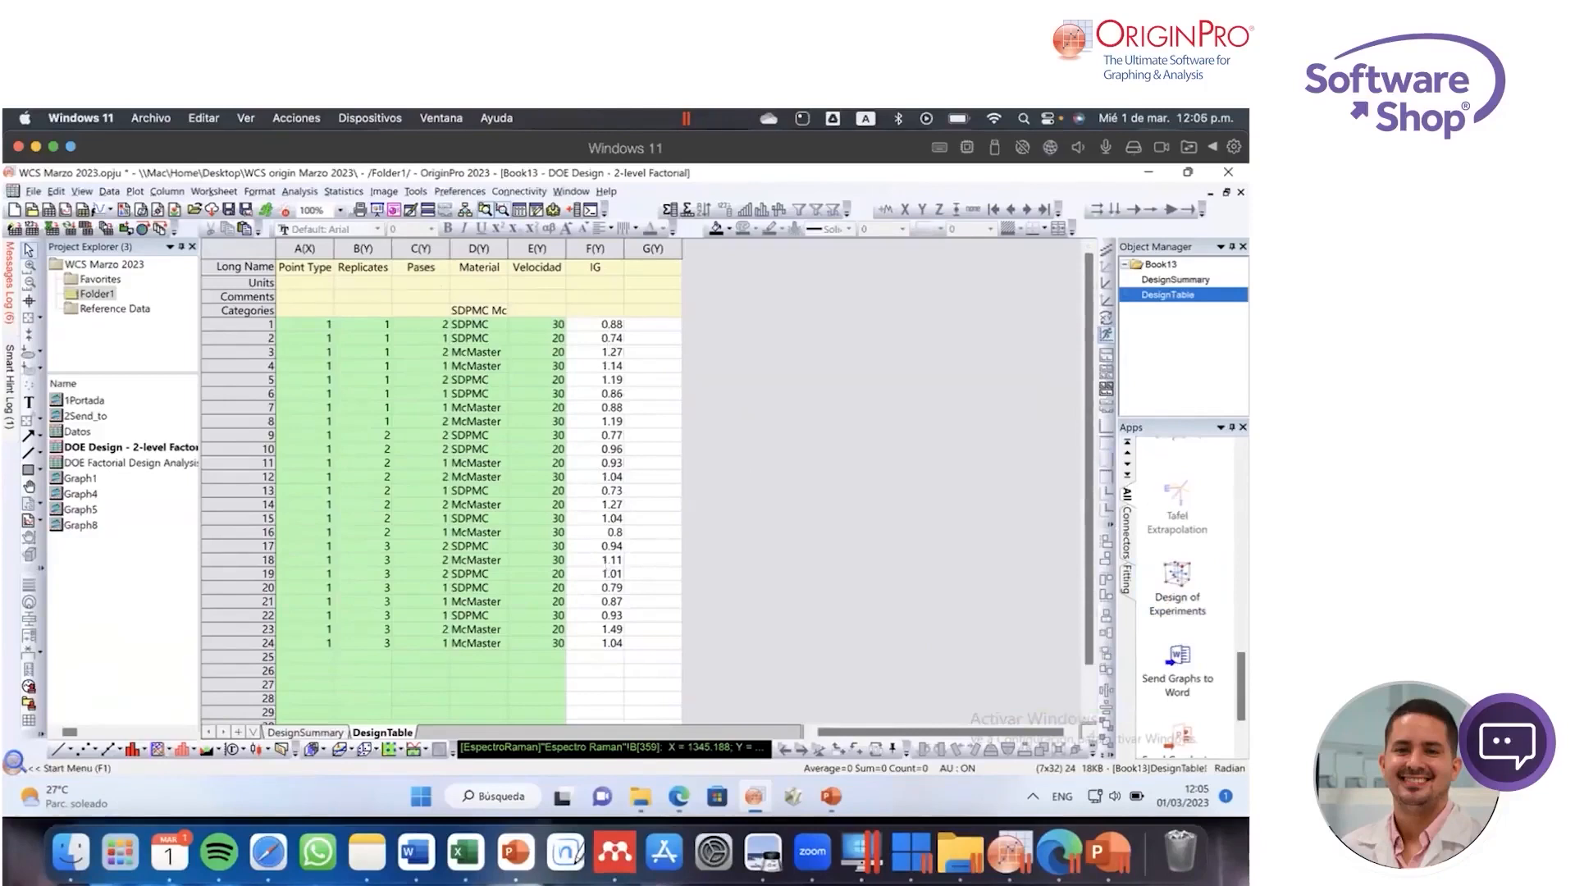
pyautogui.click(595, 248)
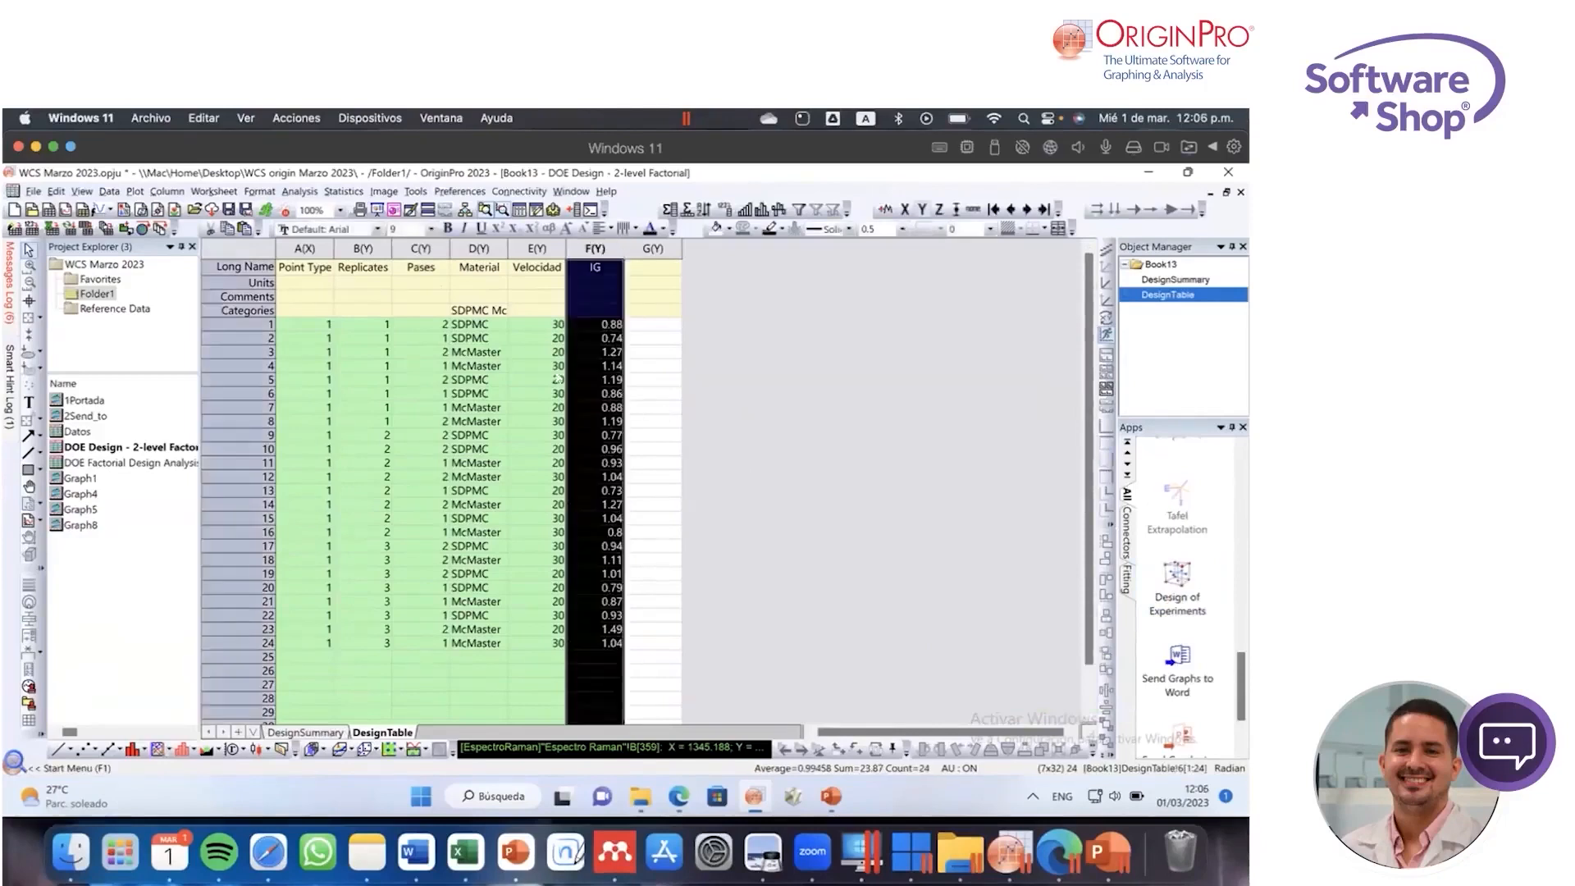
# Step: Highlight the IG response values in rows 1 to 24 of the DesignTable sheet, and clear the selection
pyautogui.click(525, 353)
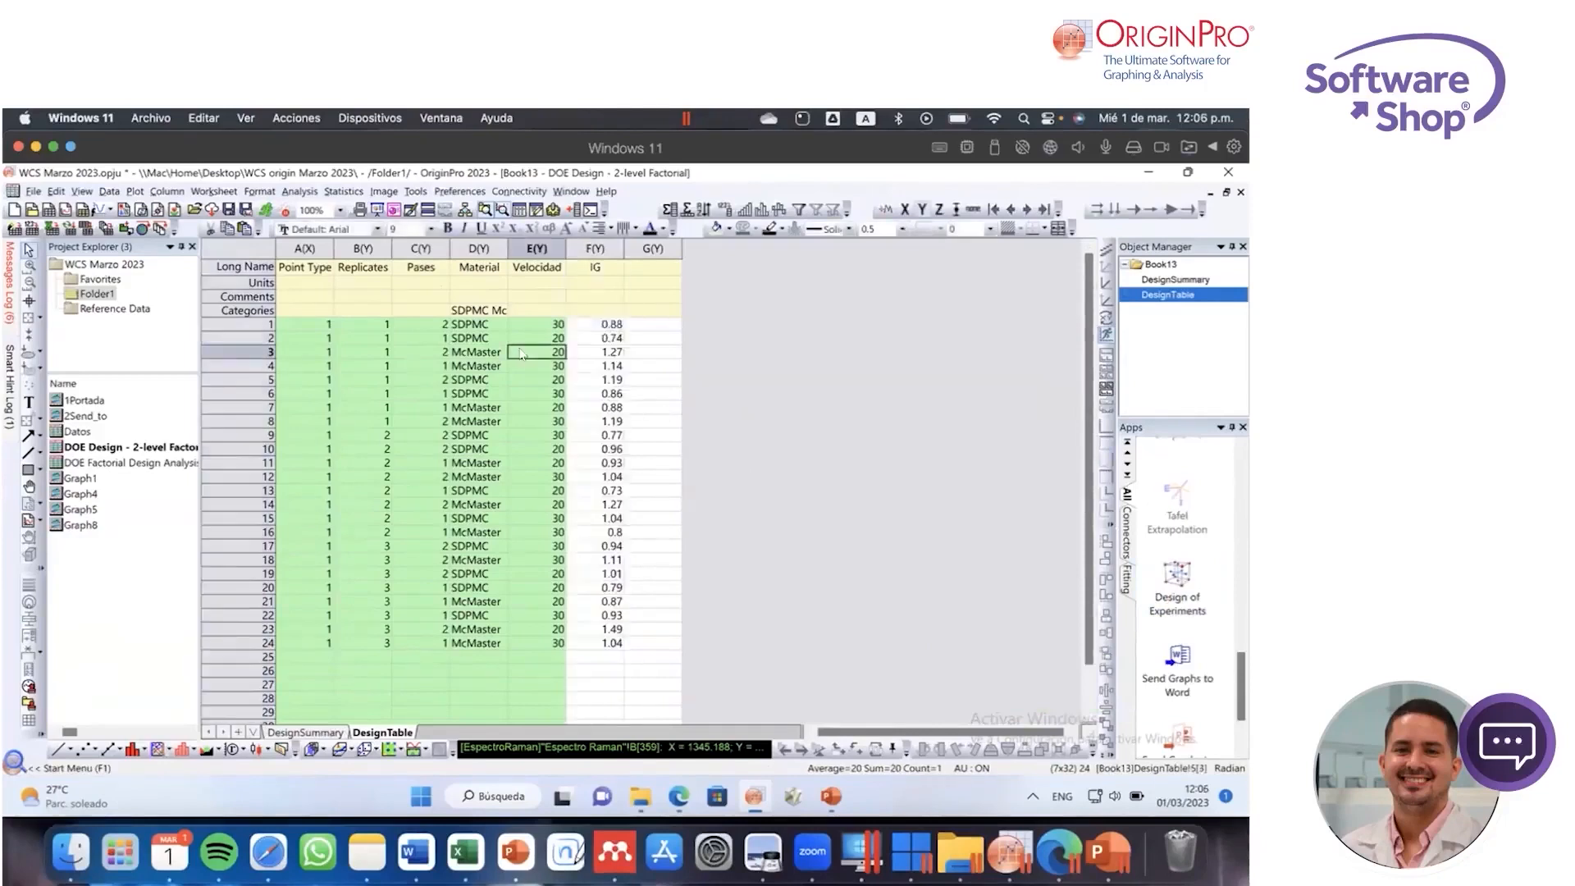
pyautogui.click(673, 424)
pyautogui.moveTo(595, 324); pyautogui.dragTo(596, 643)
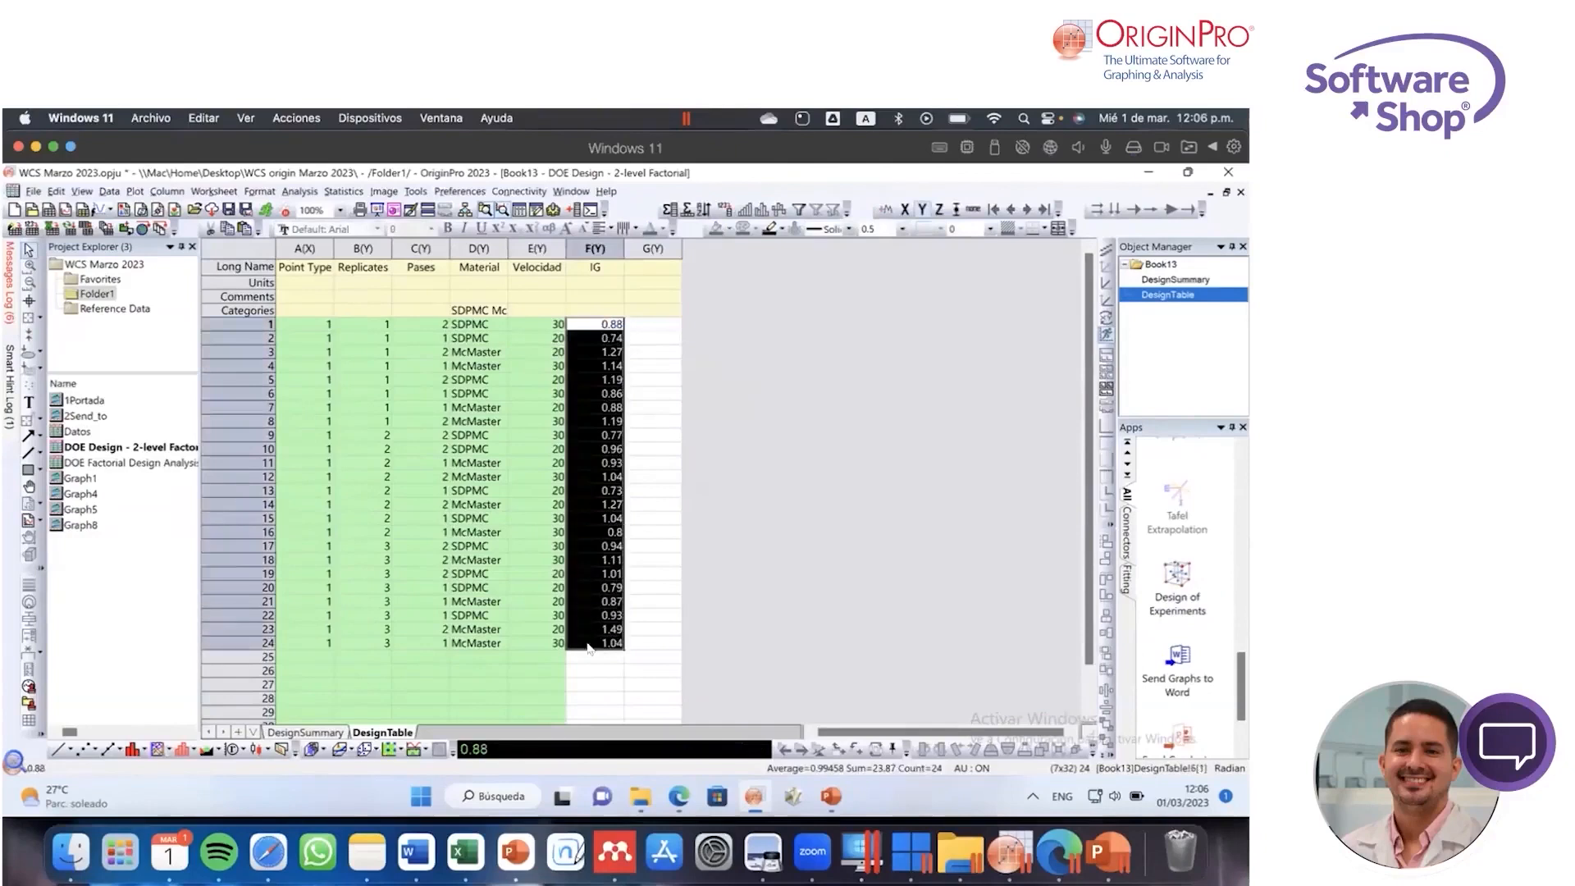
pyautogui.click(696, 456)
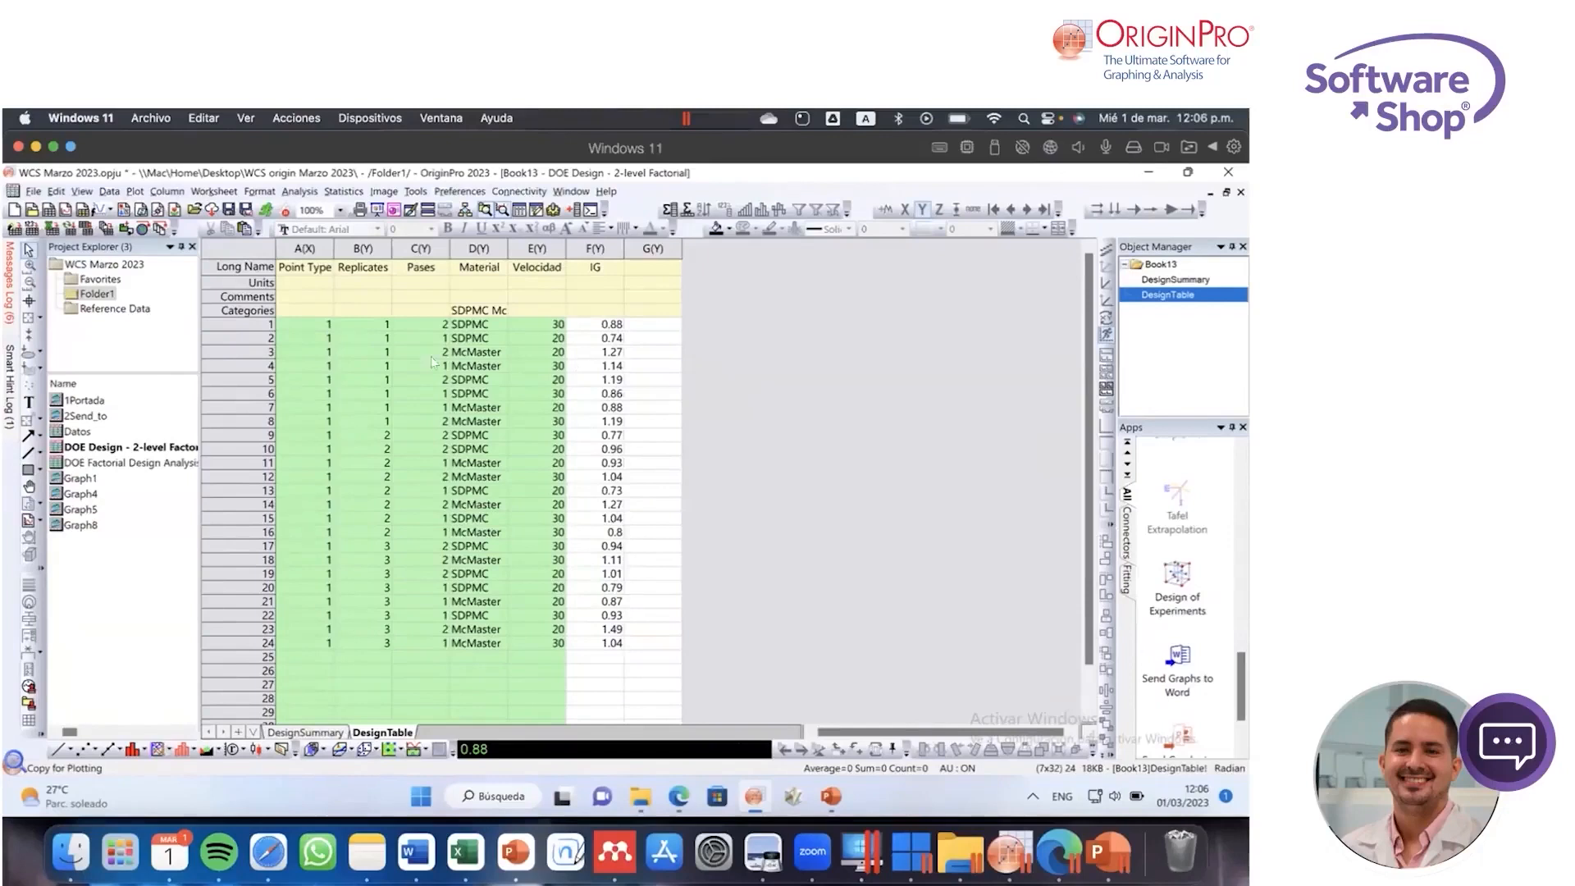
# Step: Highlight the Pases, Material and Velocidad factor combination in row 1, and select that row's IG value
pyautogui.moveTo(427, 324); pyautogui.dragTo(548, 329)
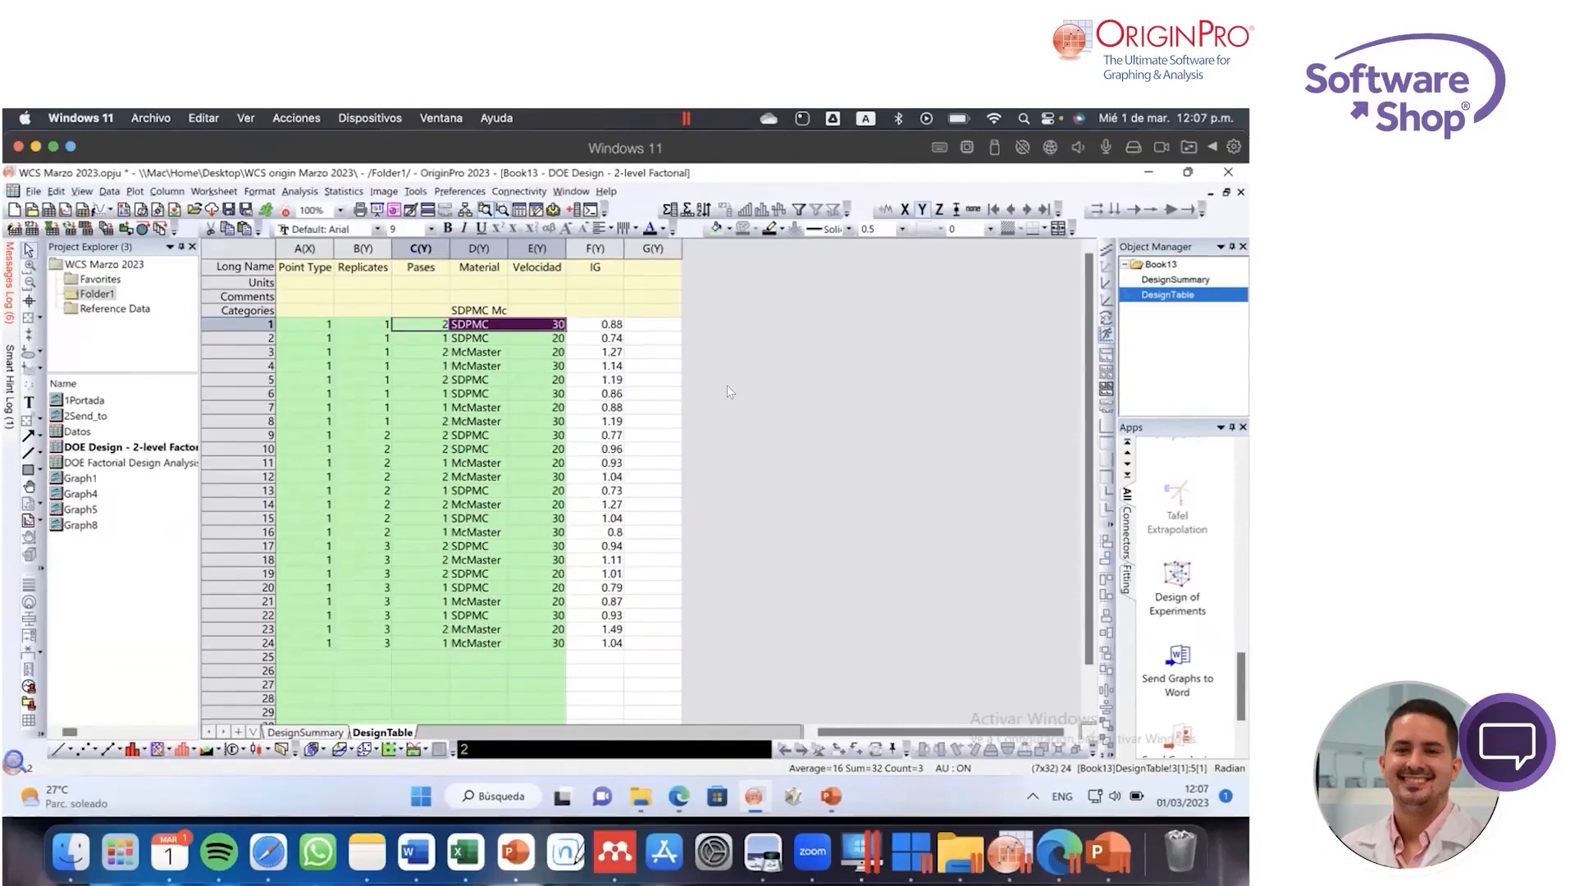
pyautogui.click(664, 394)
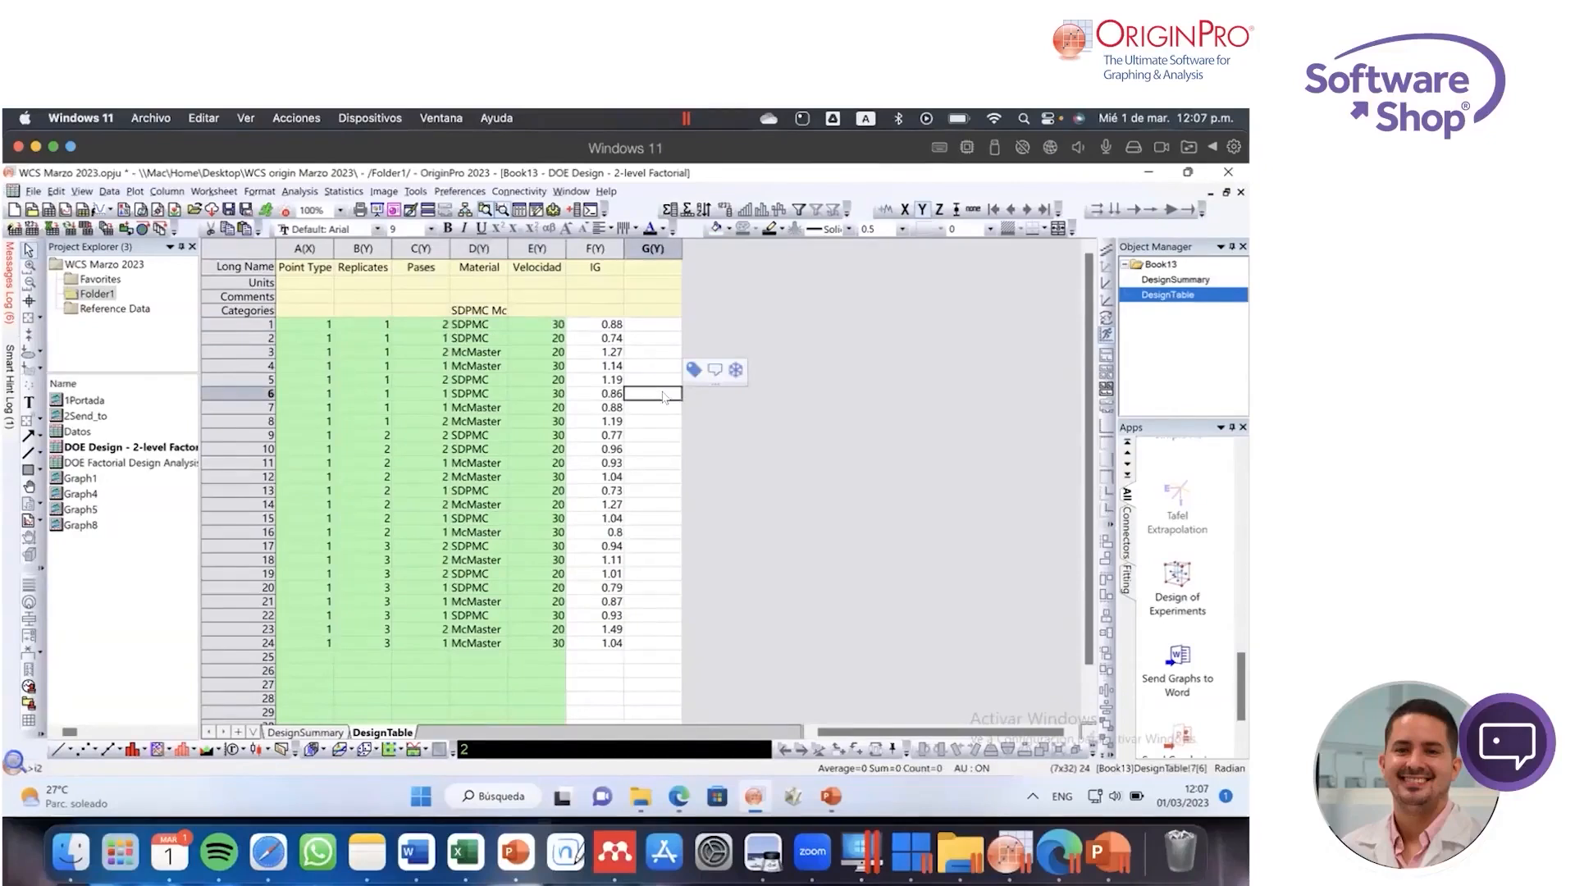
pyautogui.click(604, 325)
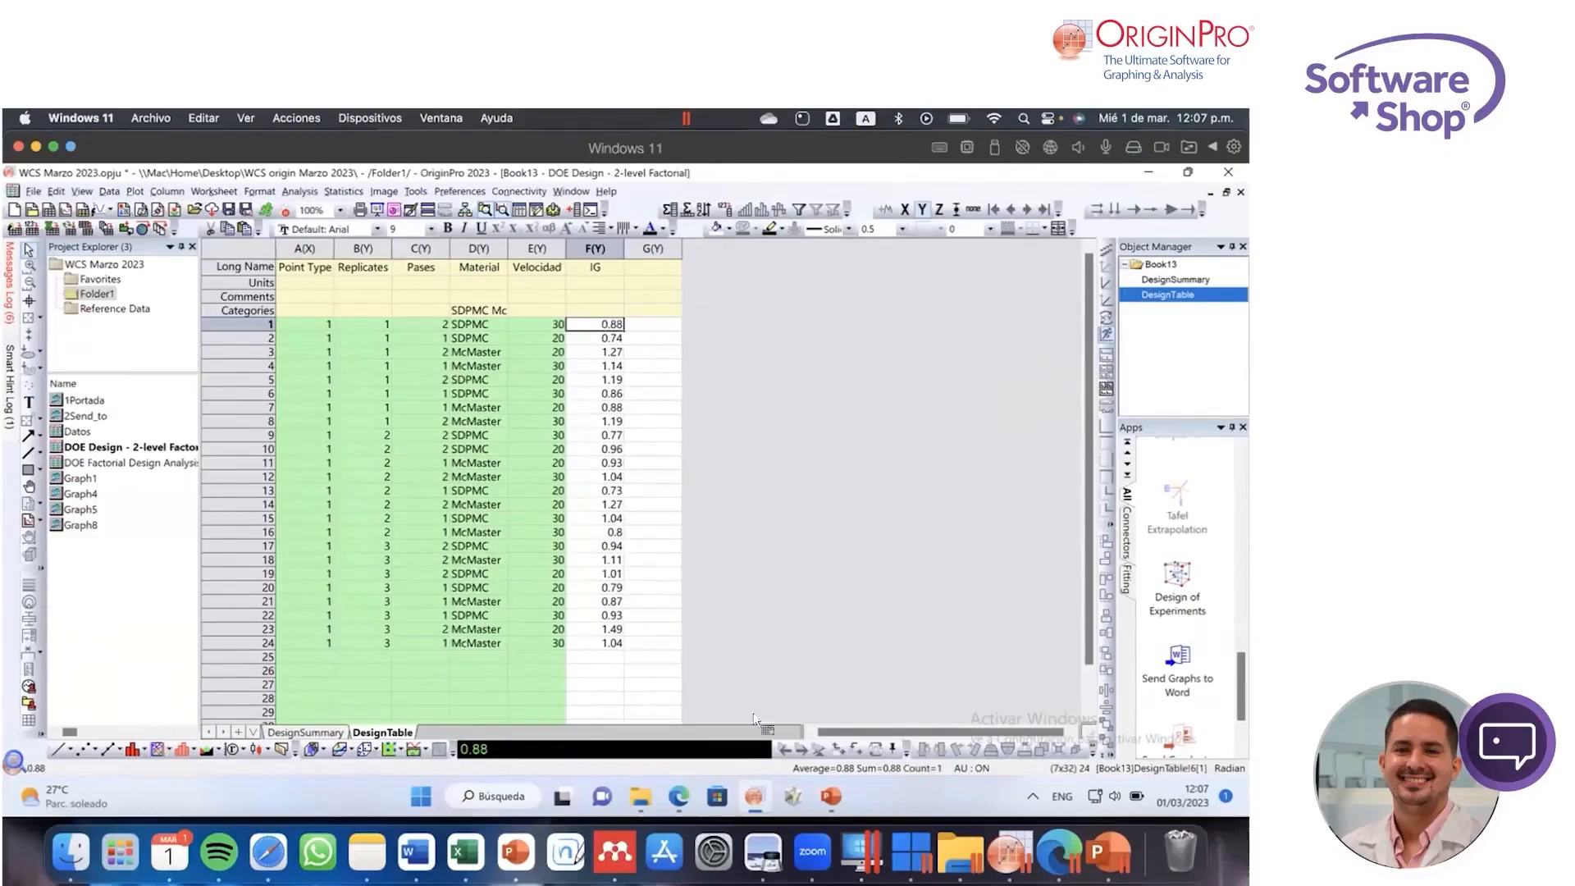
# Step: Switch to the Edge browser and show the categorized list of Origin apps on the OriginLab File Exchange page
pyautogui.click(680, 796)
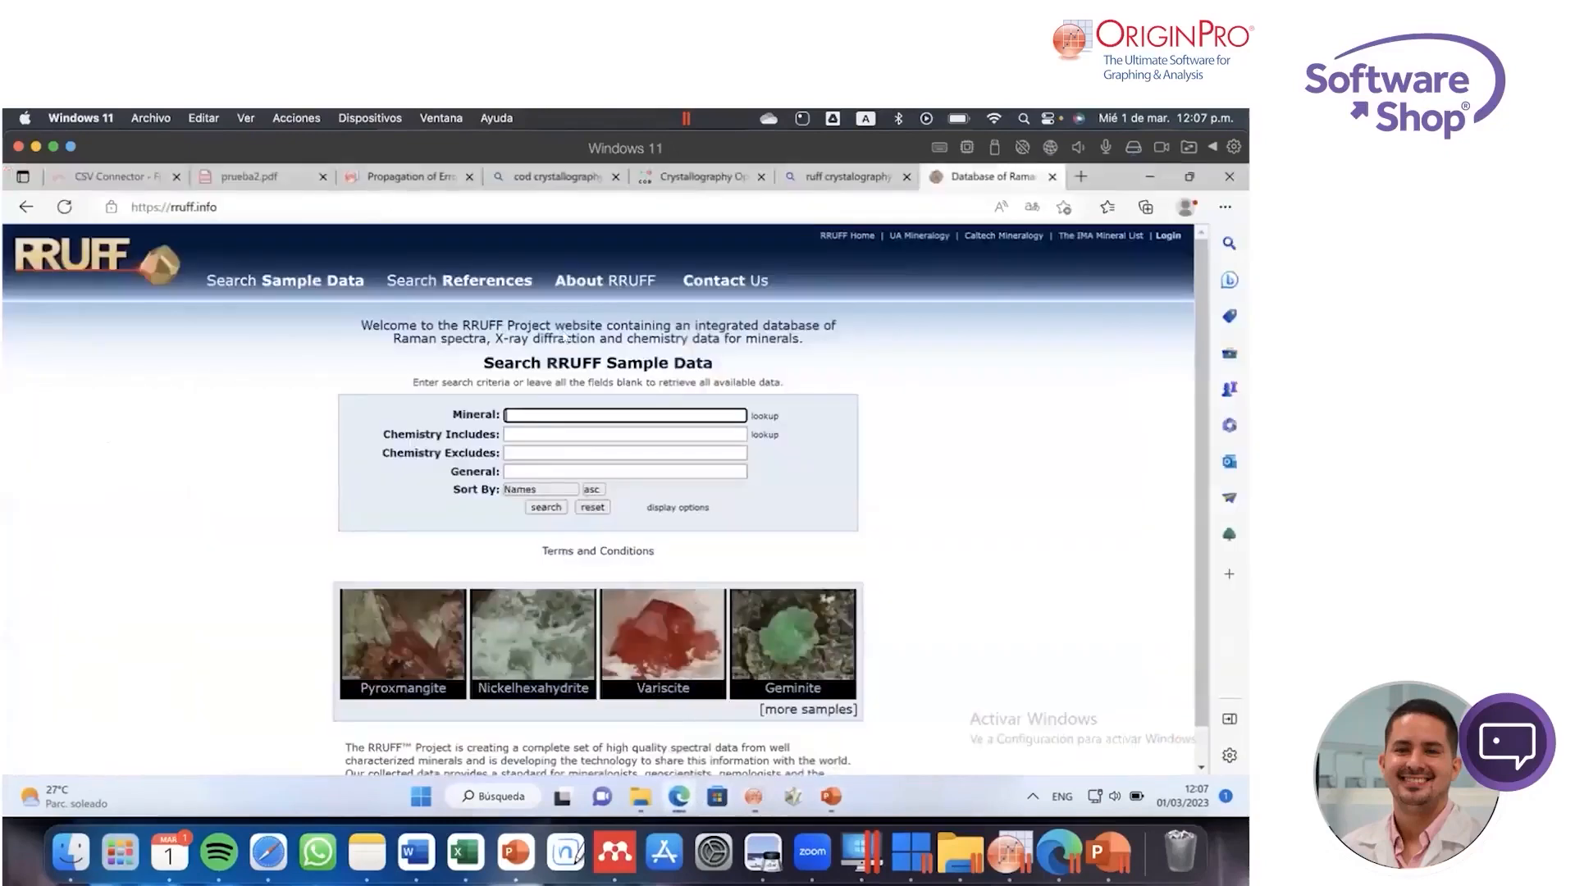
pyautogui.click(406, 175)
pyautogui.moveTo(231, 285)
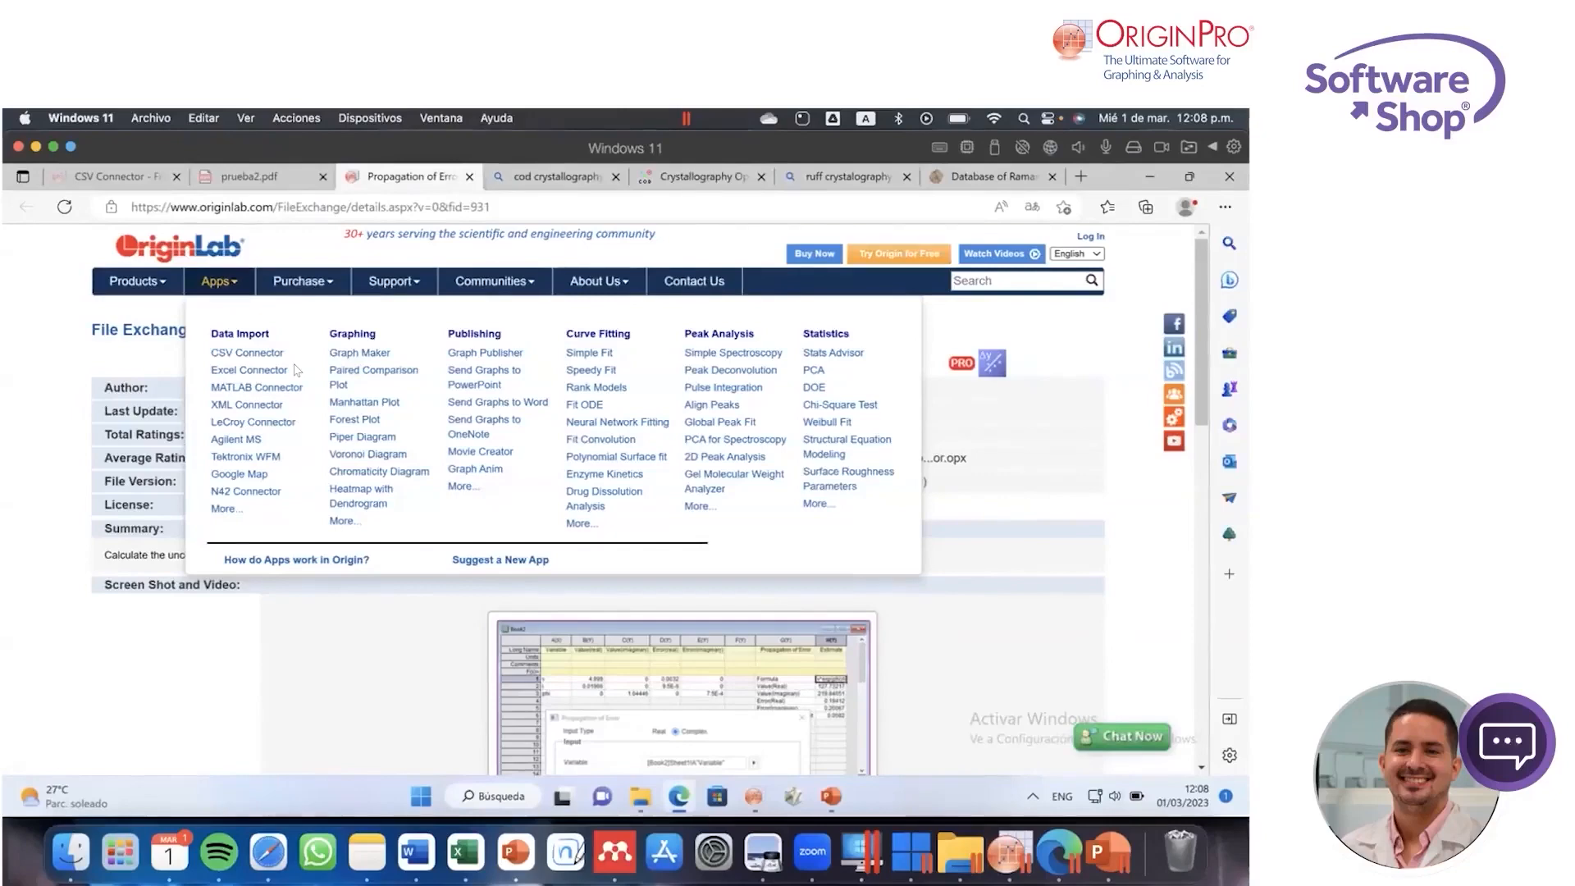
# Step: Switch back to Origin and view the Tafel Extrapolation description and the Add Apps entry for the App Center
pyautogui.click(1000, 863)
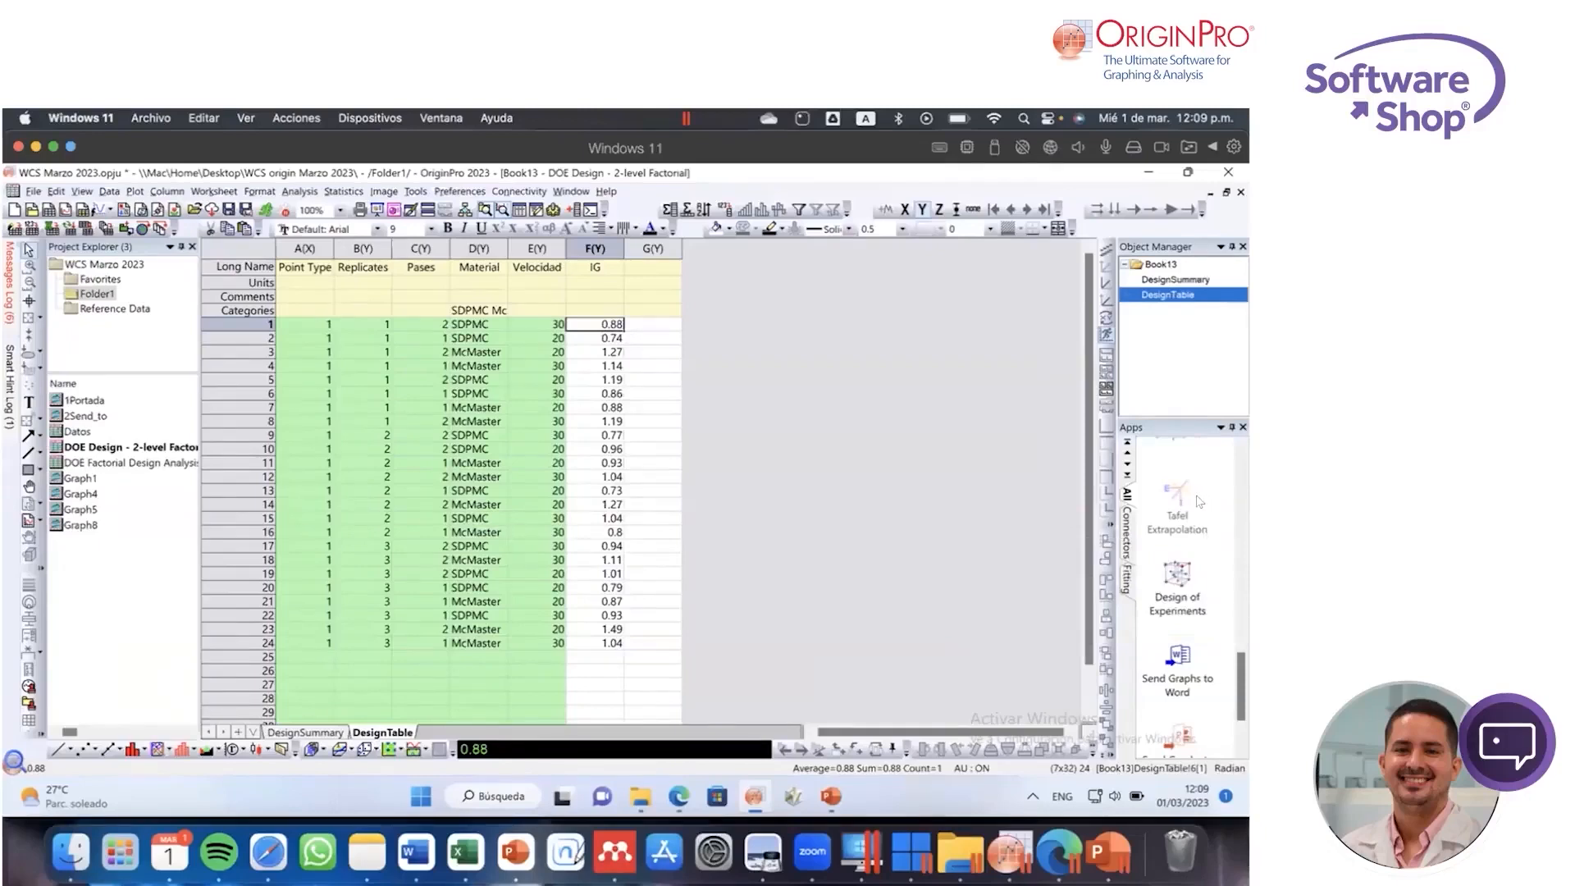
pyautogui.moveTo(1202, 531)
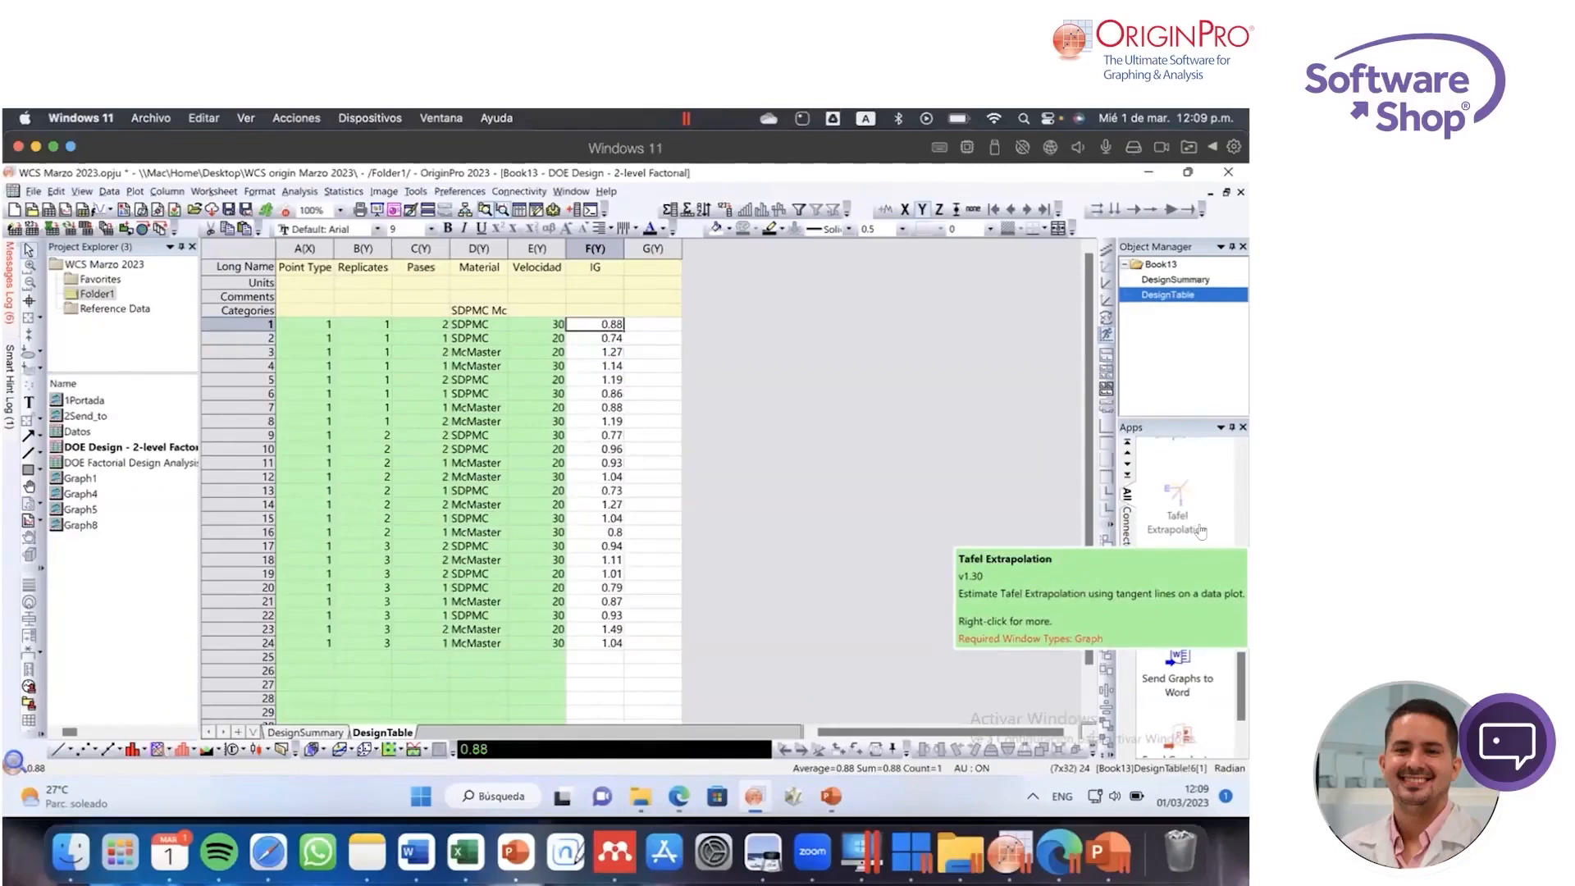
pyautogui.scroll(5, 1200, 533)
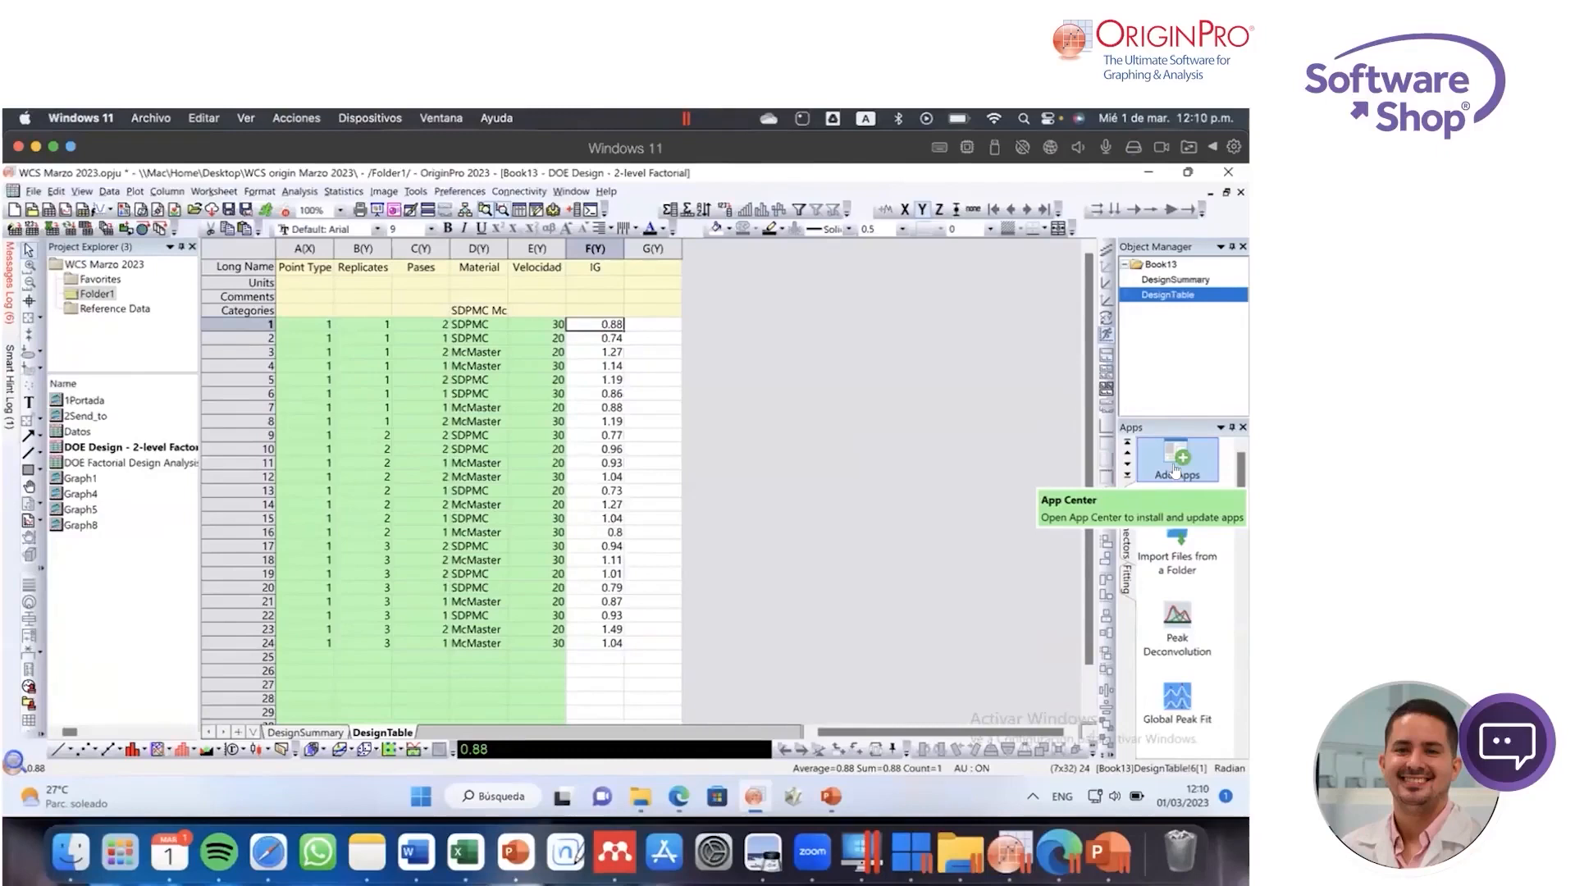
pyautogui.click(909, 388)
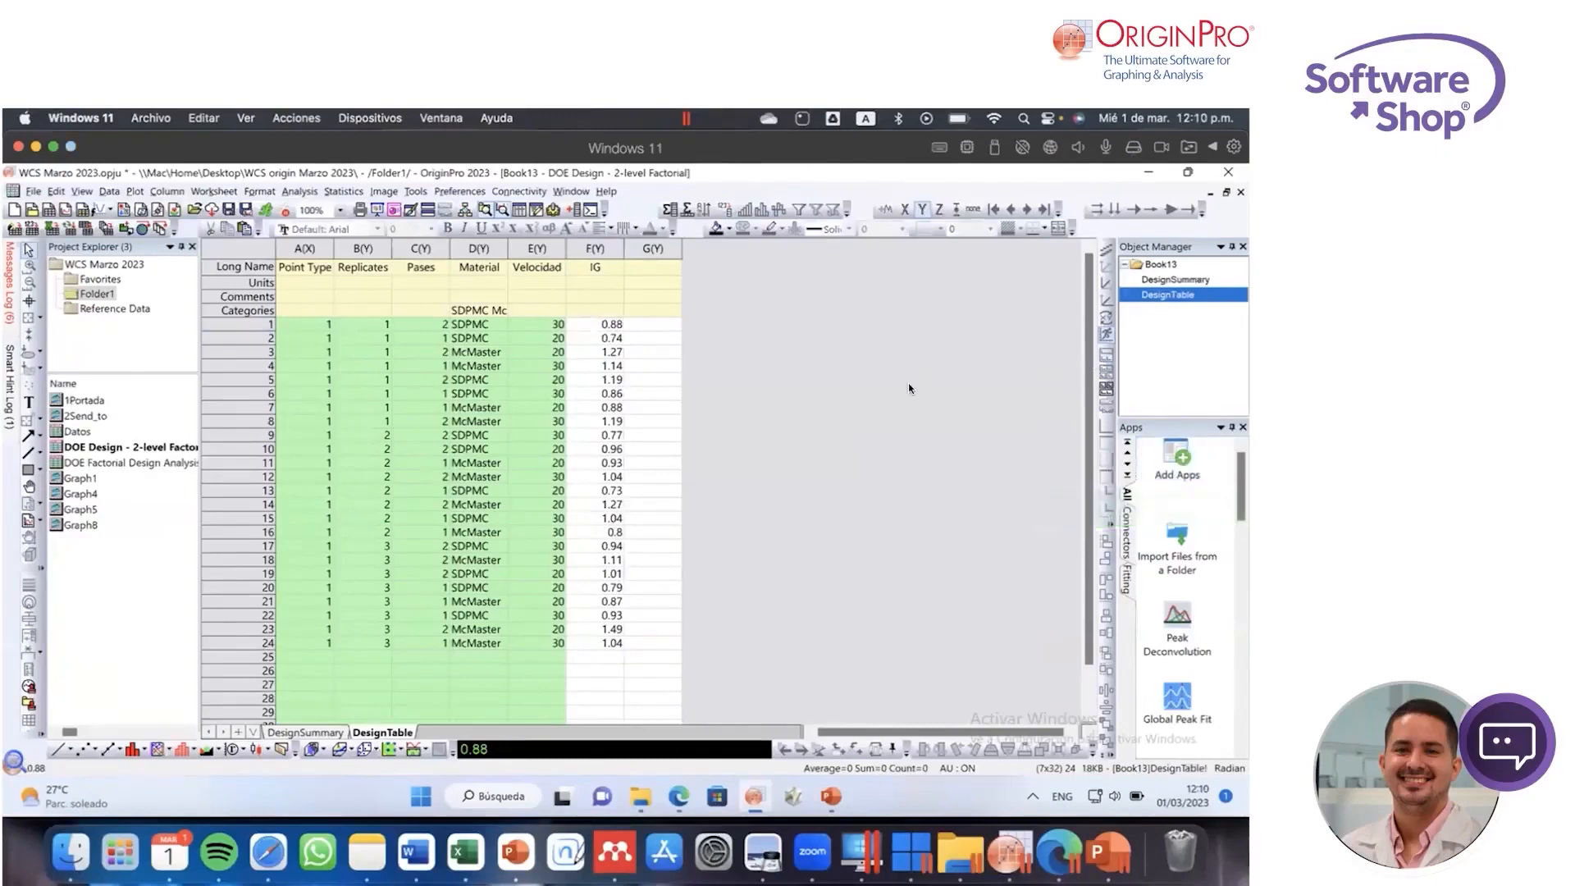